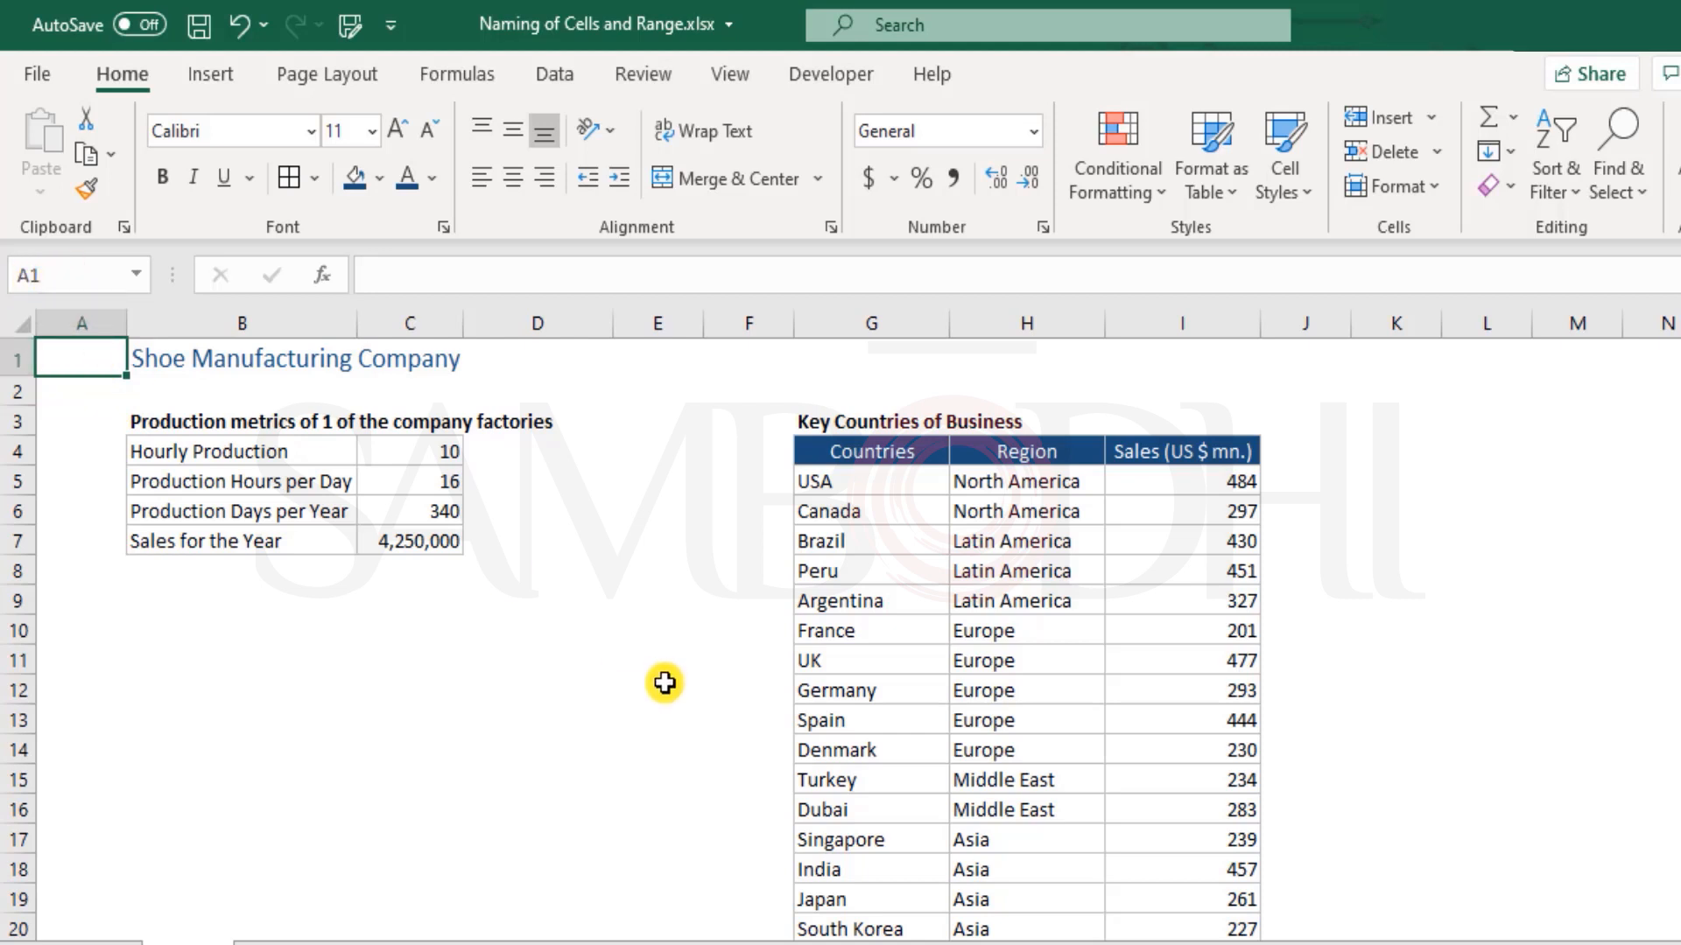
Review the factory production metrics for hourly production, hours per day, days per year and sales for the year
click(617, 750)
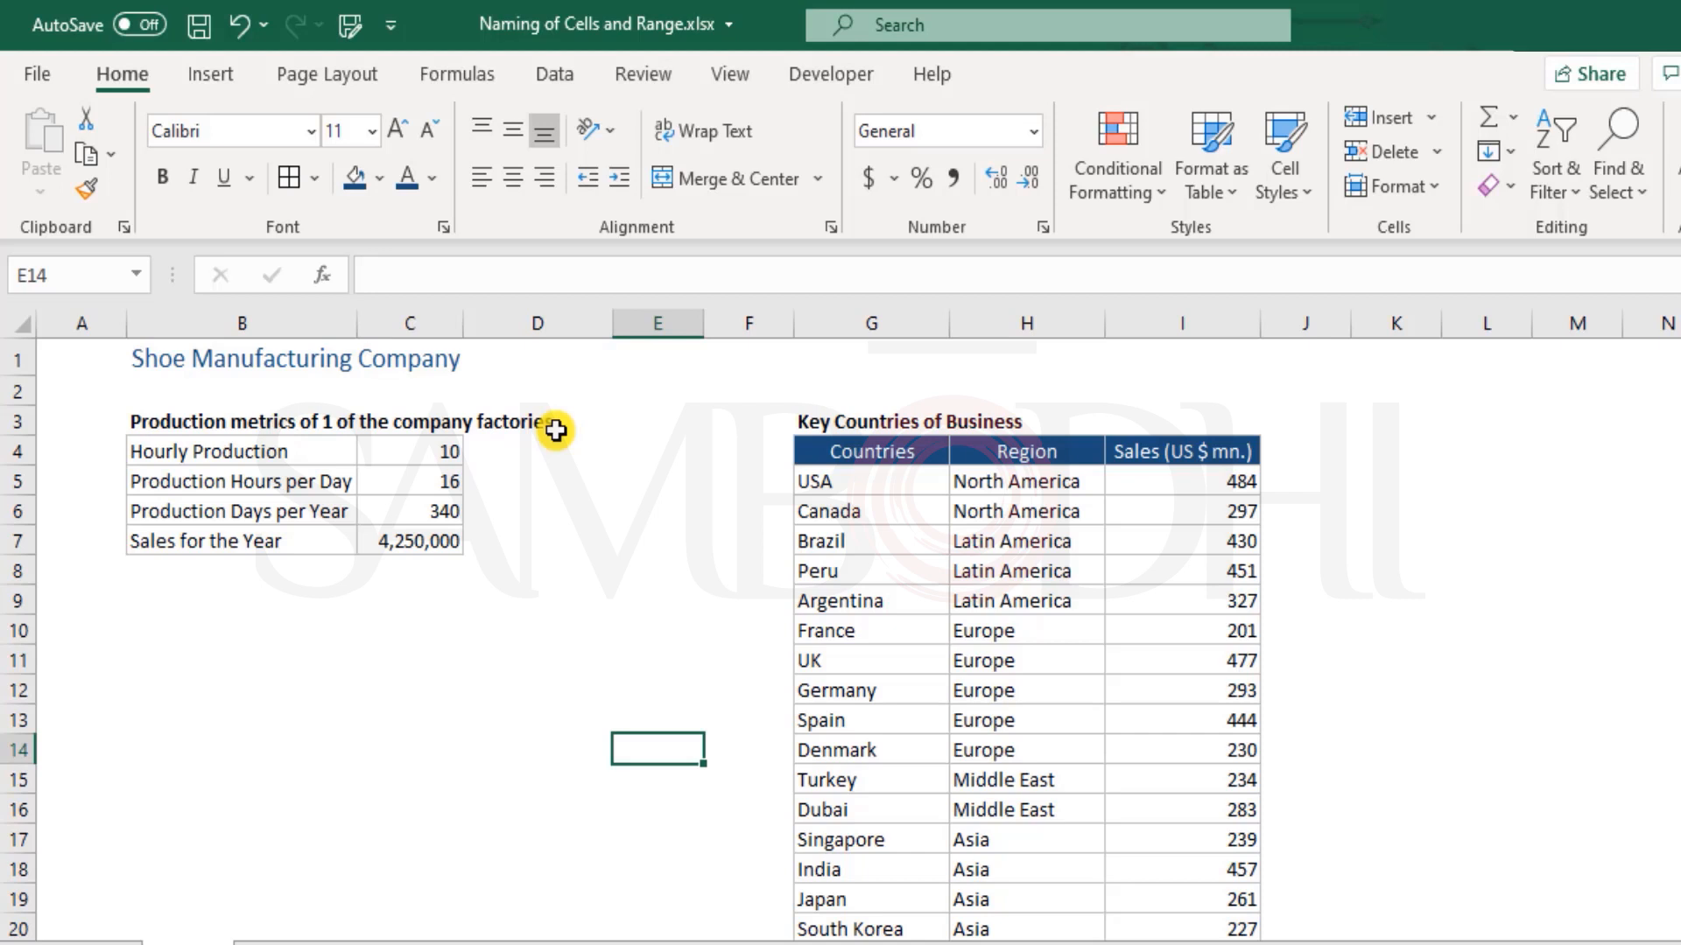
click(232, 421)
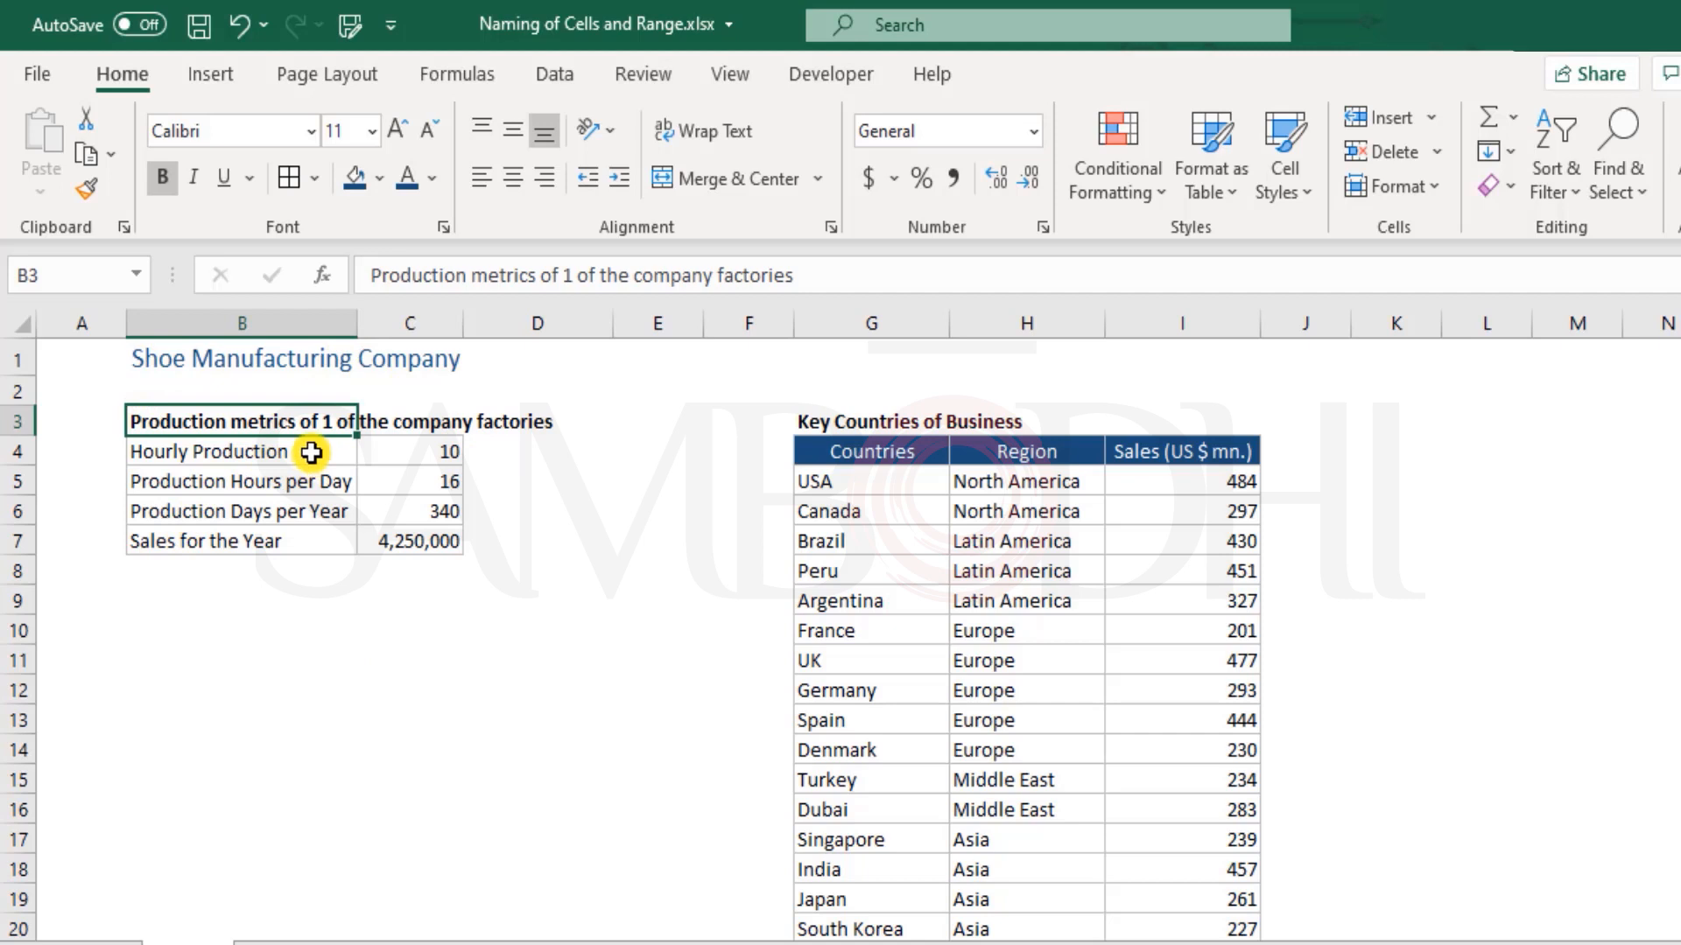
click(414, 451)
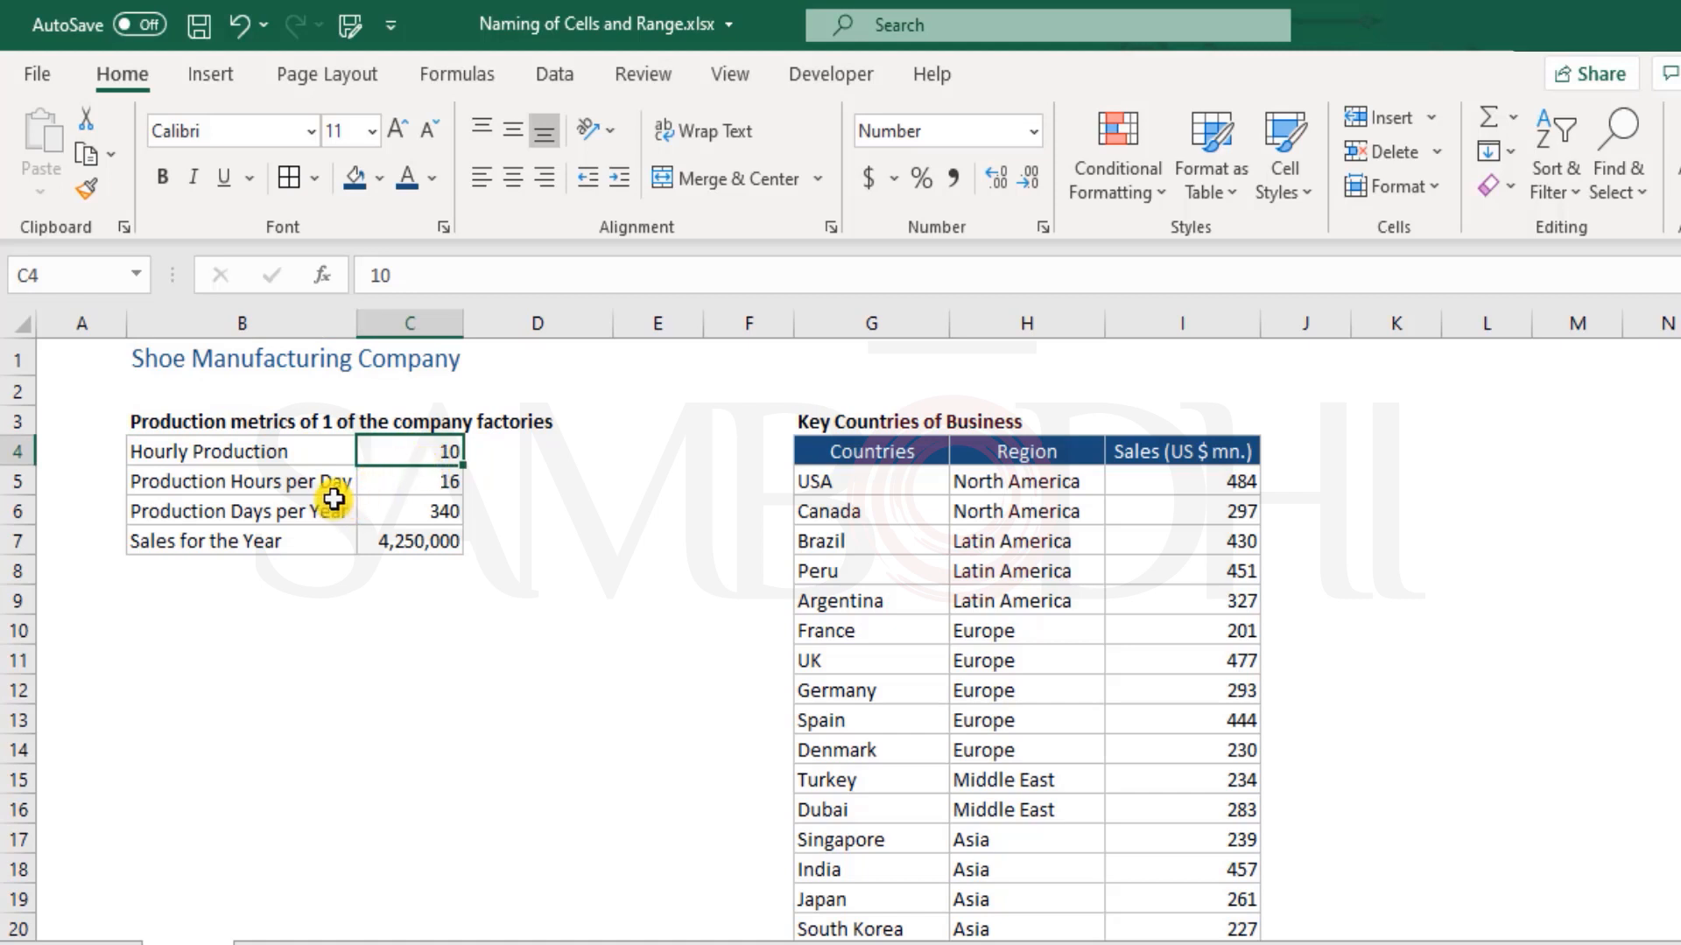
click(401, 486)
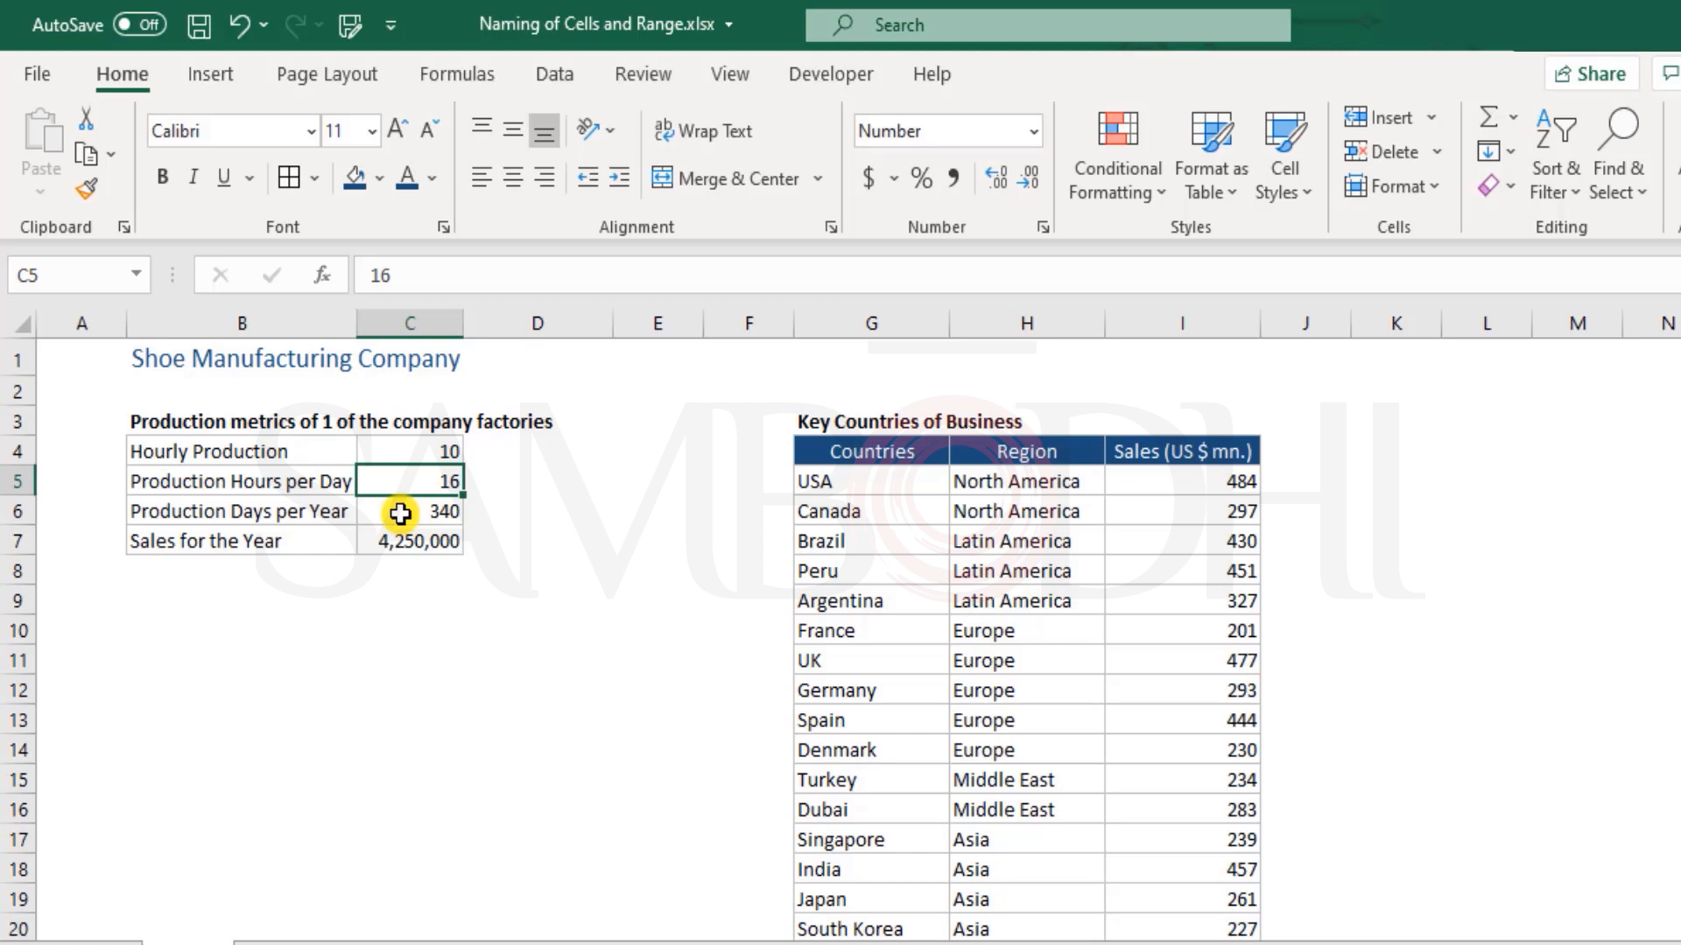
drag(400, 514, 273, 511)
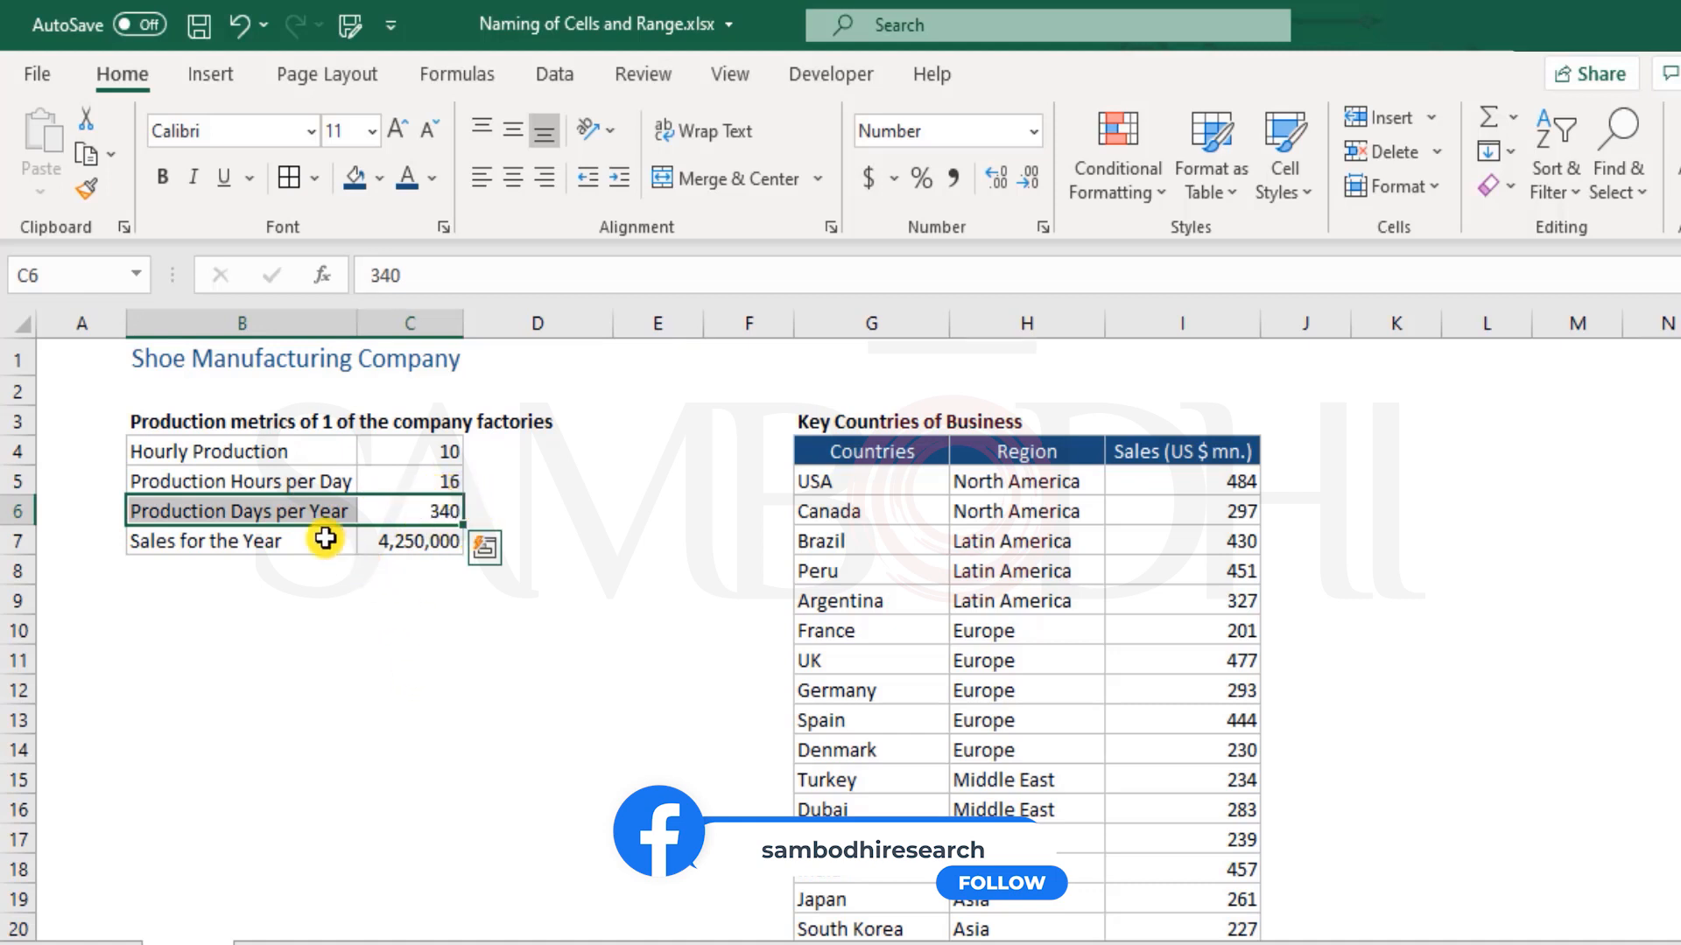
click(294, 543)
drag(294, 542, 394, 540)
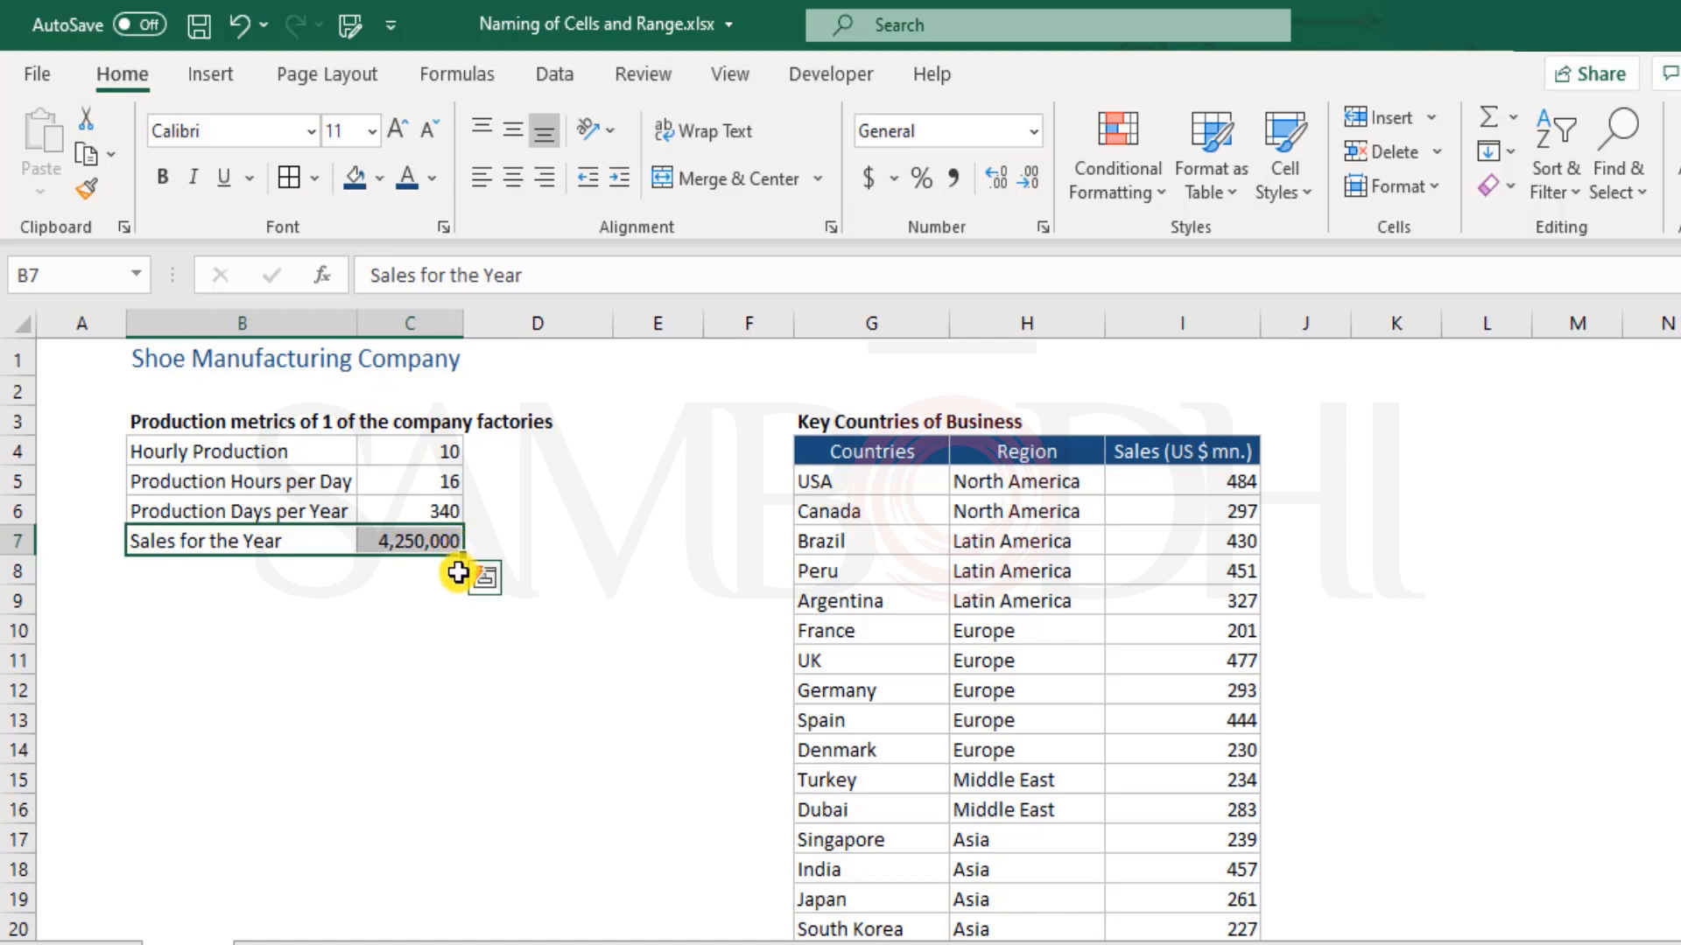
Add the labels "Total Annual Production" in B10 and "Daily Sales" in B11 below the production metrics
click(341, 635)
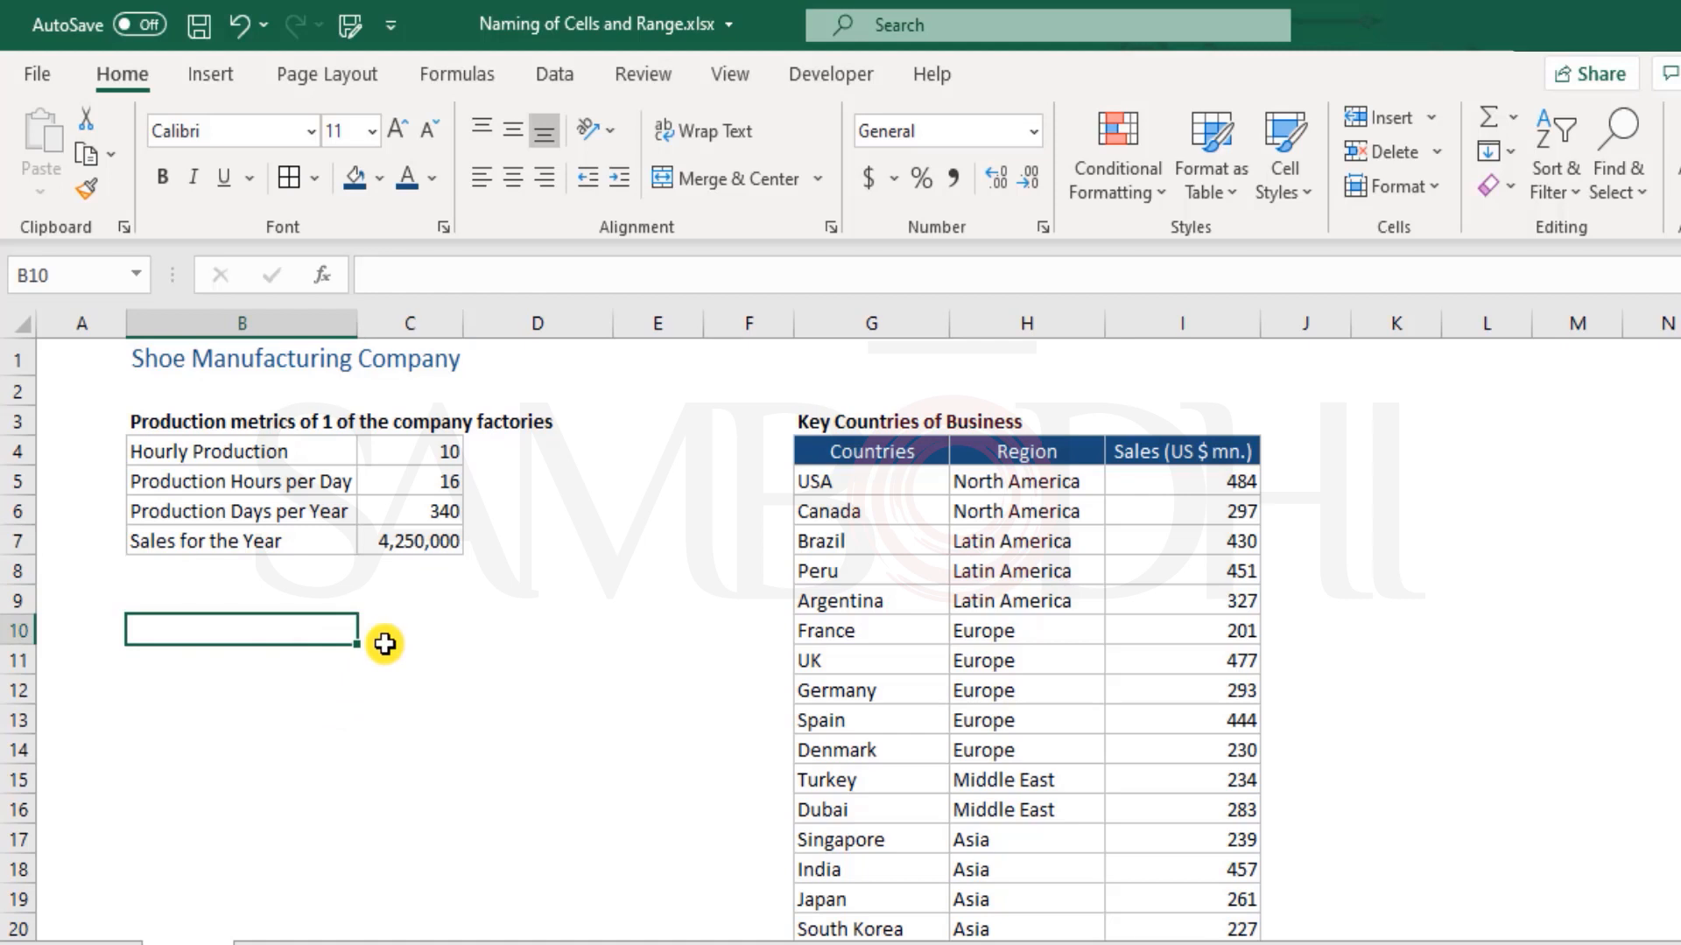
text(Total Producti)
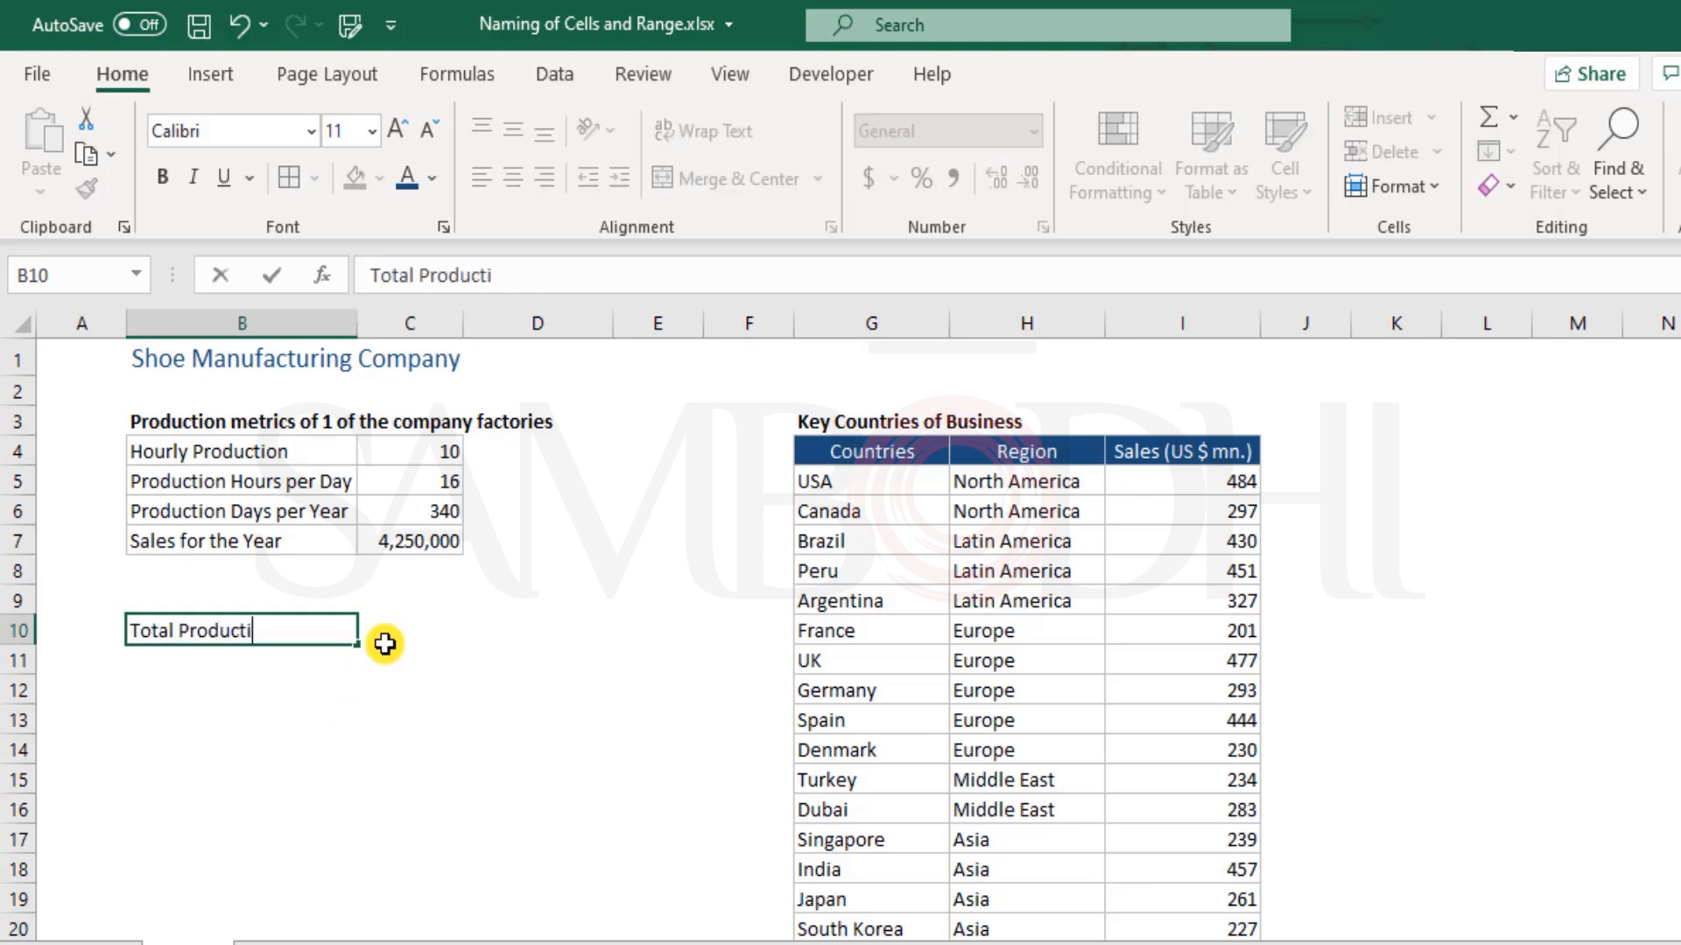
text(onAnnual)
key(Return)
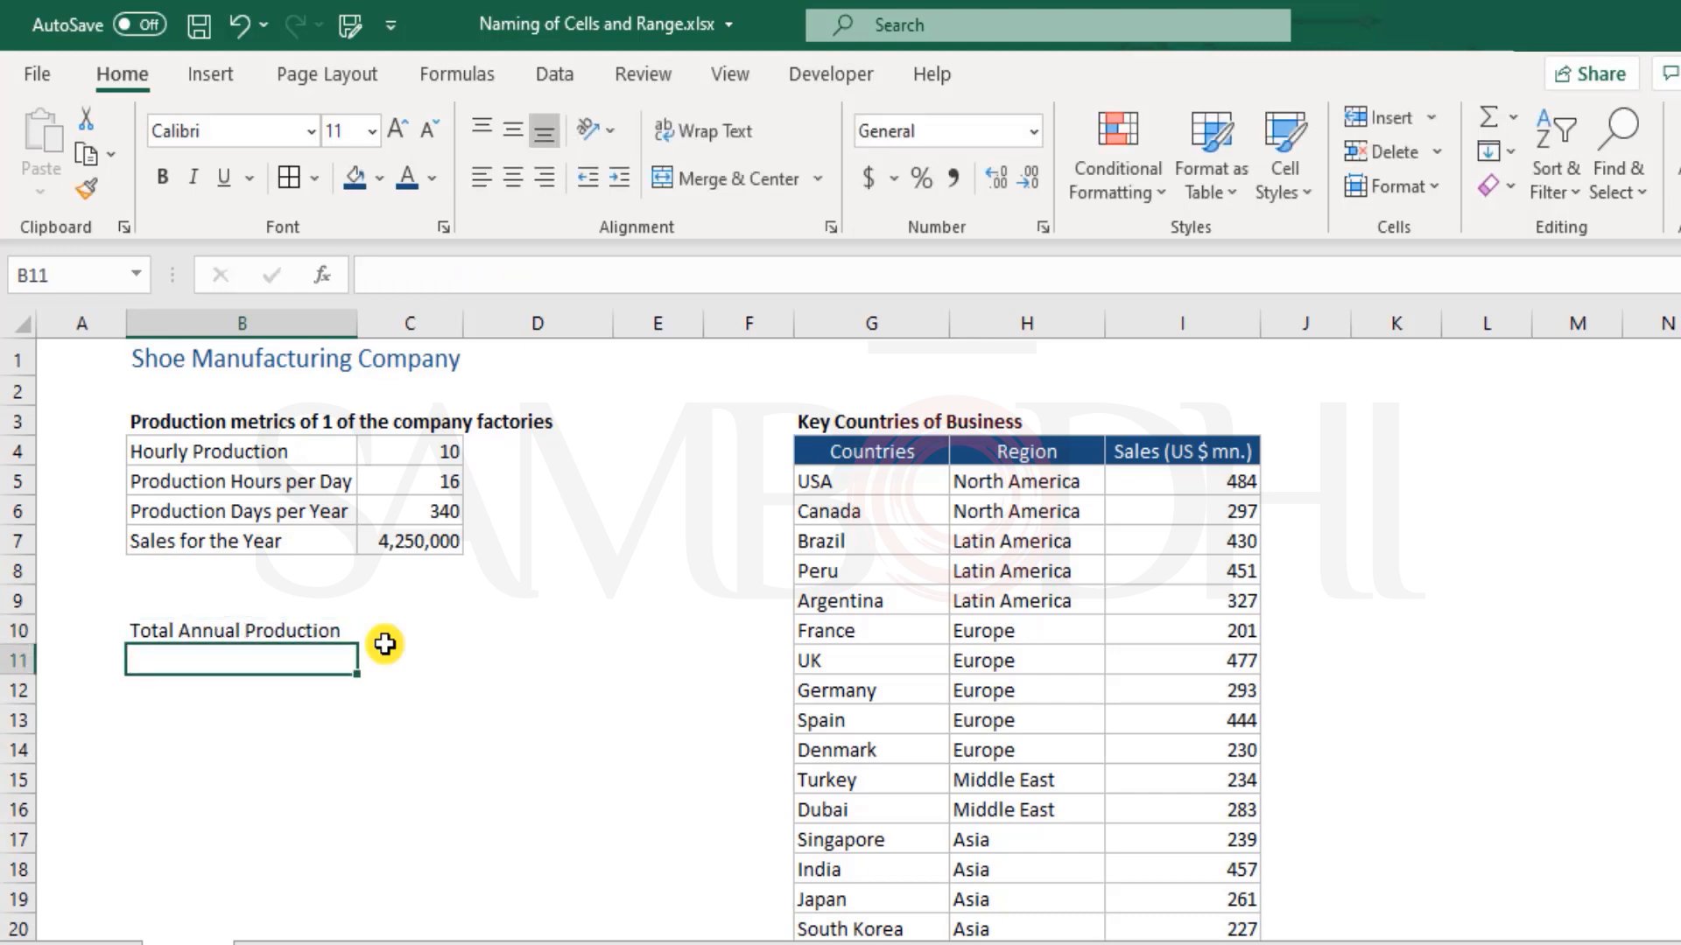
text(Daily )
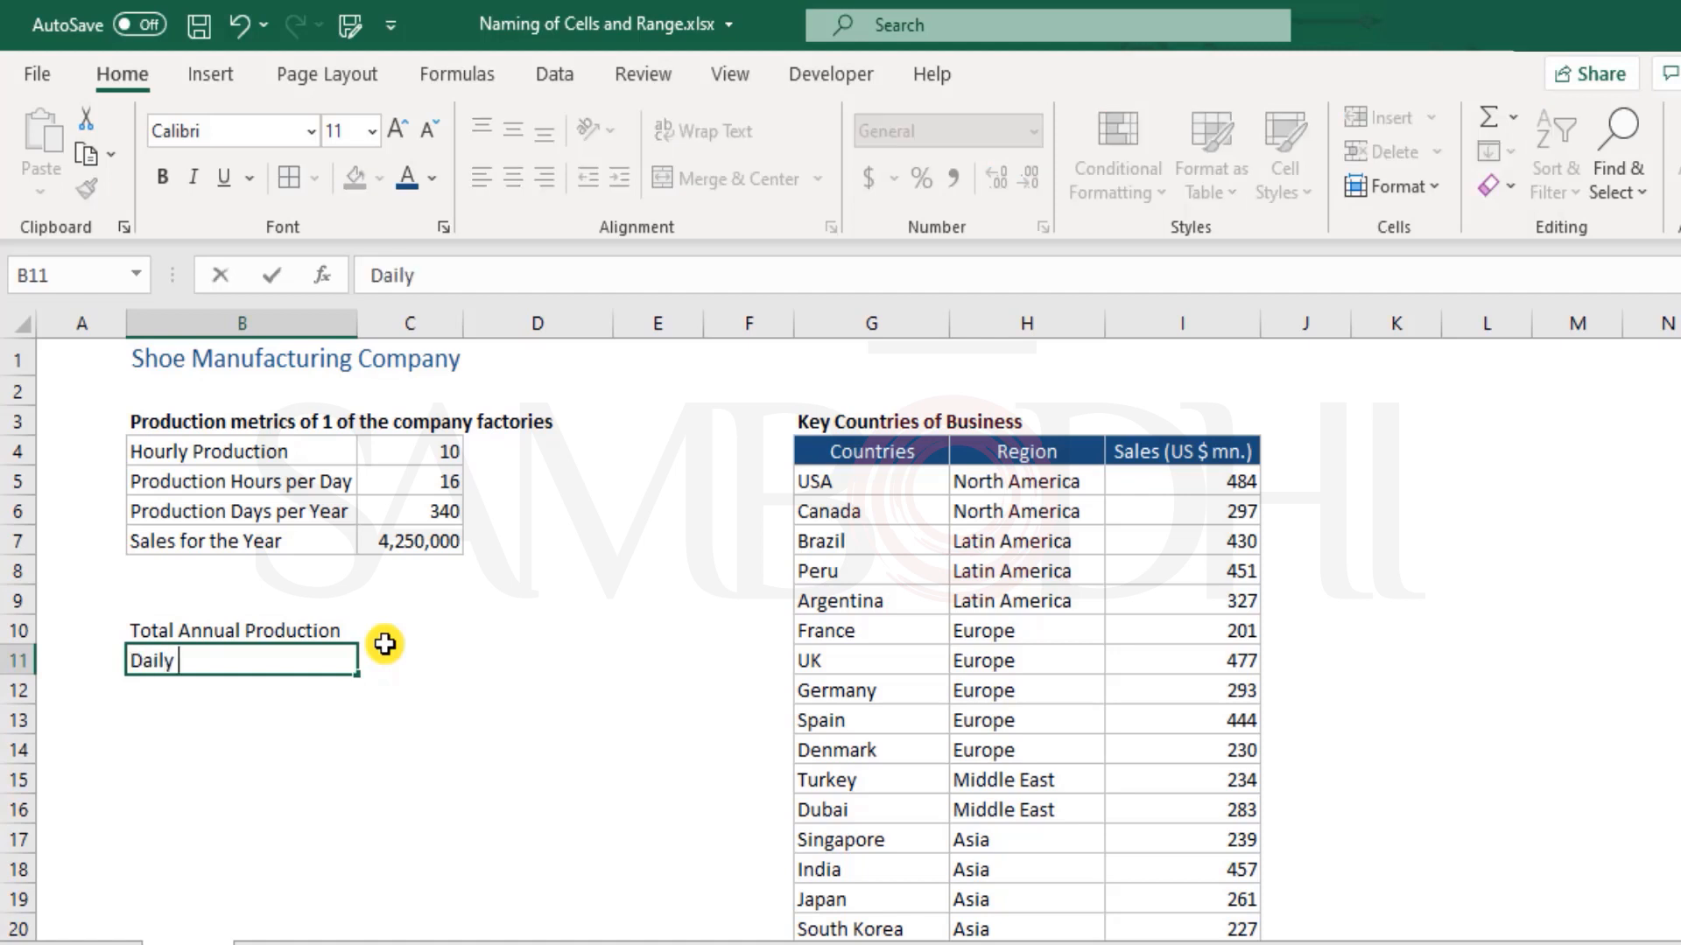
text(Sales)
key(Return)
key(Up)
Calculate total annual production in C10 with the formula =C4*C5*C6
click(385, 646)
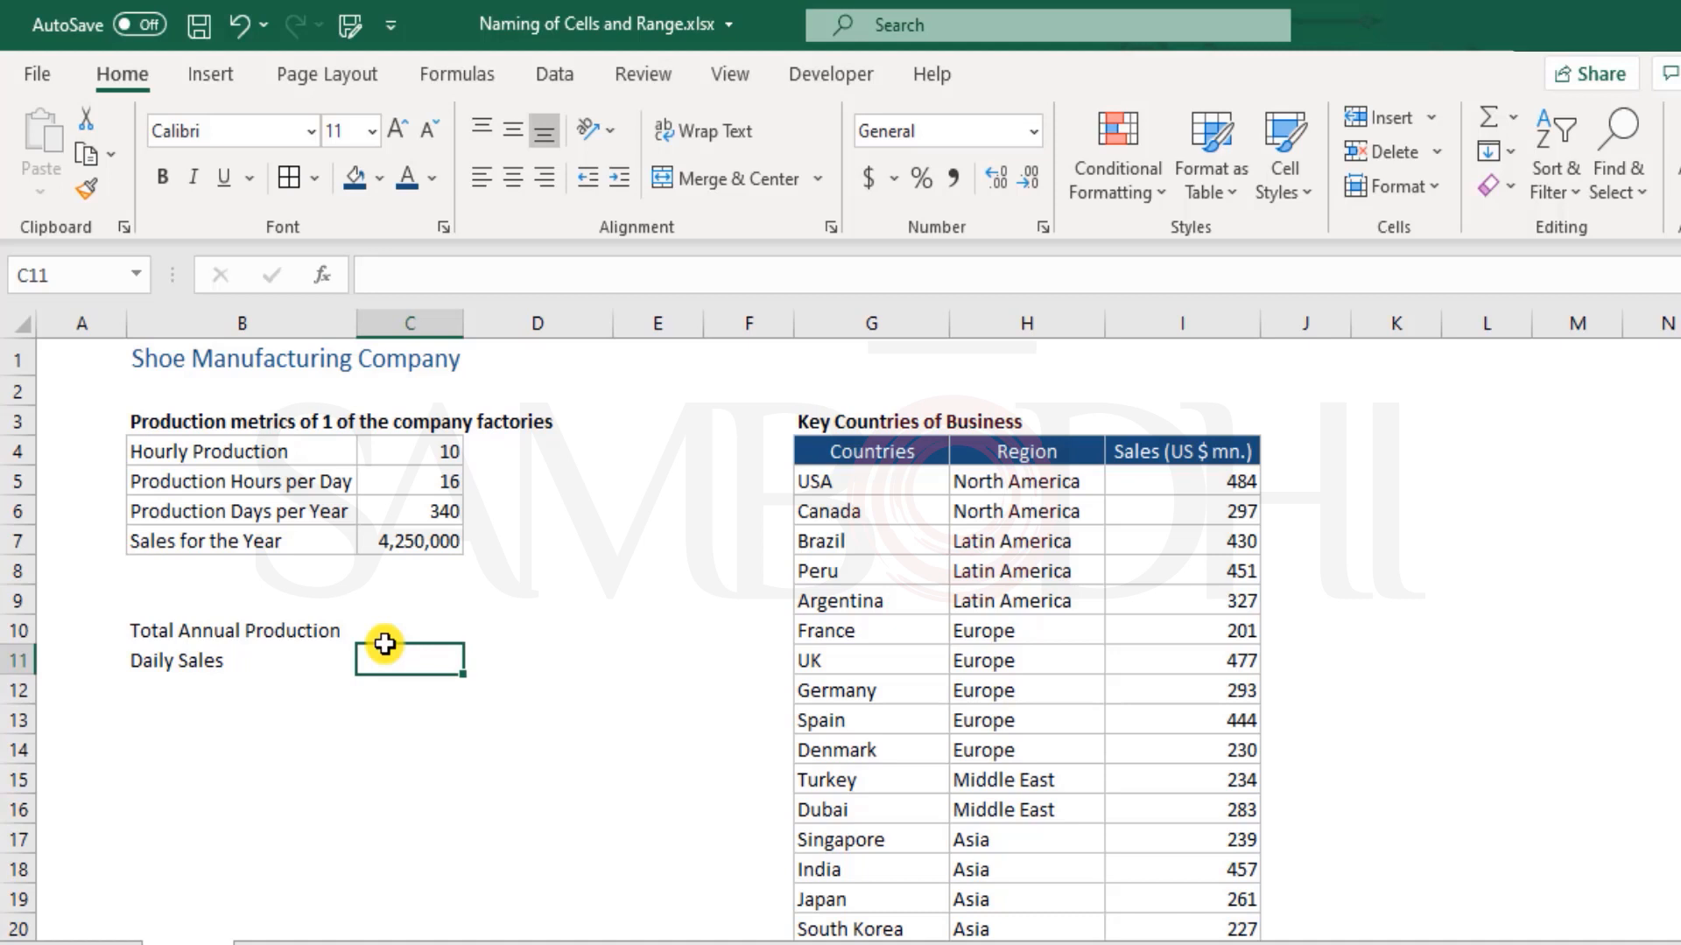
click(385, 642)
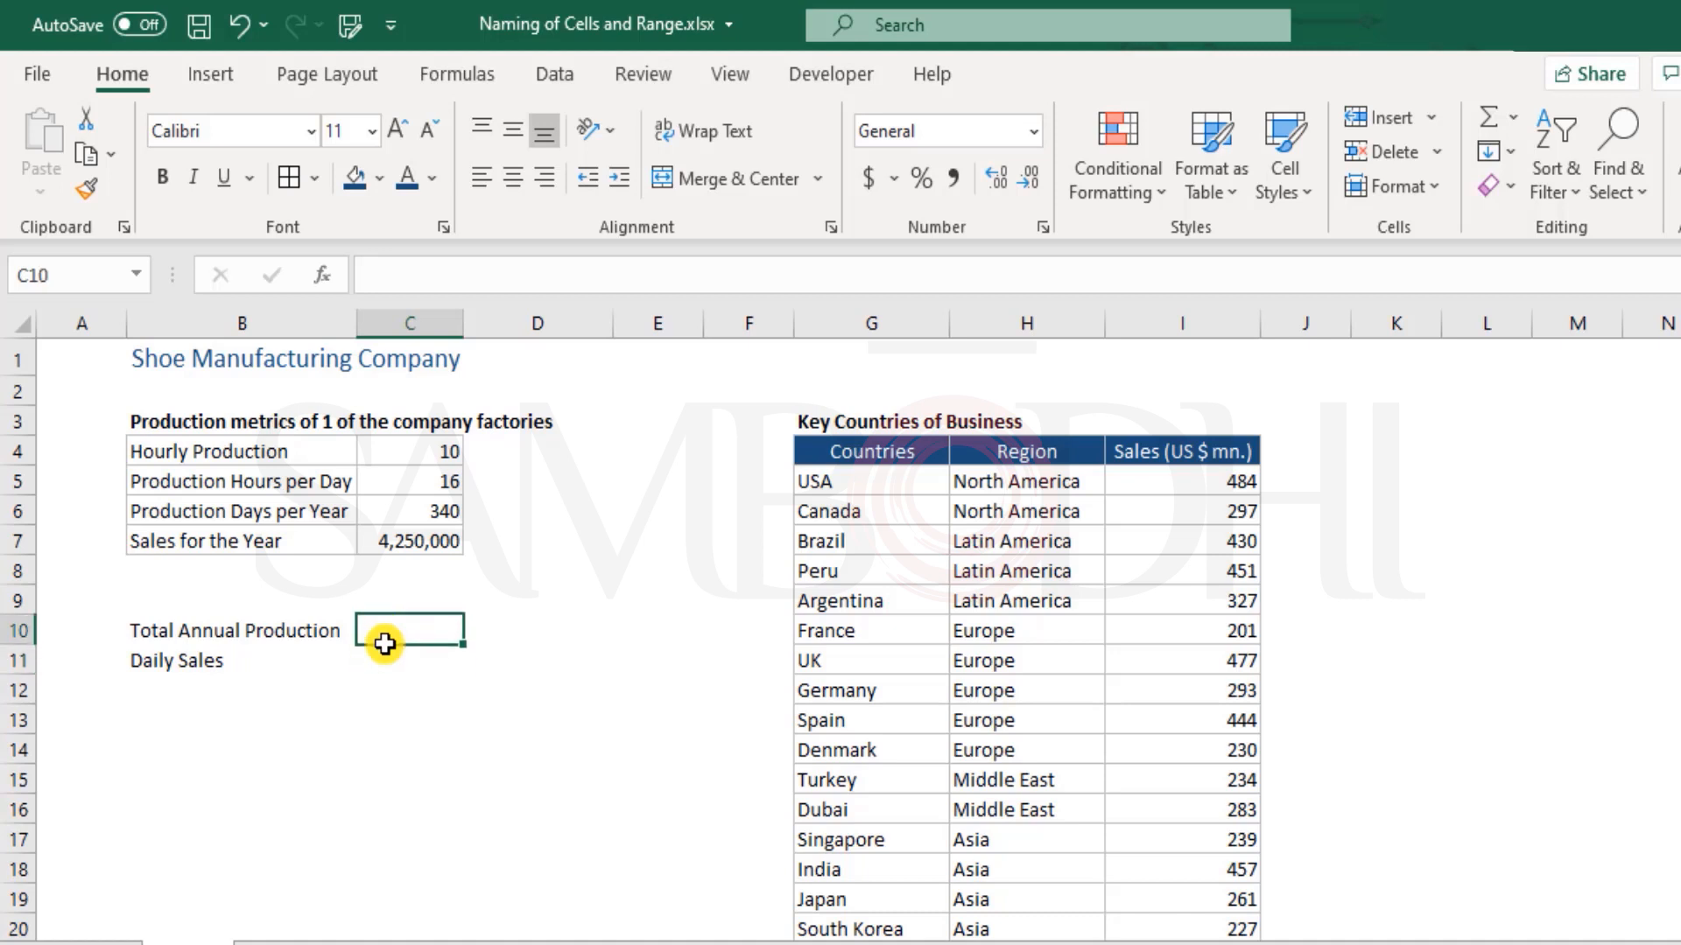
text(=)
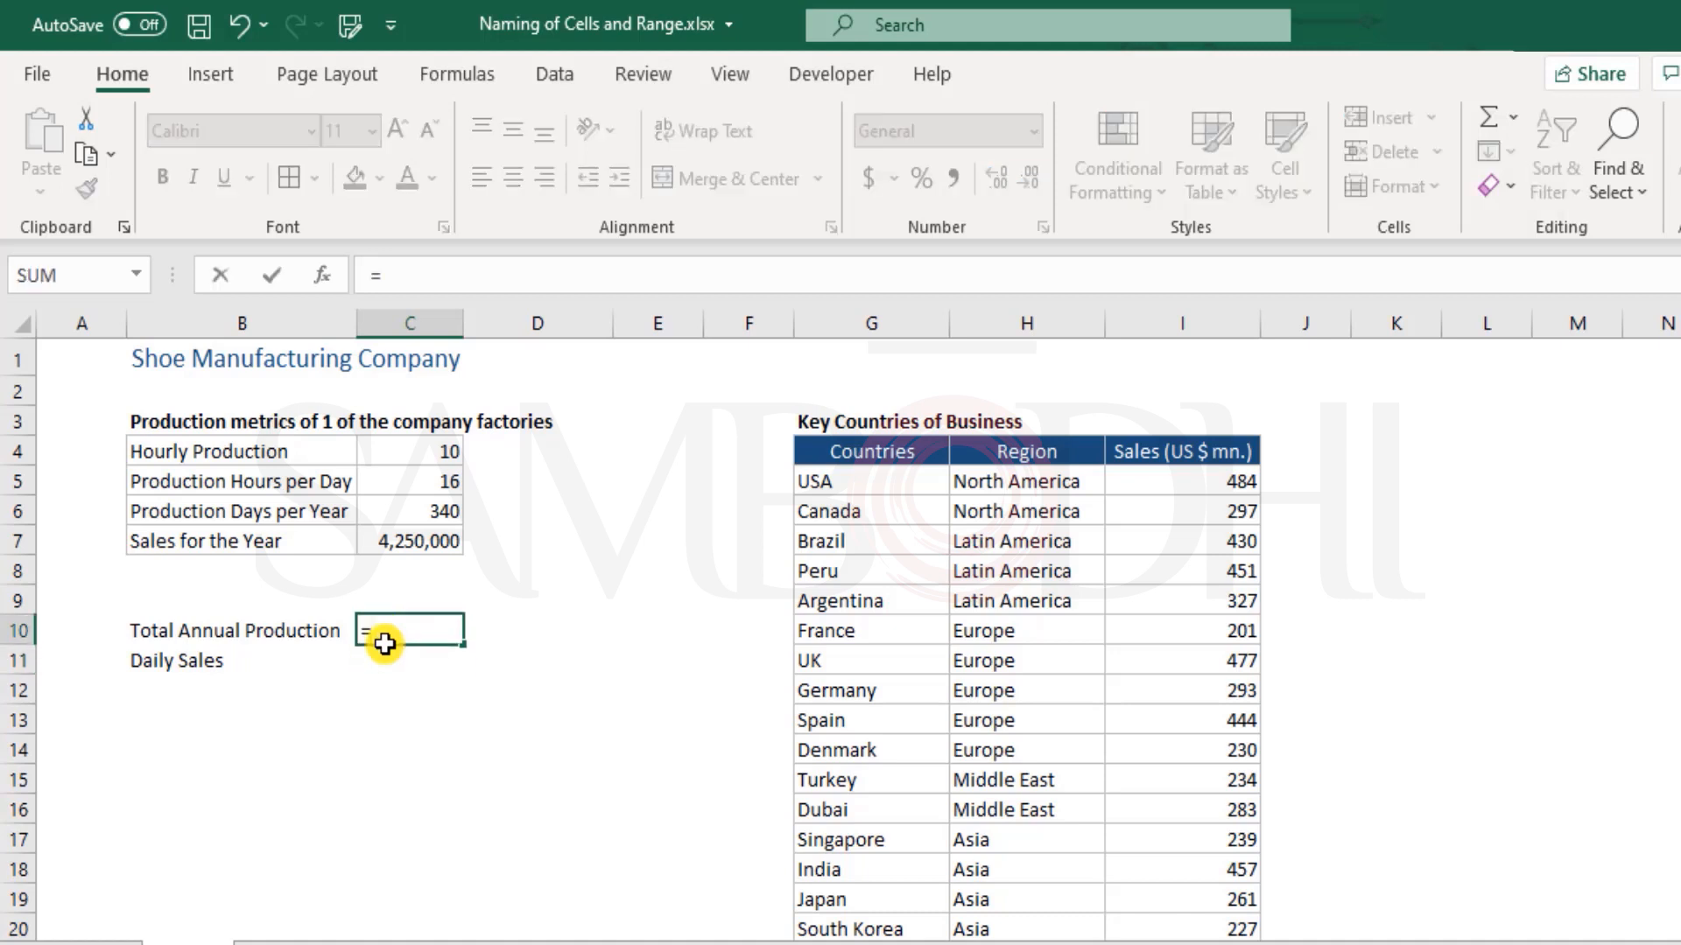
click(431, 450)
text(*)
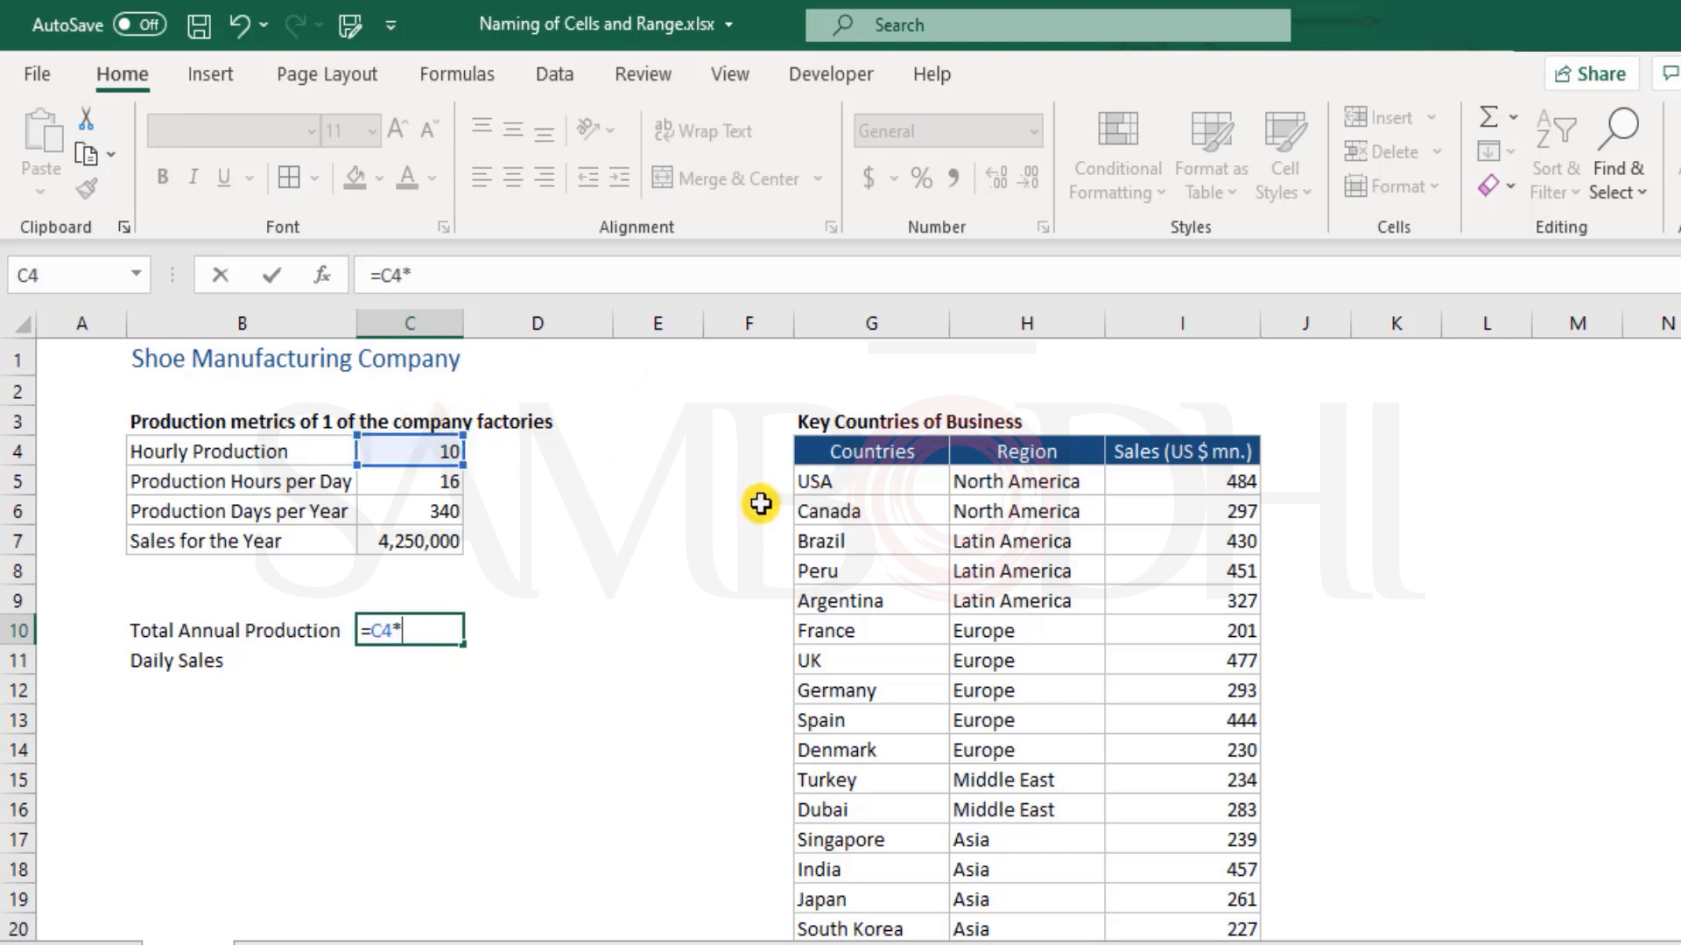
click(408, 480)
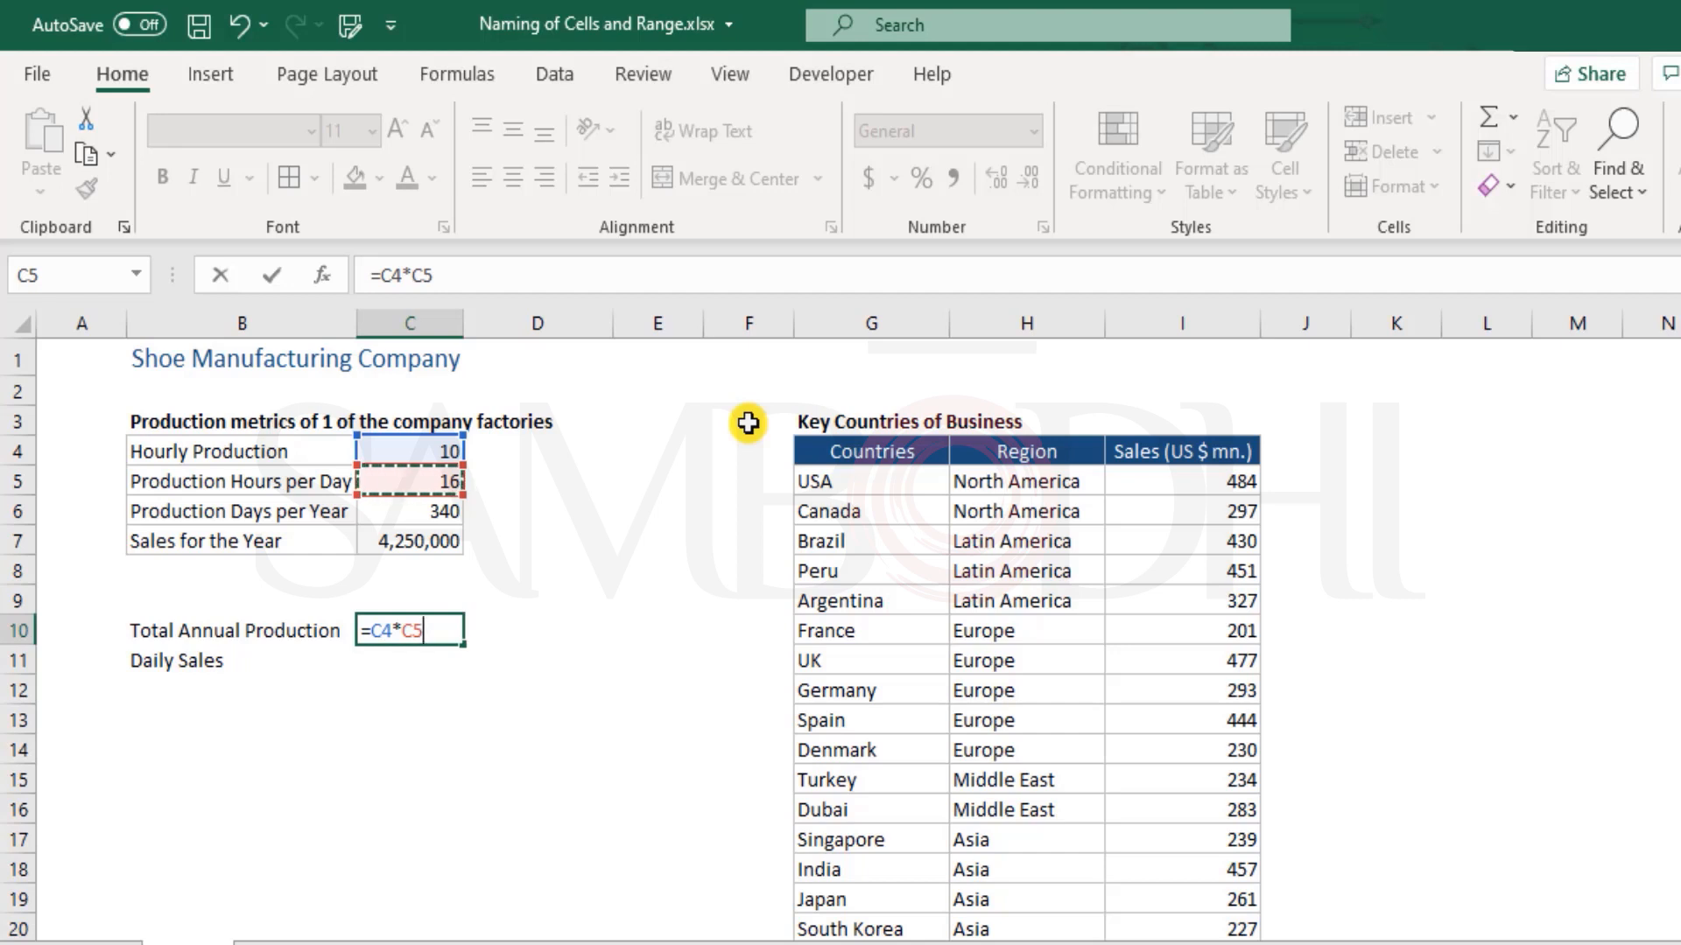
text(*)
click(390, 520)
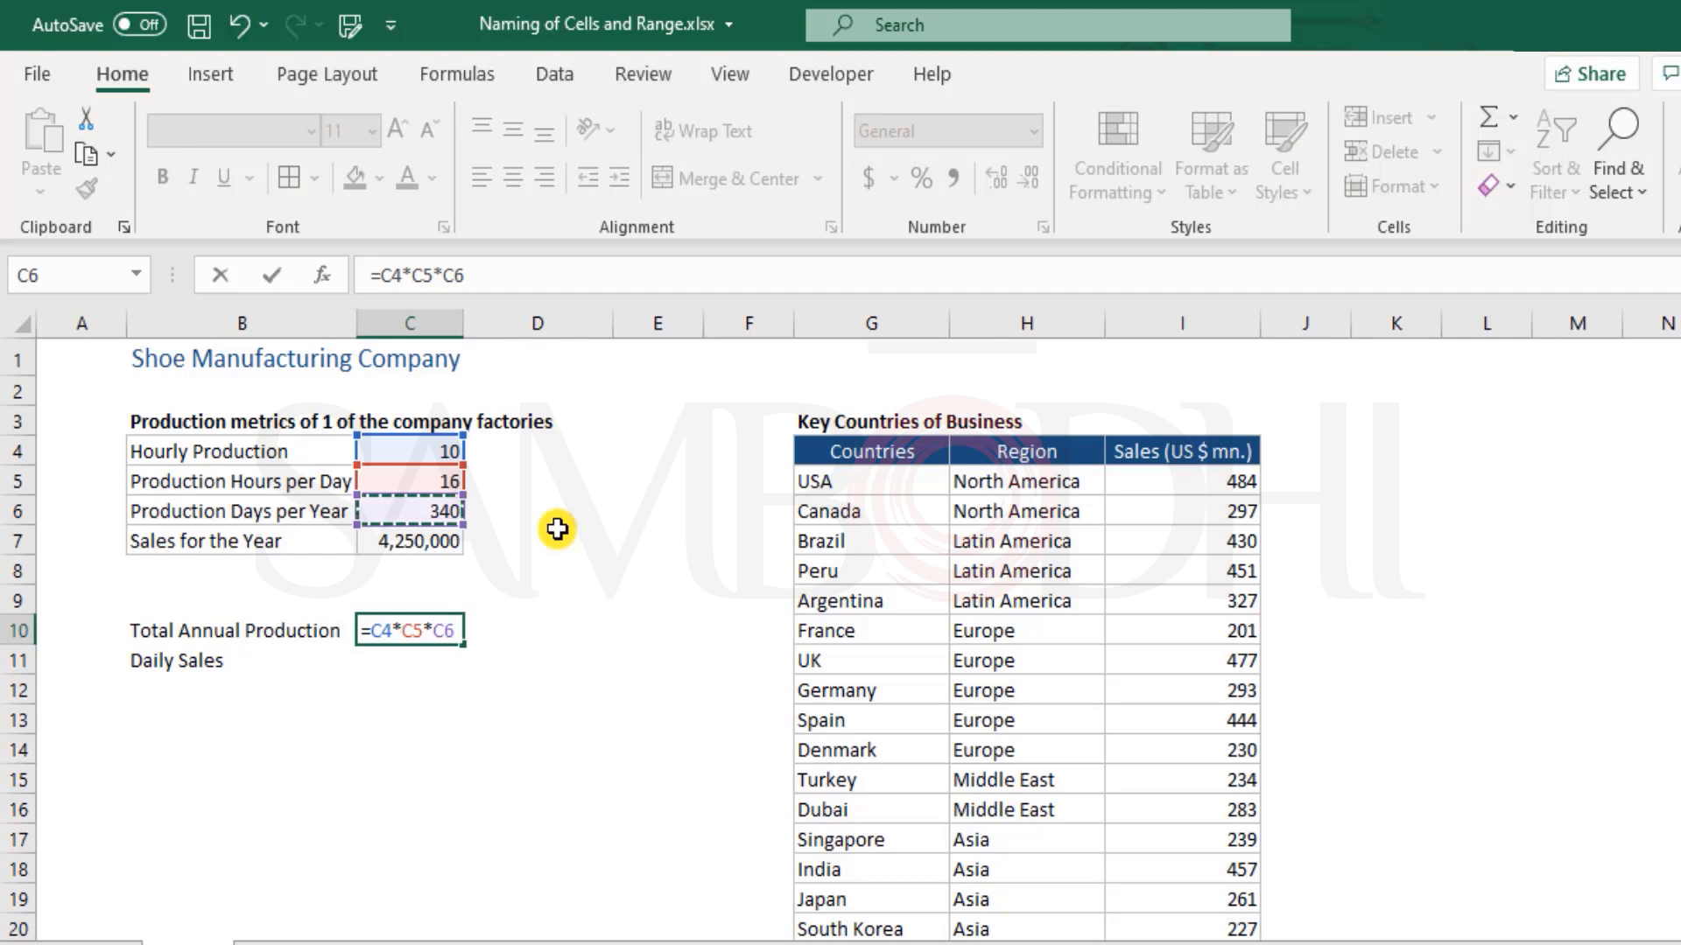
key(Return)
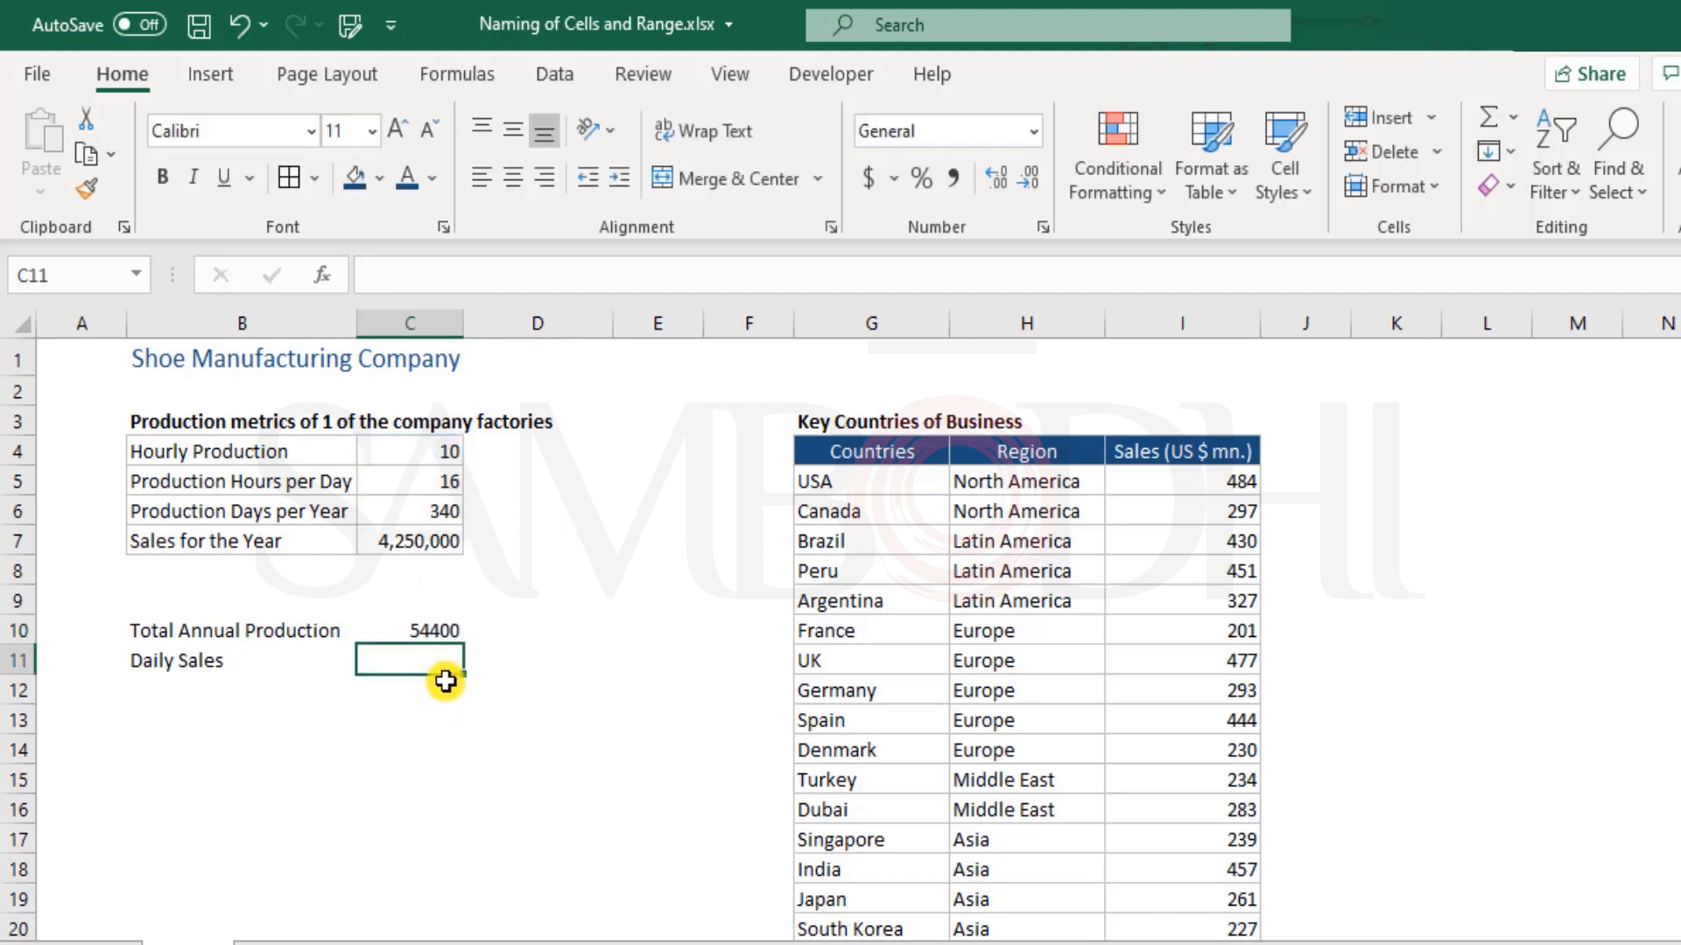
click(403, 631)
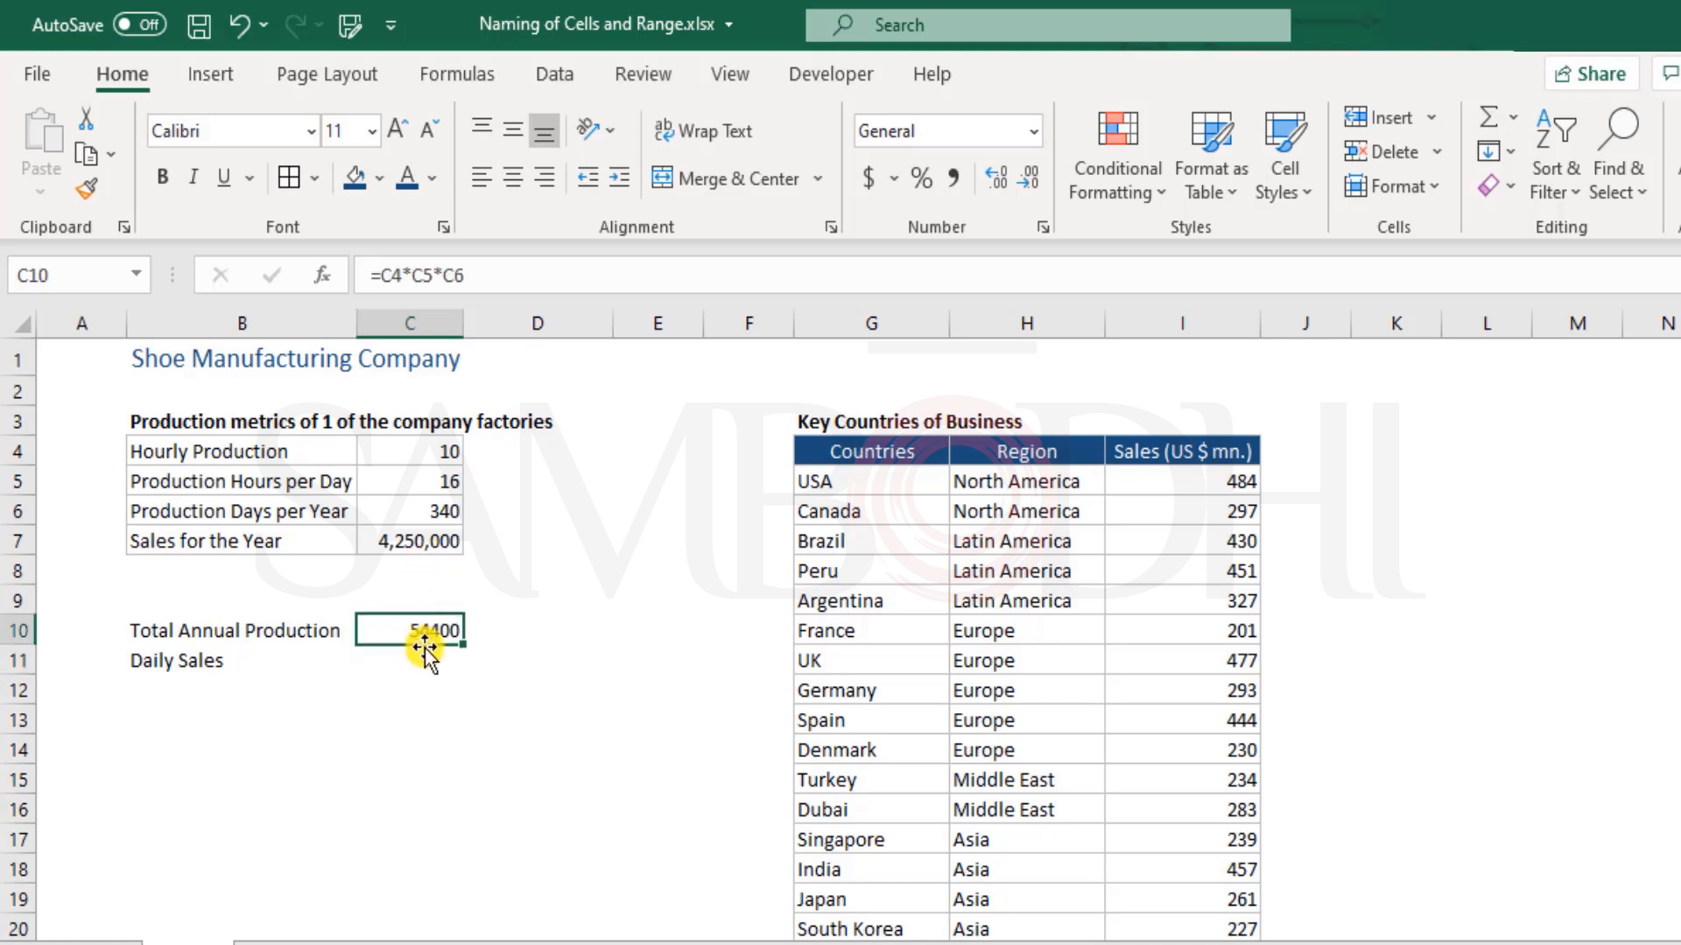
Calculate daily sales in C11 by dividing yearly sales by days per year with the formula =C7/C6
click(441, 657)
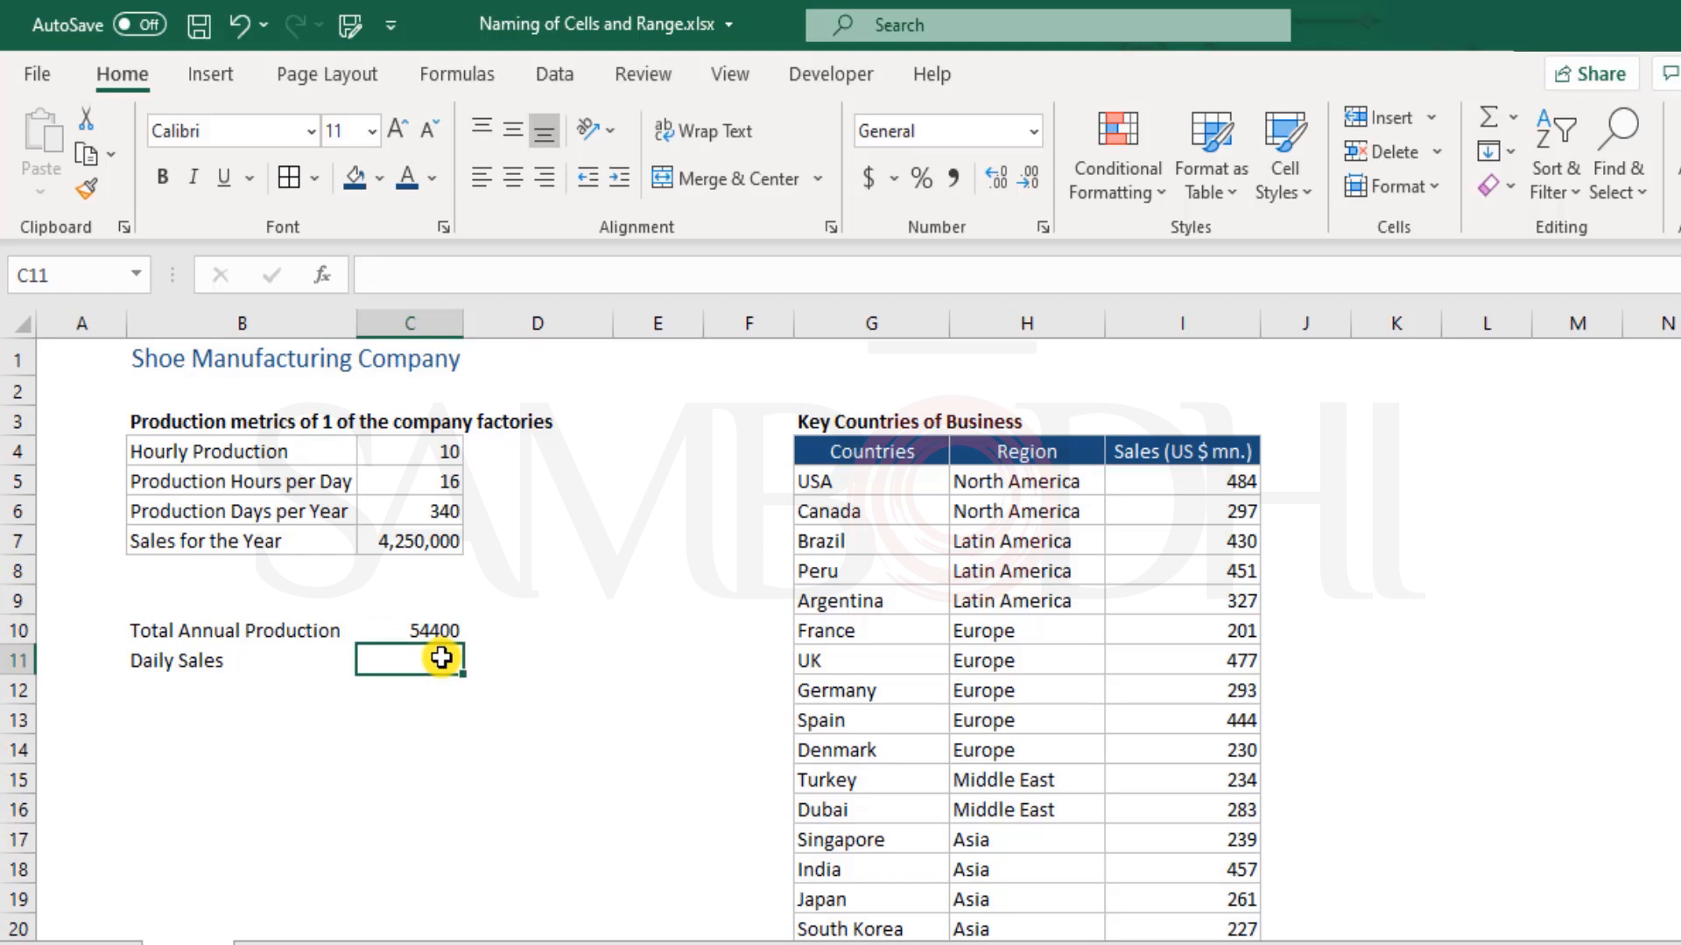
text(=)
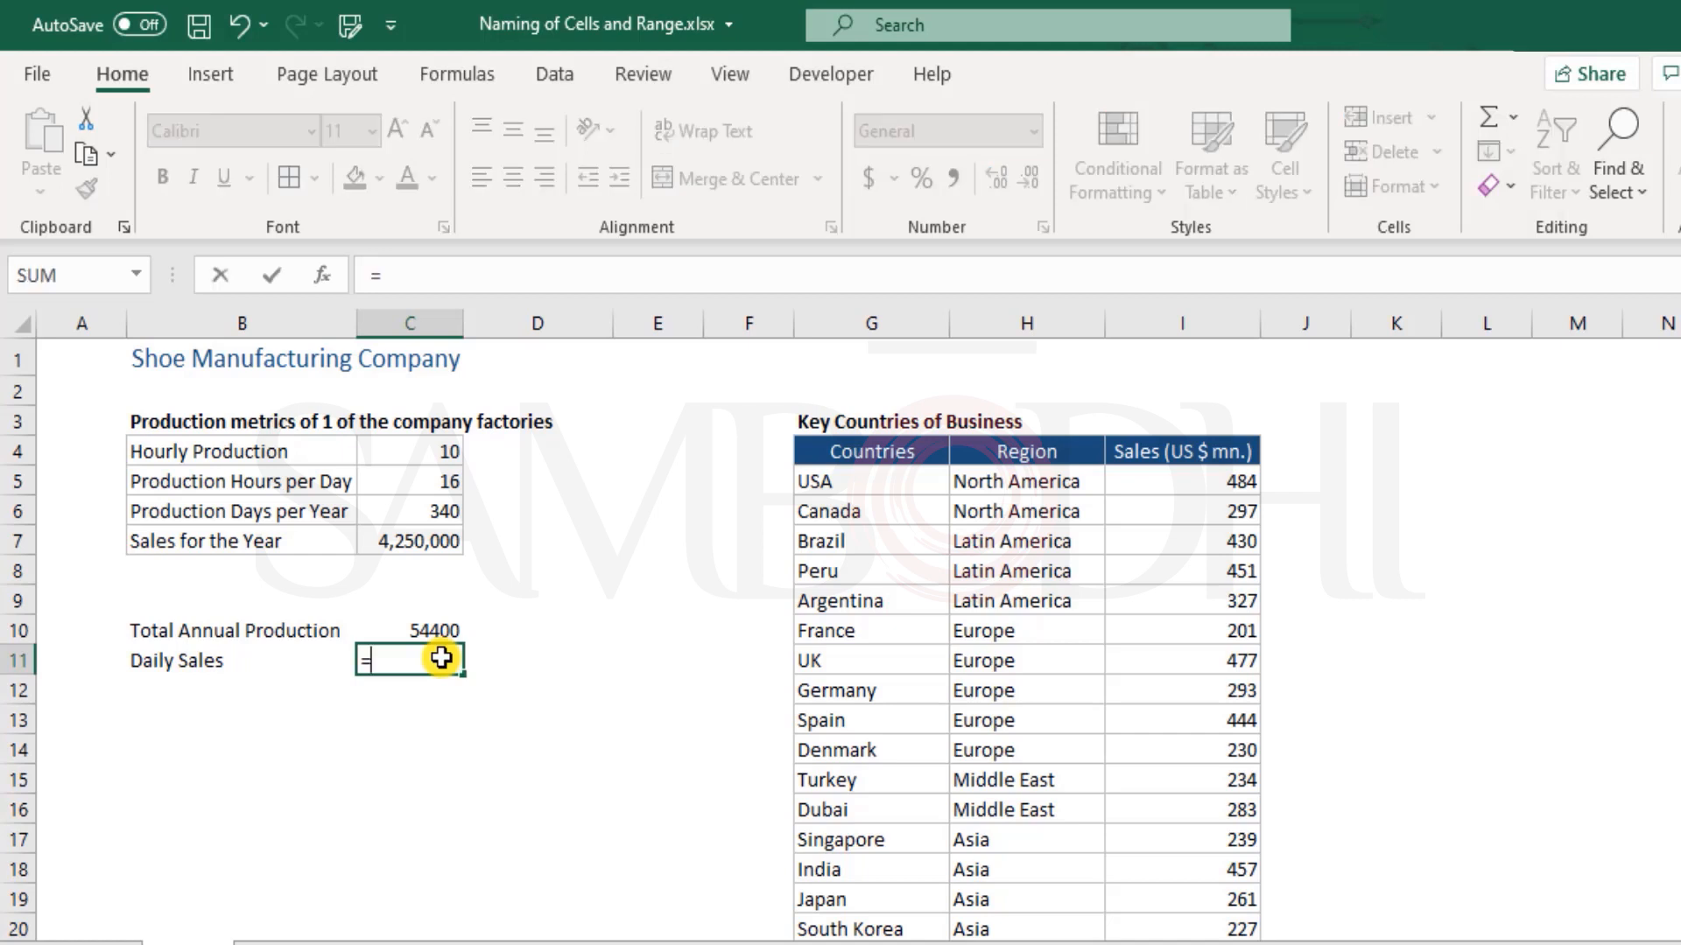
key(Up)
key(Up)
key(Up)
key(Up)
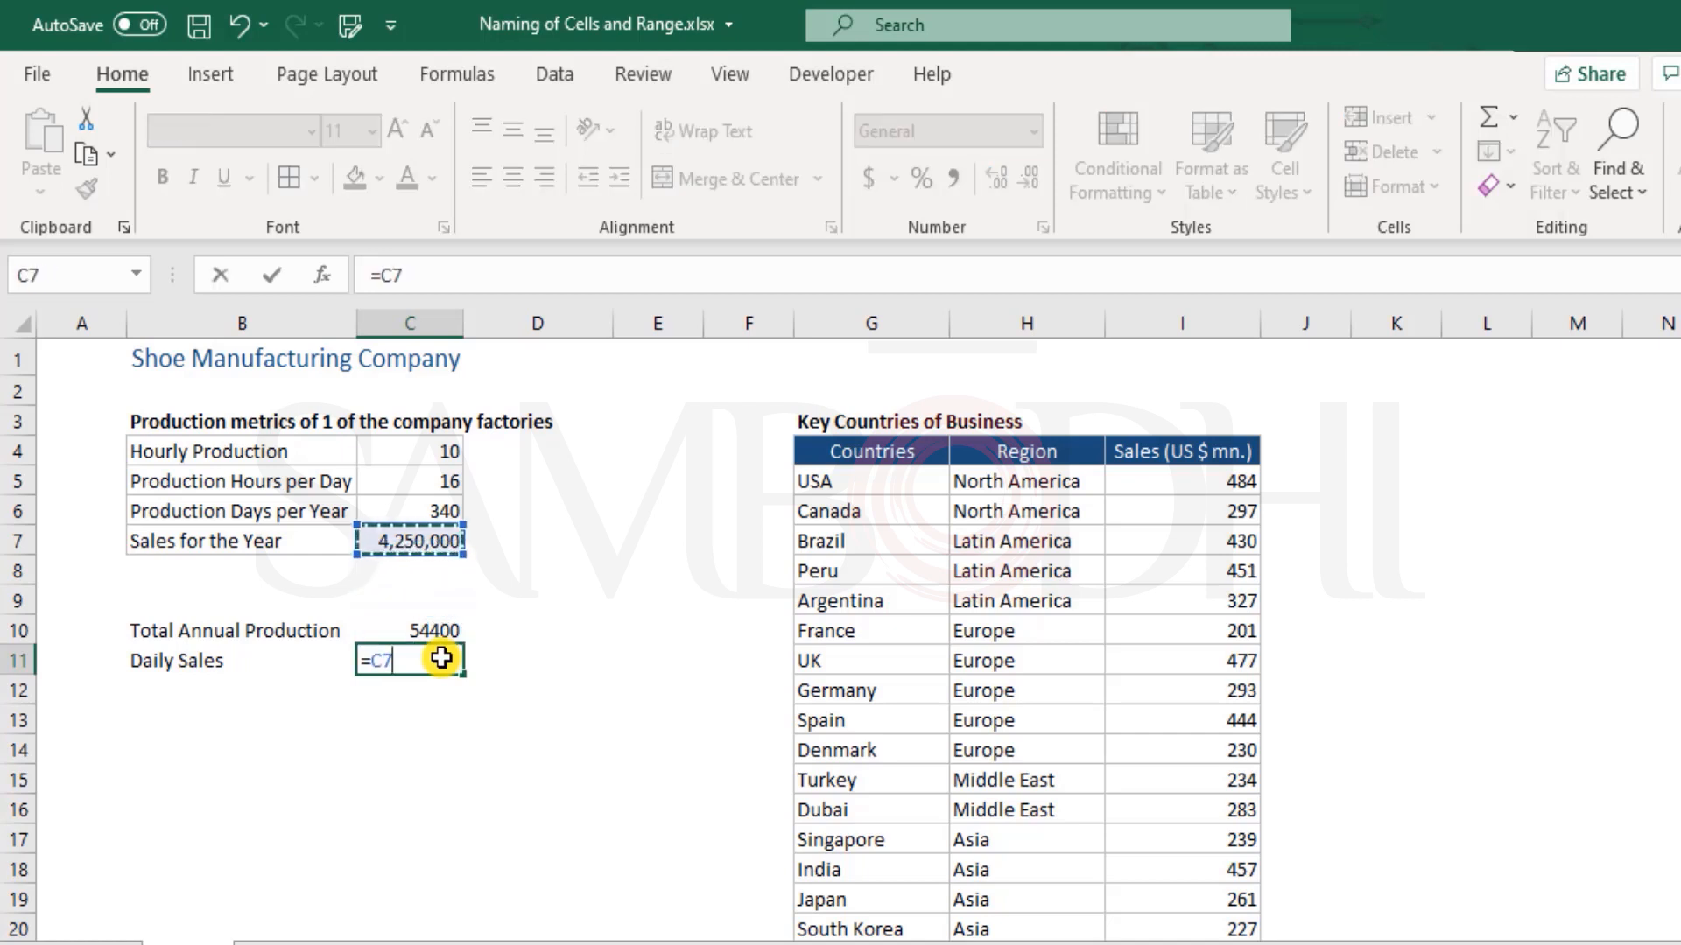
text(/)
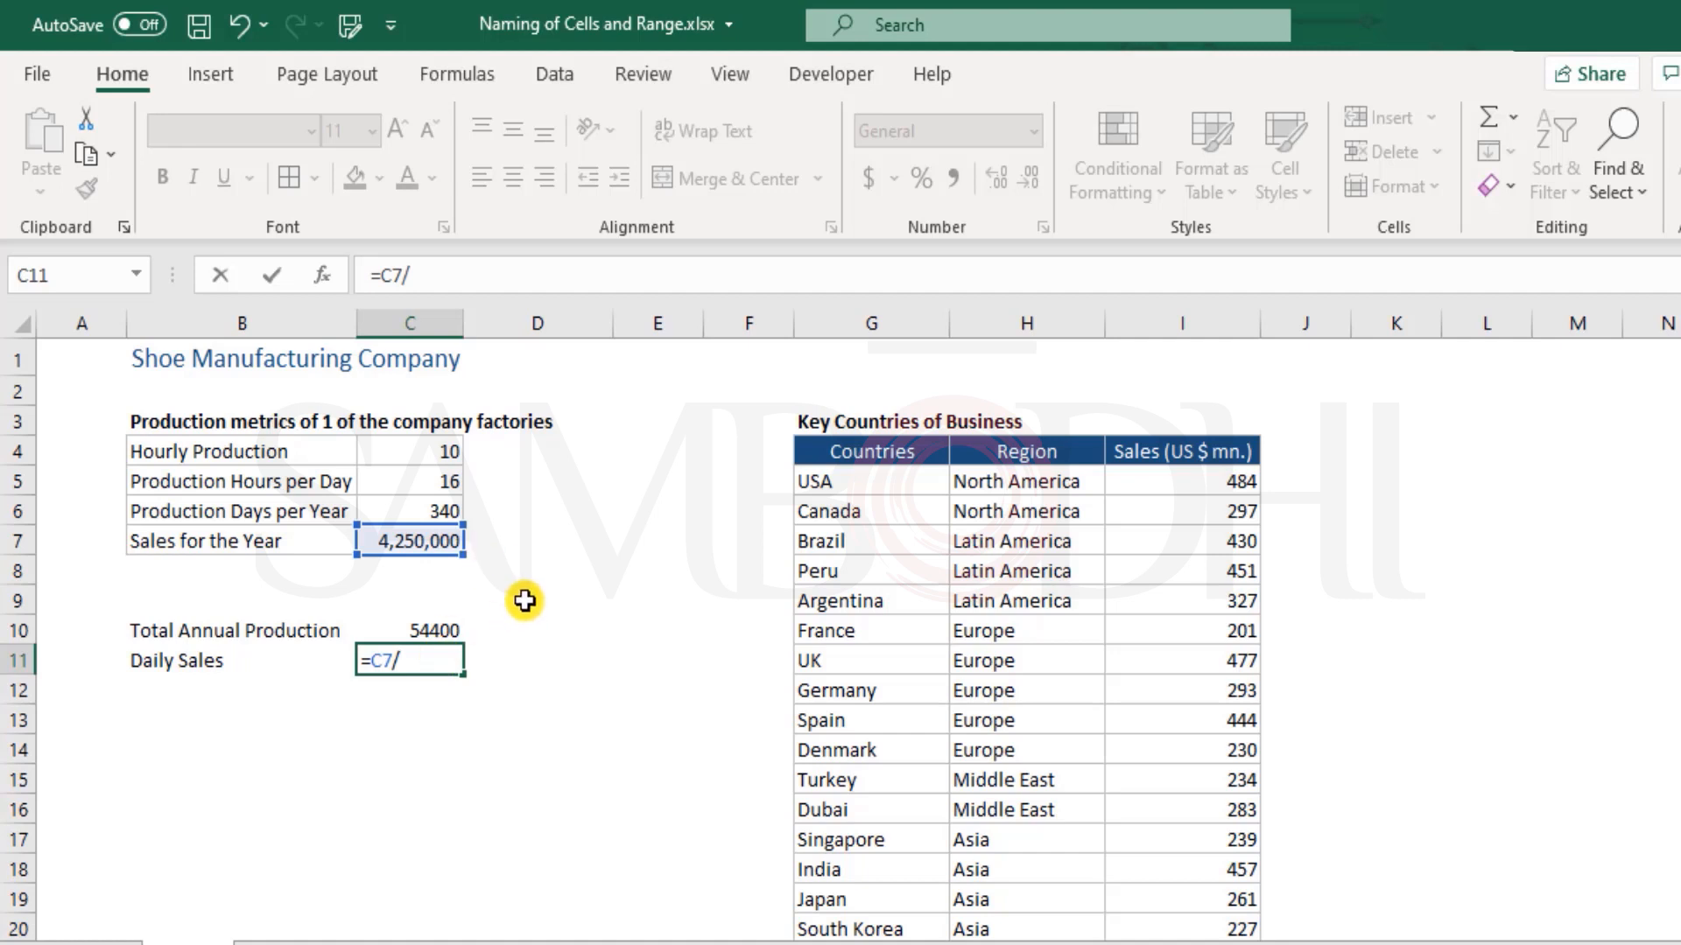
click(420, 511)
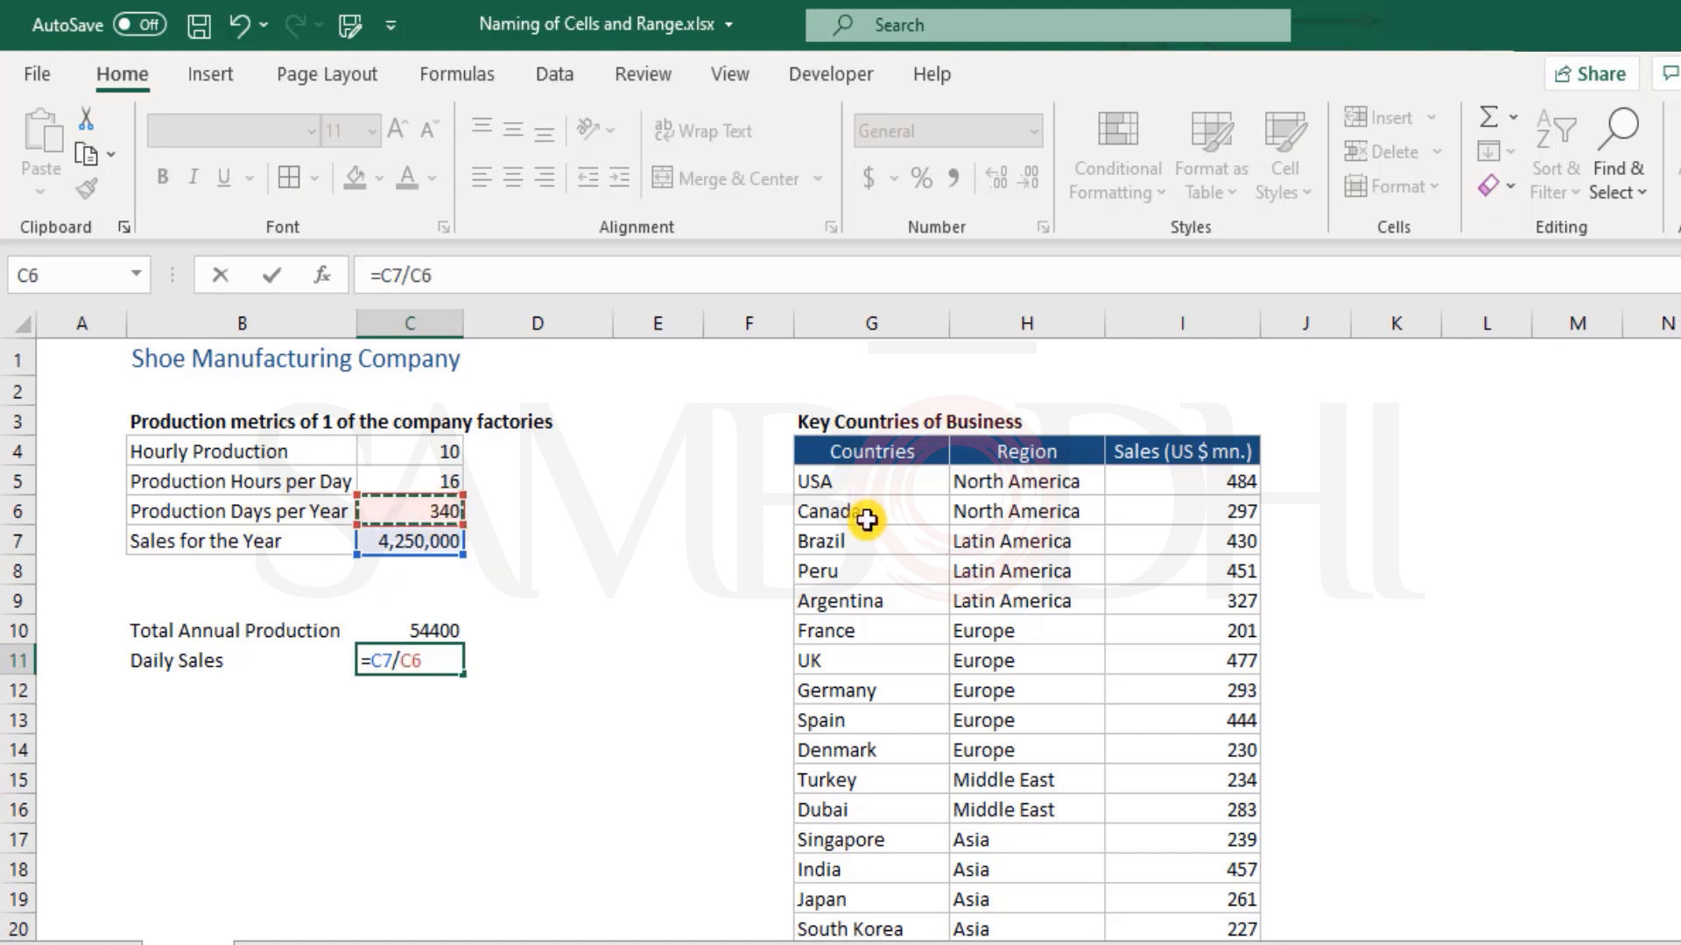
key(Return)
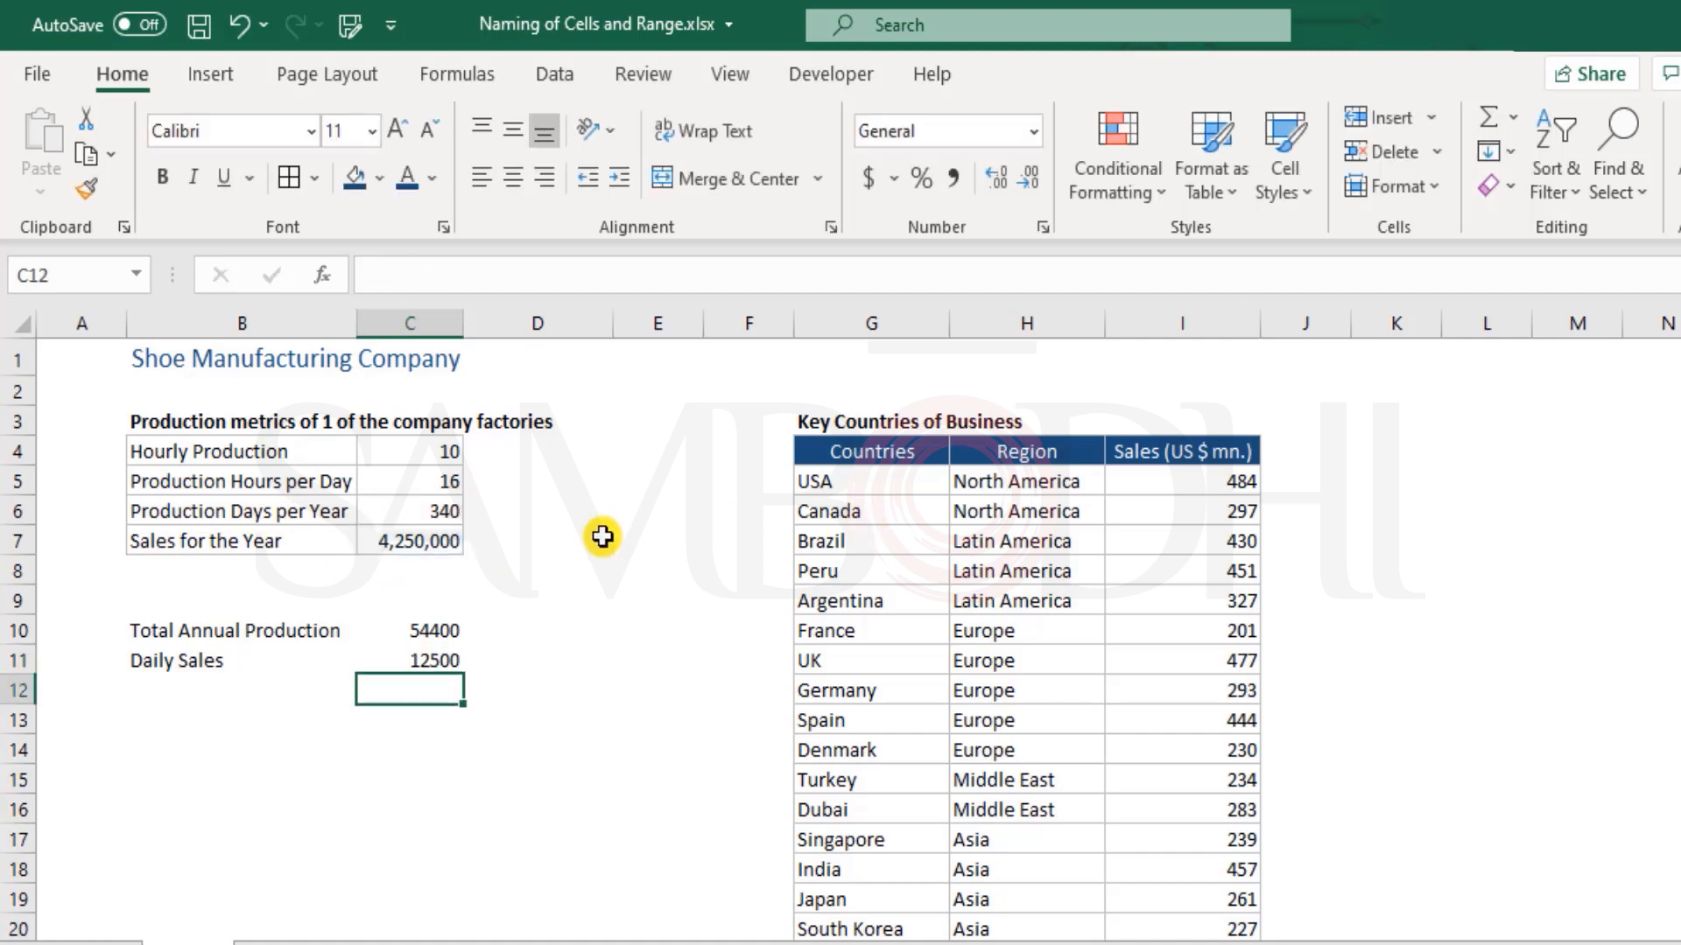
key(Up)
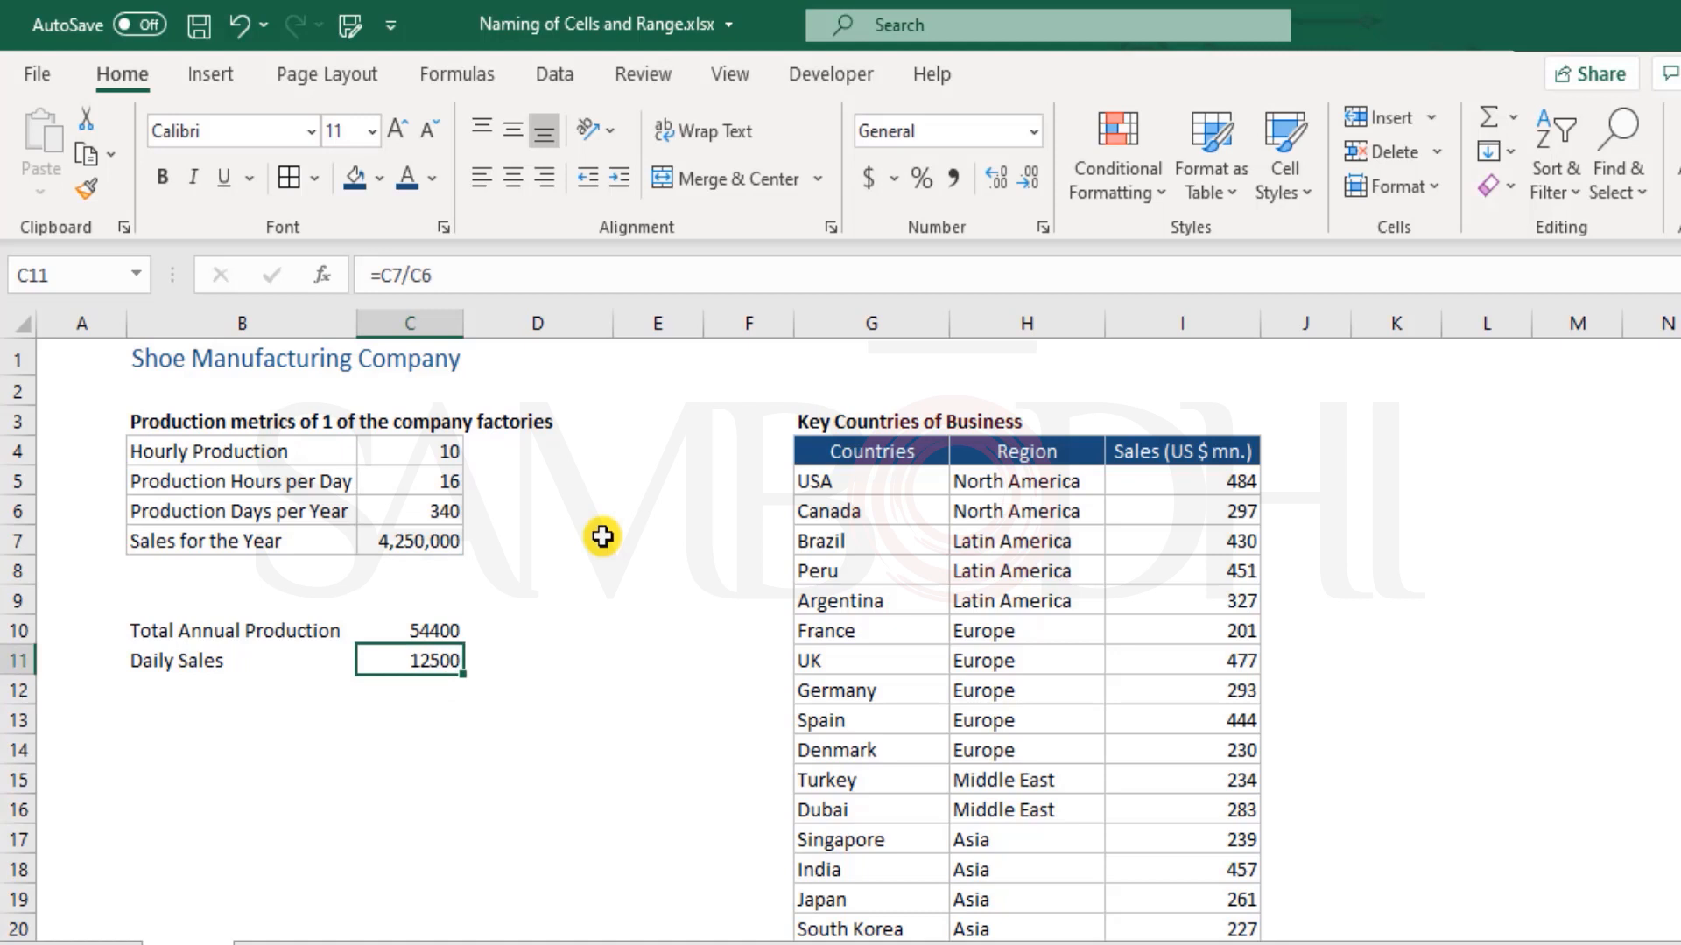
Change the label in B6 to "Business Days per Year"
click(242, 511)
double_click(242, 511)
drag(225, 511, 5, 501)
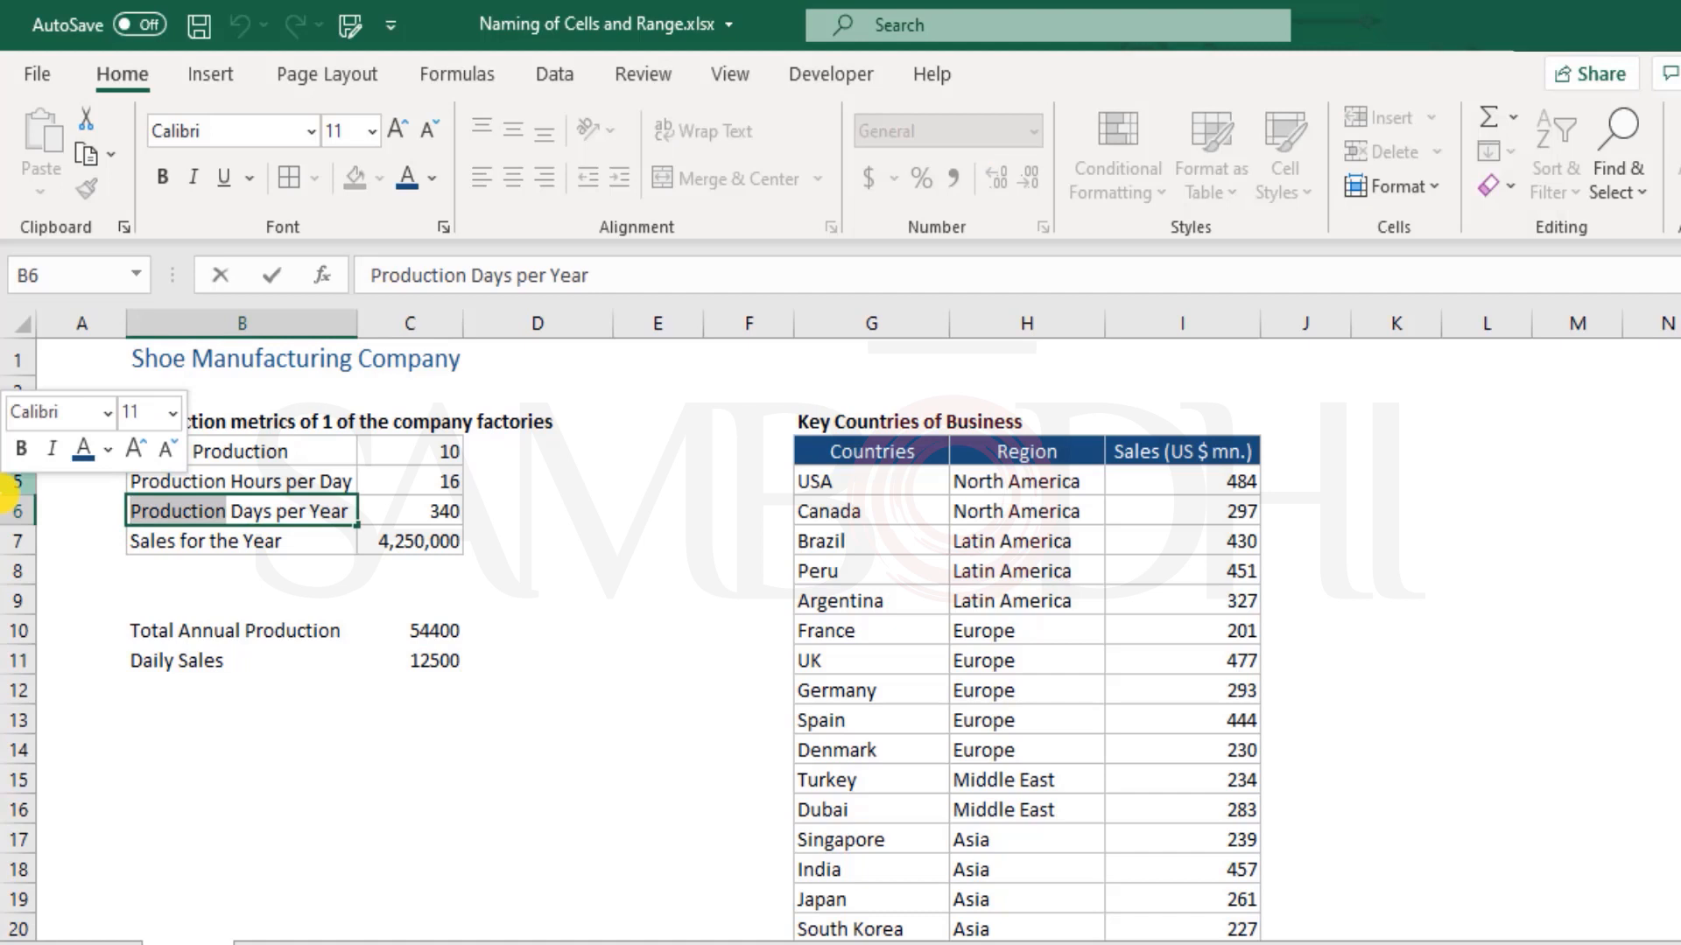
text(Business)
key(Return)
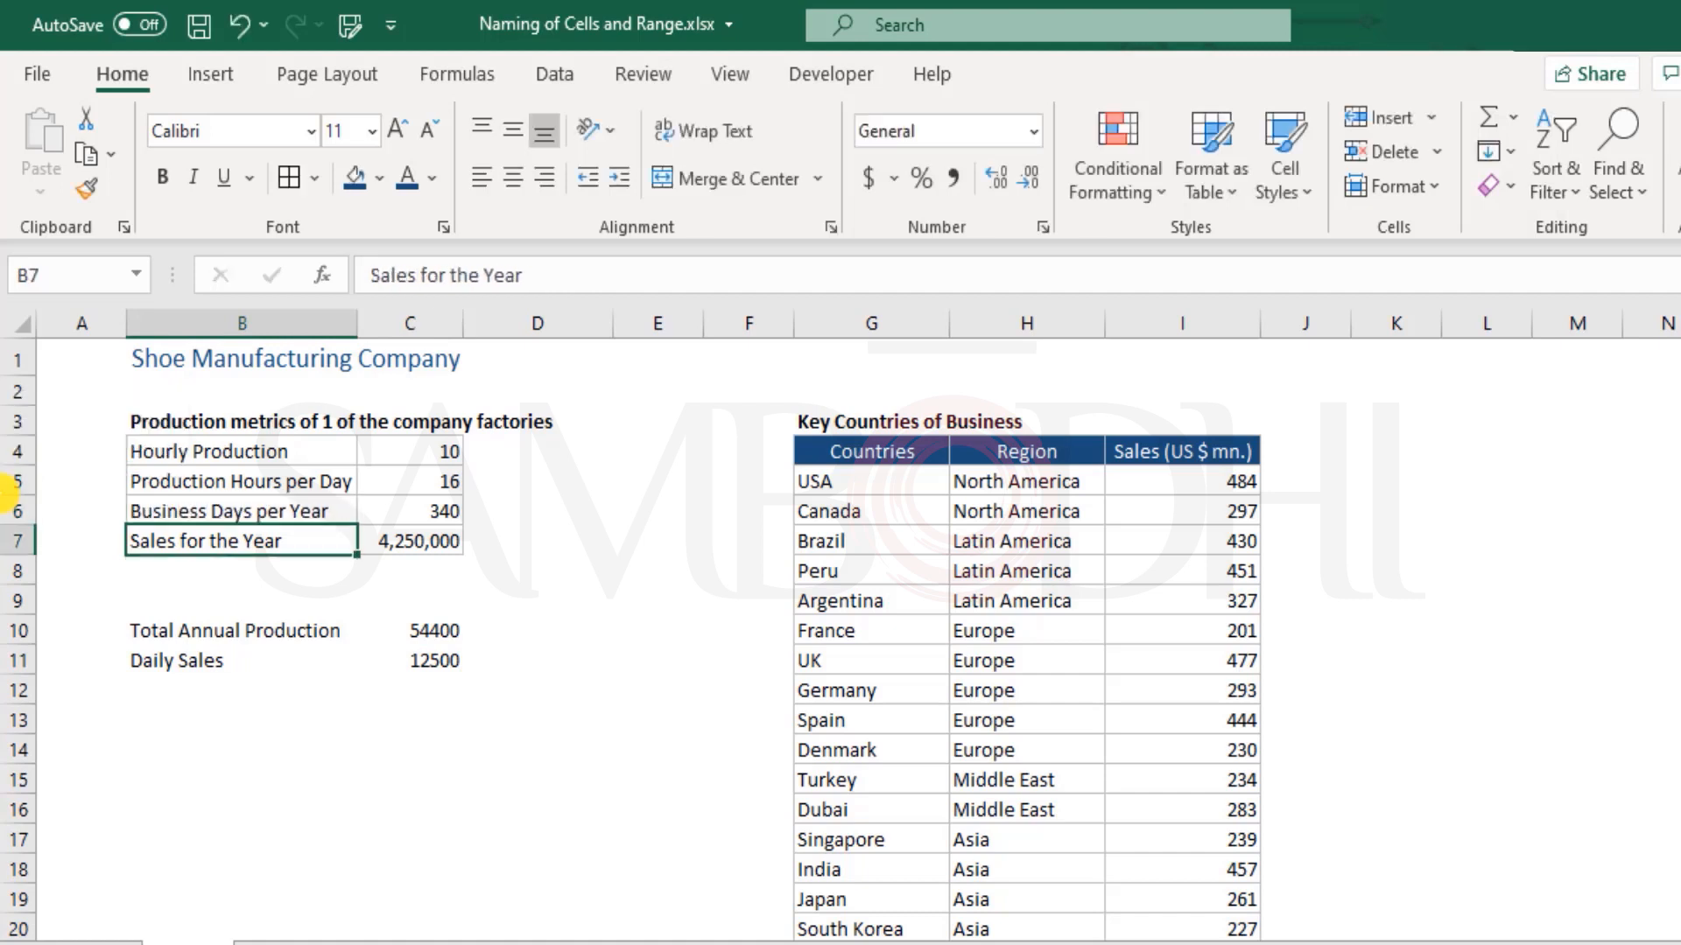
key(Up)
key(Up)
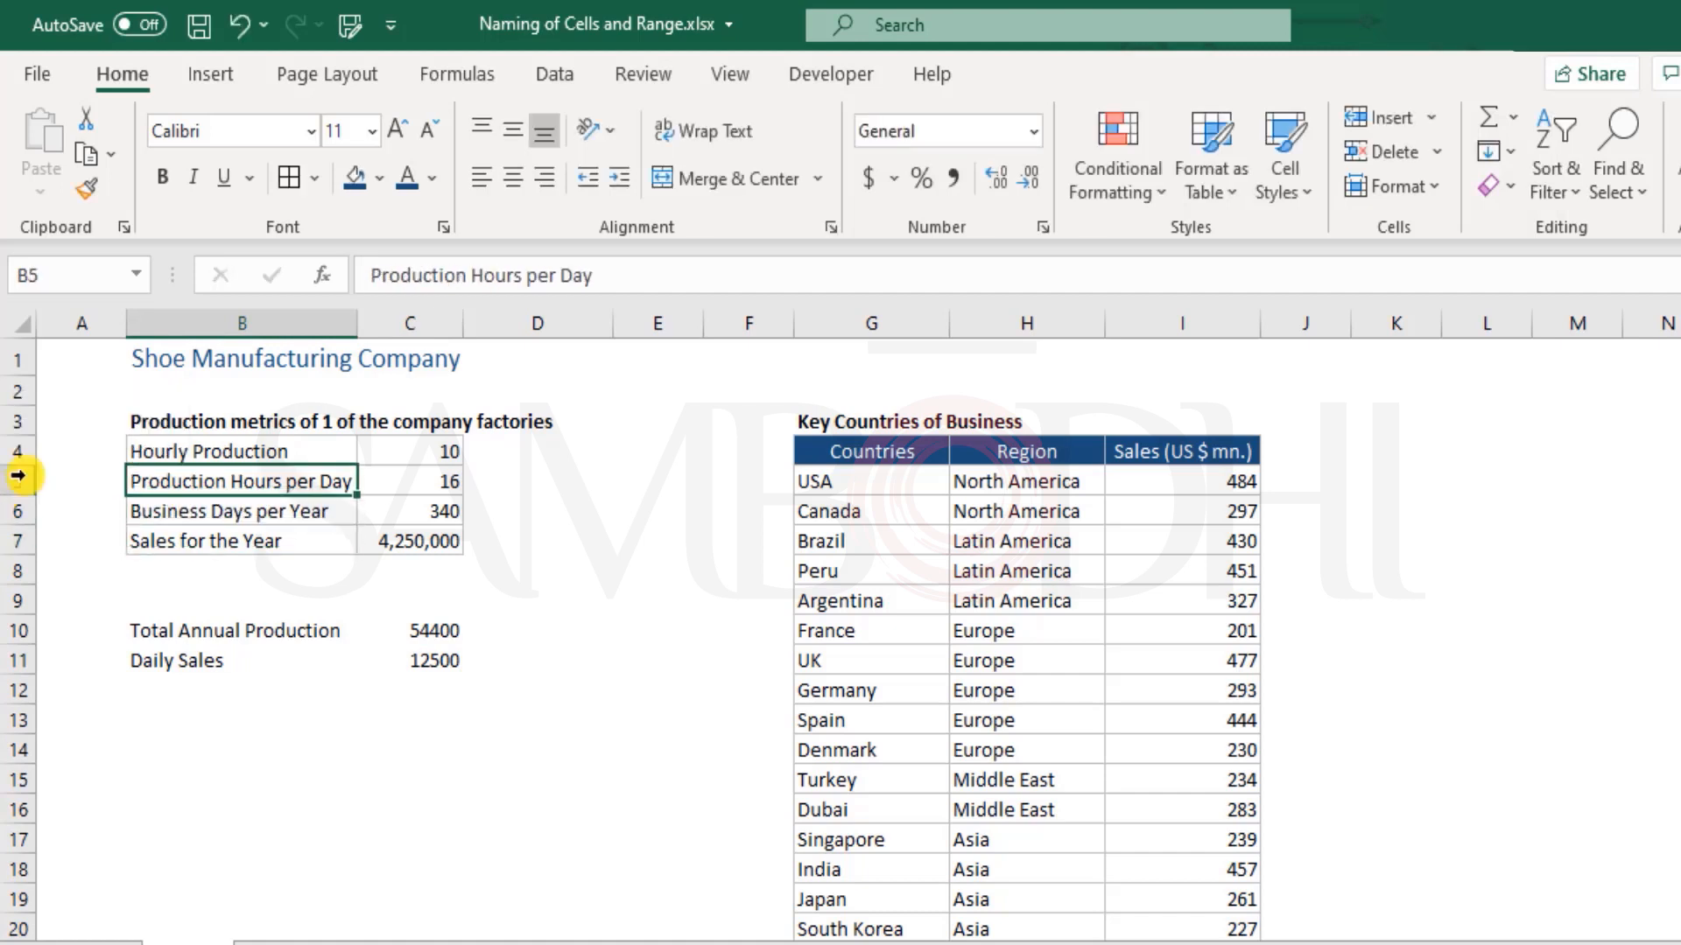
Inspect the cell references used in the Total Annual Production and Daily Sales formulas
click(423, 664)
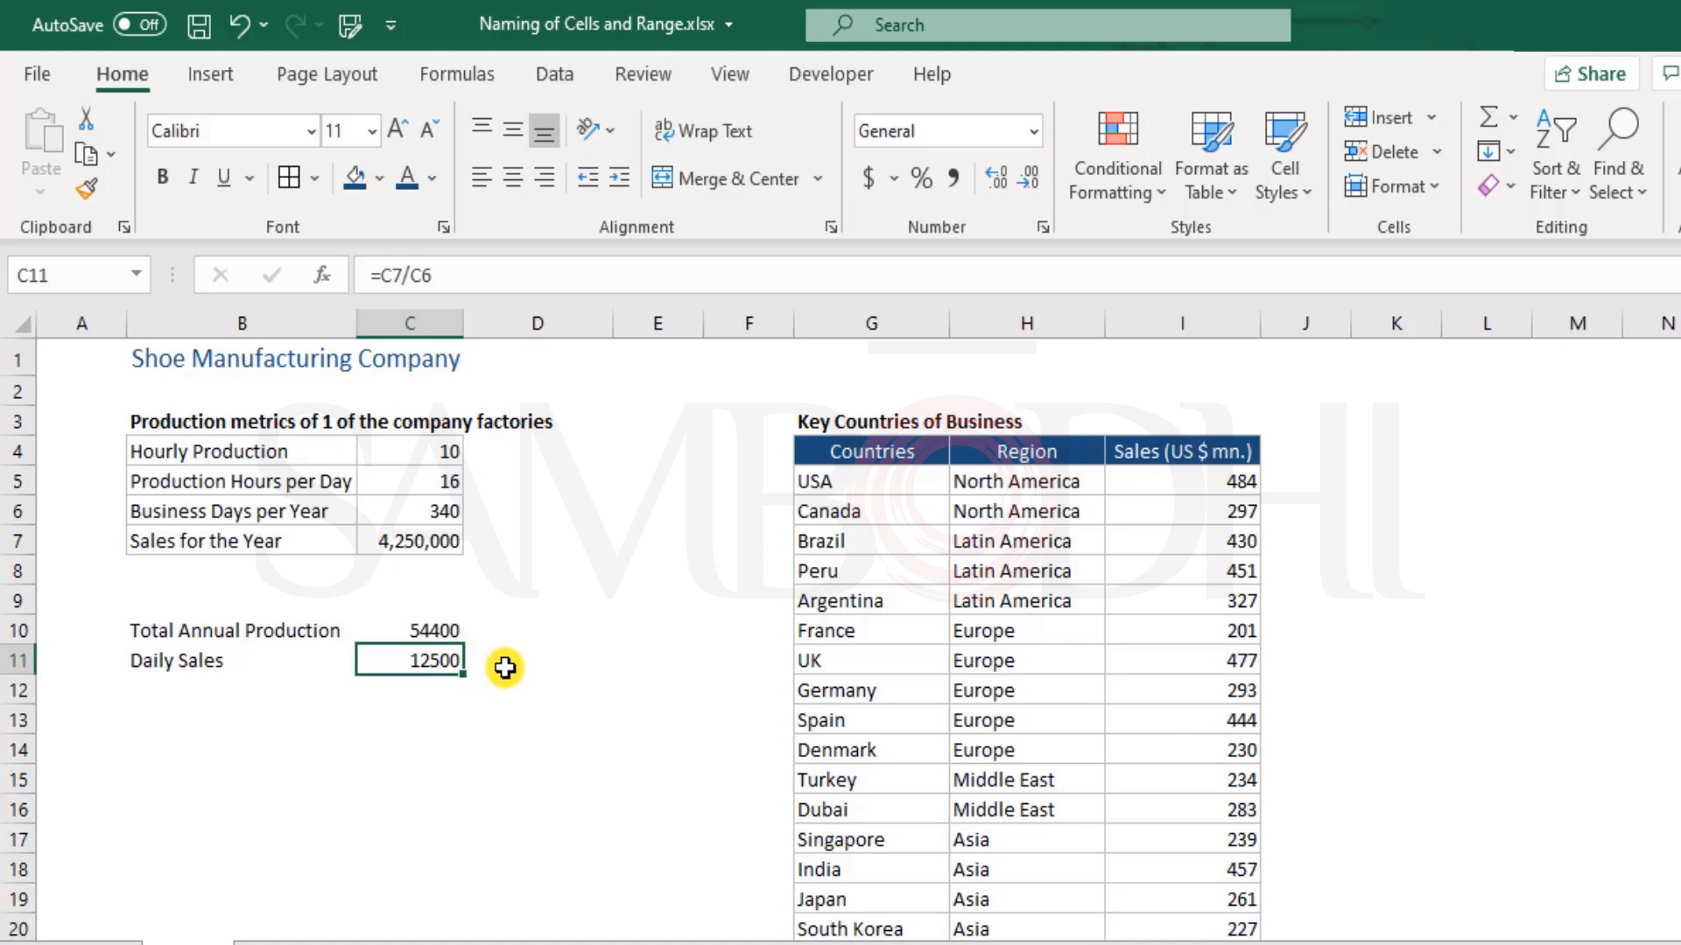
double_click(451, 629)
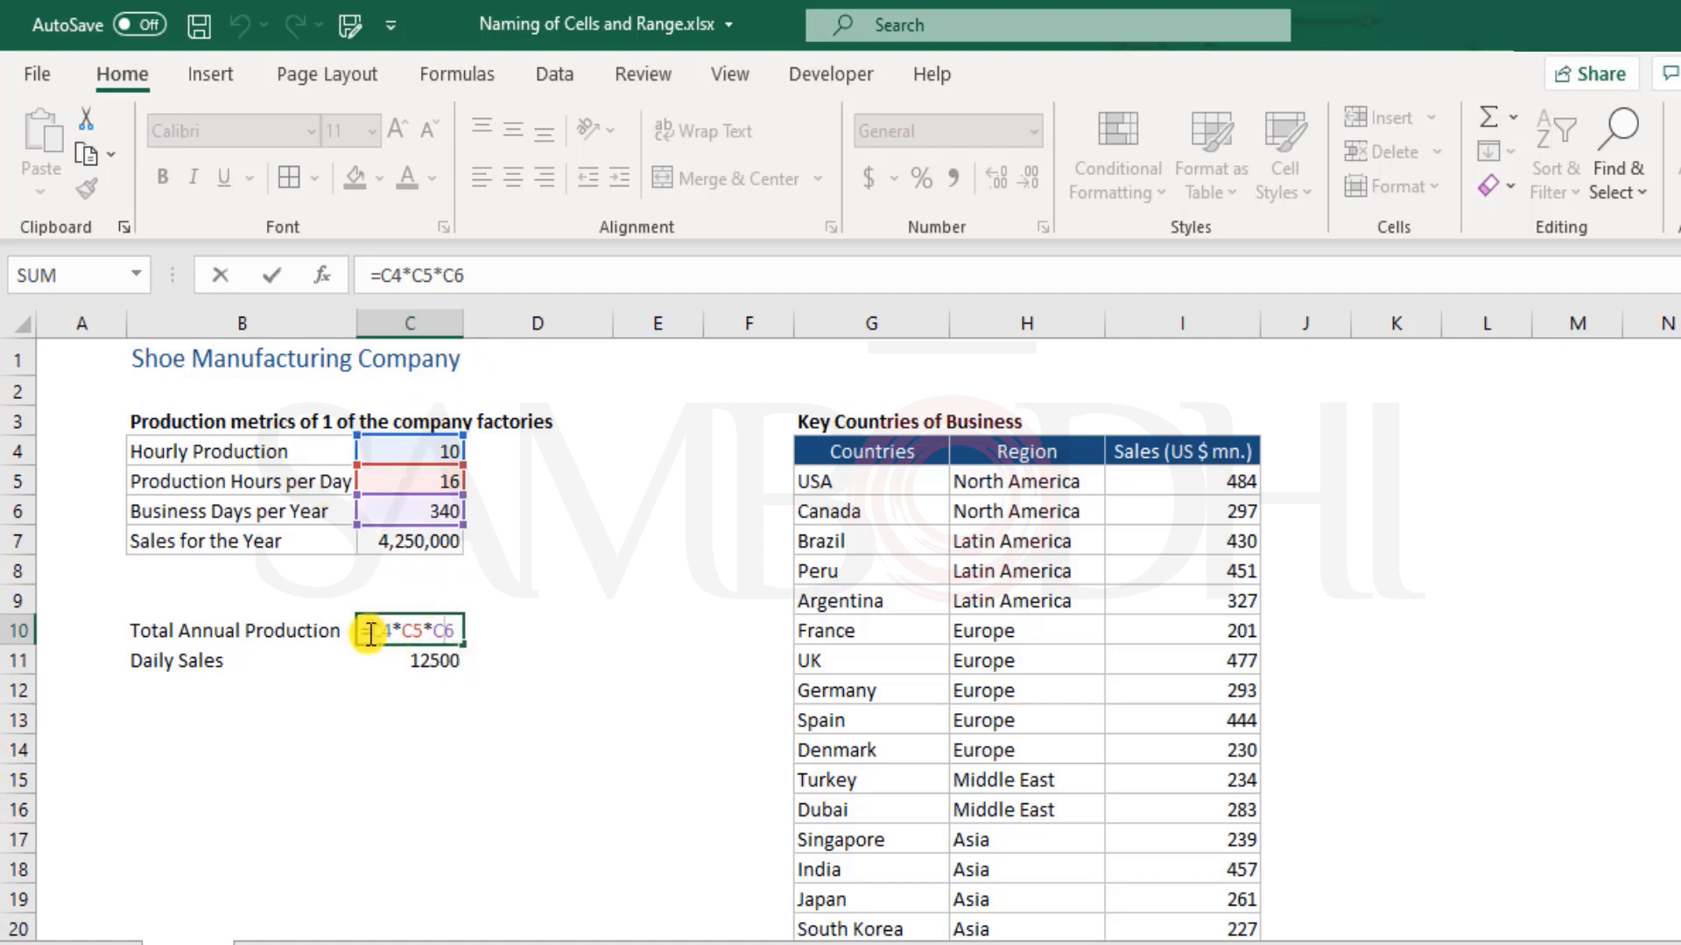
key(ctrl+Return)
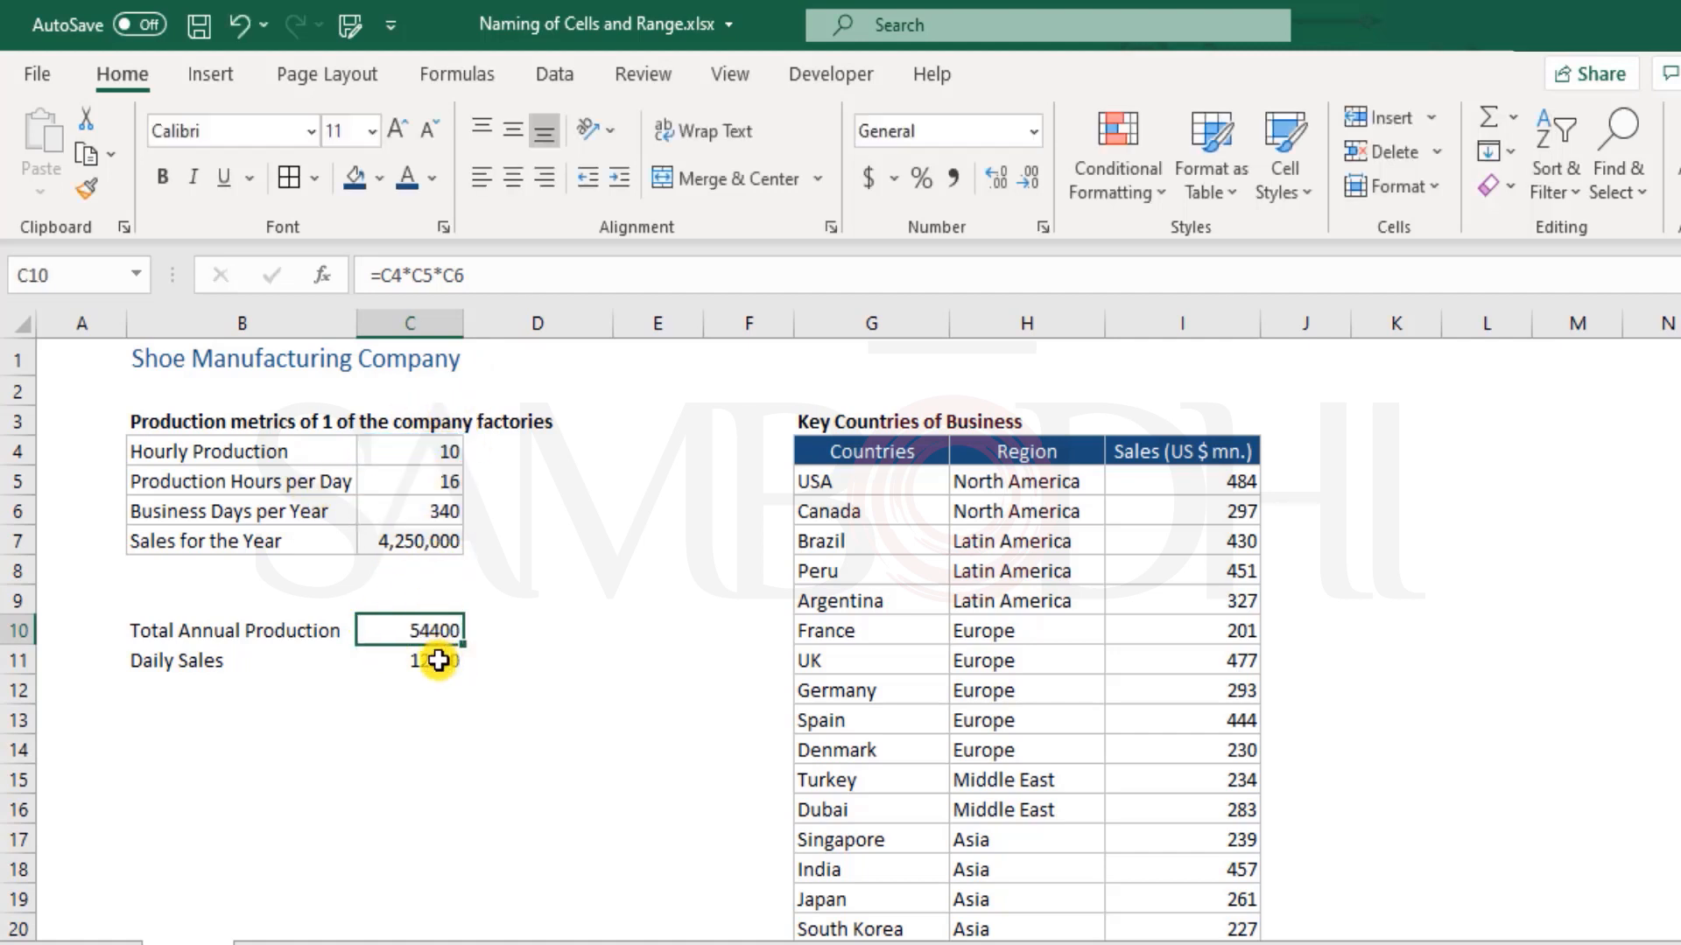
double_click(438, 660)
key(ctrl+Return)
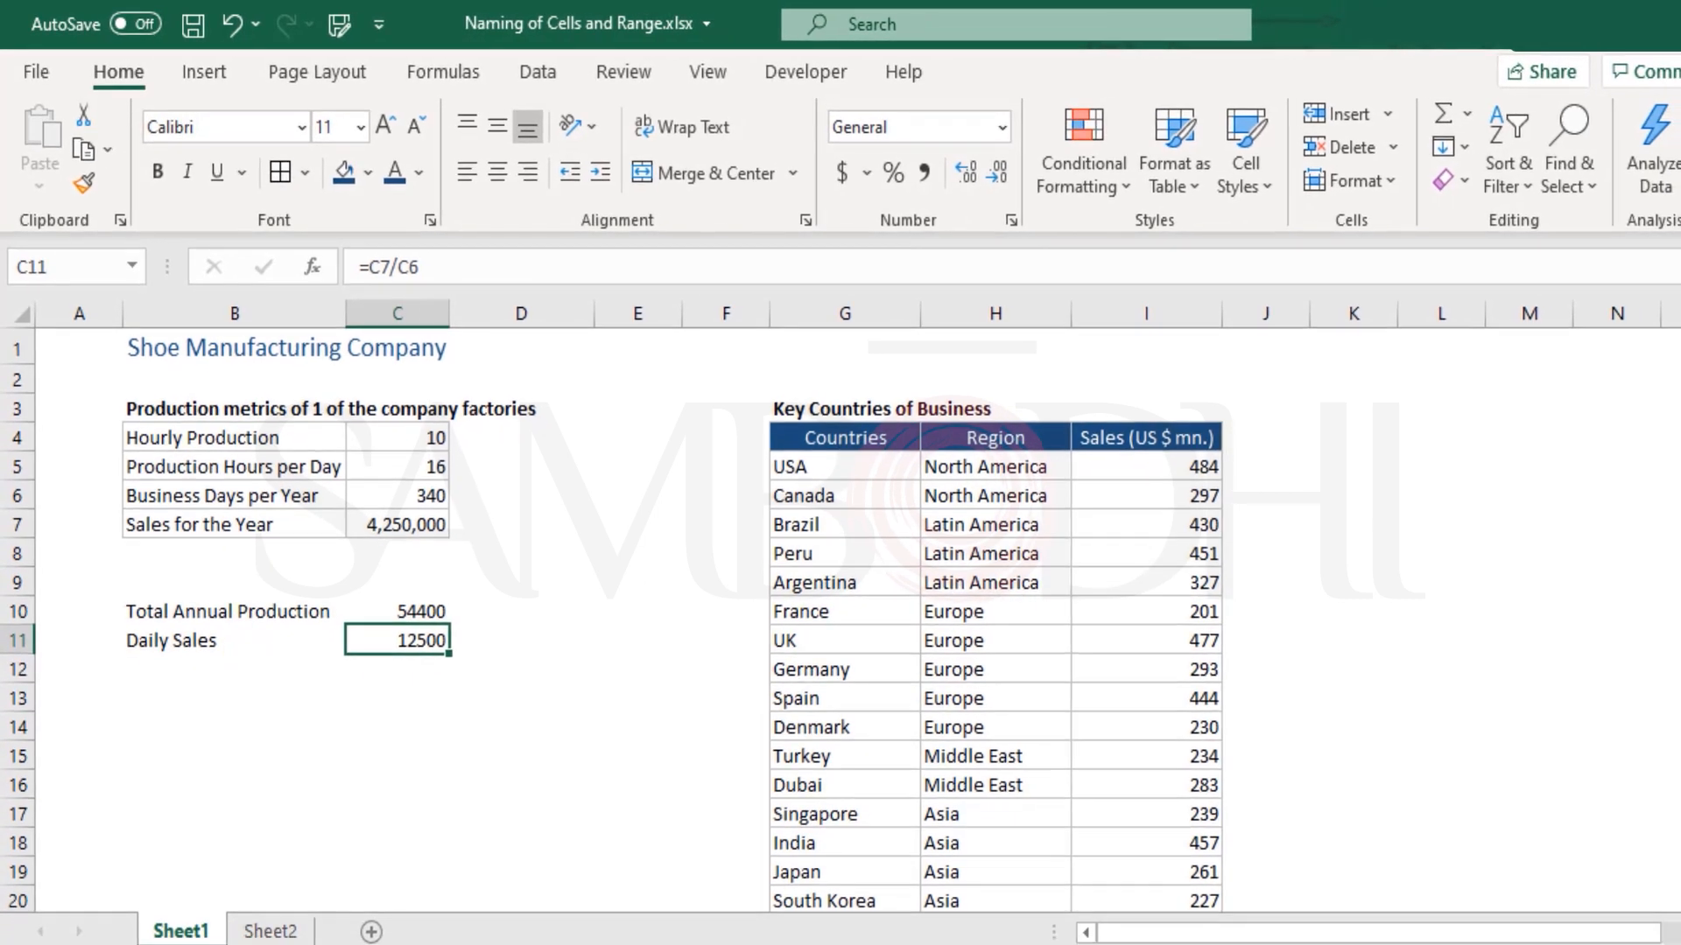
Calculate Total Production for the Year in Sheet2 cell C3 with the formula =Sheet1!C4*Sheet1!C5*Sheet1!C6
click(255, 937)
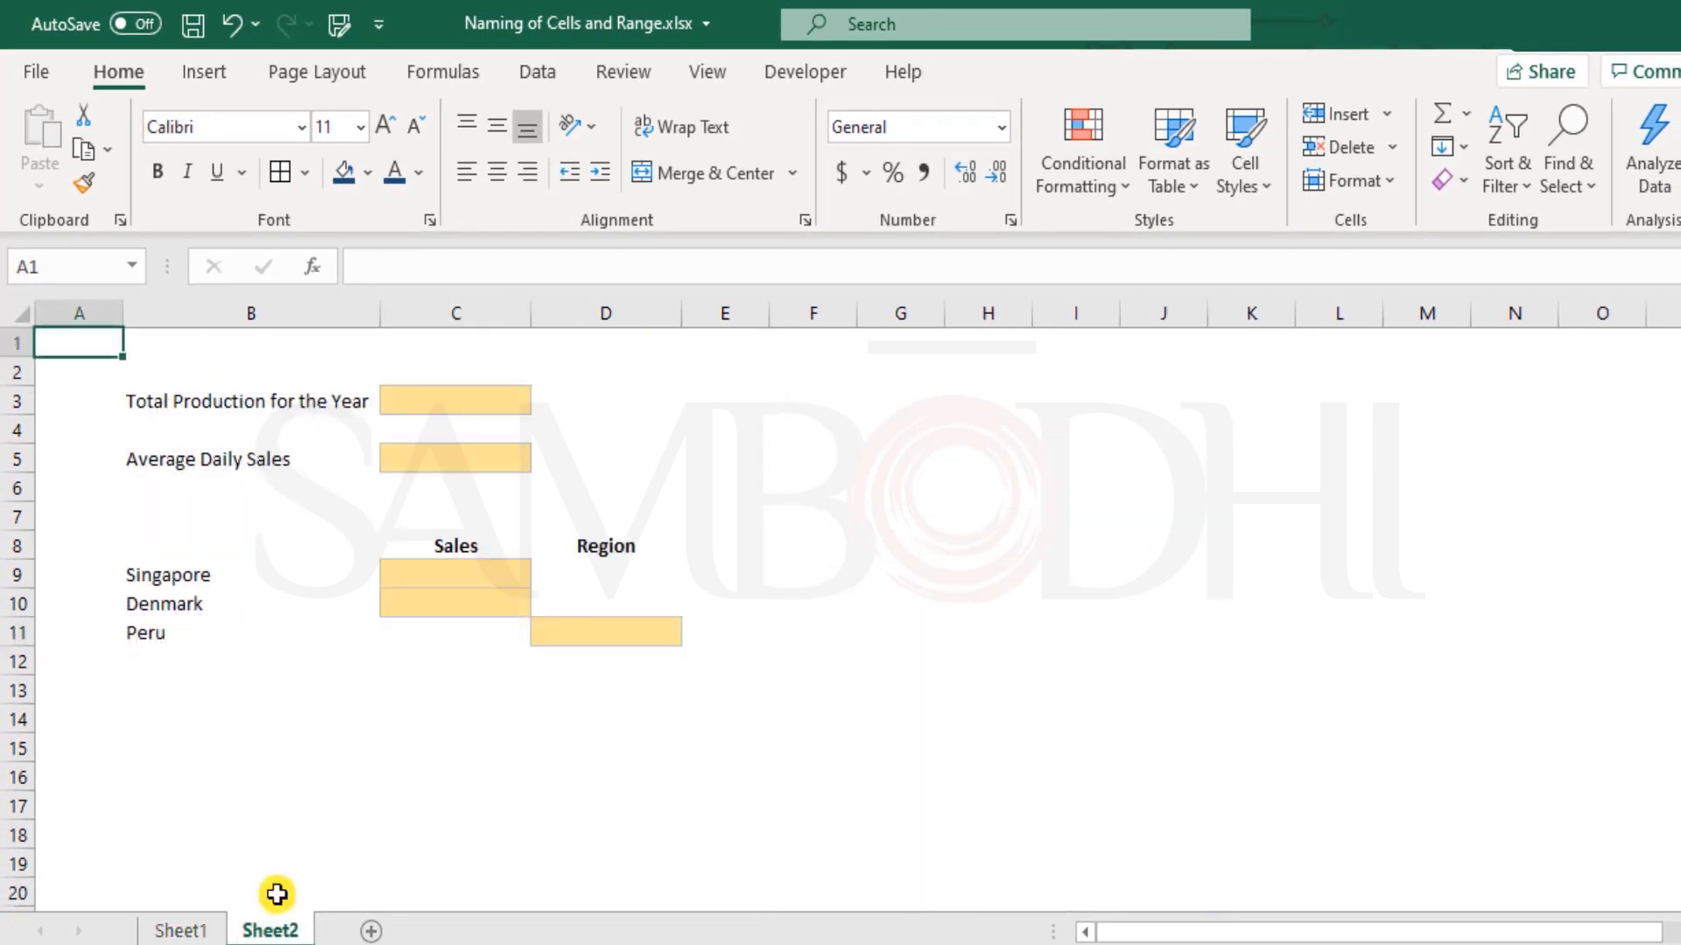
click(428, 401)
click(179, 930)
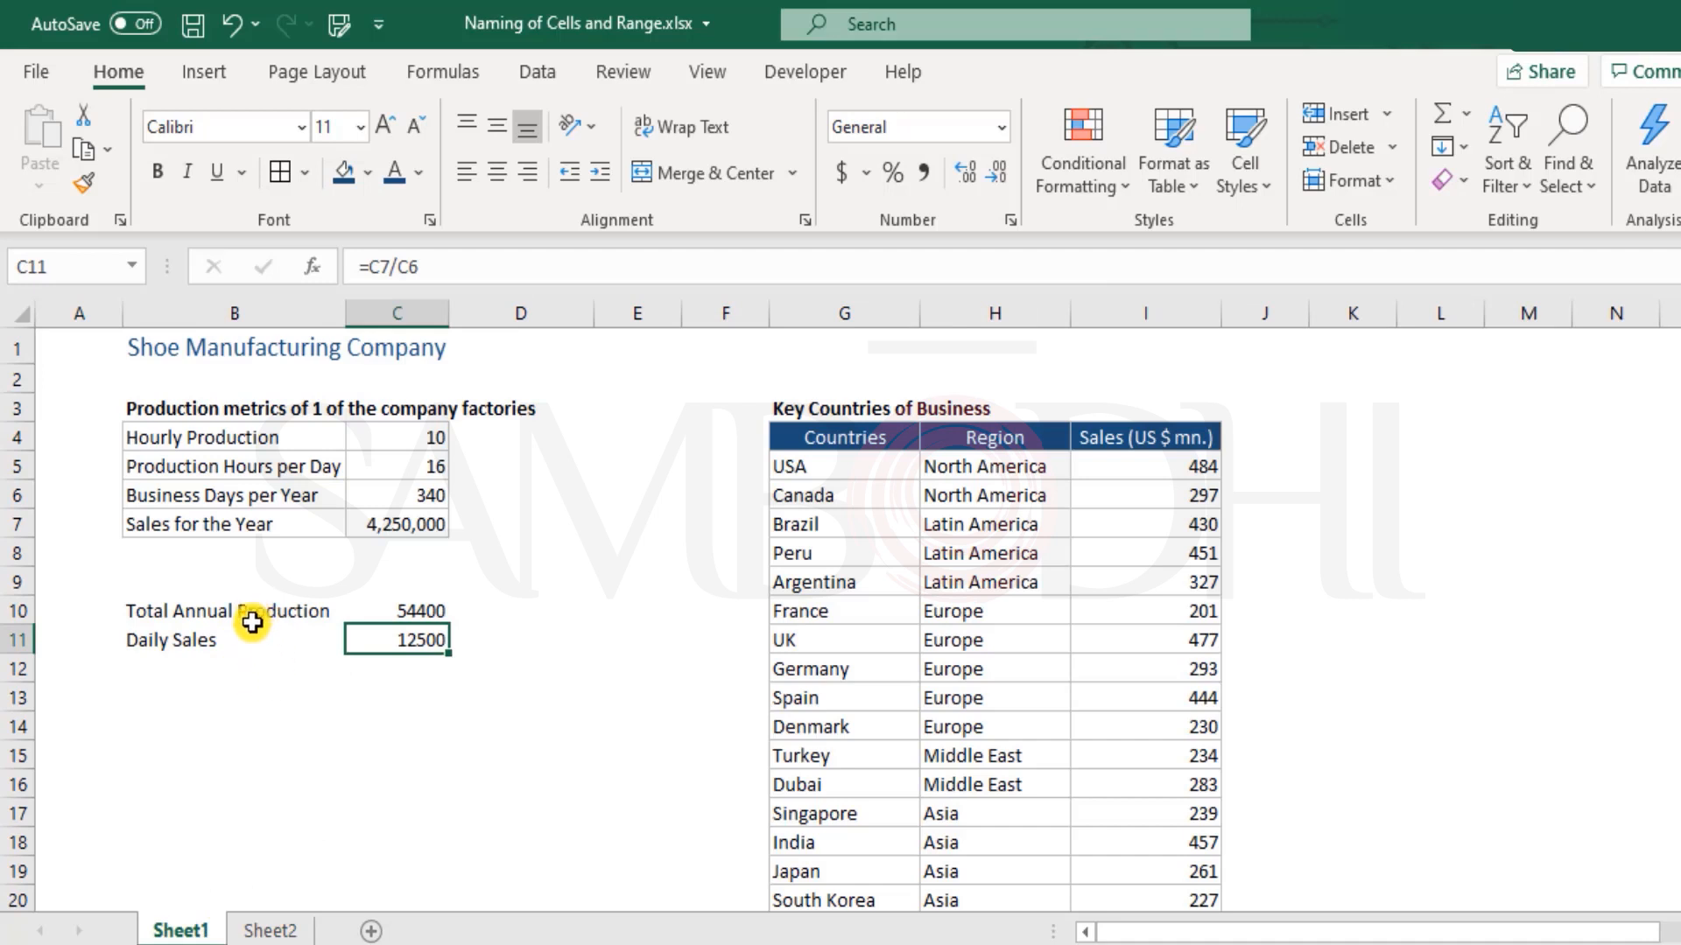
click(270, 931)
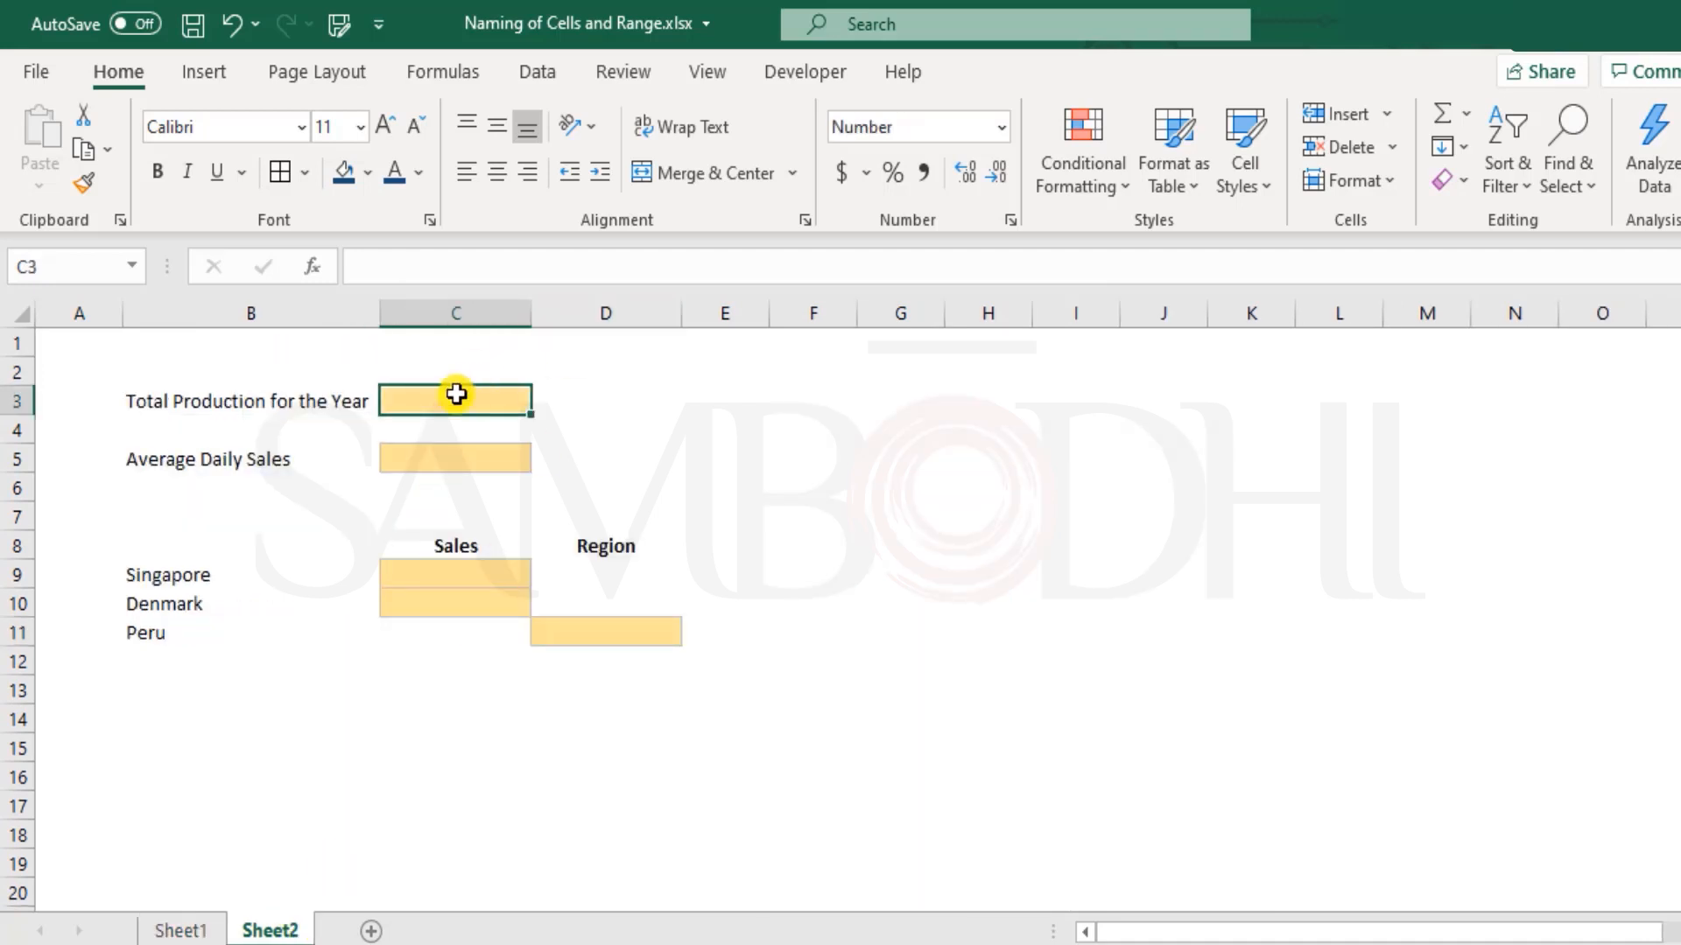
text(=)
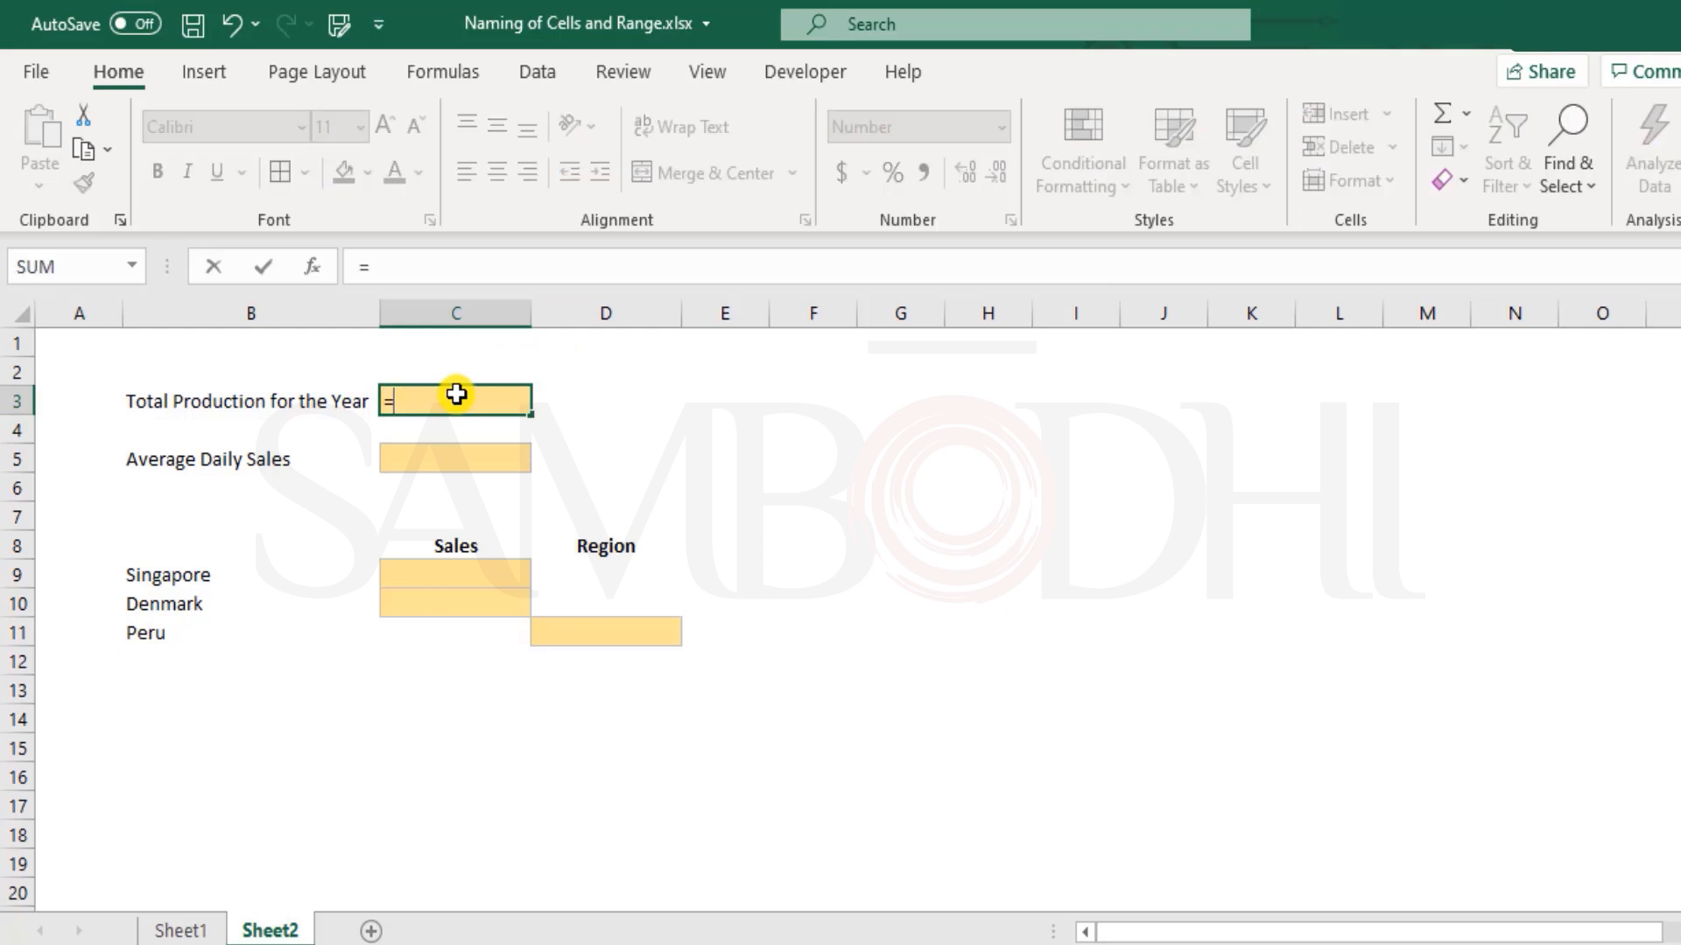
click(180, 931)
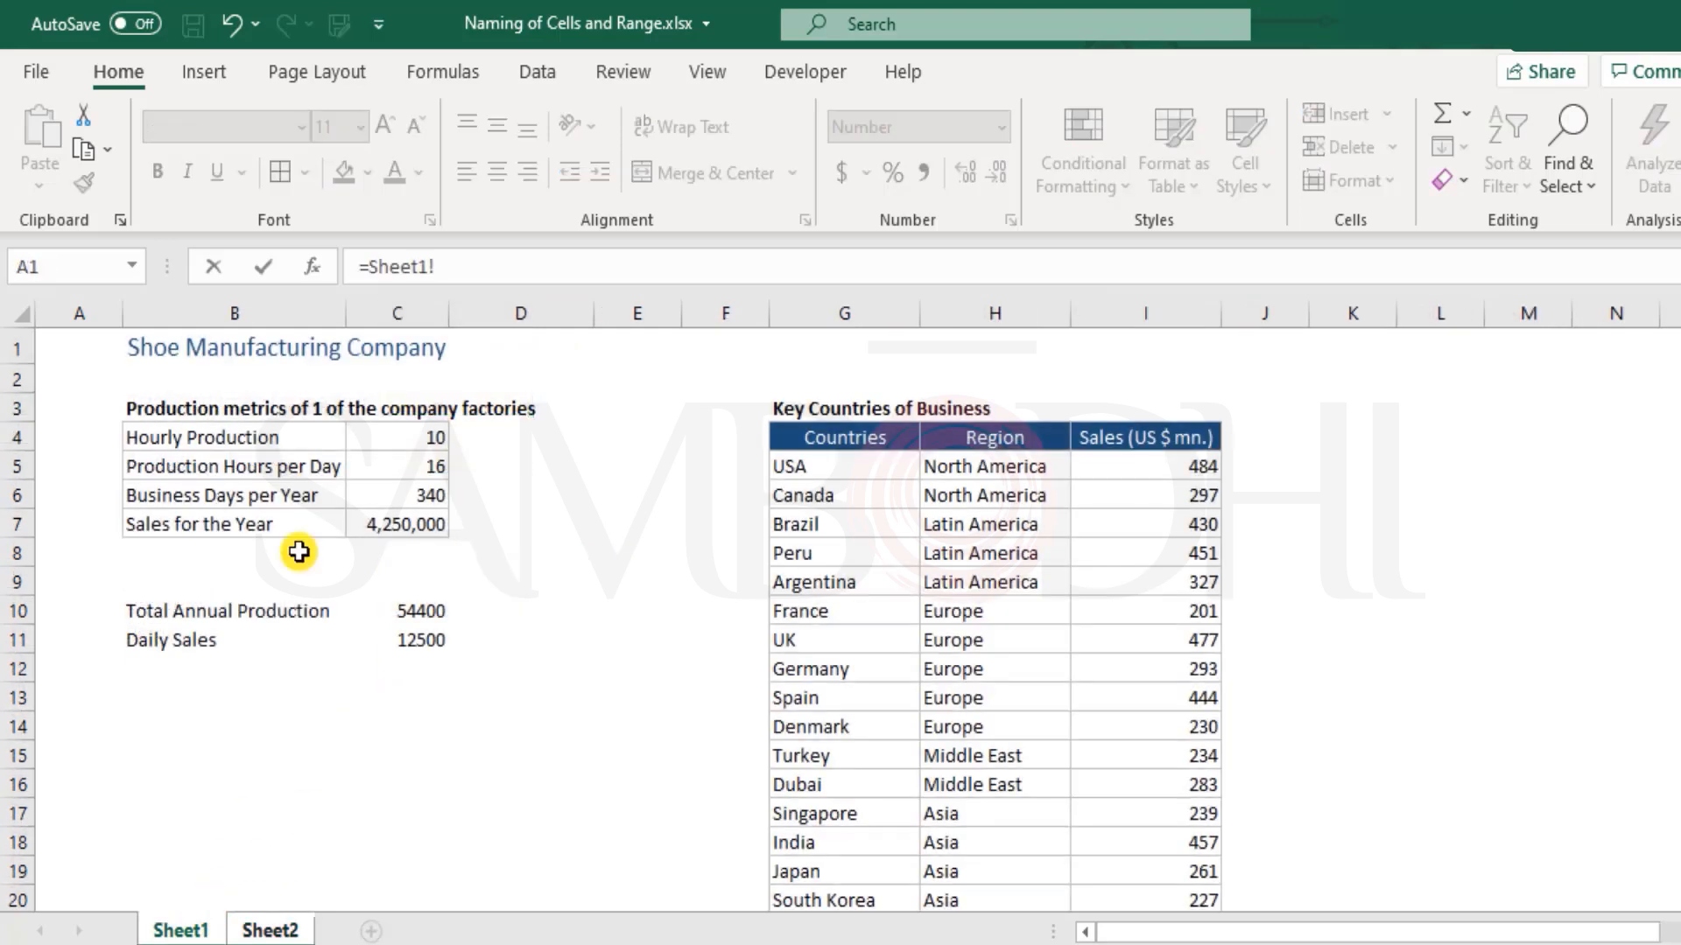
click(408, 438)
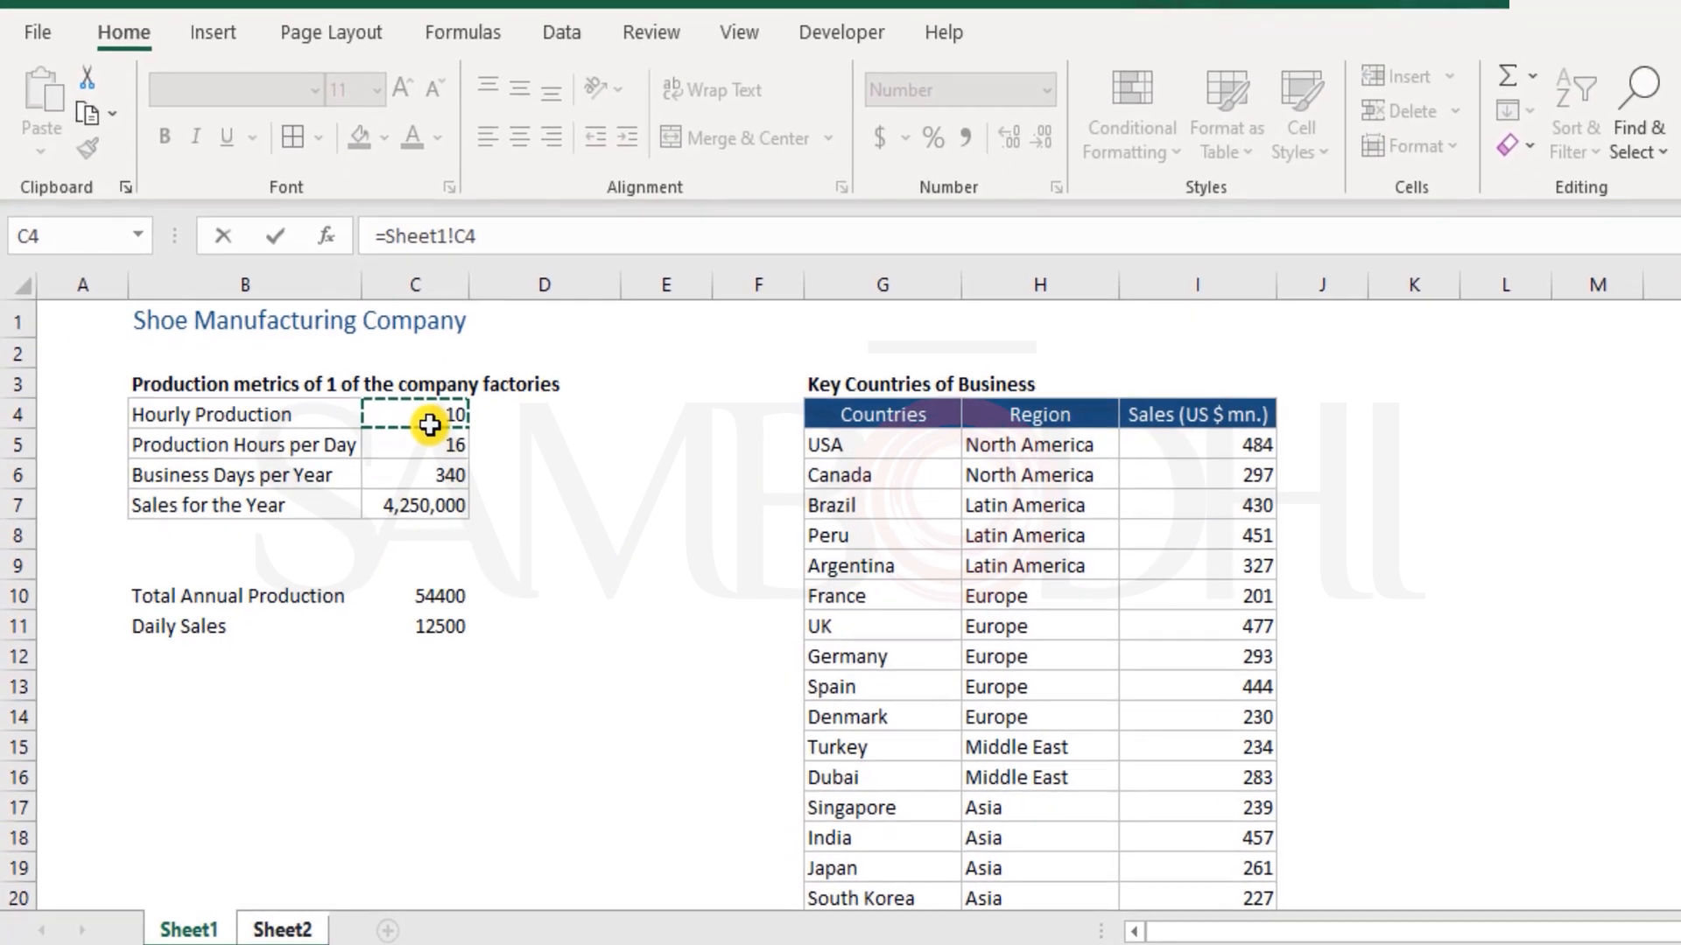
text(*)
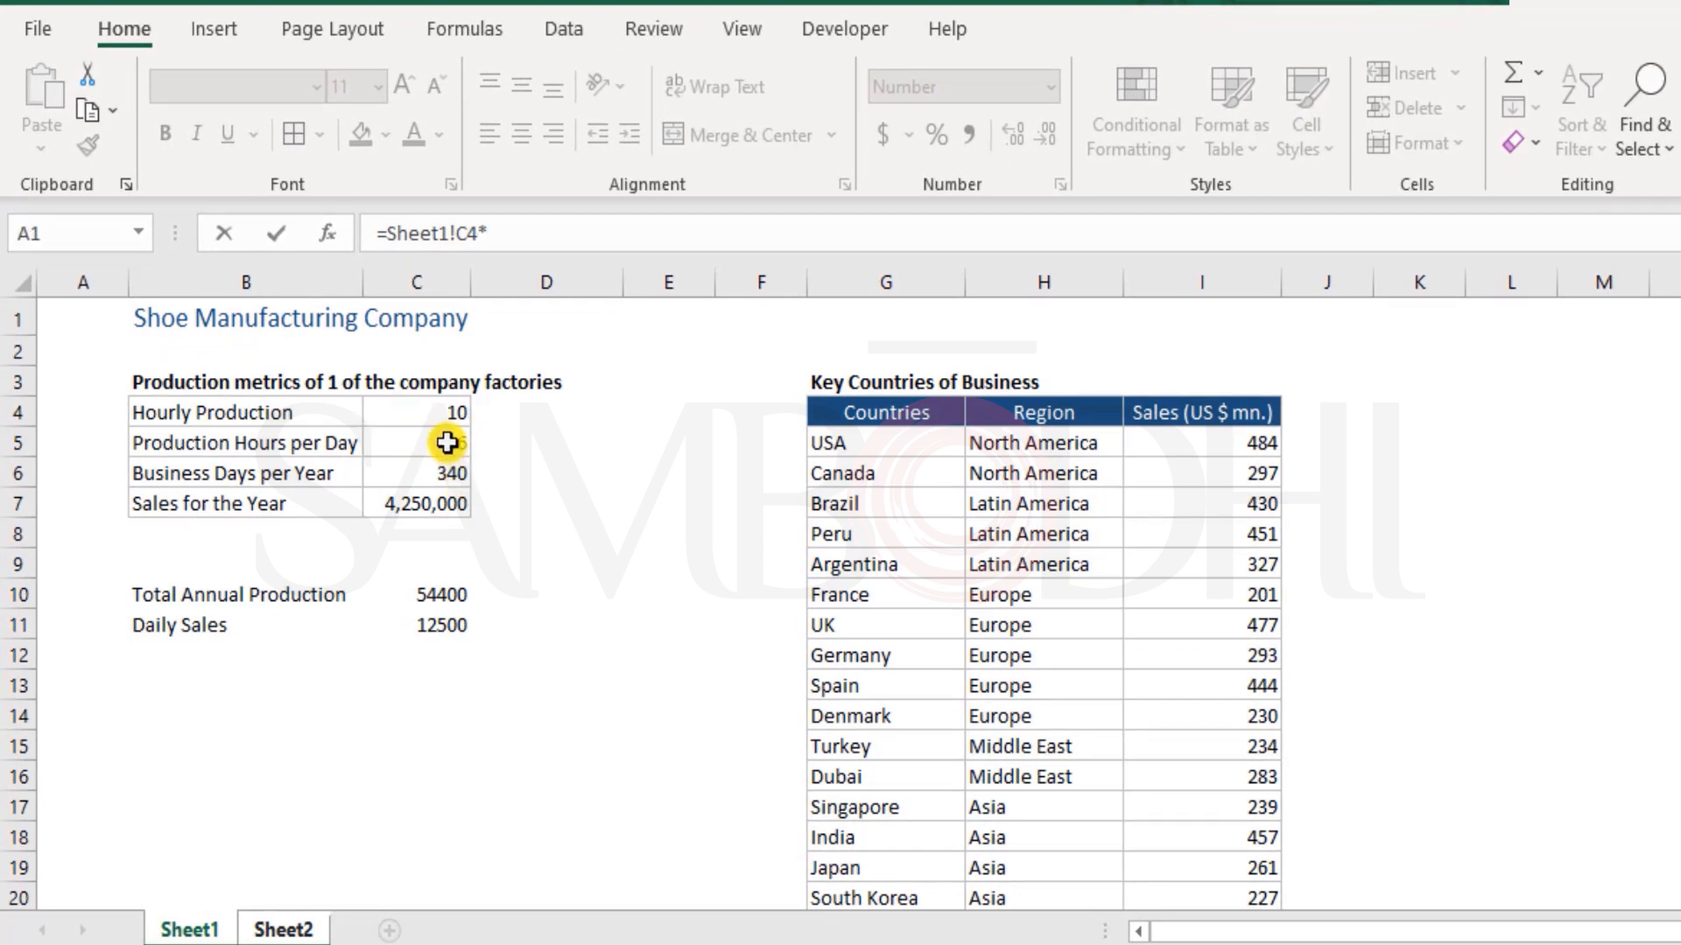
click(448, 443)
text(*)
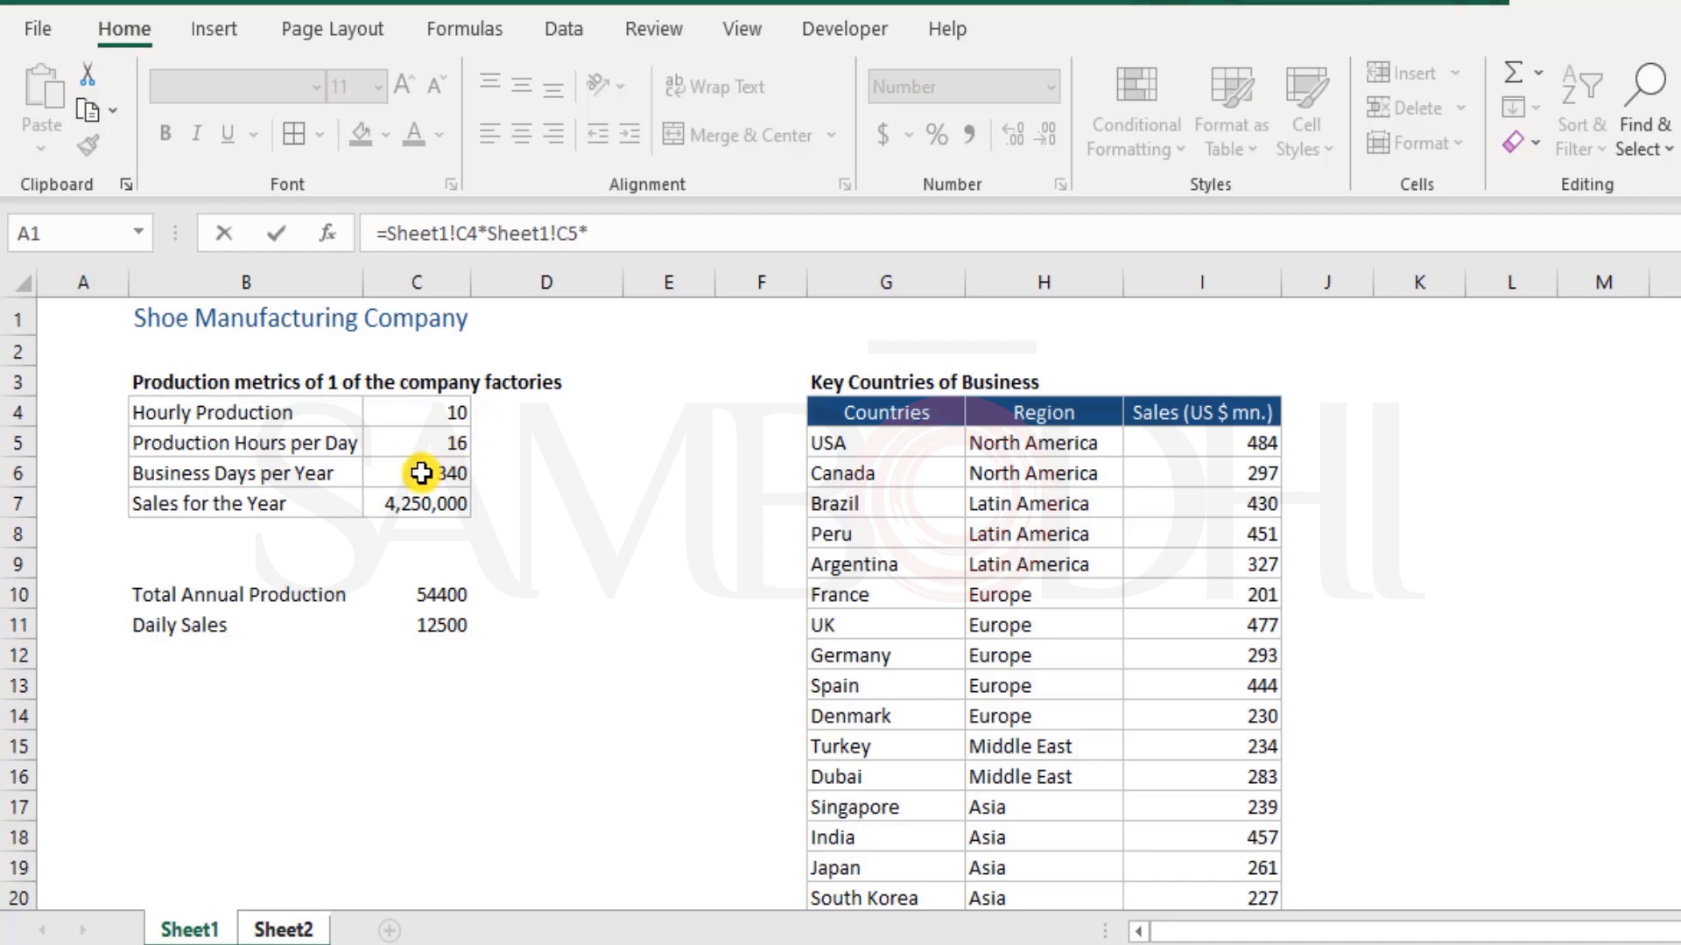
click(427, 473)
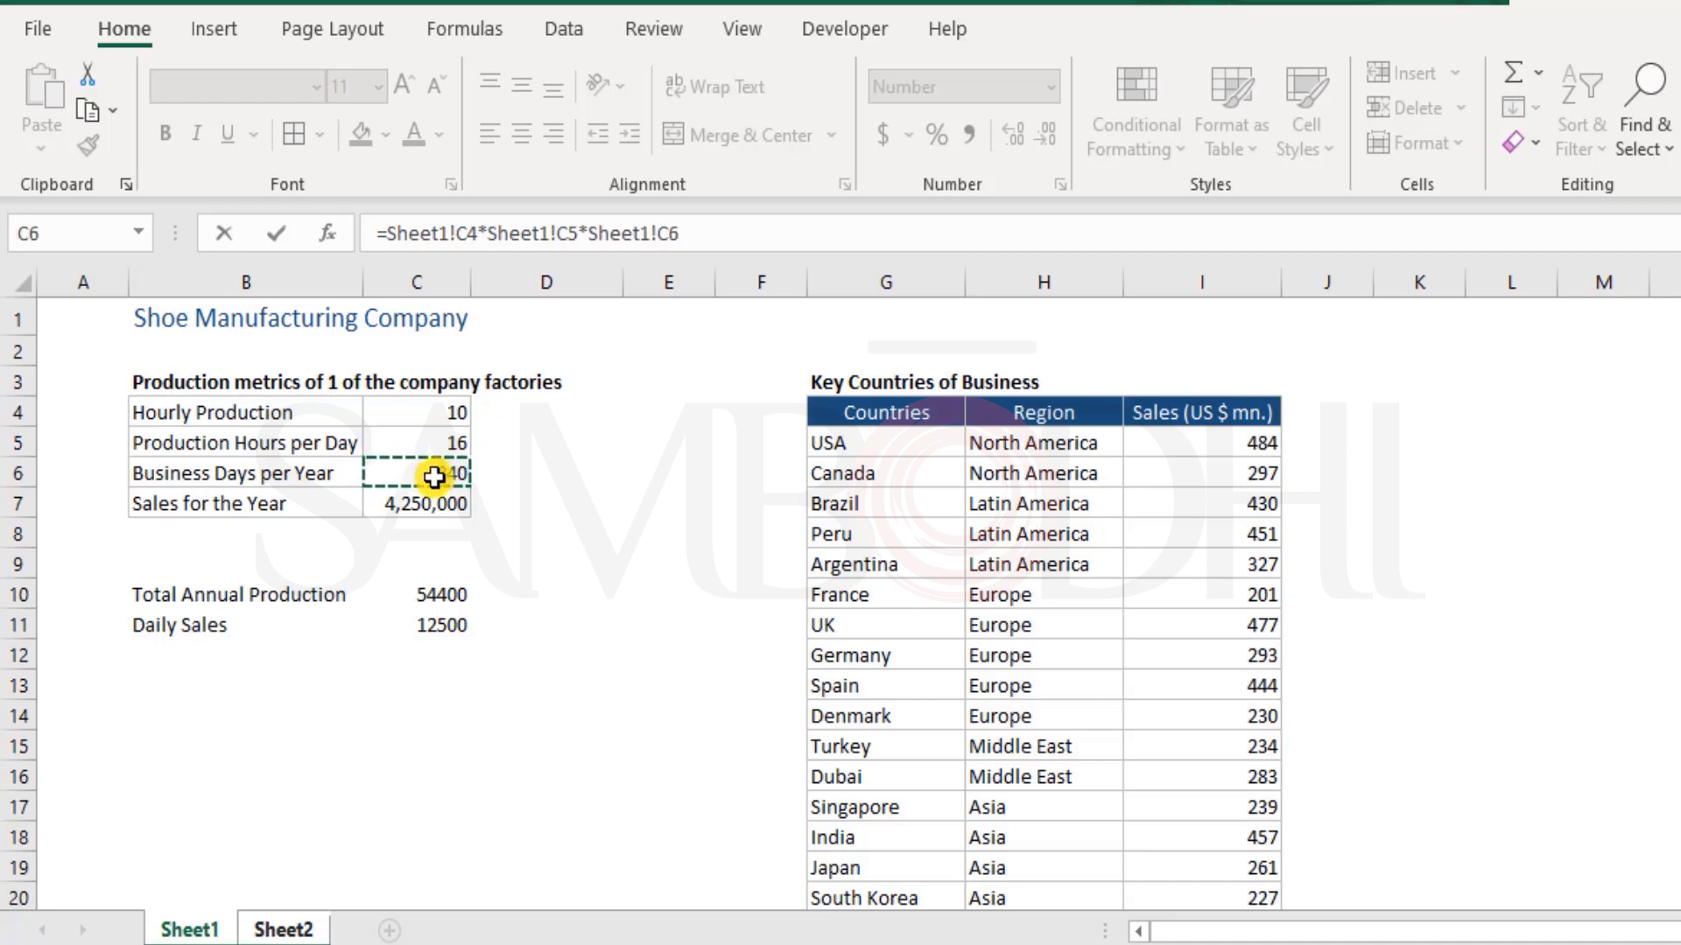
key(Return)
Calculate Average Daily Sales in Sheet2 cell C5 with the formula =Sheet1!C7/Sheet1!C6
click(459, 439)
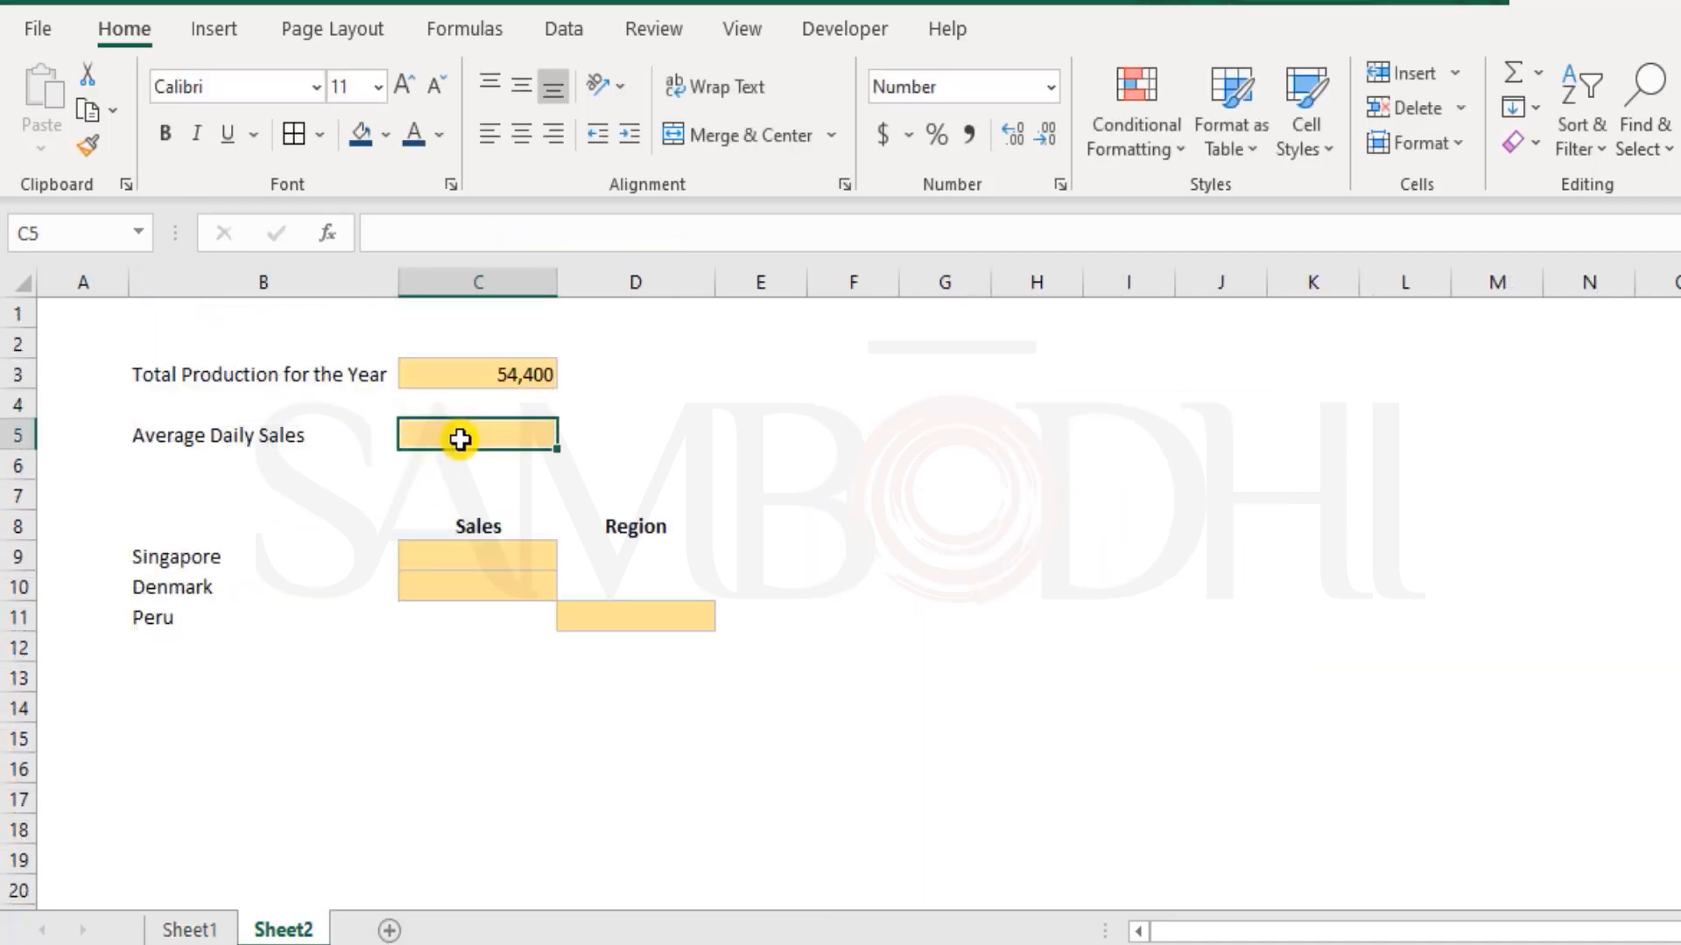
text(=)
click(224, 930)
click(425, 506)
text(/)
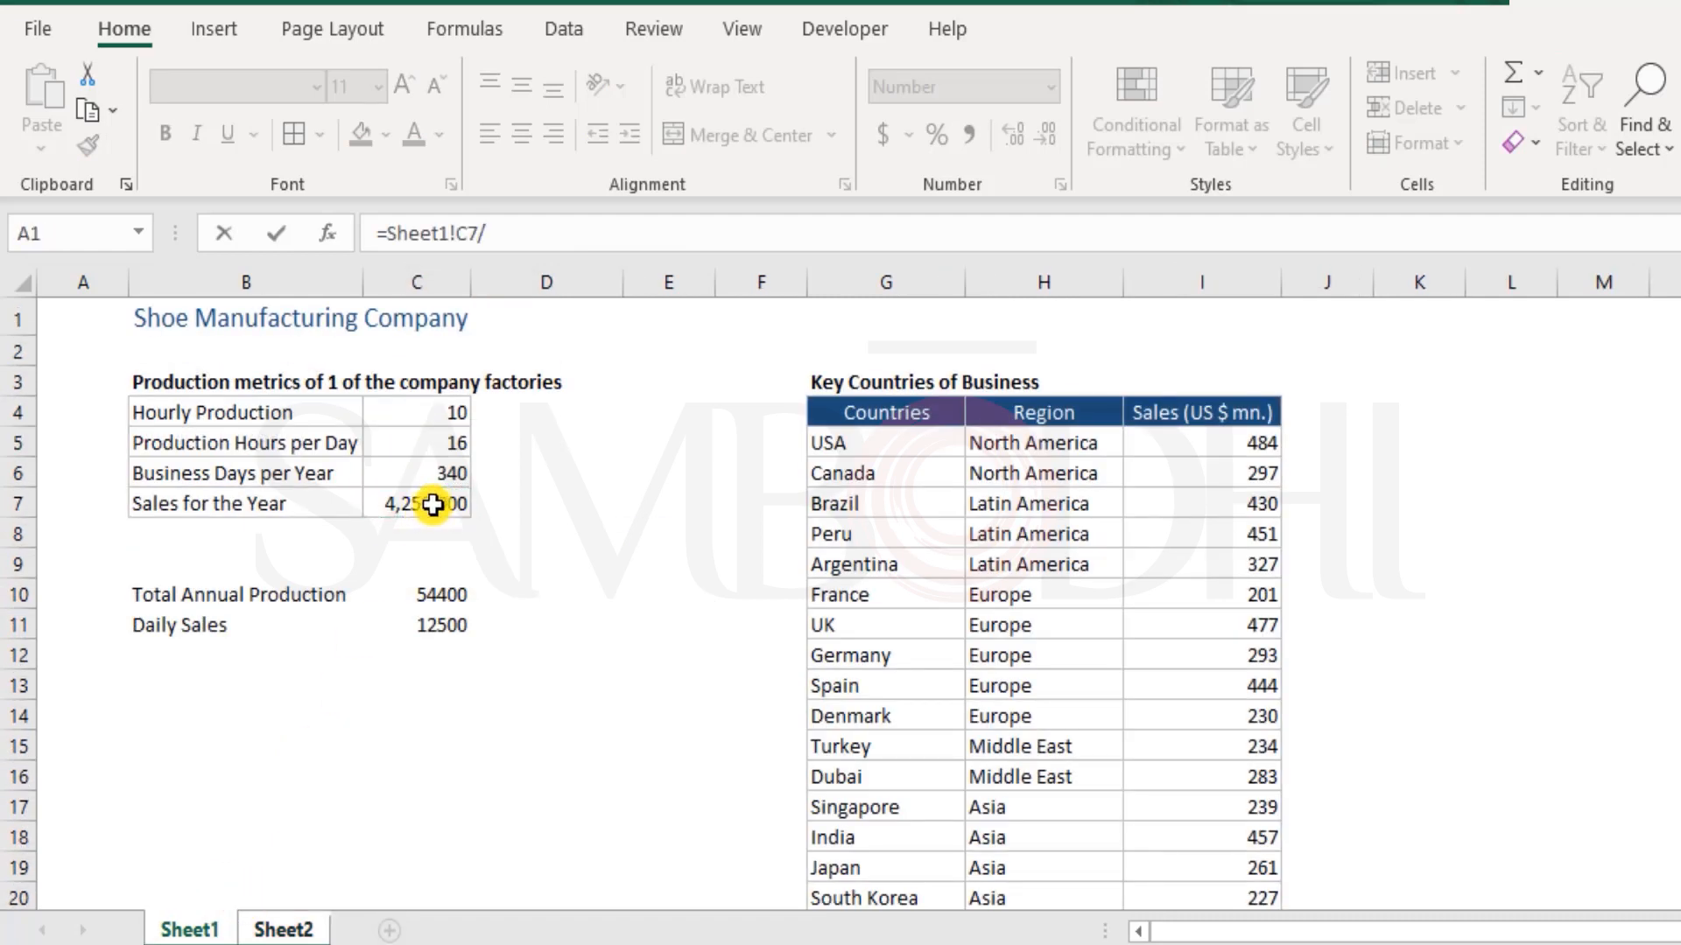
click(438, 474)
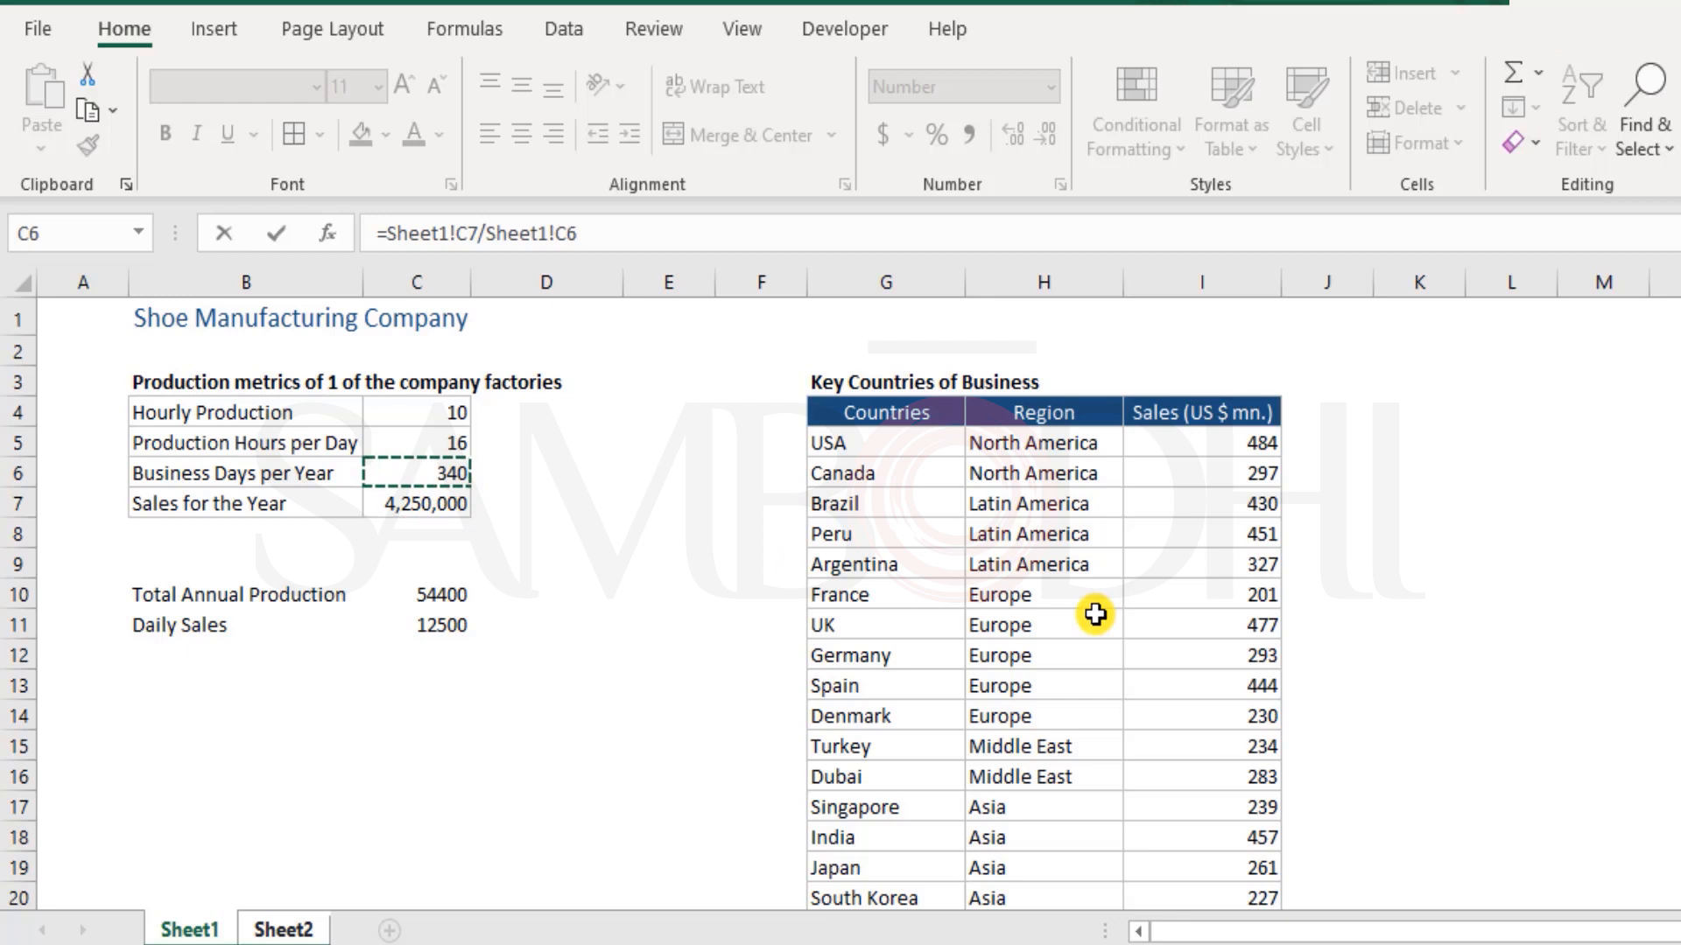
key(Return)
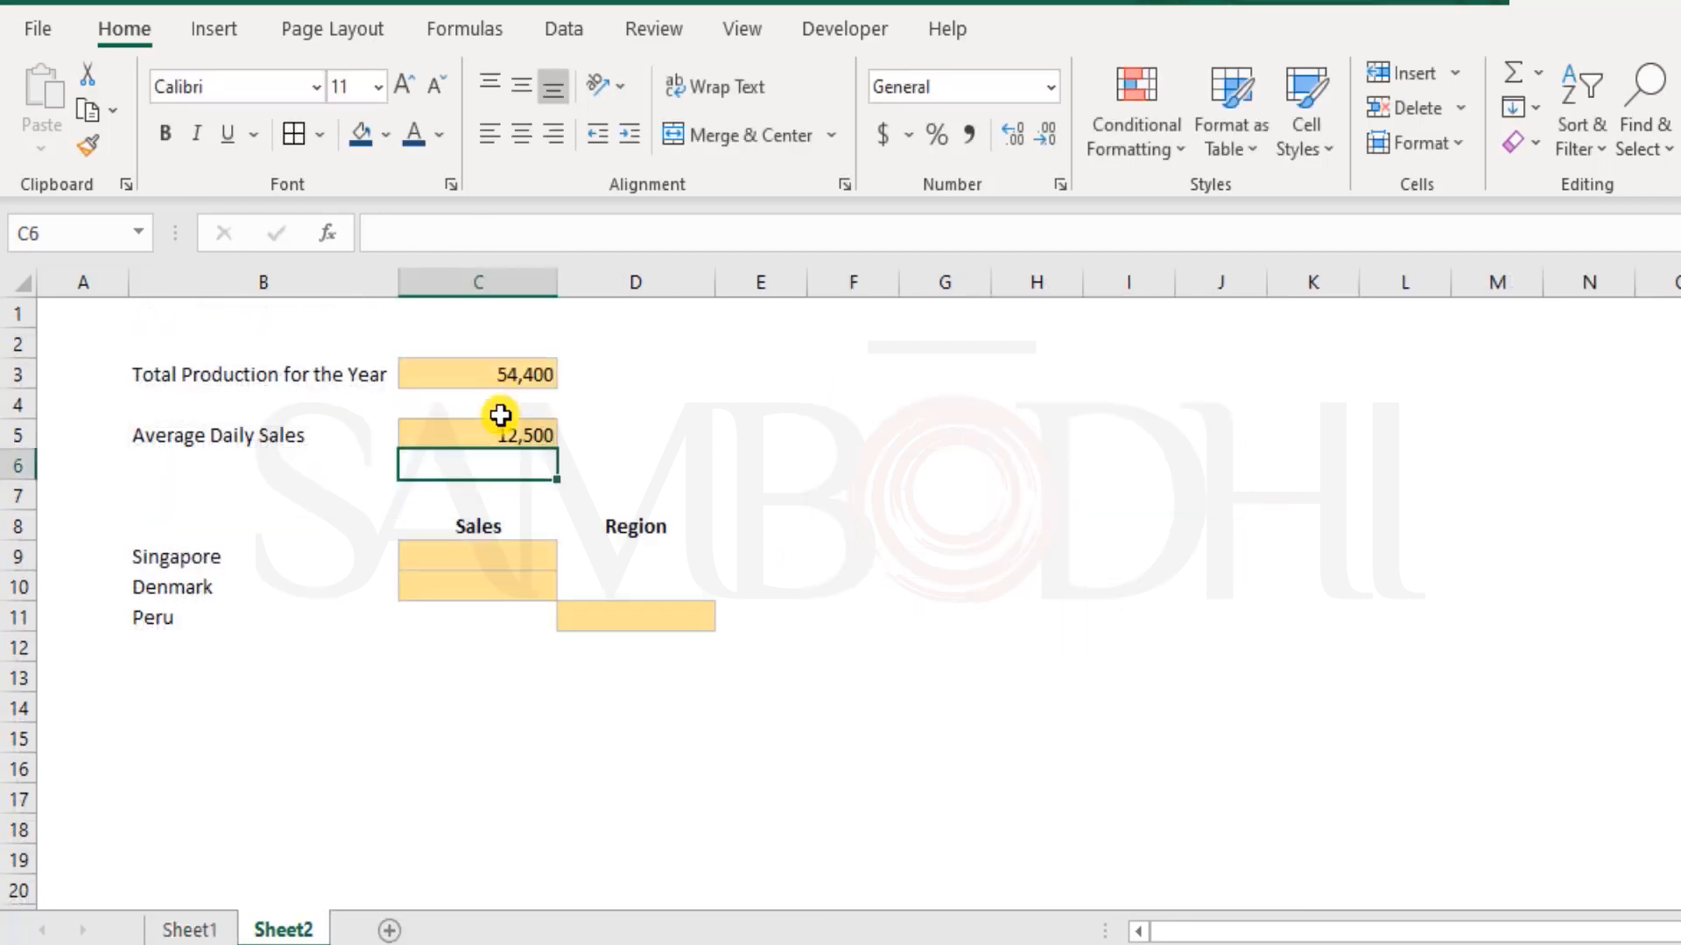
Examine the cross-sheet references in Sheet2's Total Production and Average Daily Sales formulas against the production metrics on Sheet1
double_click(480, 375)
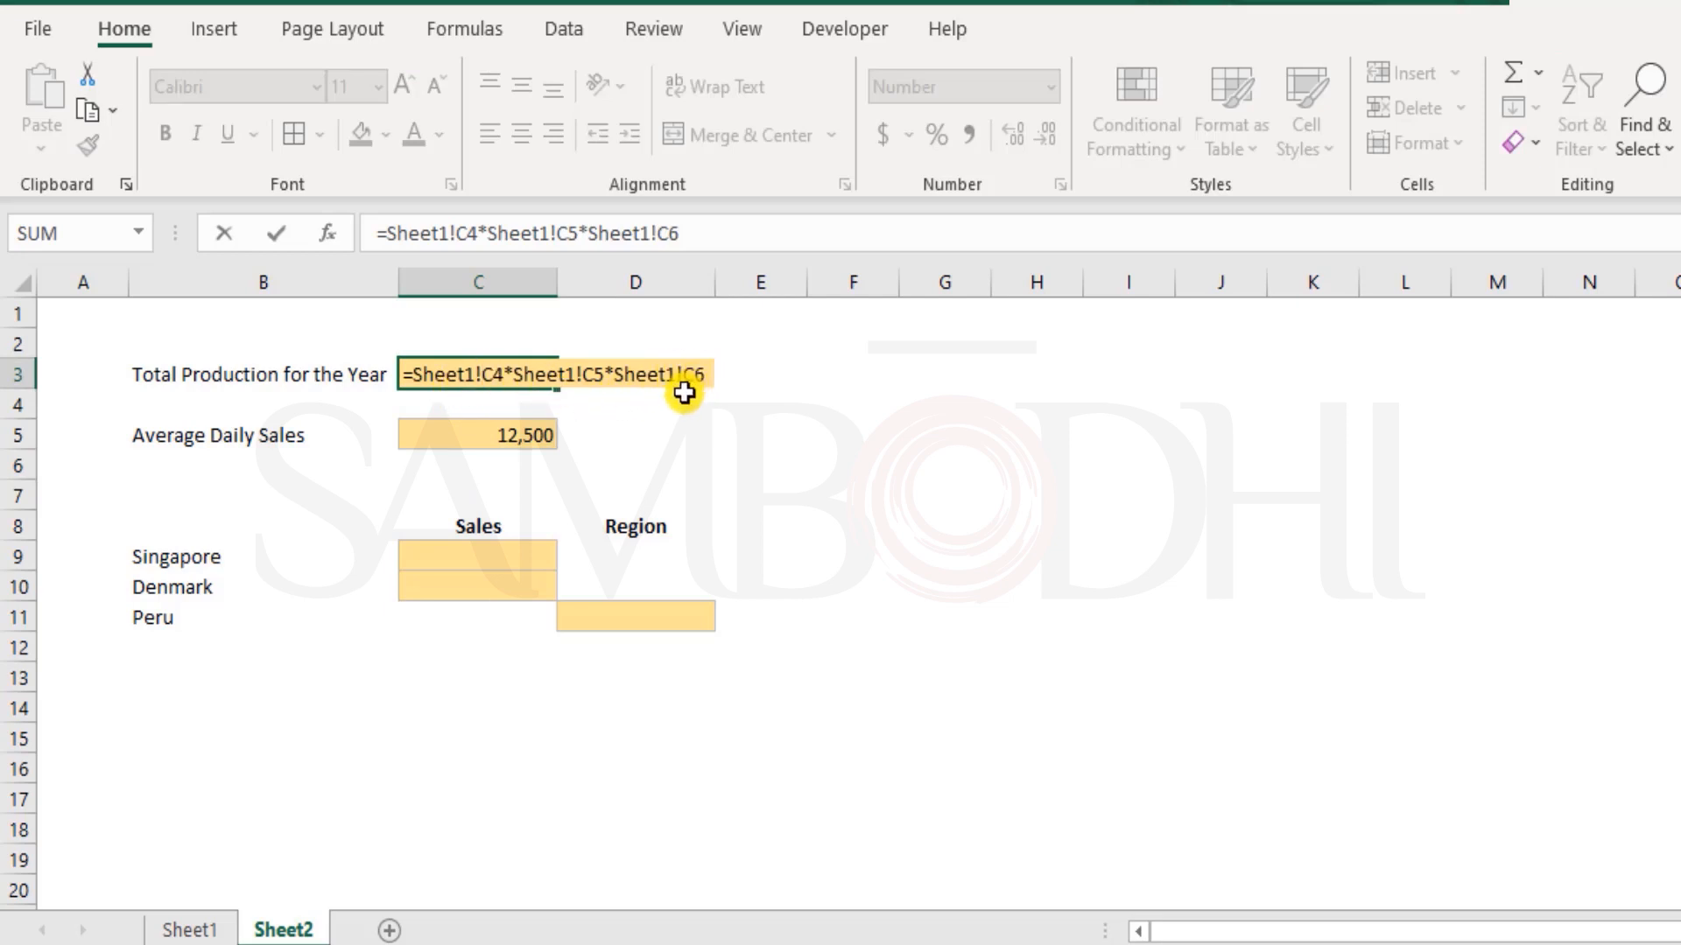
key(Escape)
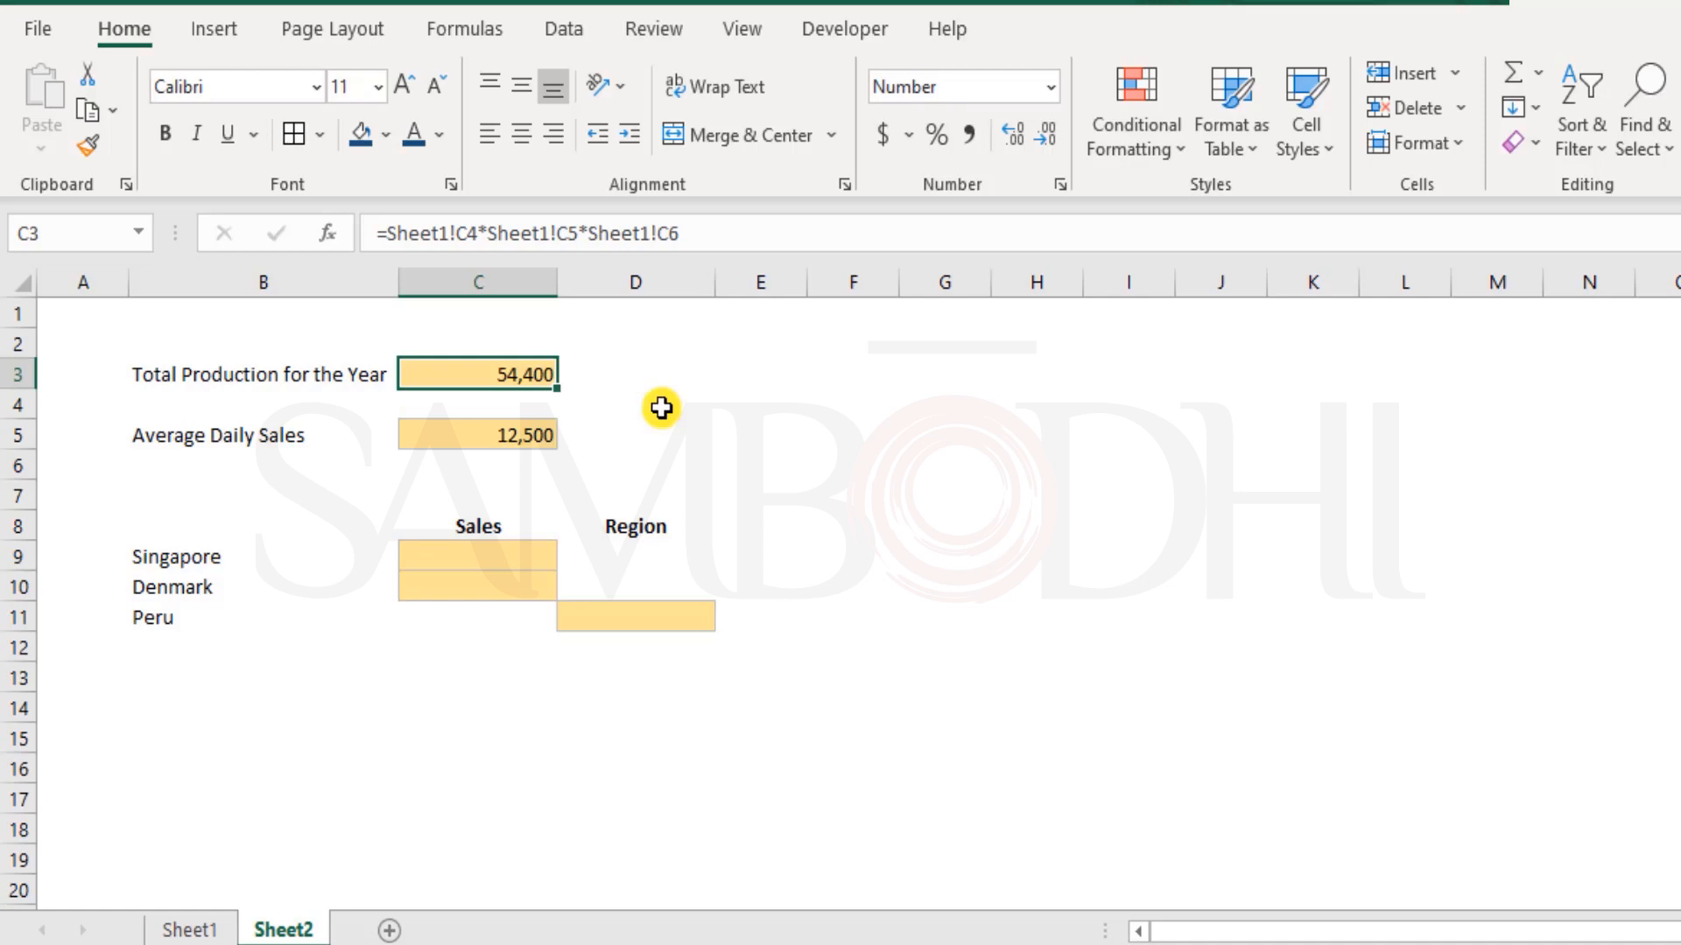
double_click(475, 375)
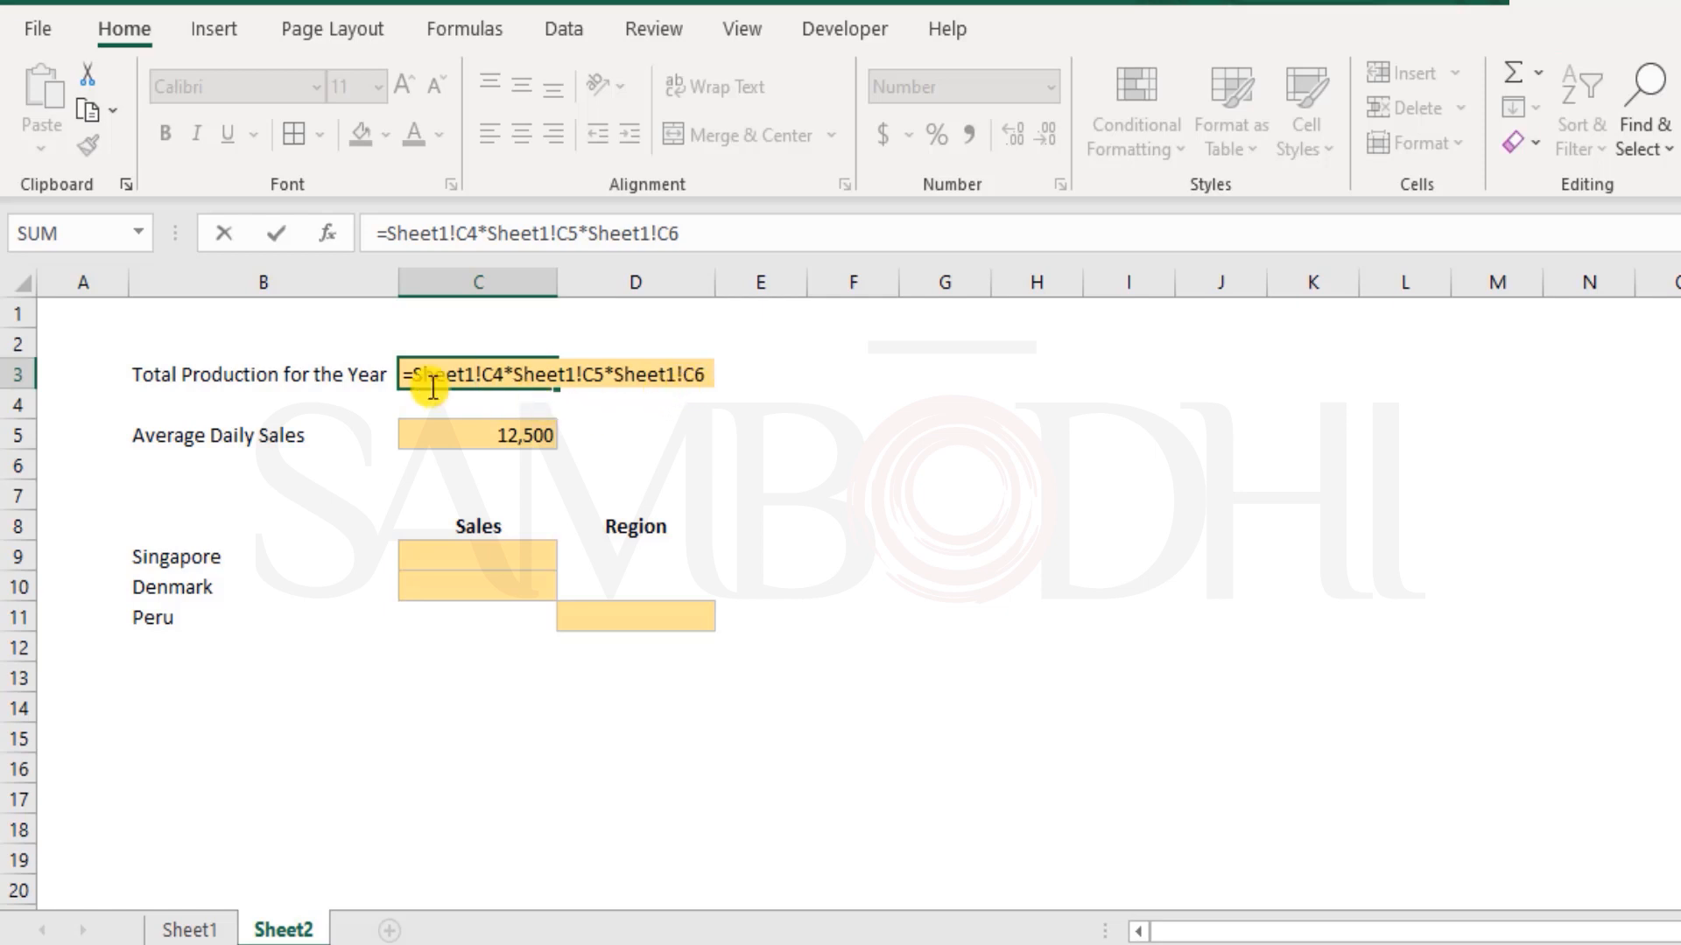
key(ctrl+Return)
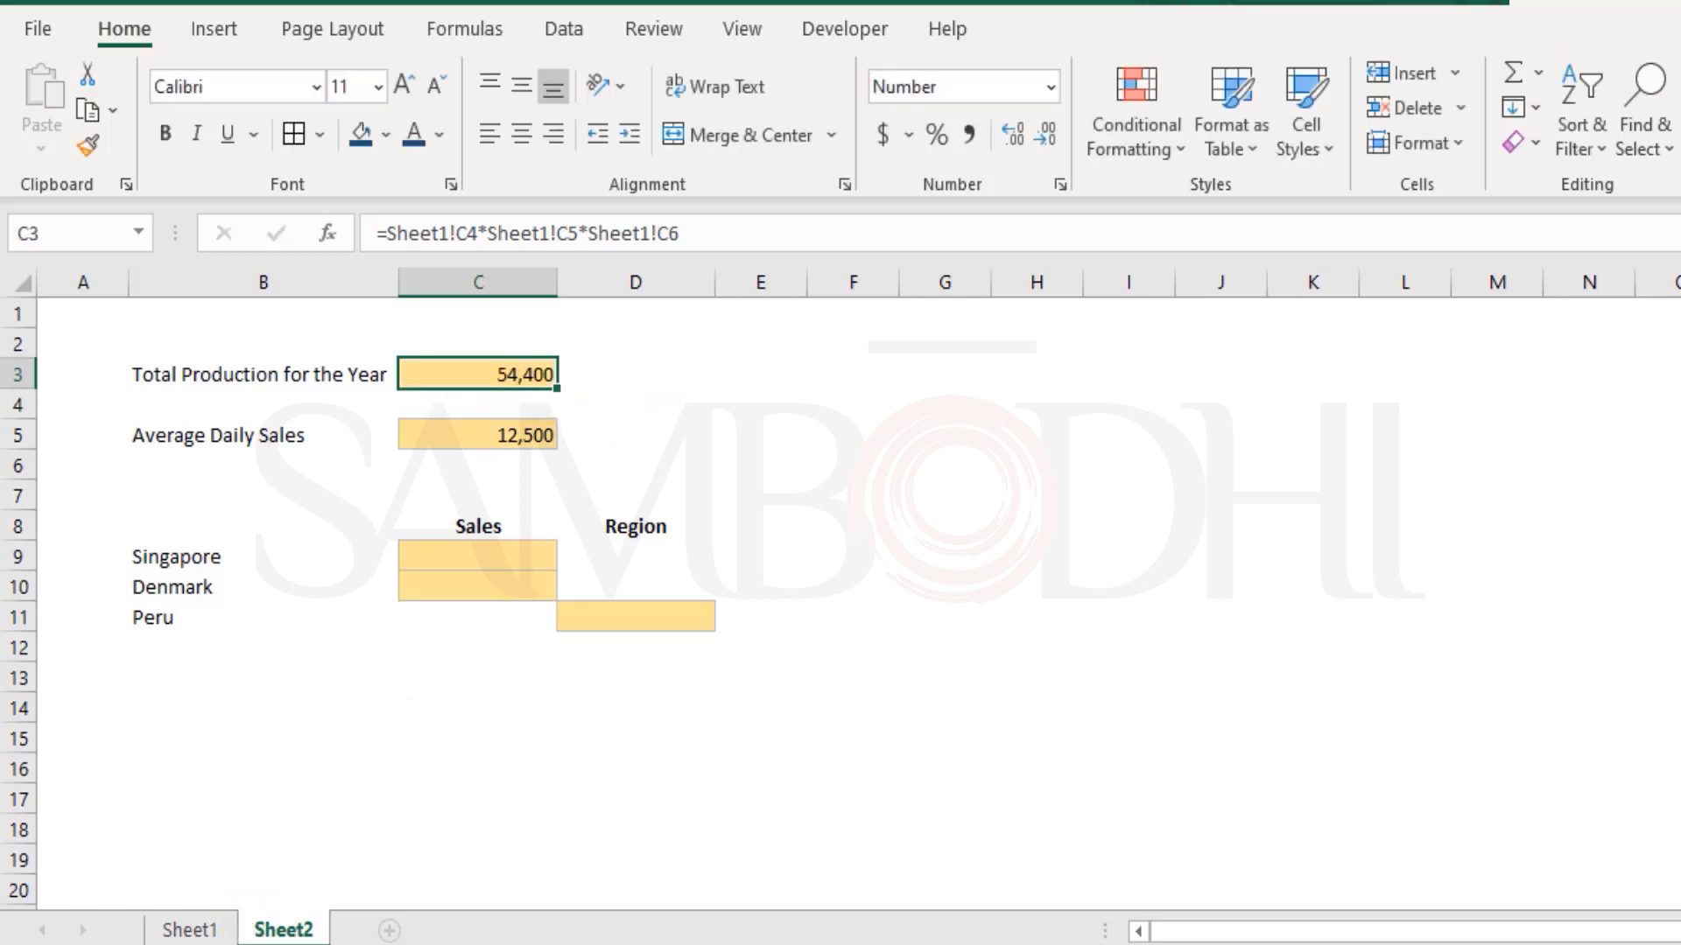
click(192, 930)
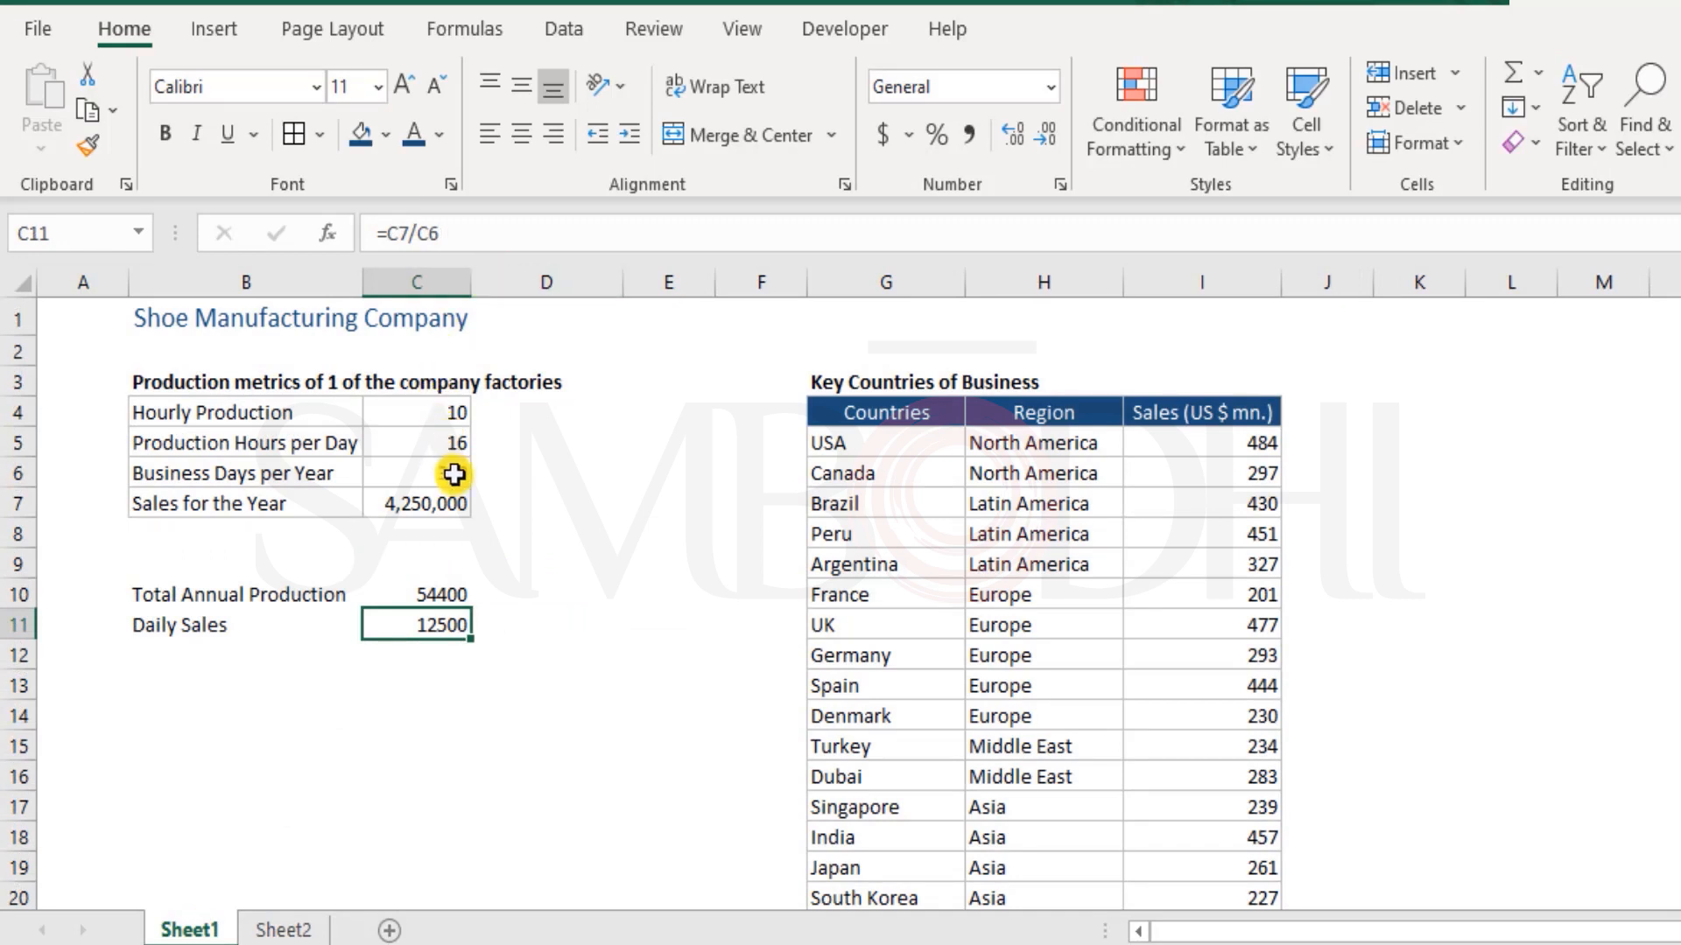
drag(305, 396, 298, 458)
click(52, 317)
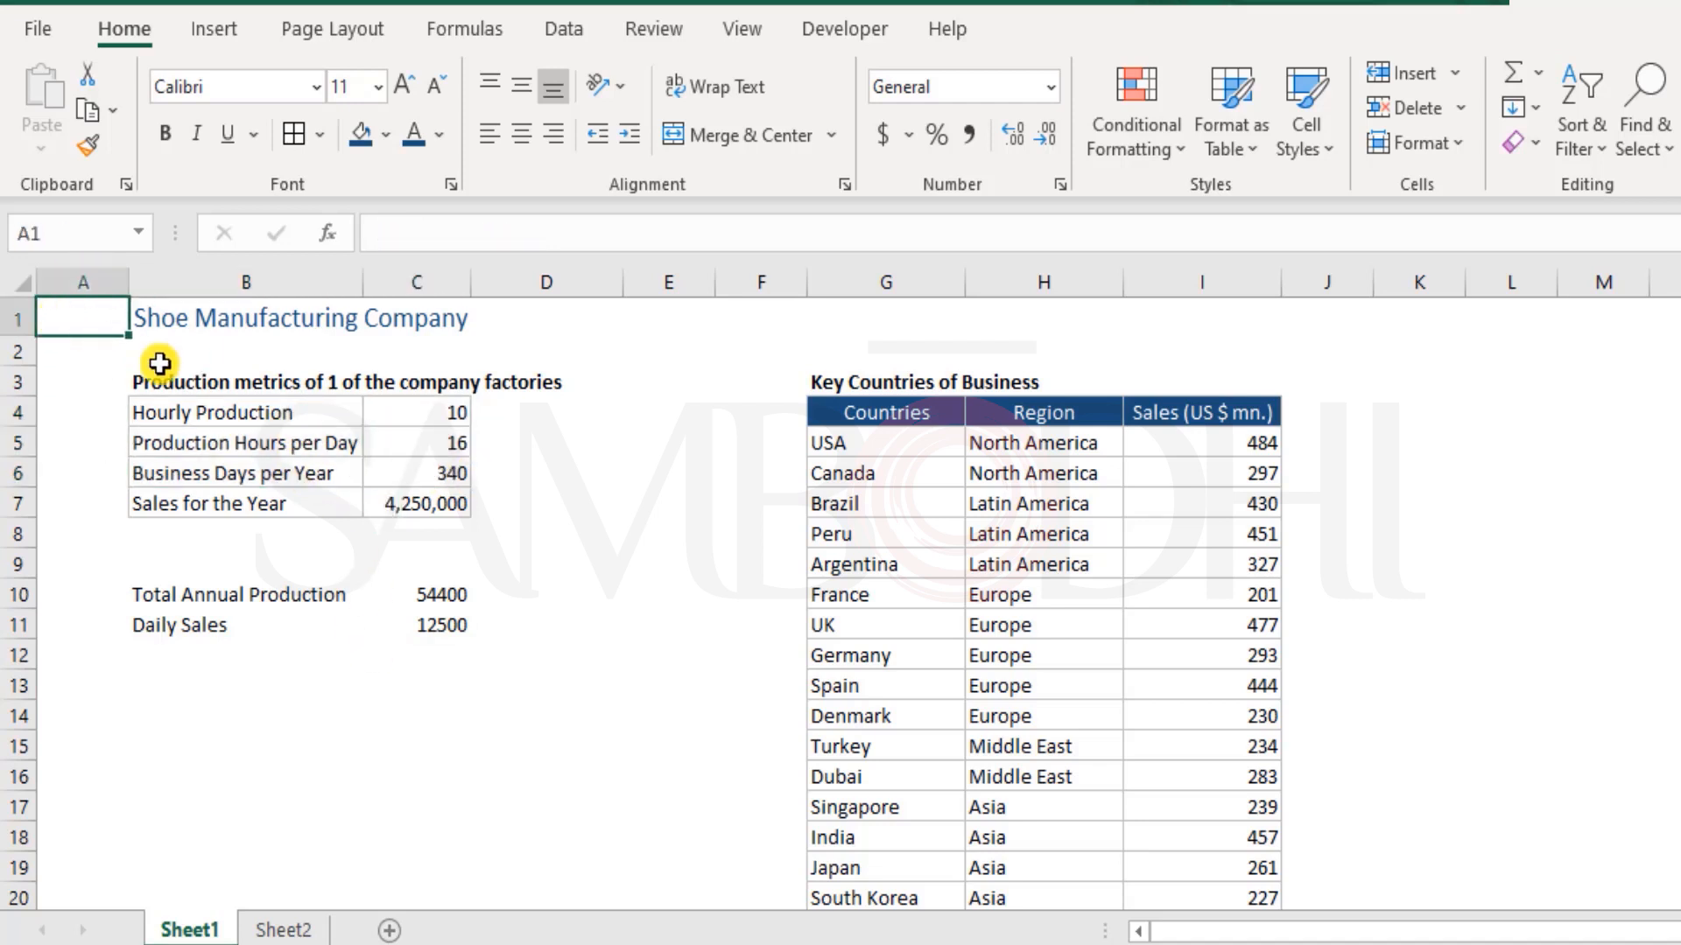
click(282, 928)
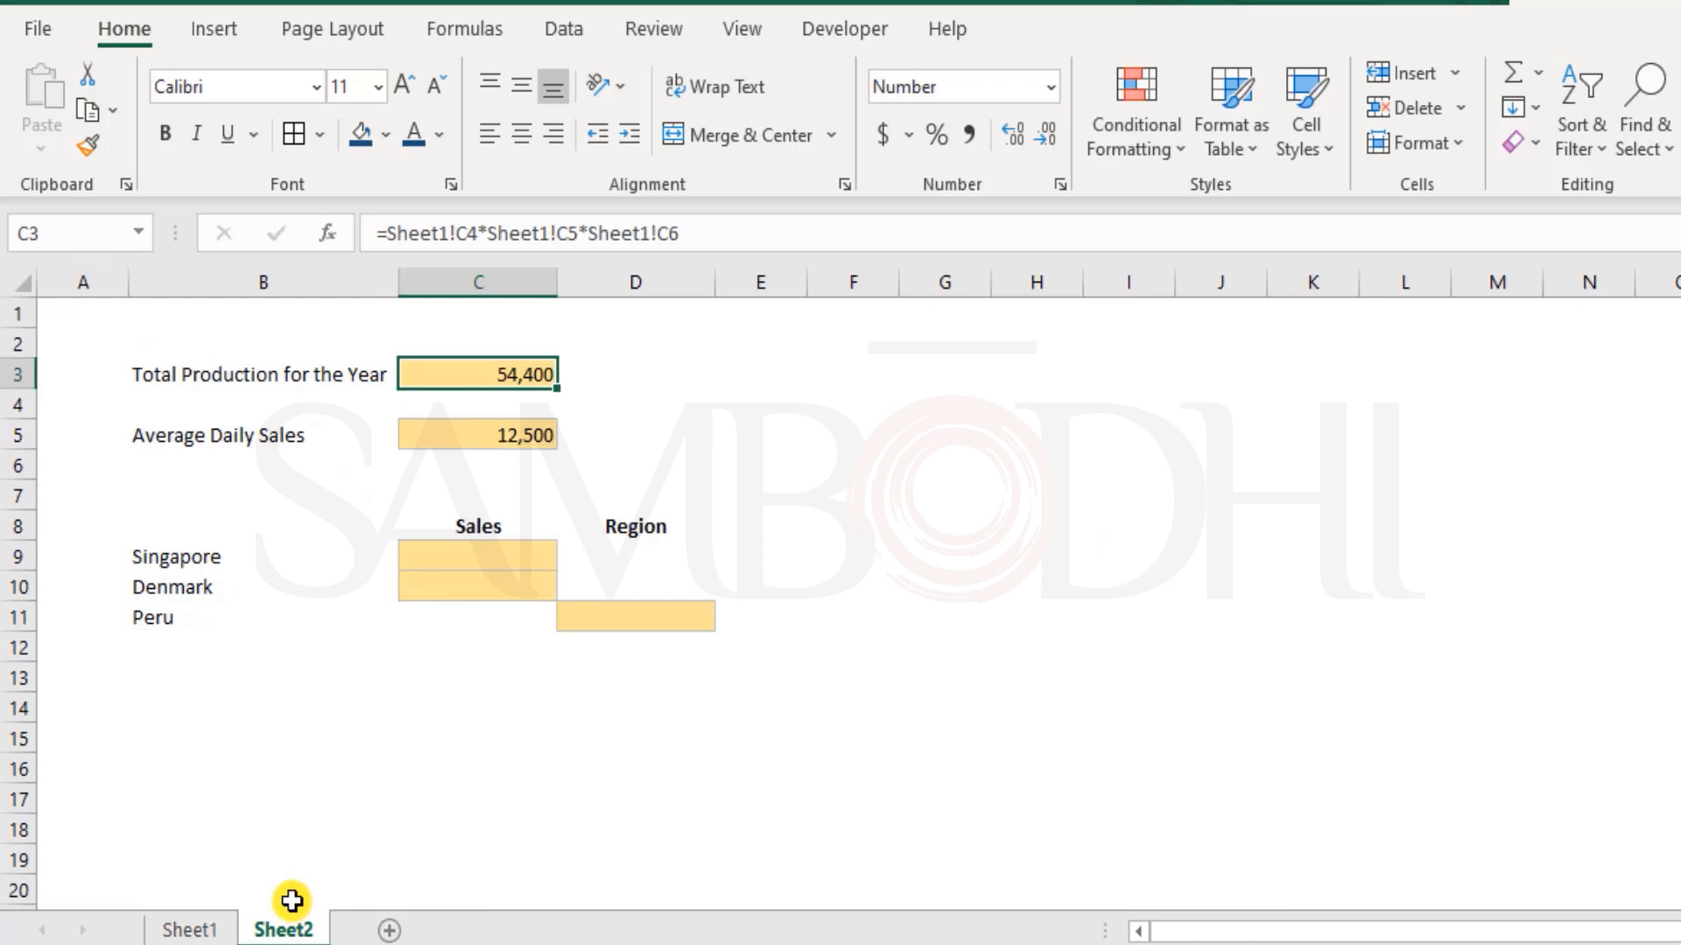
double_click(490, 372)
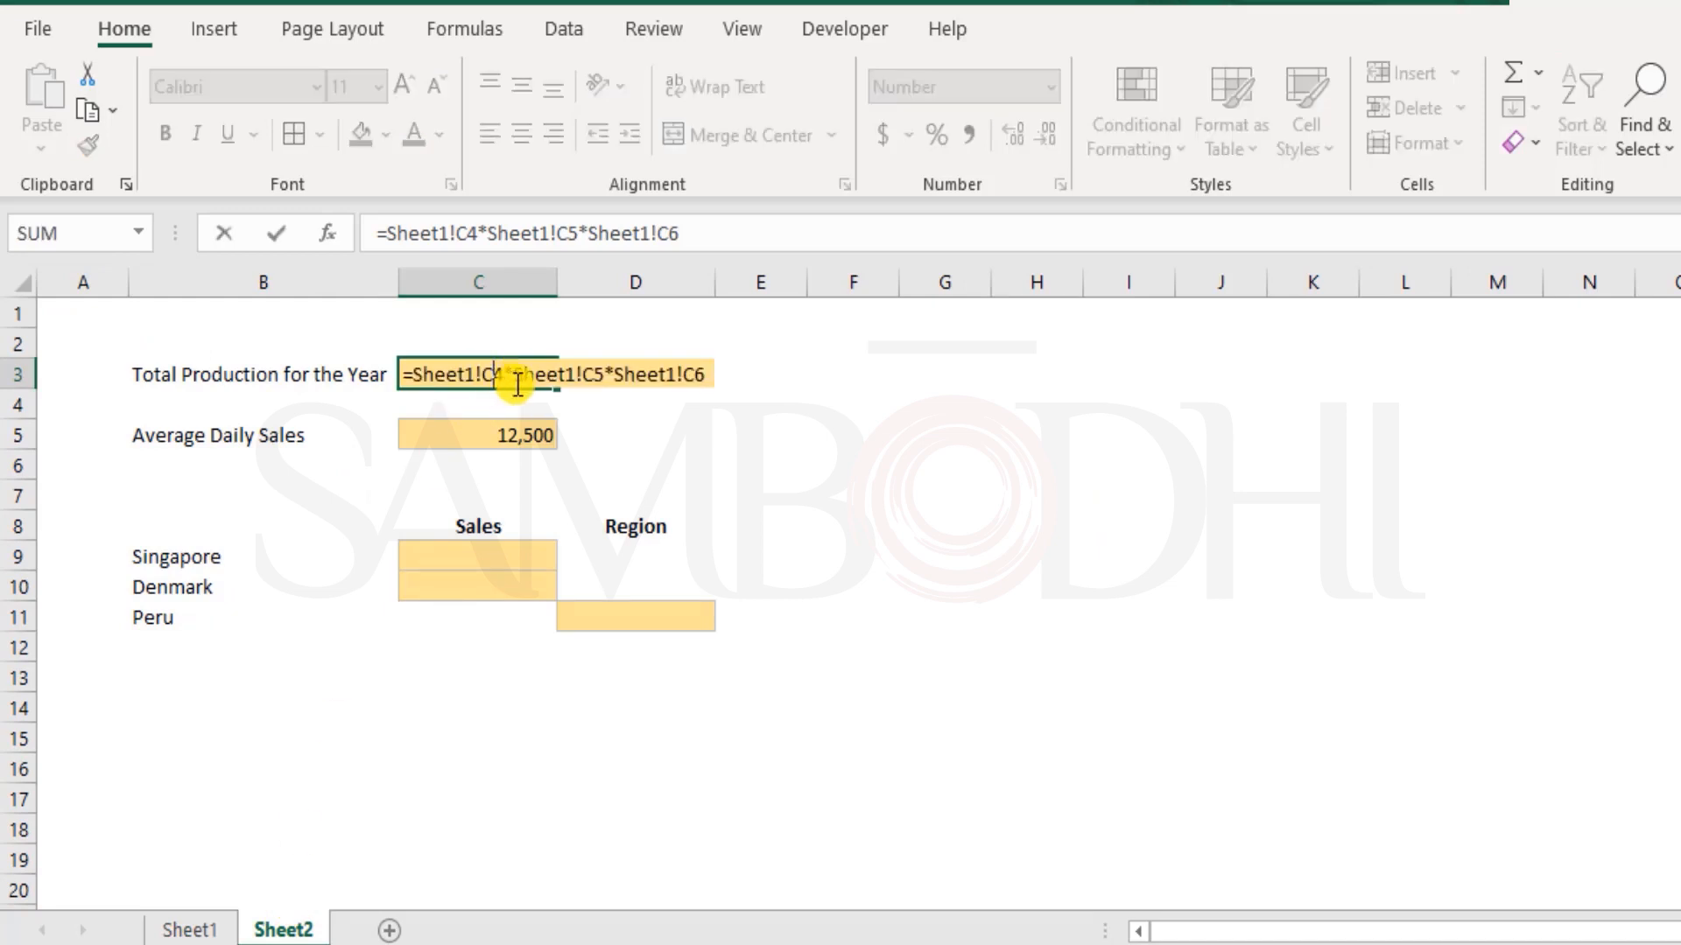
key(Escape)
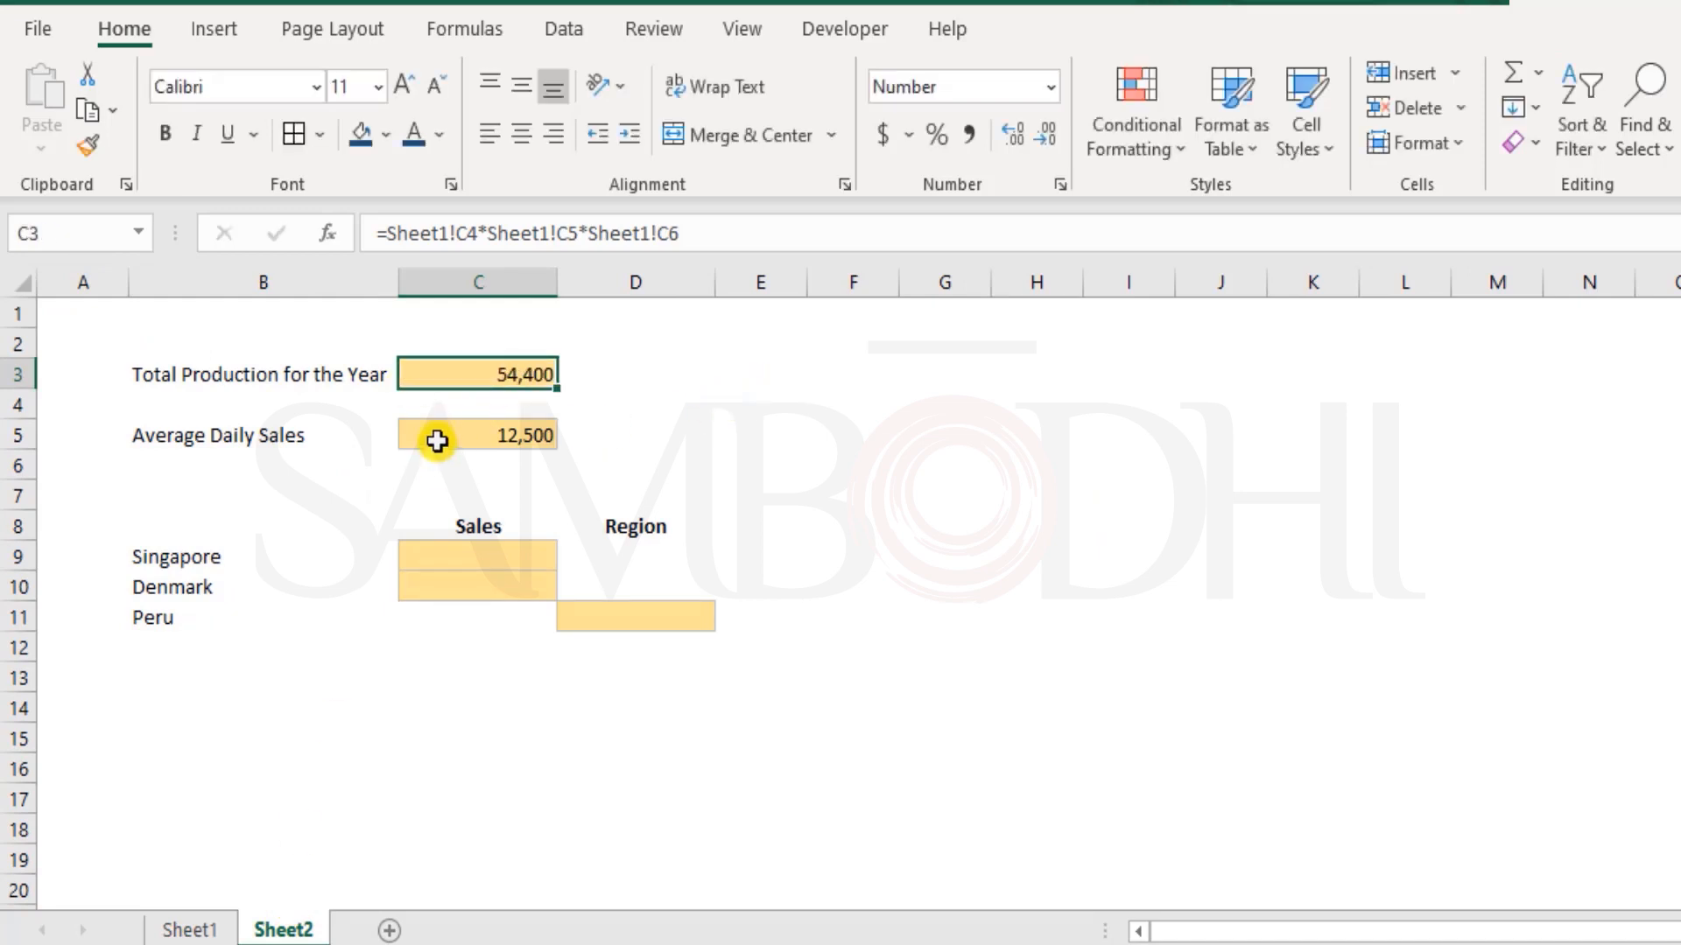
double_click(460, 436)
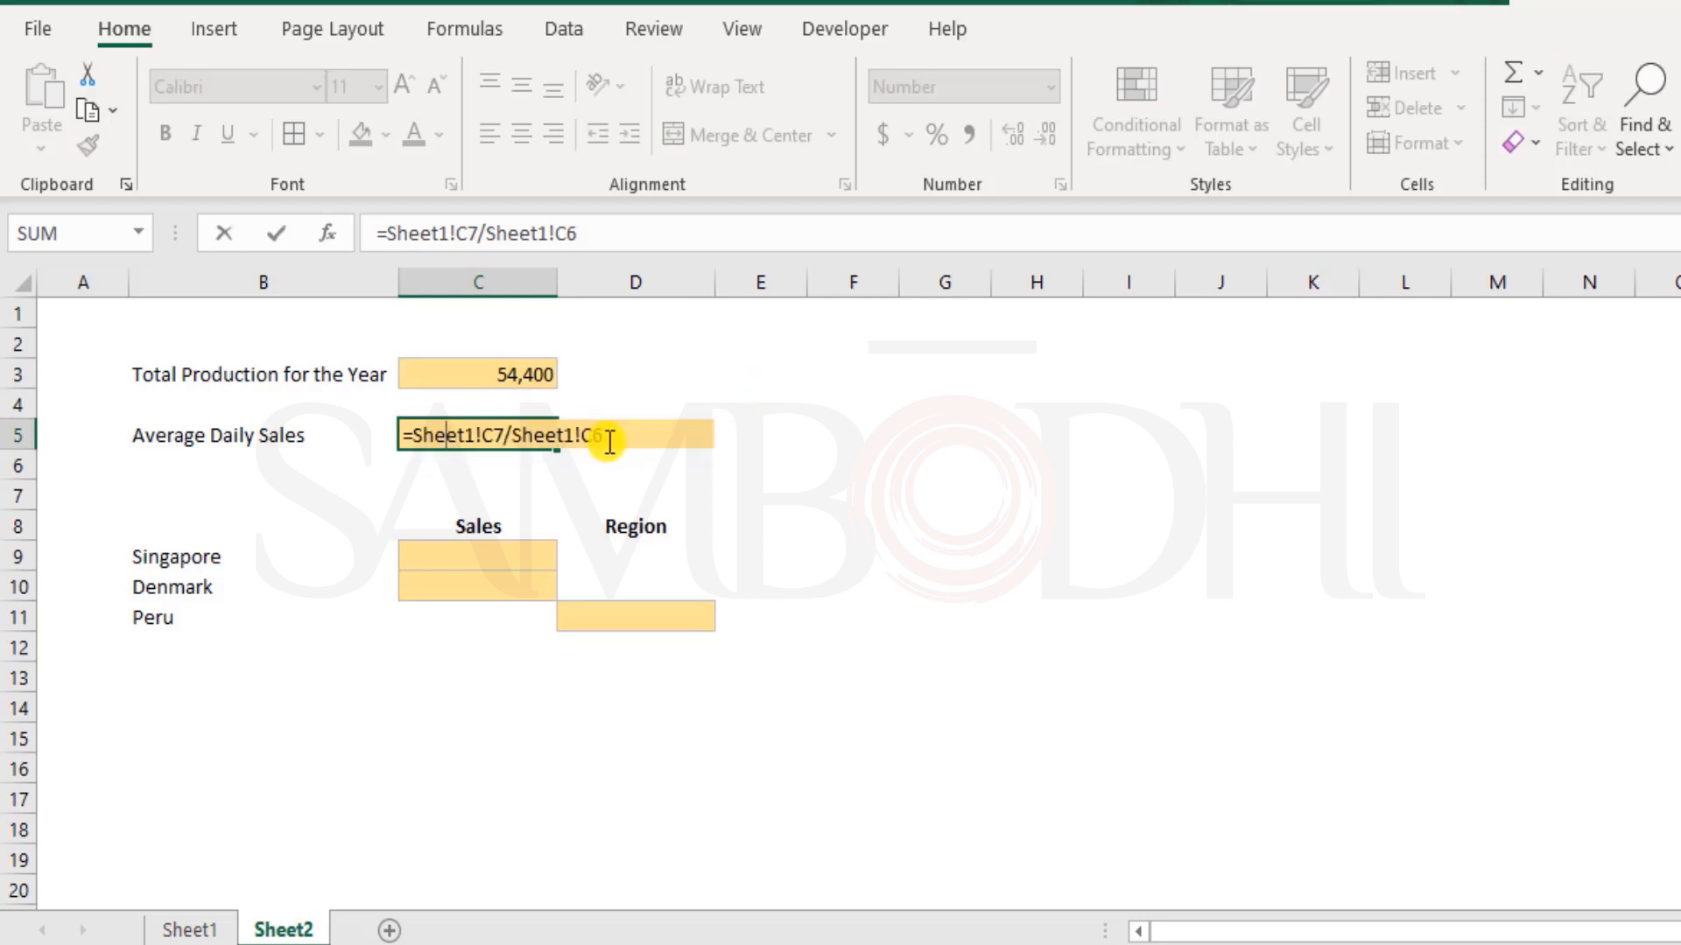
key(Escape)
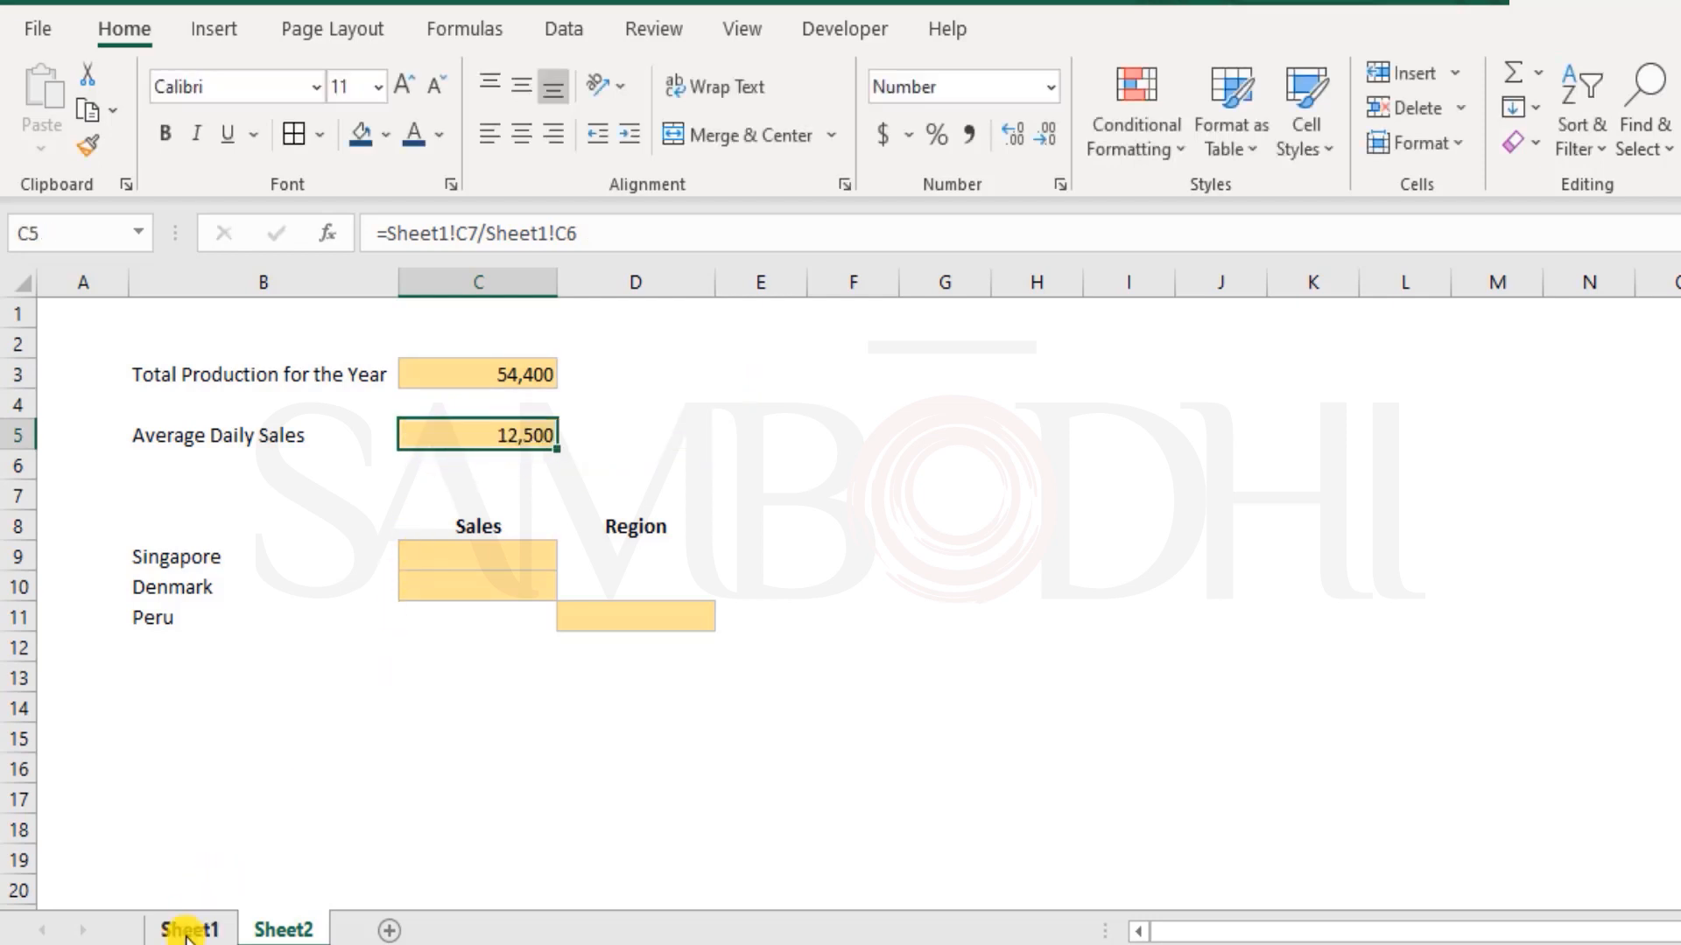
click(189, 930)
click(307, 926)
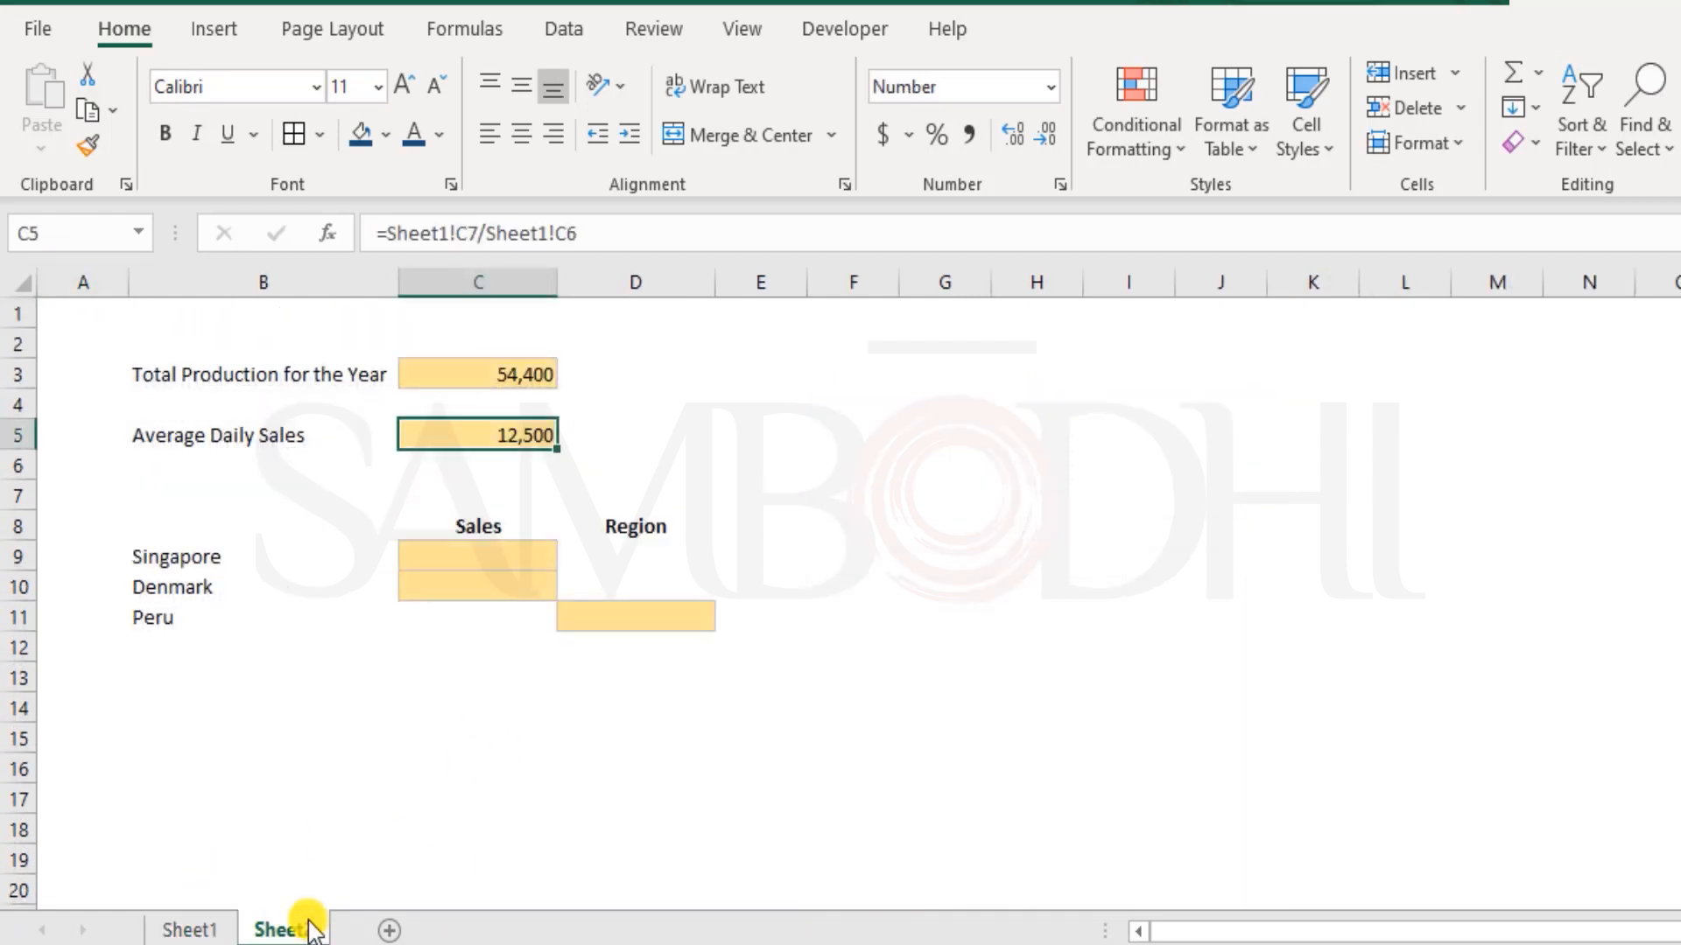
Replace the Sheet1!C6 reference in the Average Daily Sales formula with the constant 340, giving =Sheet1!C7/340
double_click(529, 434)
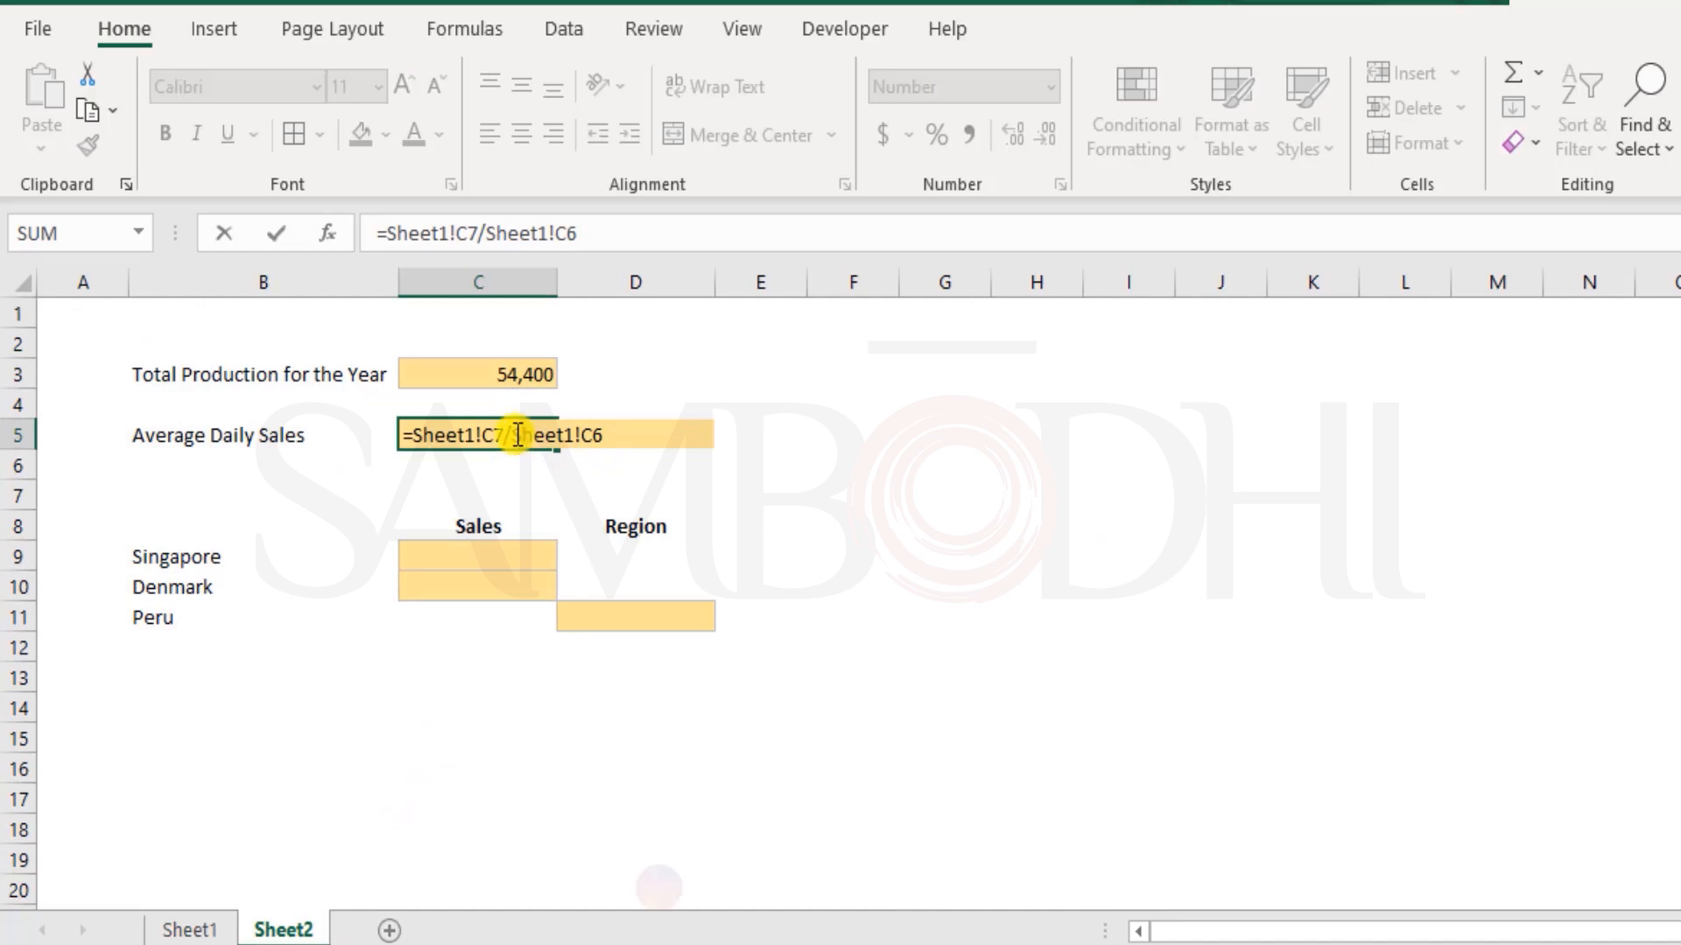
drag(506, 435, 792, 409)
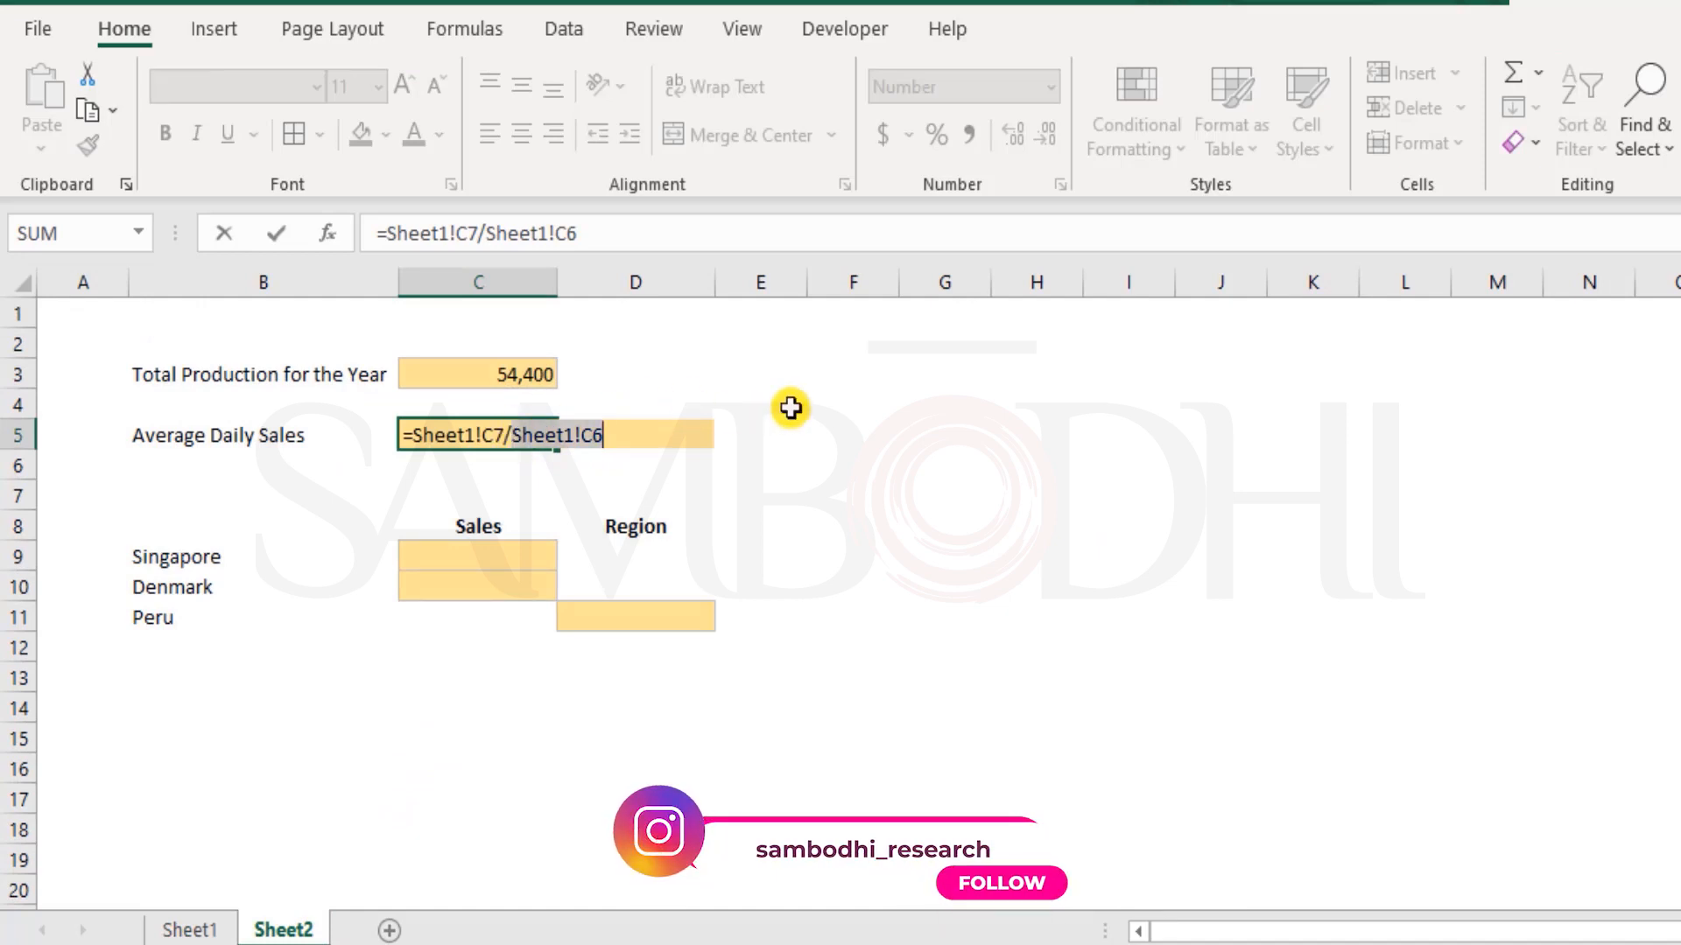
text(340)
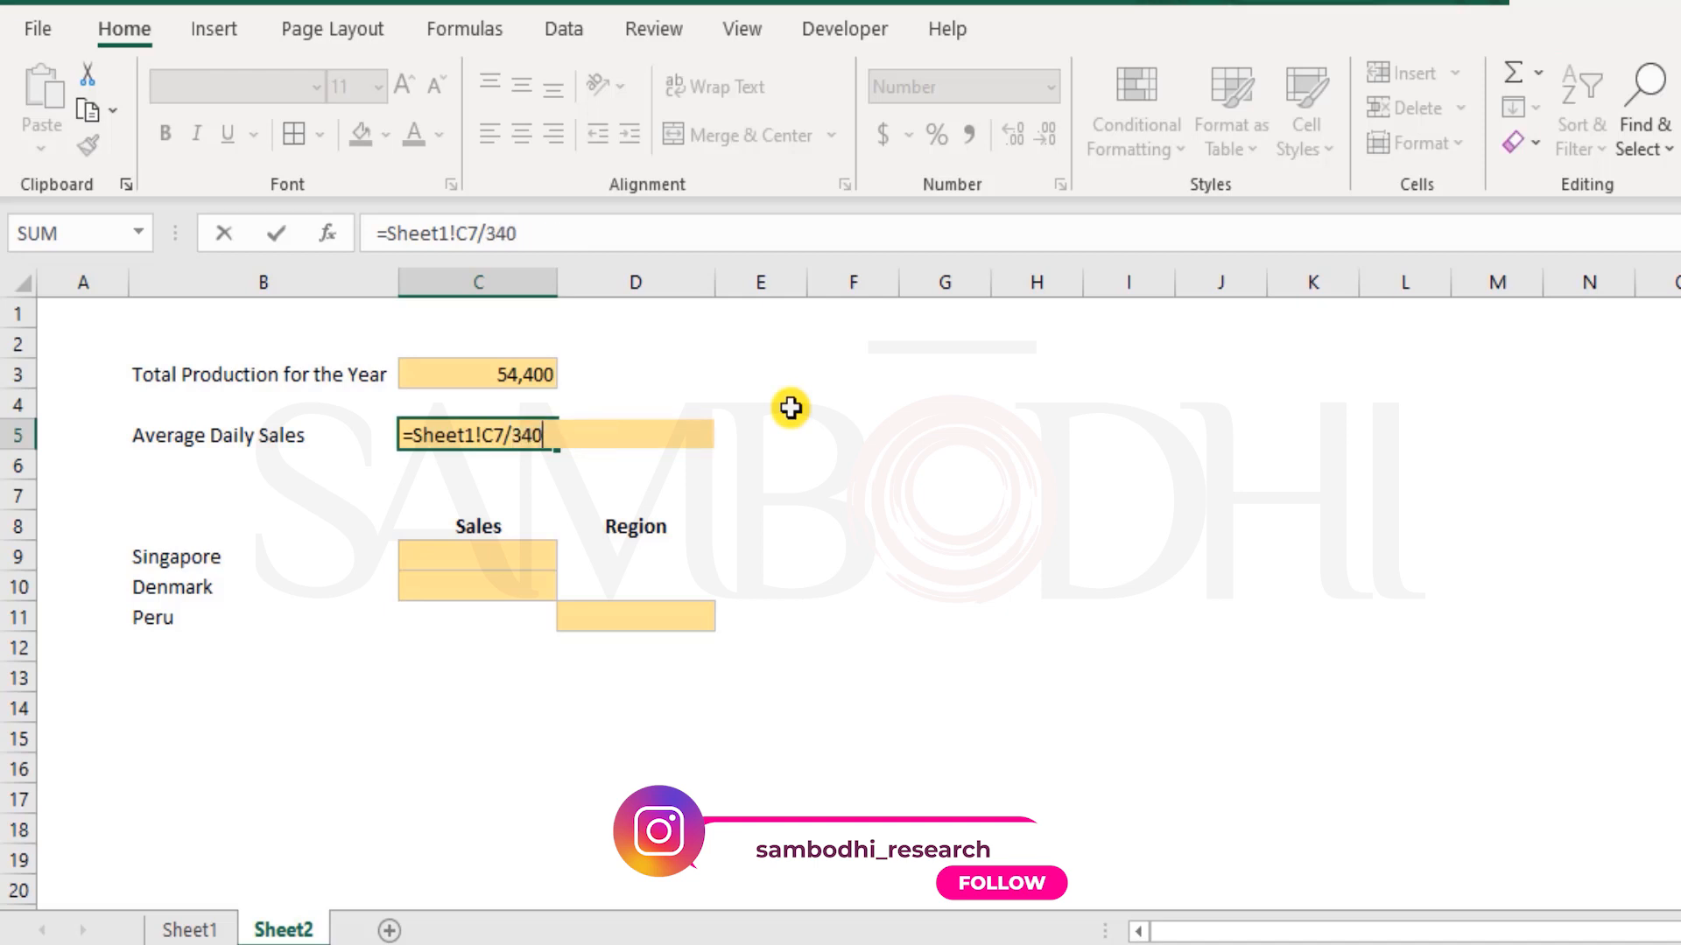
key(Return)
key(Up)
key(F2)
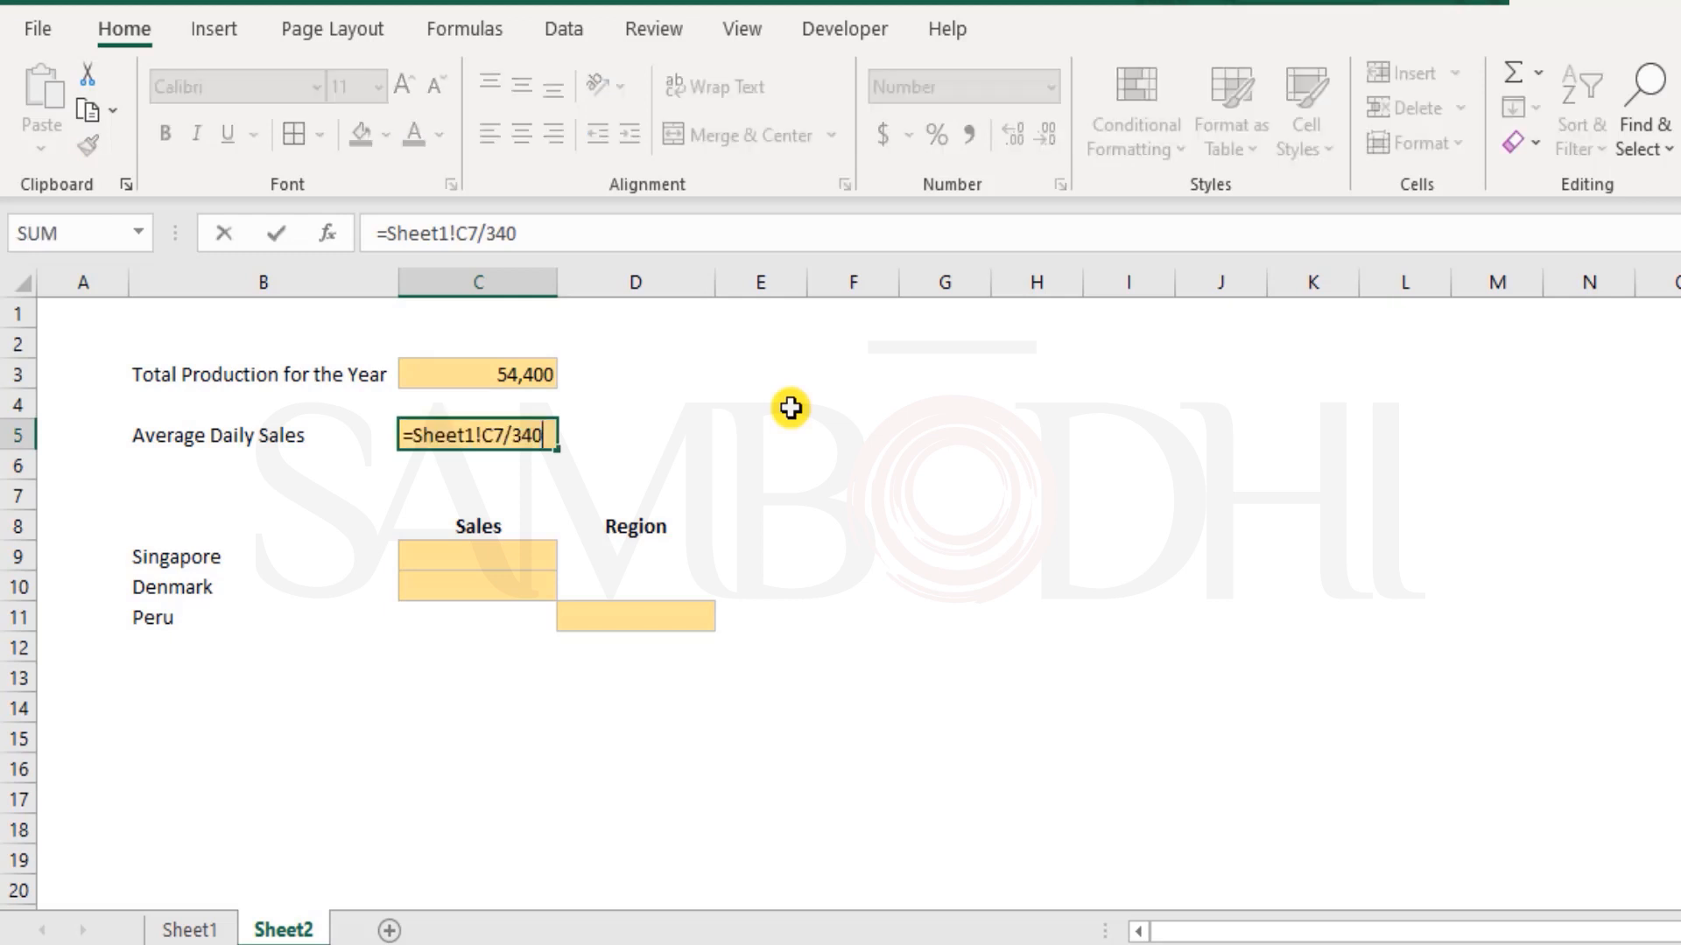
key(Escape)
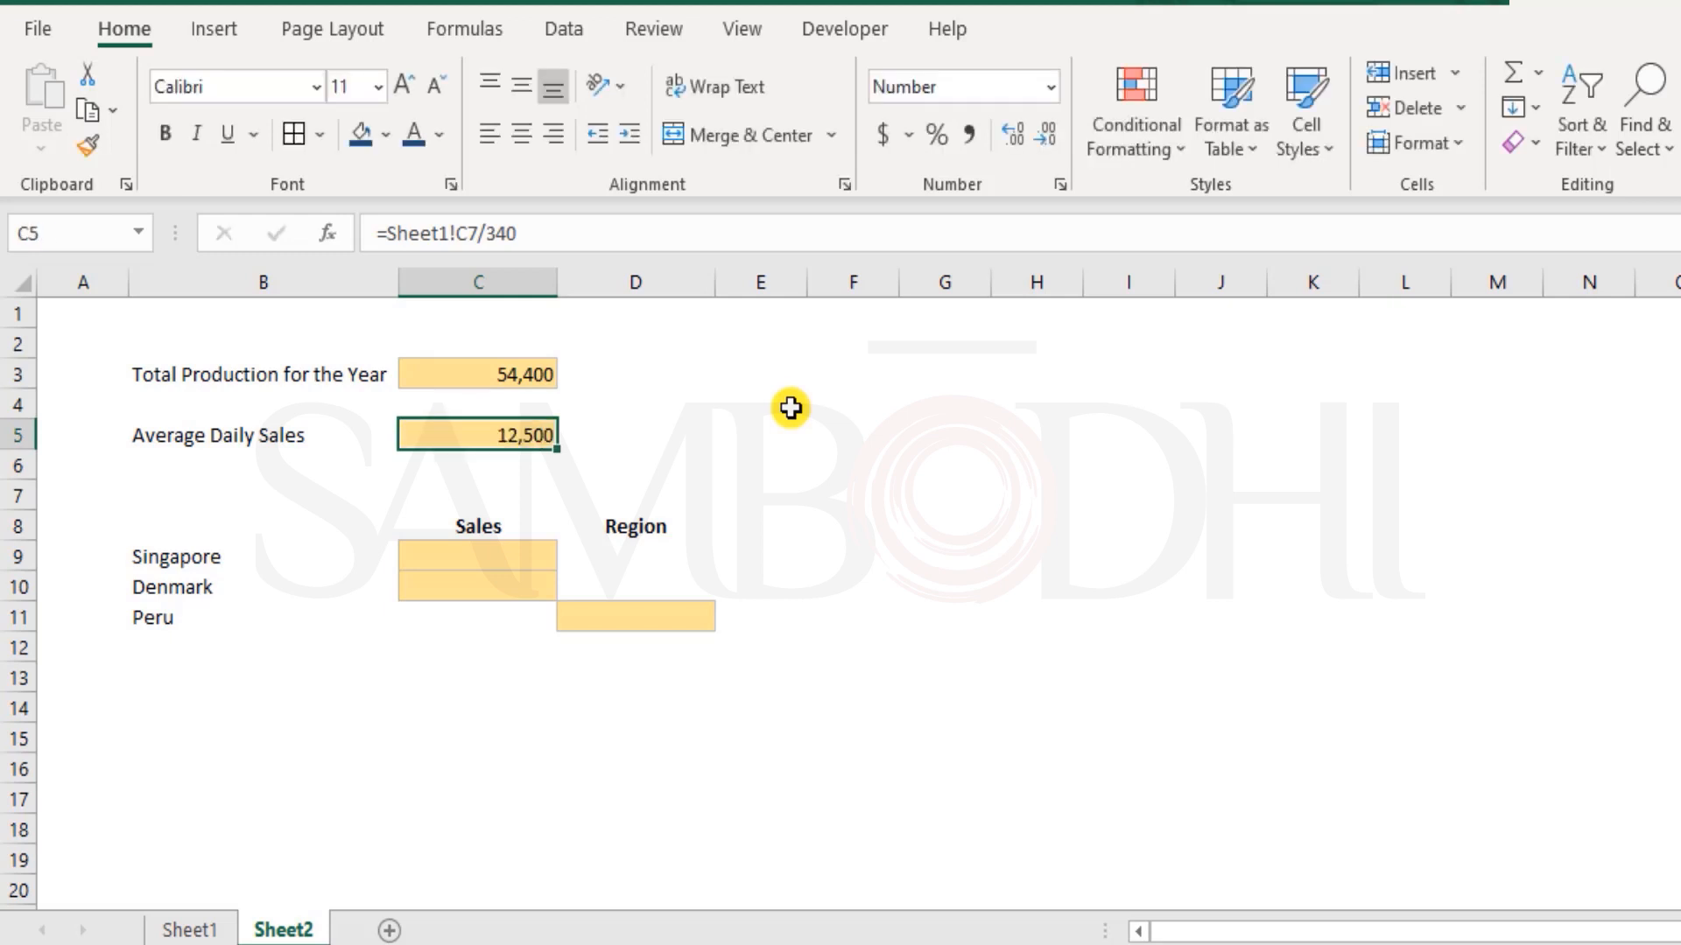
Set Business Days per Year on Sheet1 to 350 and open the Average Daily Sales formula on Sheet2 for checking
key(ctrl+Page_Up)
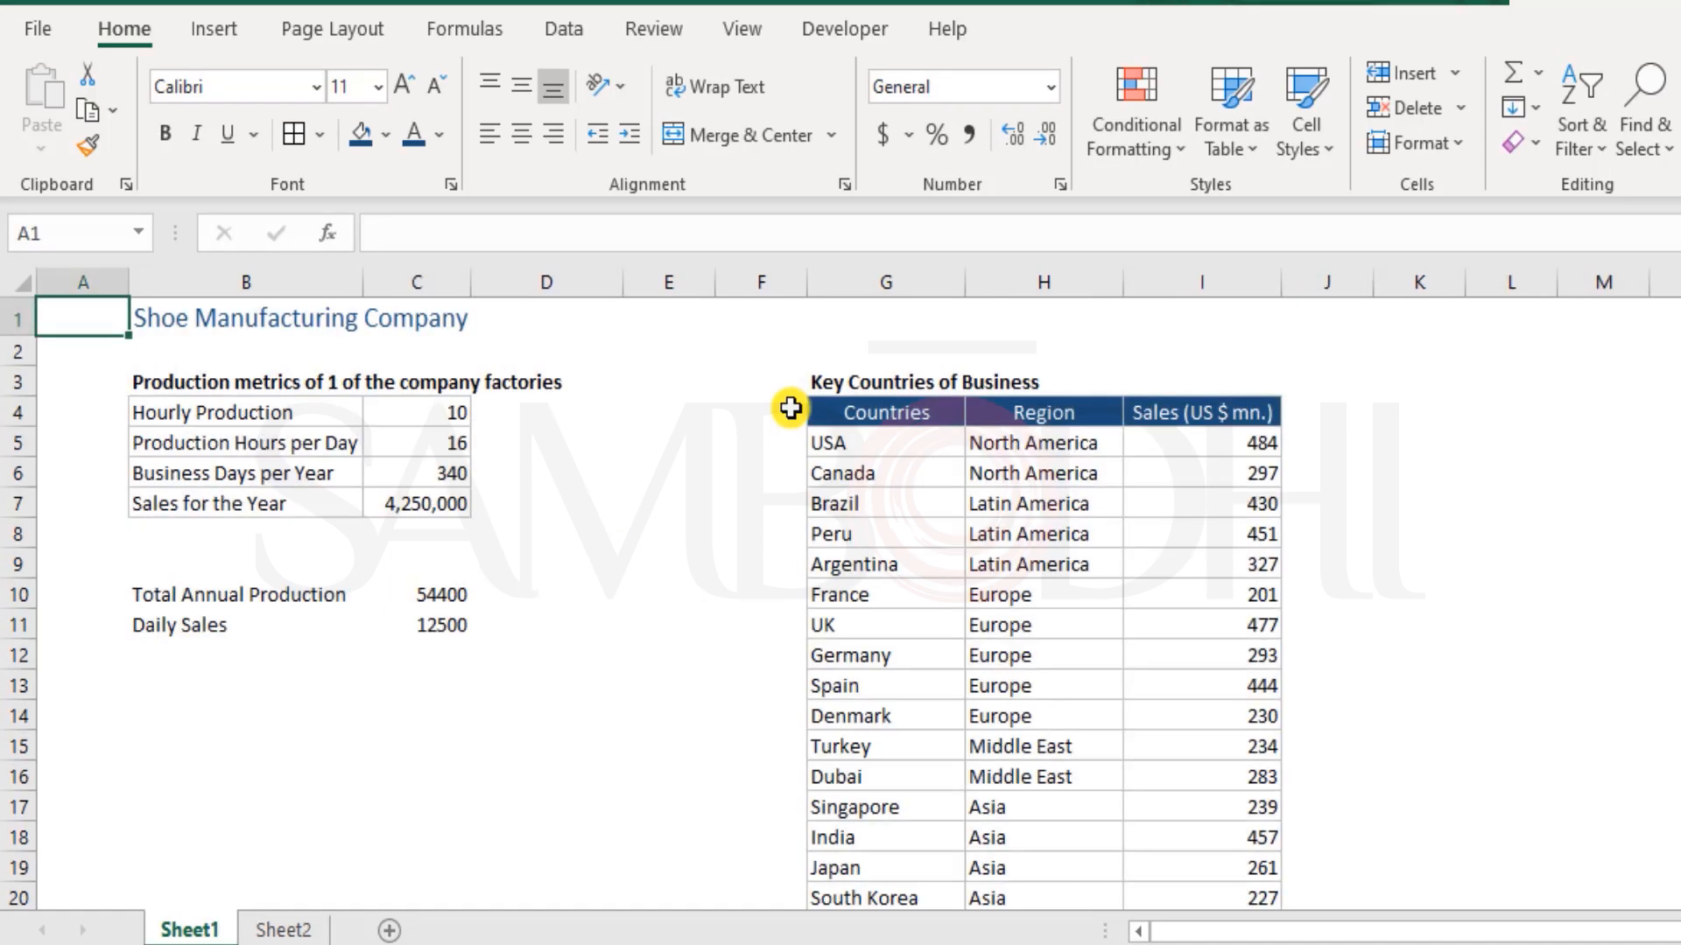
click(427, 473)
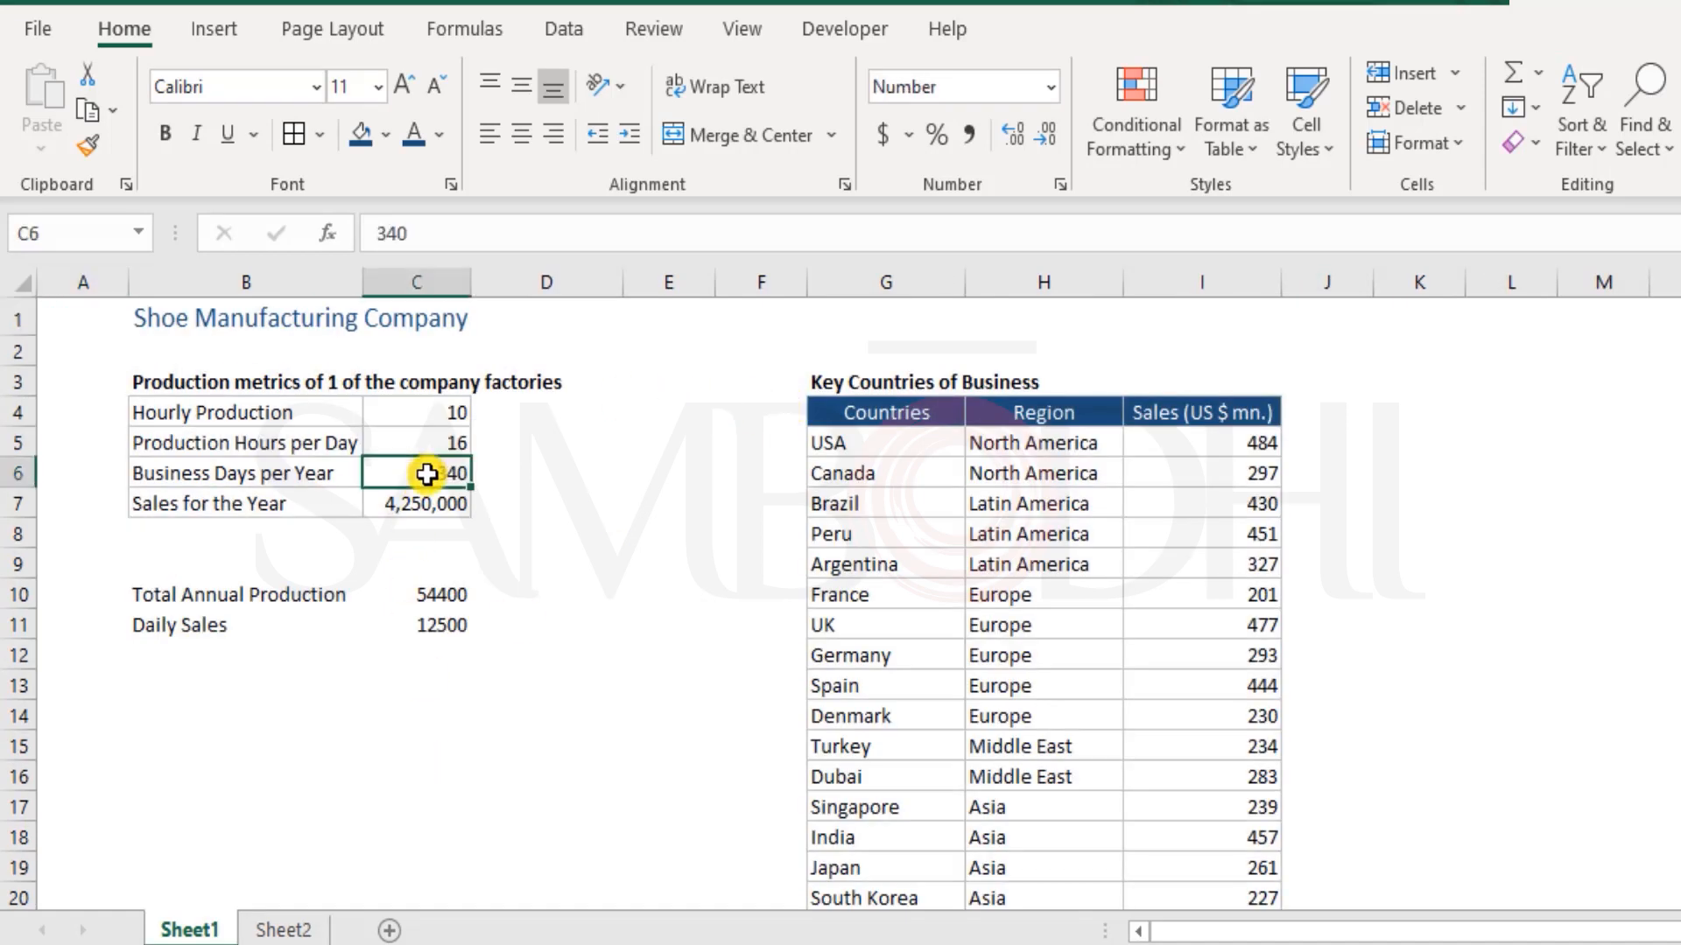
text(3)
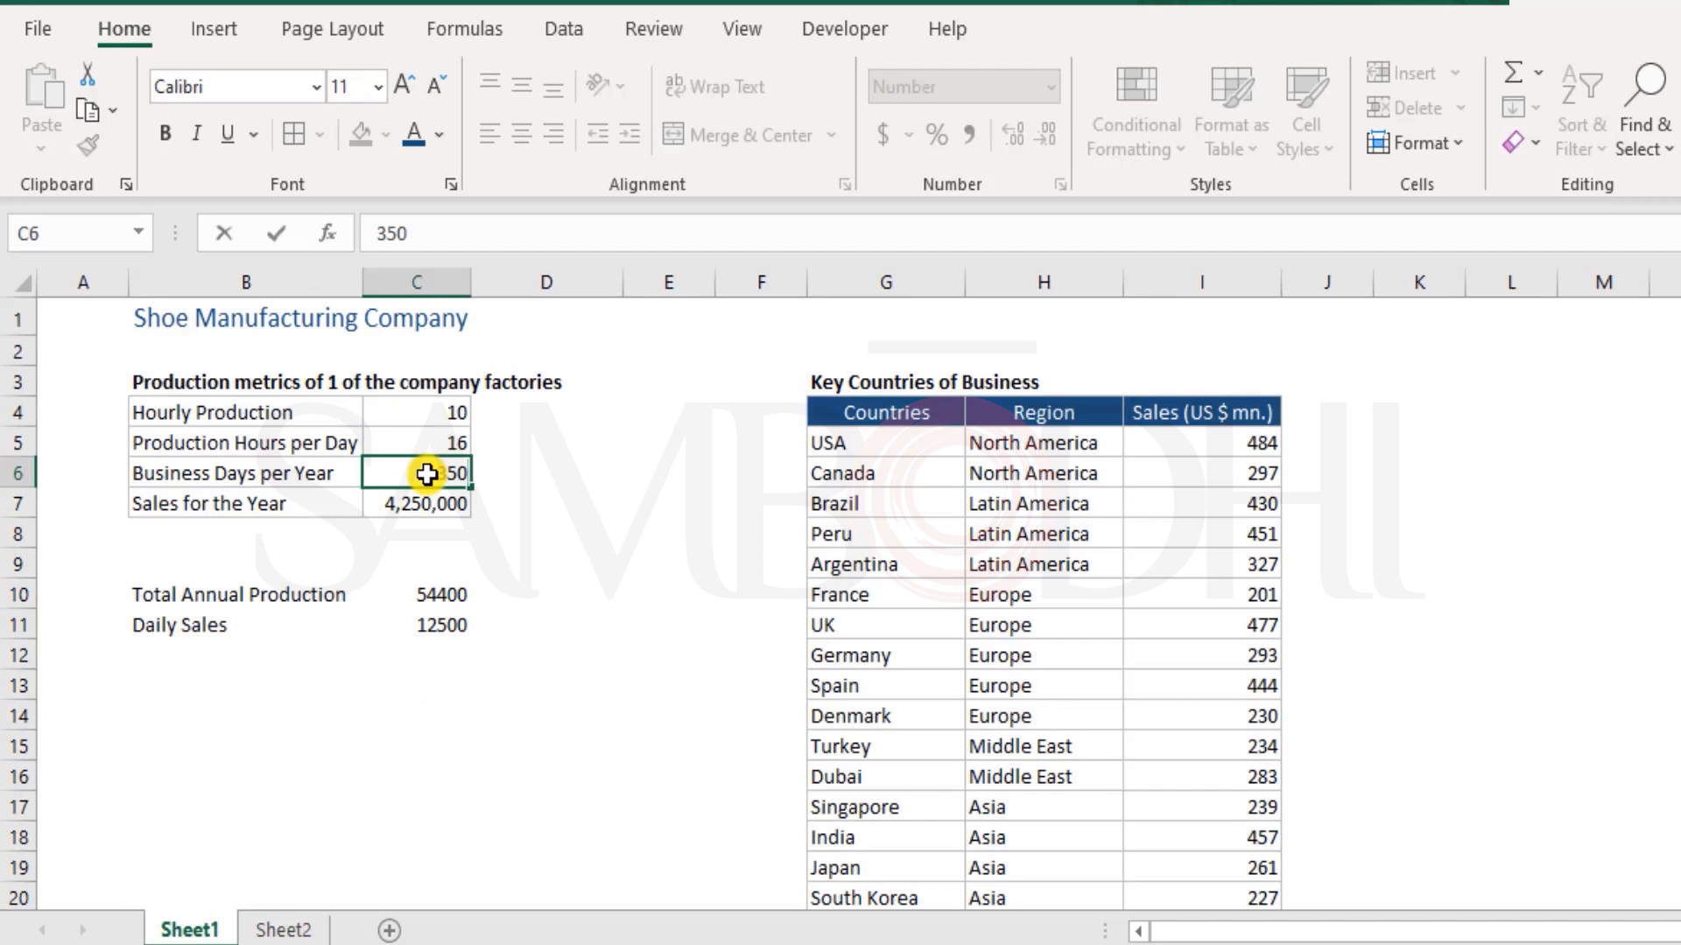
key(Return)
key(ctrl+Page_Down)
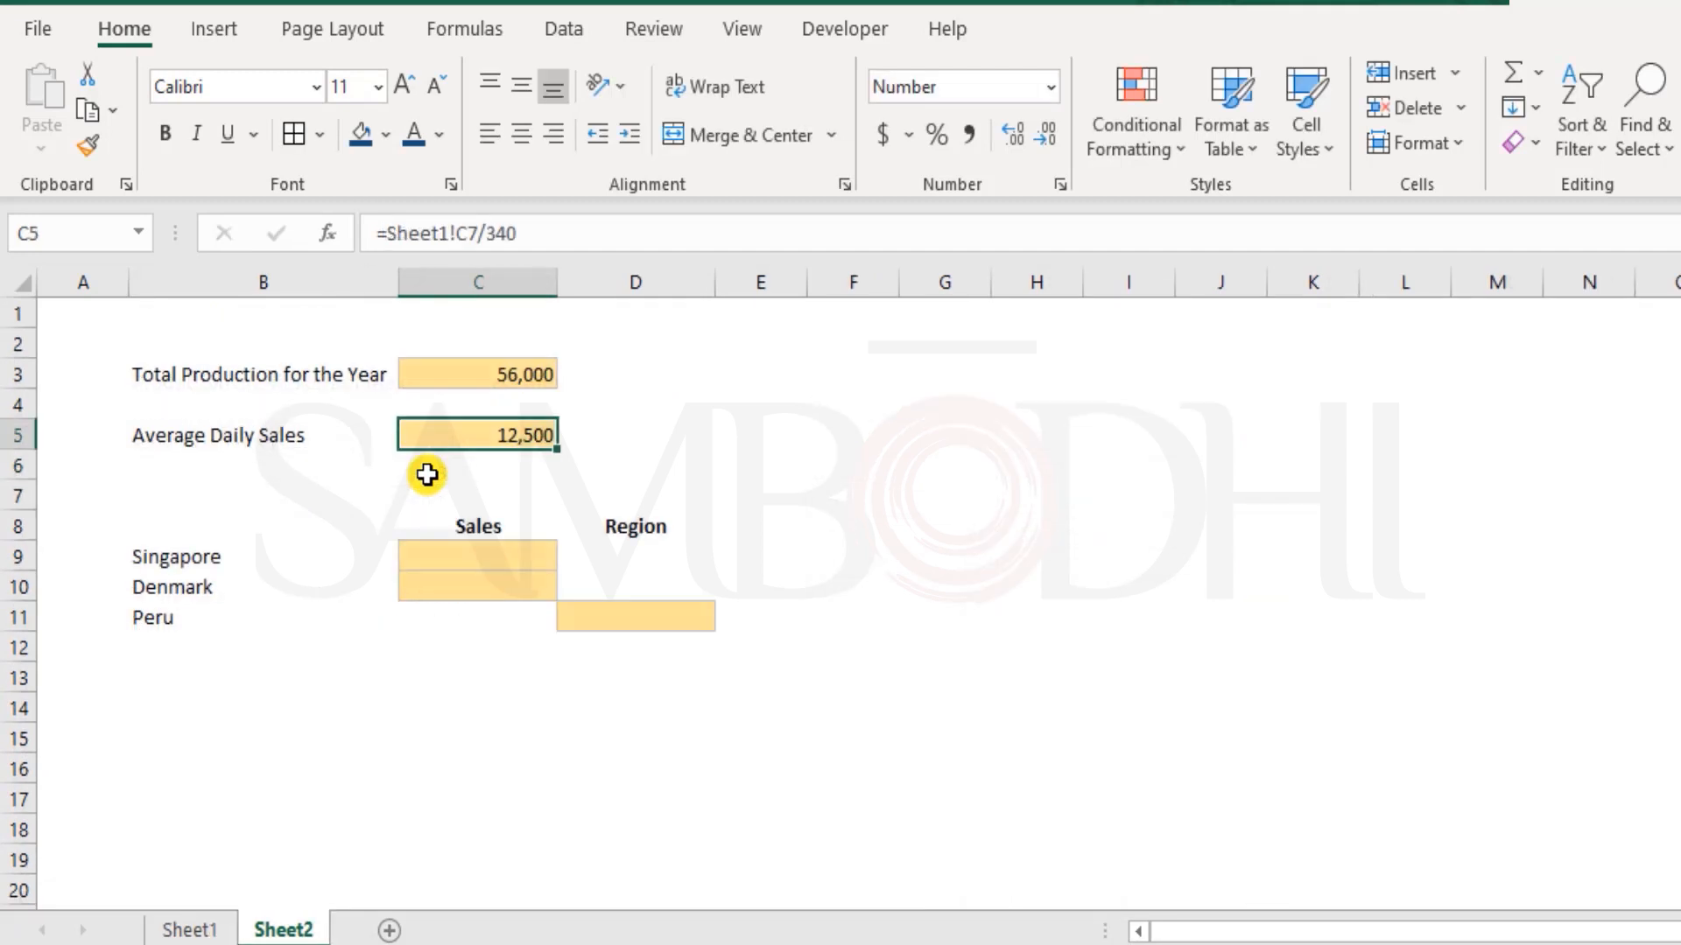
key(F2)
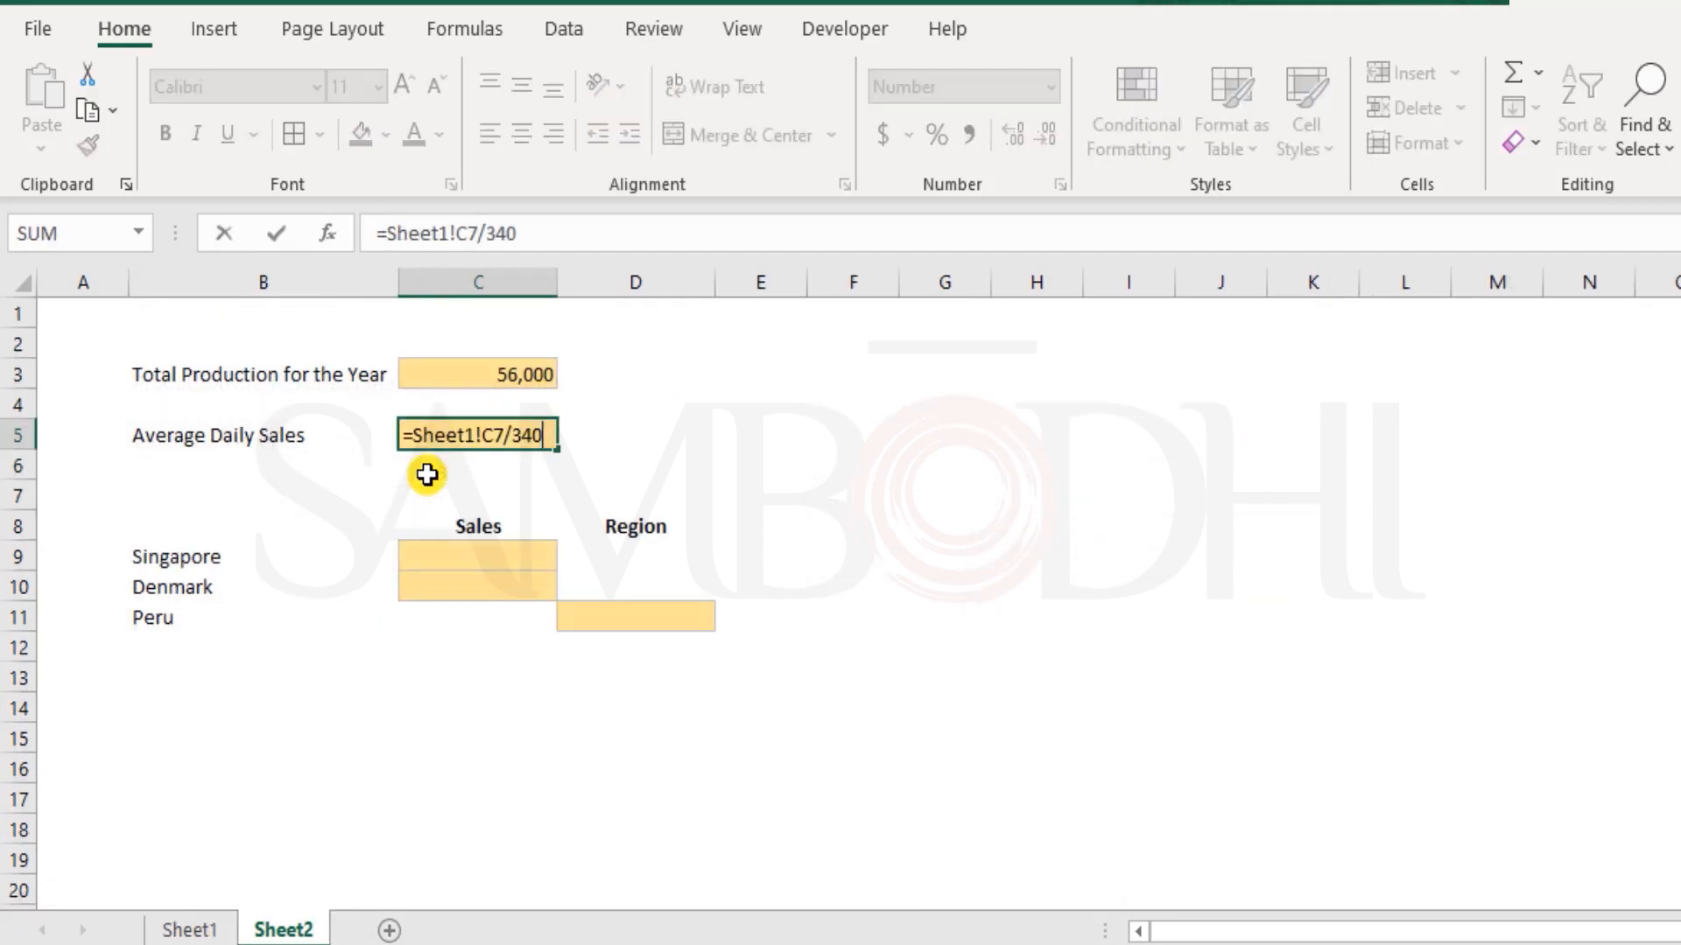
Compare Sheet2's Total Production formula with the Total Annual Production formula on Sheet1, leaving both unchanged
key(Escape)
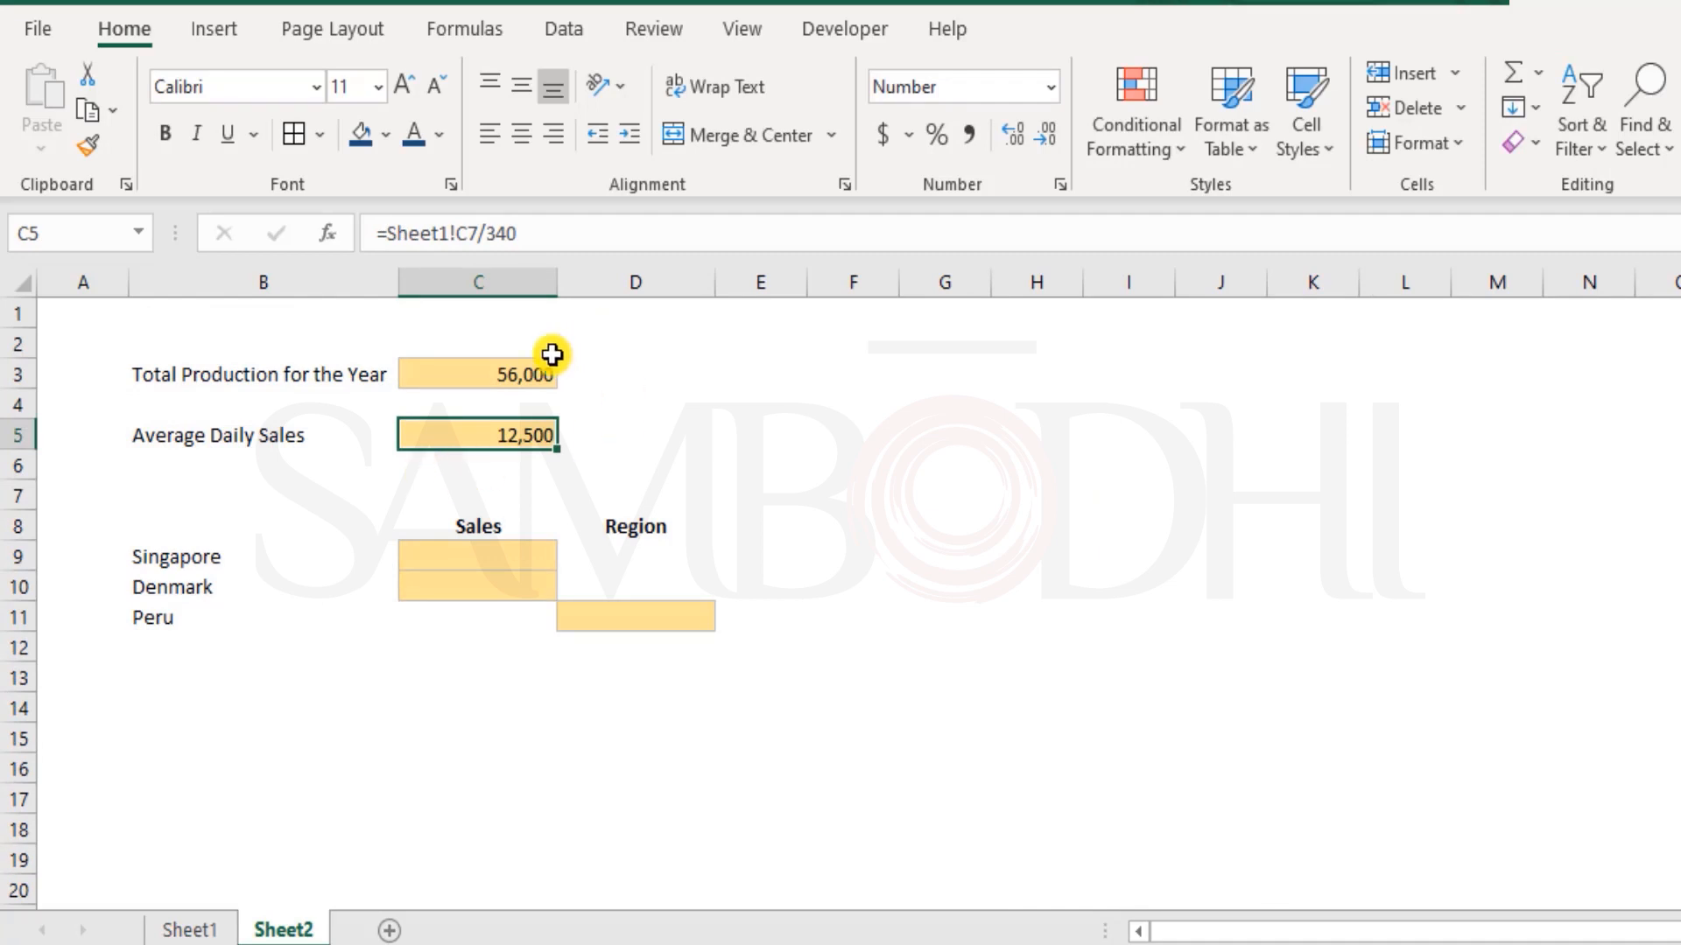
click(500, 374)
double_click(500, 375)
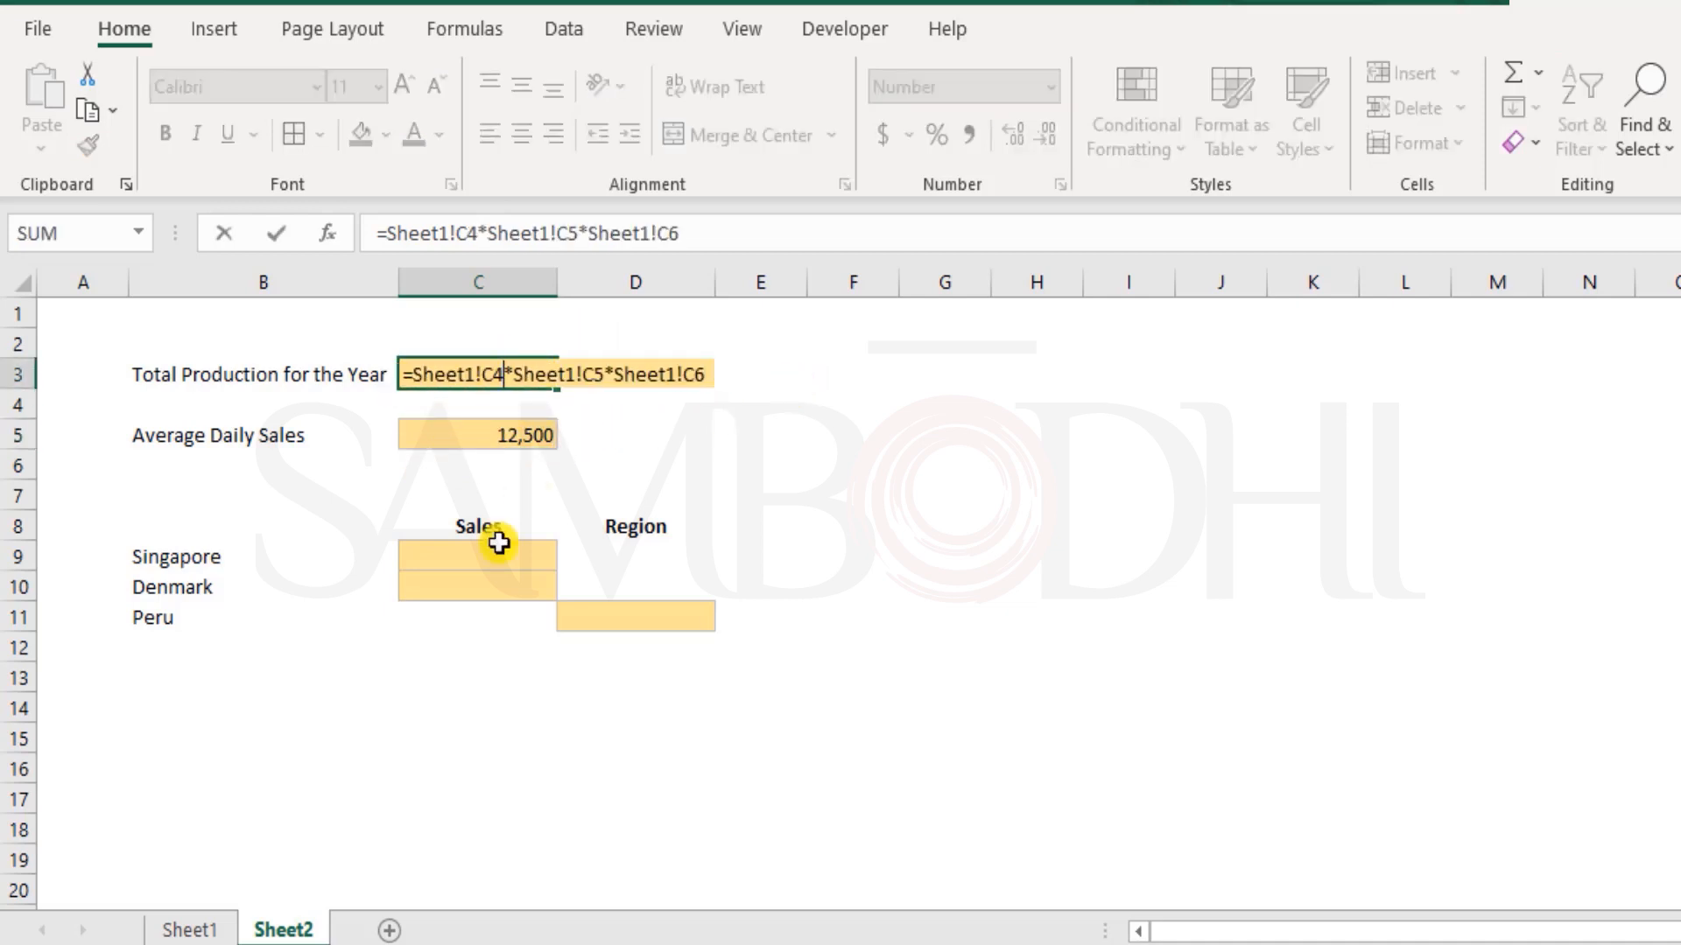
key(Escape)
click(208, 932)
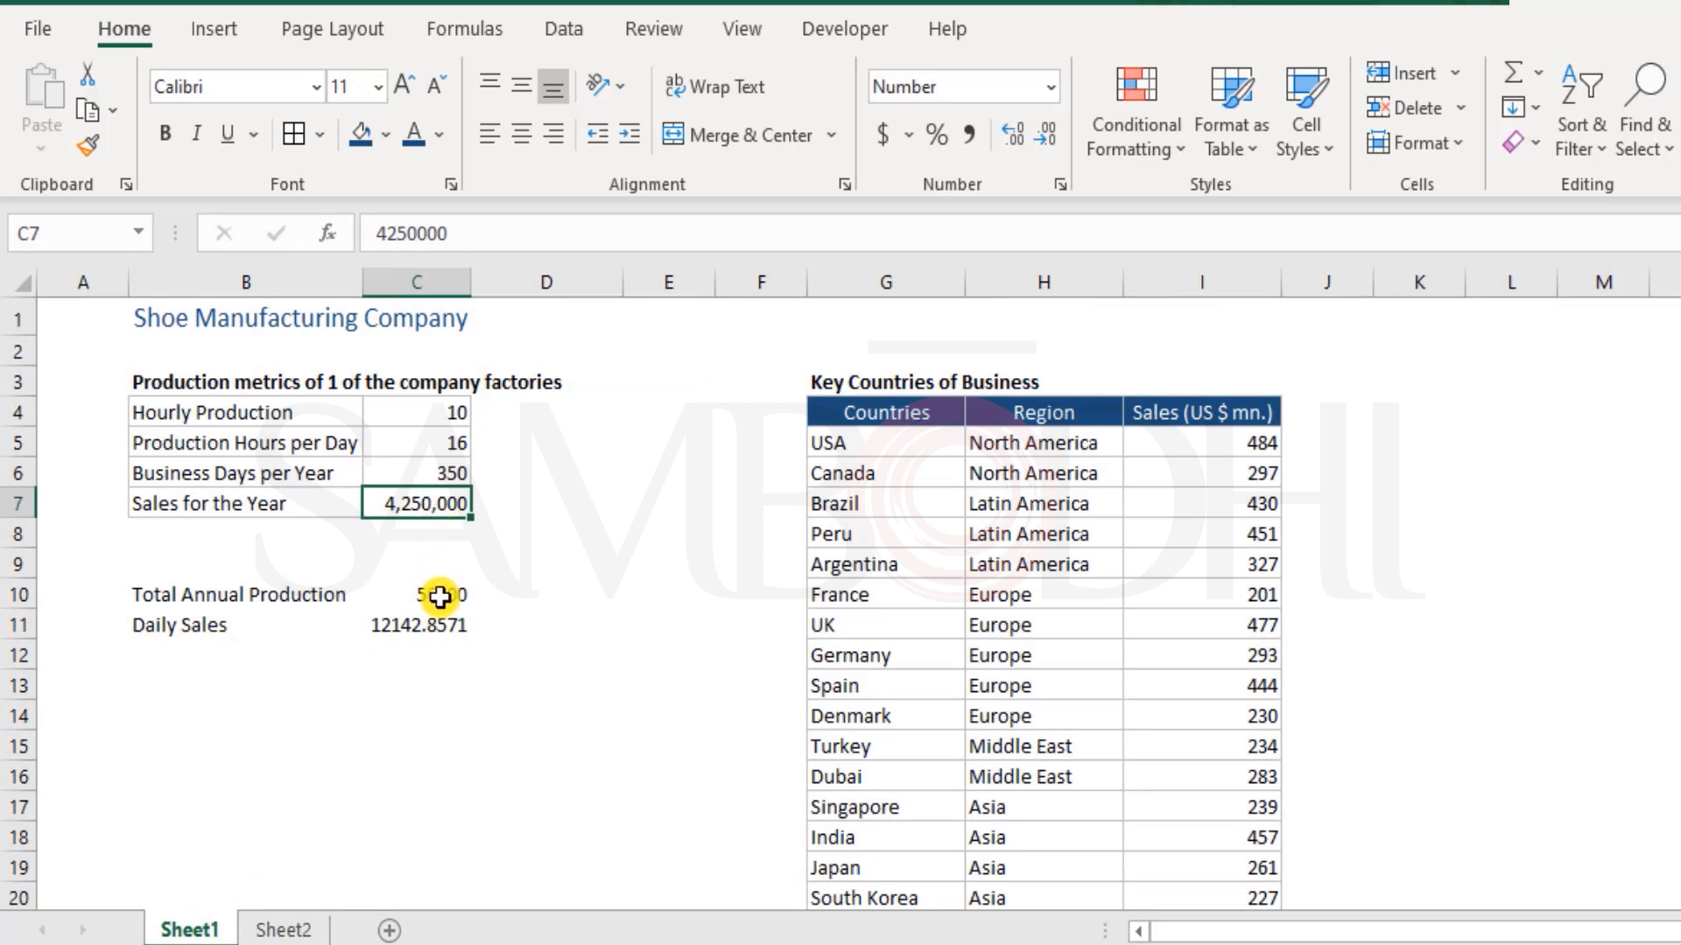
double_click(440, 596)
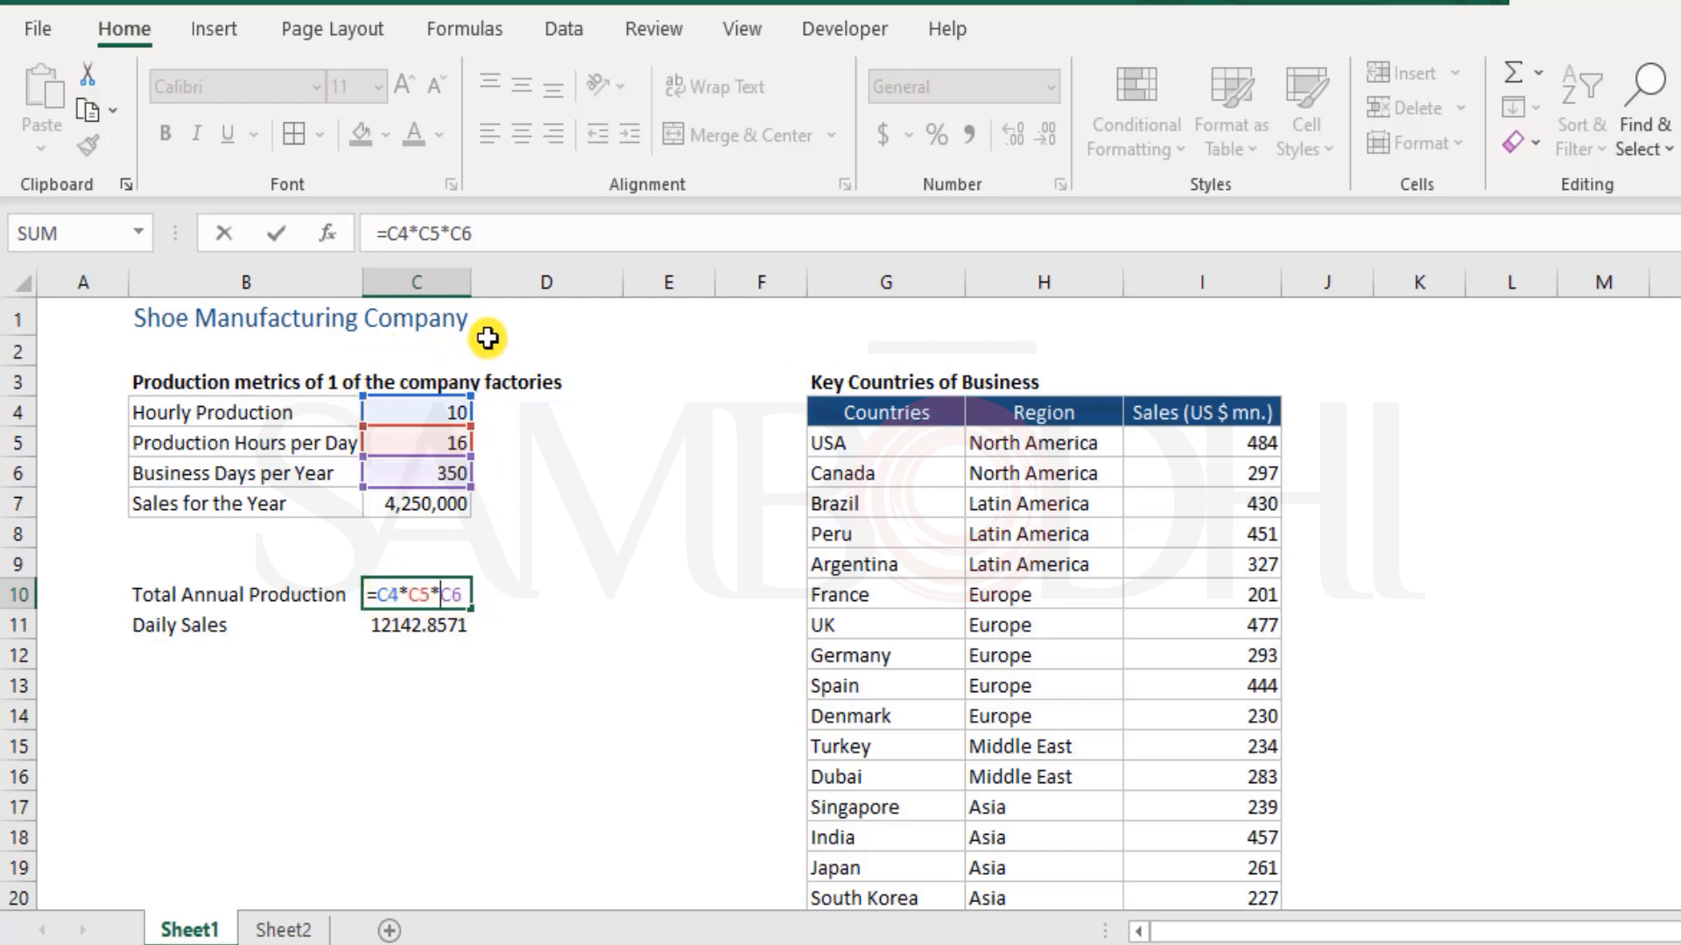
key(ctrl+Return)
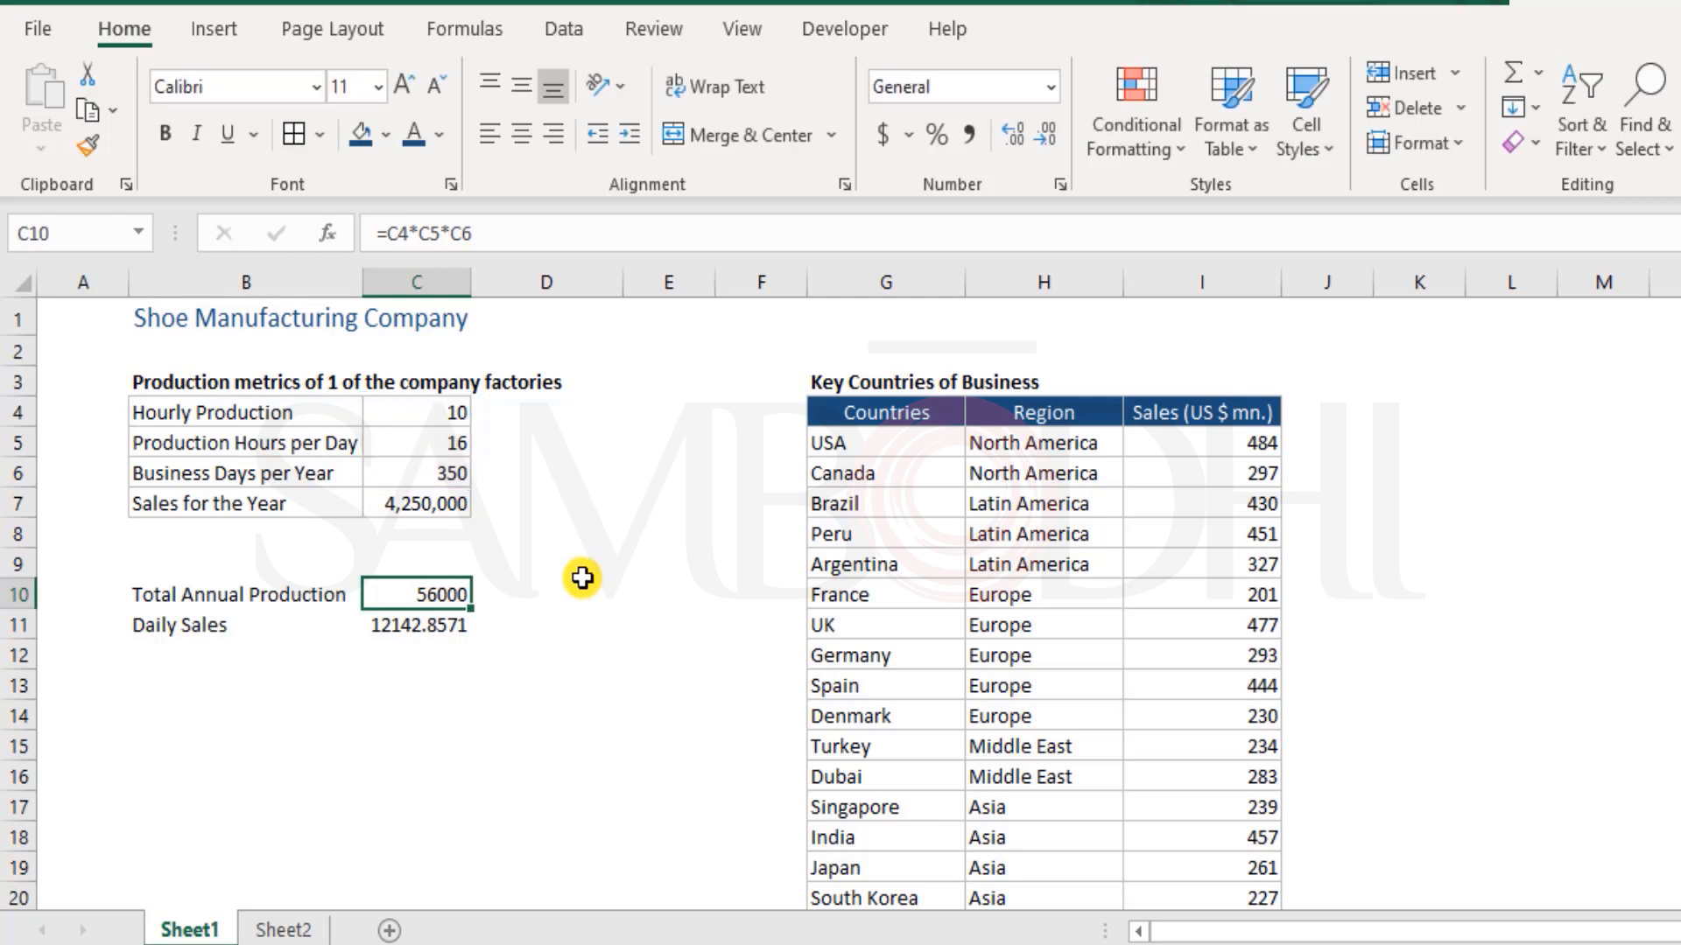
Enter the formula =C4*C5*C6 in cell D85 of Sheet1, far below the production metrics
scroll(591, 604, down, 15)
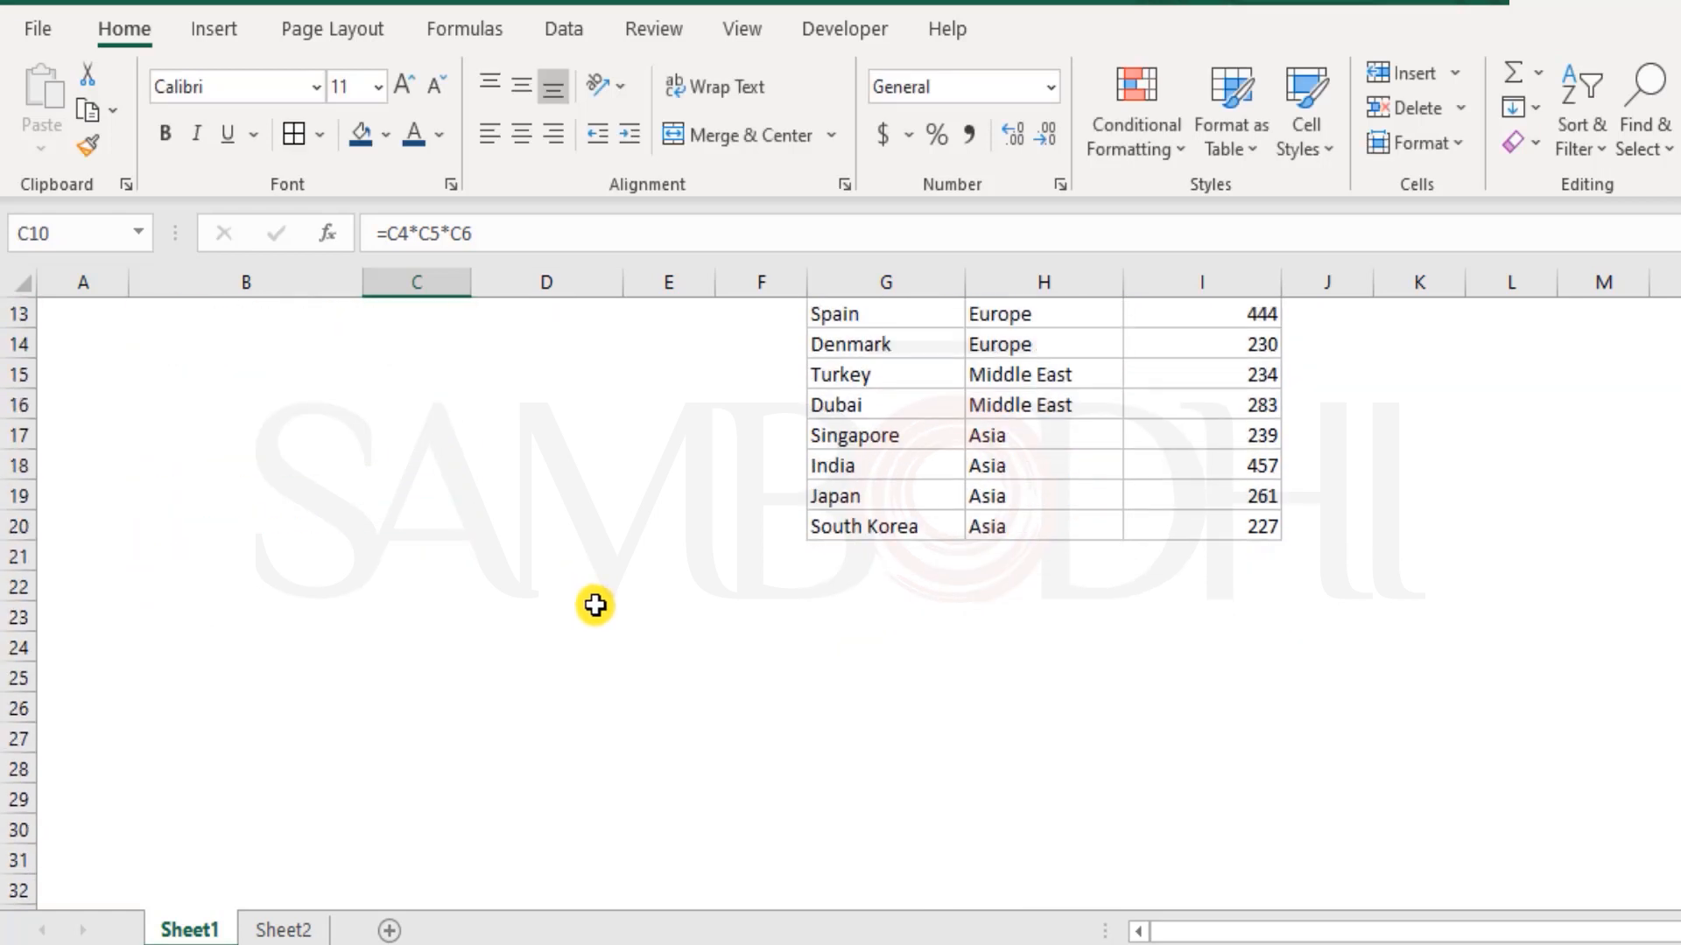
scroll(586, 682, down, 6)
click(604, 769)
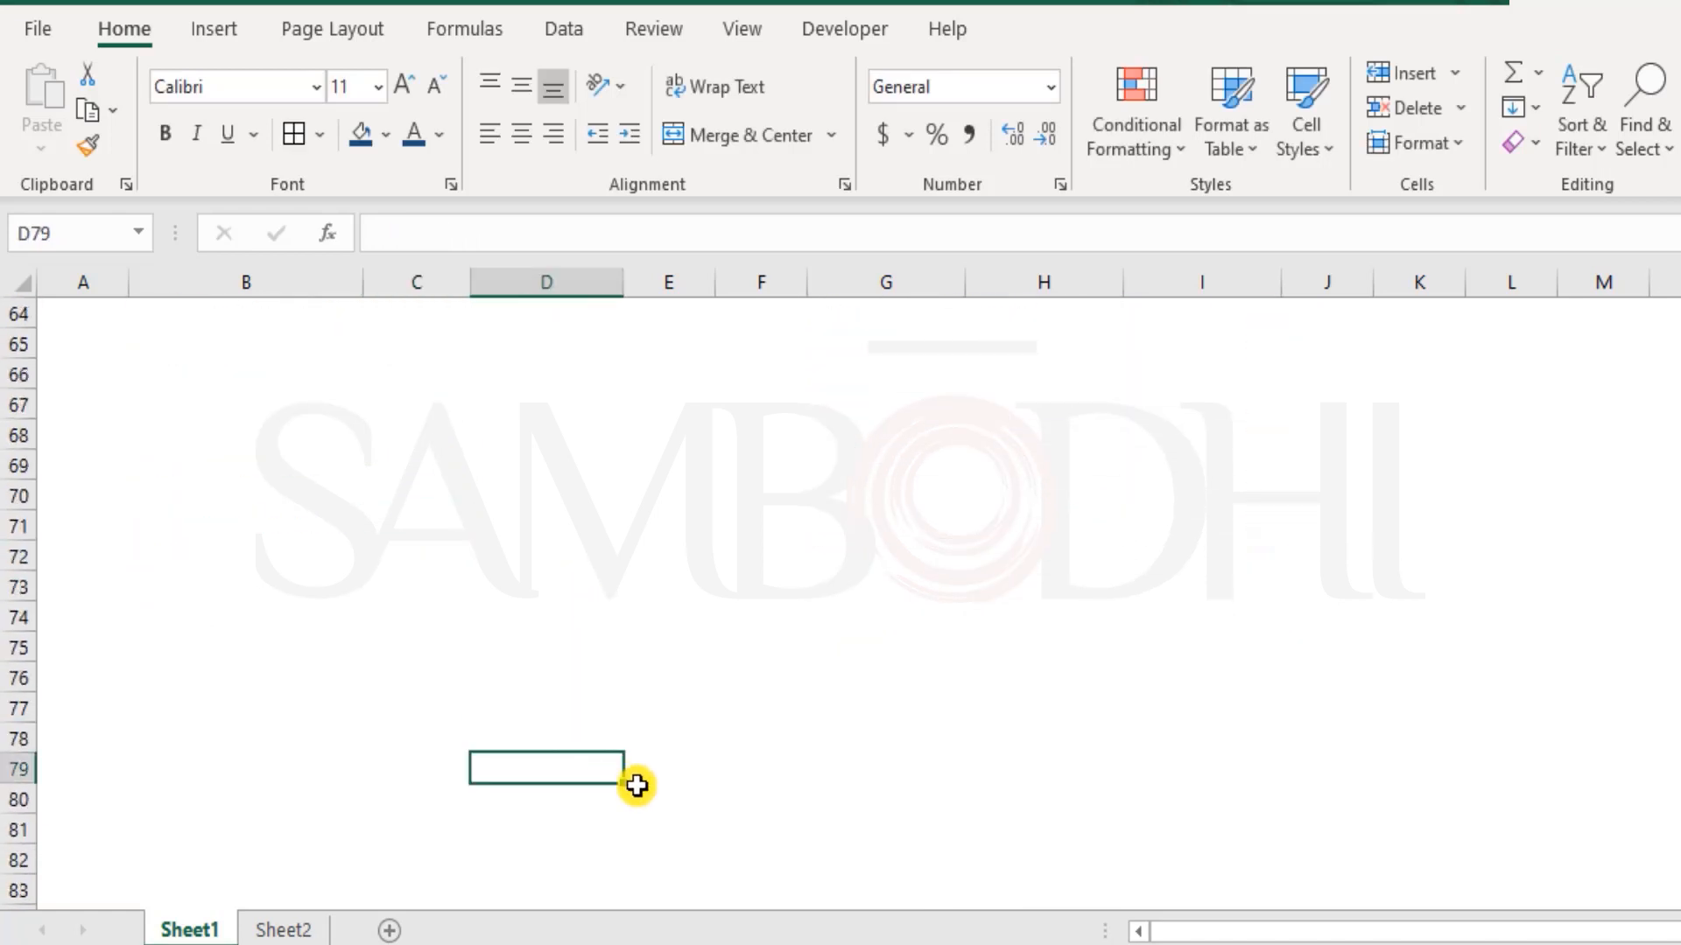
scroll(656, 762, down, 5)
click(540, 498)
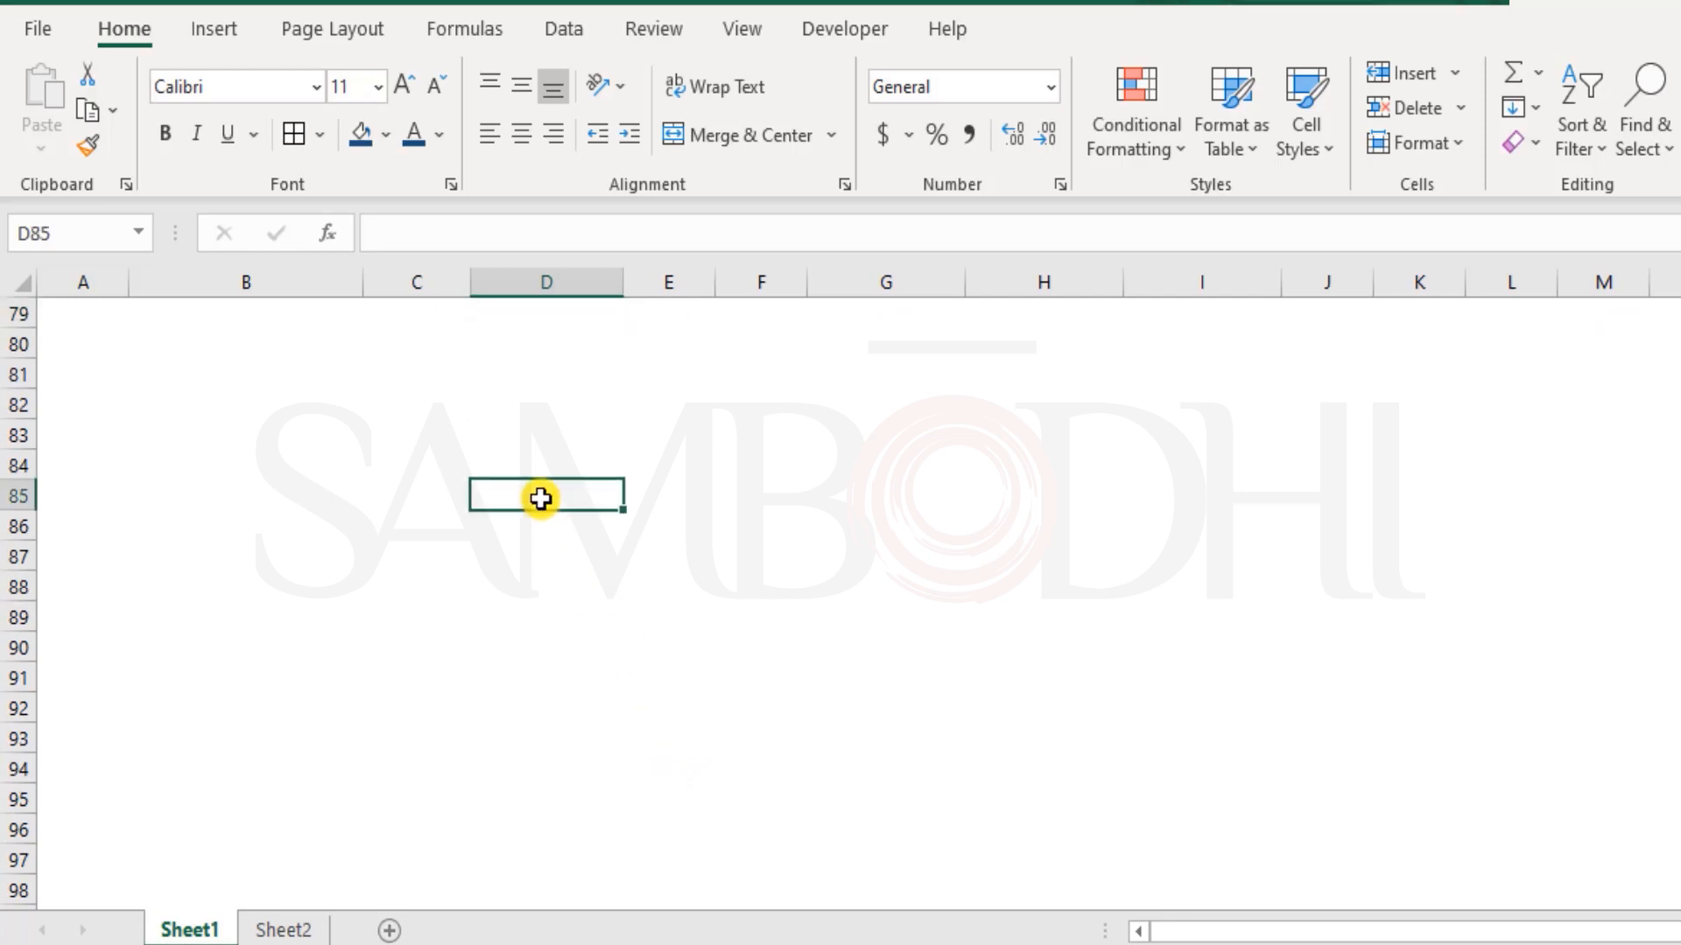
text(C4*C5*)
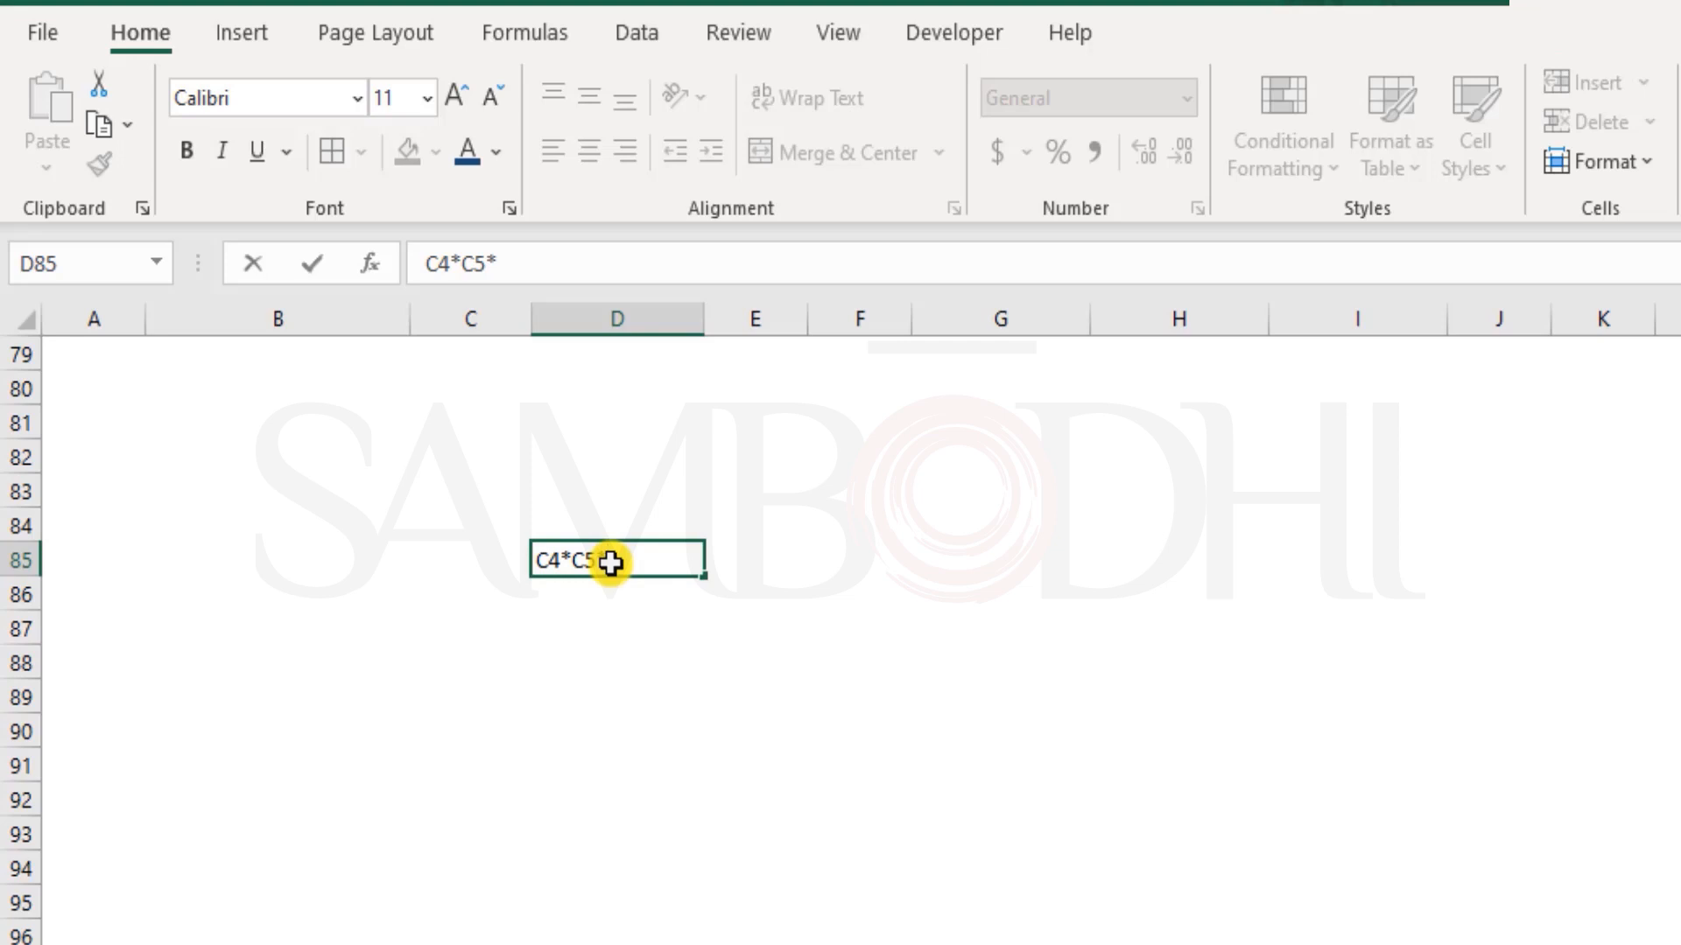
key(Return)
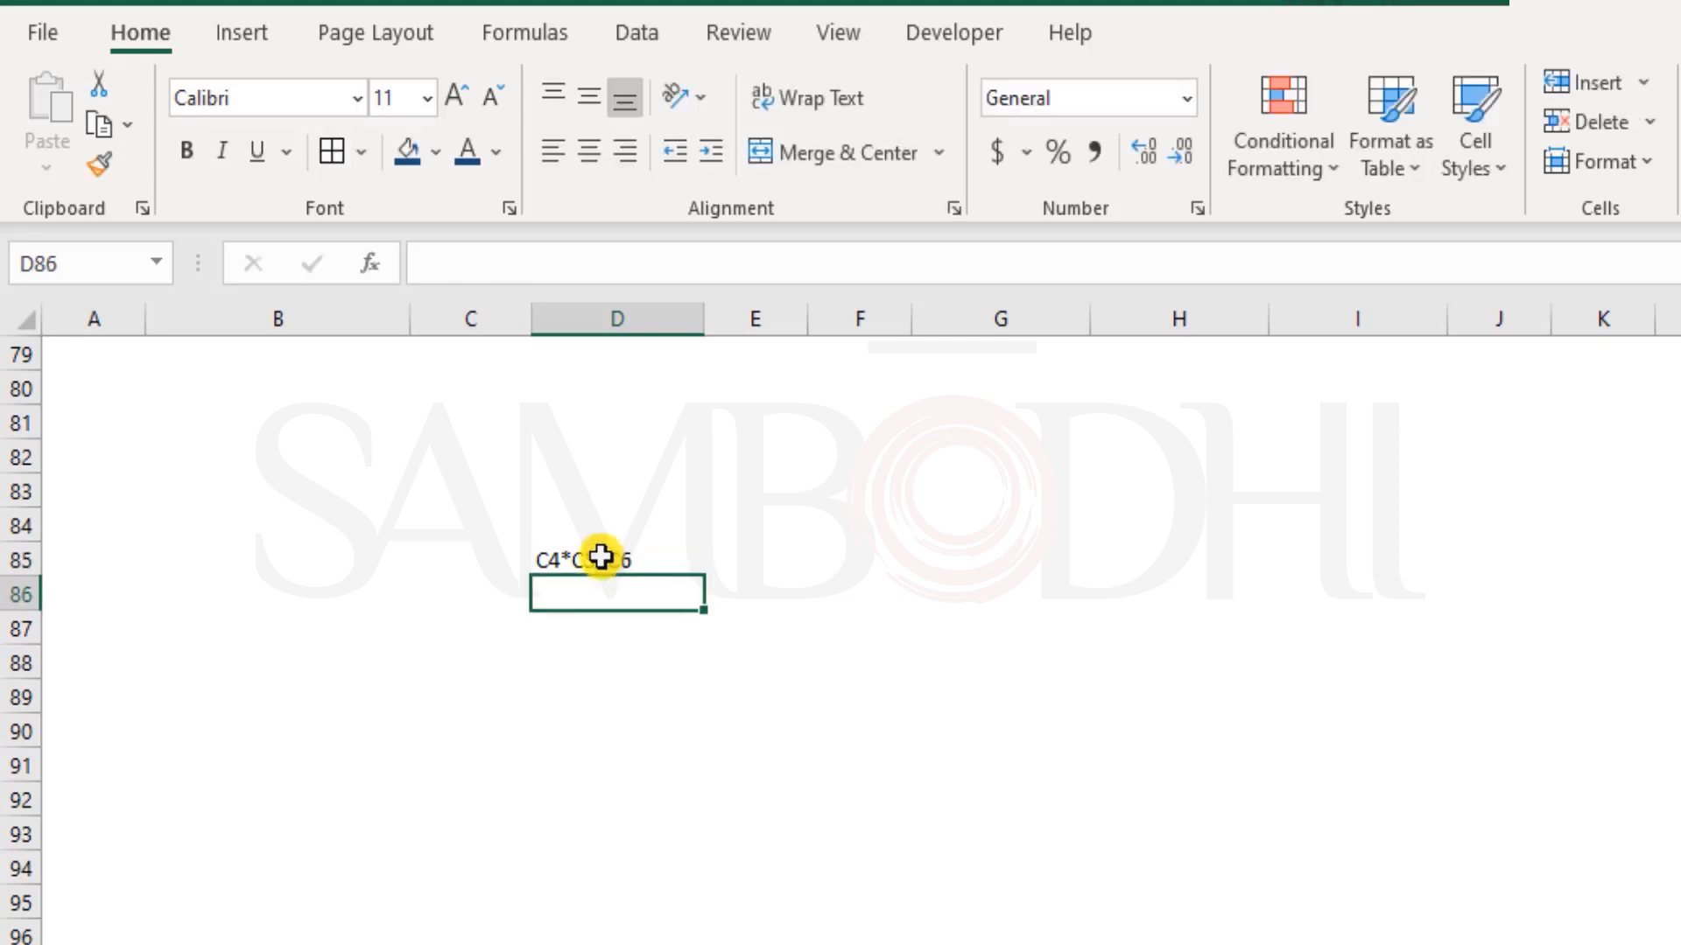
double_click(548, 561)
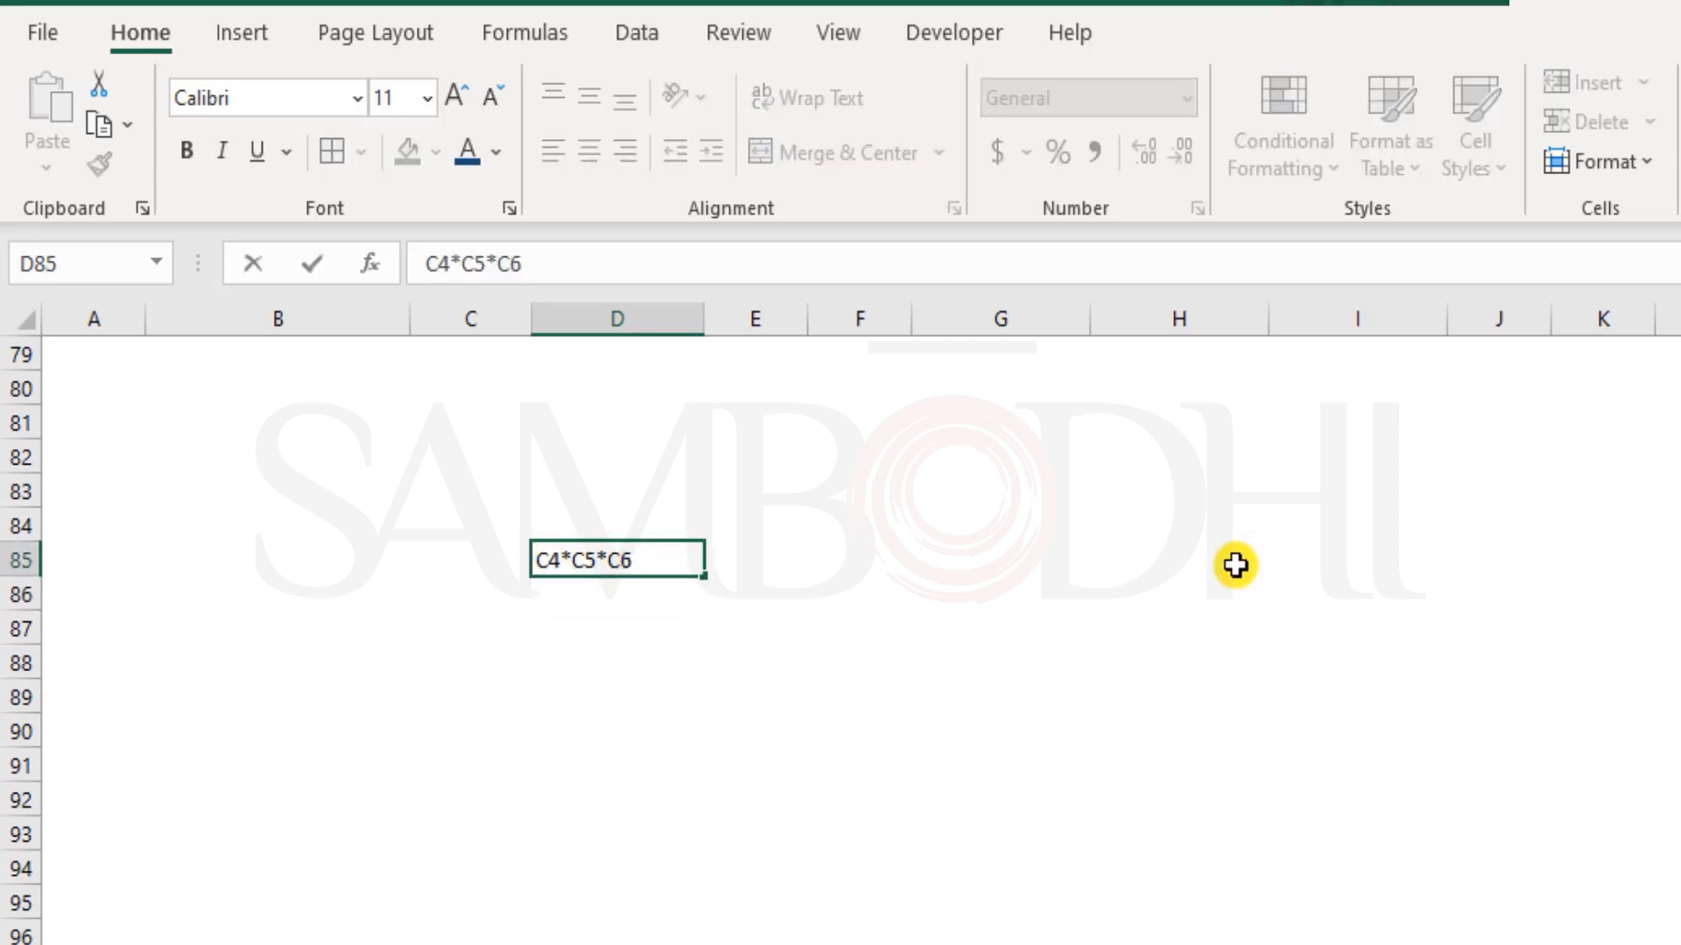
text(=)
key(Return)
Label the calculation by entering Annual Production in cell C85
click(483, 558)
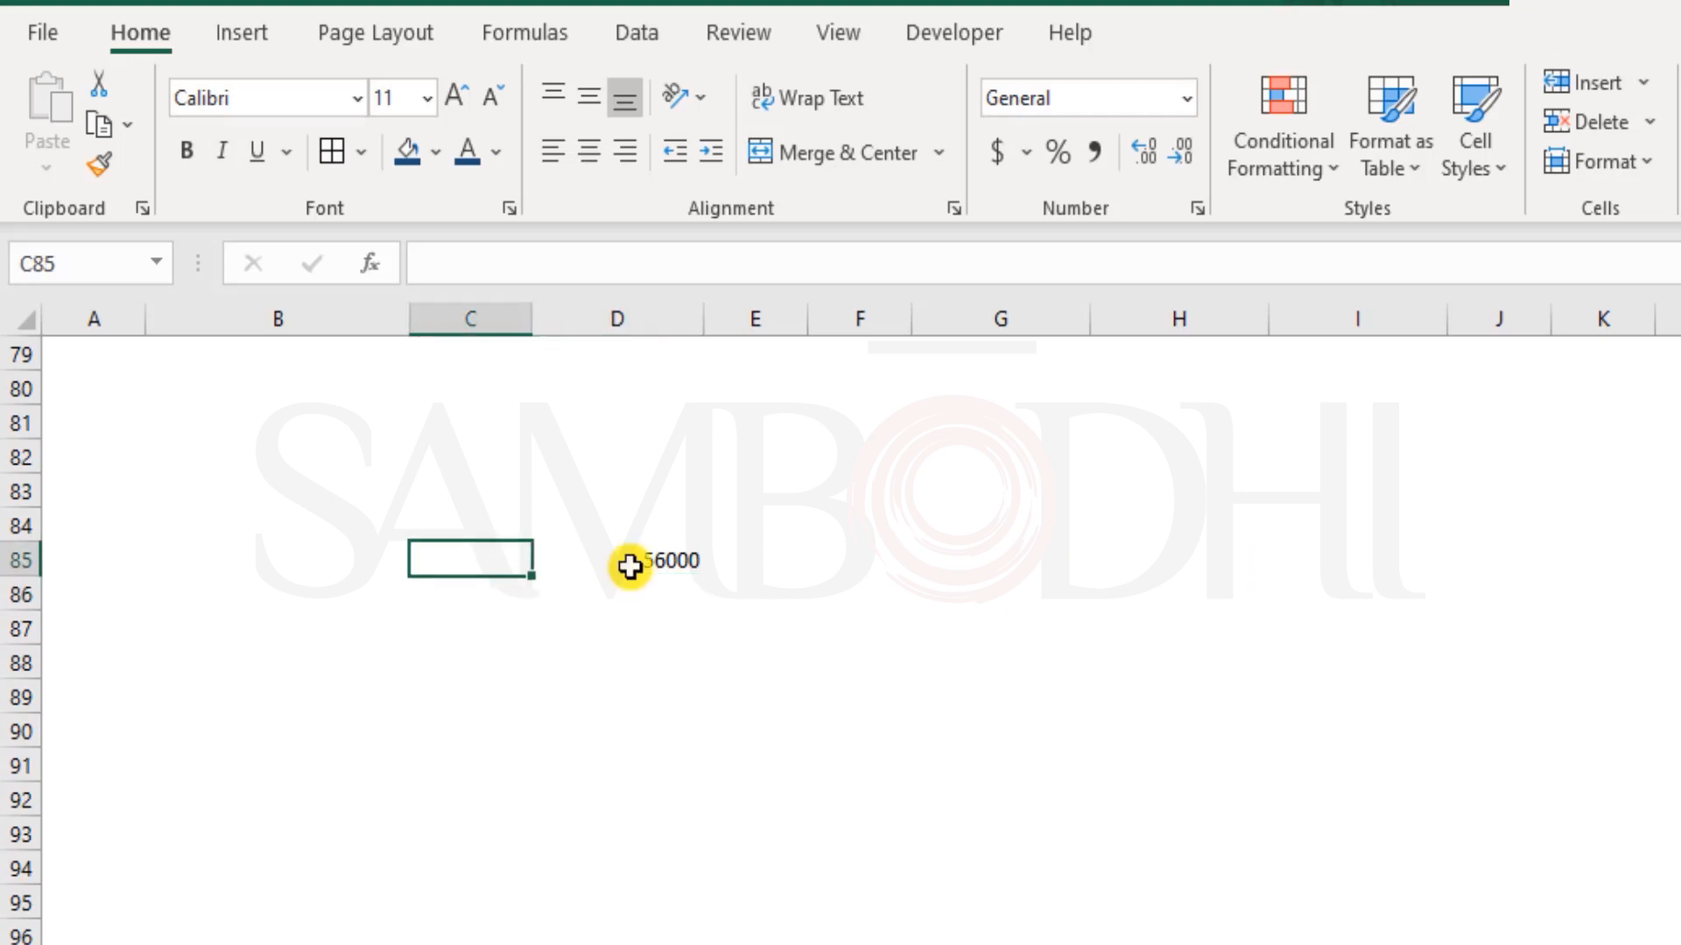
text(T)
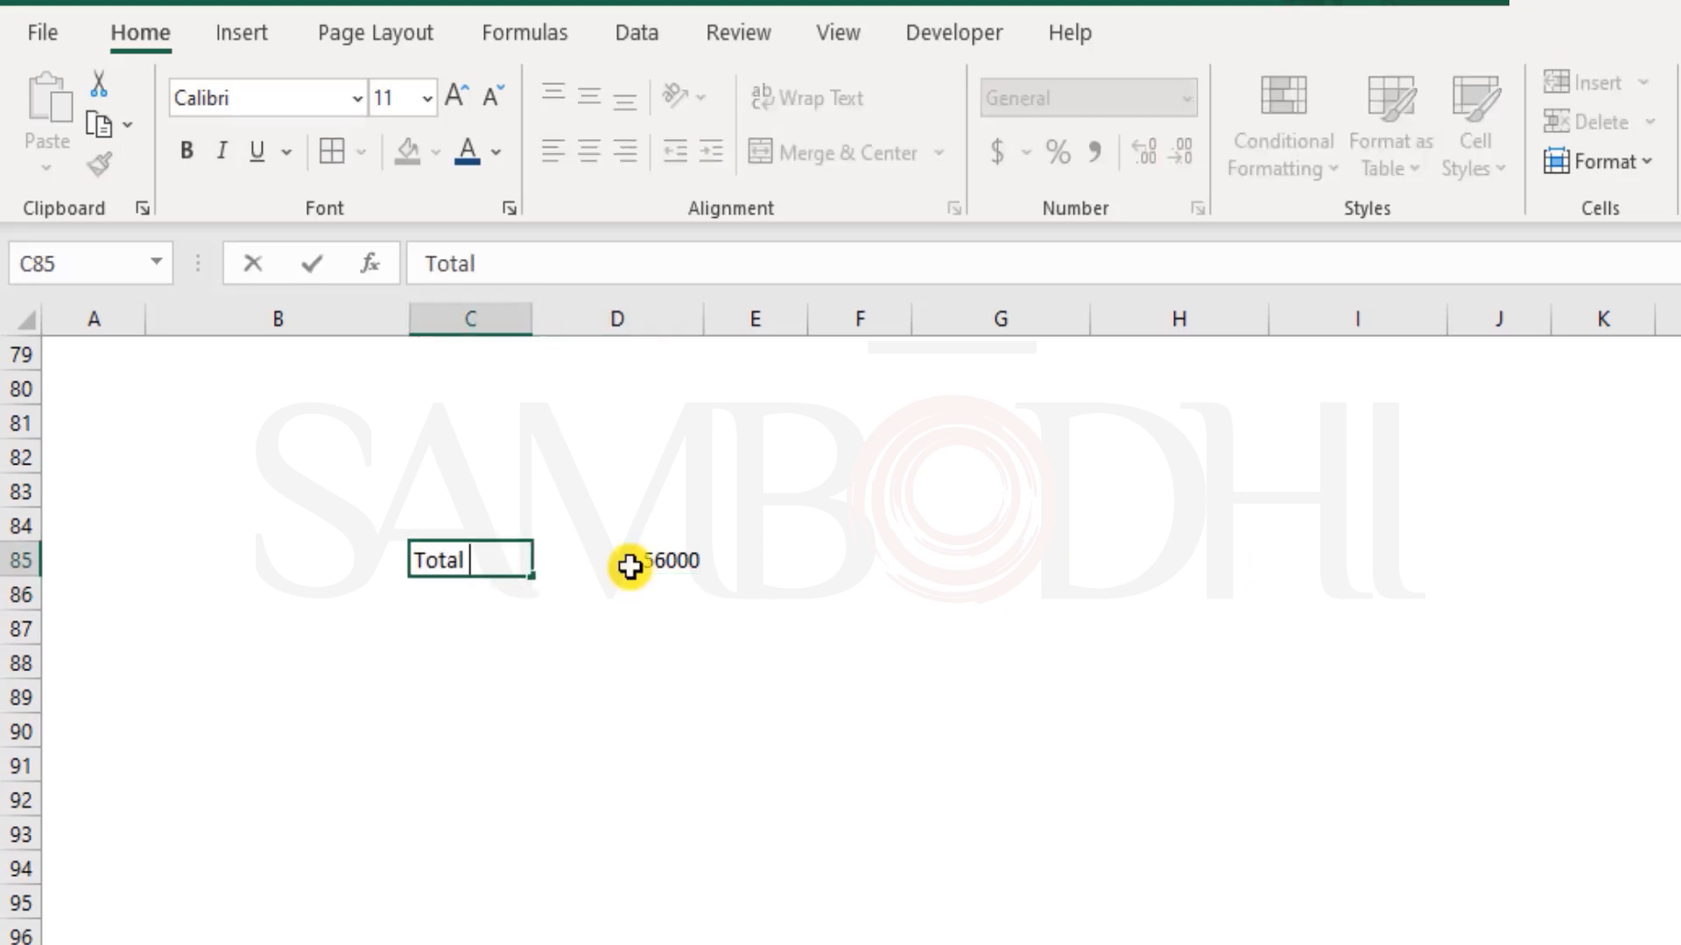
text(ota)
key(BackSpace)
key(BackSpace)
key(BackSpace)
text(Annual P)
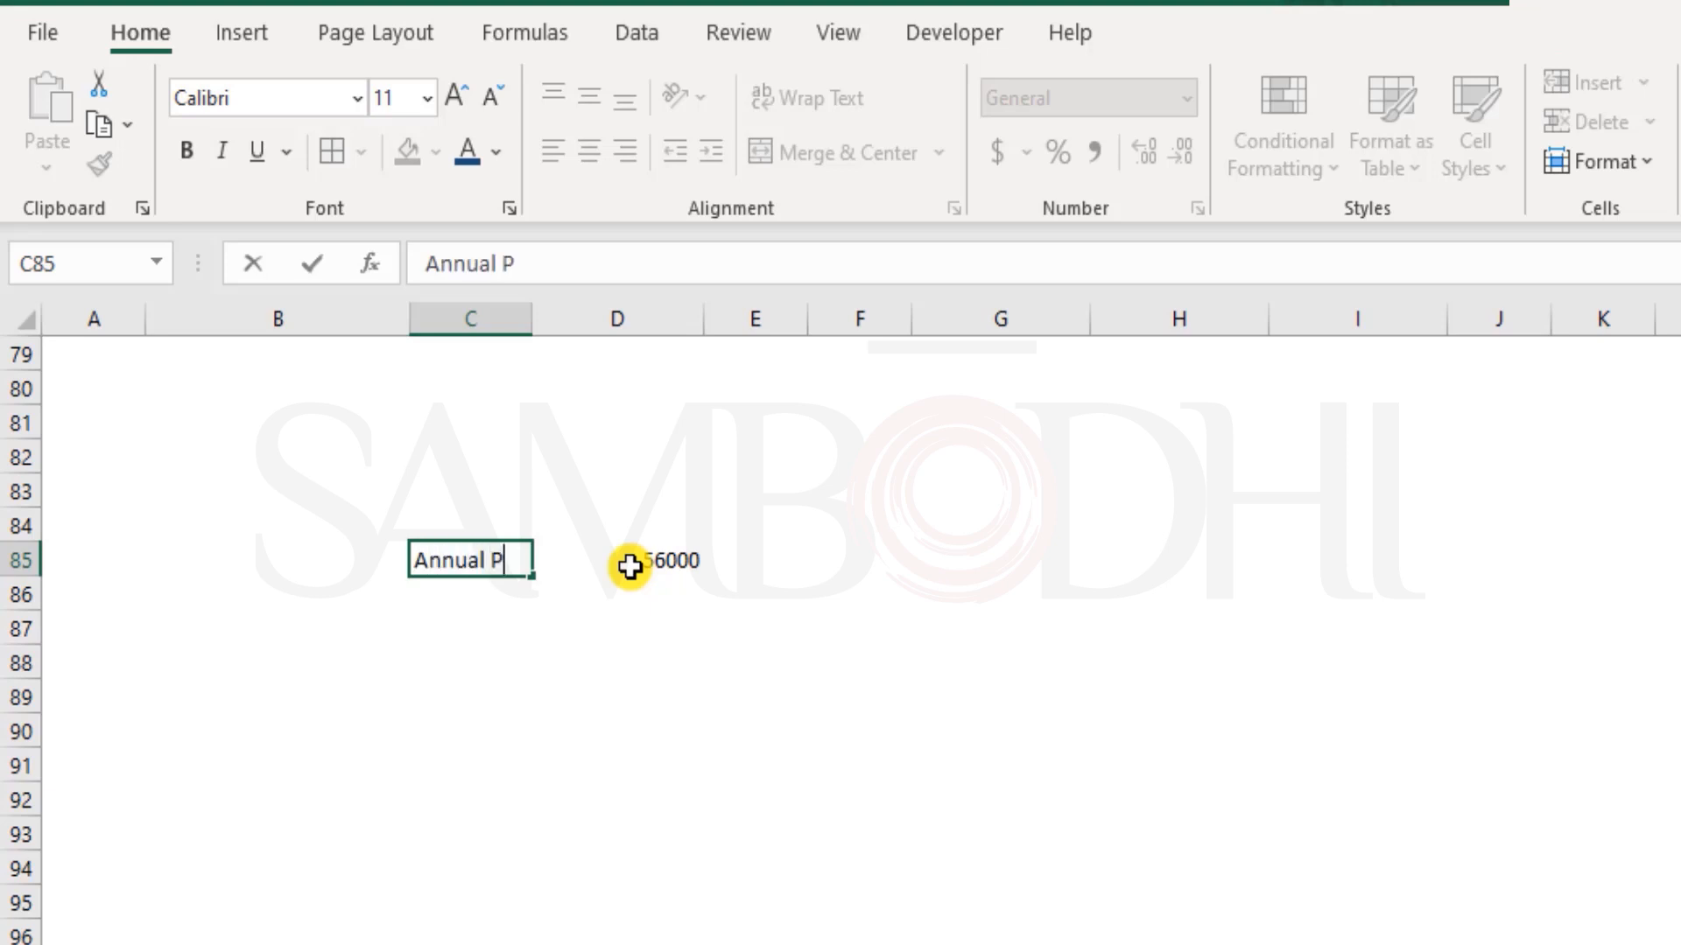
text(roduction)
key(Return)
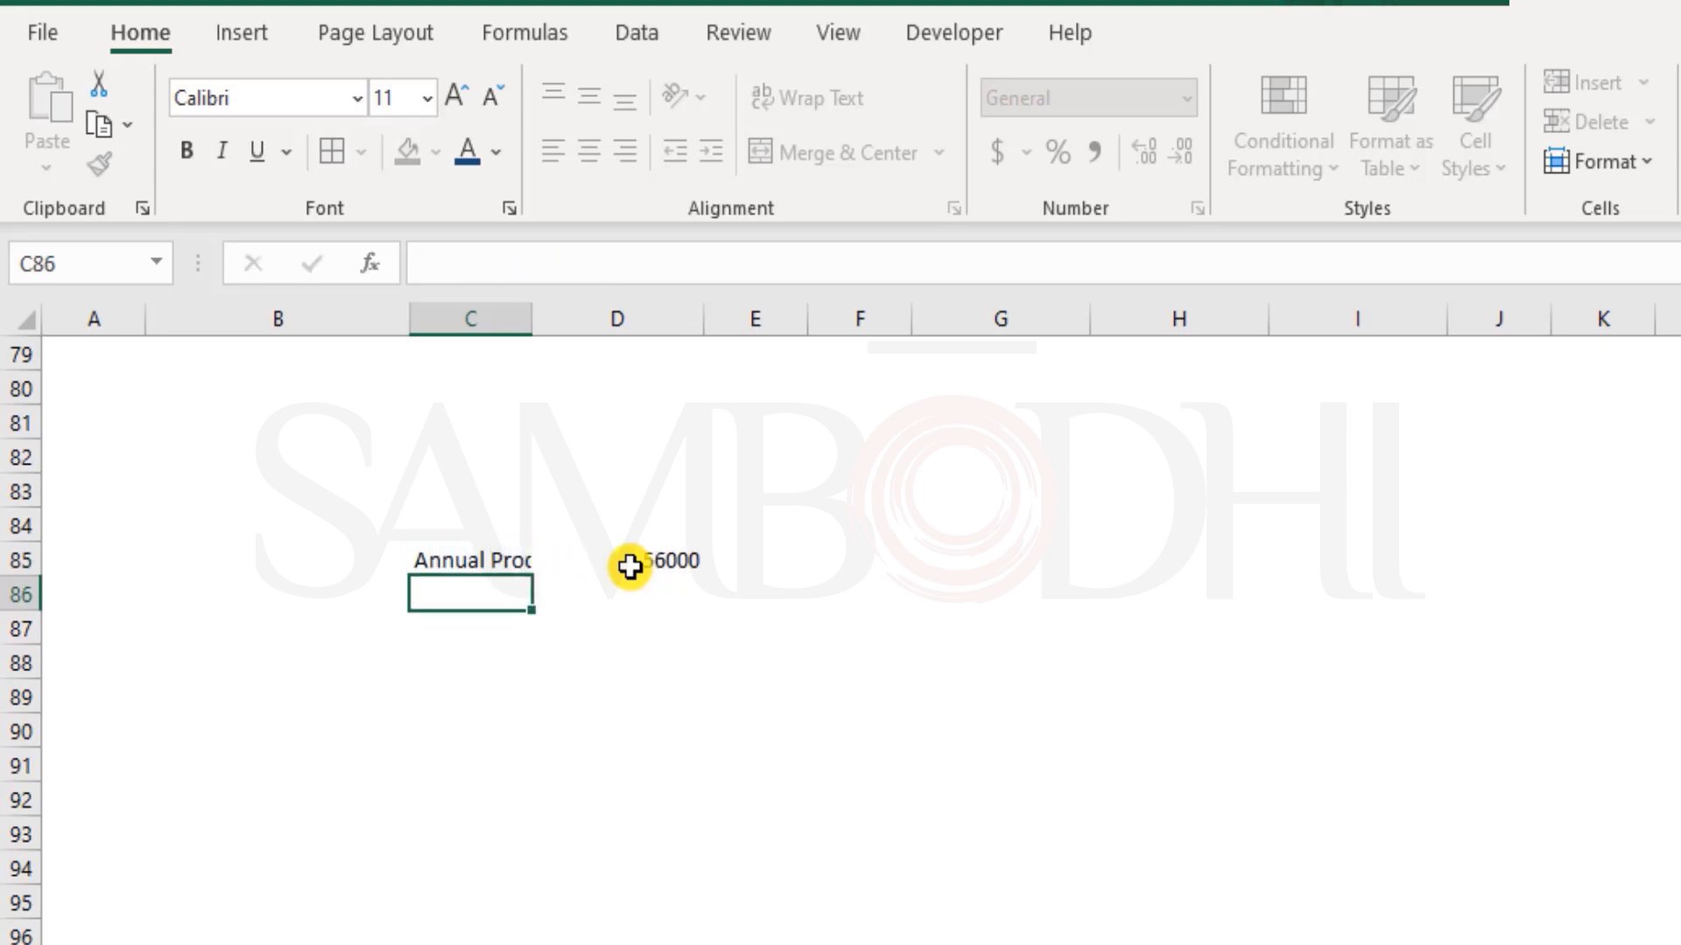
Examine the formula in D85 beside its label and relate its references to the production metrics at the start of Sheet1
click(646, 564)
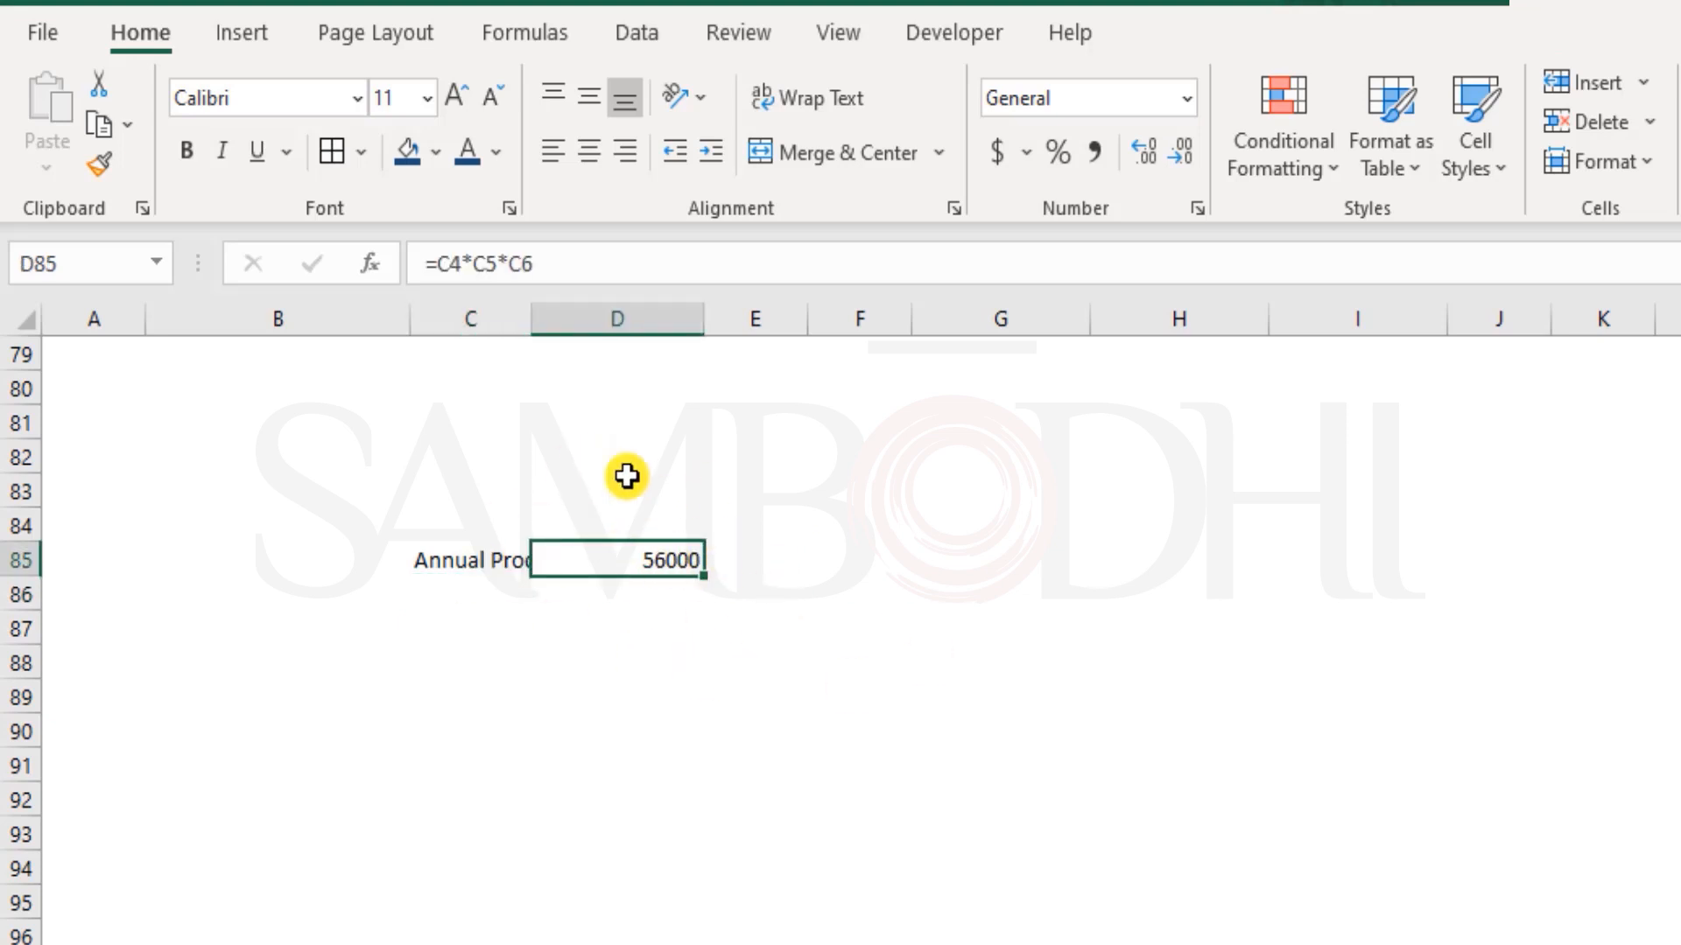
click(463, 552)
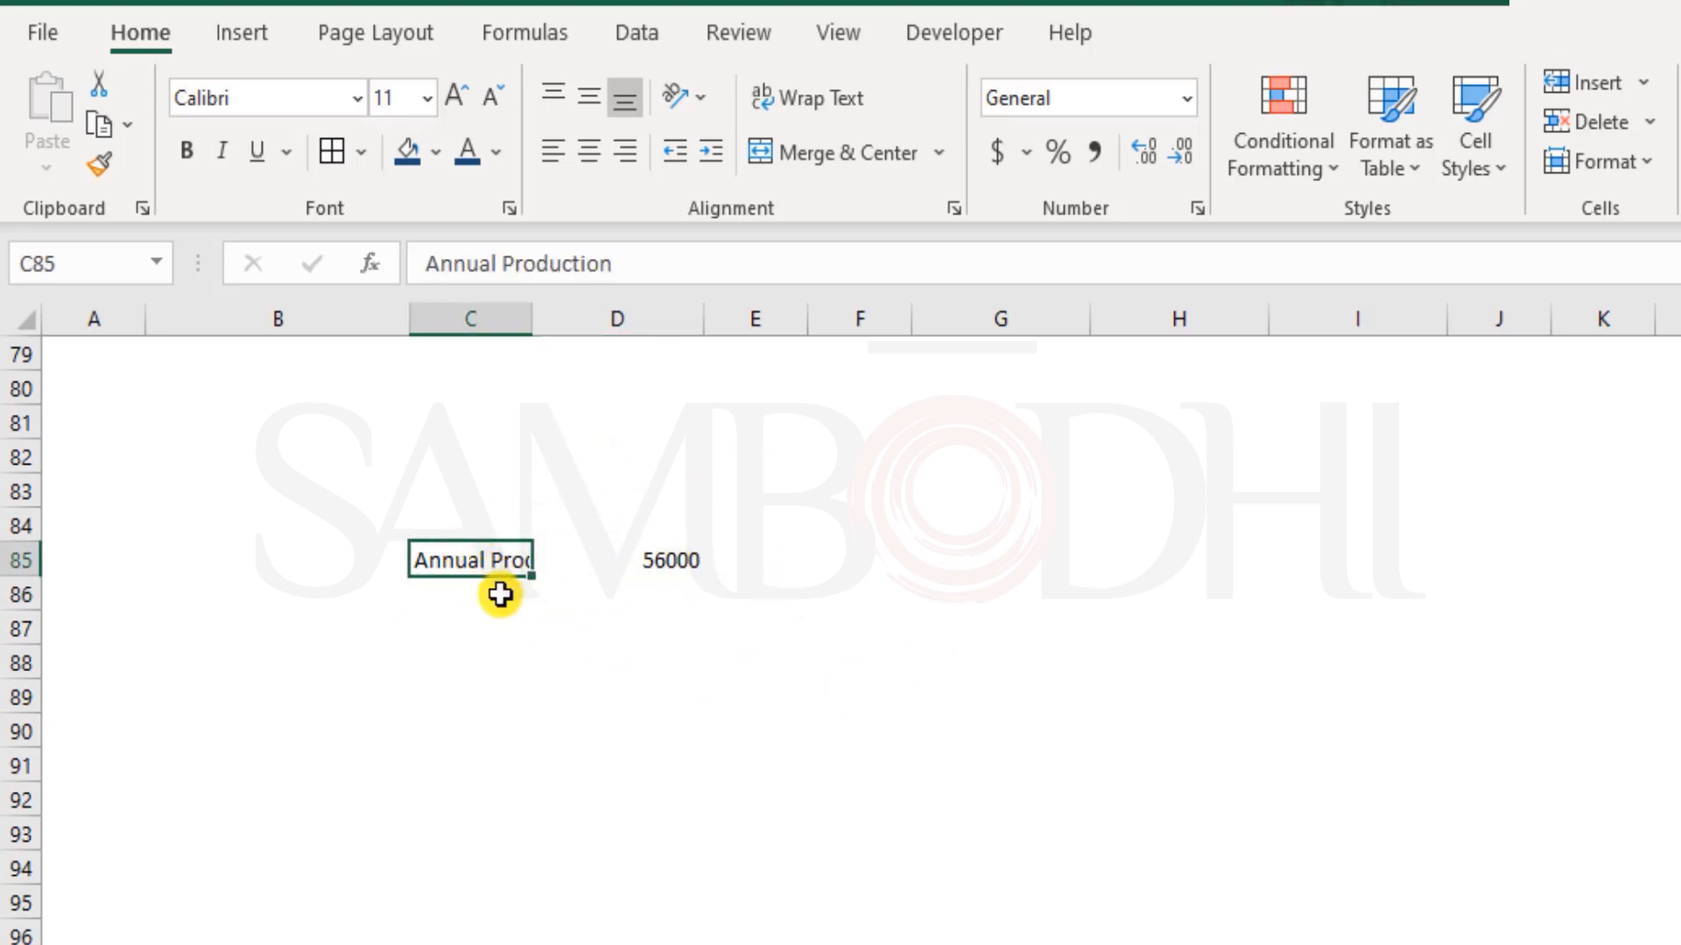
click(652, 558)
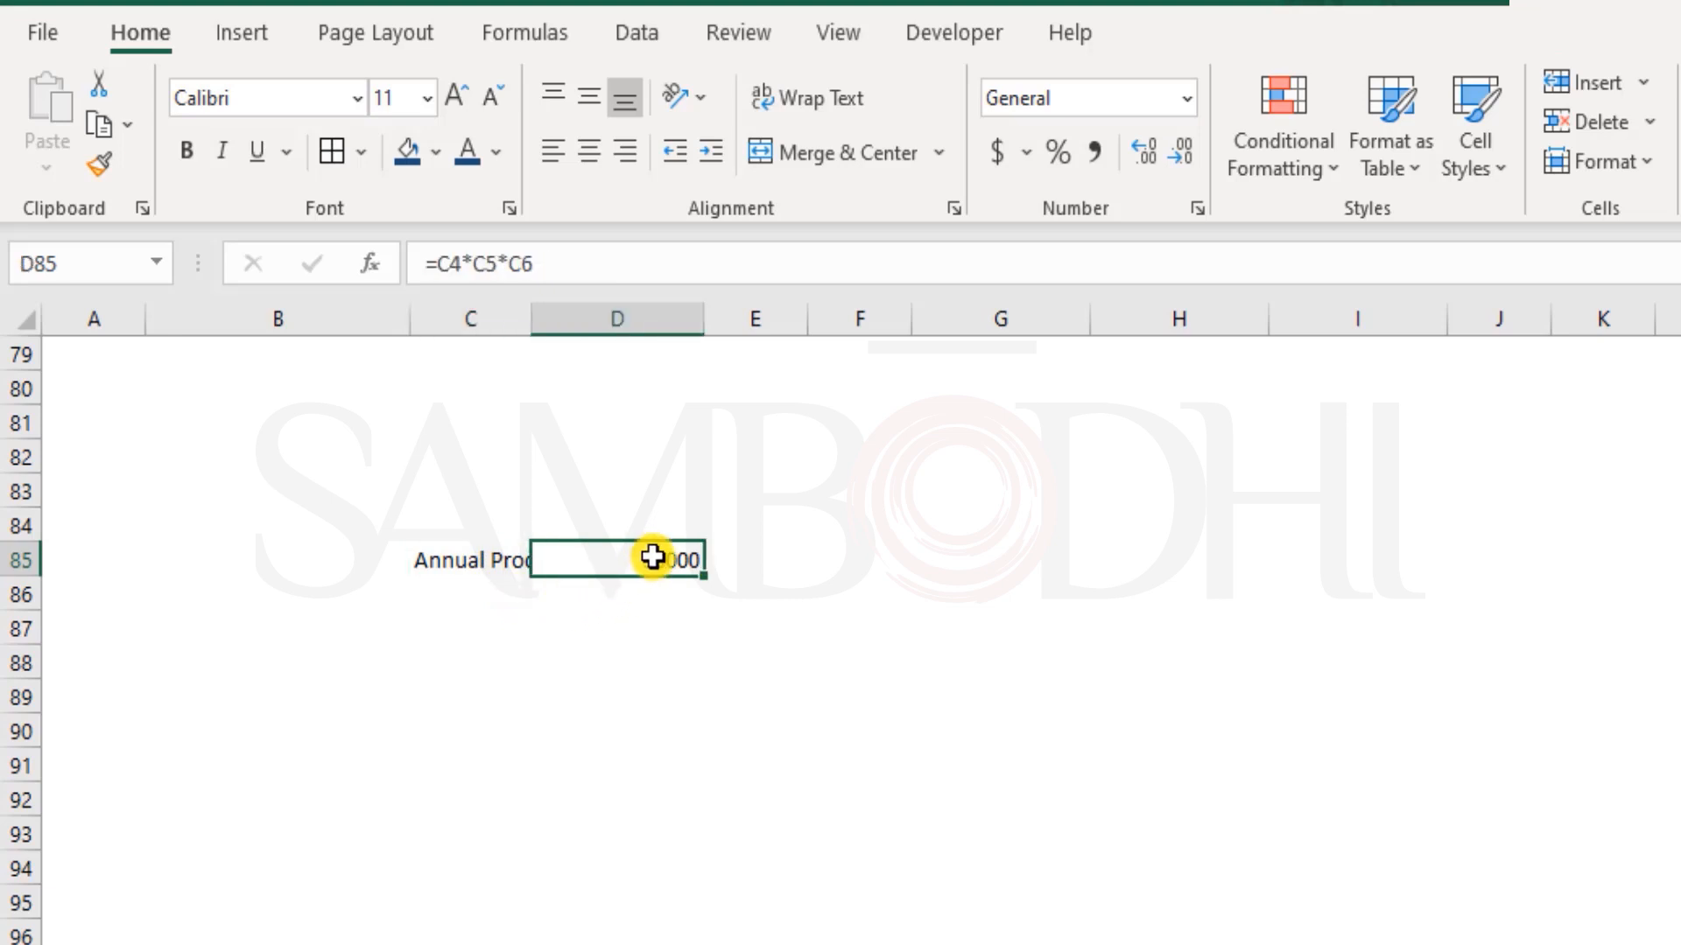
scroll(836, 770, up, 3)
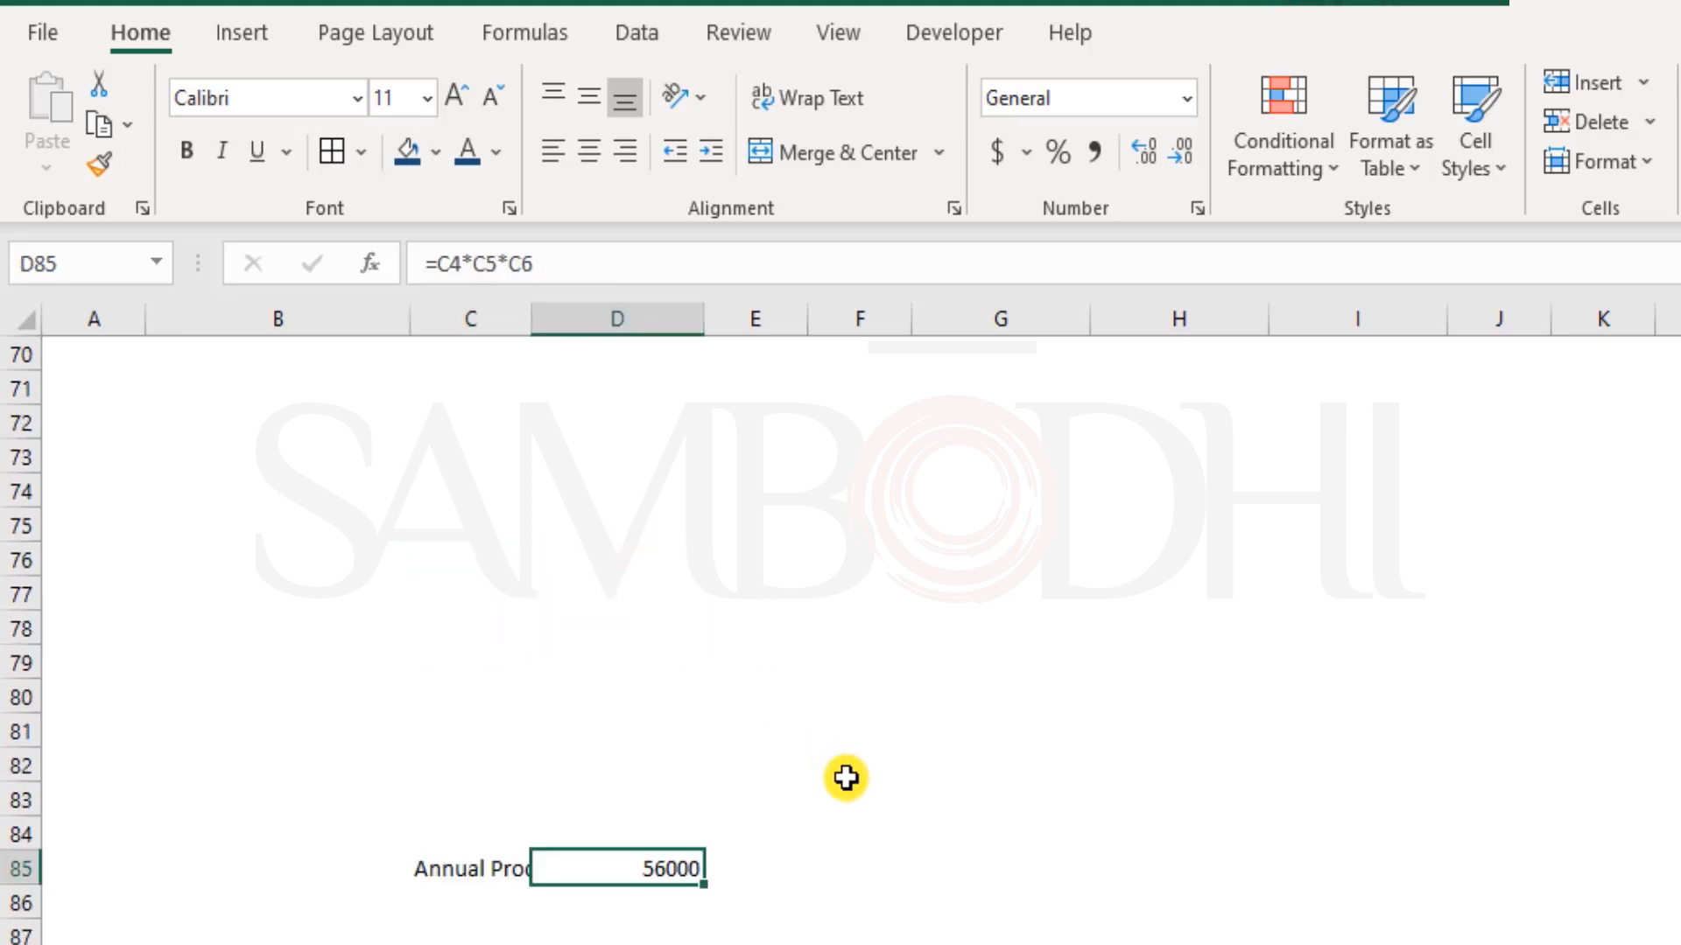
scroll(829, 782, up, 20)
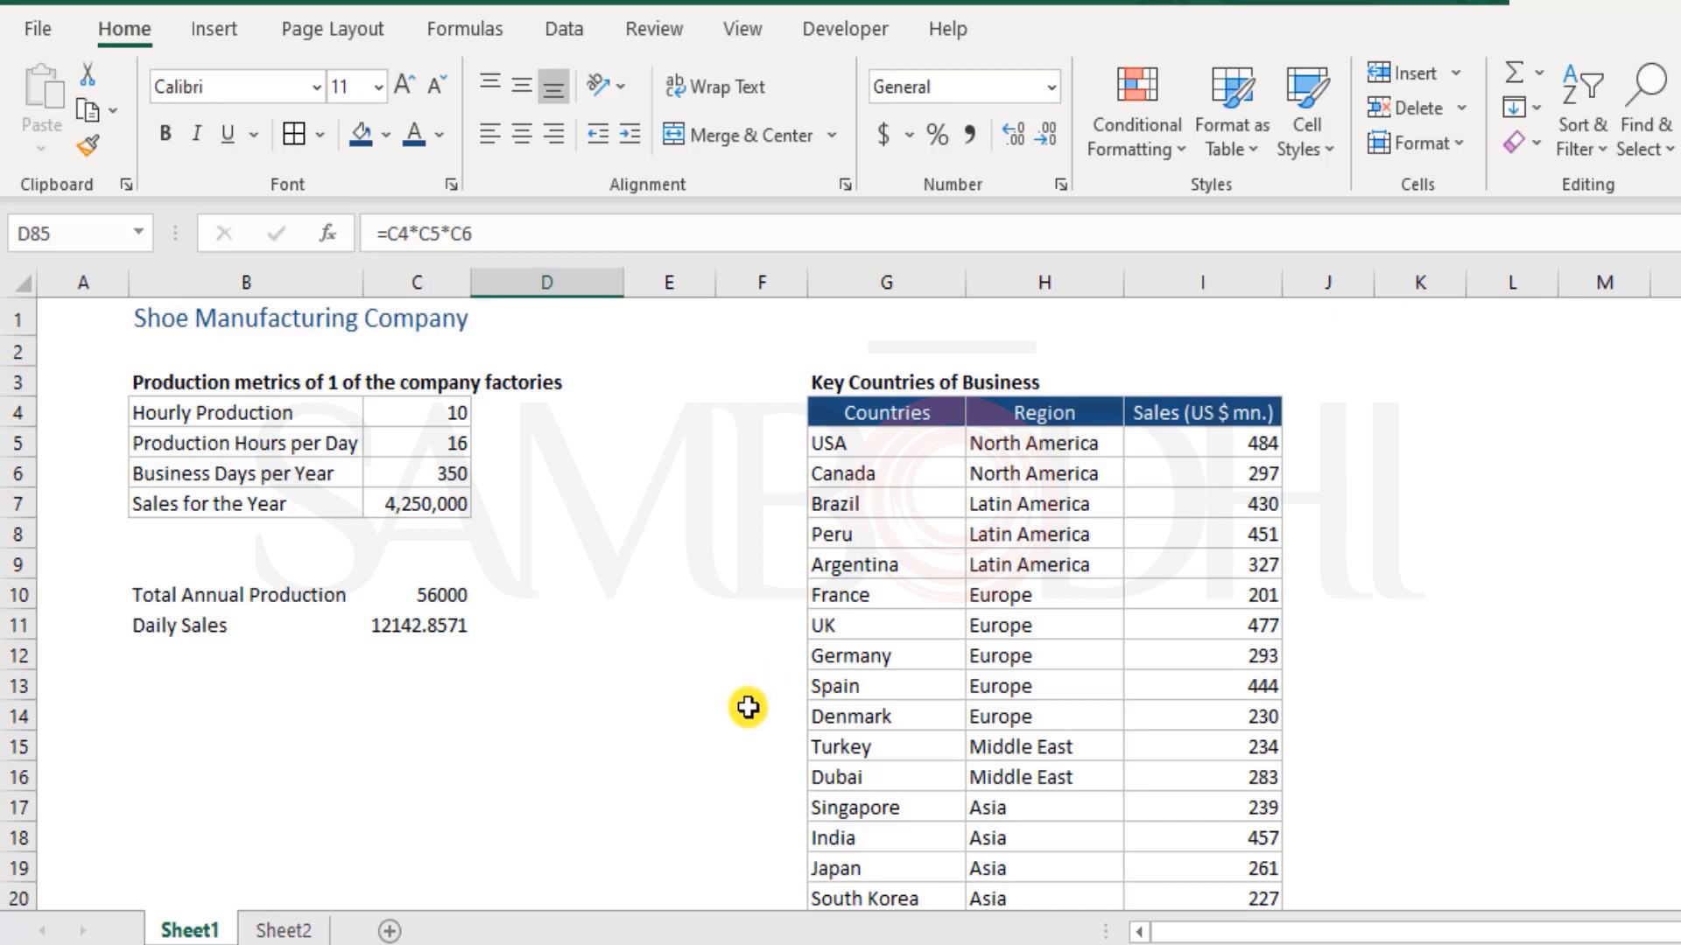
scroll(748, 707, down, 13)
scroll(749, 714, down, 13)
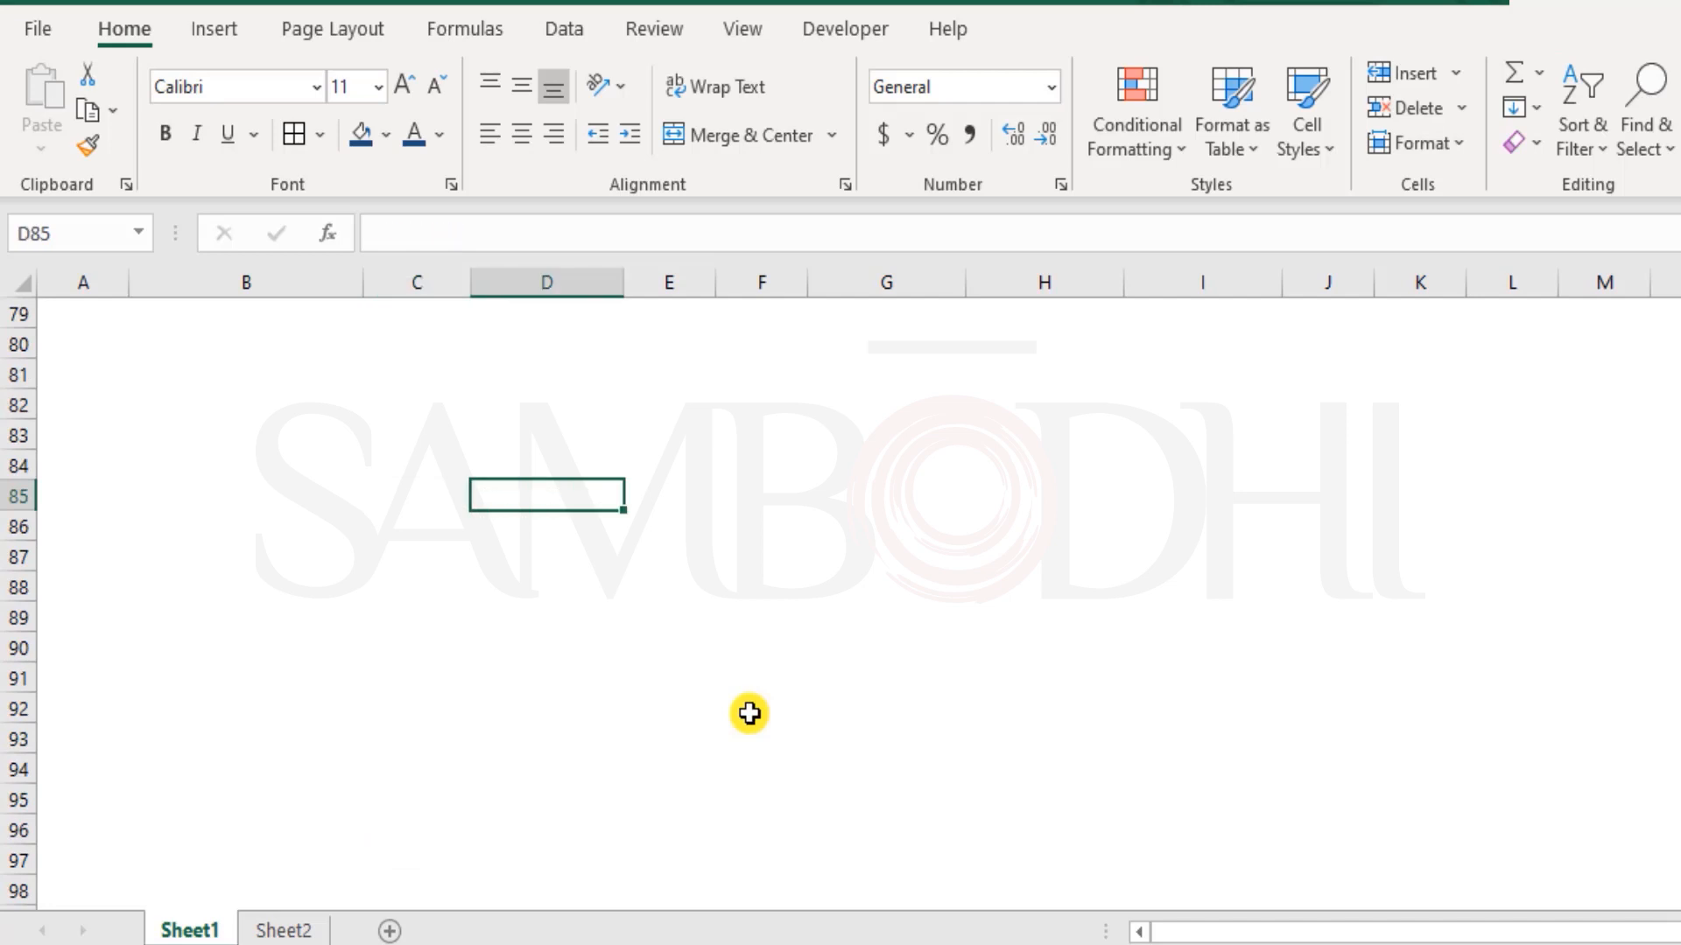
scroll(748, 714, up, 20)
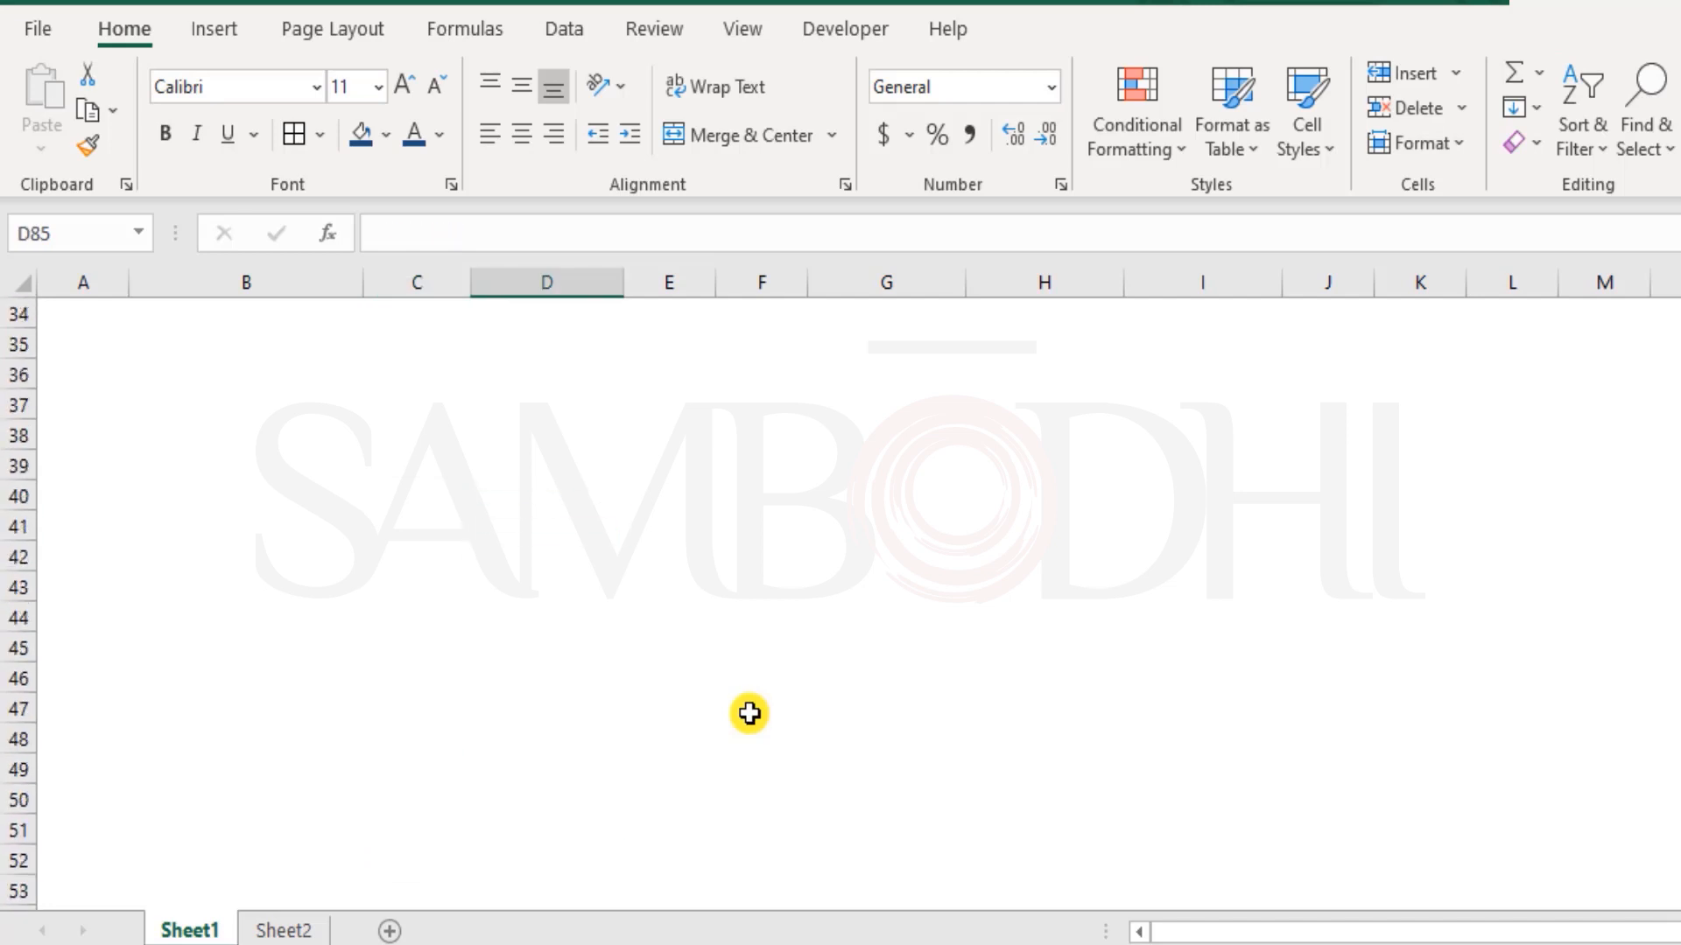
scroll(749, 714, up, 5)
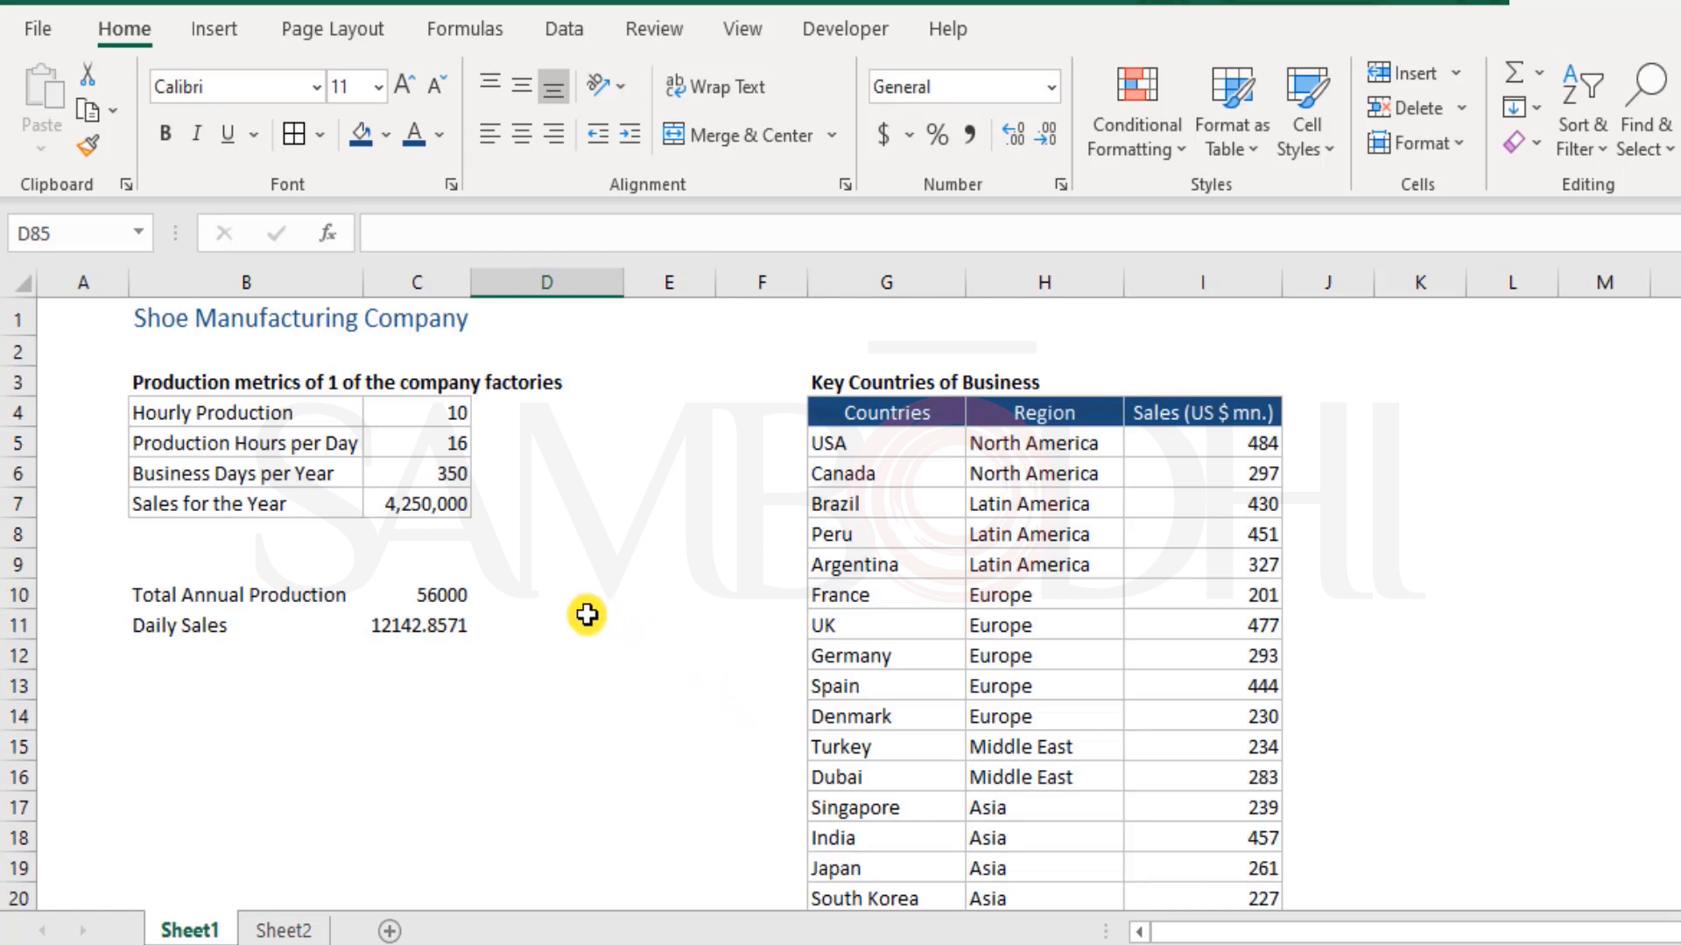
Enter Hours_Per_Day as a draft name for the Production Hours per Day value in cell C5
click(346, 449)
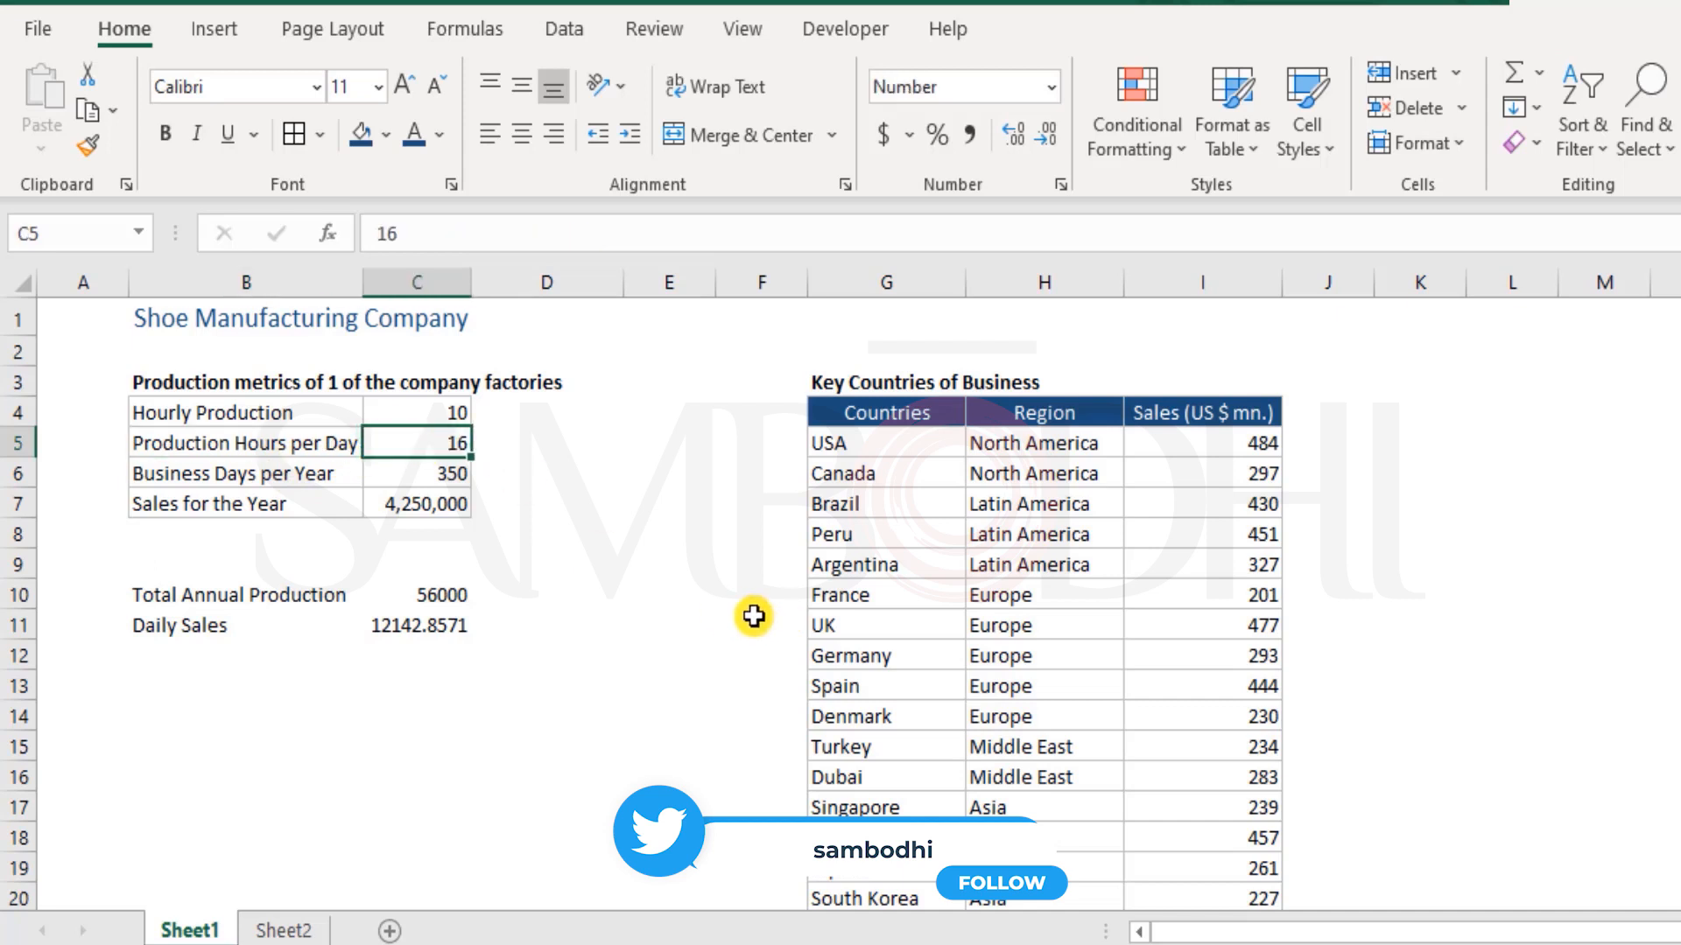
click(88, 235)
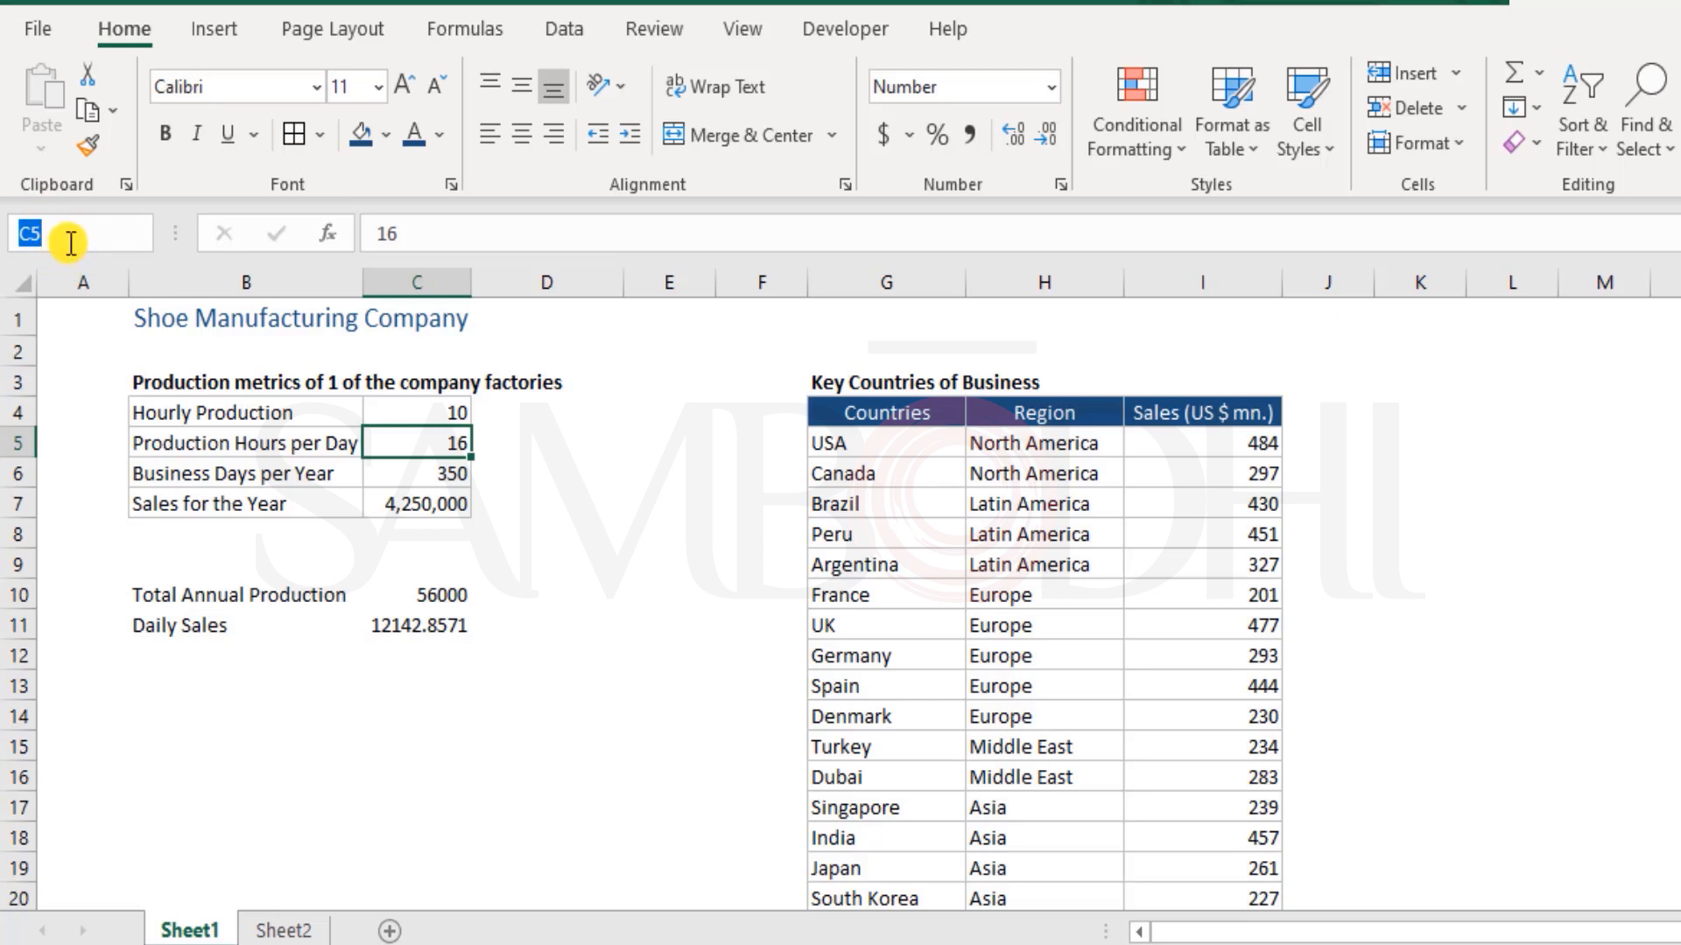
key(BackSpace)
text(Hour)
text(sPerDay)
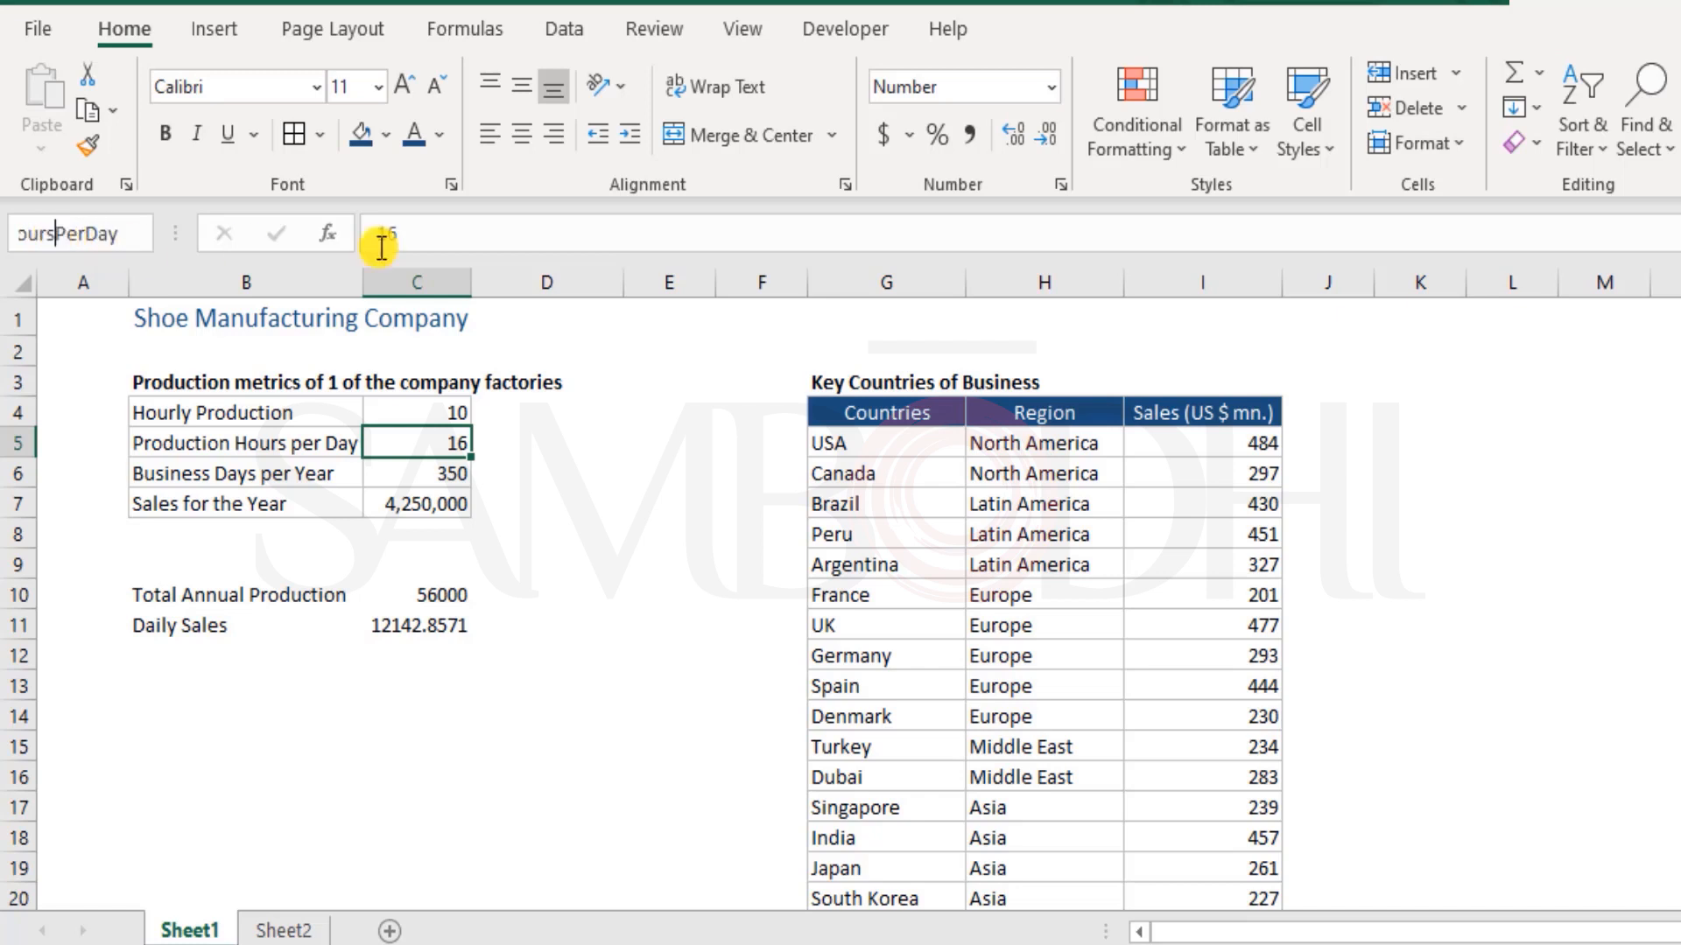
key(Left)
key(Left)
key(Left)
key(Left)
key(Left)
key(Left)
text(_)
key(Left)
key(Right)
key(Right)
text(_)
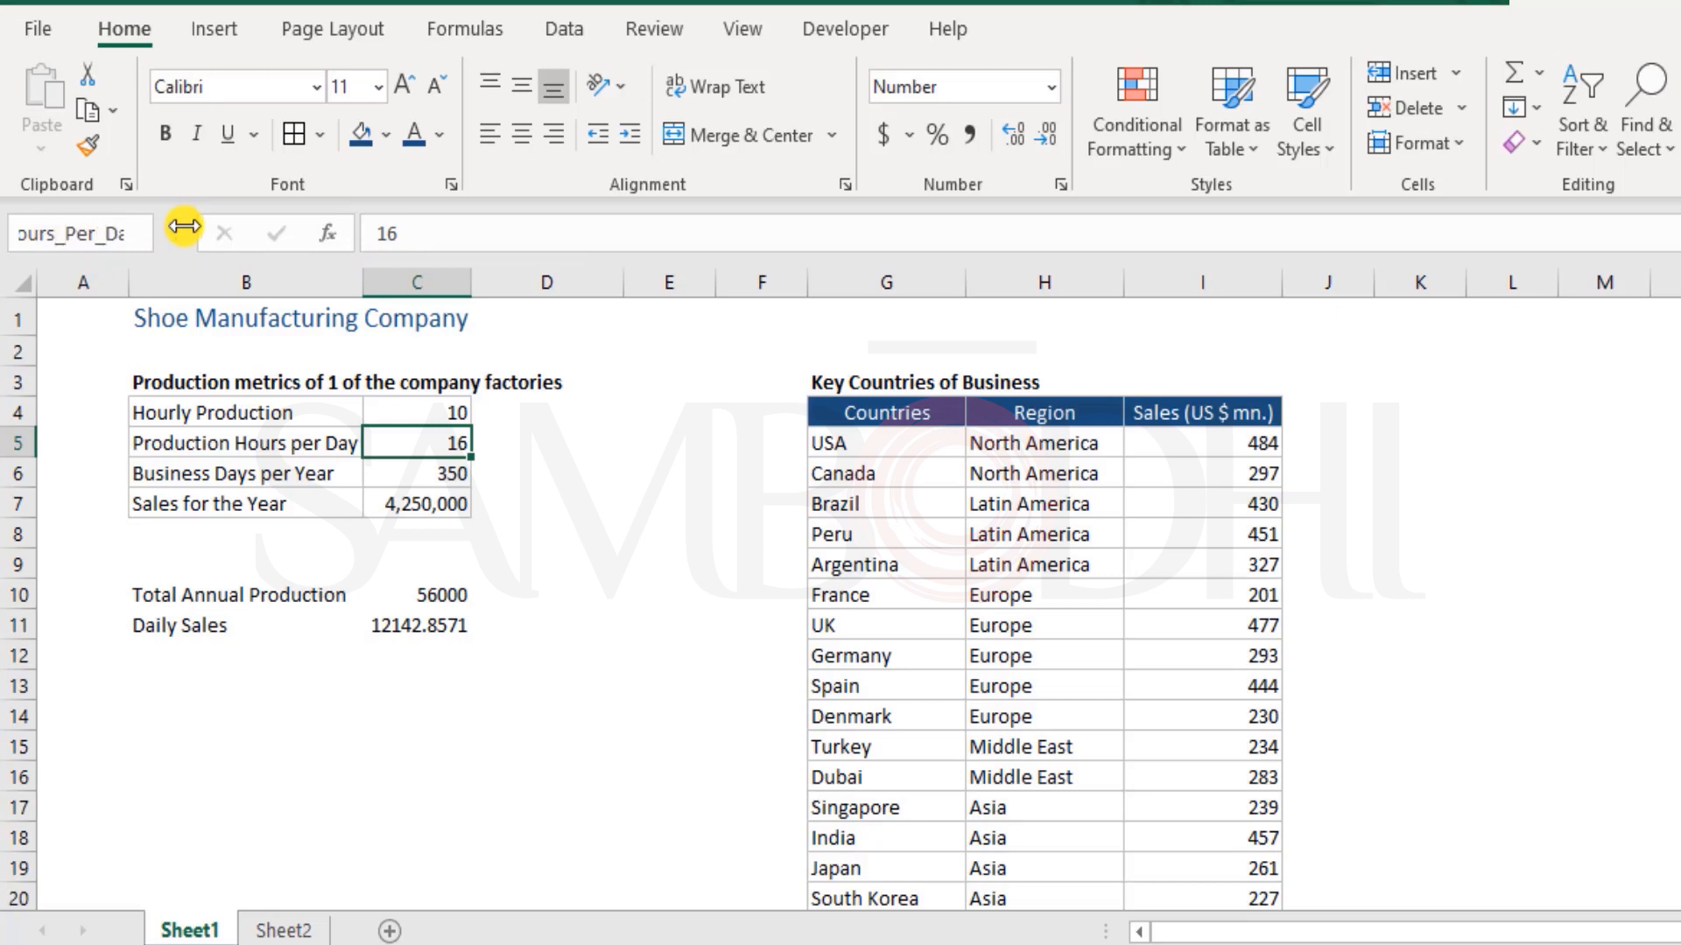
Remove the underscores from the draft name and try to apply it to cell C5
key(BackSpace)
key(Left)
key(Left)
key(Left)
key(Left)
key(BackSpace)
key(Return)
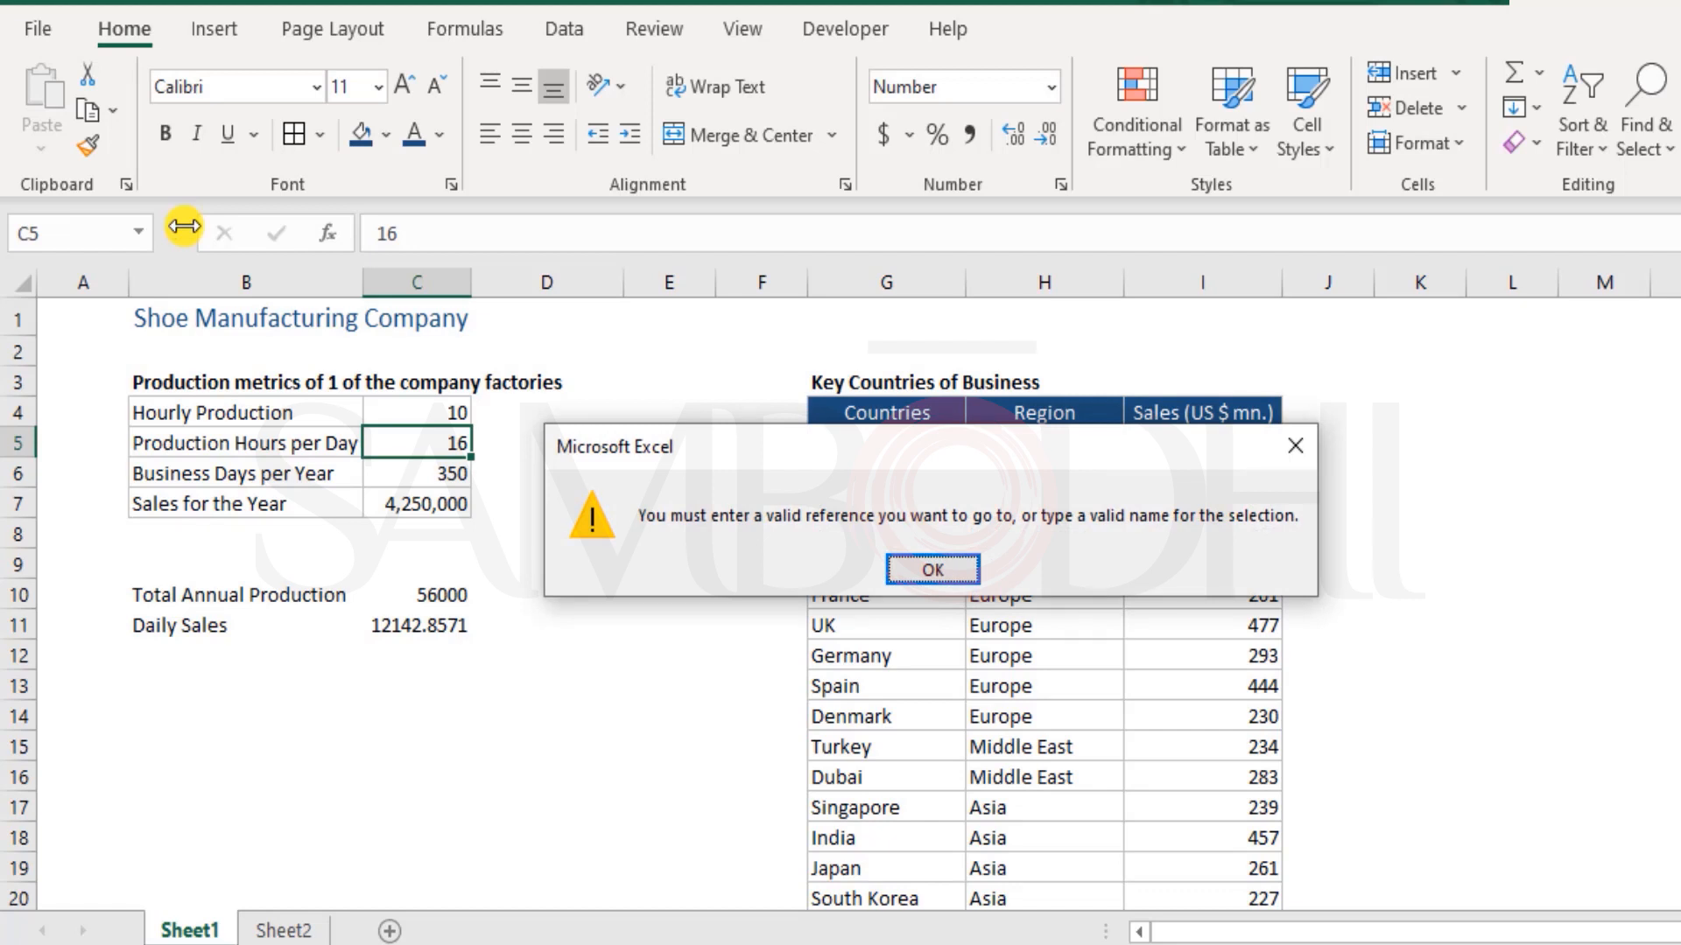
key(Return)
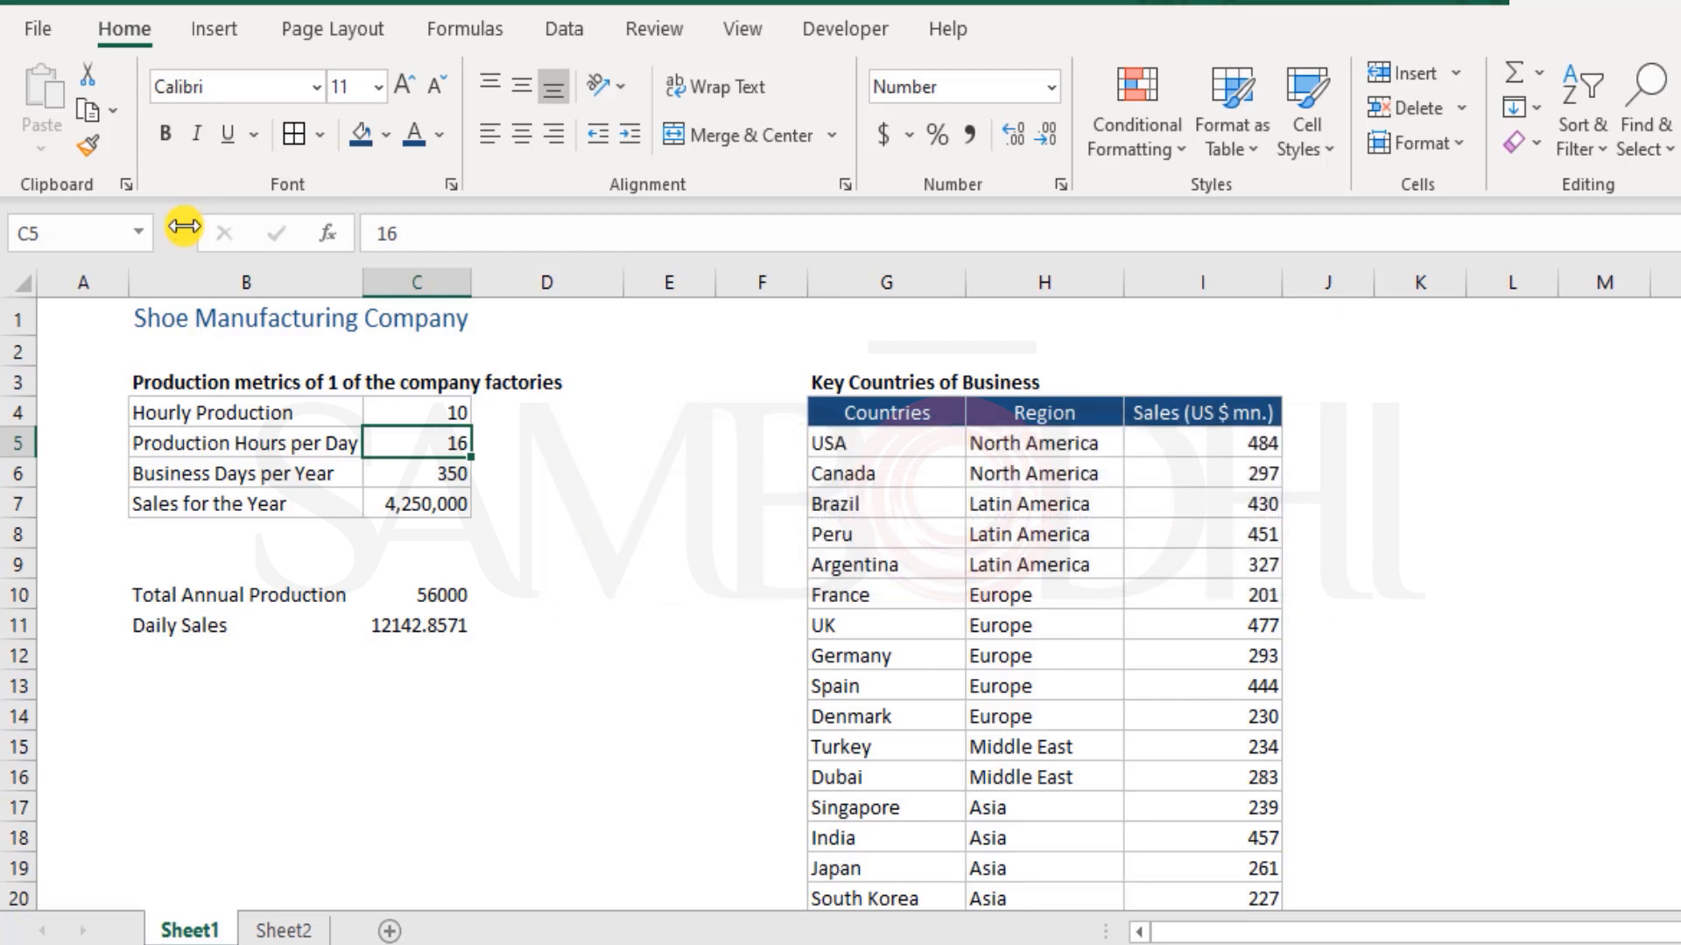
Enter HoursPerDay as the name for the Production Hours per Day value in cell C5
click(106, 228)
text(HoursPerDay)
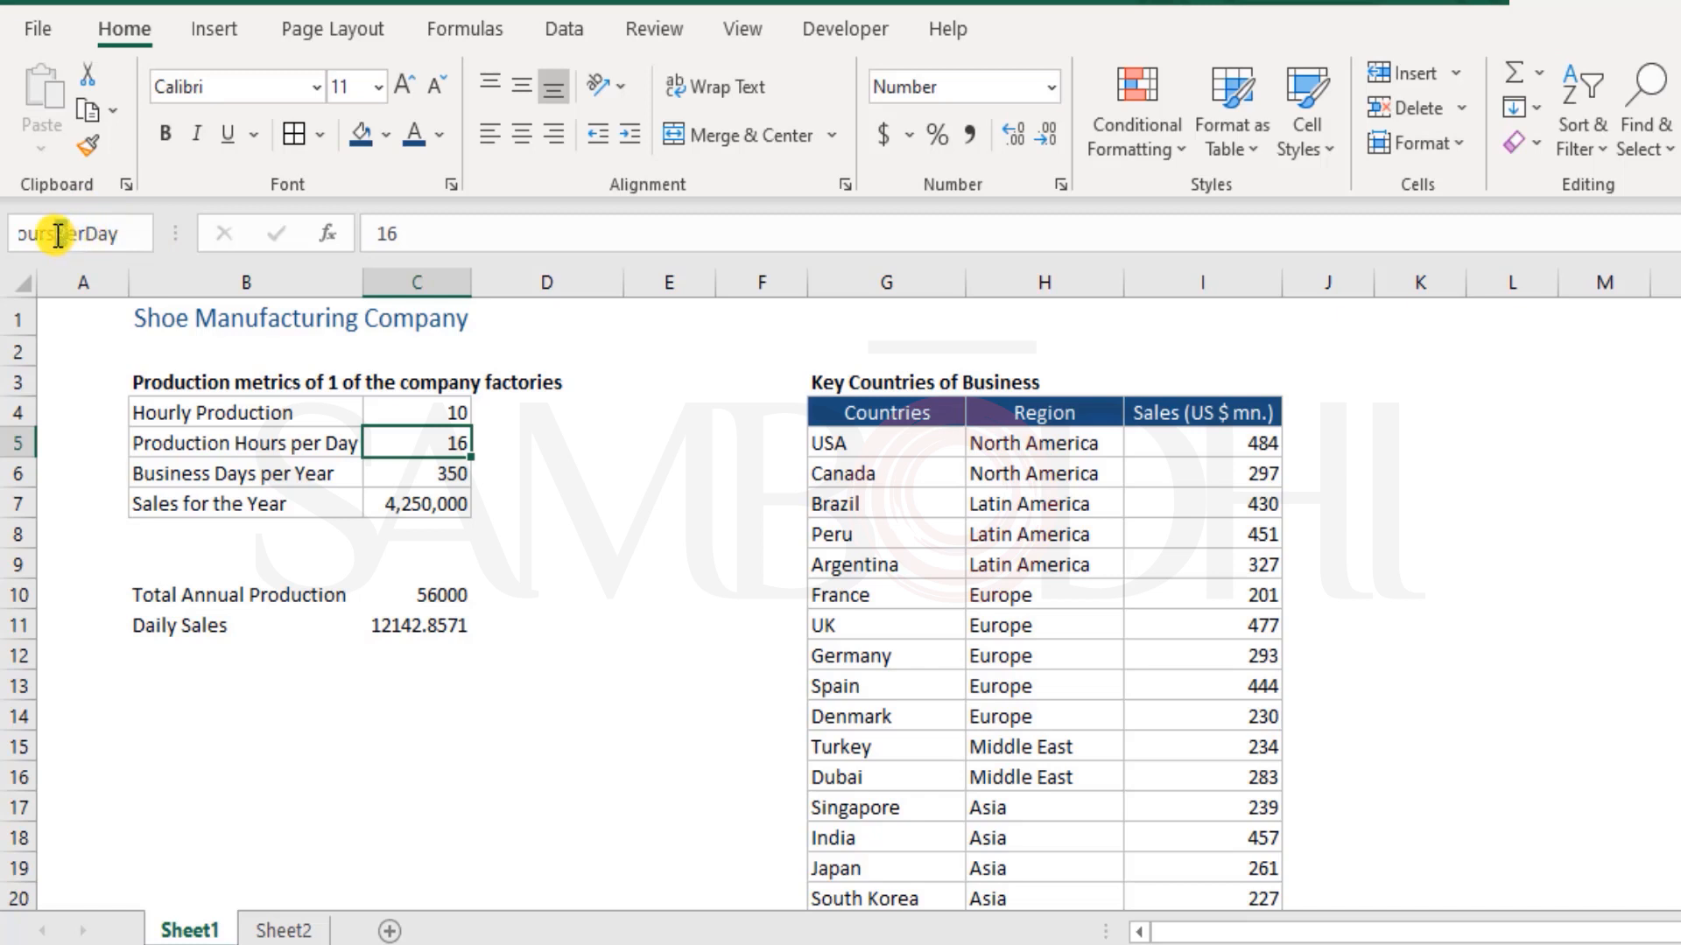
Insert underscores between the words of cell C5's draft name, giving Hours_Per_Day
double_click(124, 233)
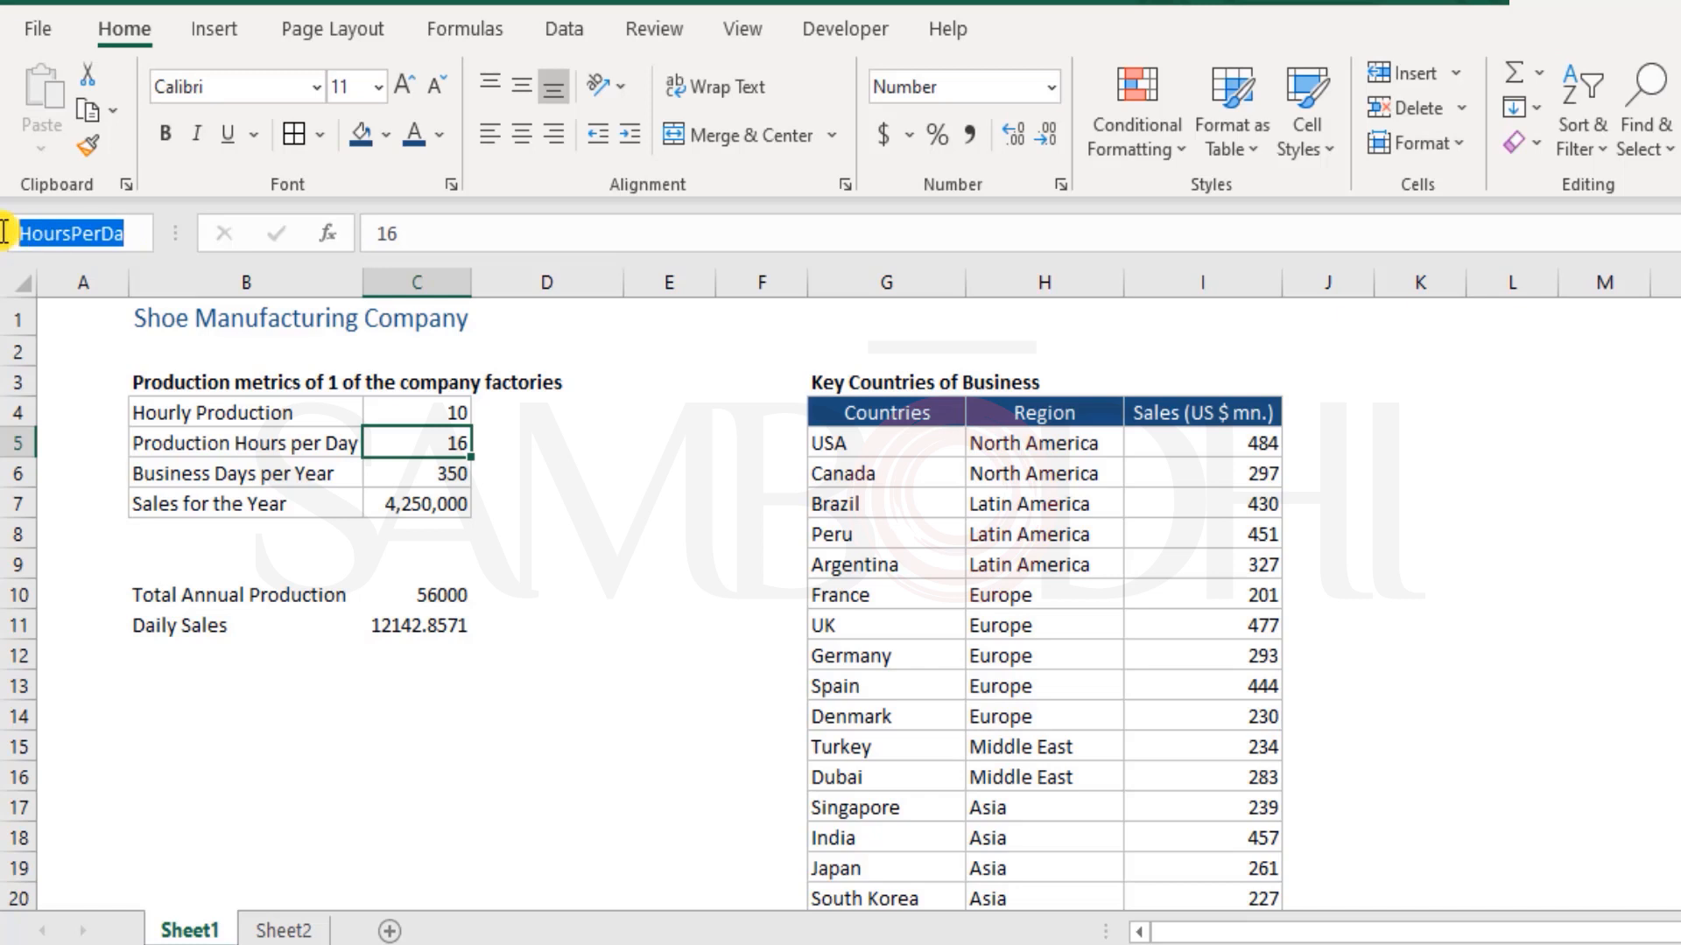
click(70, 233)
text(_)
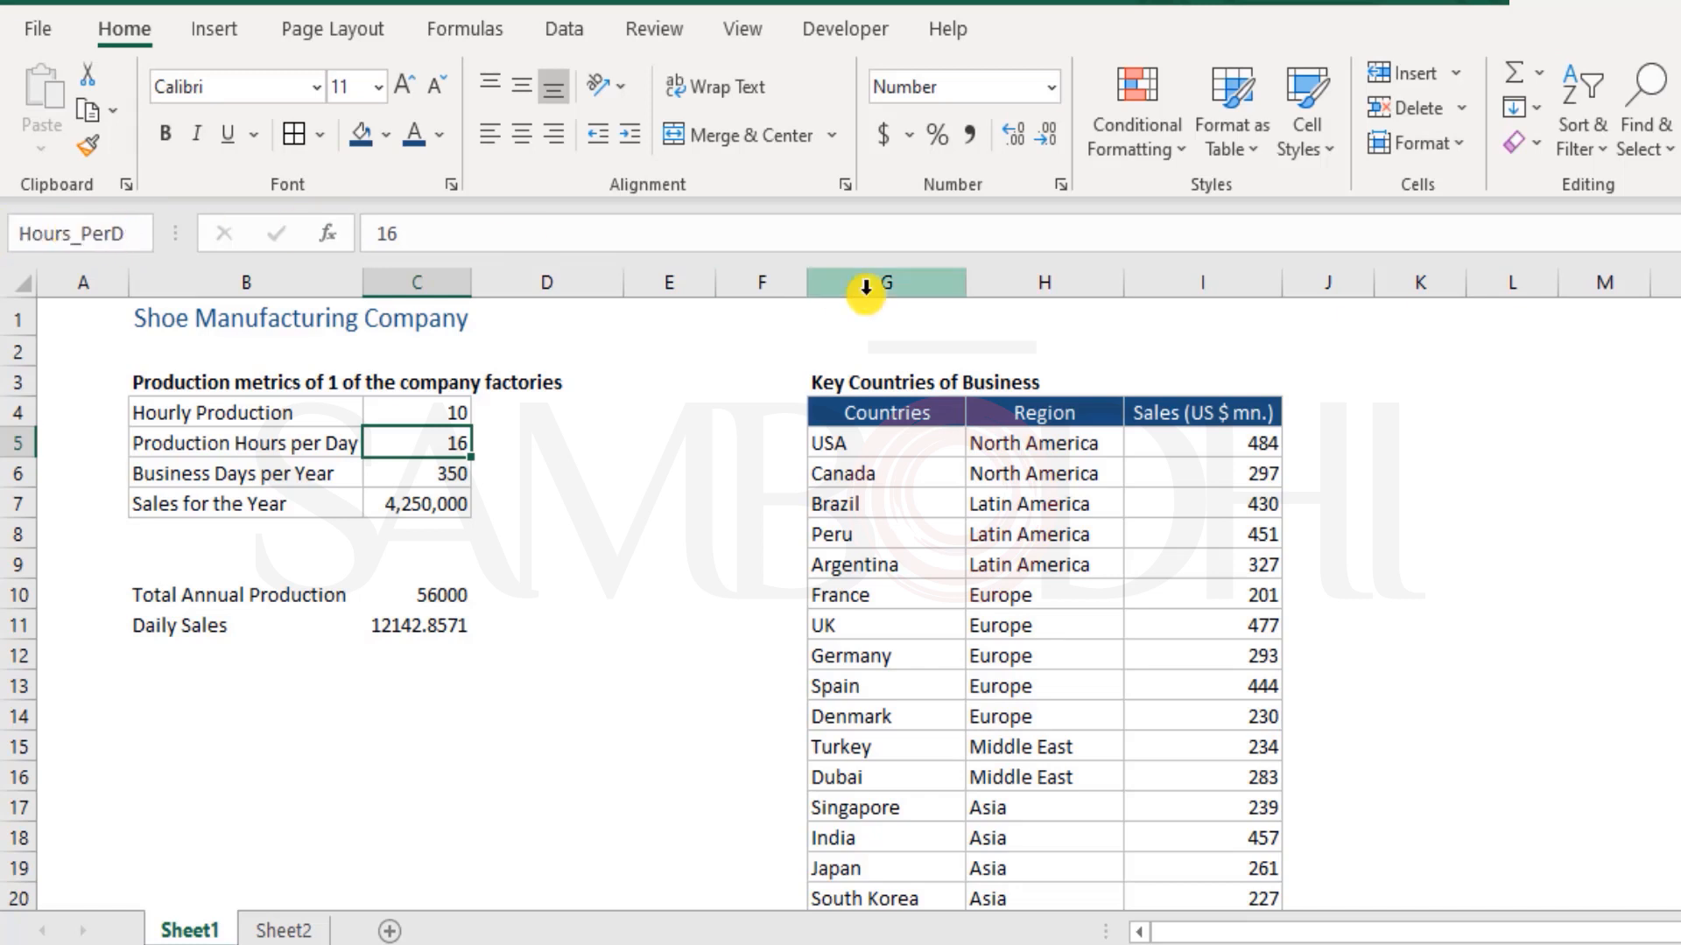
key(Right)
key(Right)
key(Right)
text(_)
Remove the underscores again and apply the name HoursPerDay to cell C5
key(Right)
key(Right)
key(Right)
key(BackSpace)
key(Left)
key(Left)
key(Left)
key(BackSpace)
key(Home)
key(Return)
Check the name assigned to cell C5 against the unnamed Hourly Production cell C4
click(641, 453)
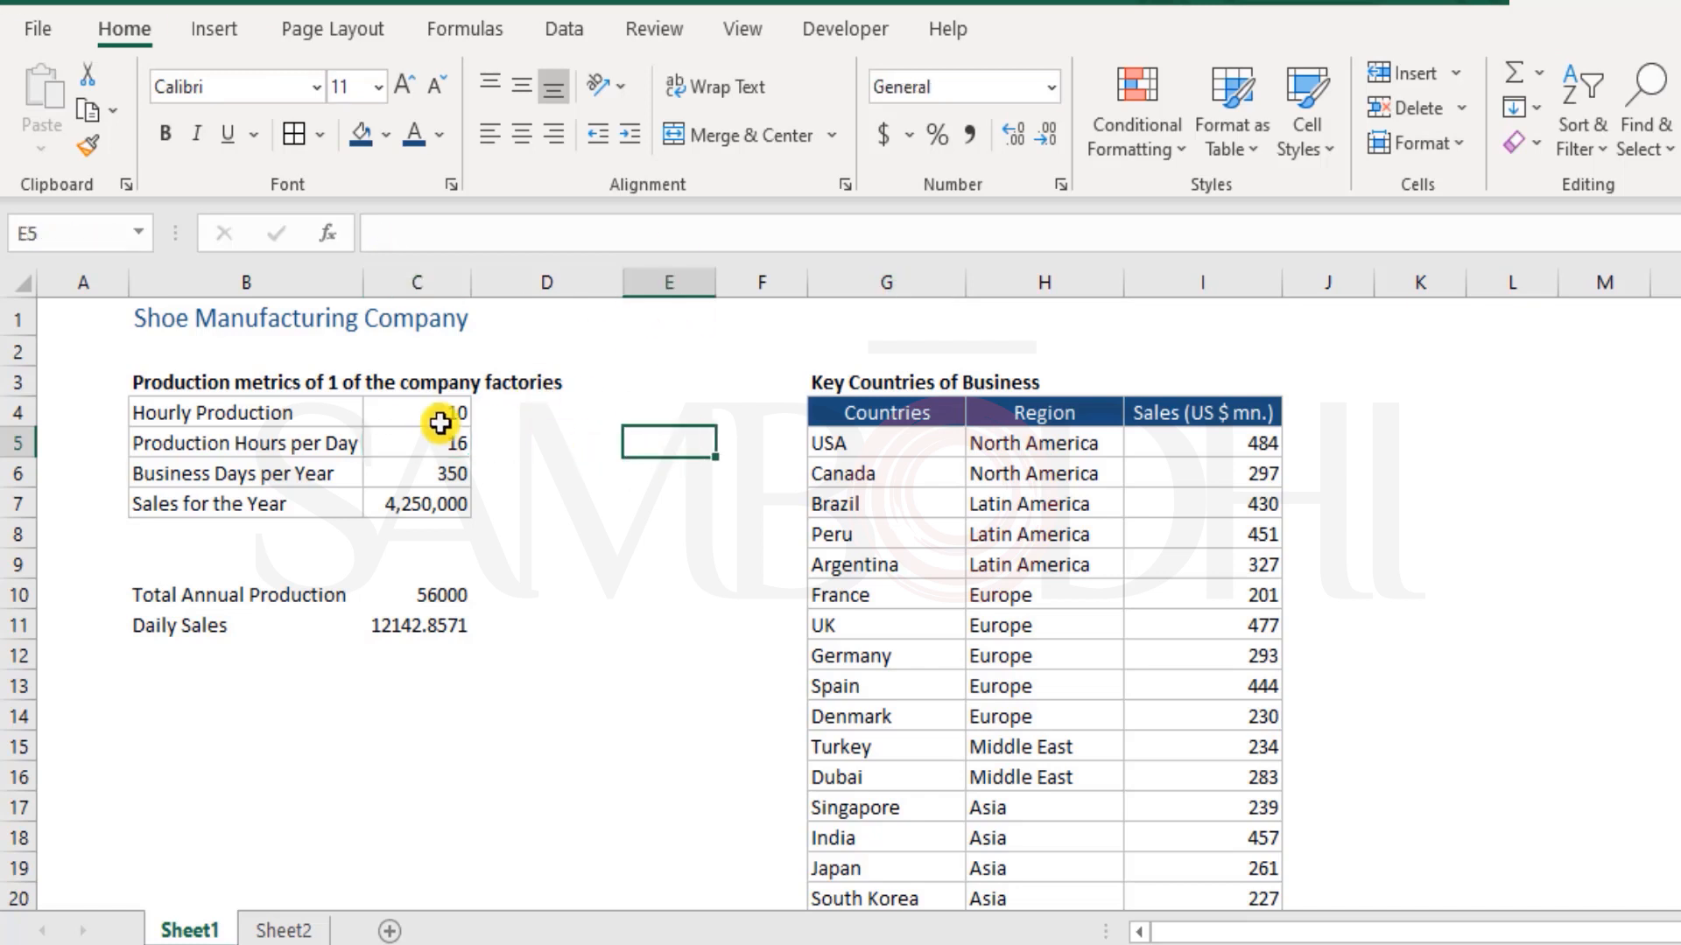
click(440, 423)
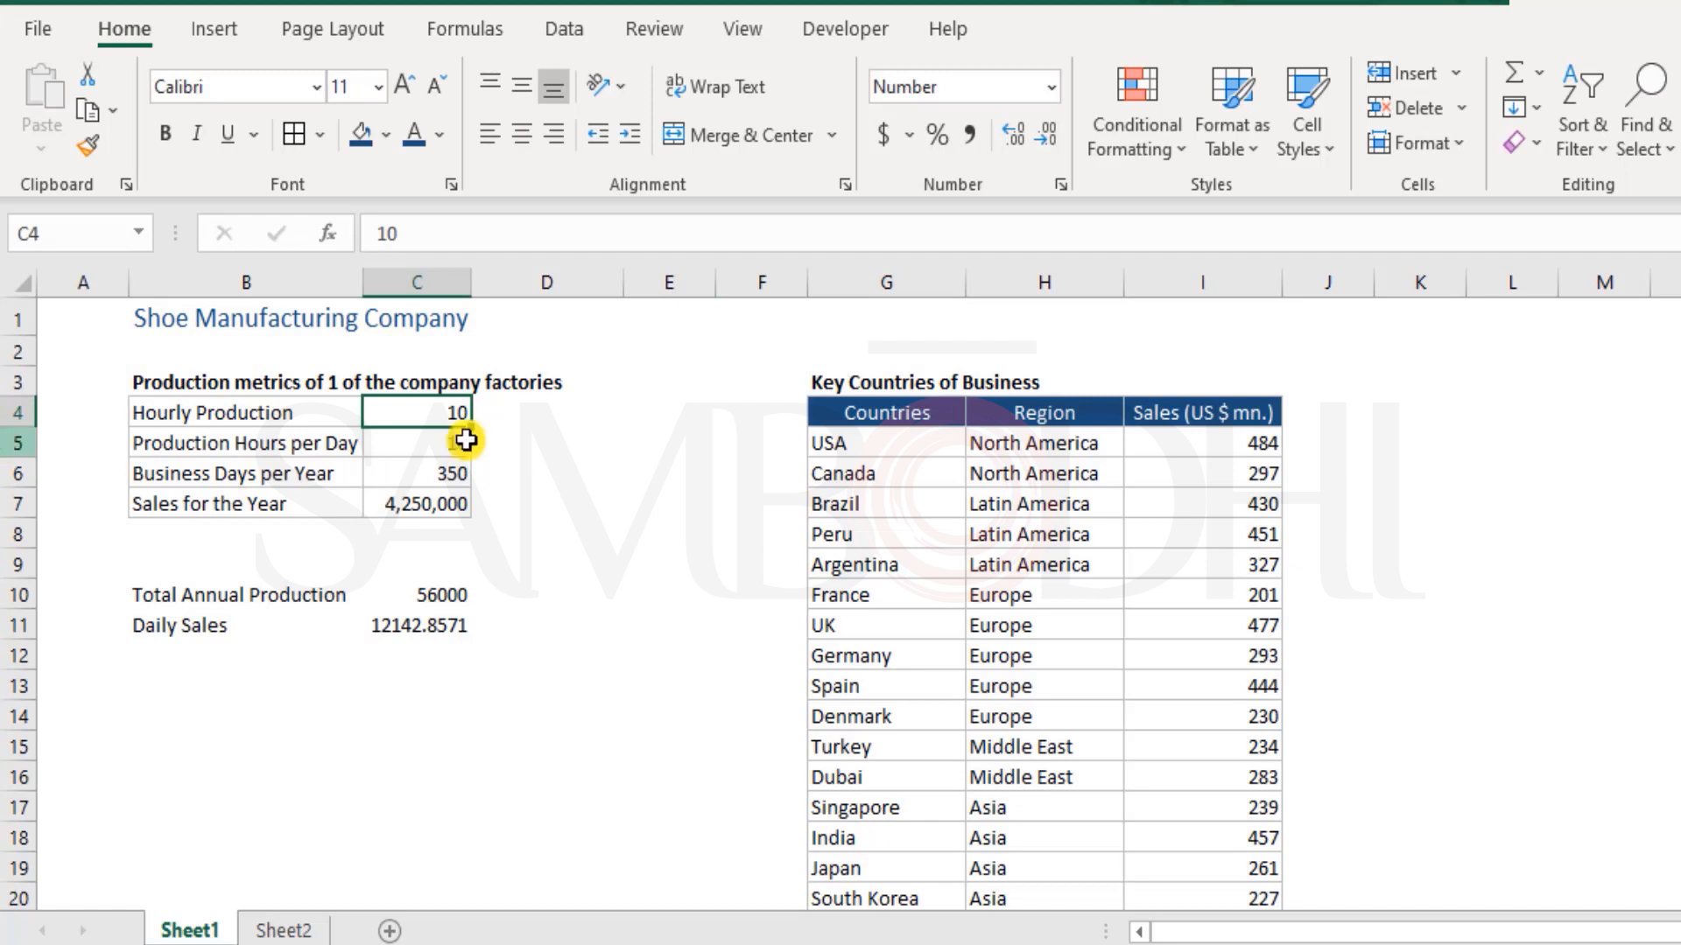
click(439, 446)
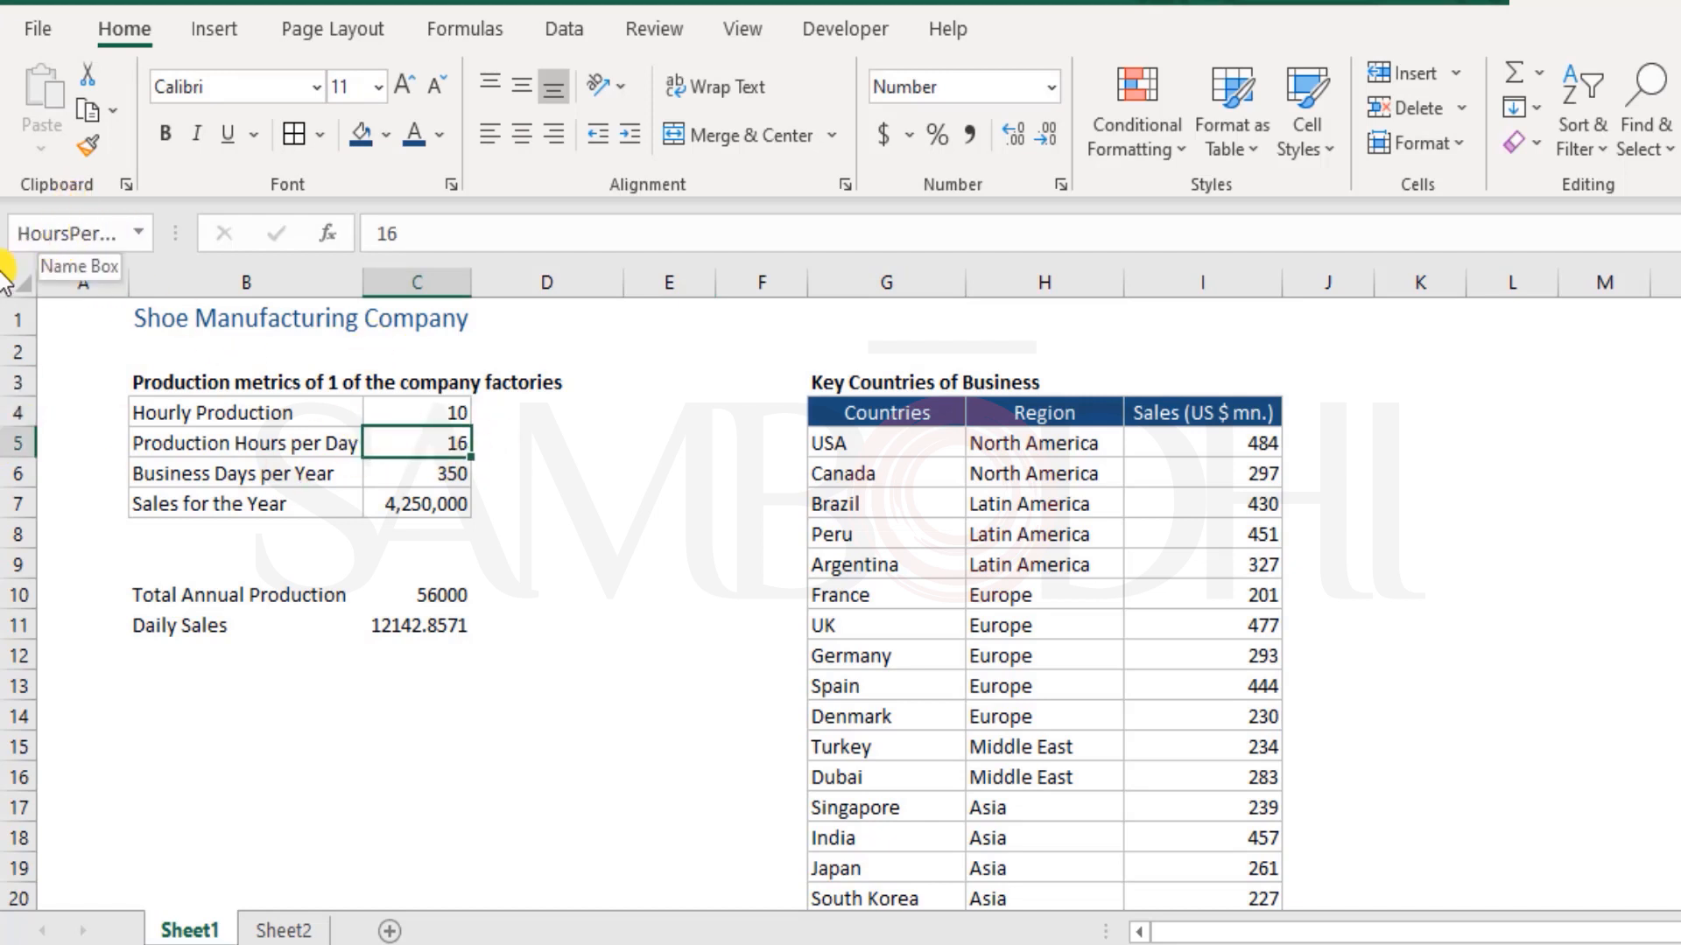
Assign the name DaysInYear to the Business Days per Year value in cell C6
click(462, 475)
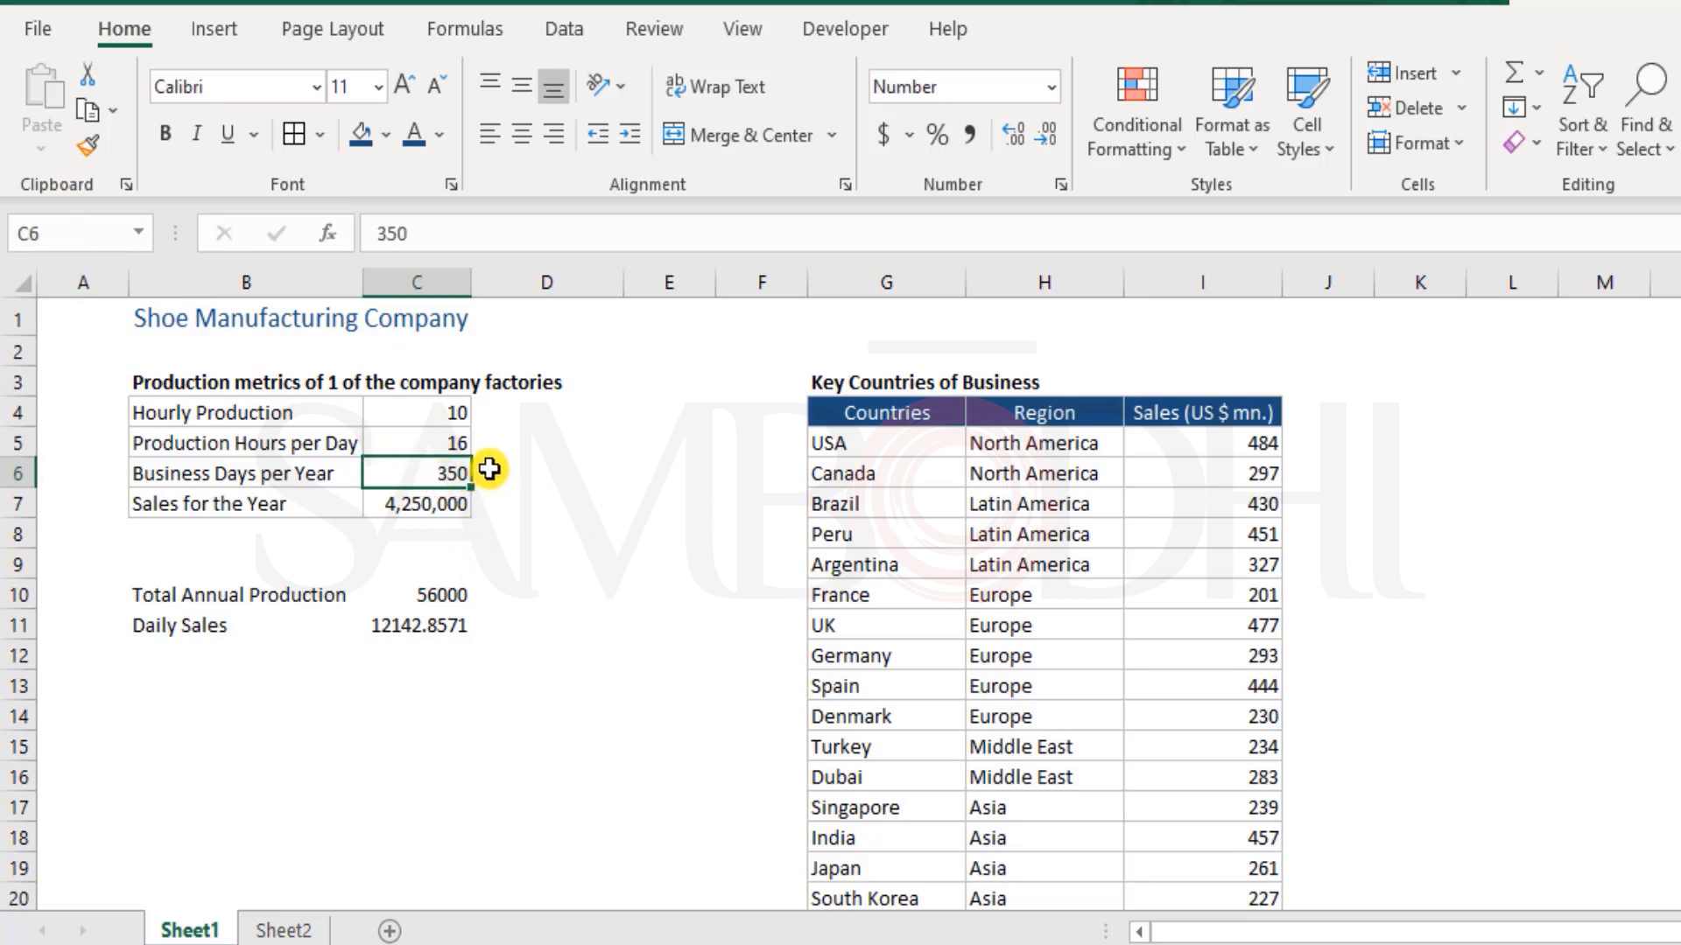
click(74, 233)
text(DaysInYear)
key(Return)
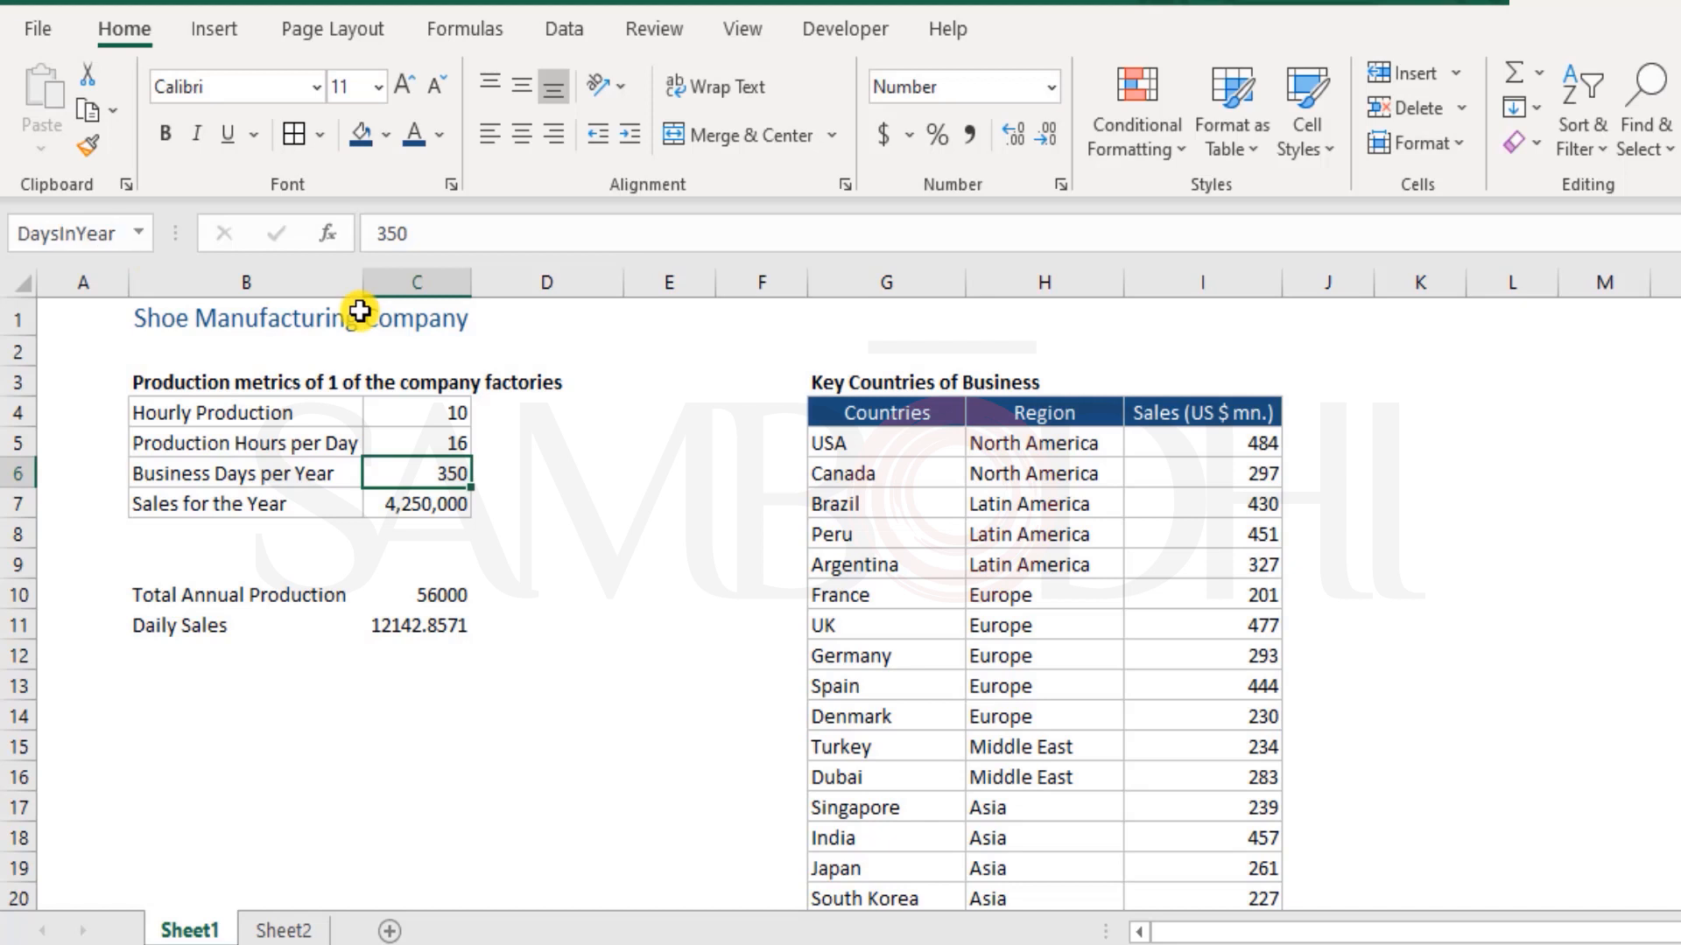
Check the name assigned to cell C6 against its unnamed label cell B6
key(Home)
key(Right)
key(Right)
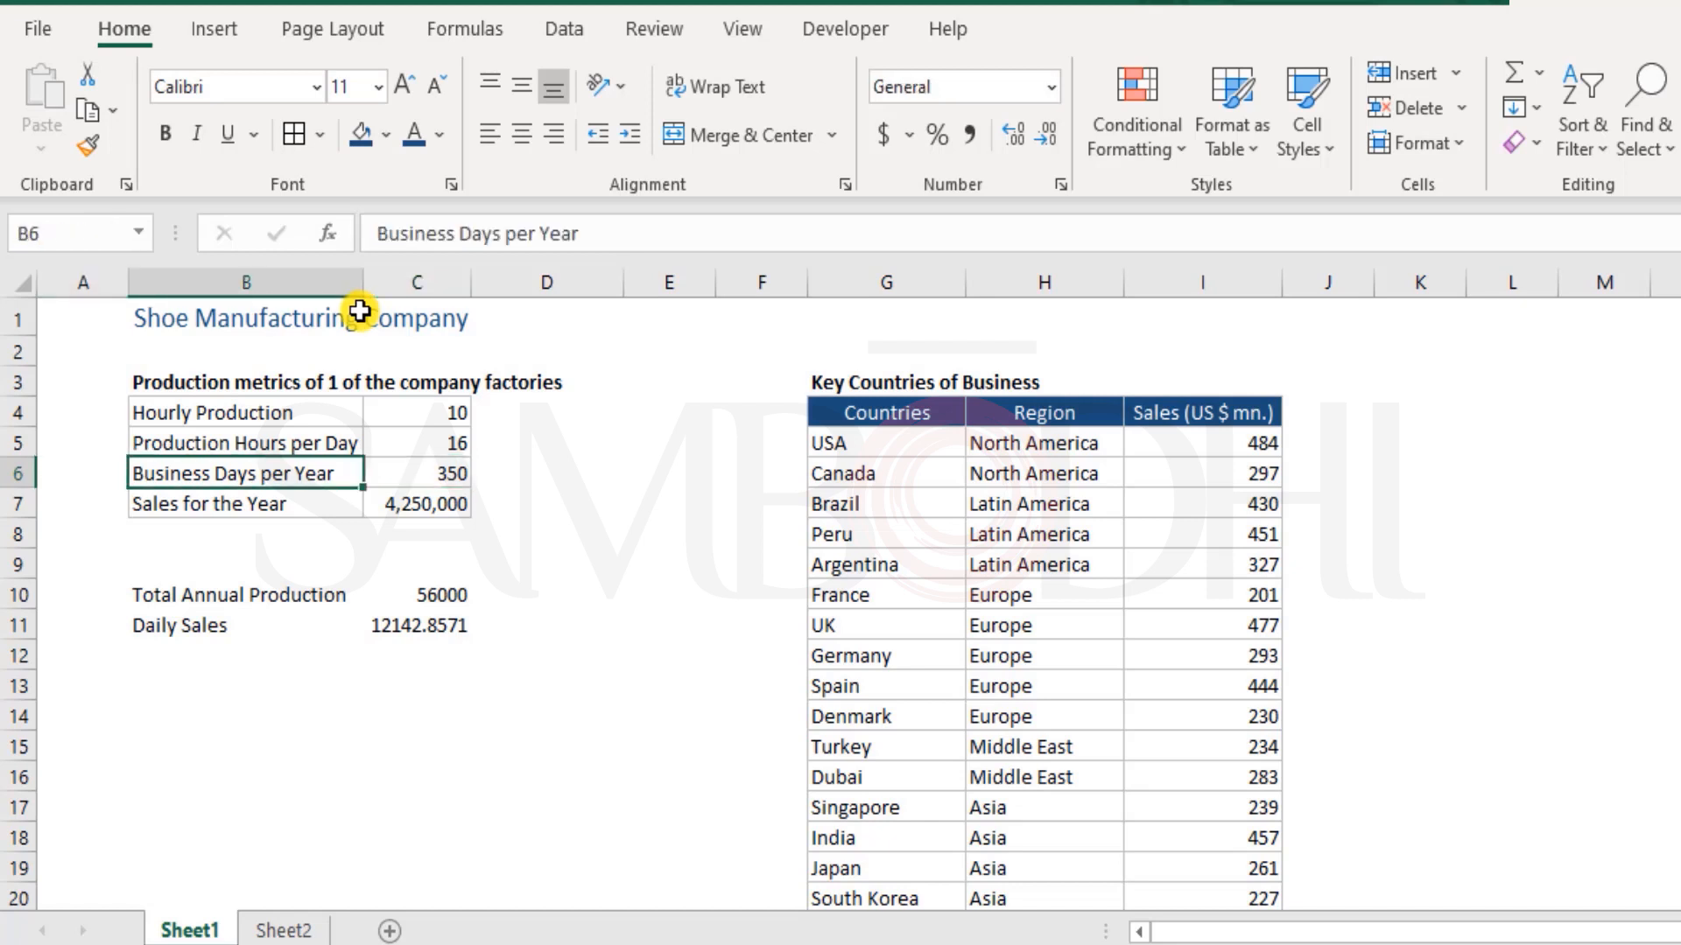
key(Left)
key(Right)
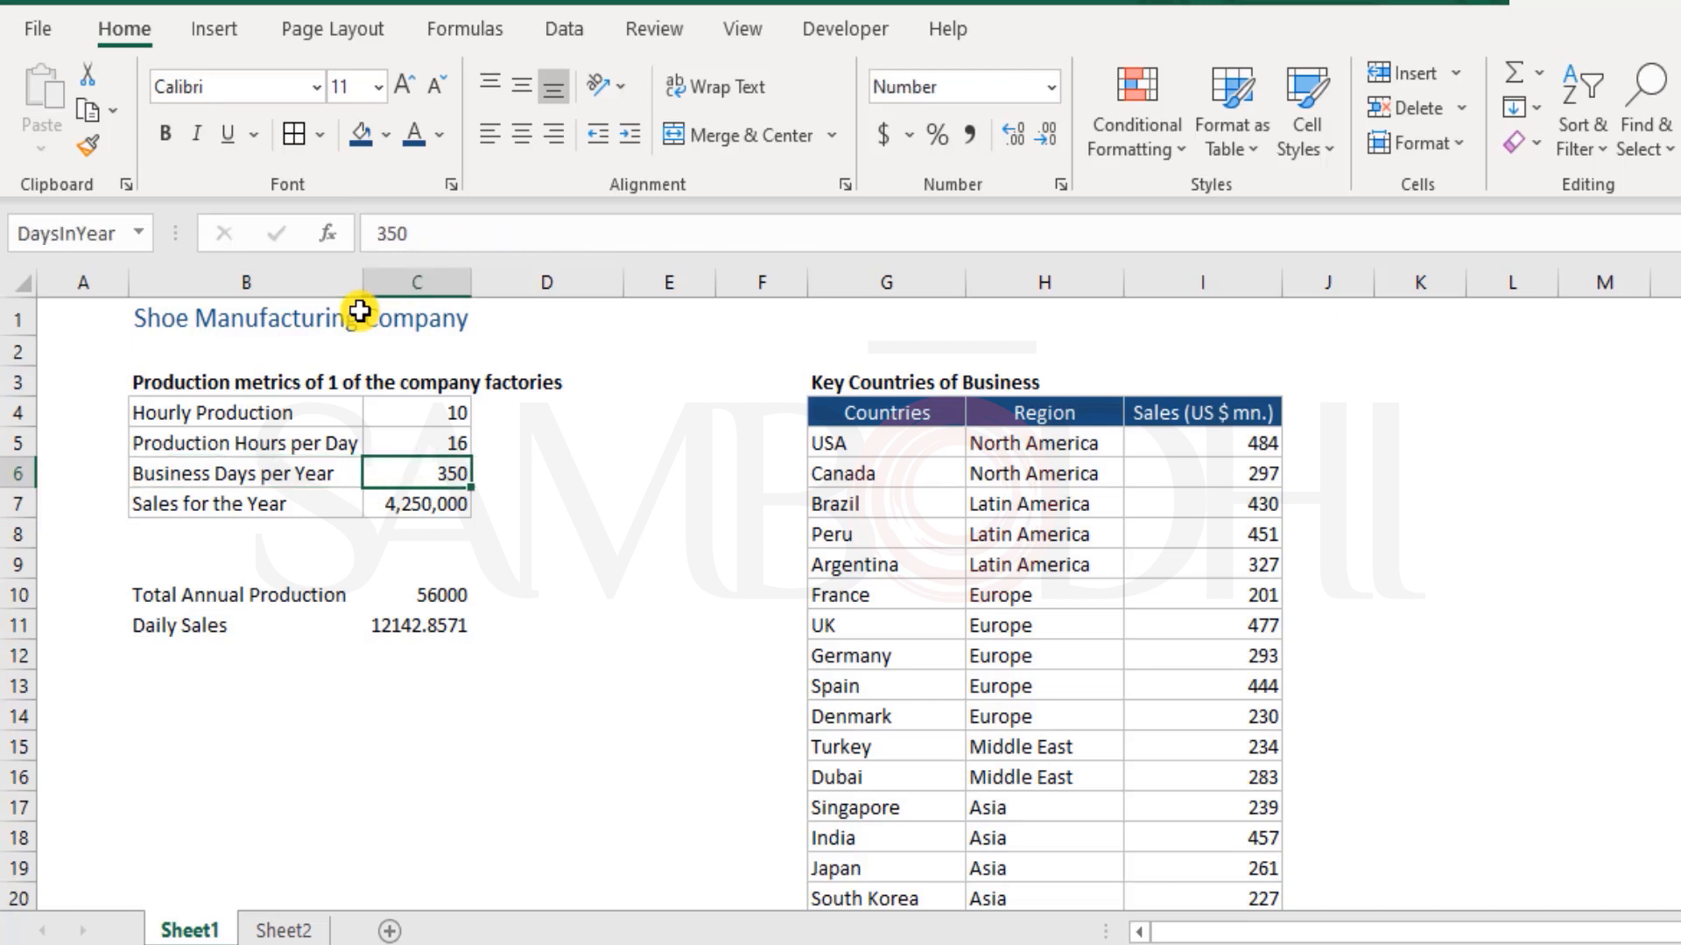
Examine the cell references used in the Total Annual Production formula in cell C10
key(Down)
key(Down)
key(Down)
key(Down)
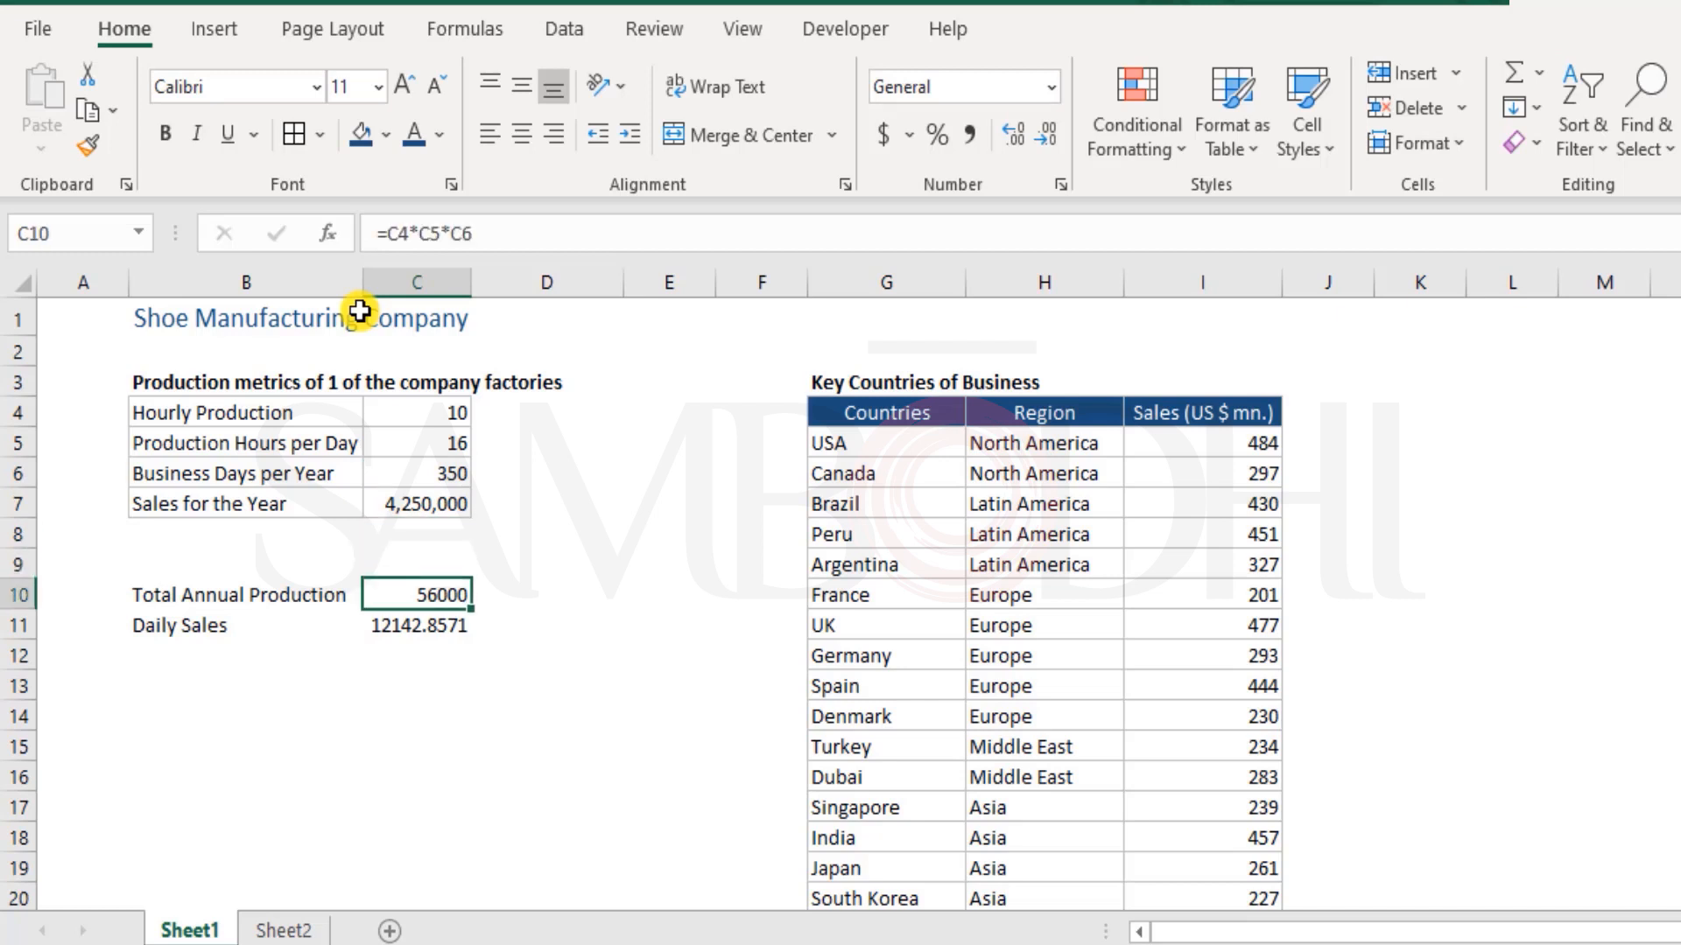
key(F2)
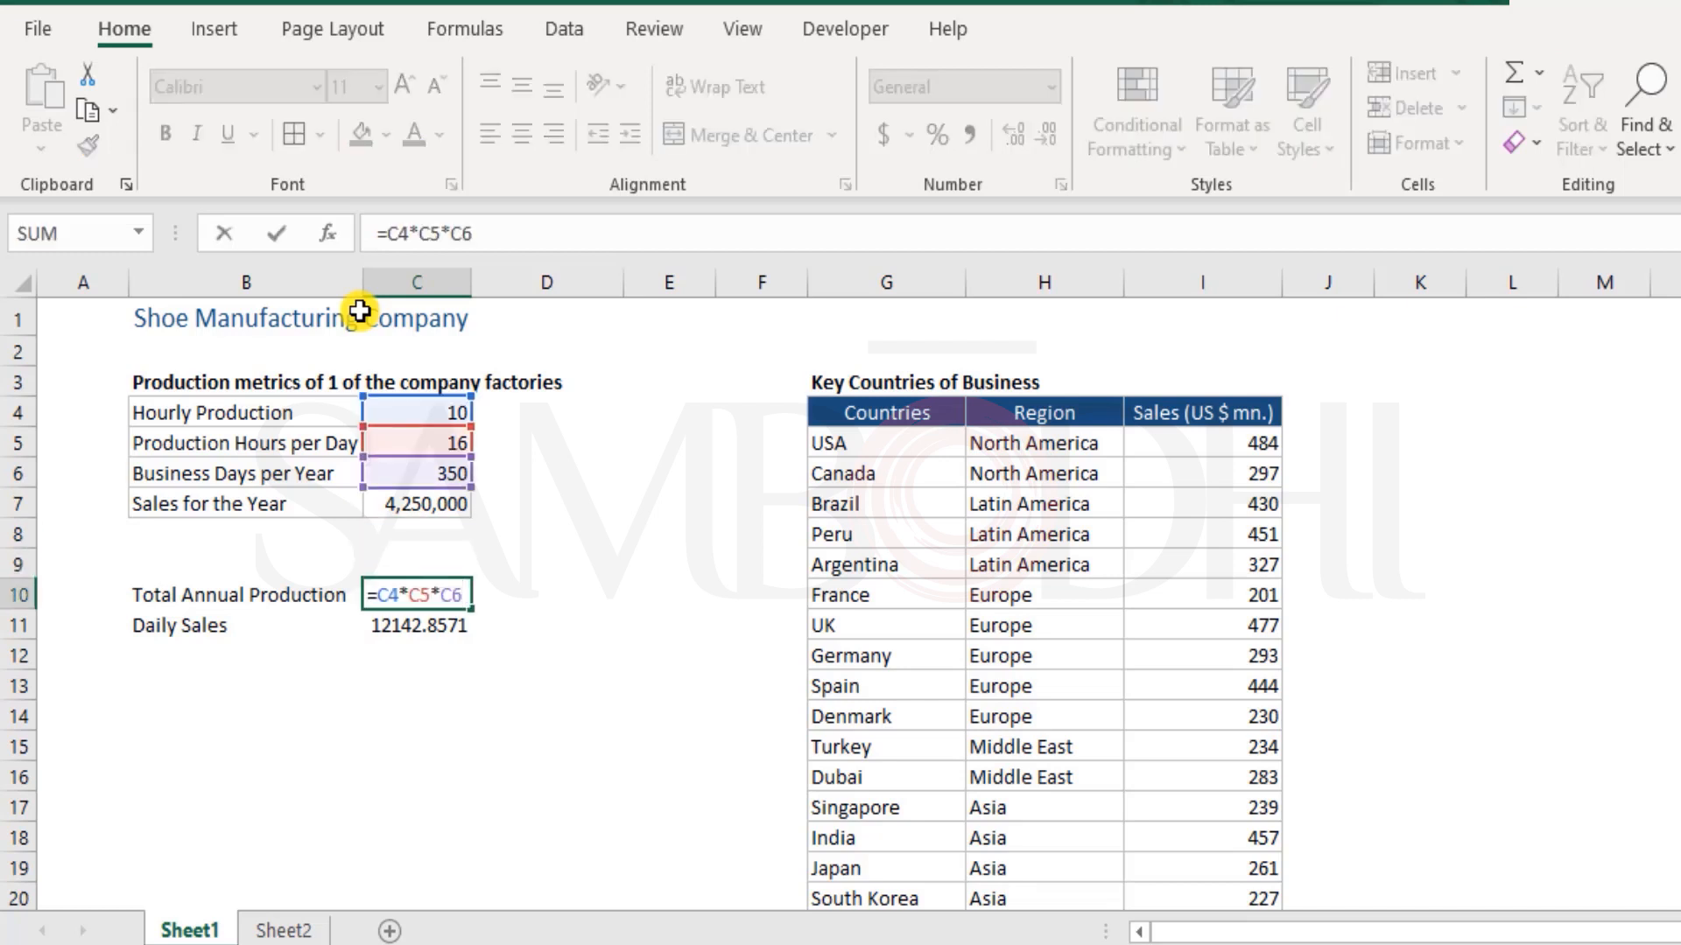
key(ctrl+Return)
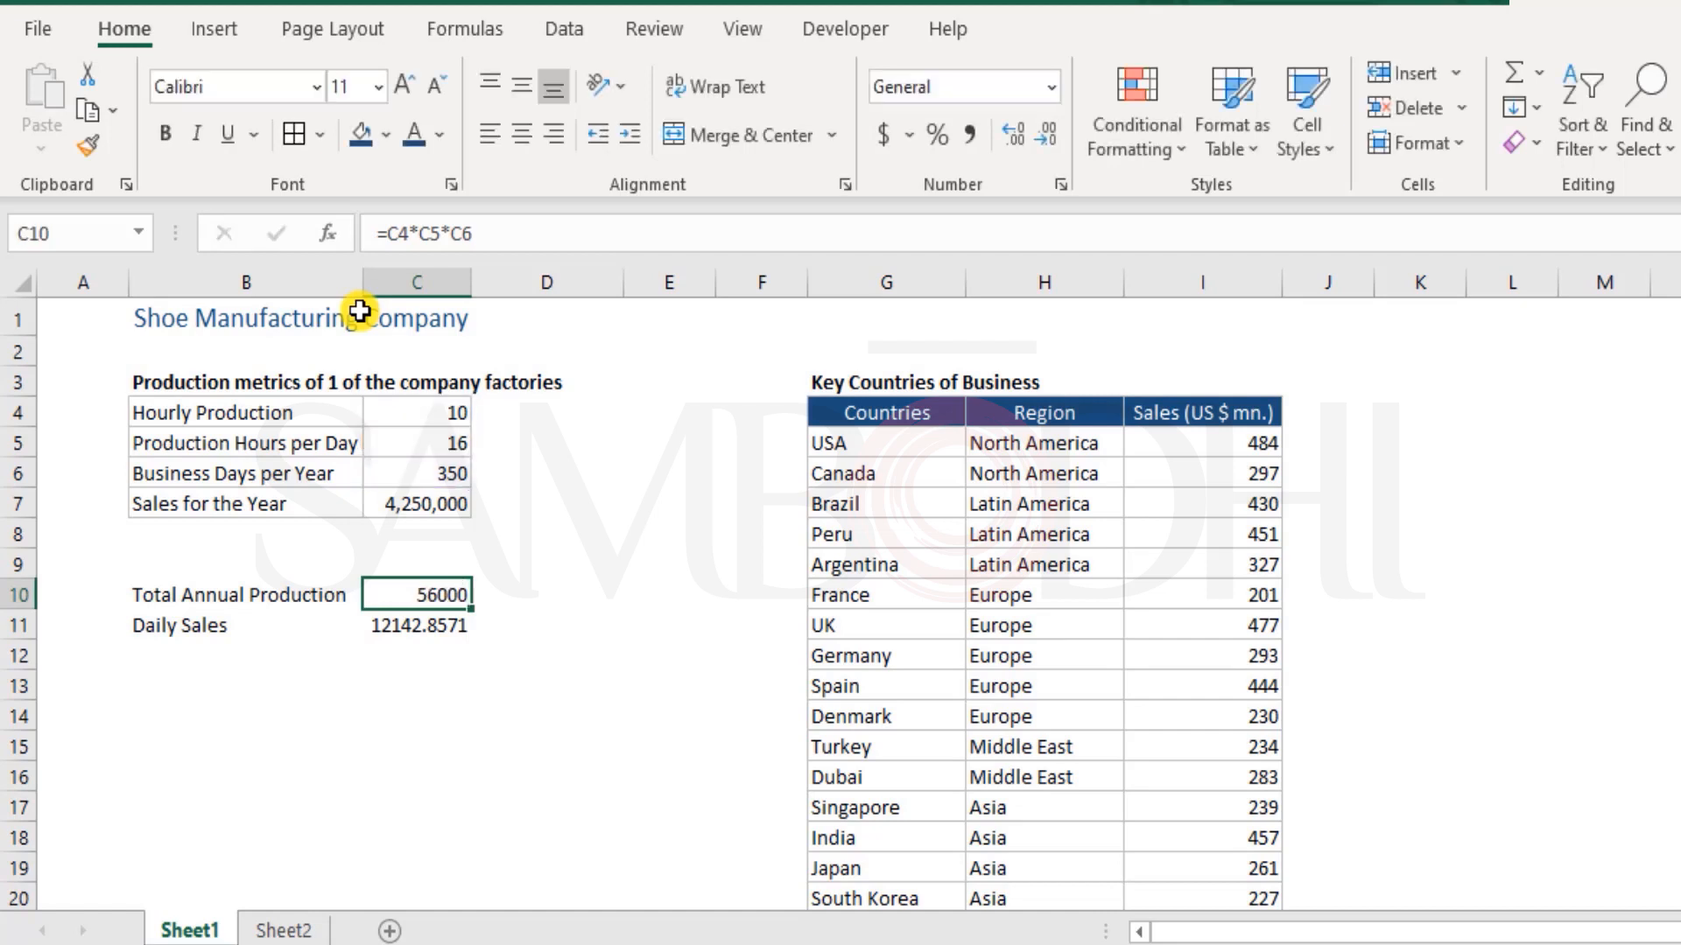
Build the trial formula =C4*HoursPerDay*DaysInYear in cell C14 by picking the Hourly Production, Hours per Day and Business Days cells
key(Down)
key(Down)
key(Down)
key(Down)
text(=)
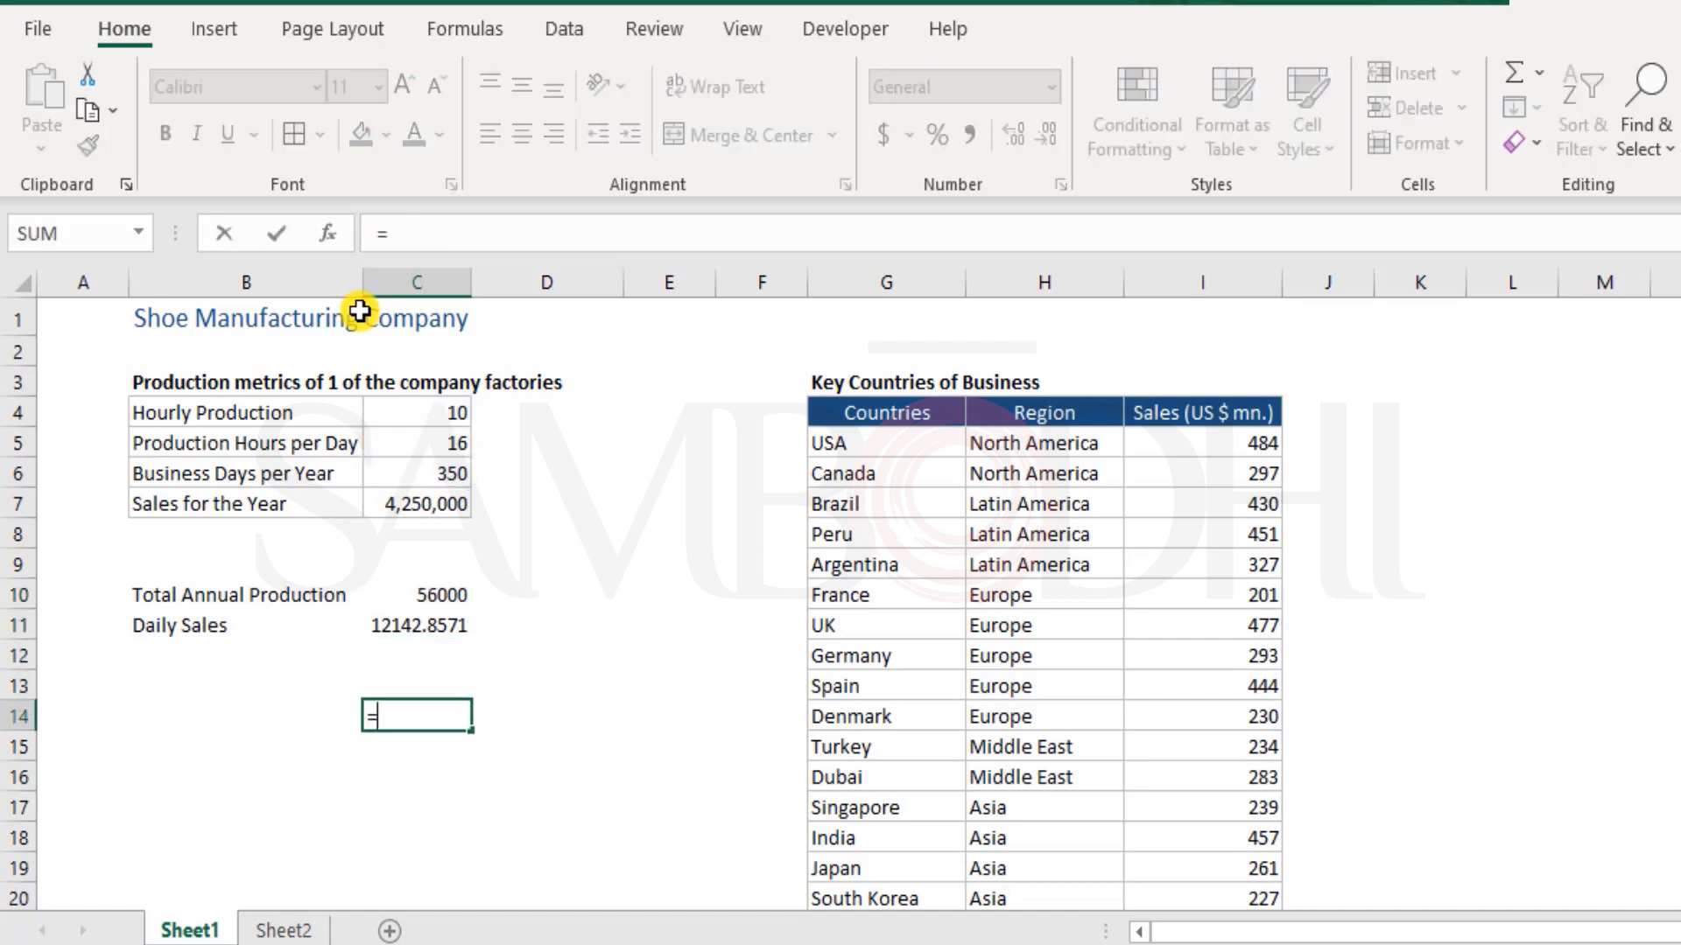
click(420, 413)
text(*)
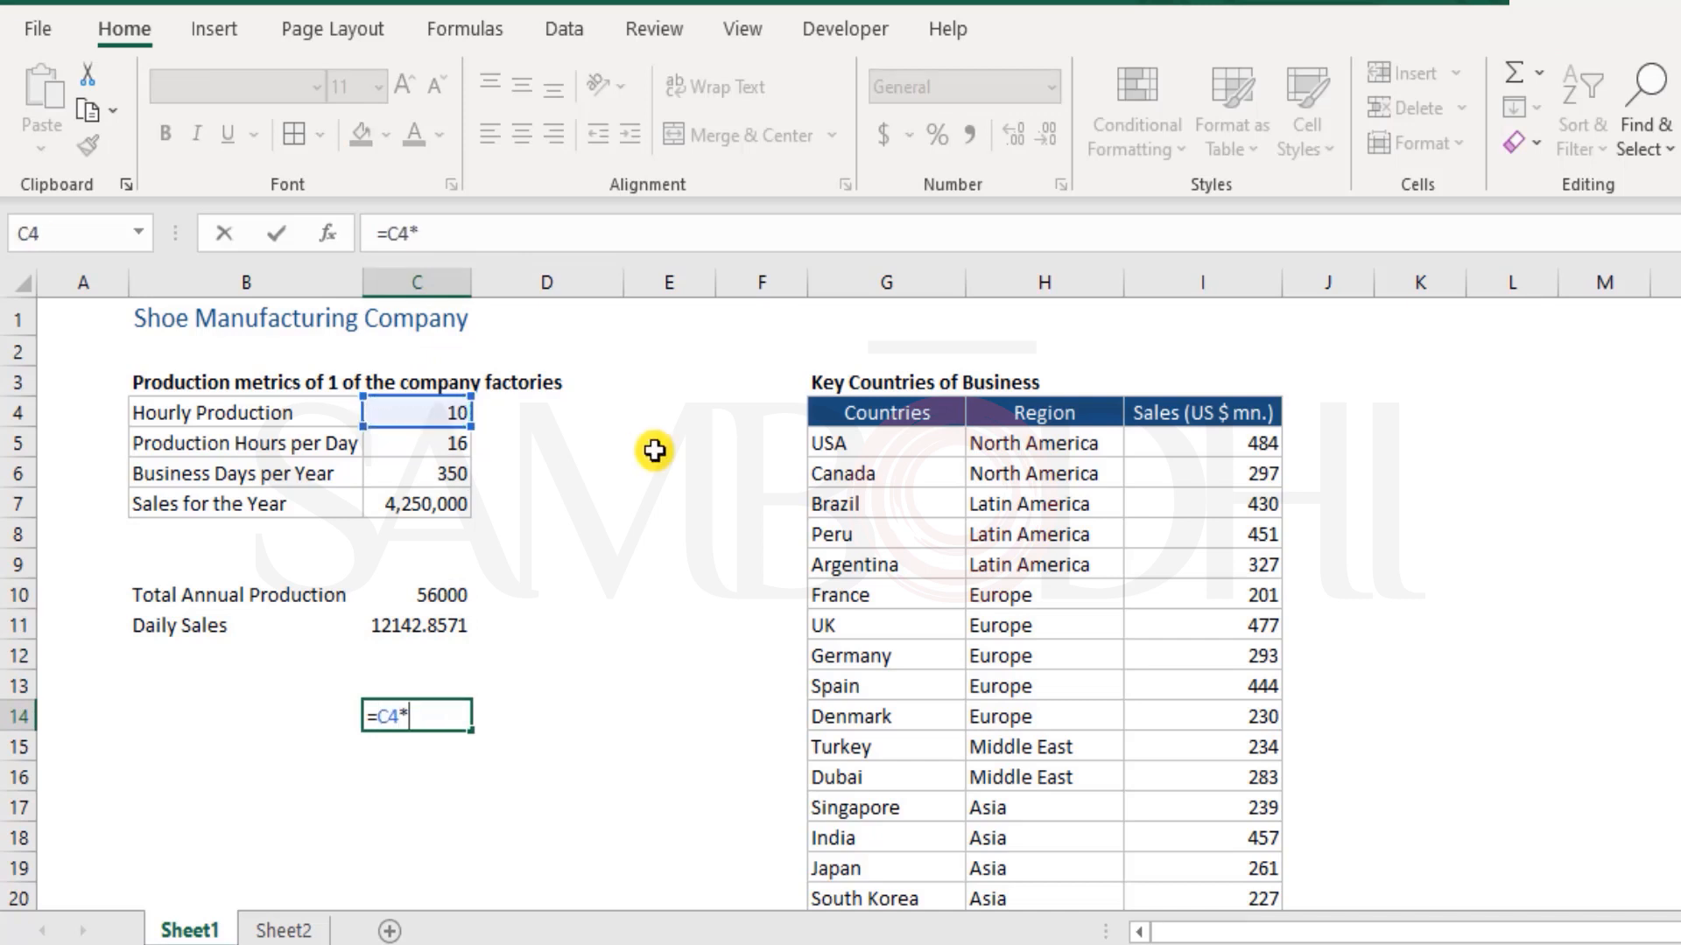
click(445, 446)
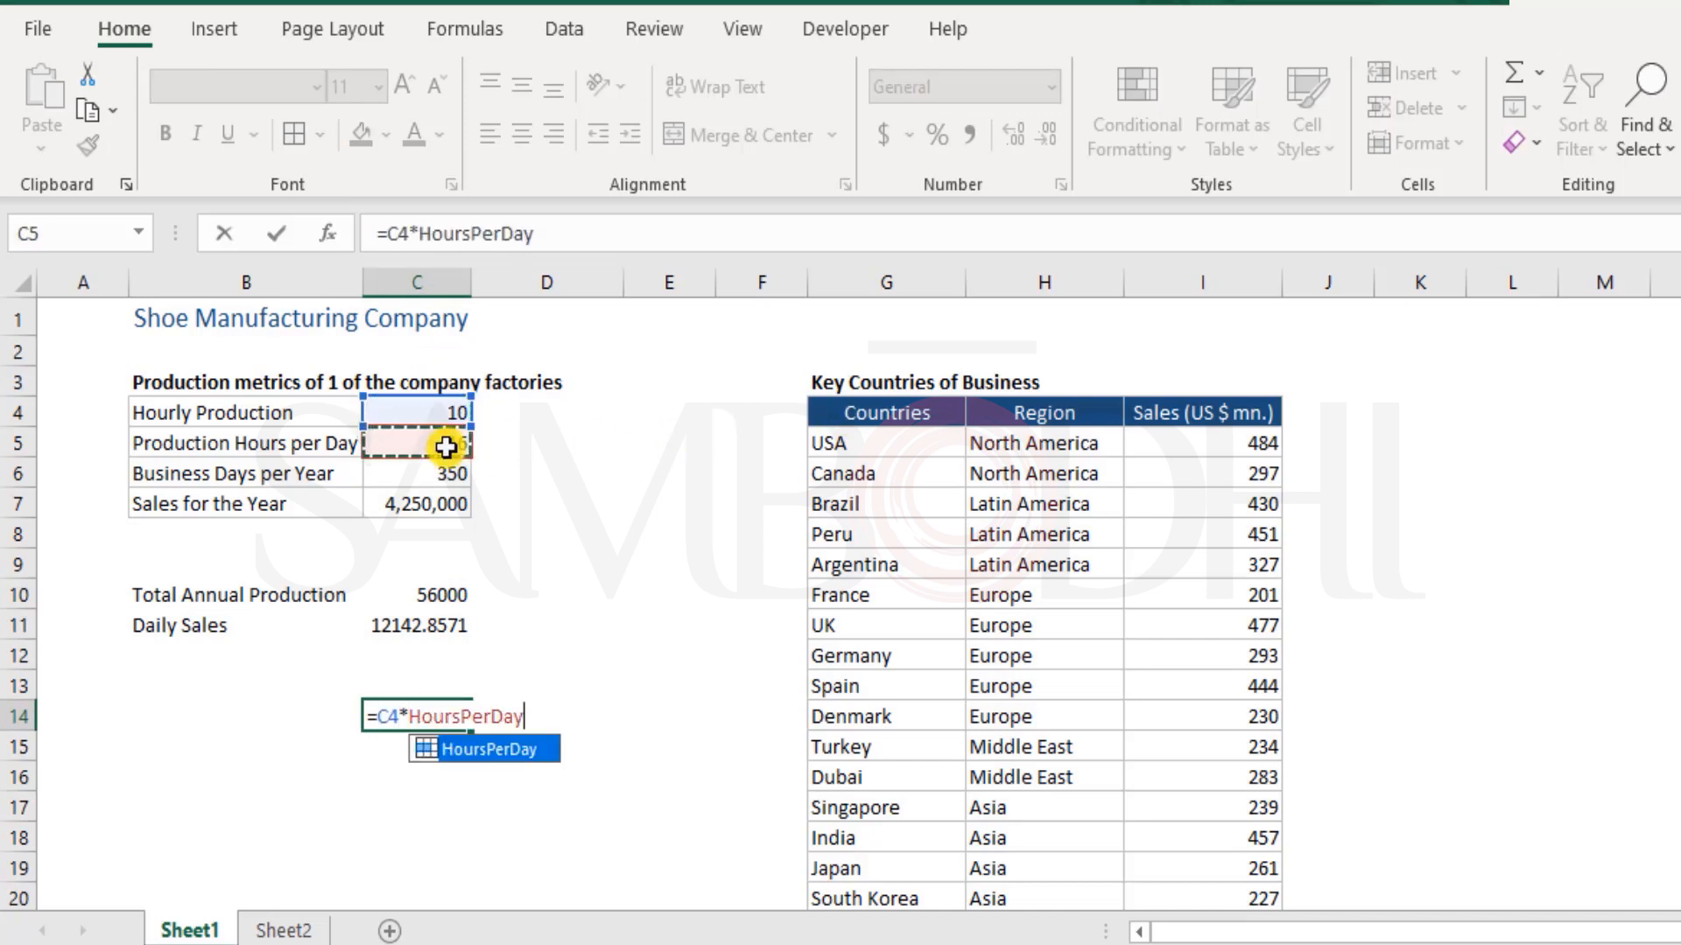
click(523, 747)
text(*)
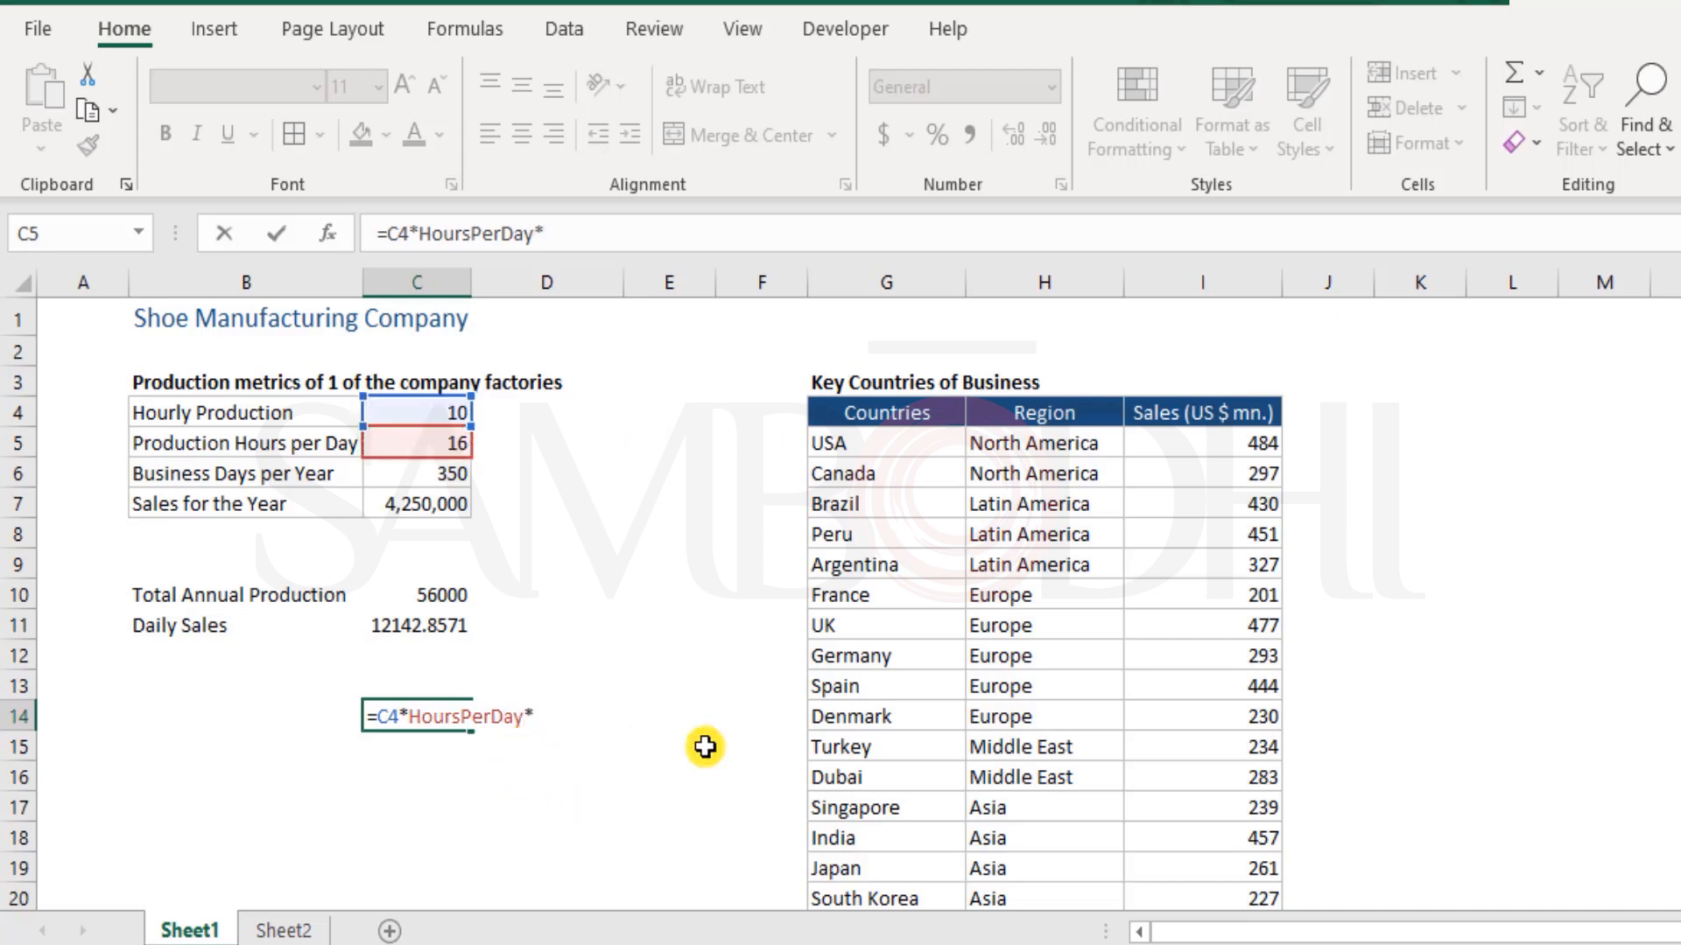
click(450, 473)
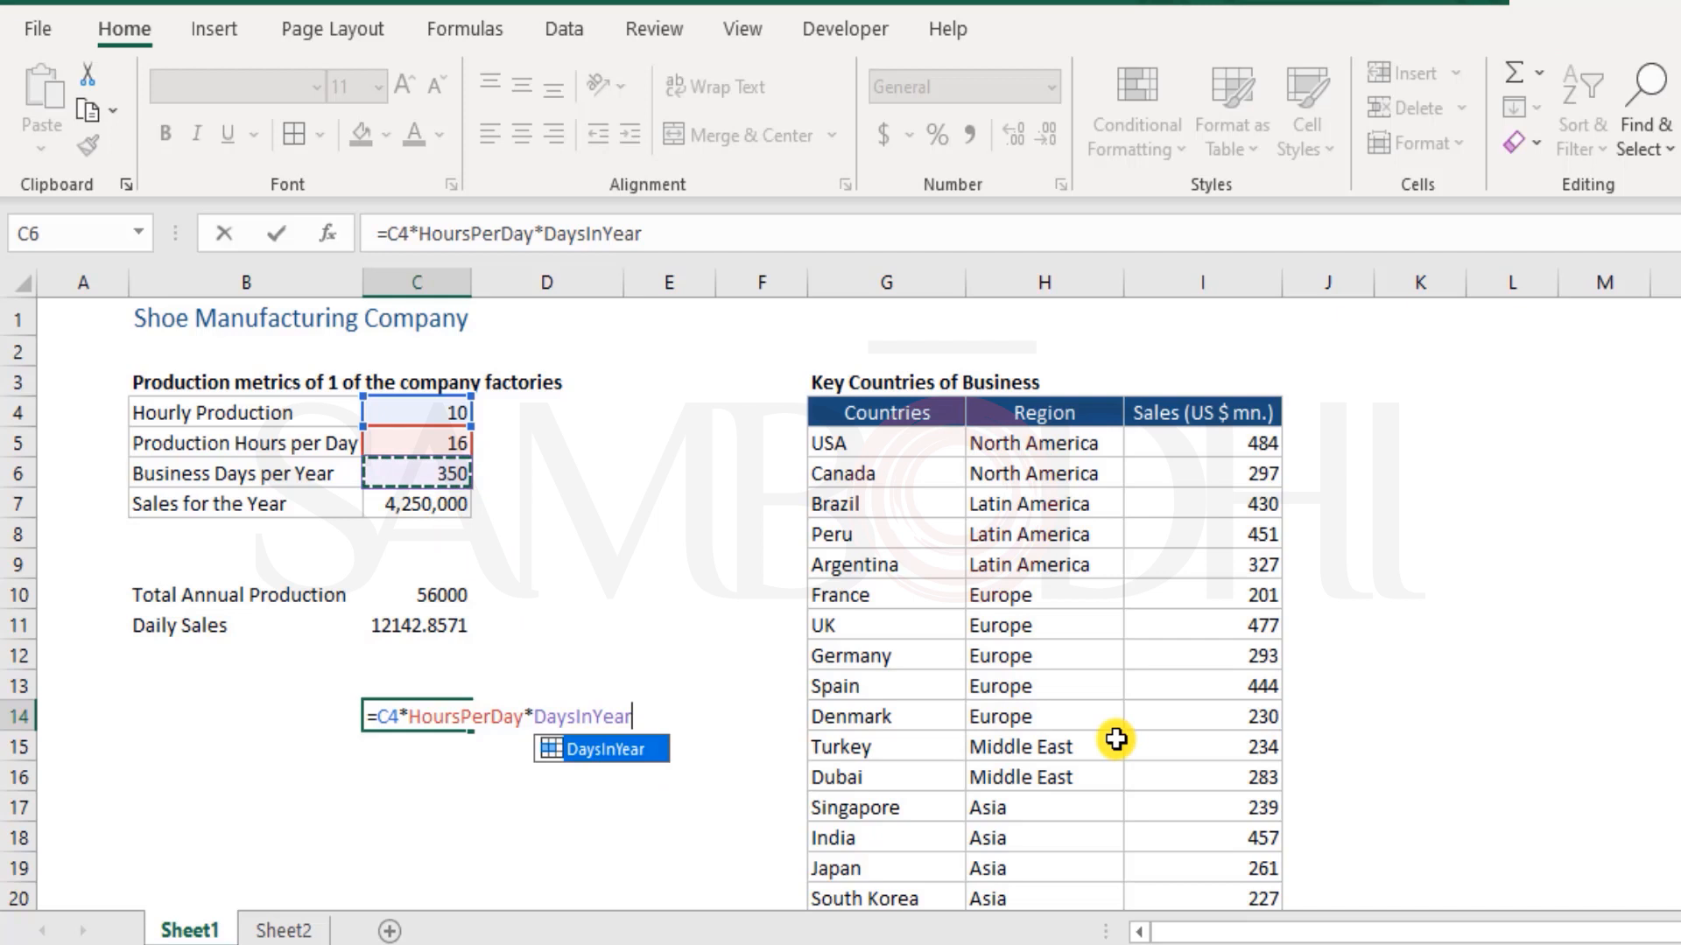
Remove DaysInYear from the C14 formula, re-enter it from the name suggestions and commit =C4*HoursPerDay*DaysInYear
key(BackSpace)
key(BackSpace)
key(BackSpace)
key(BackSpace)
key(BackSpace)
key(BackSpace)
key(BackSpace)
key(BackSpace)
key(BackSpace)
key(BackSpace)
key(BackSpace)
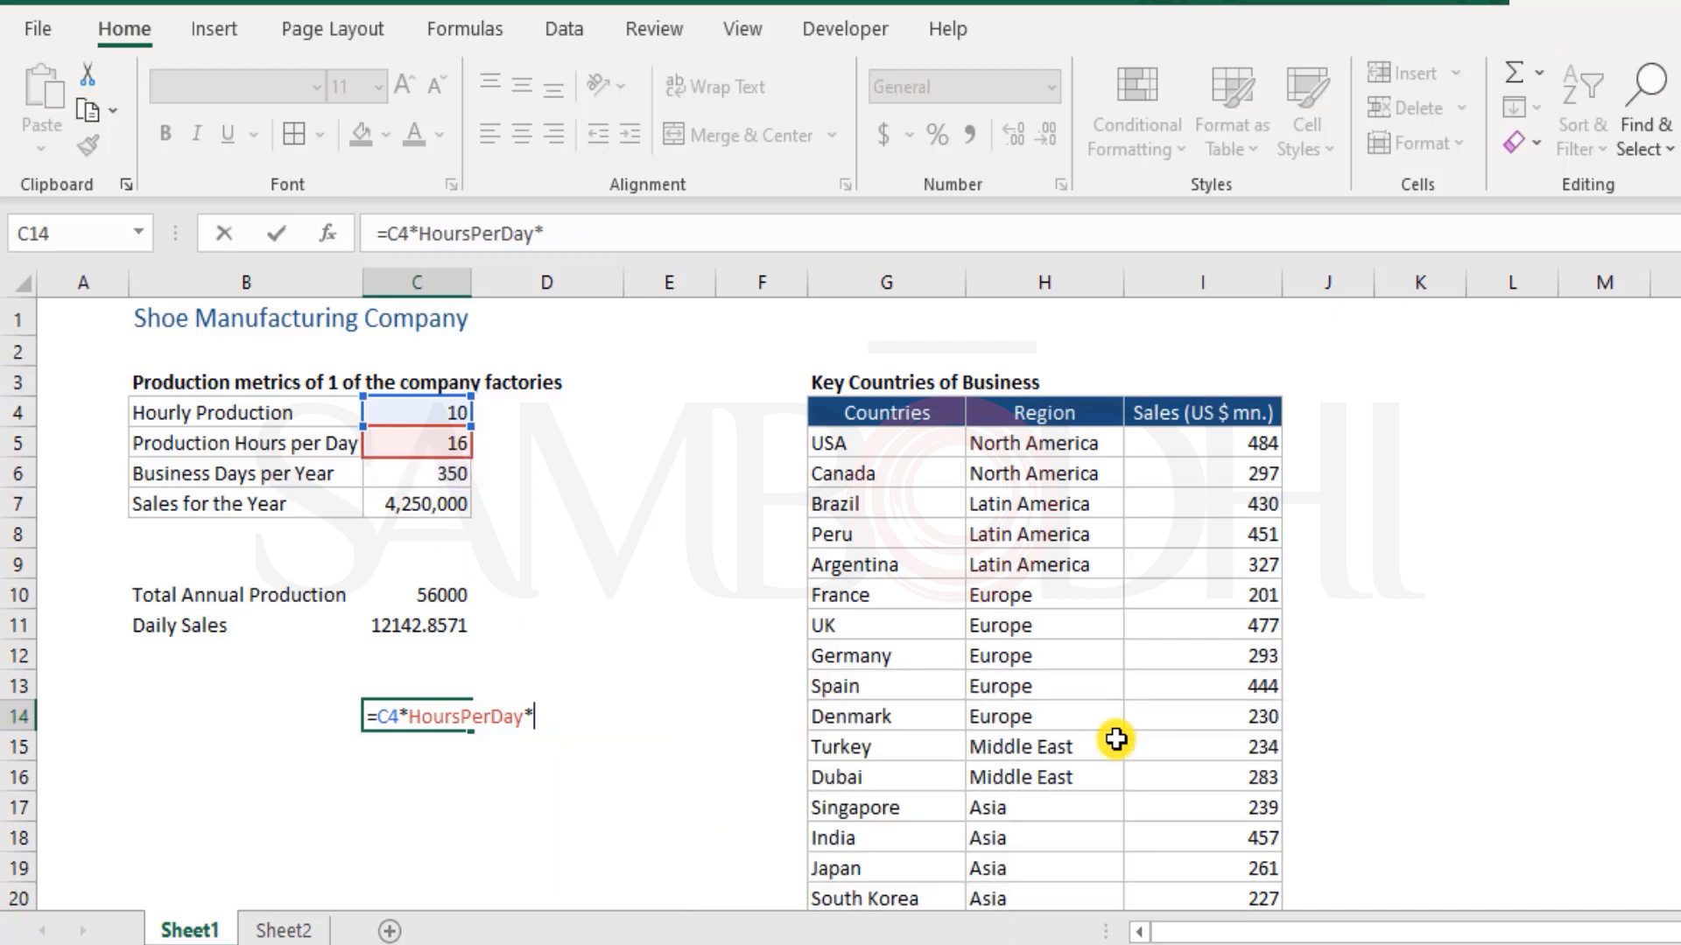
text(*day)
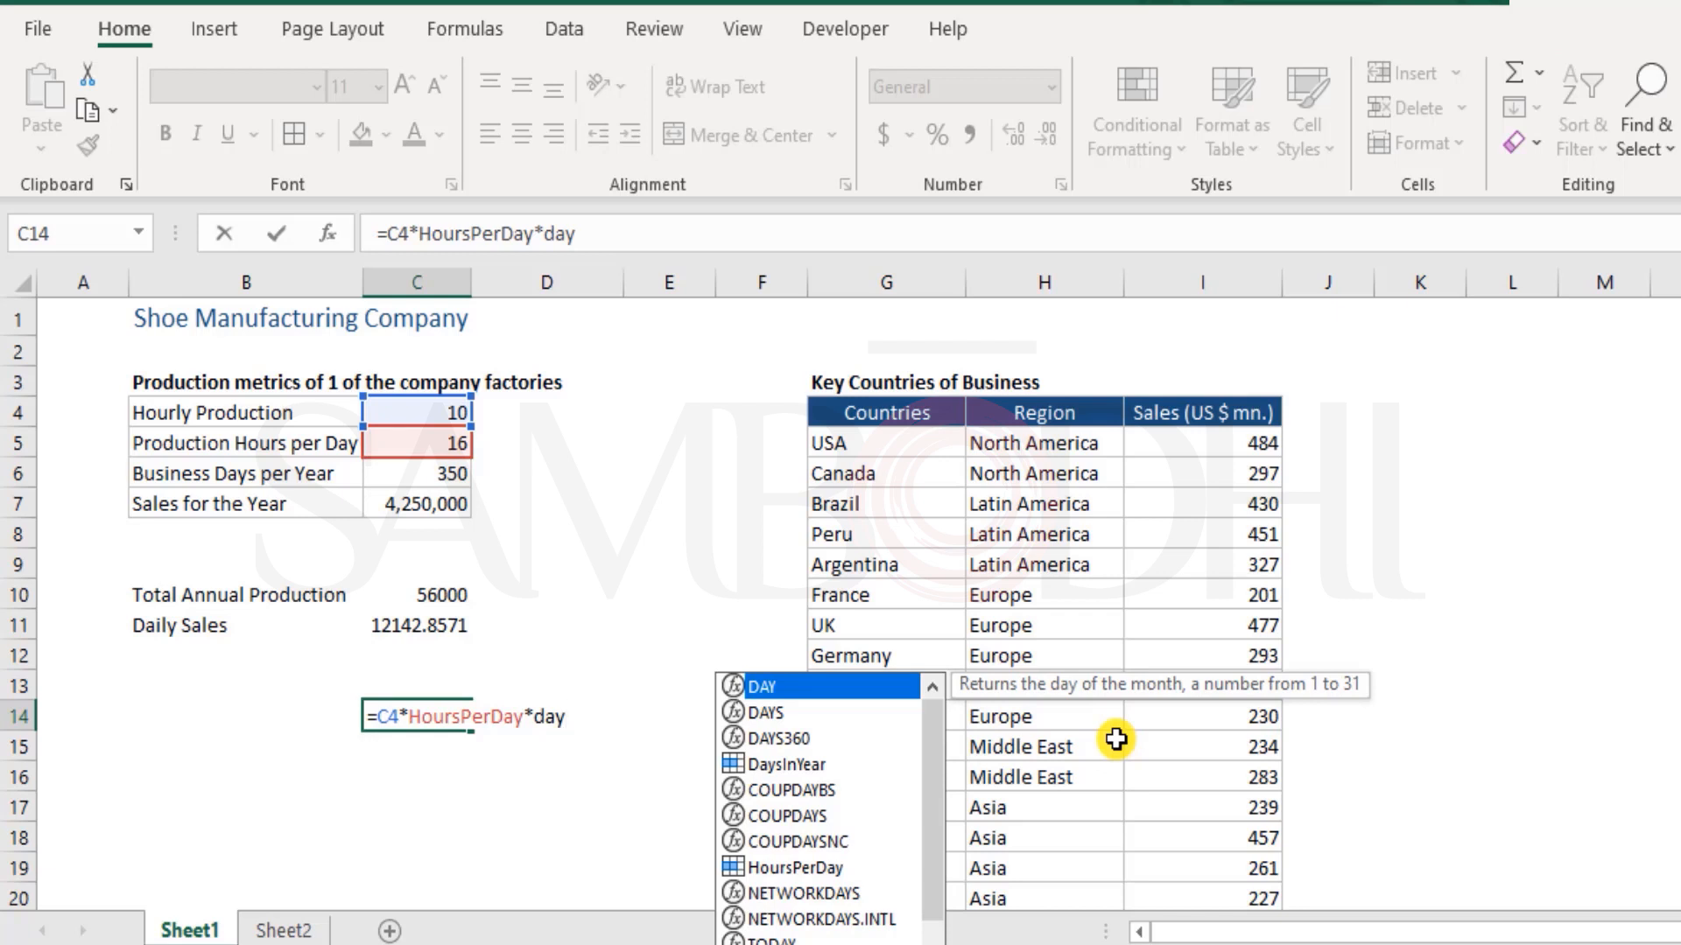
text(s)
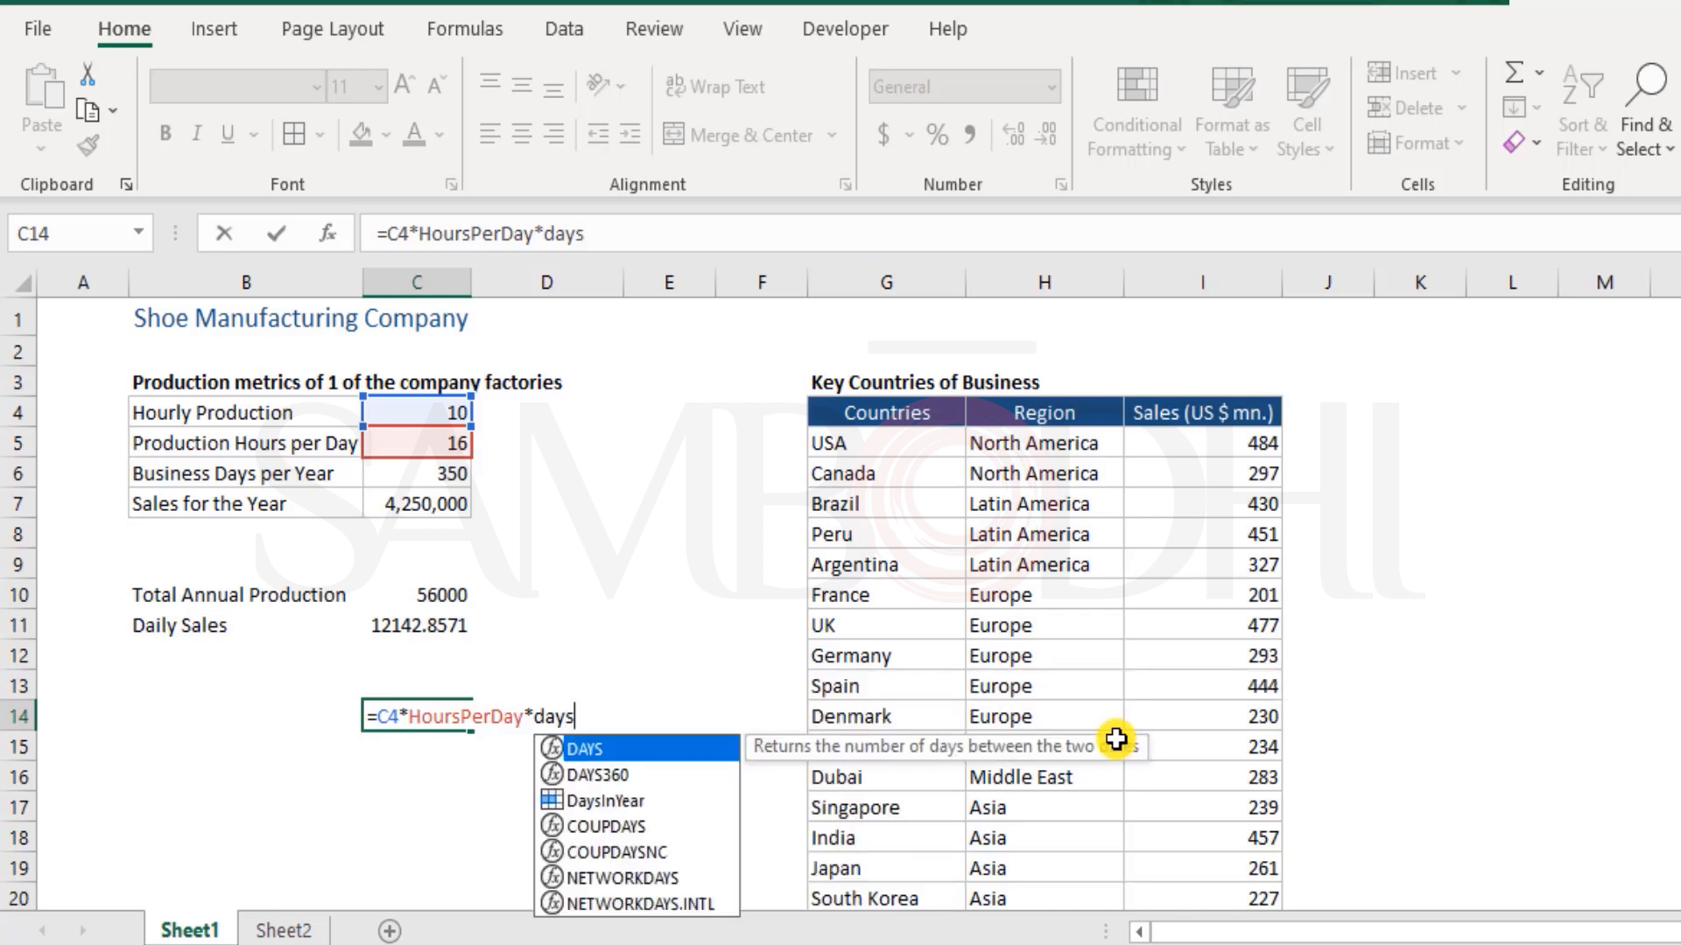
key(Down)
key(Down)
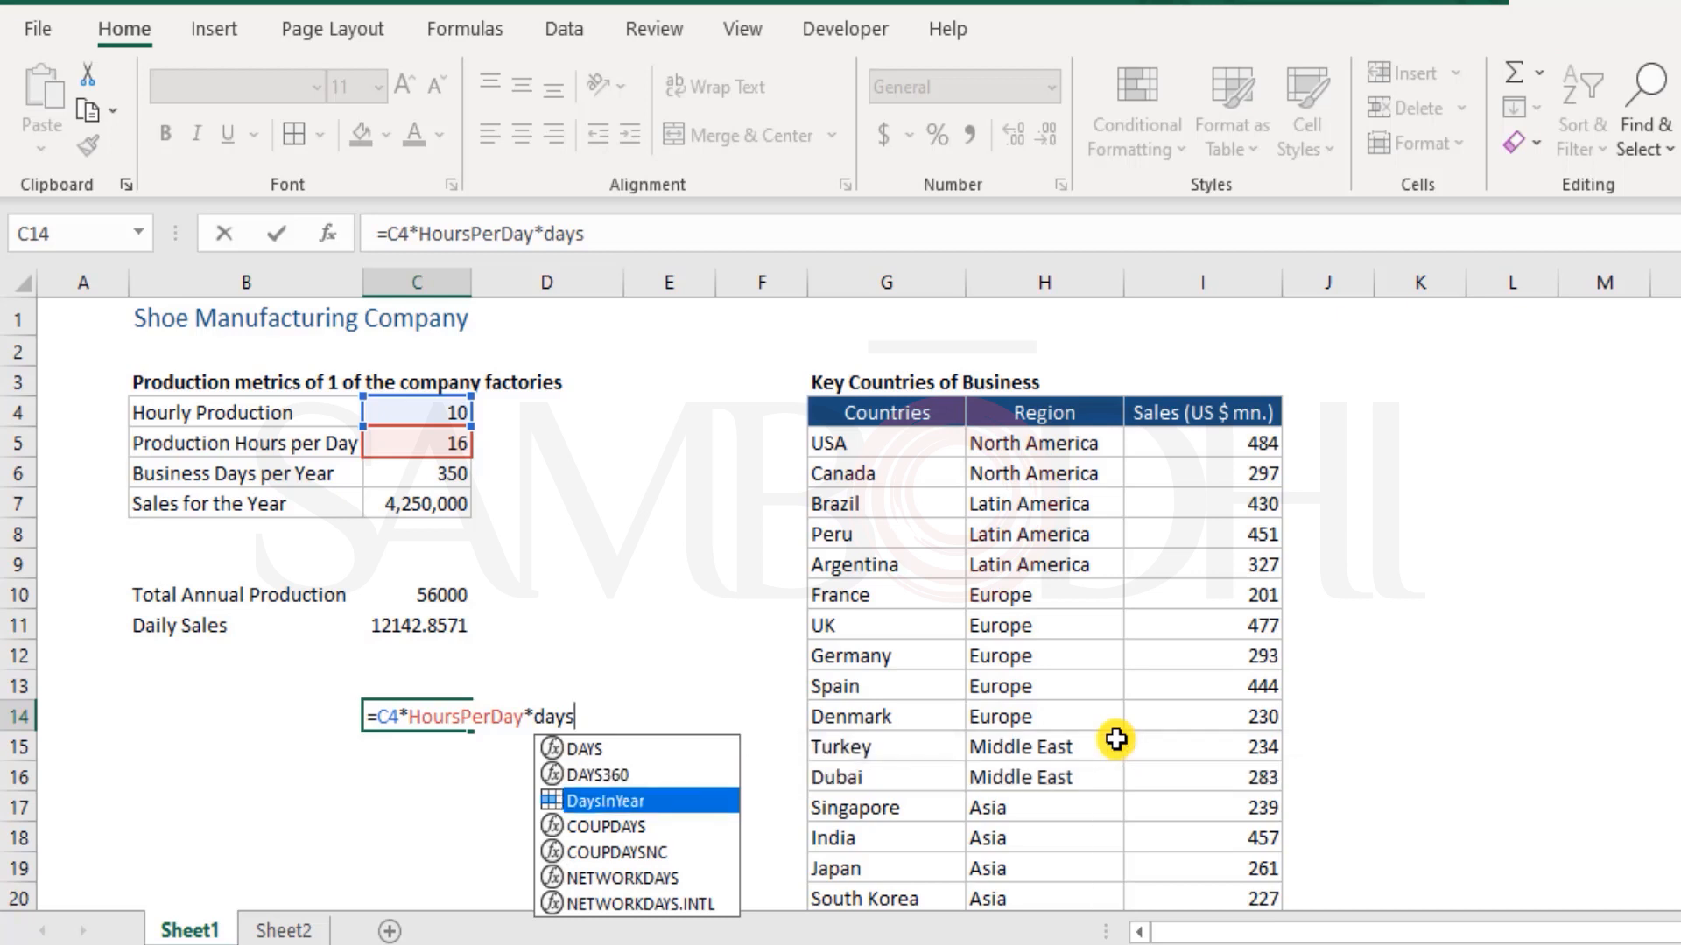
key(Tab)
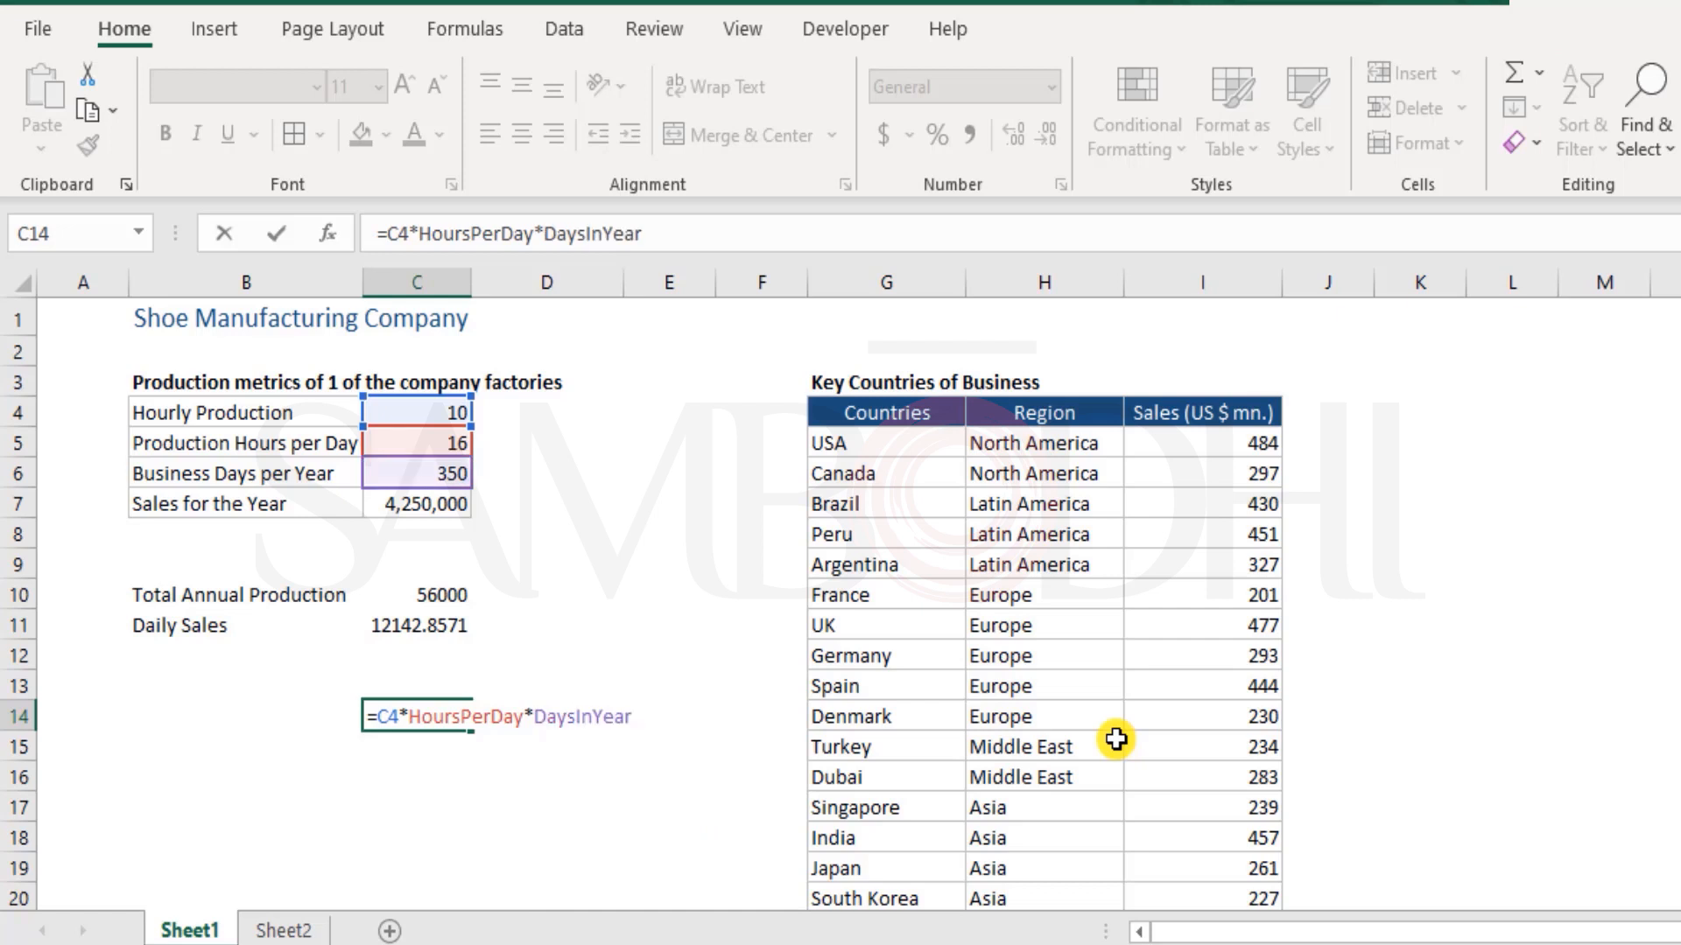
key(Return)
Clear the trial formula from cell C14 and return to cell A1
key(Up)
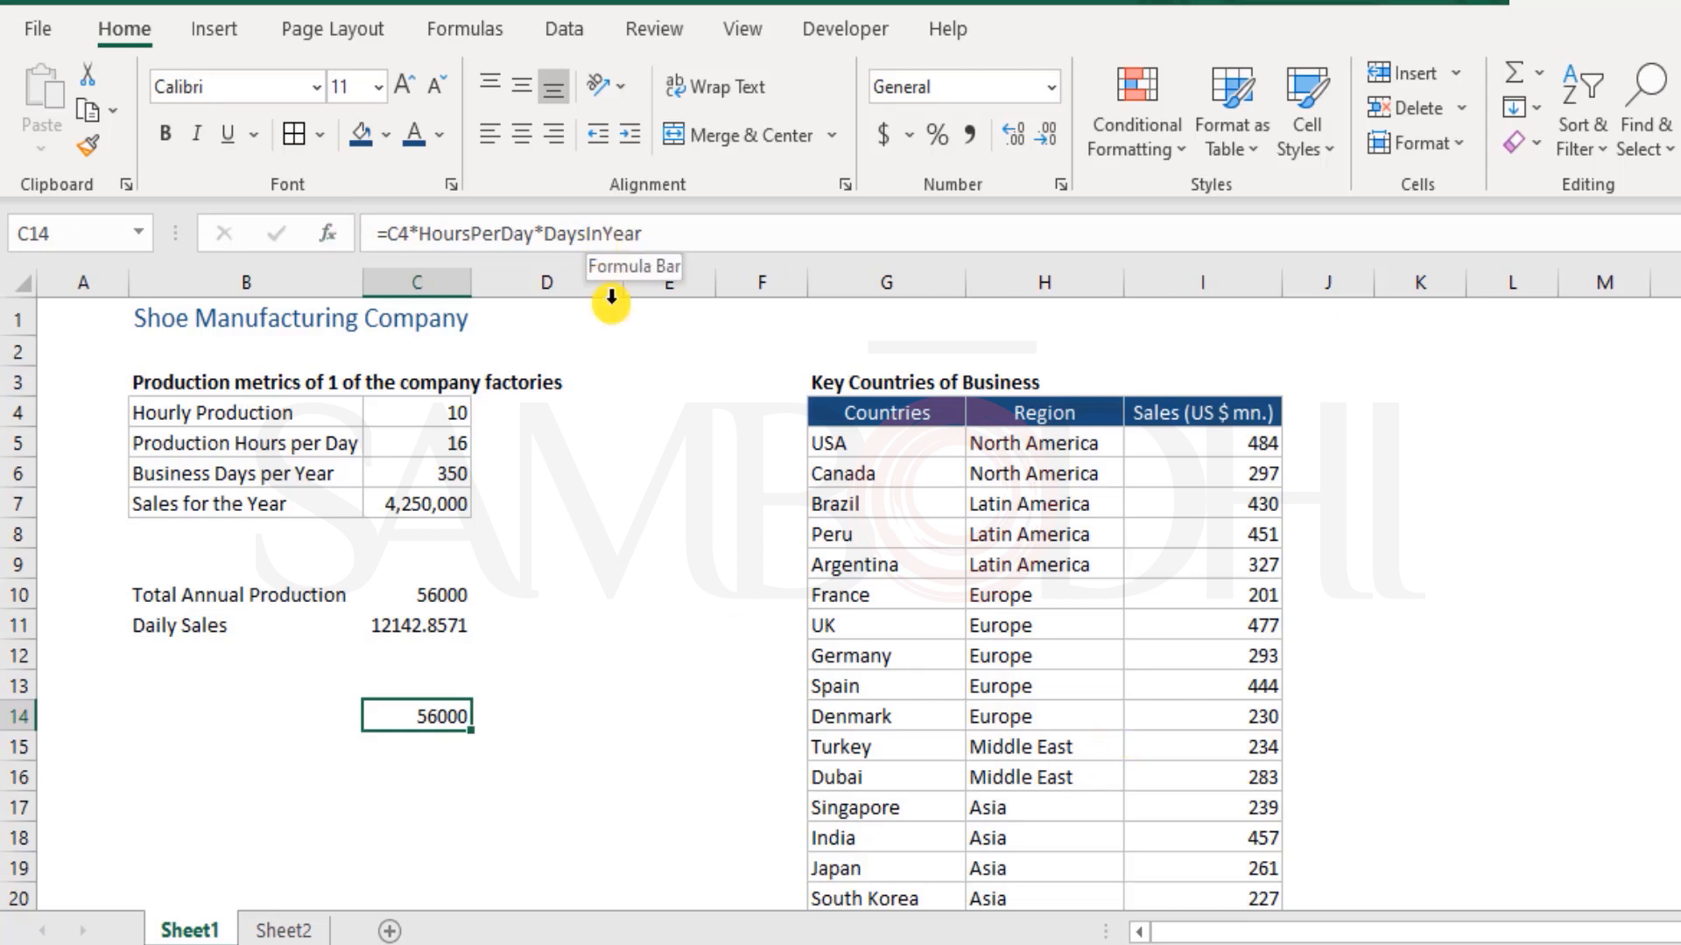
key(Delete)
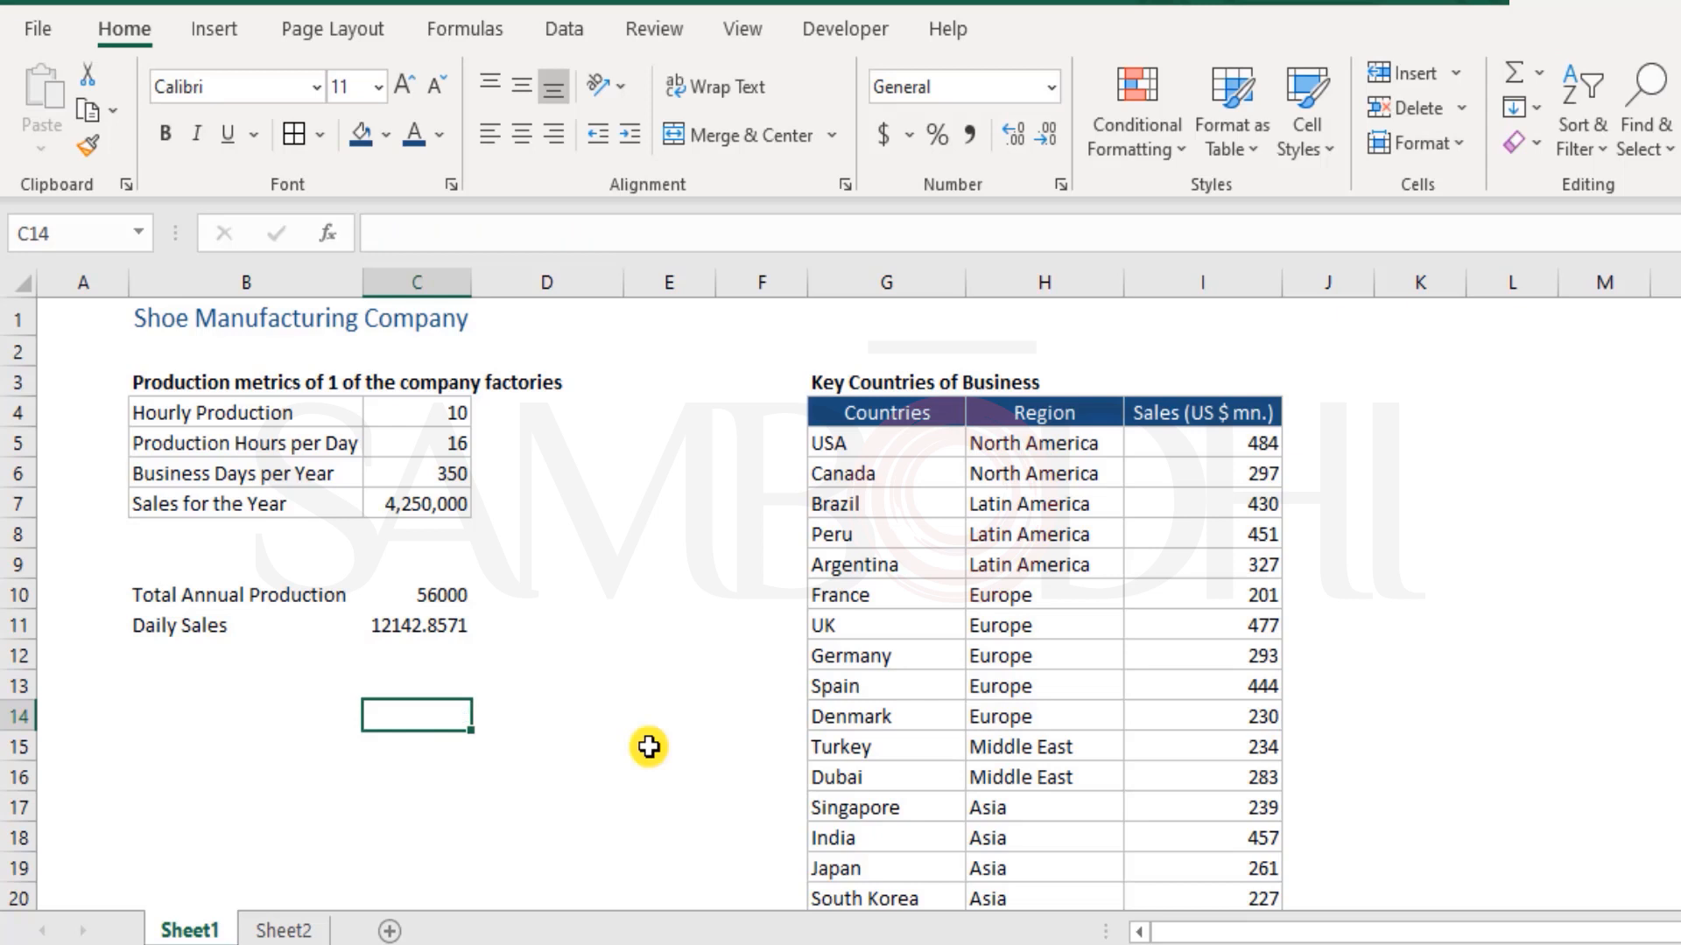
click(64, 318)
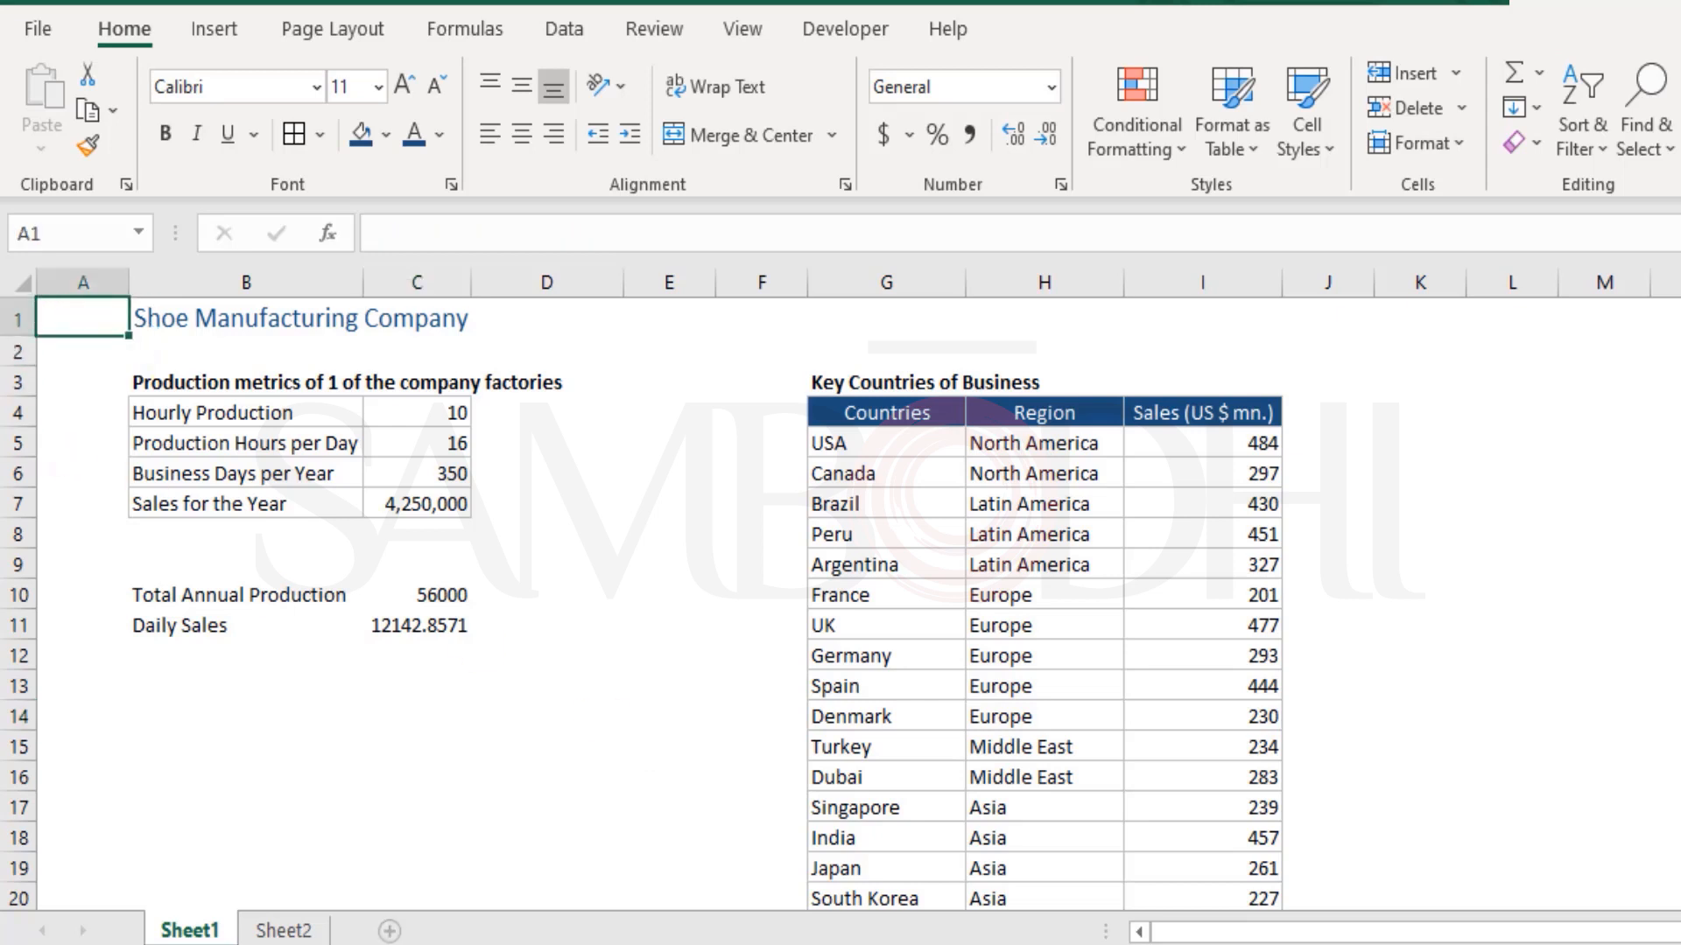
Replace the Total Production for the Year formula in Sheet2 cell C3 with a new one beginning =Sheet1!C4*
click(313, 928)
key(F2)
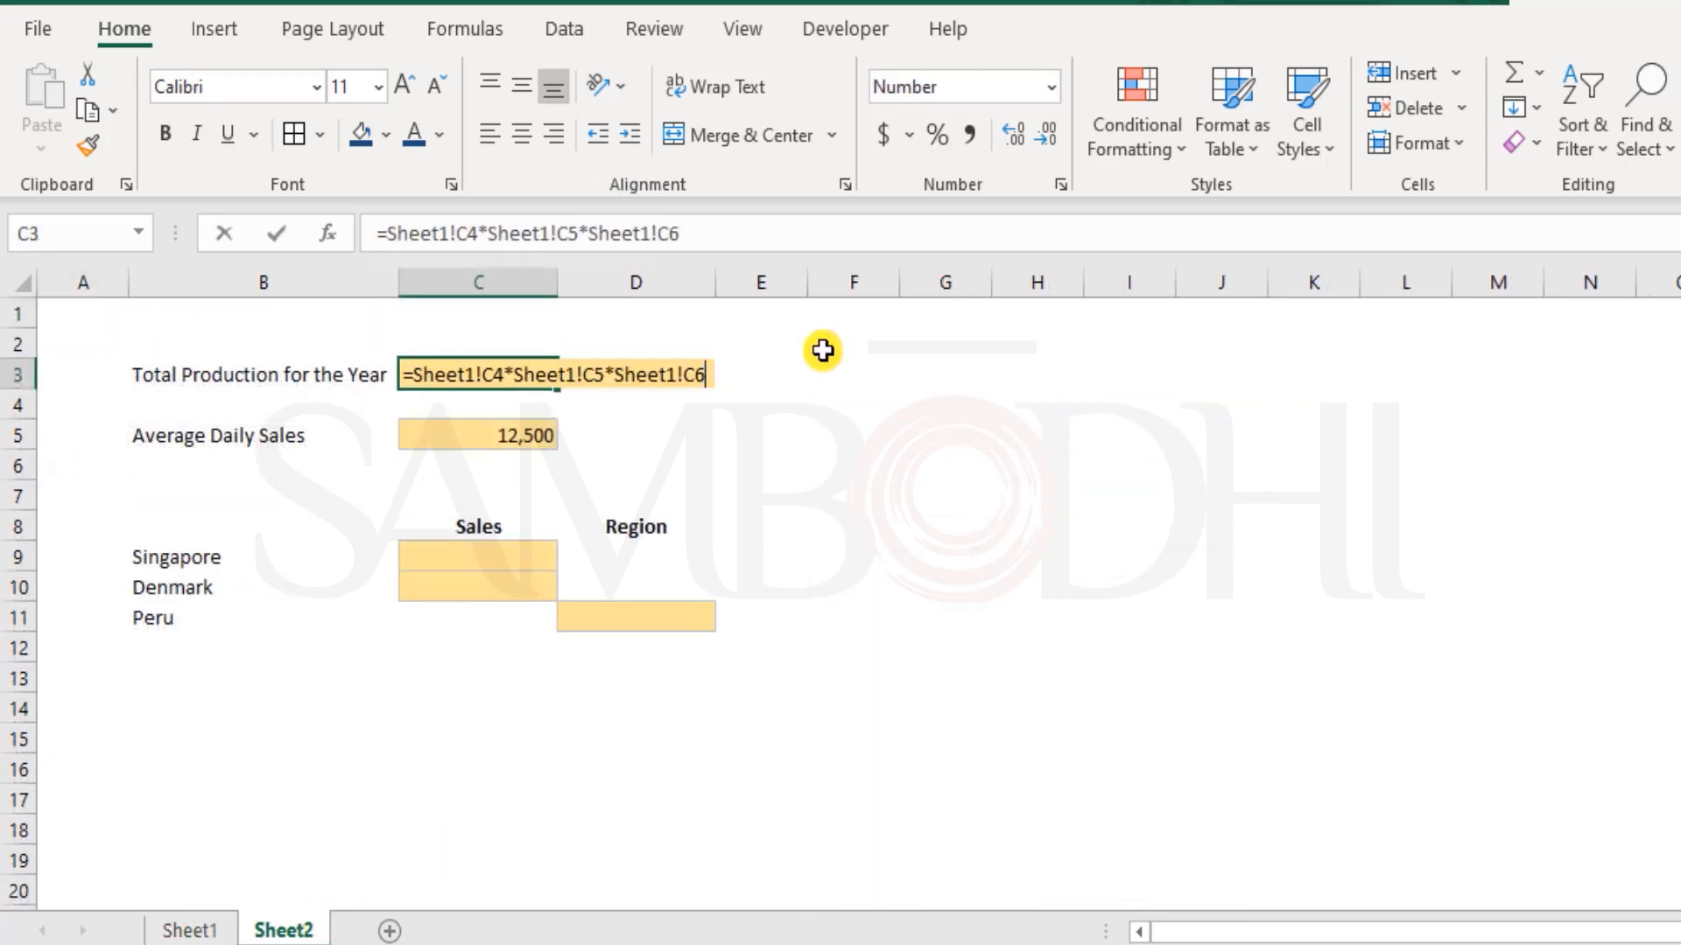
key(shift+Home)
text(=)
key(ctrl+Page_Up)
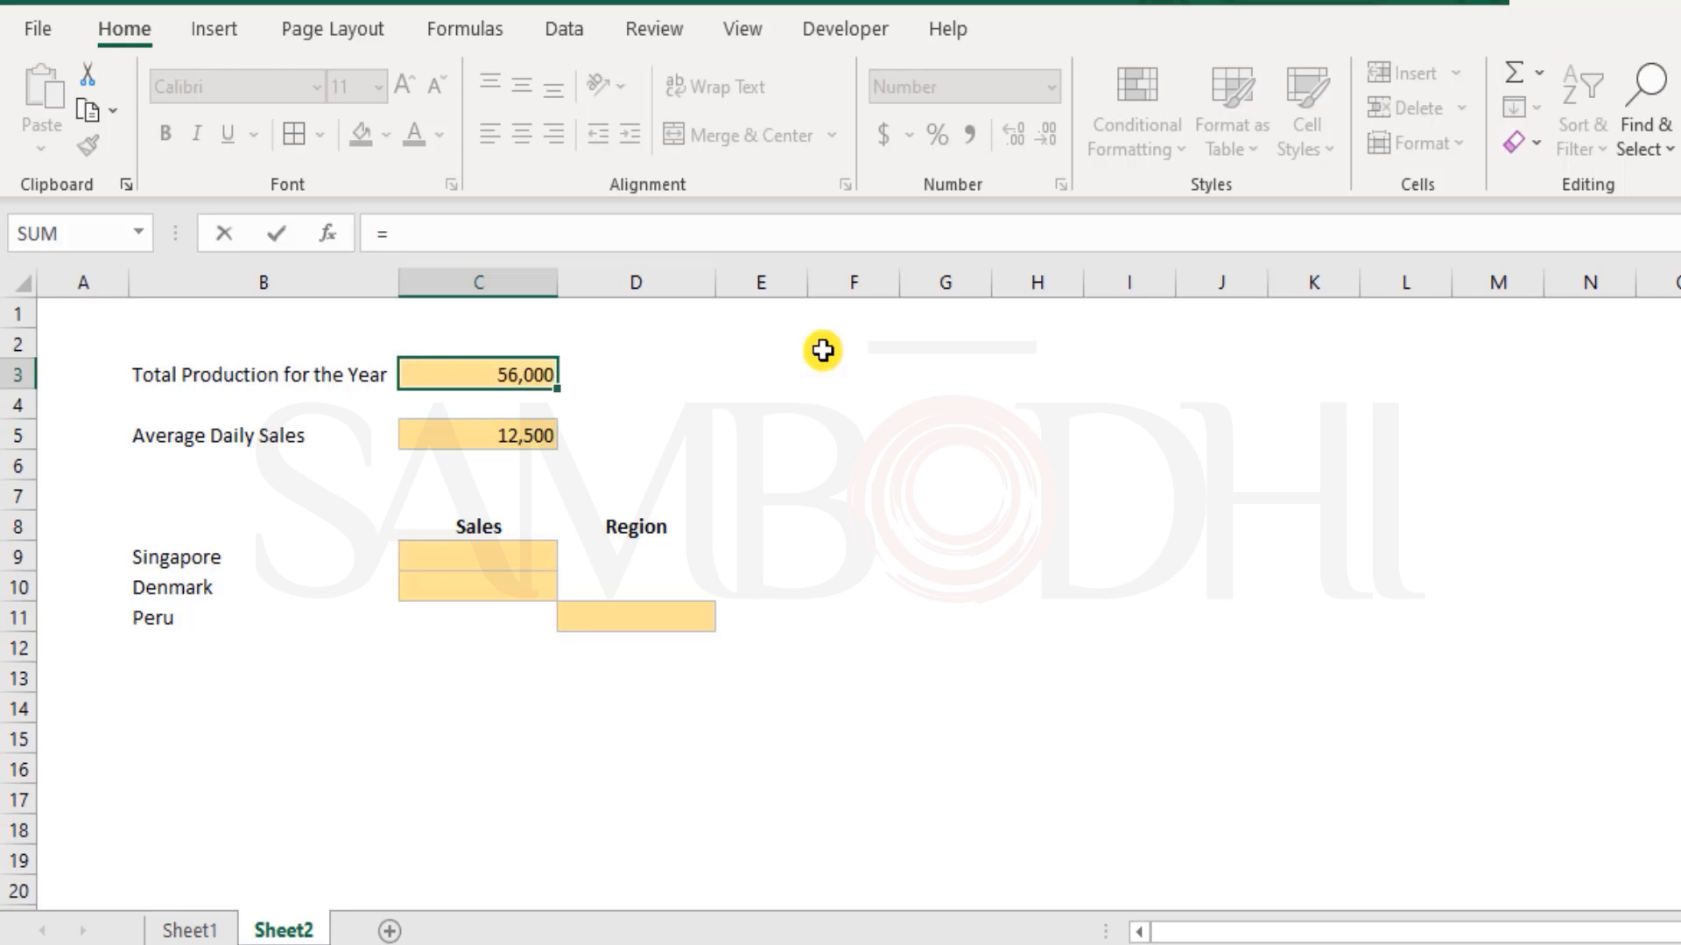
click(401, 422)
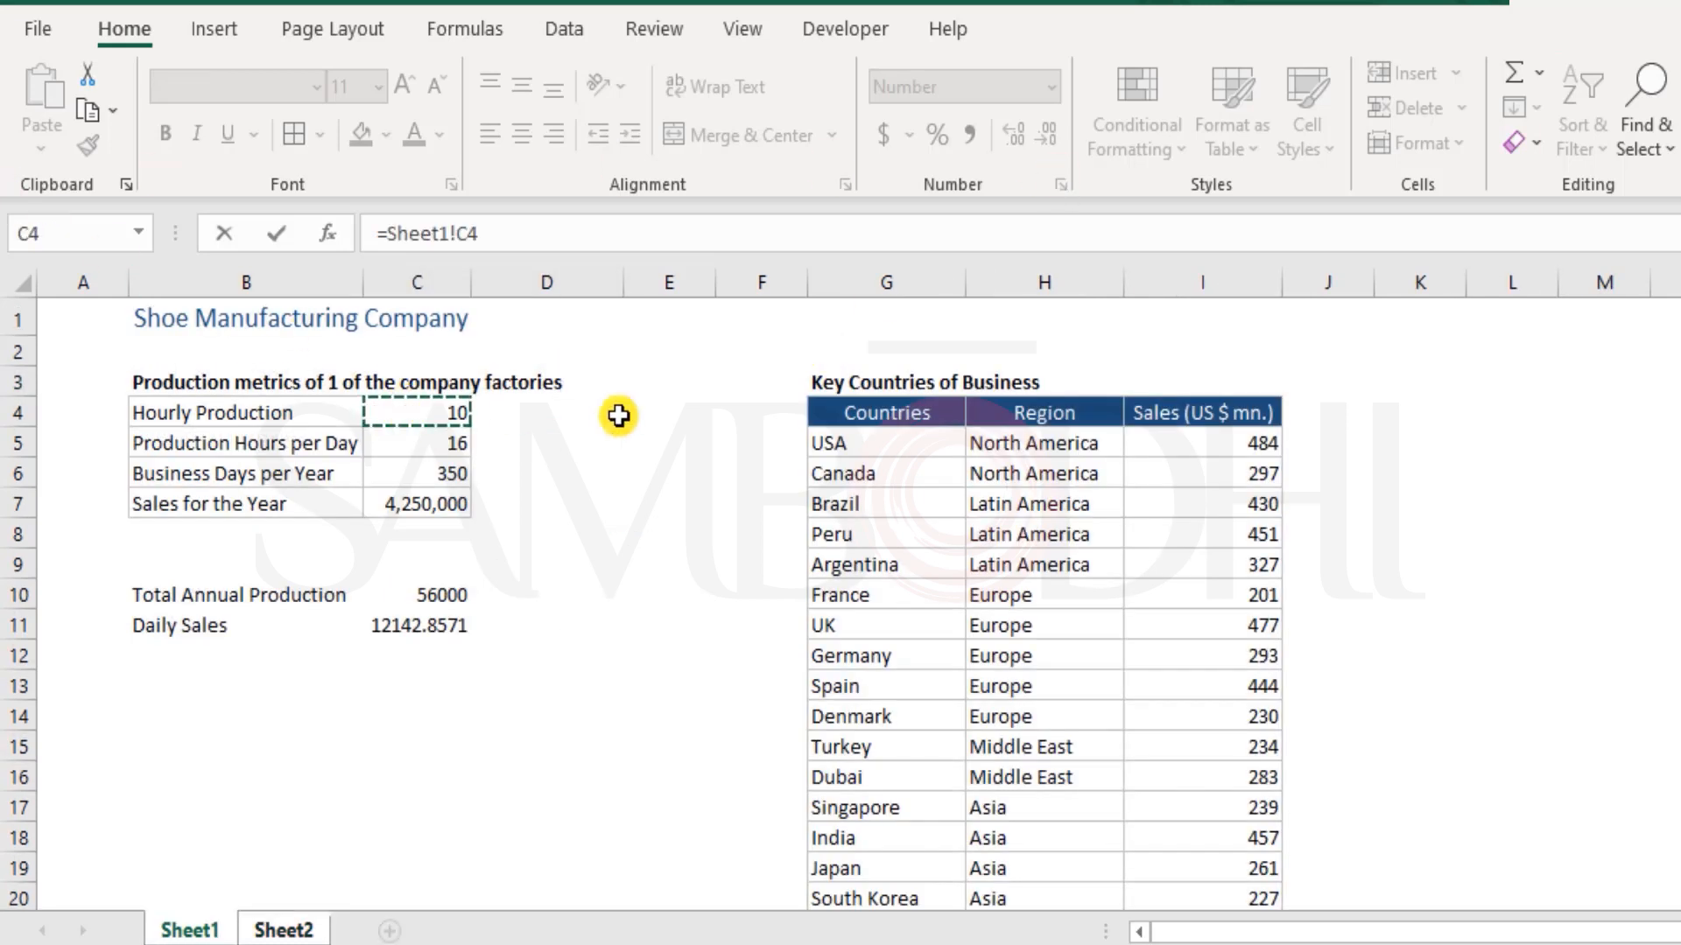
text(*)
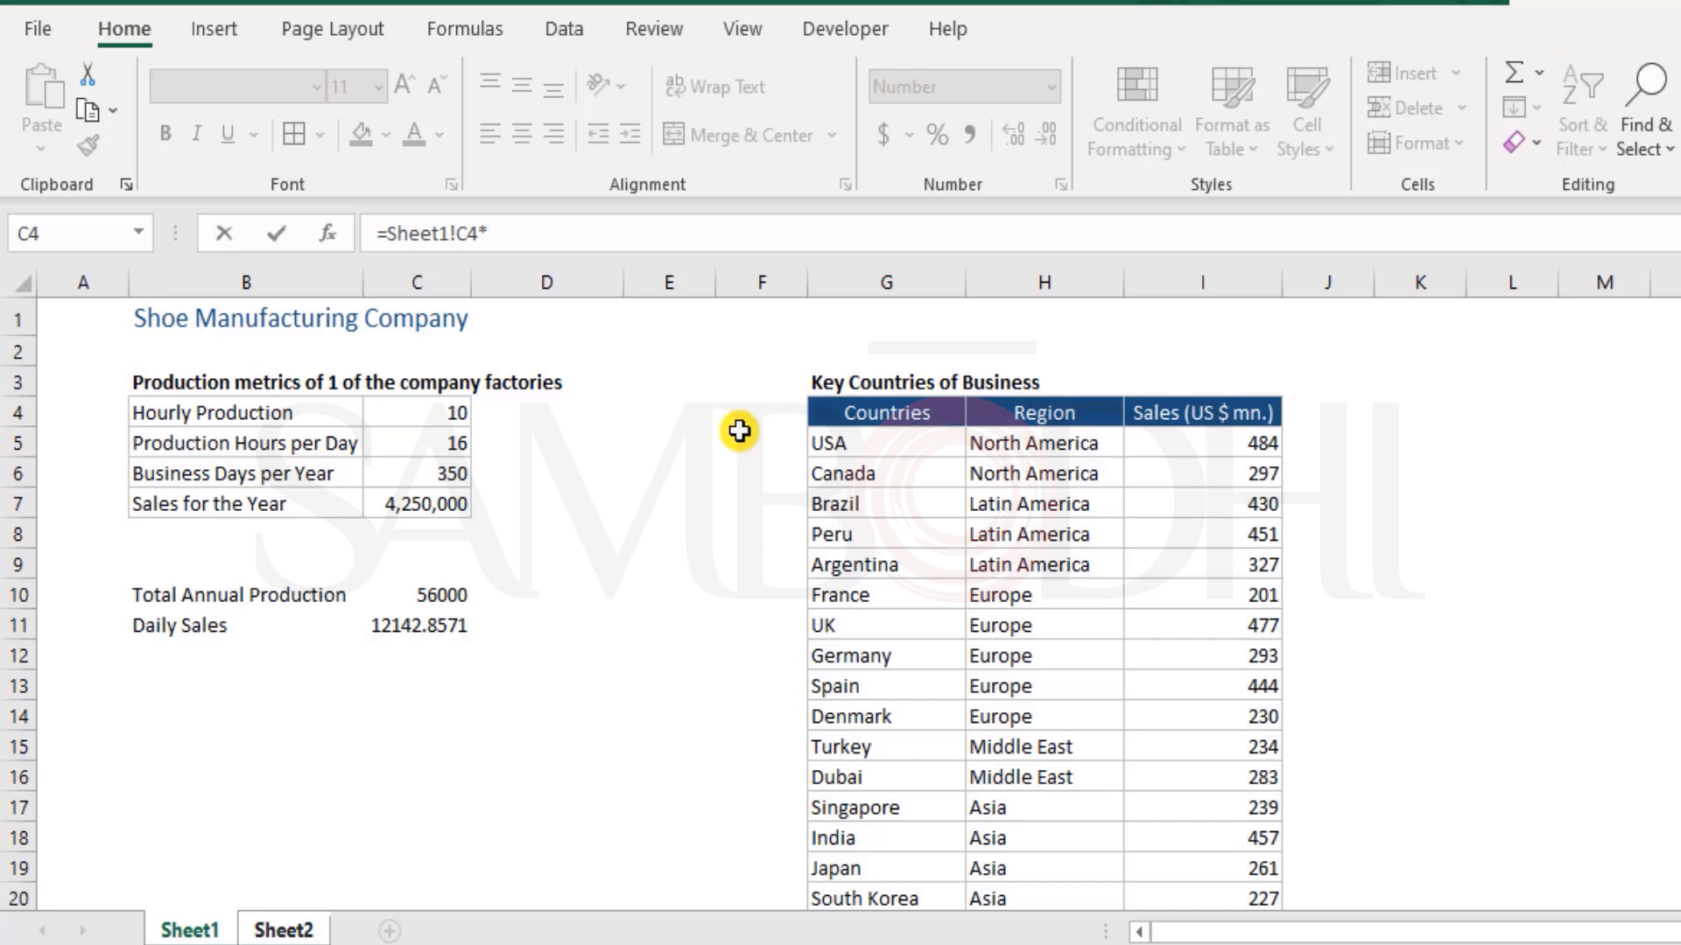
text(hou)
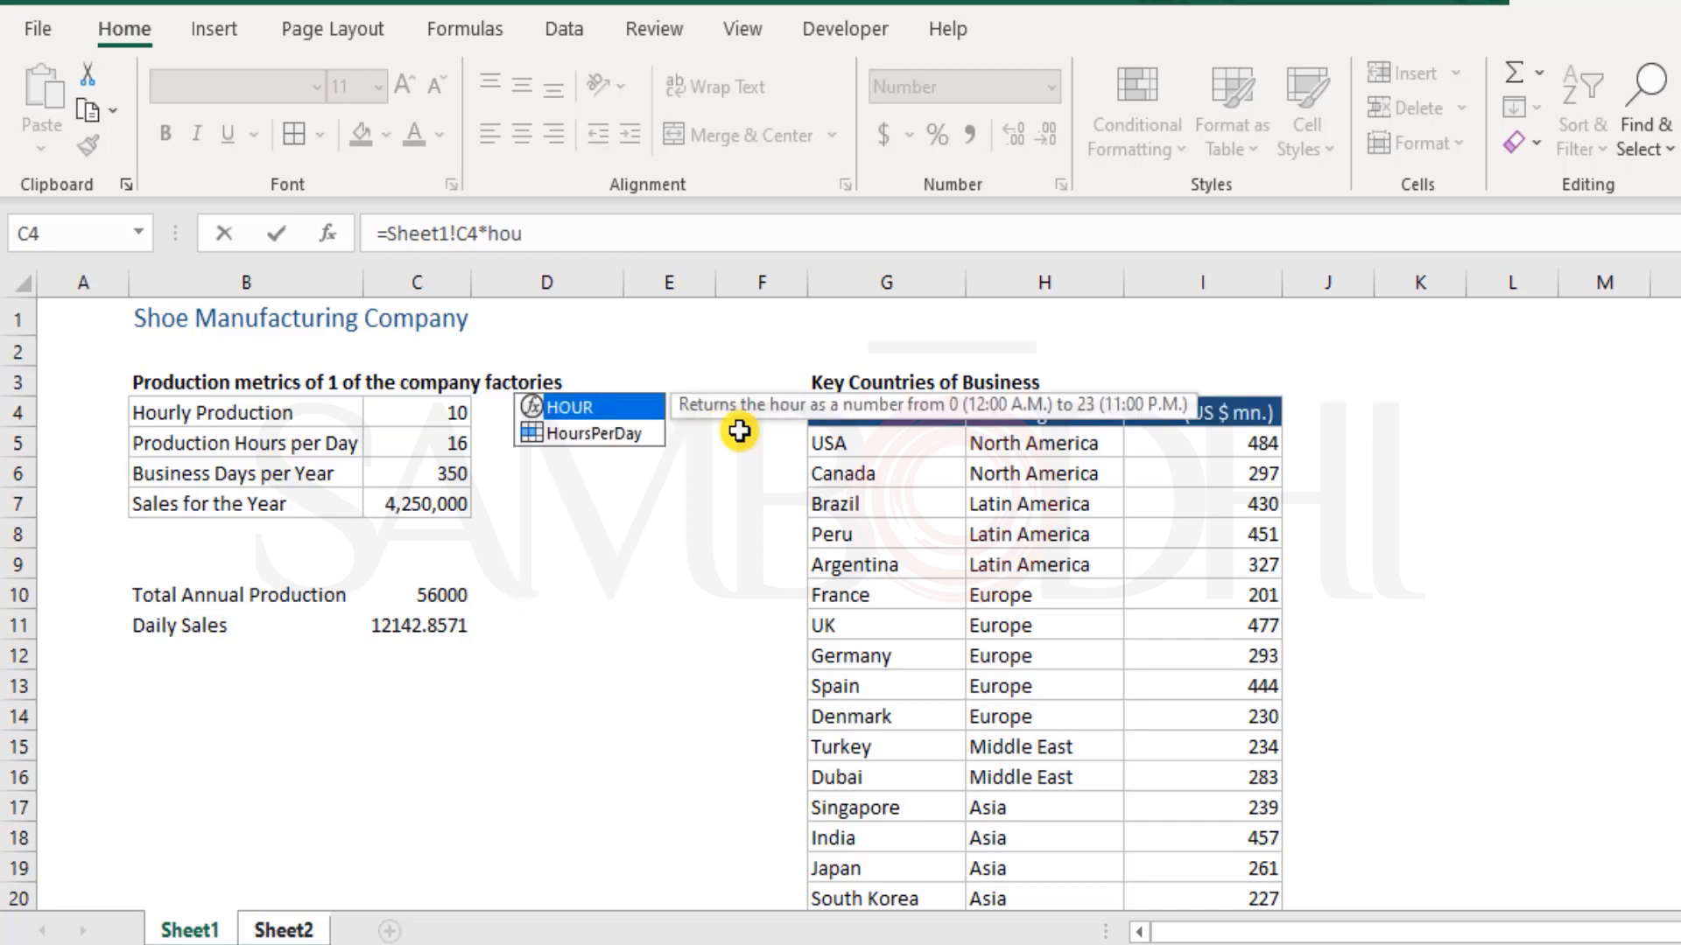
text(r)
Complete the Sheet2 C3 formula as =Sheet1!C4*HoursPerDay*DaysInYear, picking both names from the suggestions
key(Down)
key(Tab)
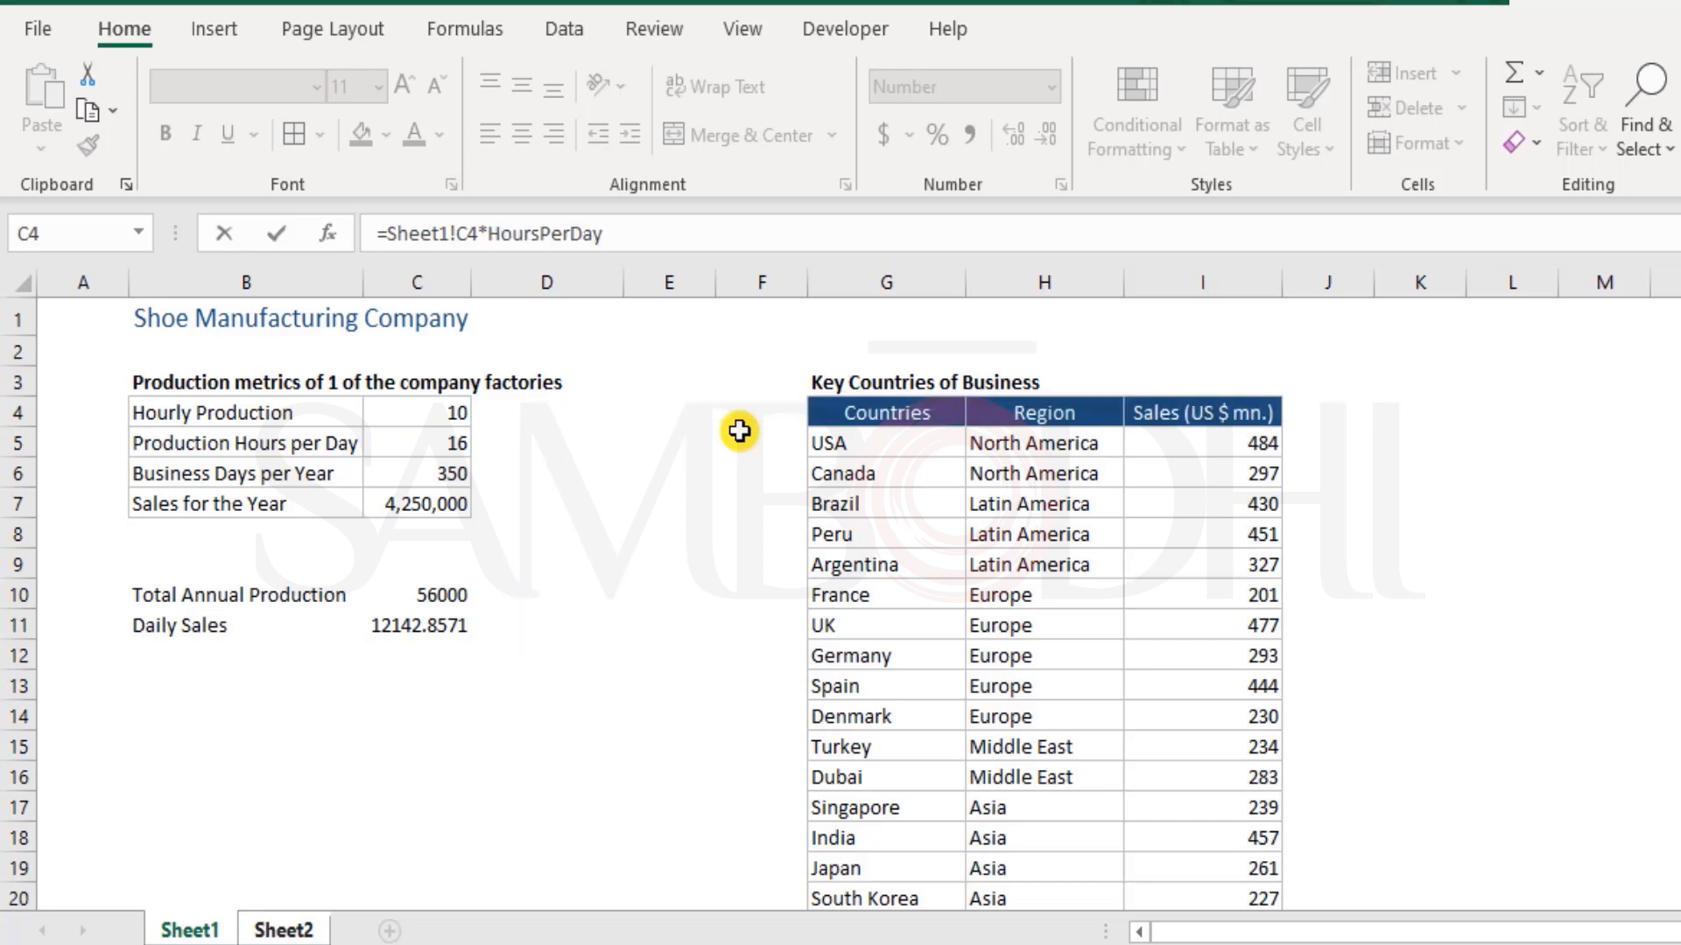
text(days)
key(Down)
key(Down)
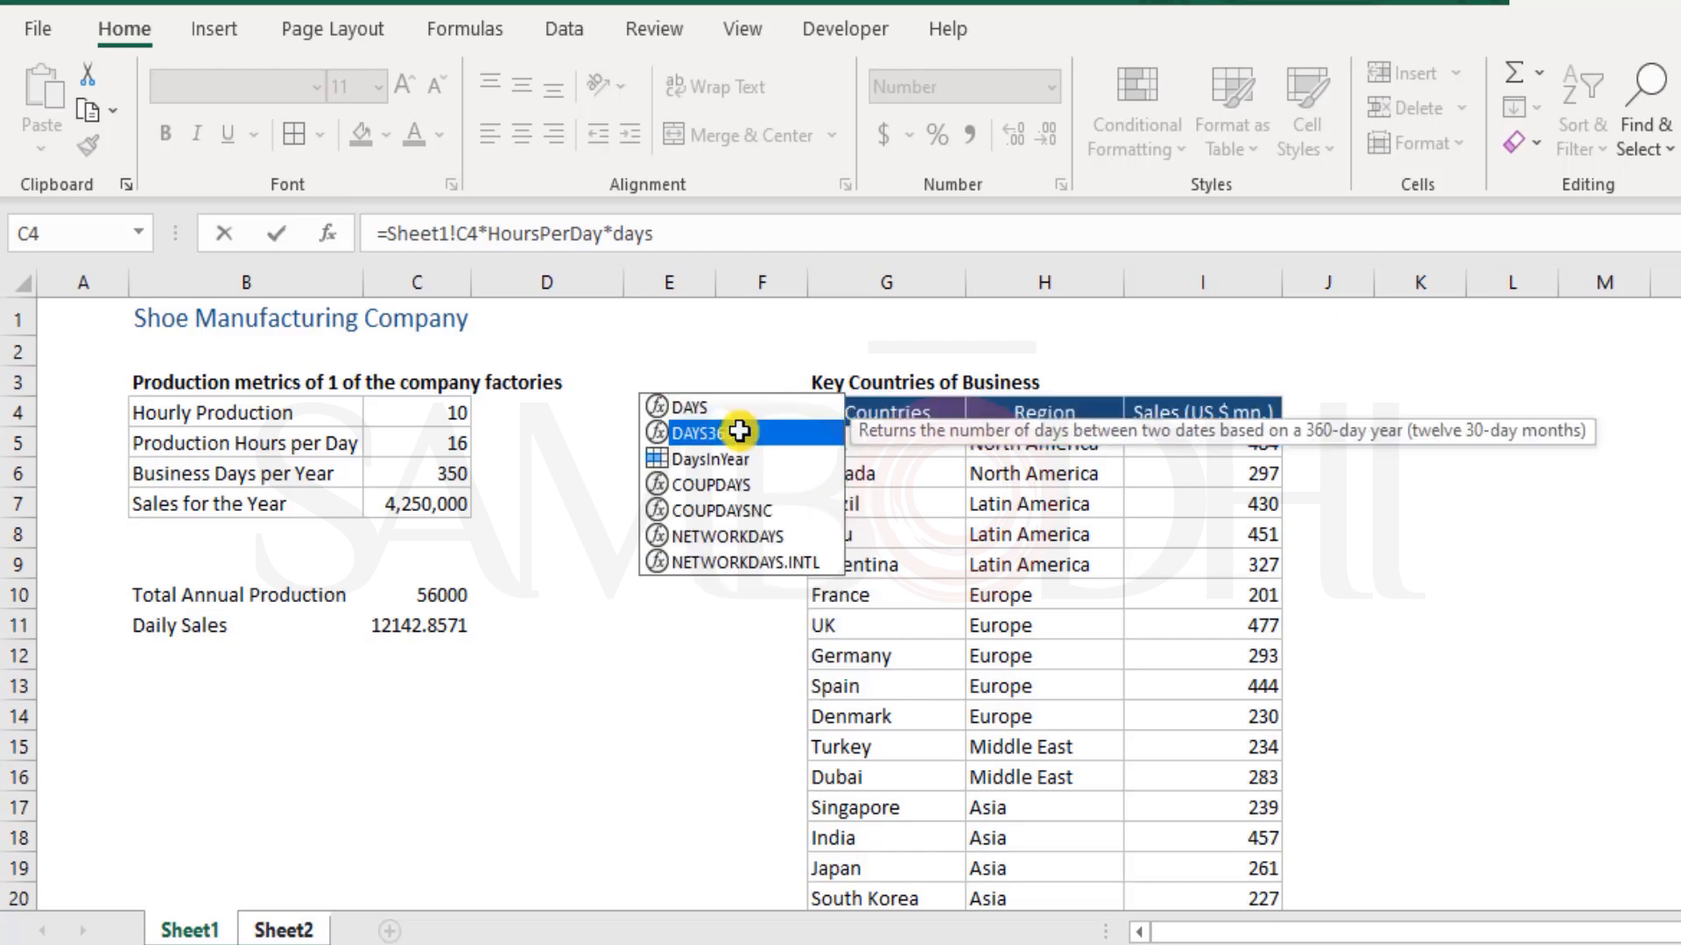
key(Tab)
key(Return)
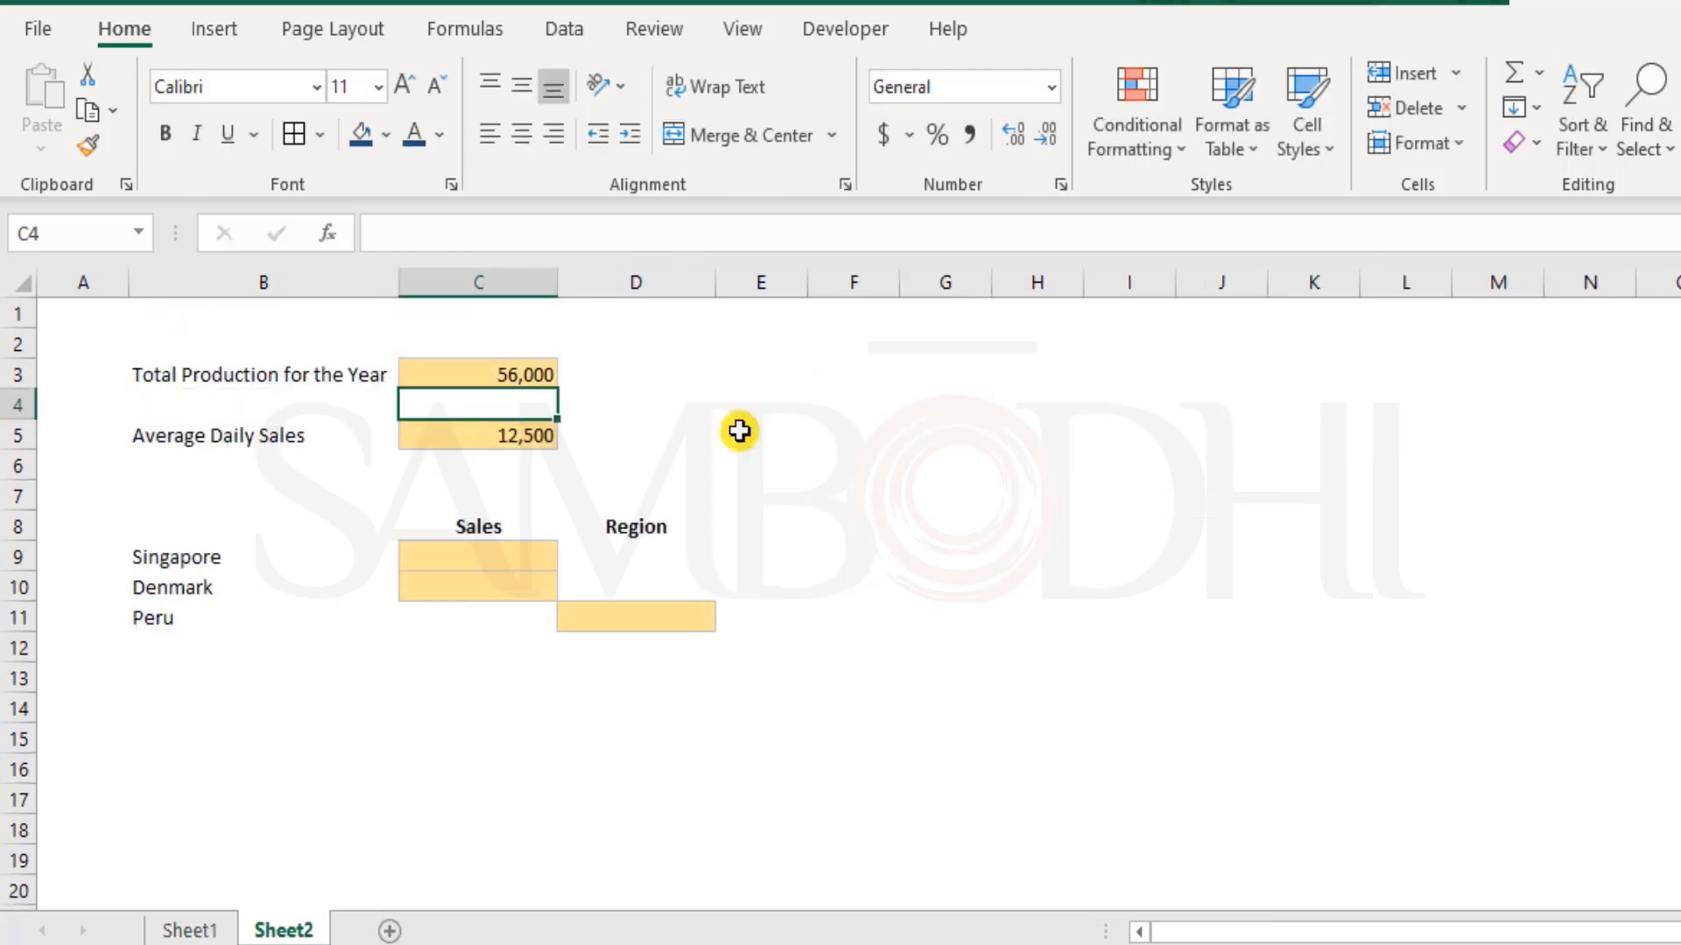
Compare the Sheet1!C4 reference with the named references in the Sheet2 C3 formula, leaving the formula as it is
key(Up)
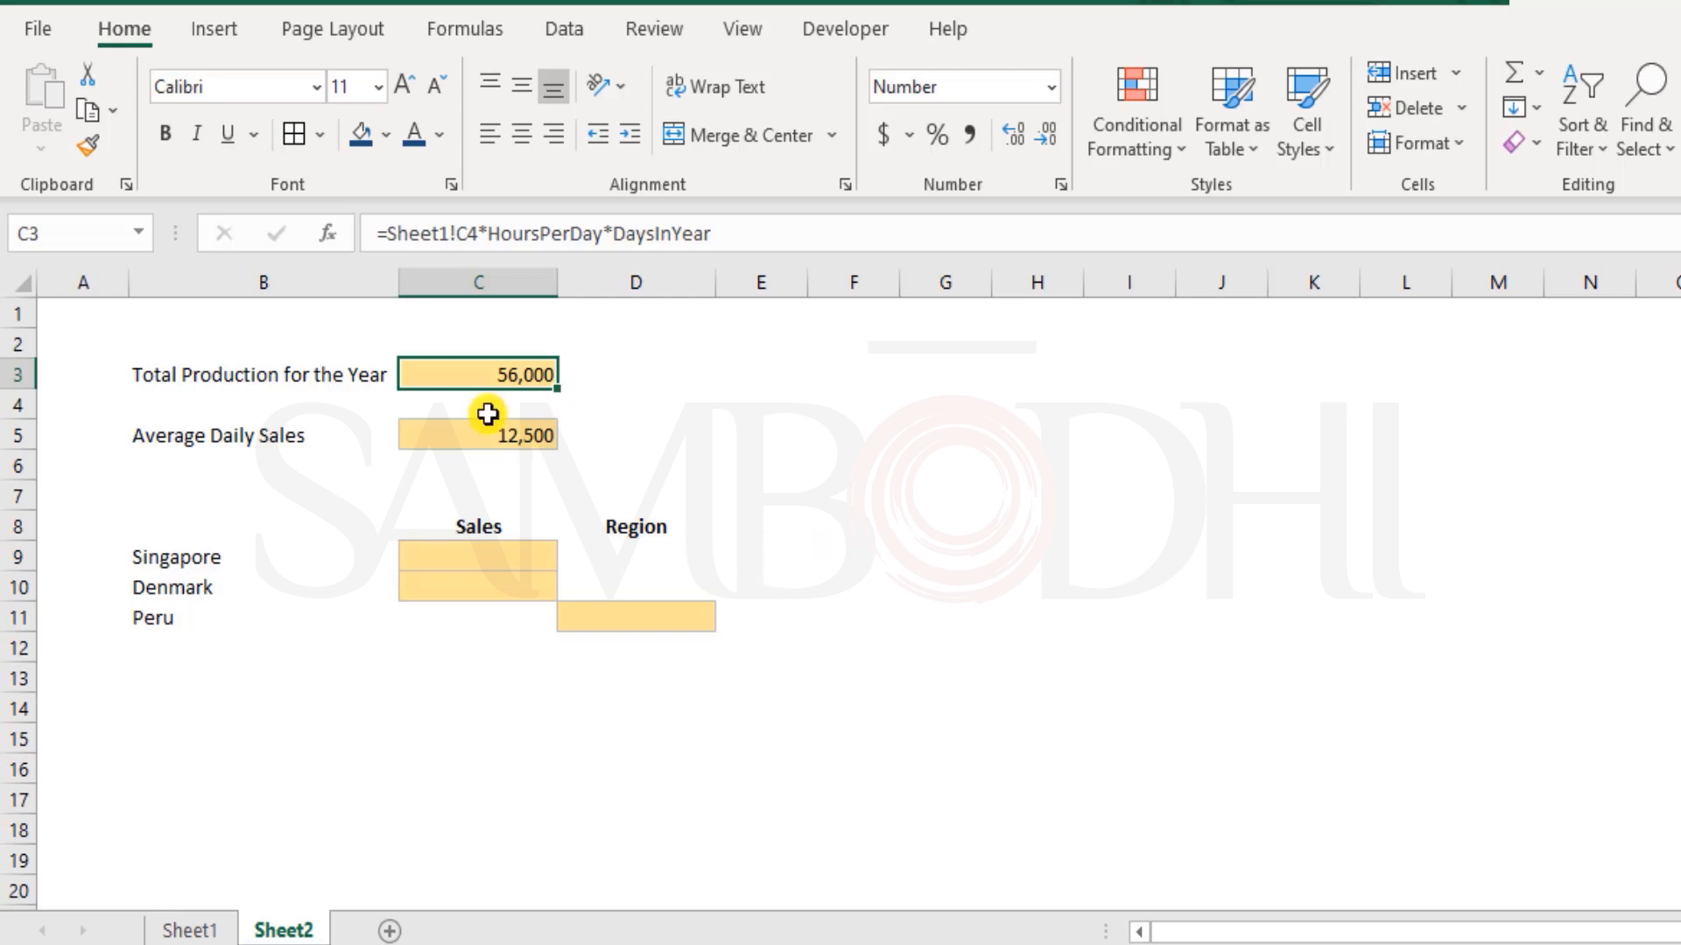
click(473, 238)
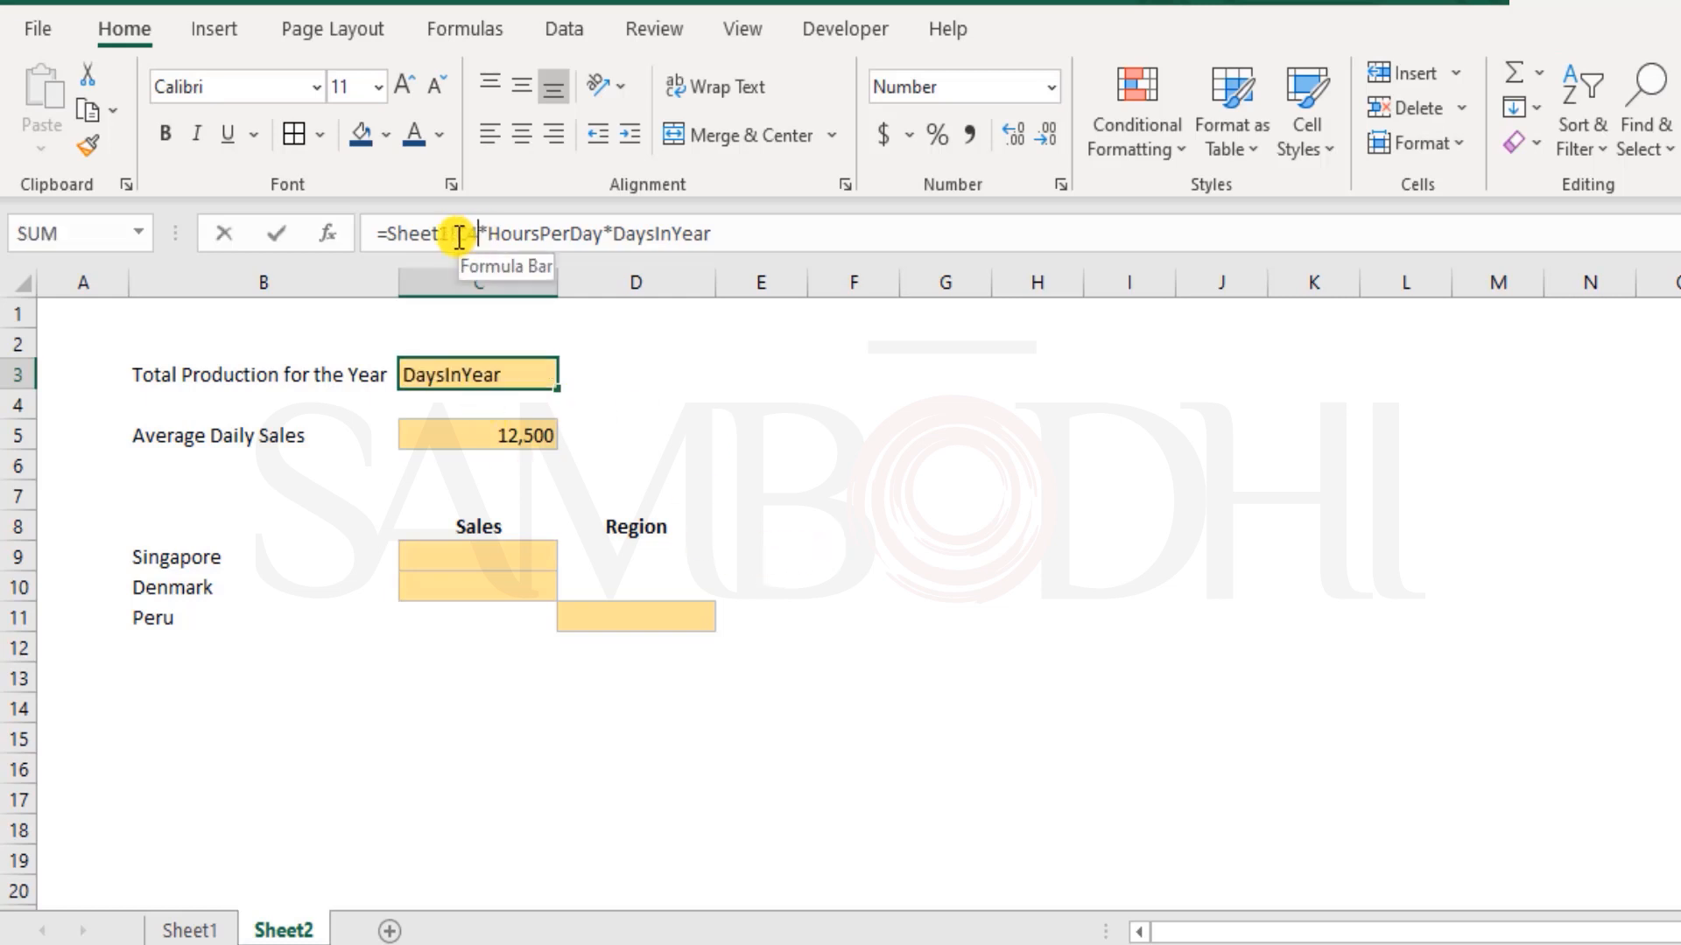
drag(427, 236, 386, 233)
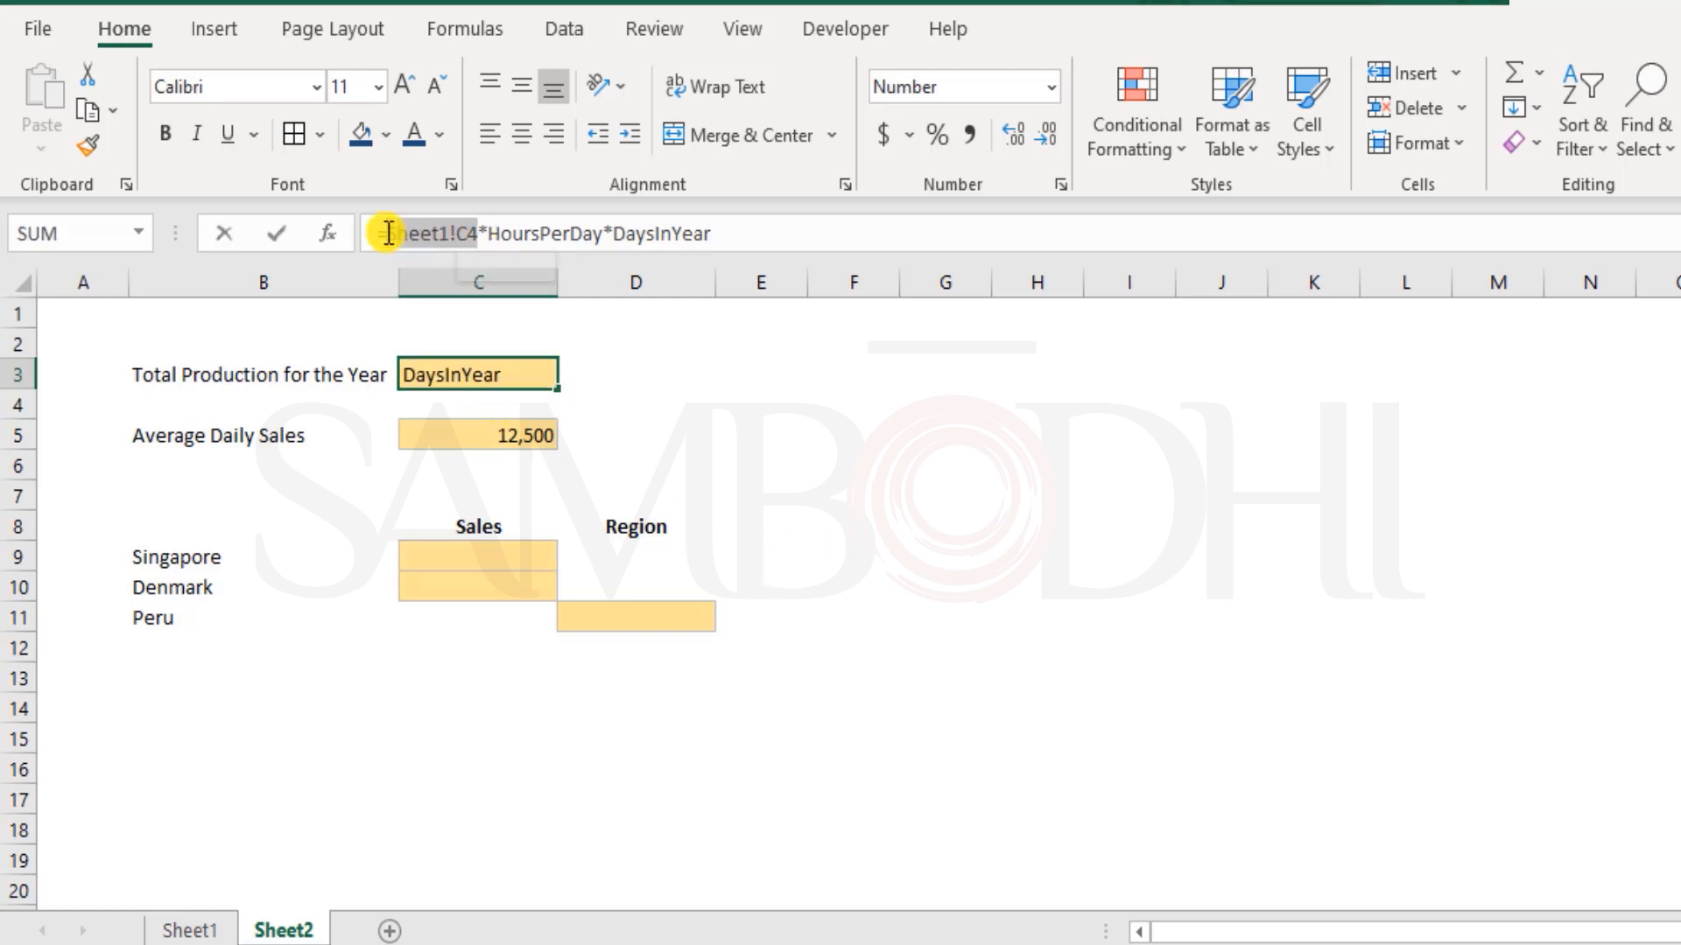
click(397, 233)
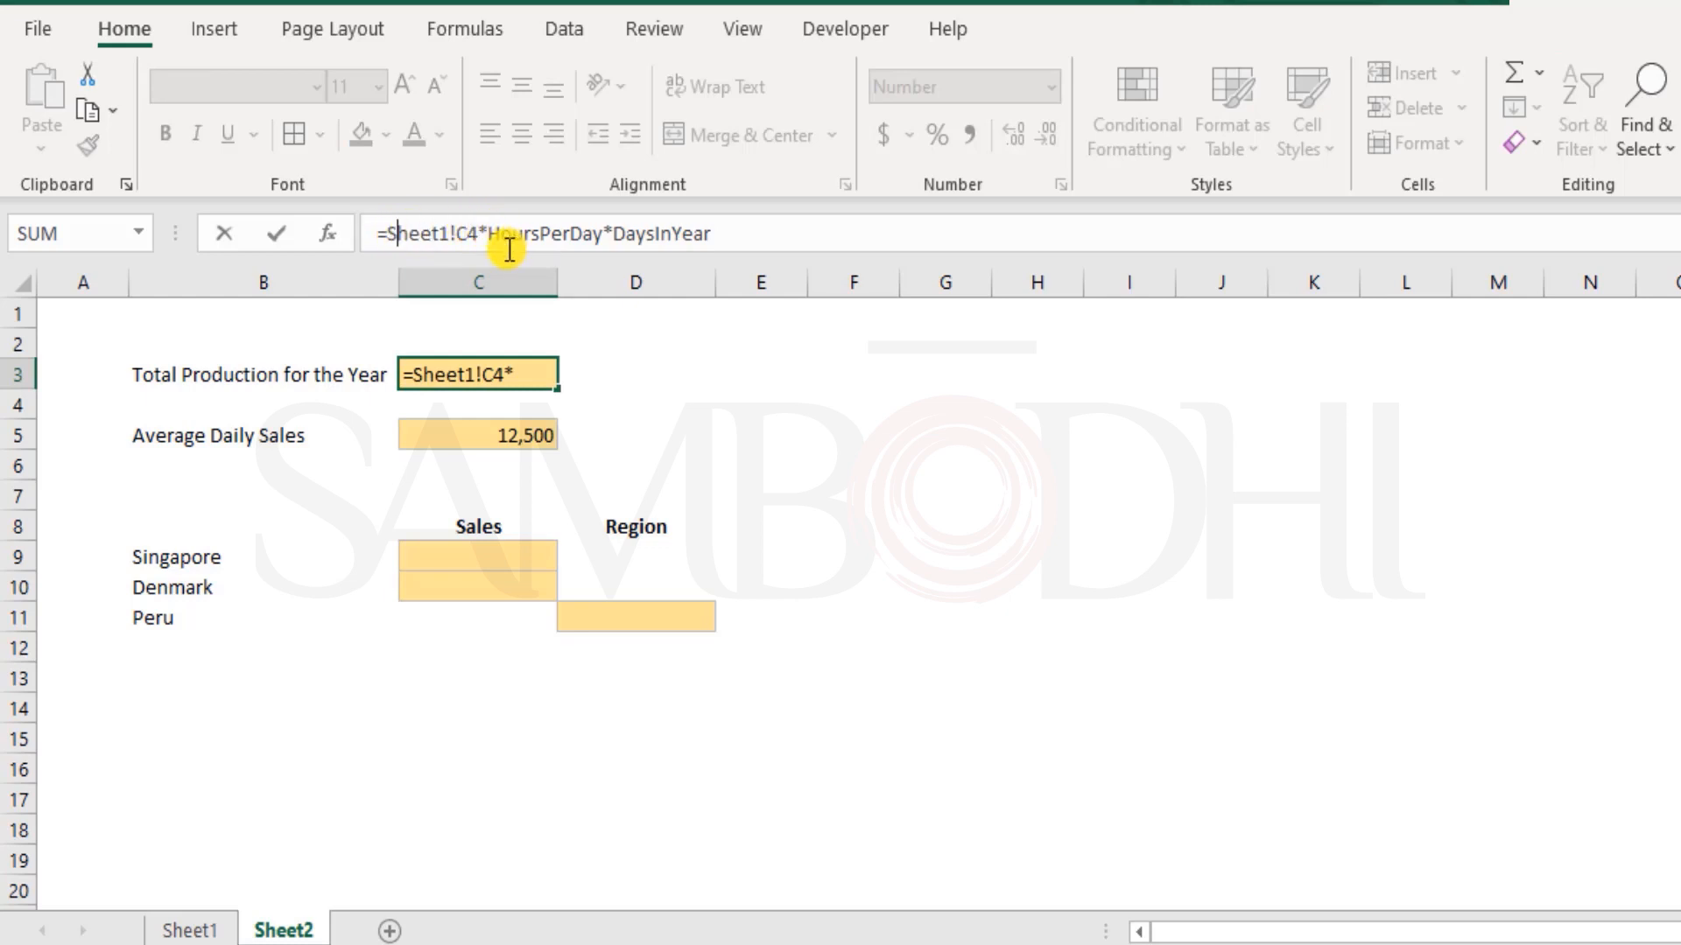
drag(475, 233, 770, 238)
click(770, 238)
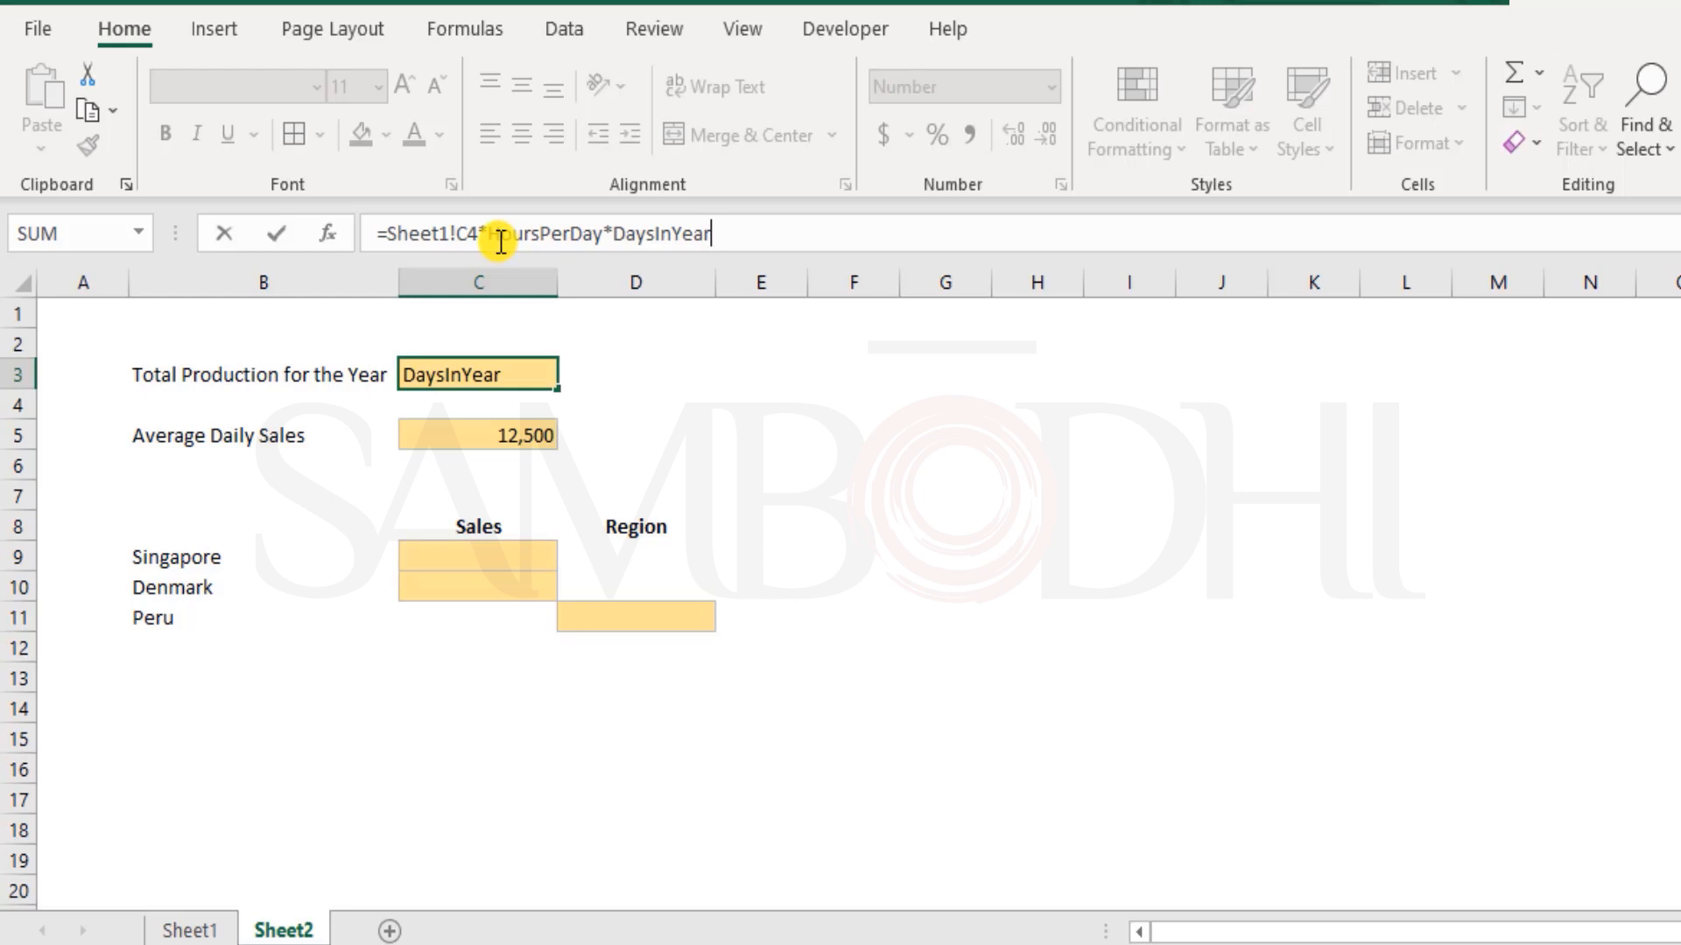
drag(473, 234, 385, 240)
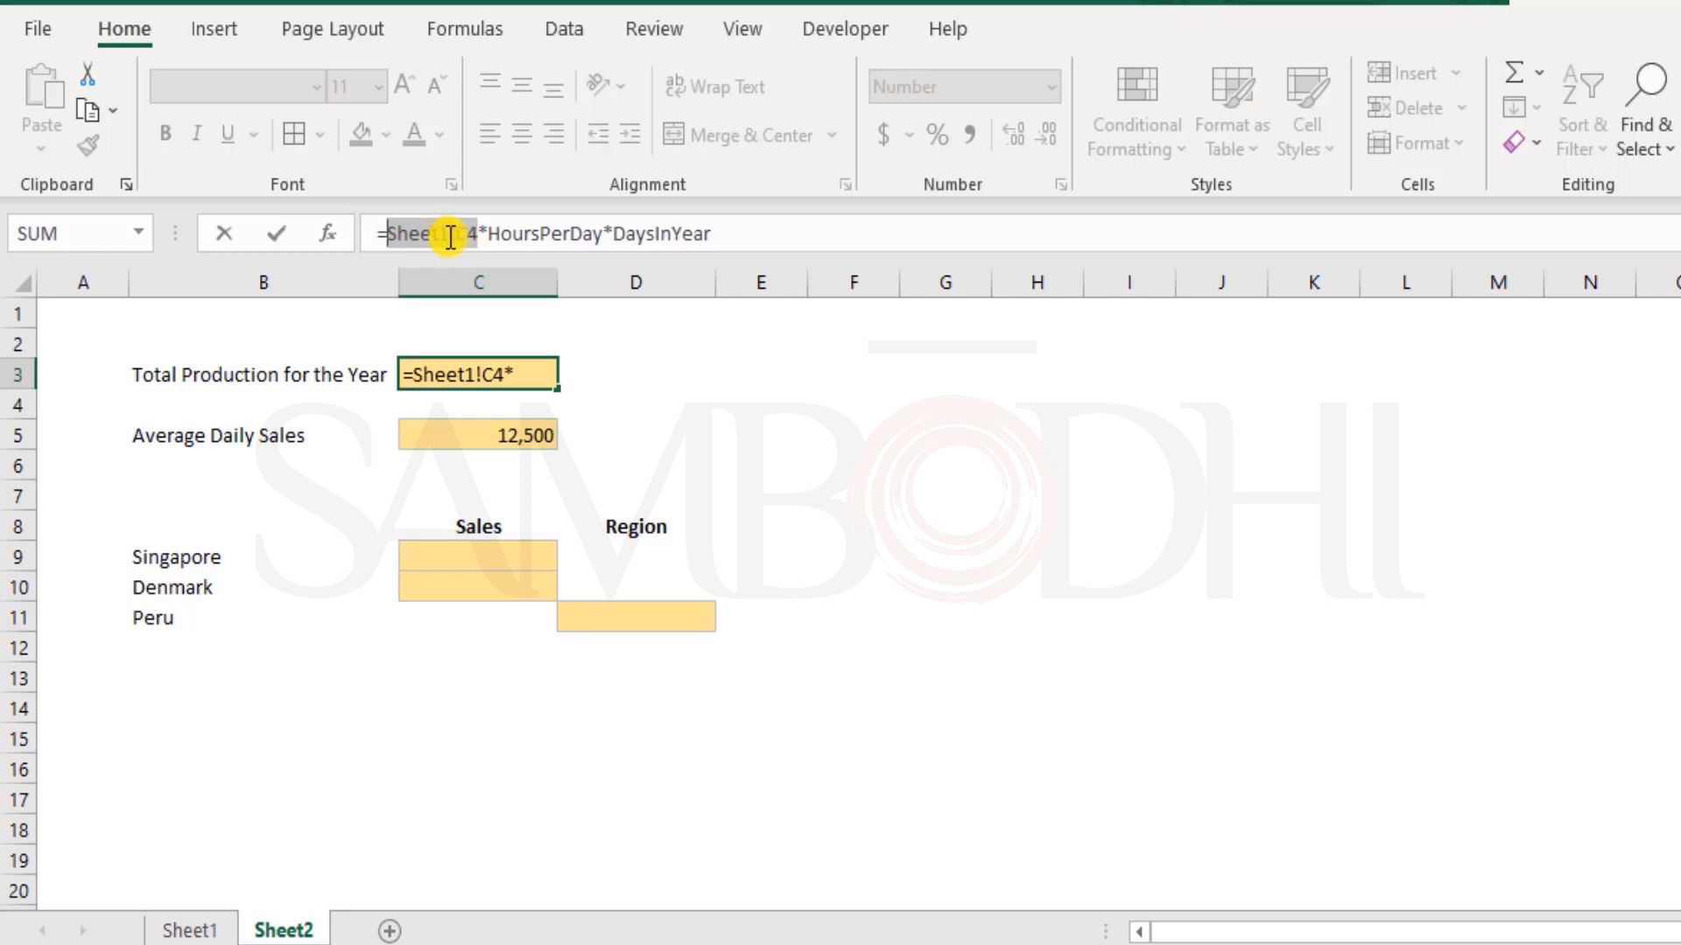
key(ctrl+Return)
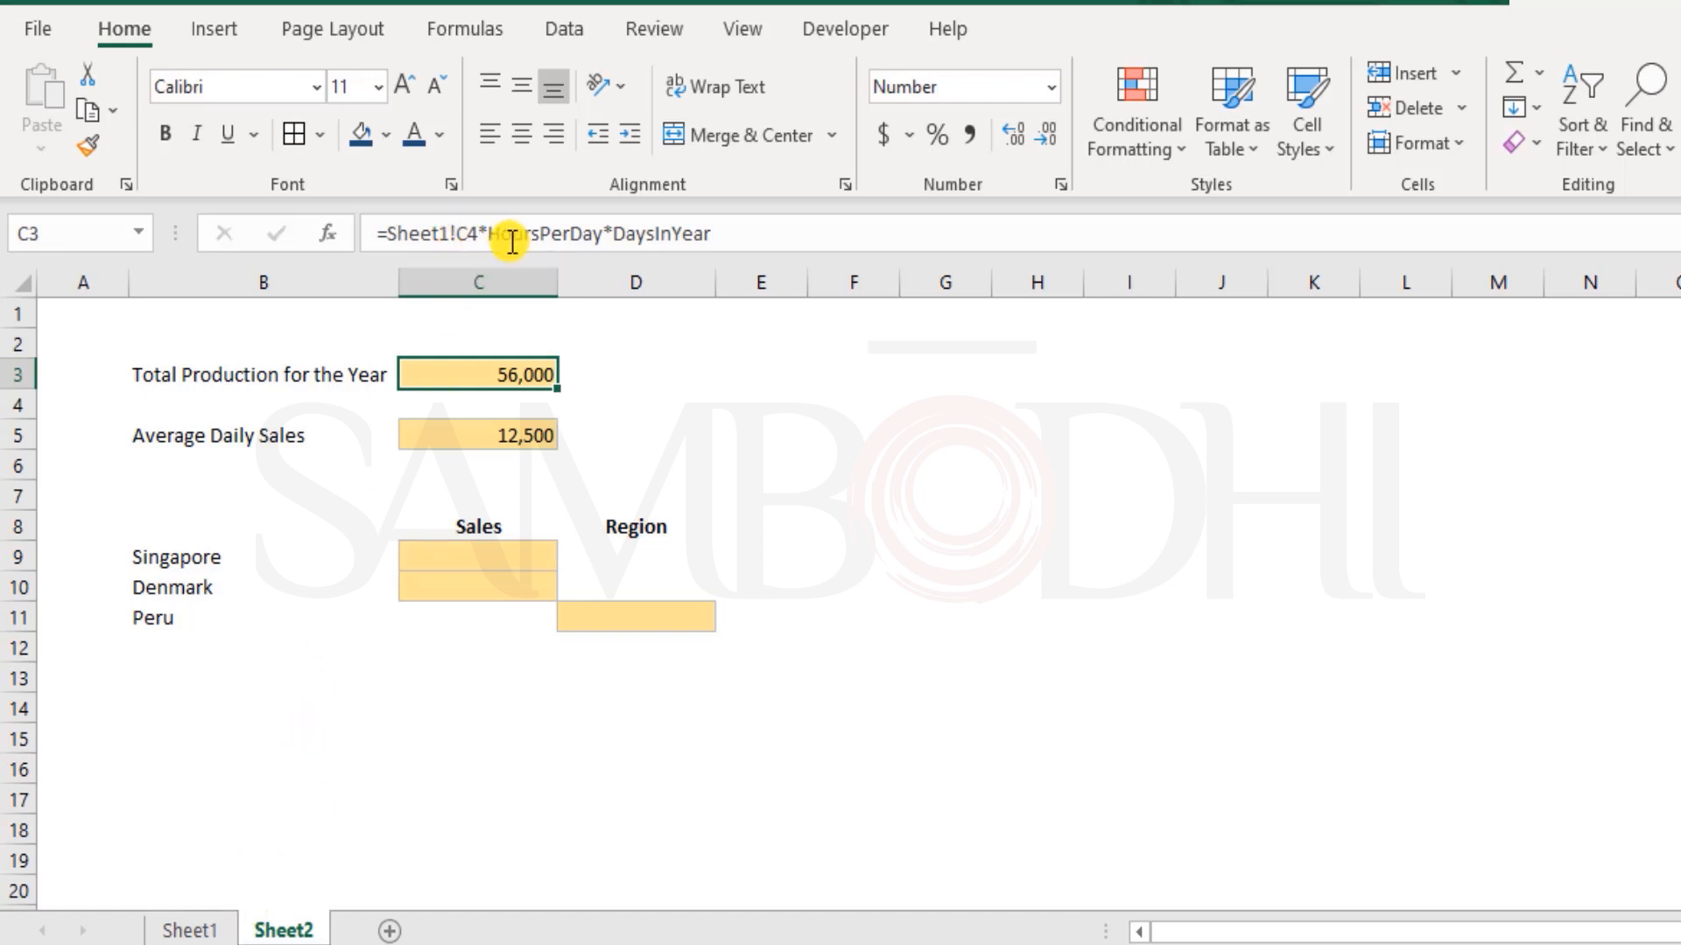
Review the two names in the C3 formula and replace the Average Daily Sales formula in Sheet2 cell C5 with =Sheet1!C7/DaysInYear
drag(489, 234, 725, 231)
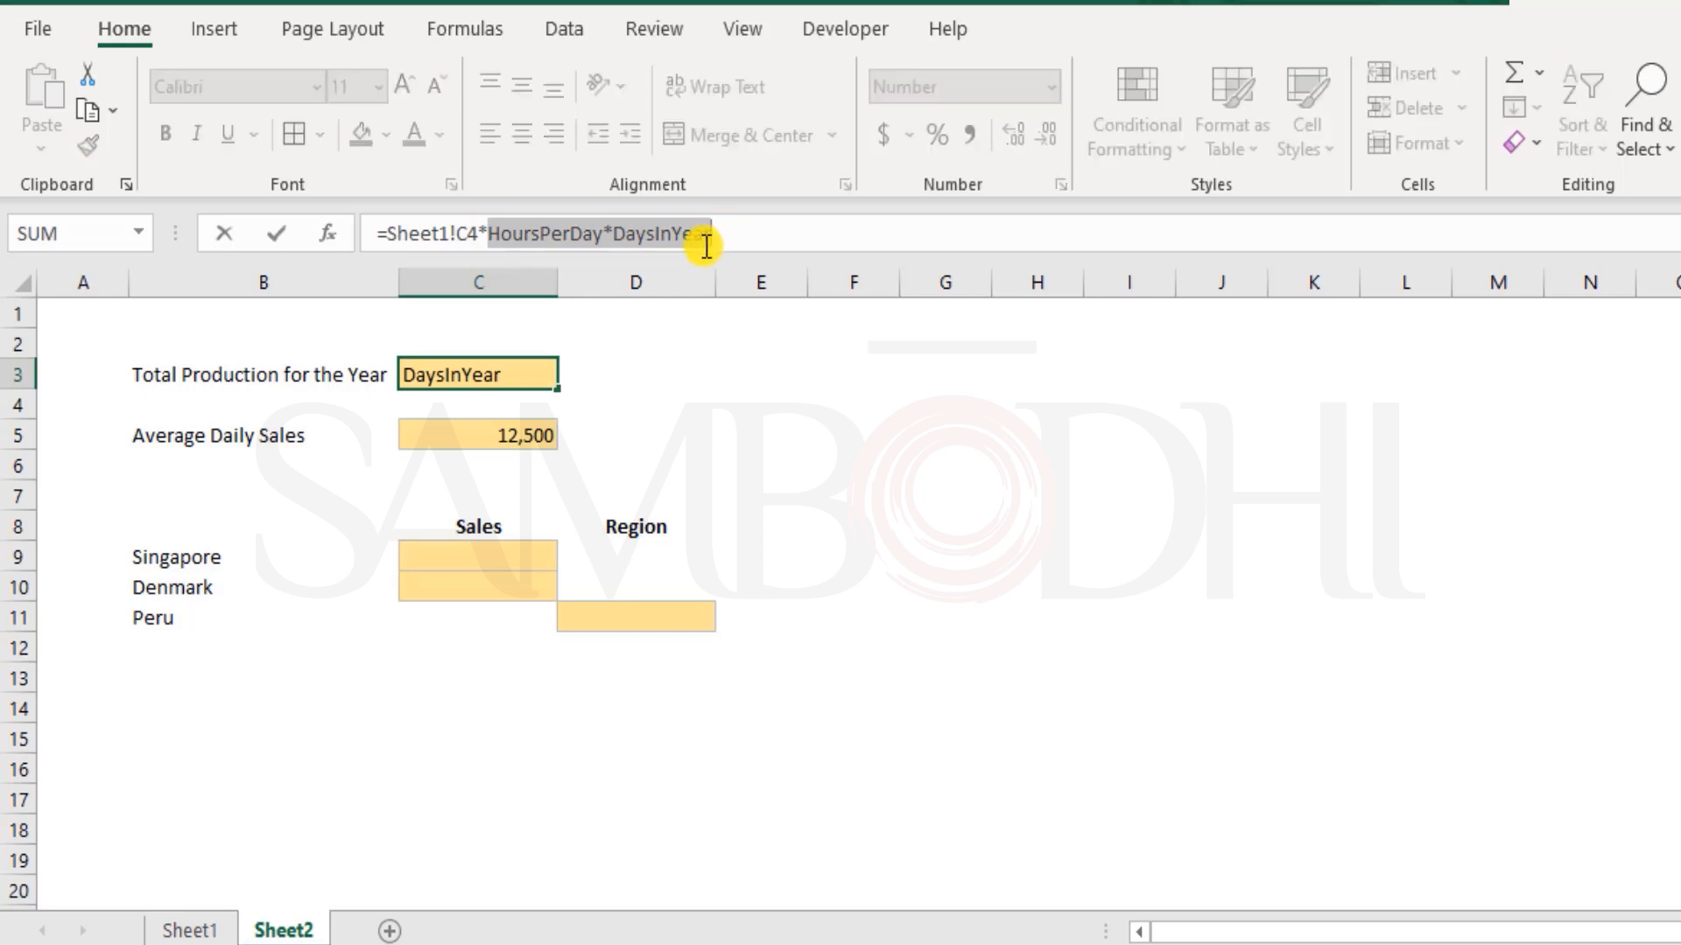
key(Escape)
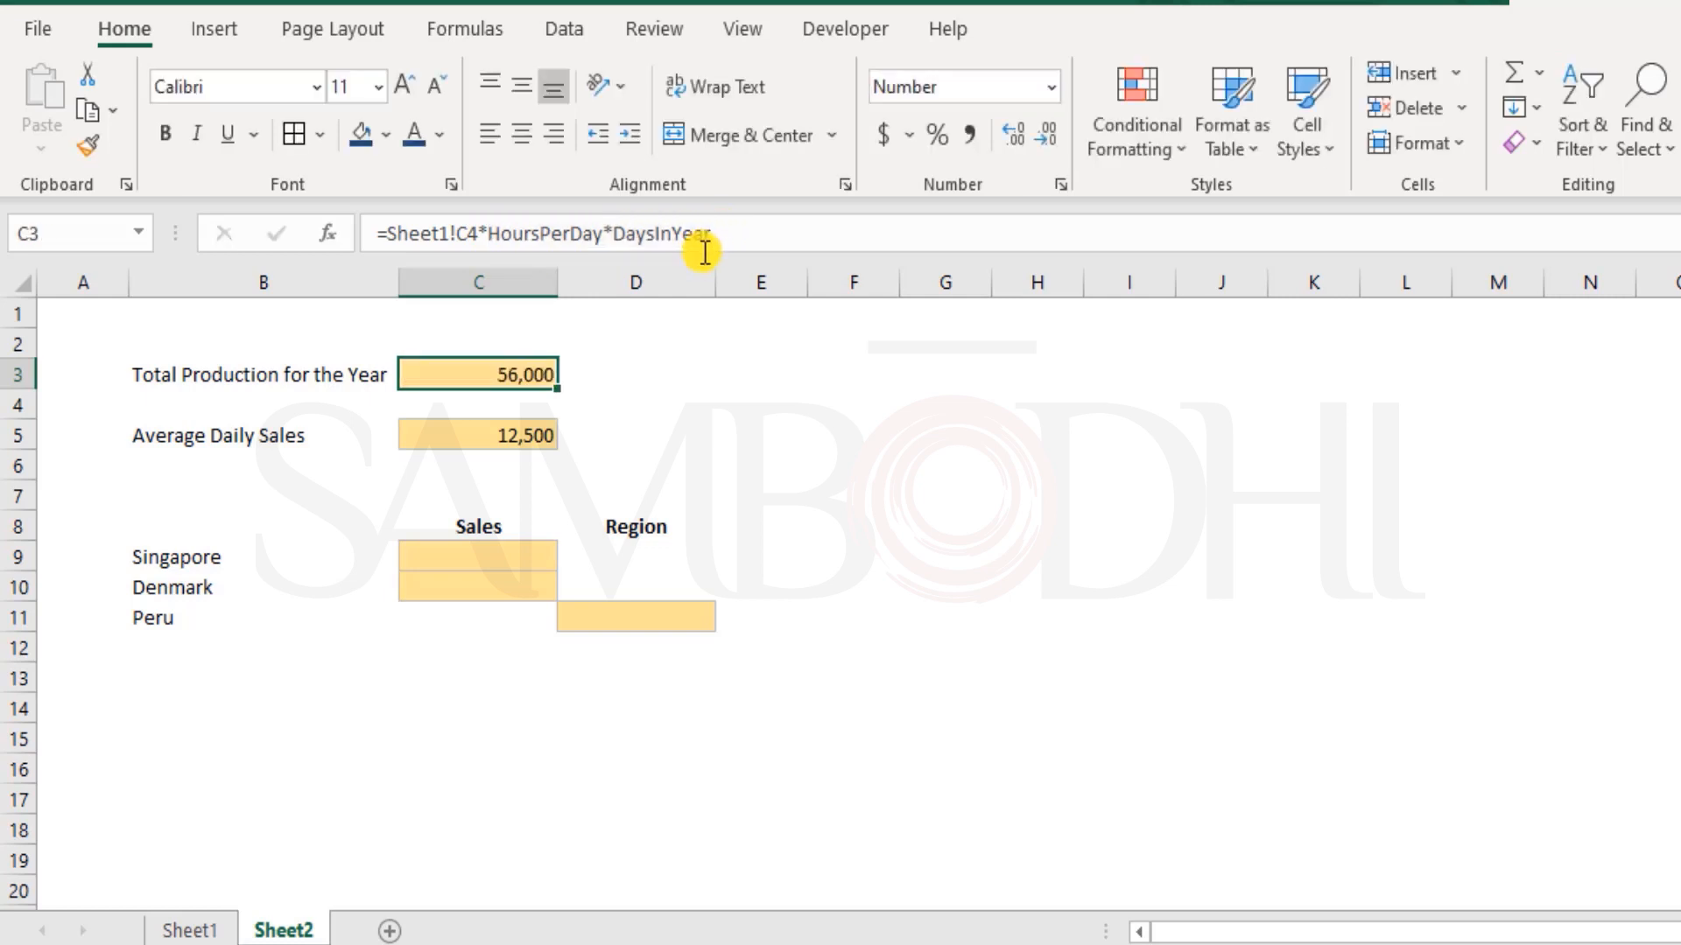
click(472, 435)
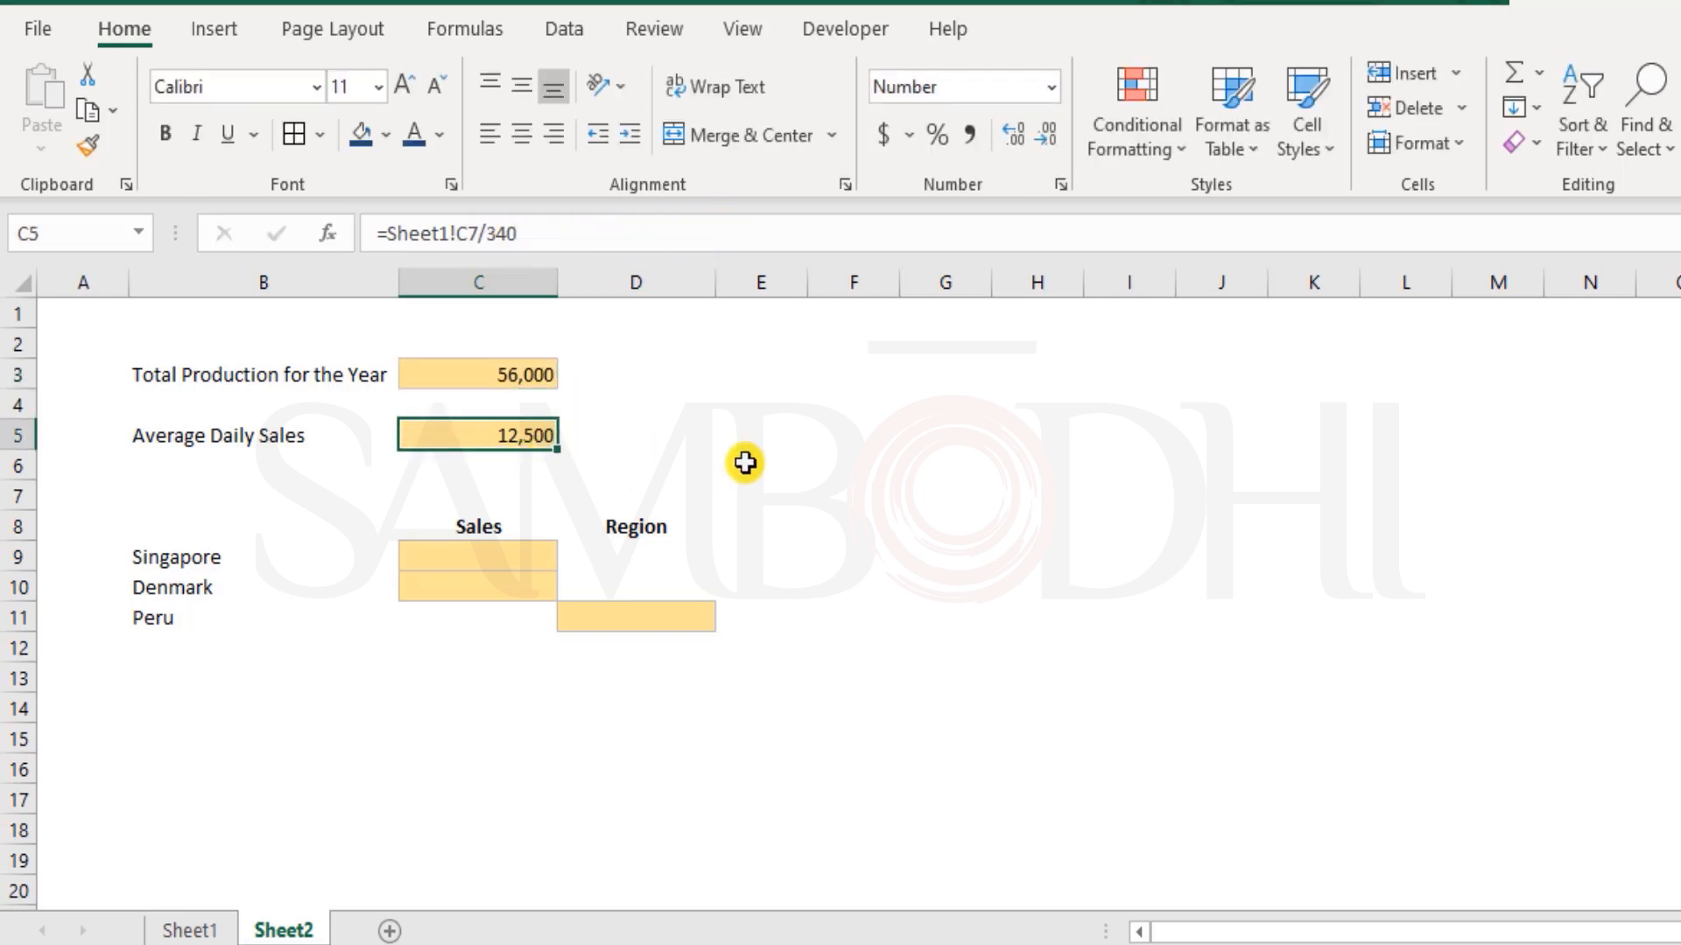
text(=)
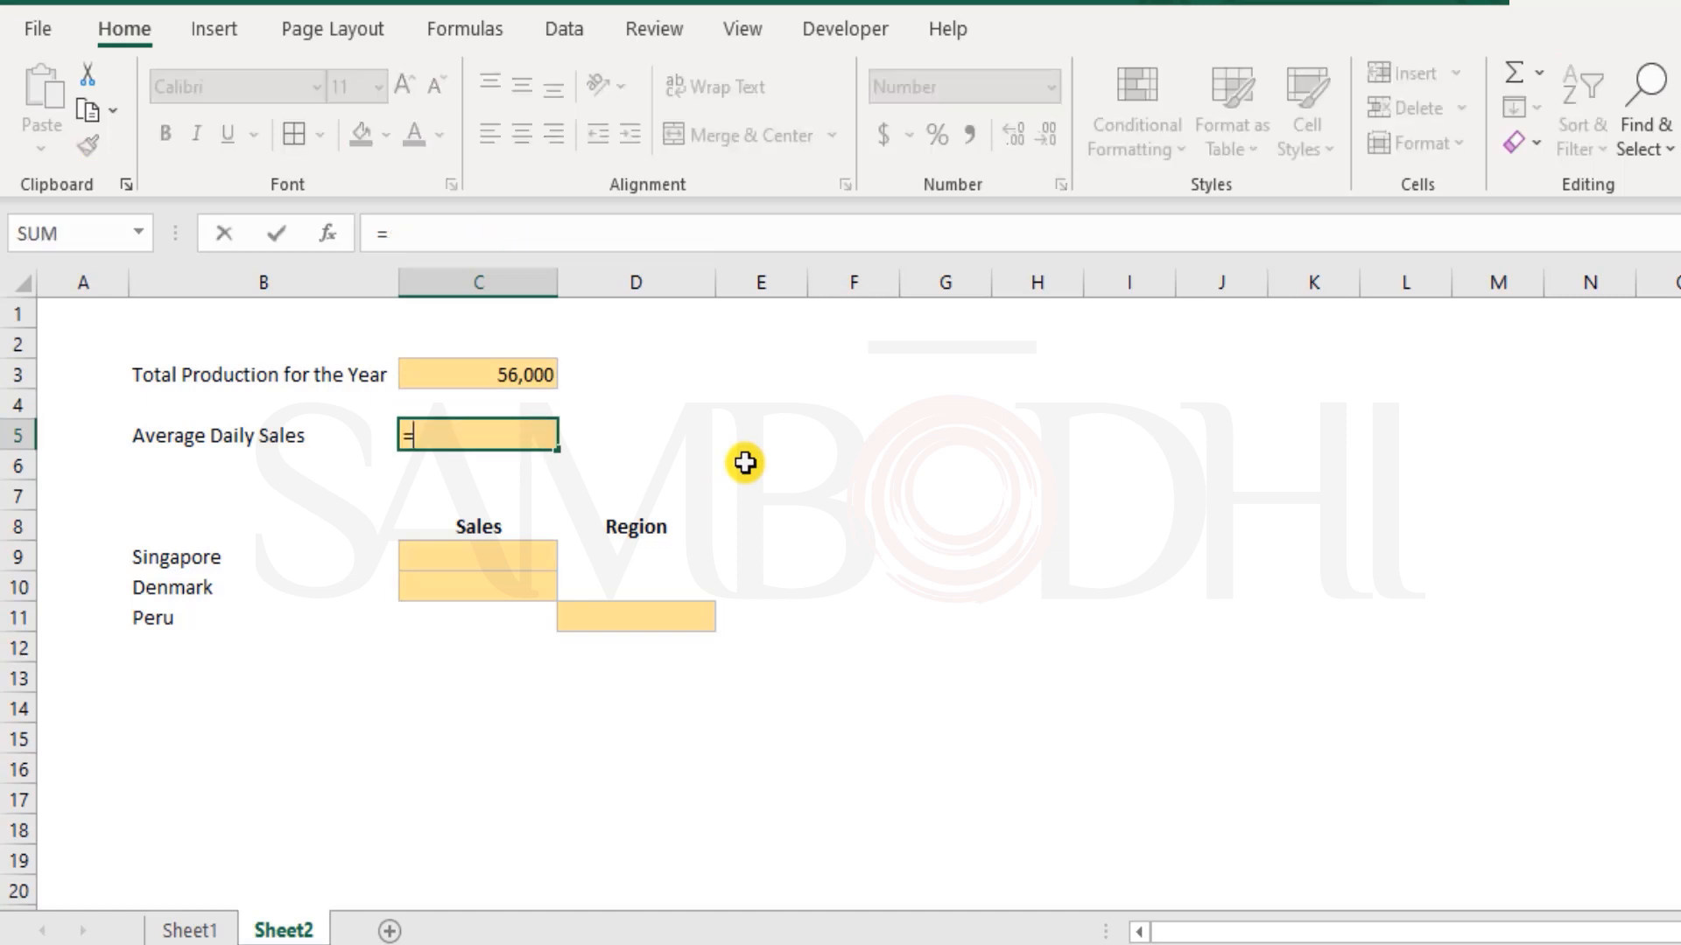
key(ctrl+Page_Up)
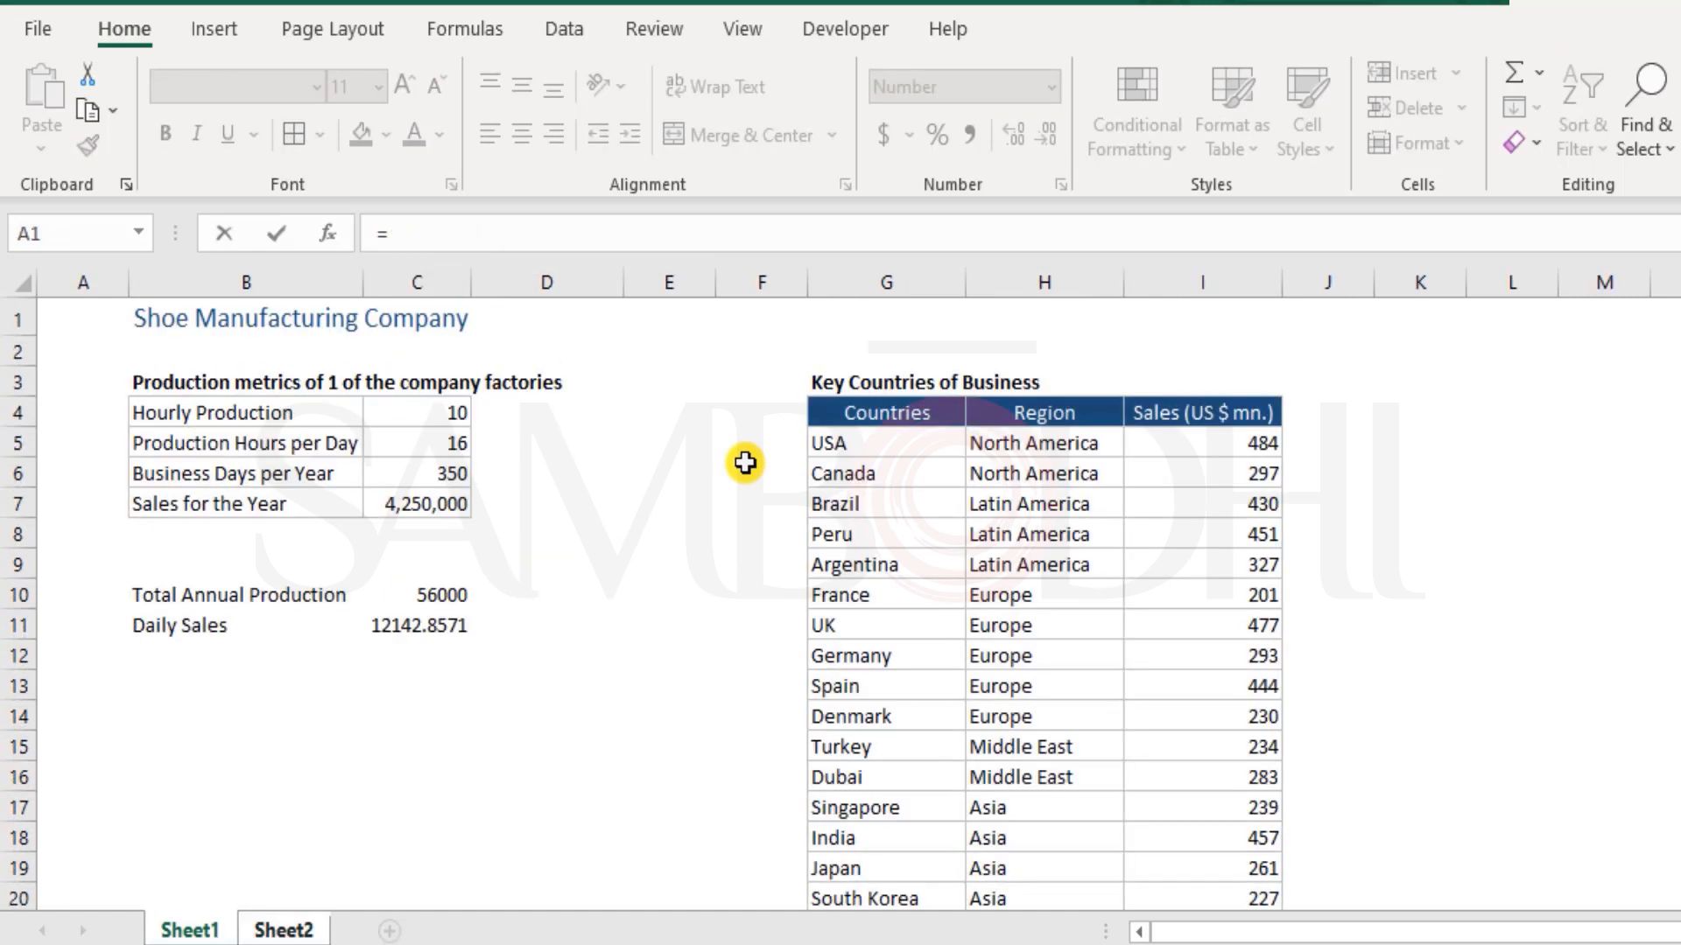
click(447, 500)
text(/days)
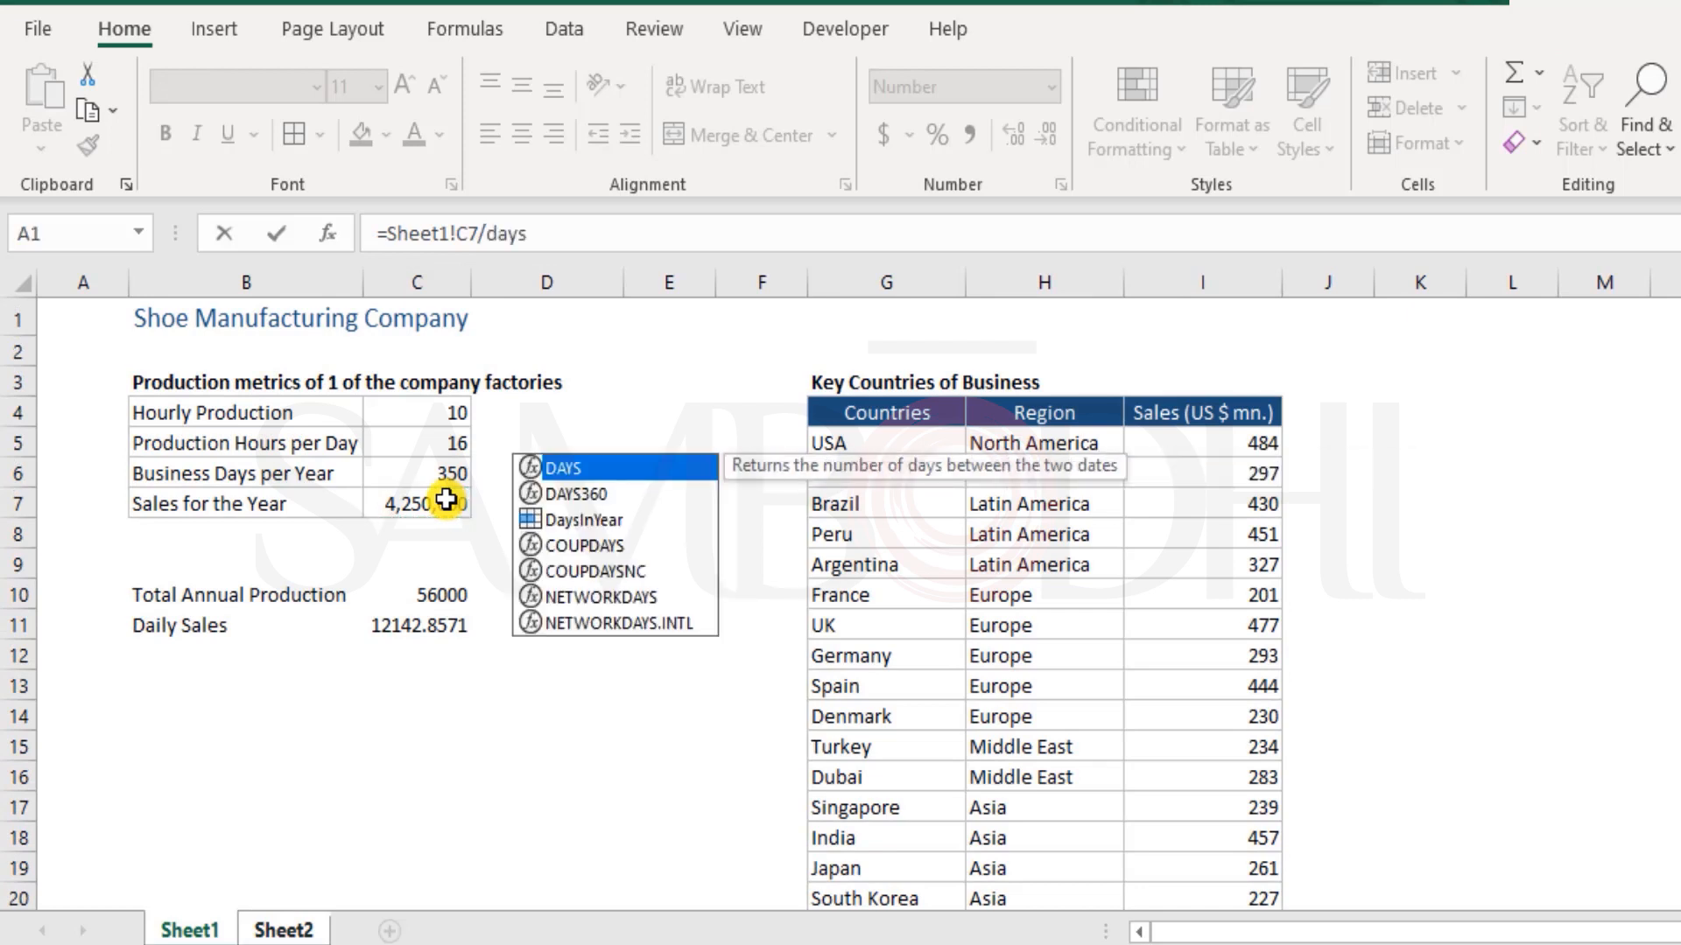
key(Down)
key(Down)
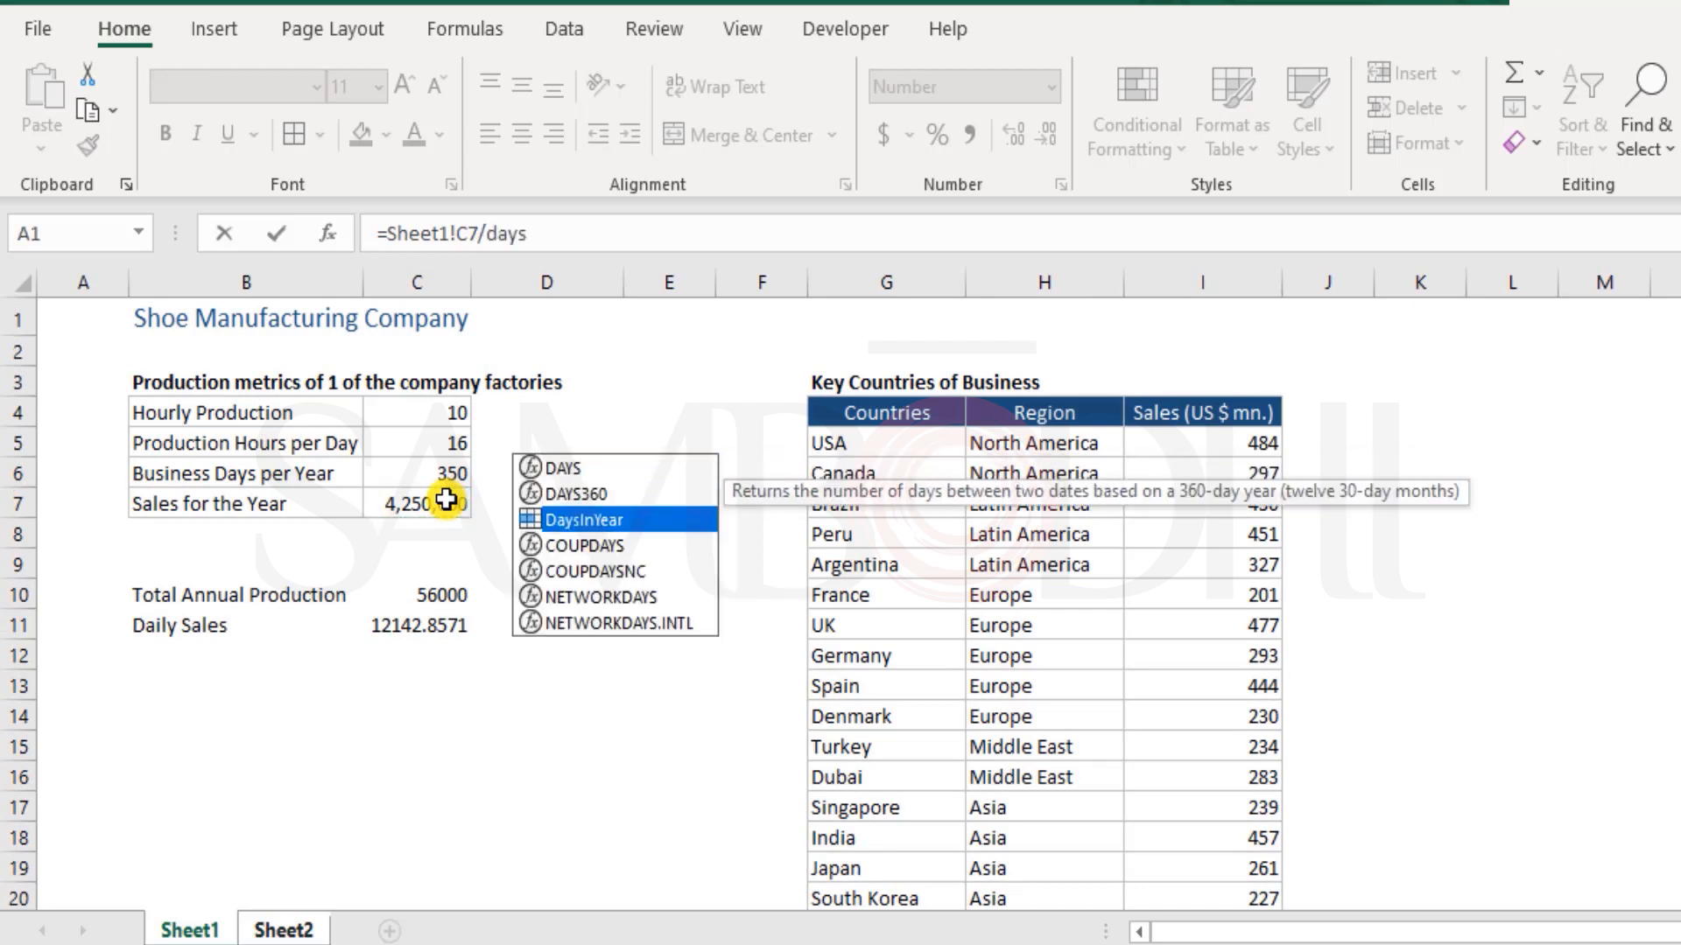
key(Tab)
key(Return)
click(526, 443)
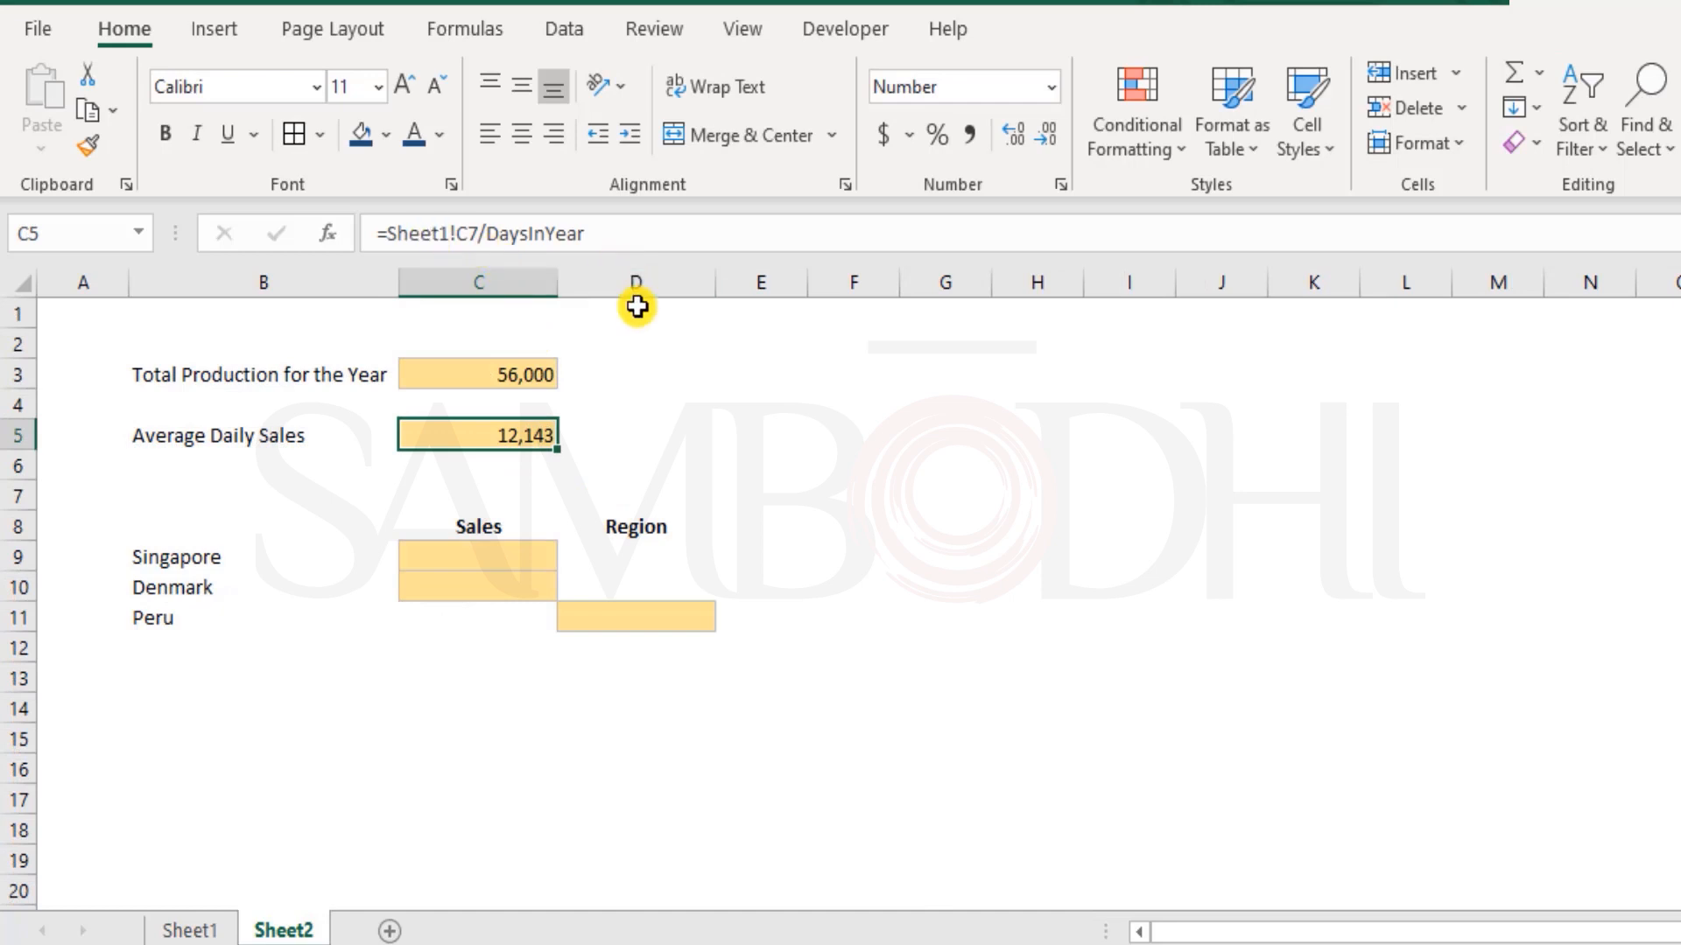
Set Business Days per Year in Sheet1 cell C6, the DaysInYear cell, to 345
click(499, 372)
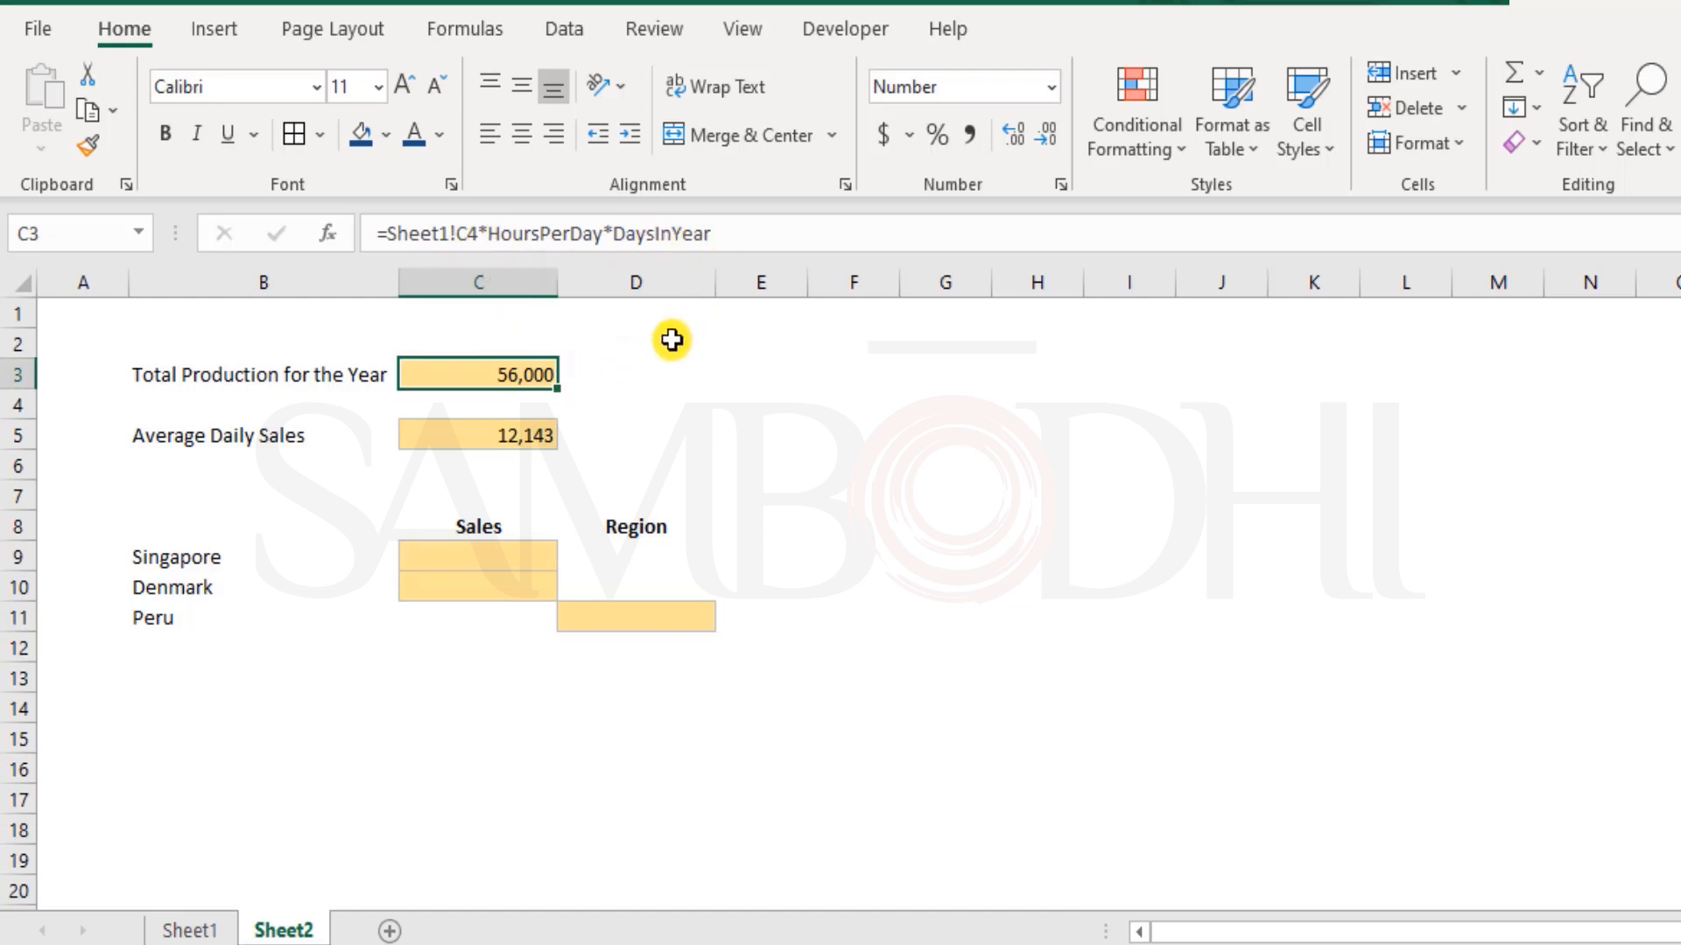
click(187, 931)
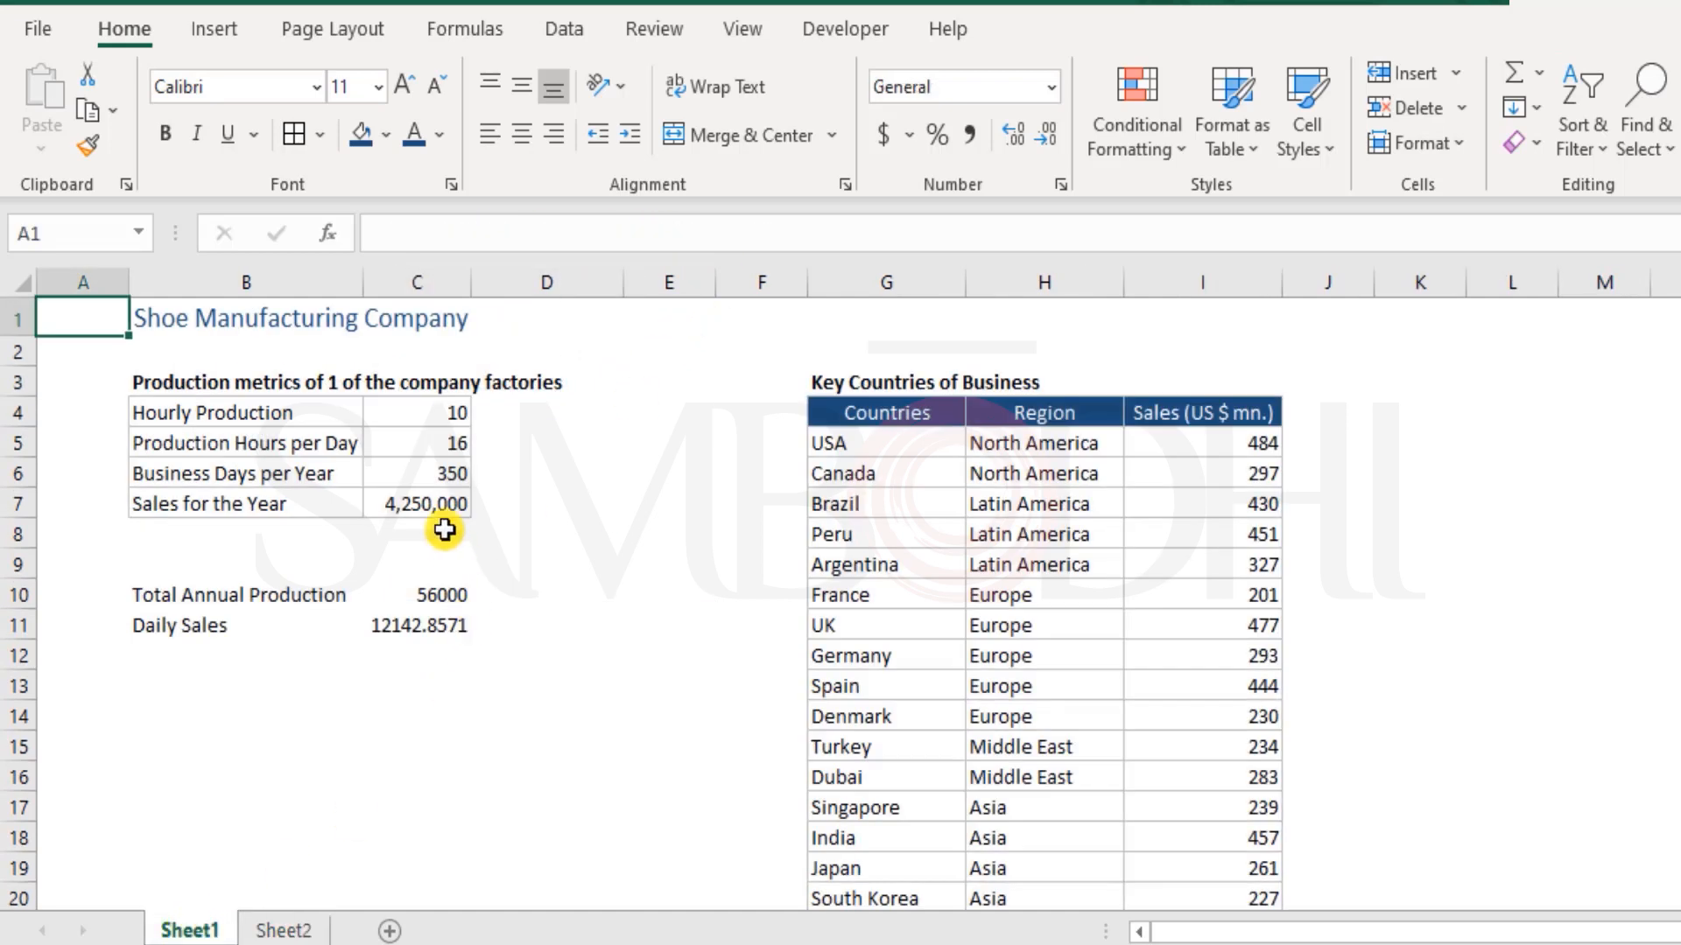
click(423, 474)
click(430, 444)
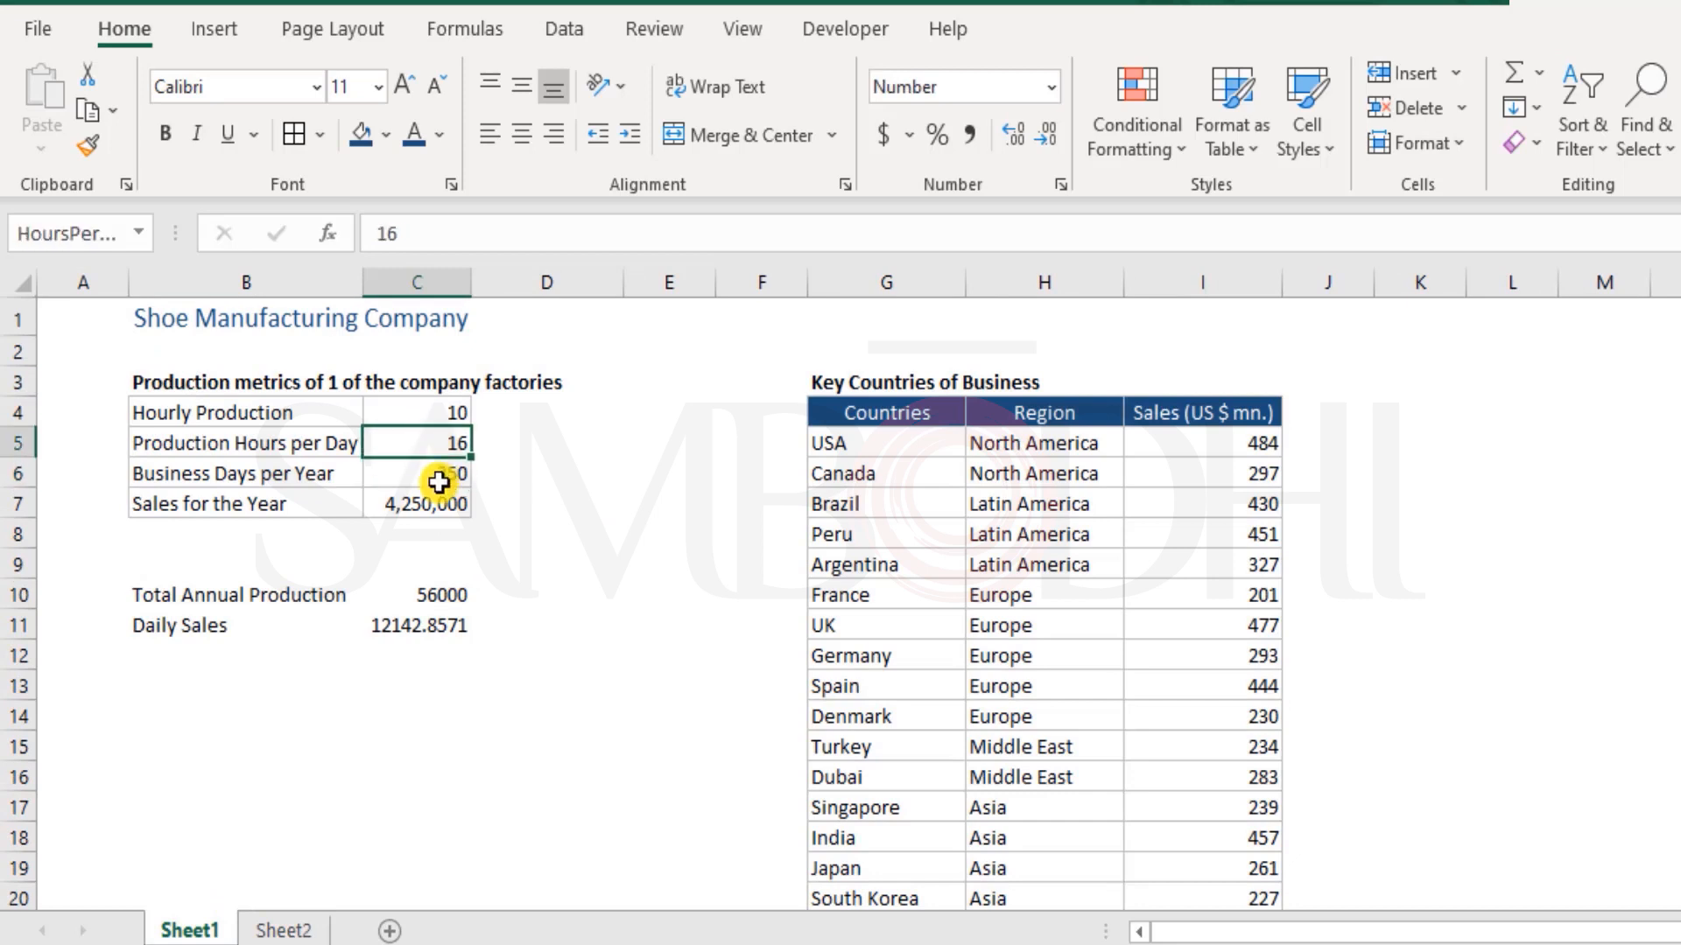
click(439, 473)
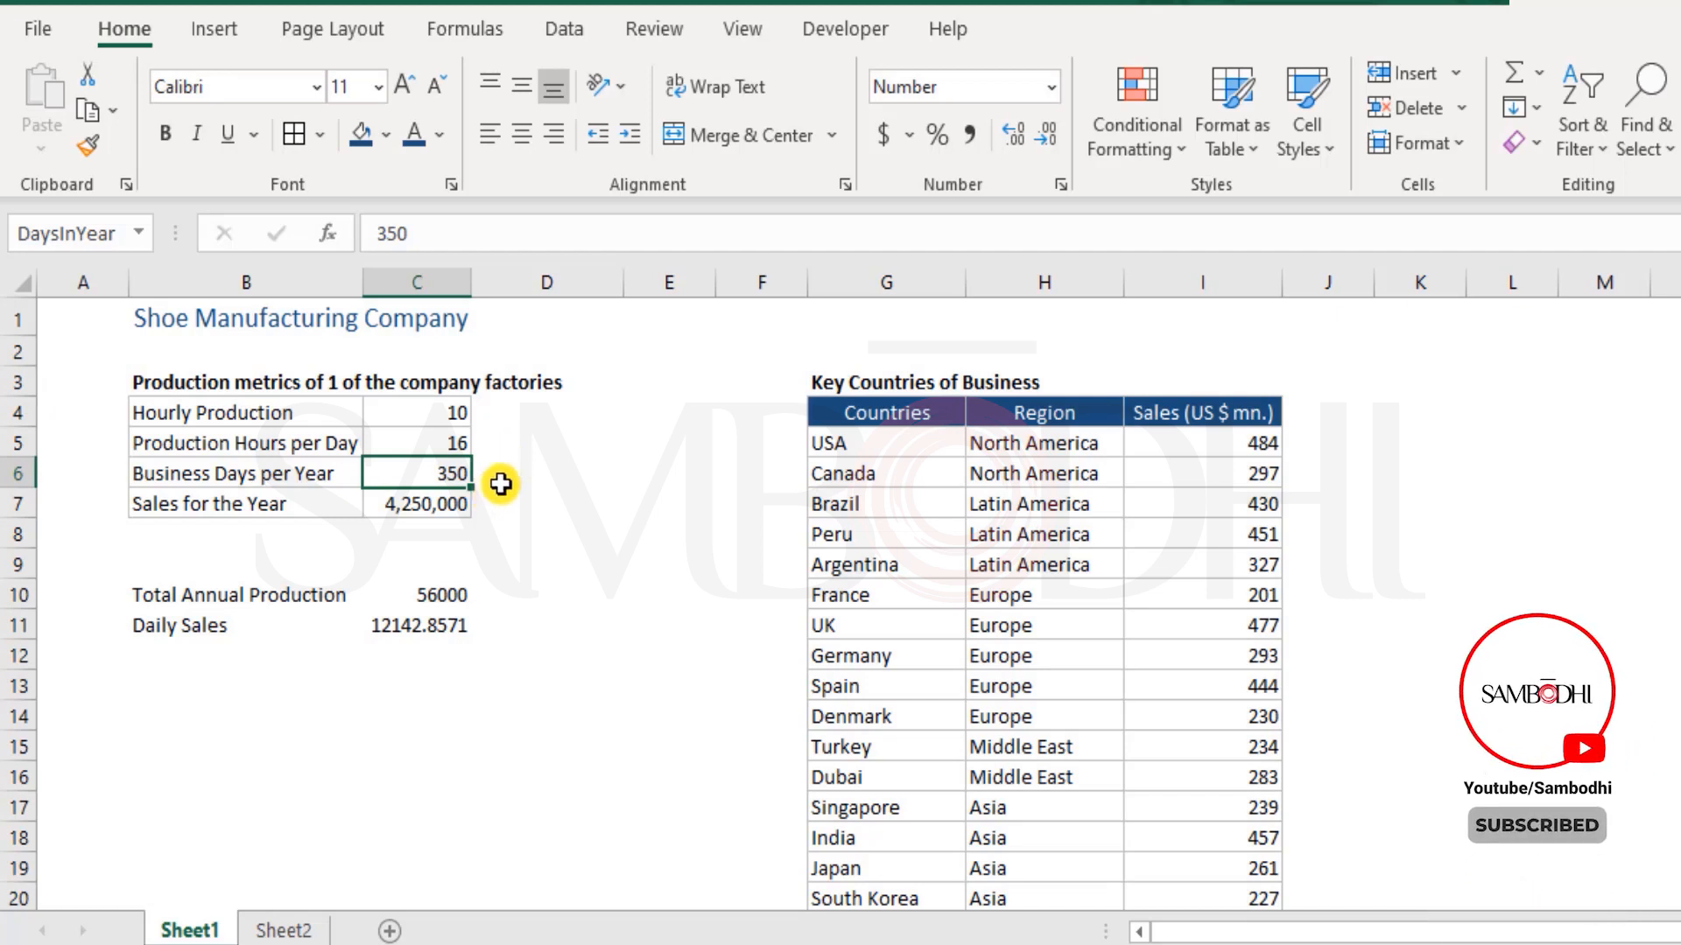
text(3)
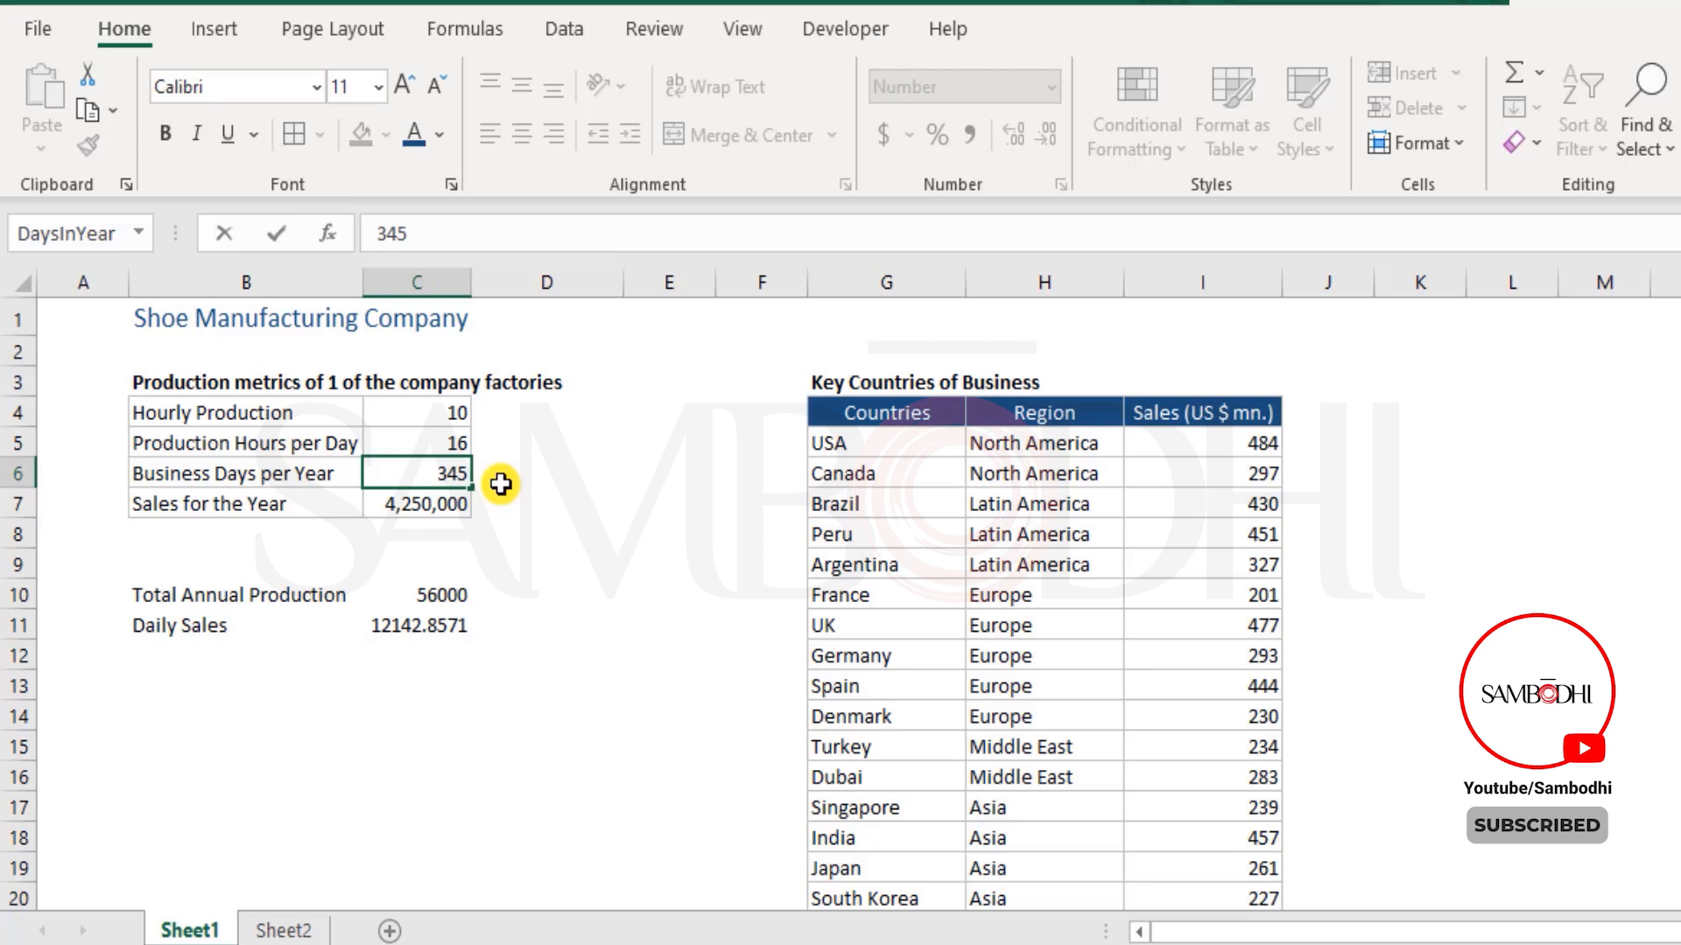
key(Return)
Check the recalculated Total Production and Average Daily Sales on Sheet2 against the metrics on Sheet1
click(282, 929)
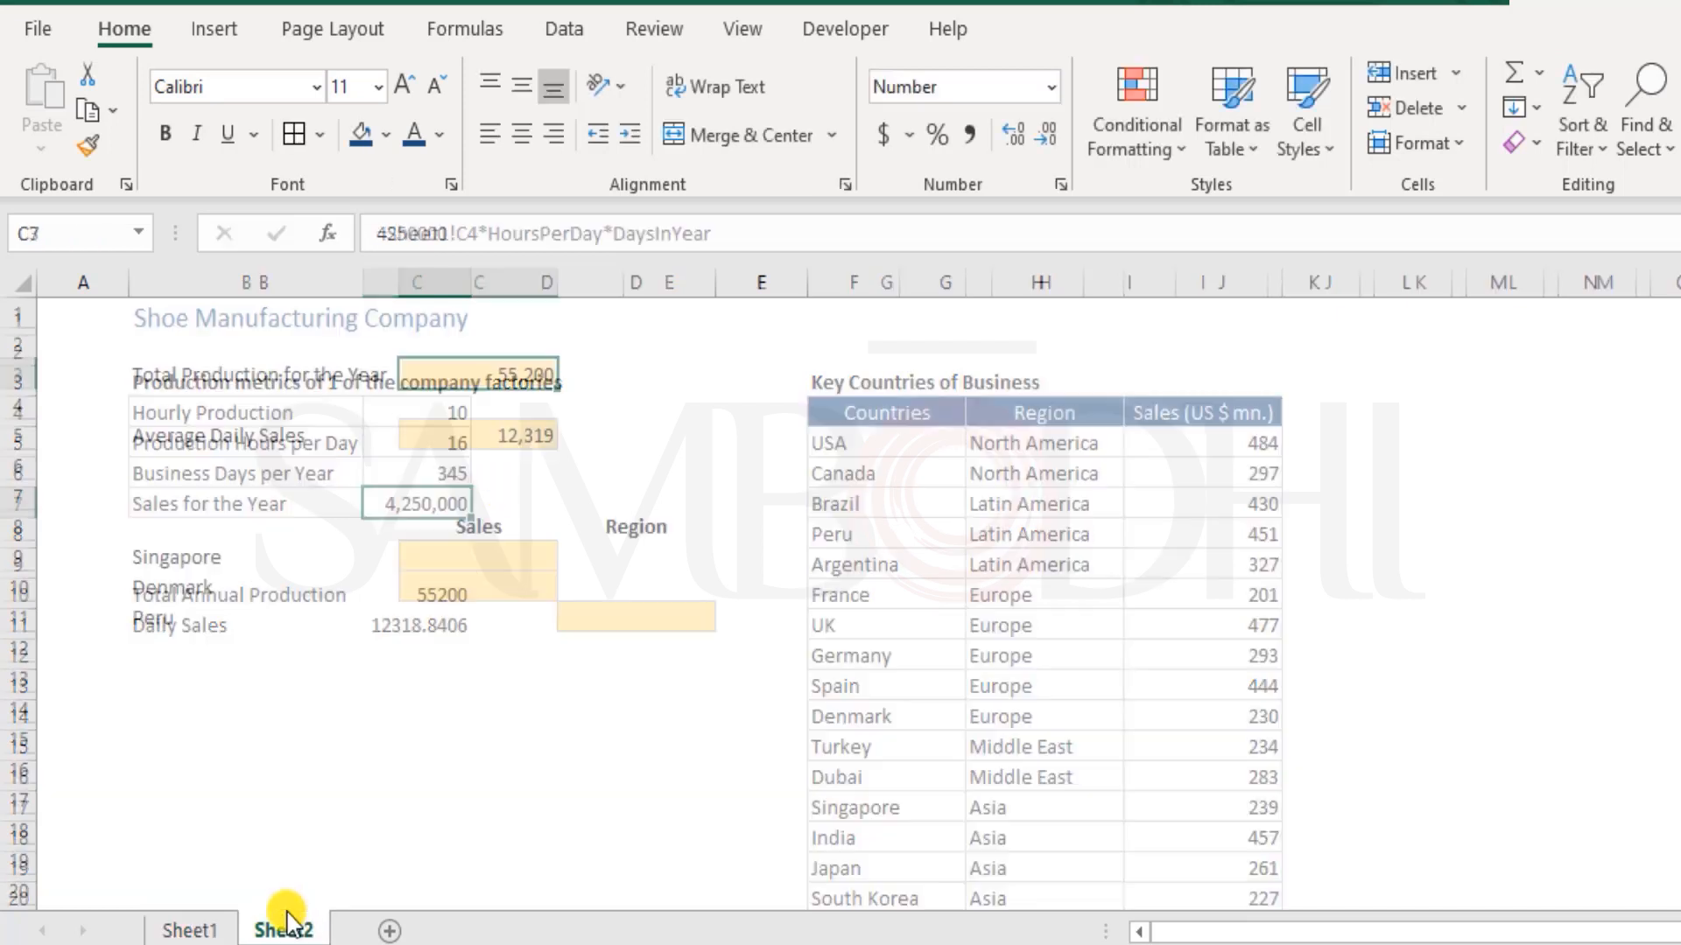
click(517, 439)
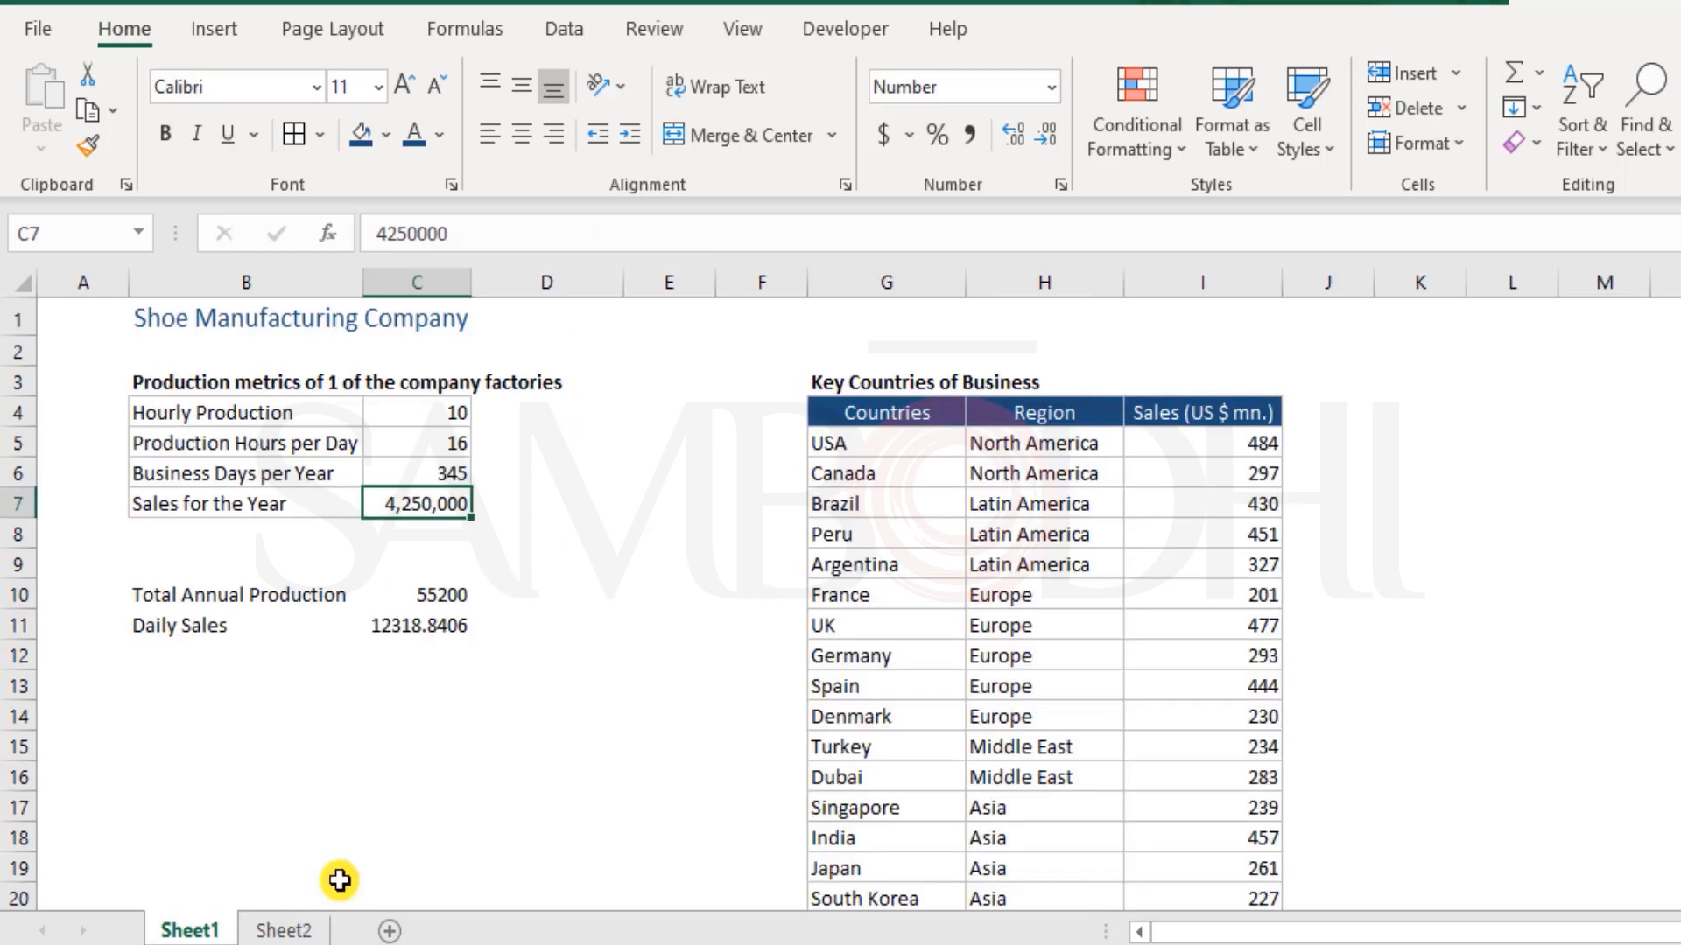
click(302, 929)
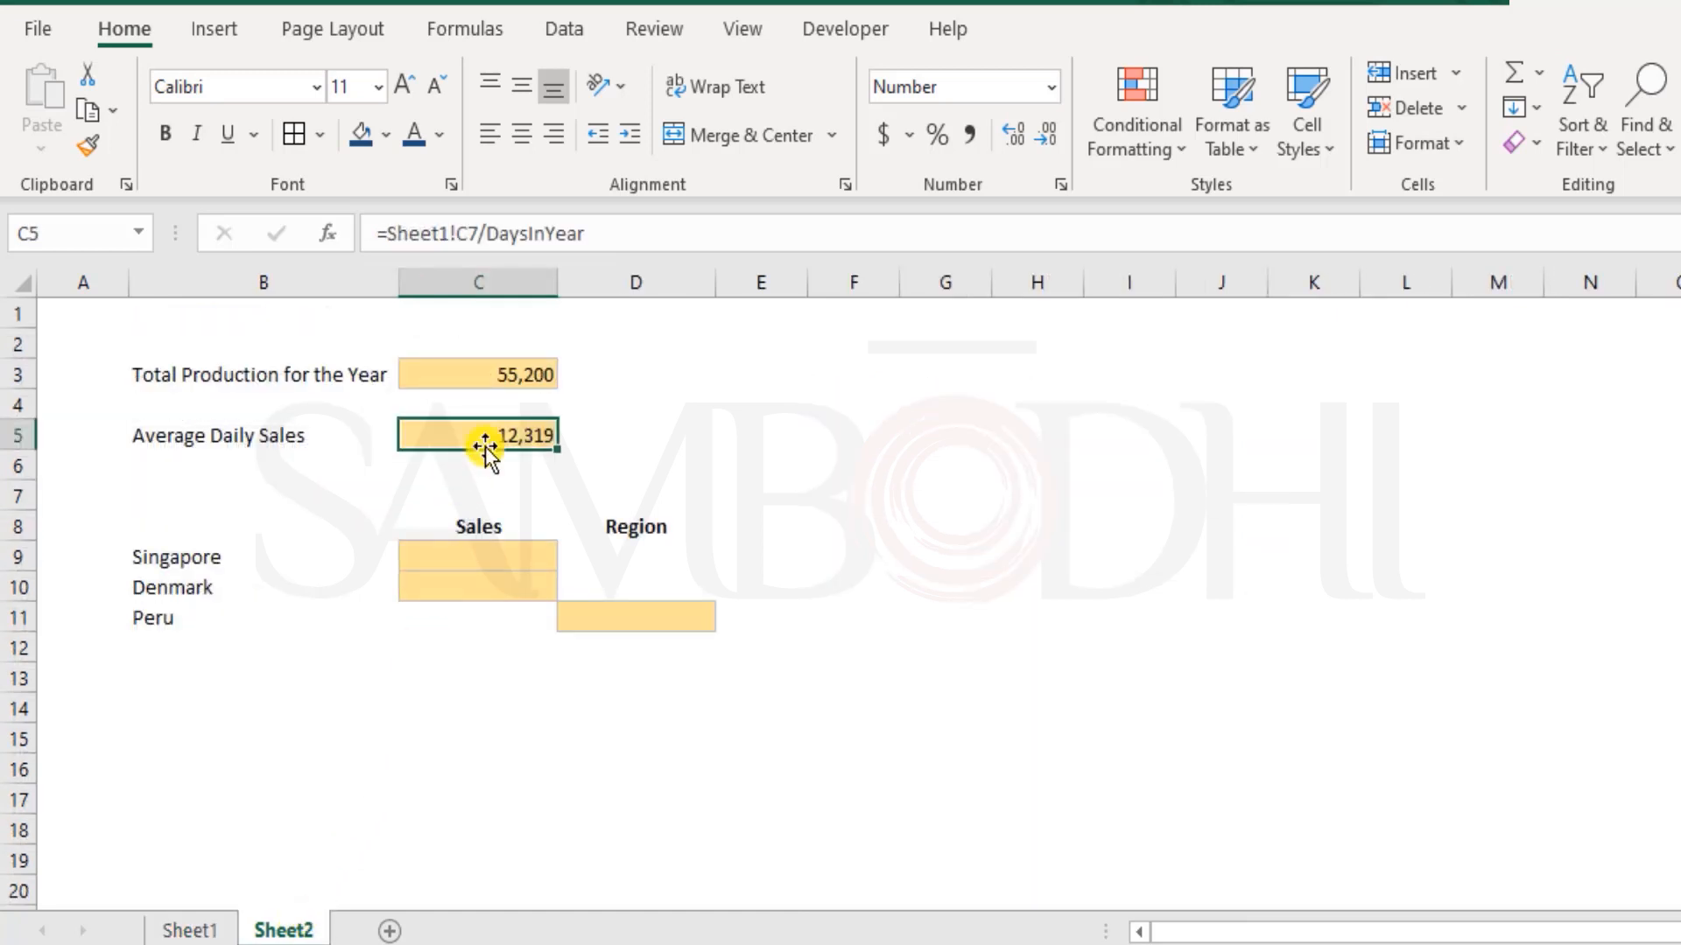
Copy the Average Daily Sales formula from Sheet2 cell C5 to C16 and inspect the references in the copy
key(ctrl+c)
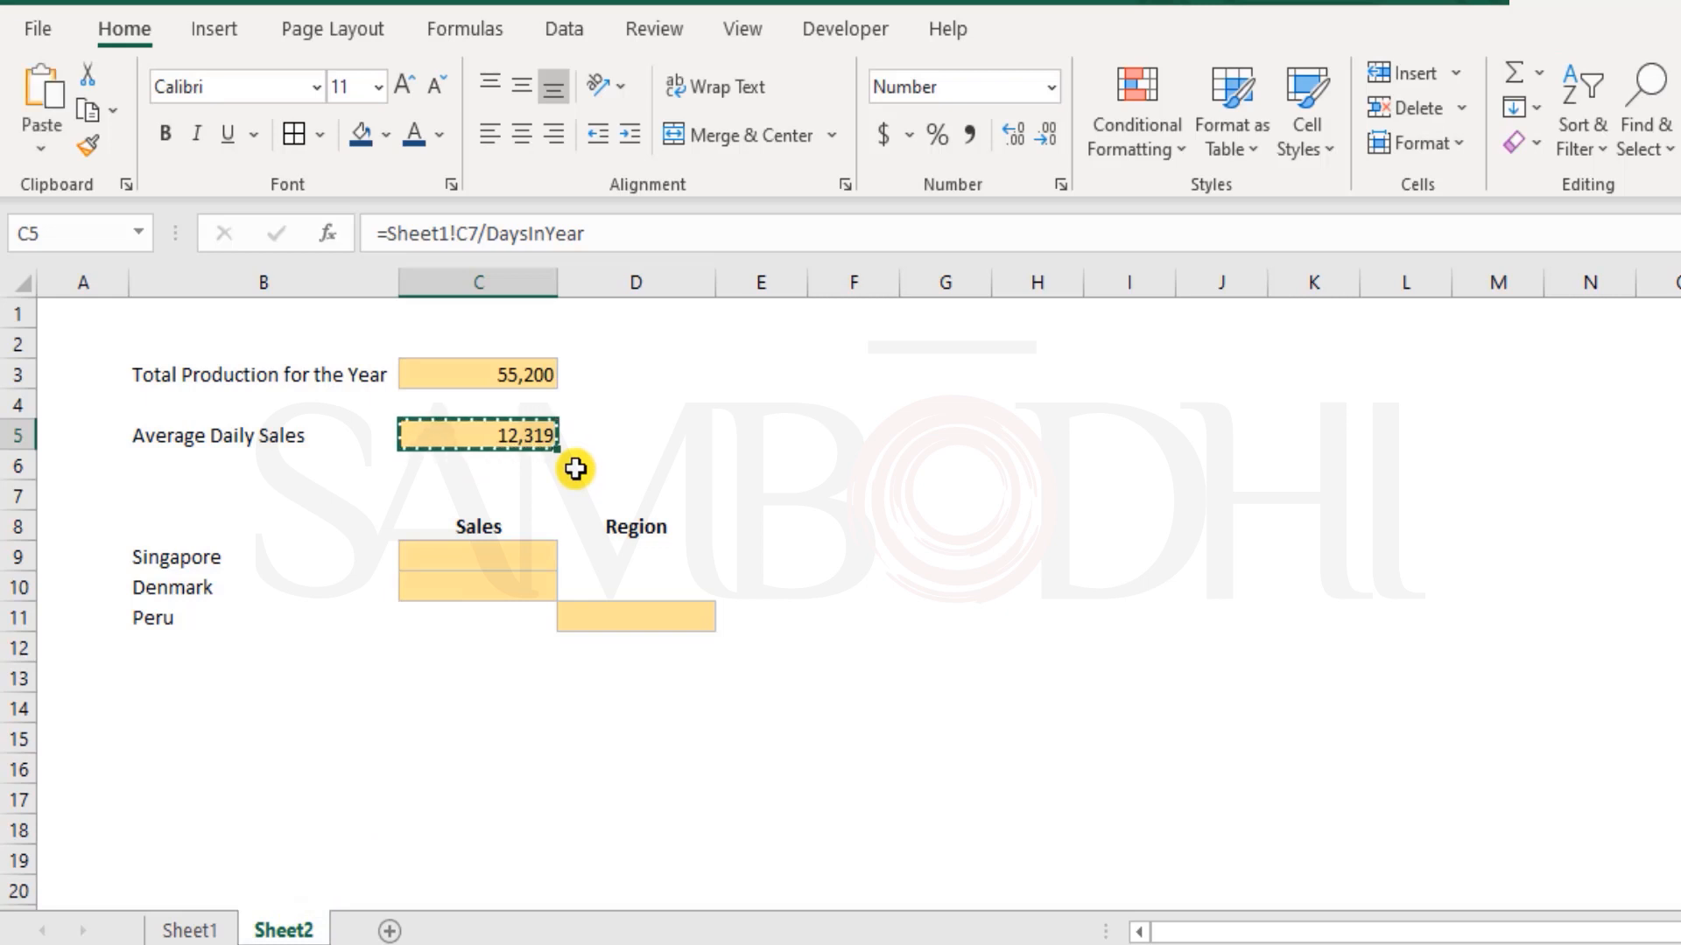
click(481, 780)
key(ctrl+v)
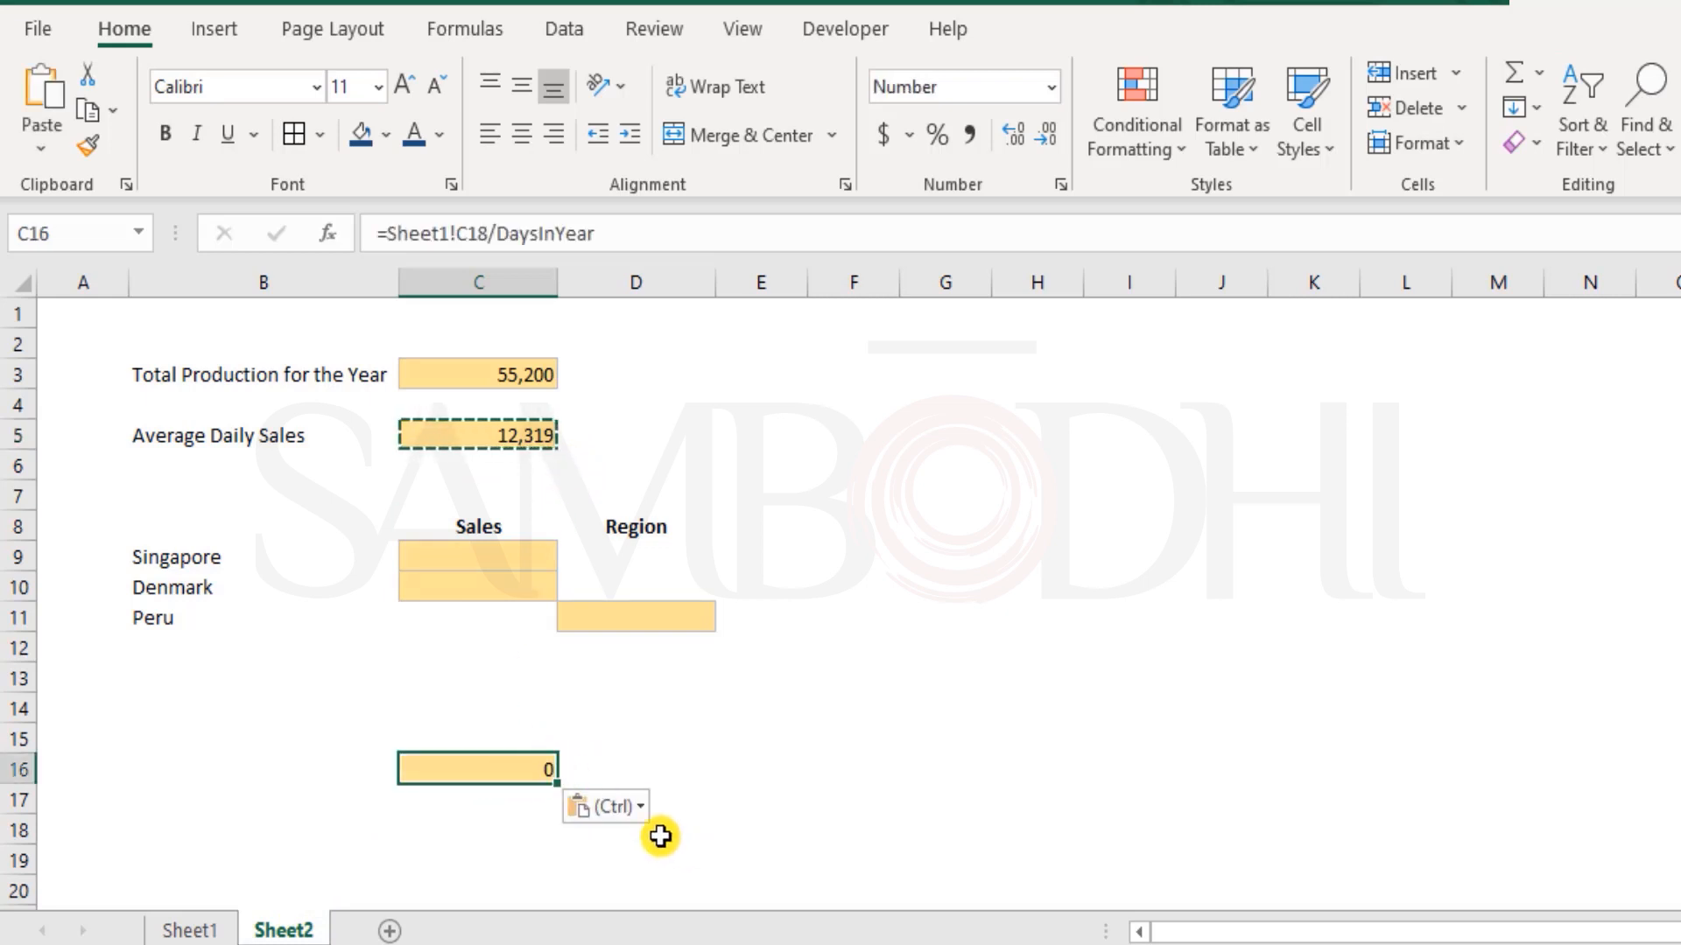
double_click(521, 771)
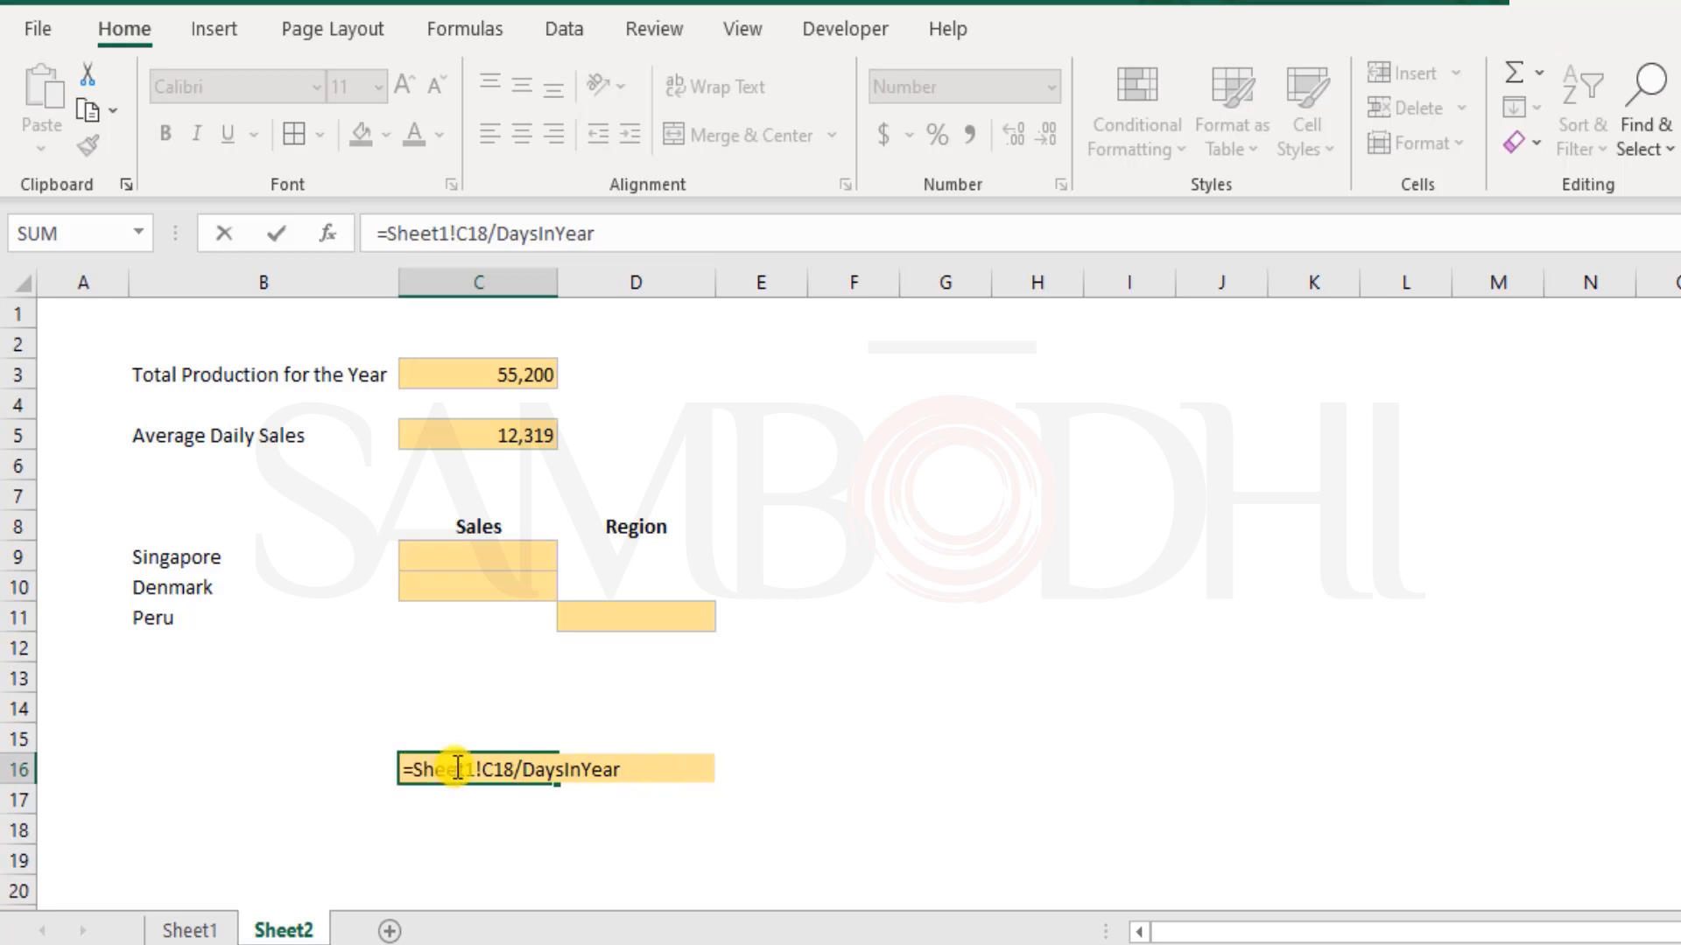
drag(402, 769, 520, 742)
key(Escape)
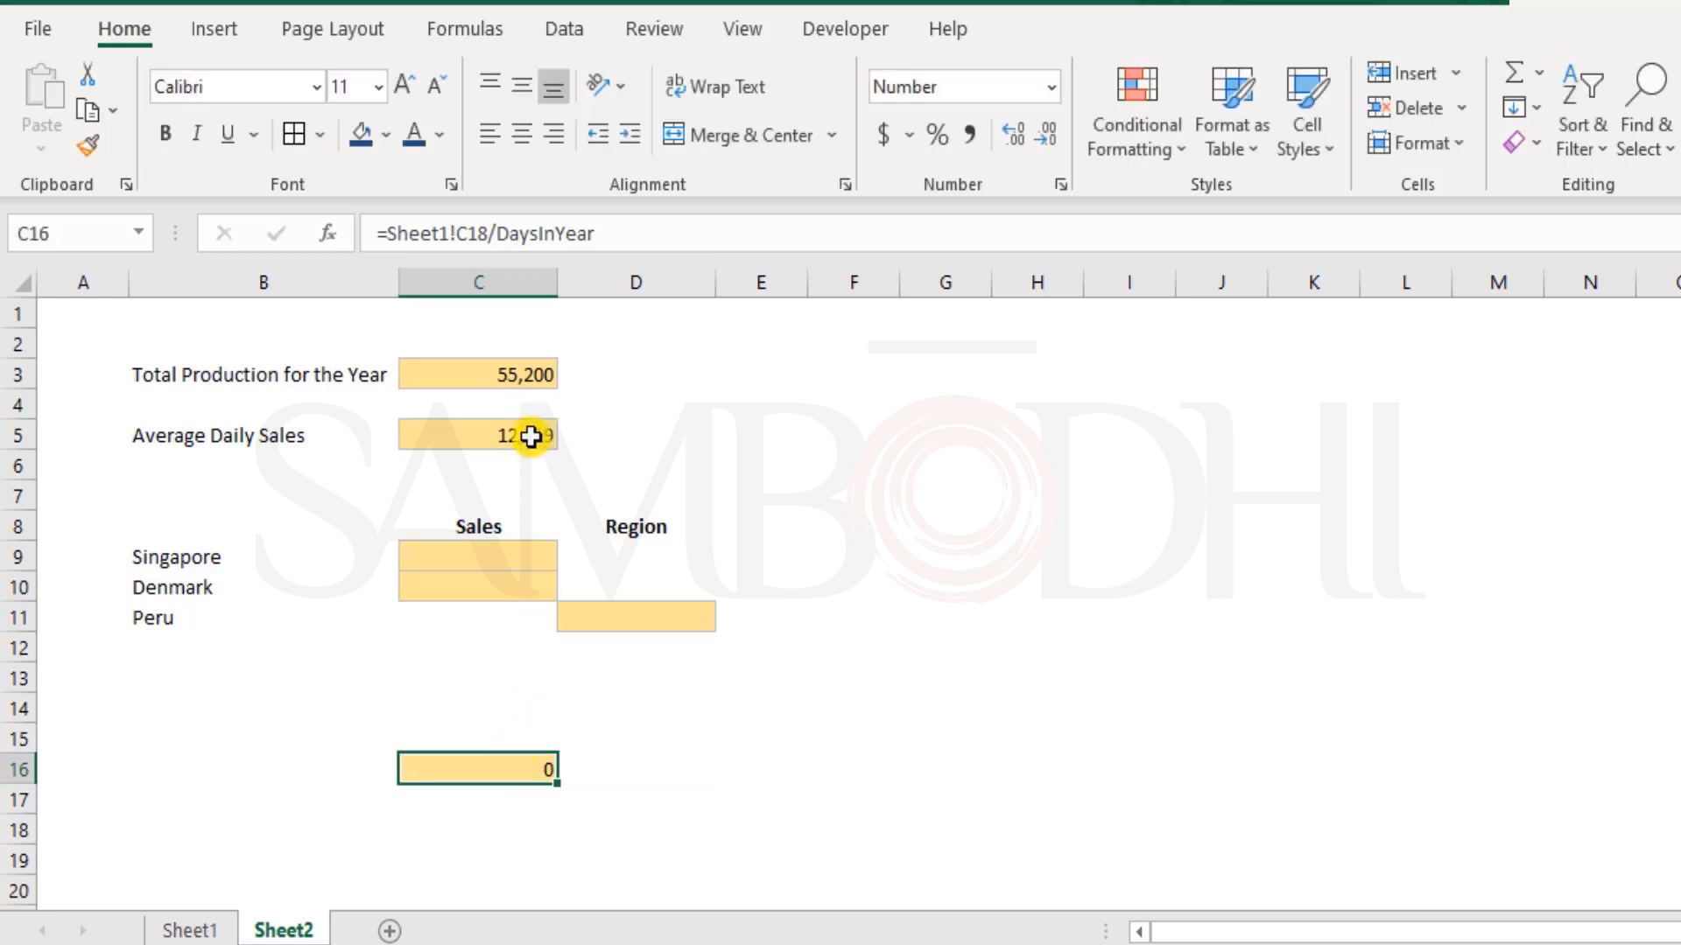
Compare the original C5 formula with the C16 copy, checking Sheet1 cell C18 and the DaysInYear name in the copied formula
click(525, 436)
click(190, 928)
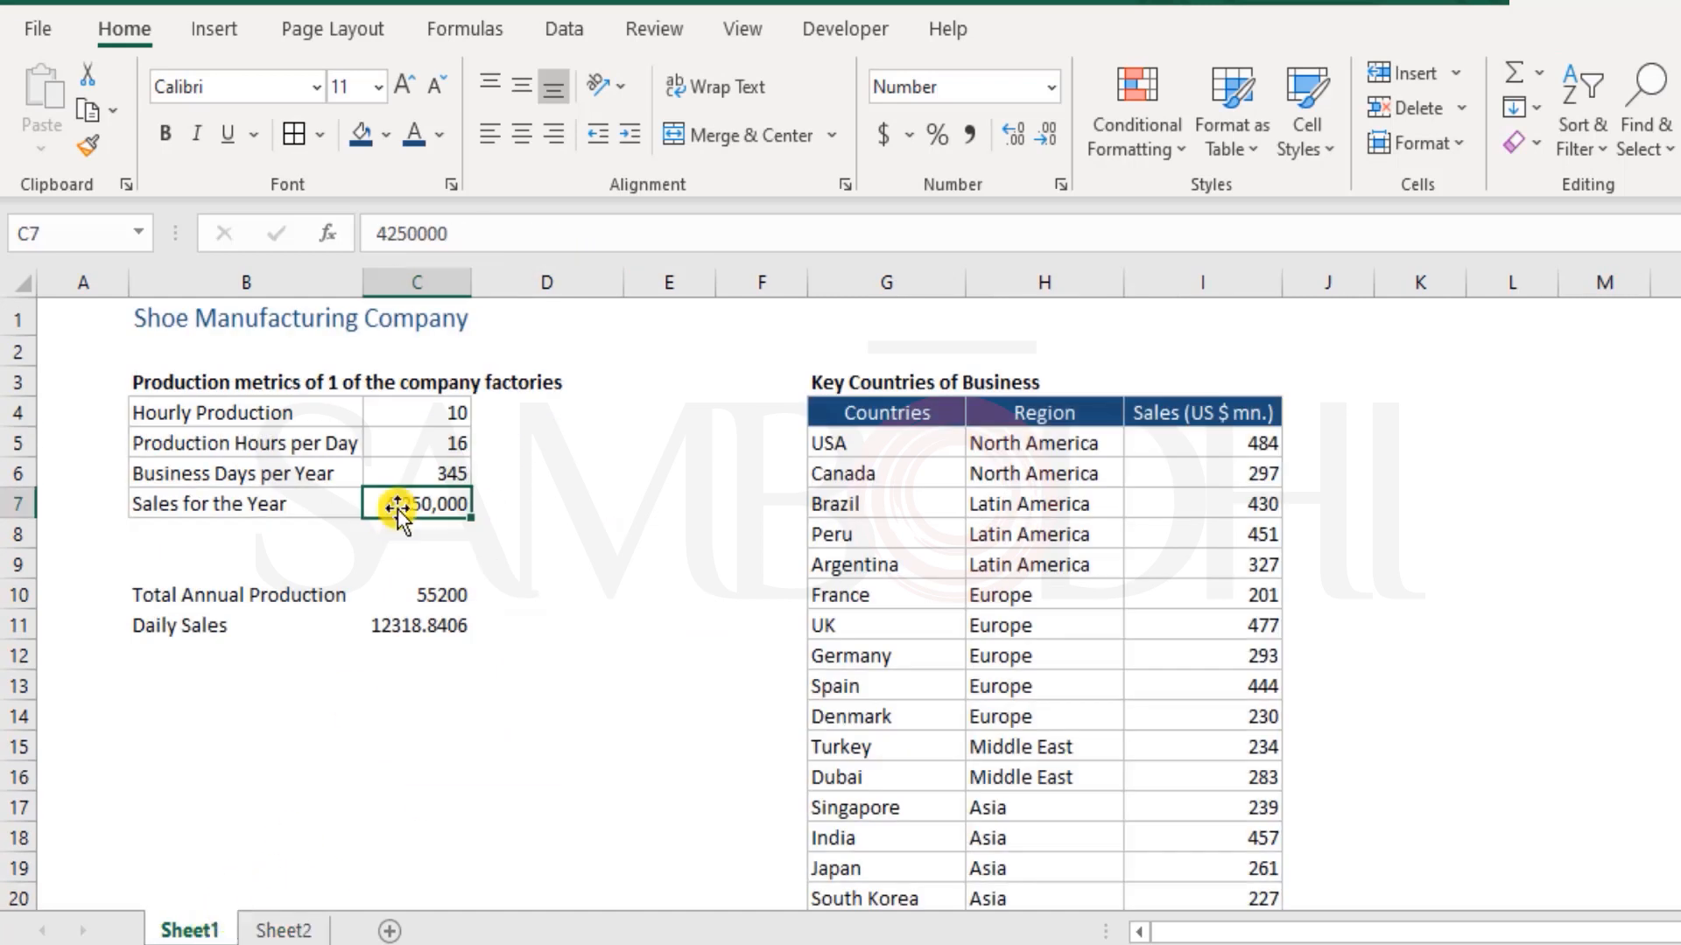
click(424, 835)
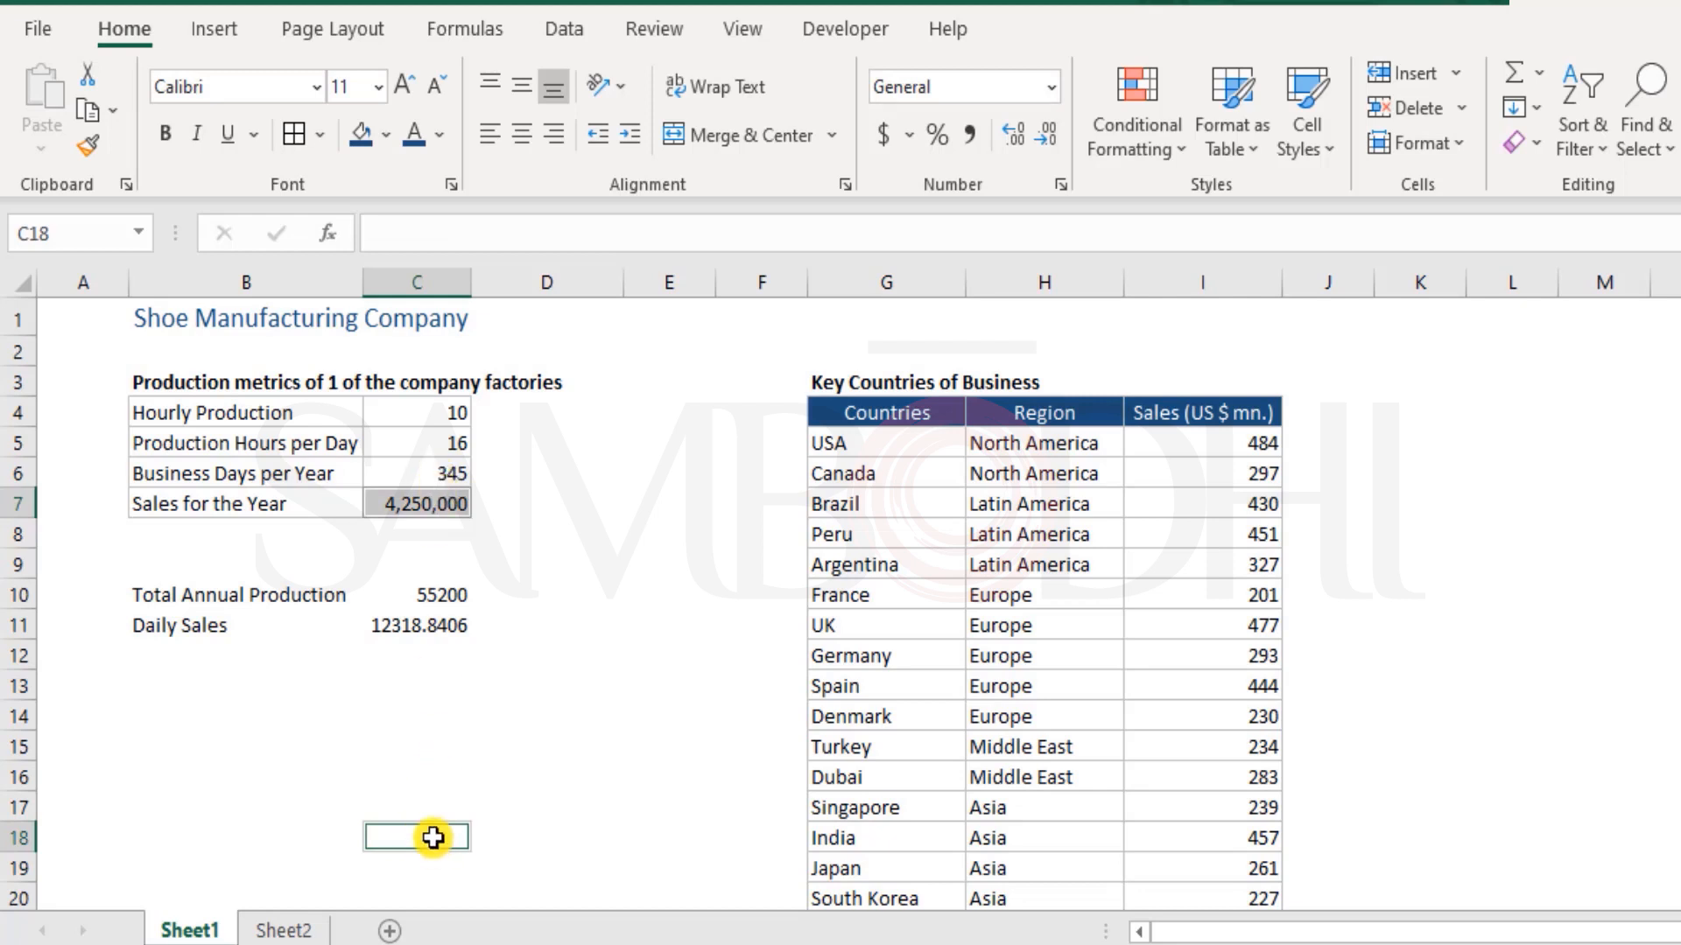
click(298, 810)
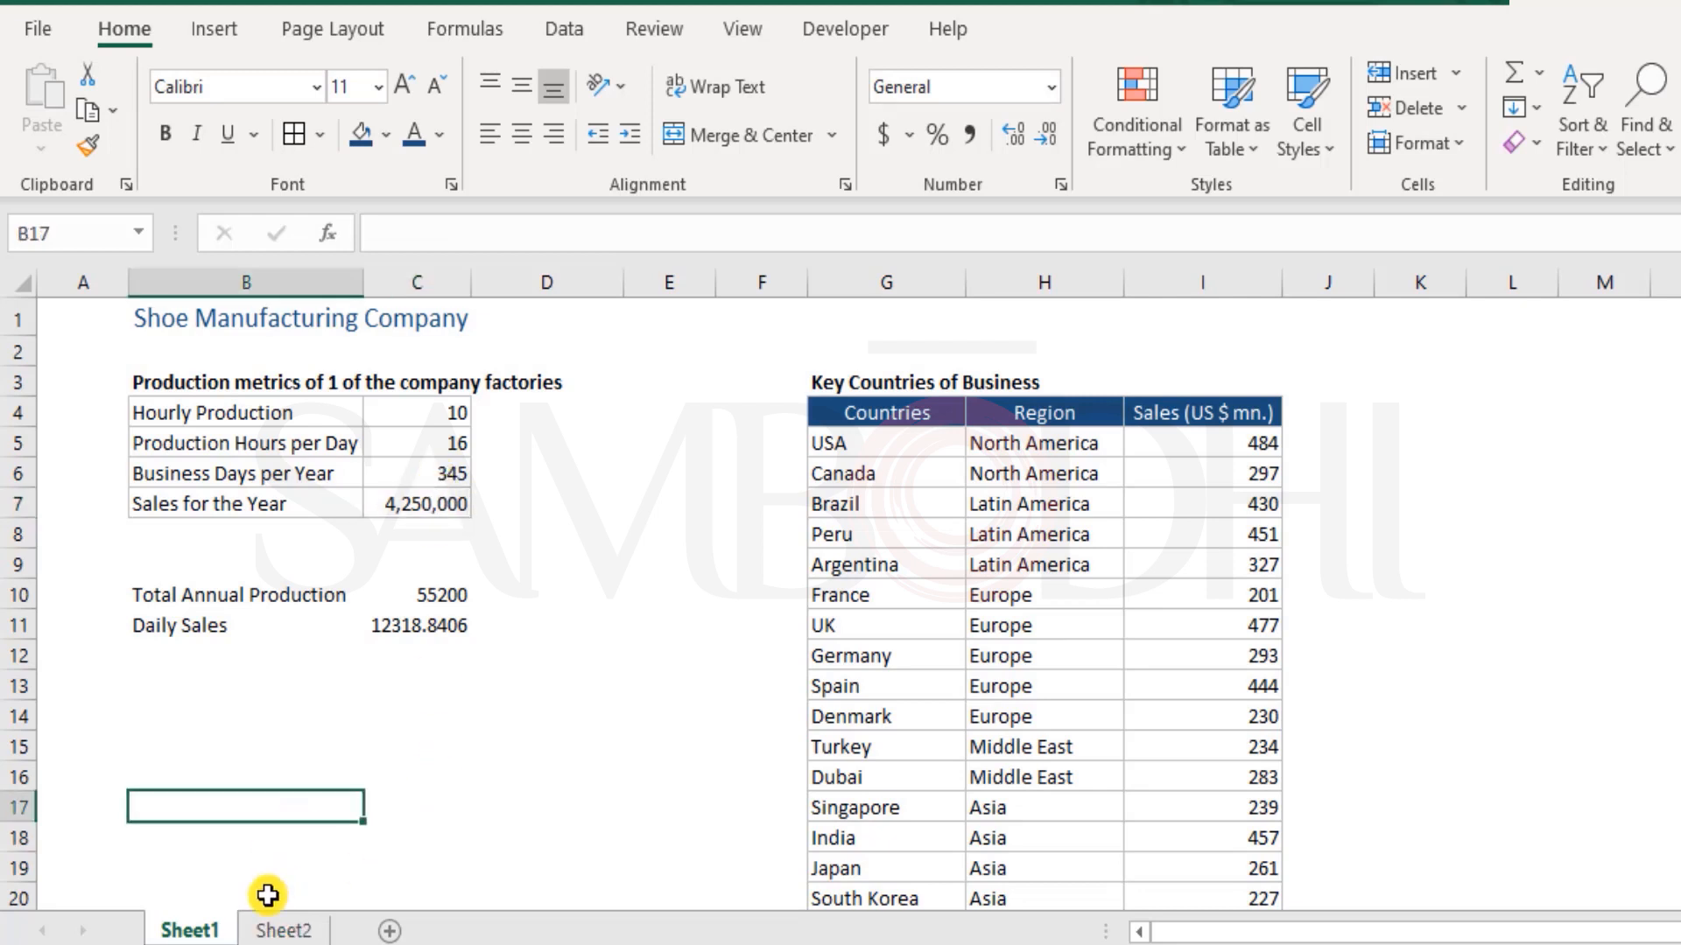
click(283, 930)
click(514, 760)
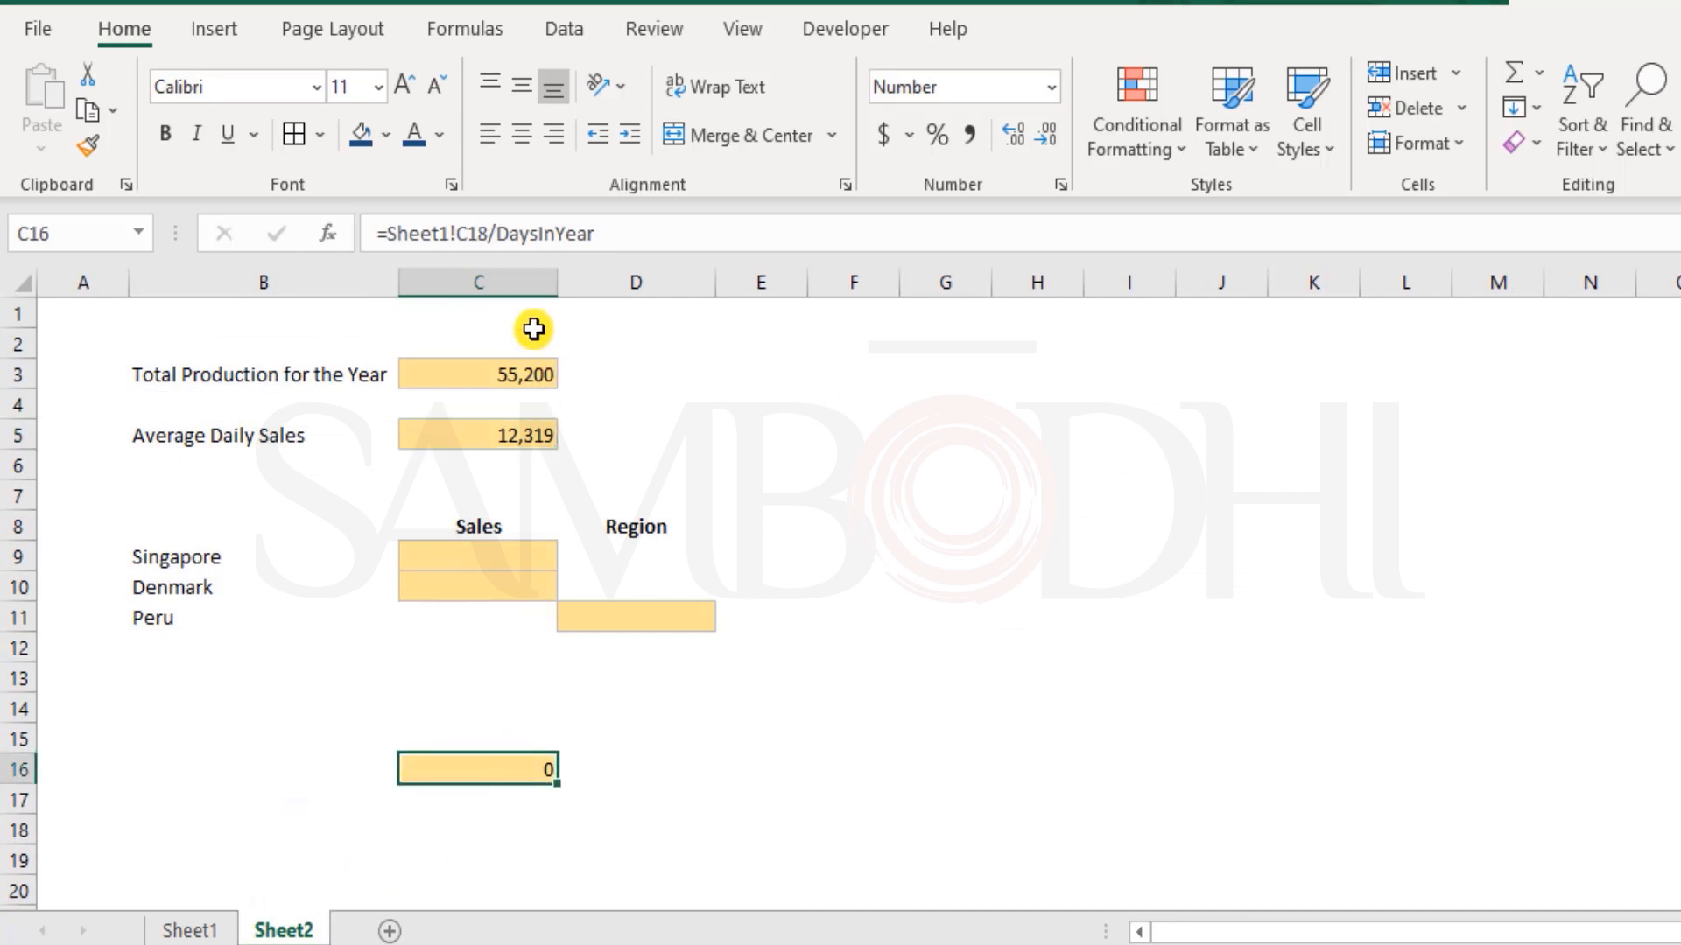
double_click(512, 232)
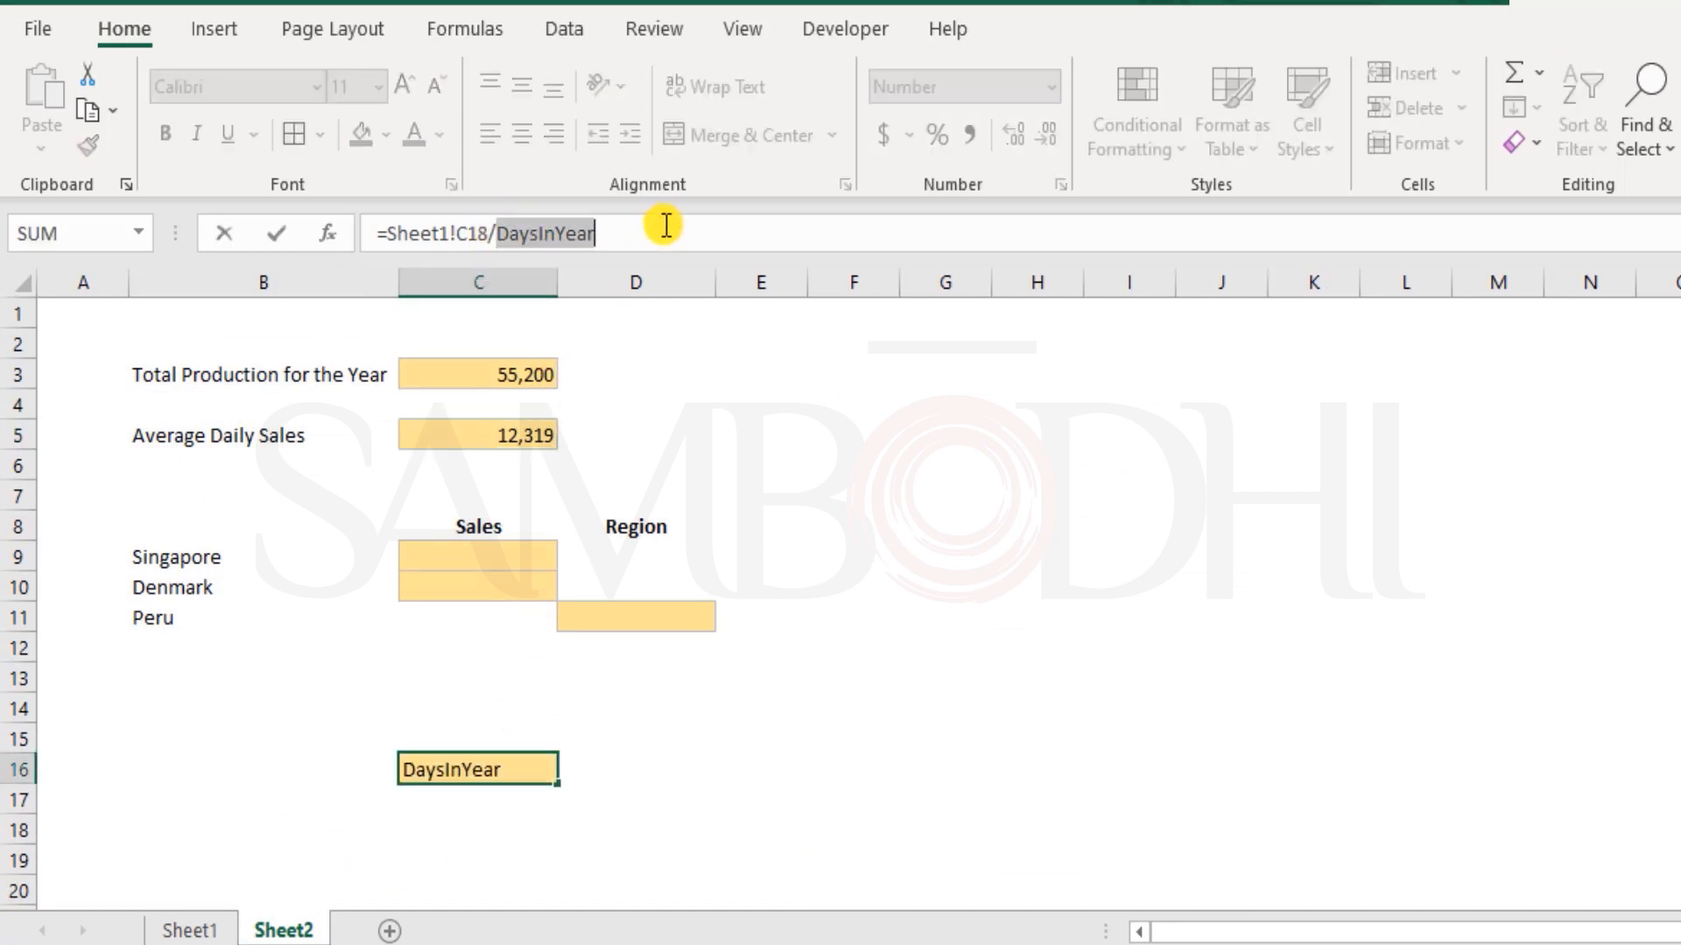
key(Escape)
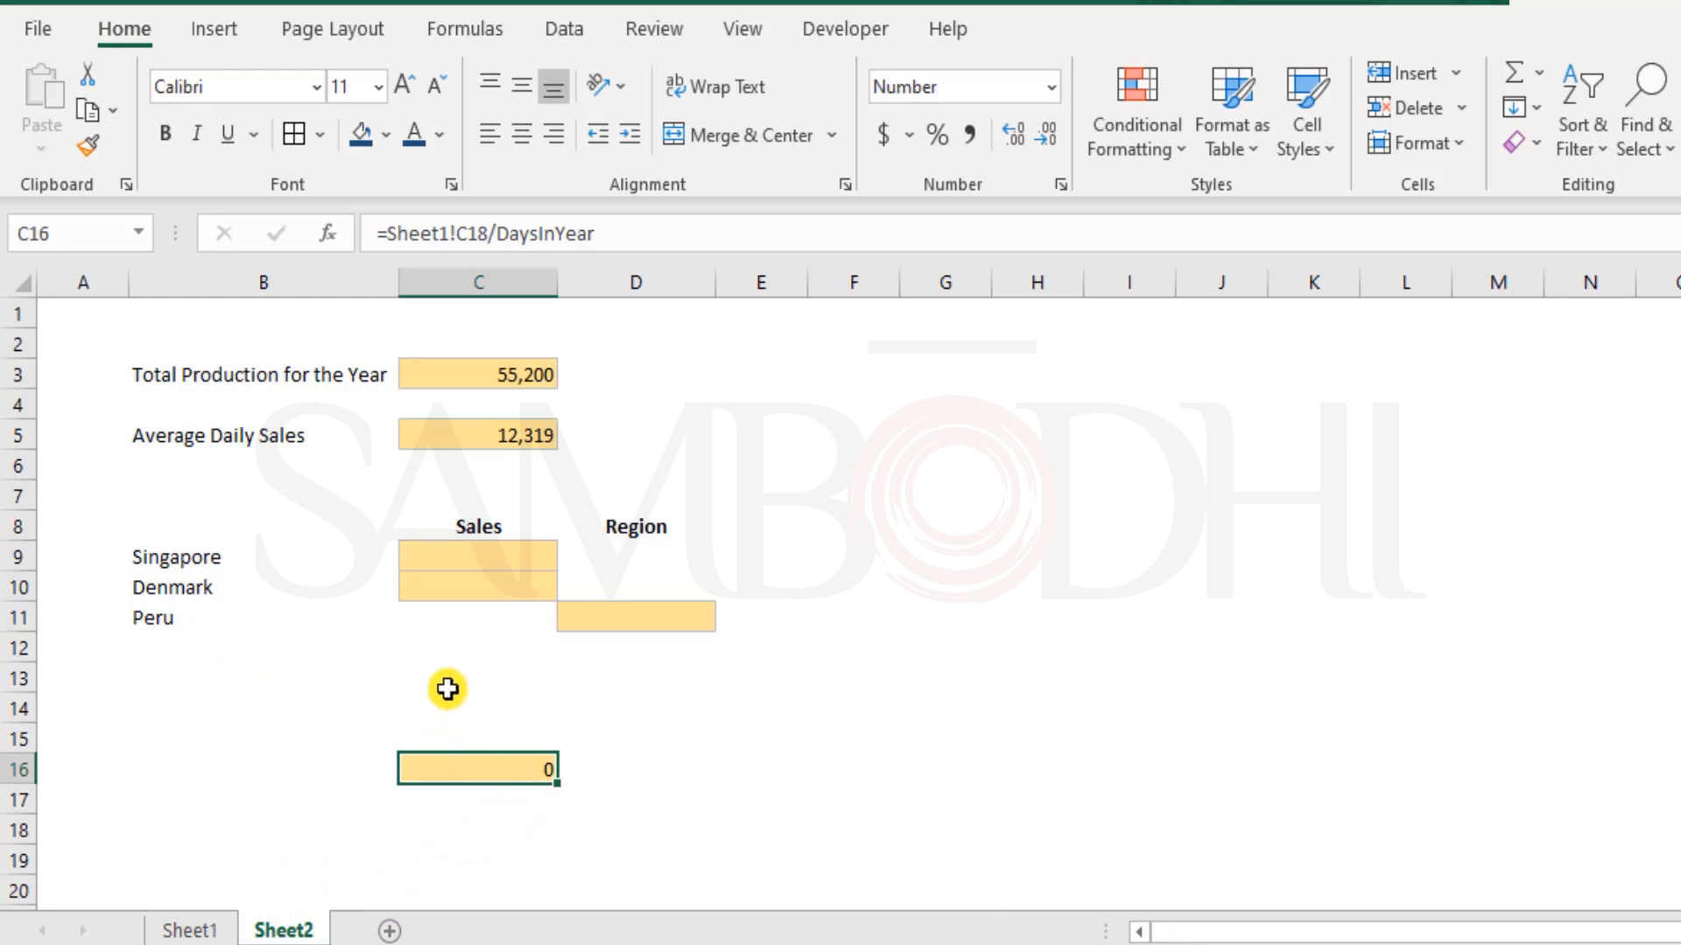
Enter the trial formula =DaysInYear in Sheet2 cell E16, picking the name from the suggestions
click(702, 759)
click(745, 763)
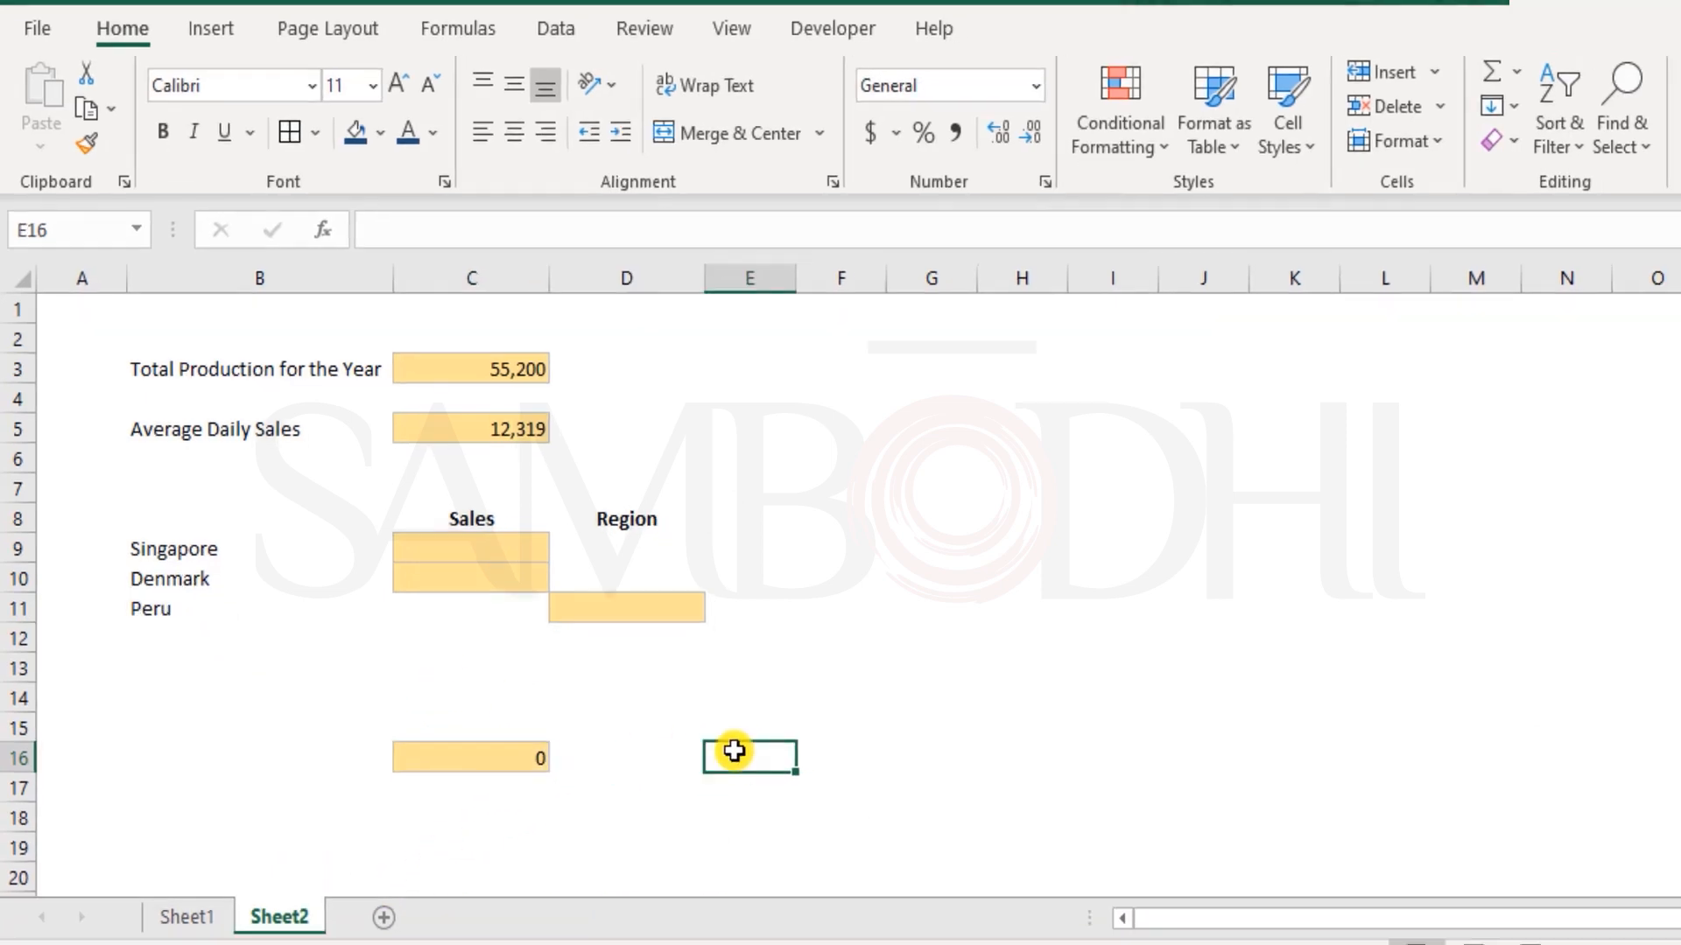
text(=days)
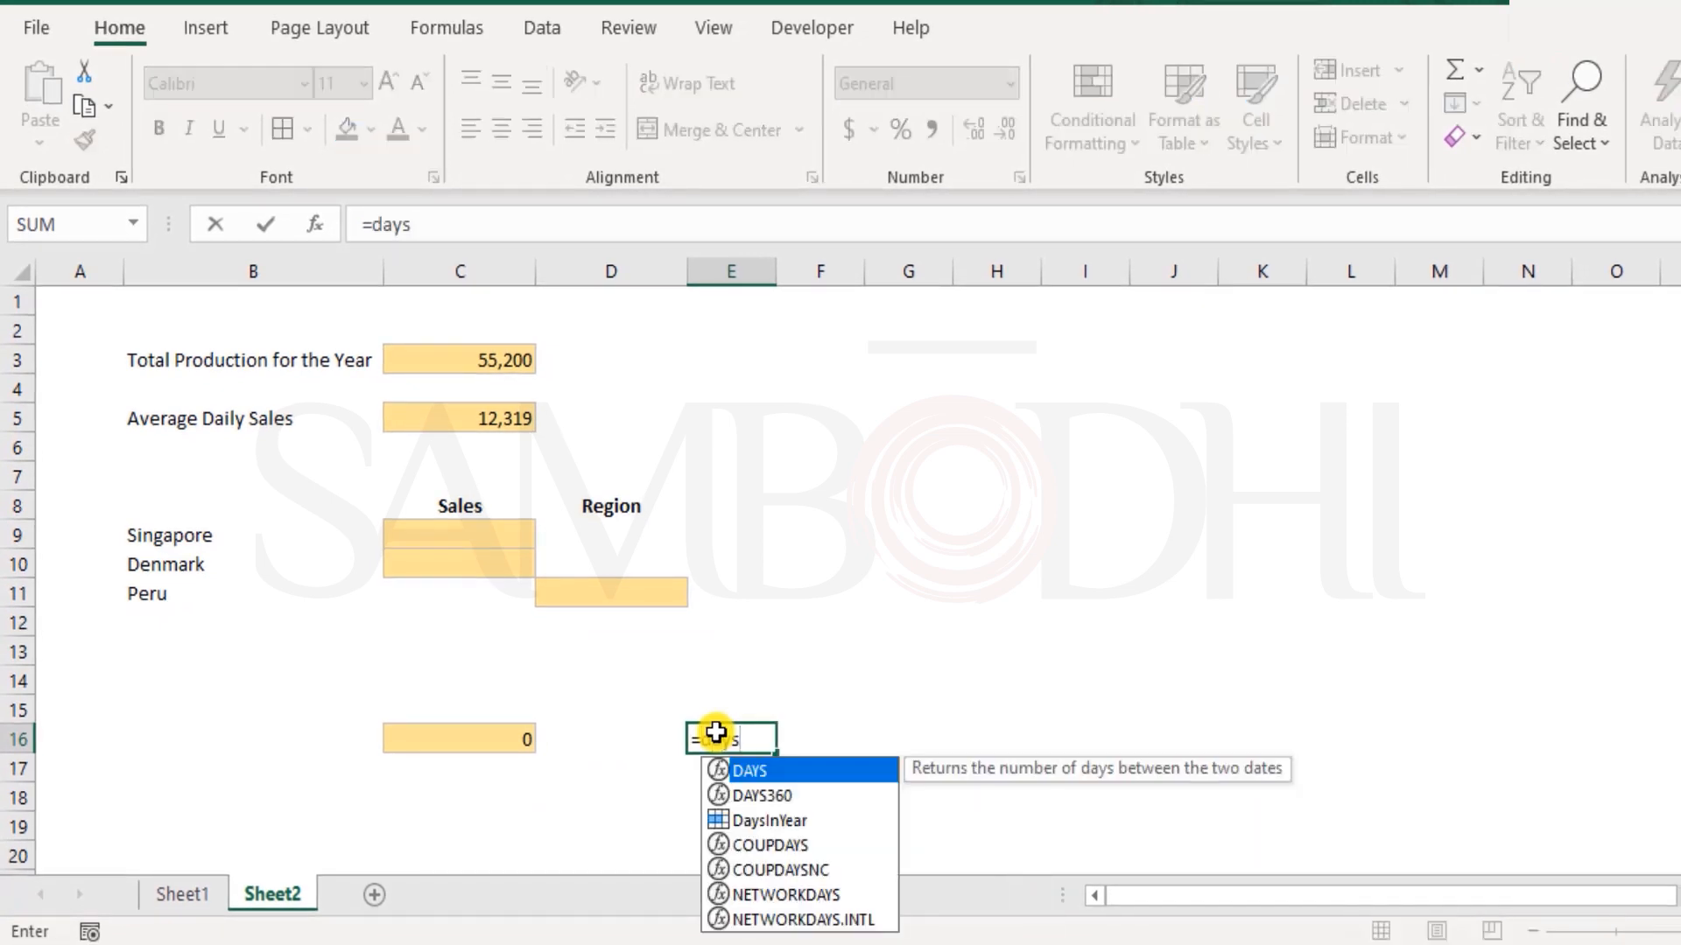
key(Down)
key(Down)
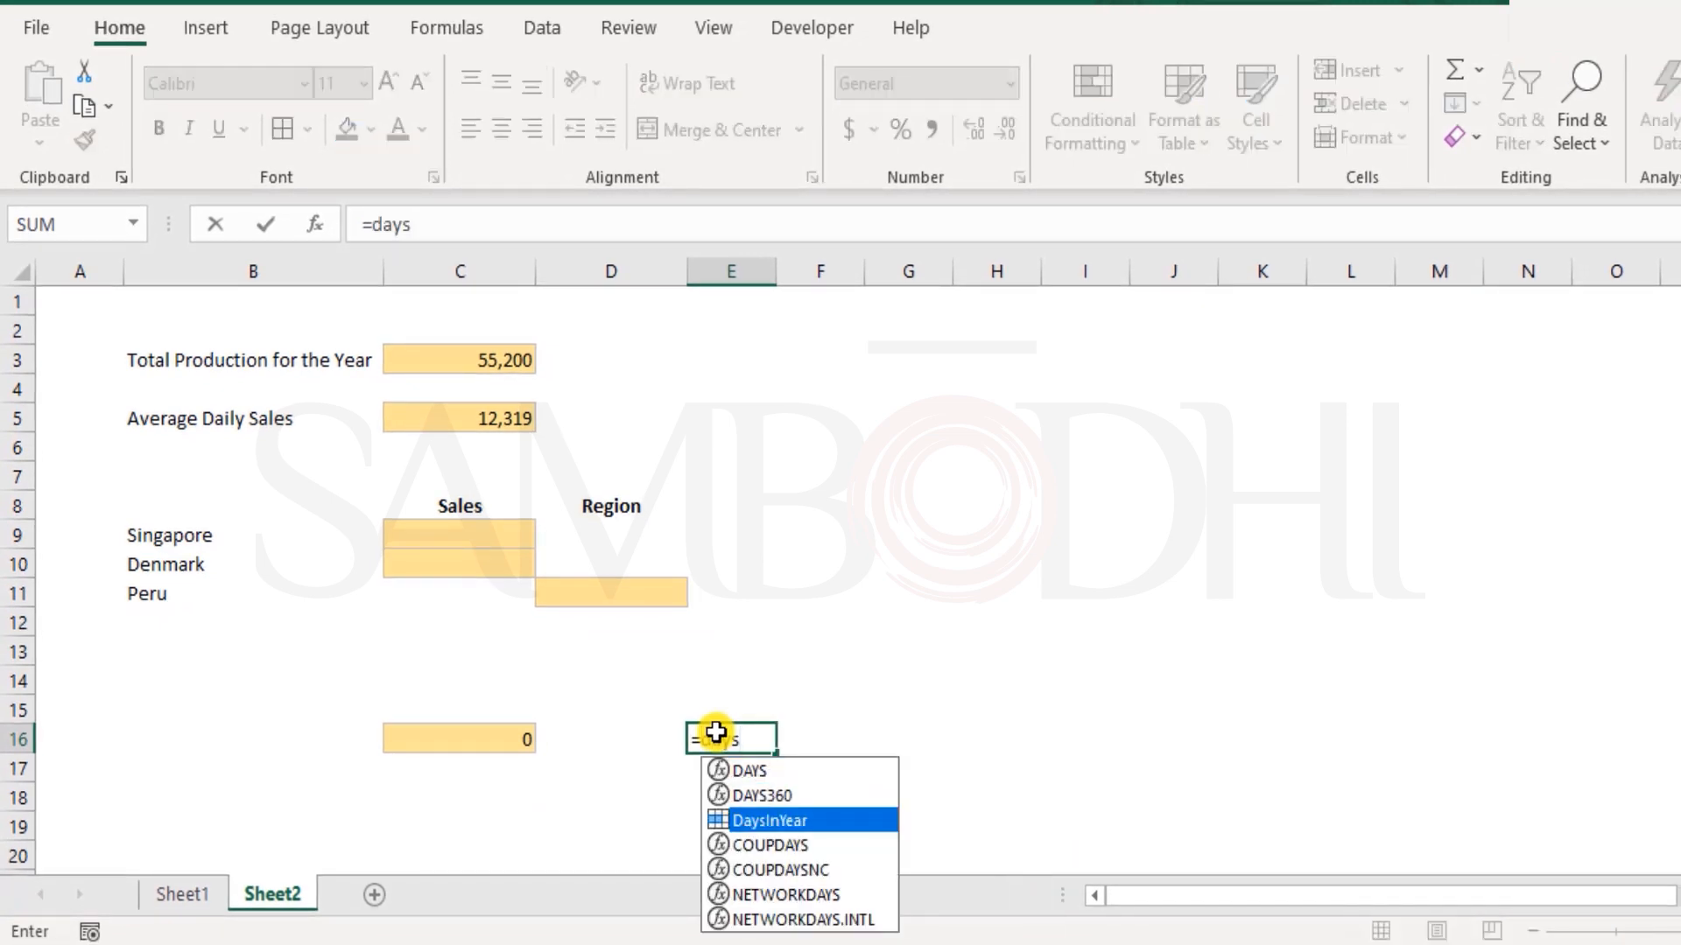
key(Tab)
key(Return)
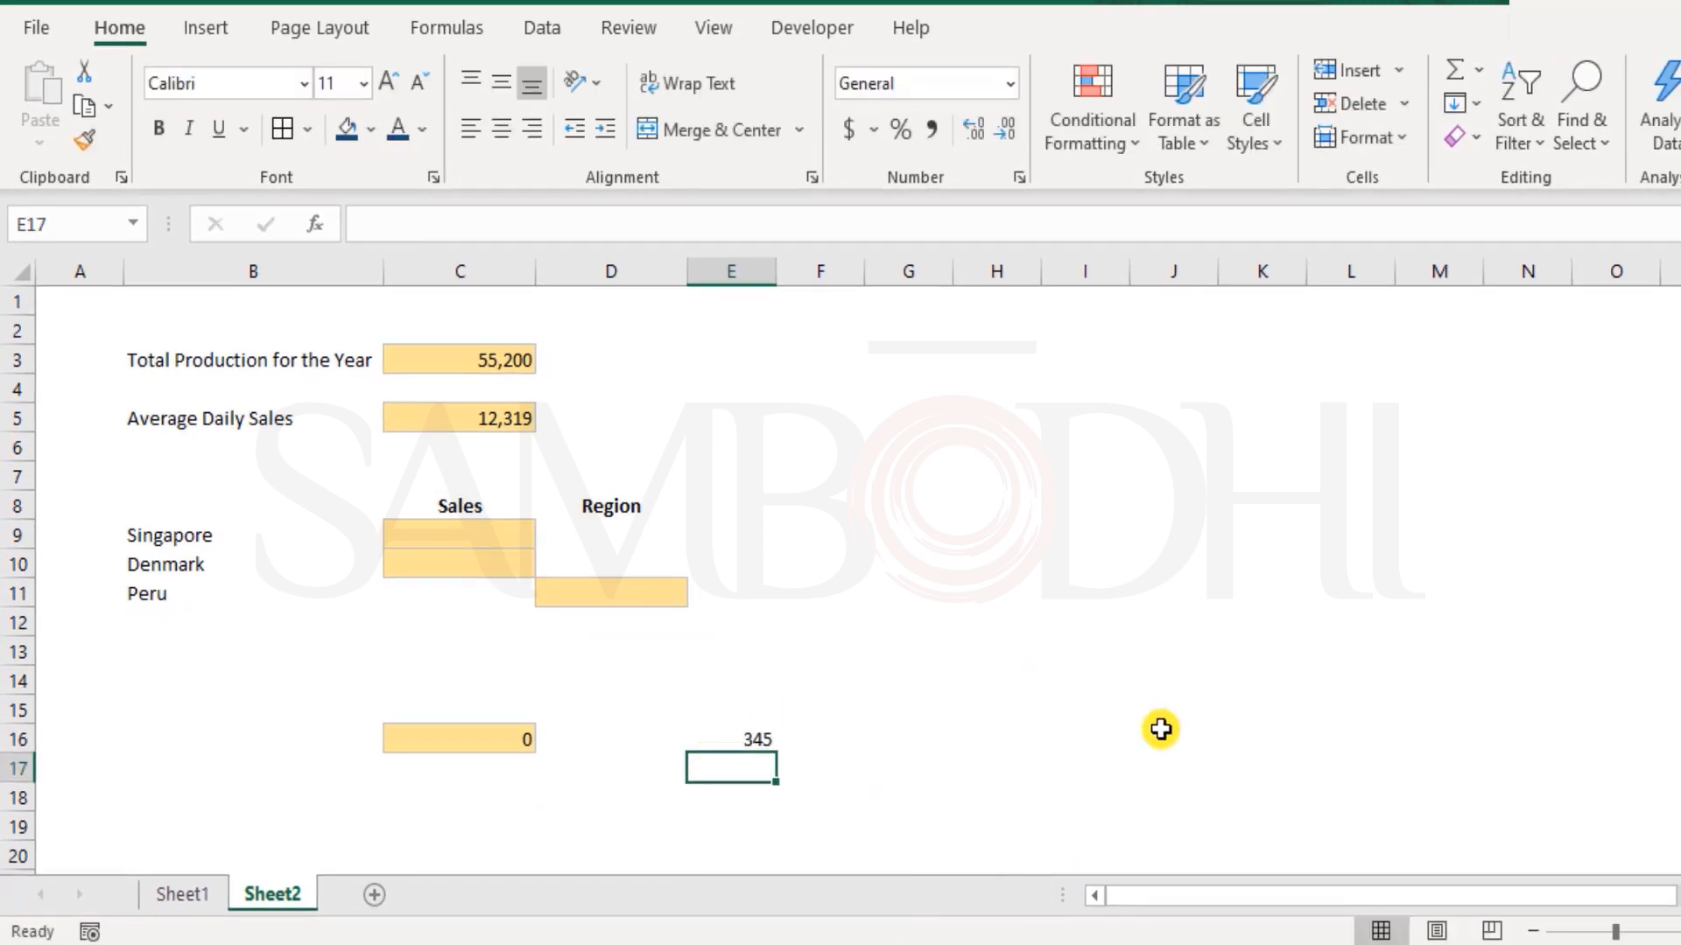
Enter the trial formula =HoursPerDay in Sheet2 cell G16, picking the name from the suggestions
click(939, 734)
text(=hours)
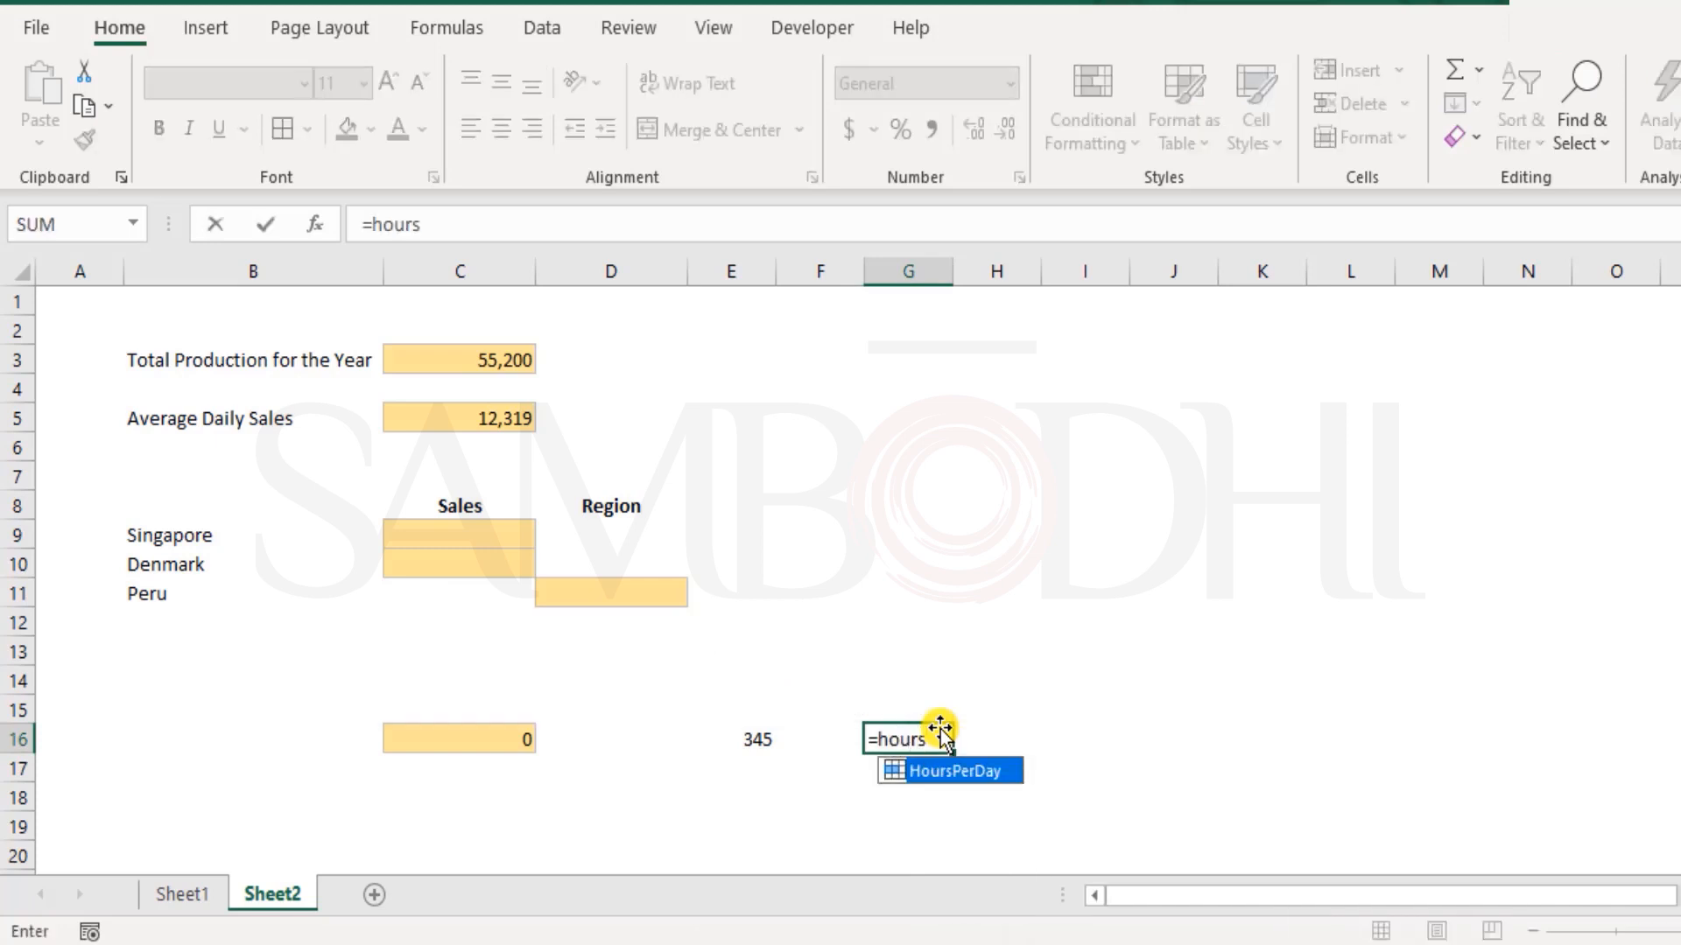
key(Tab)
key(Return)
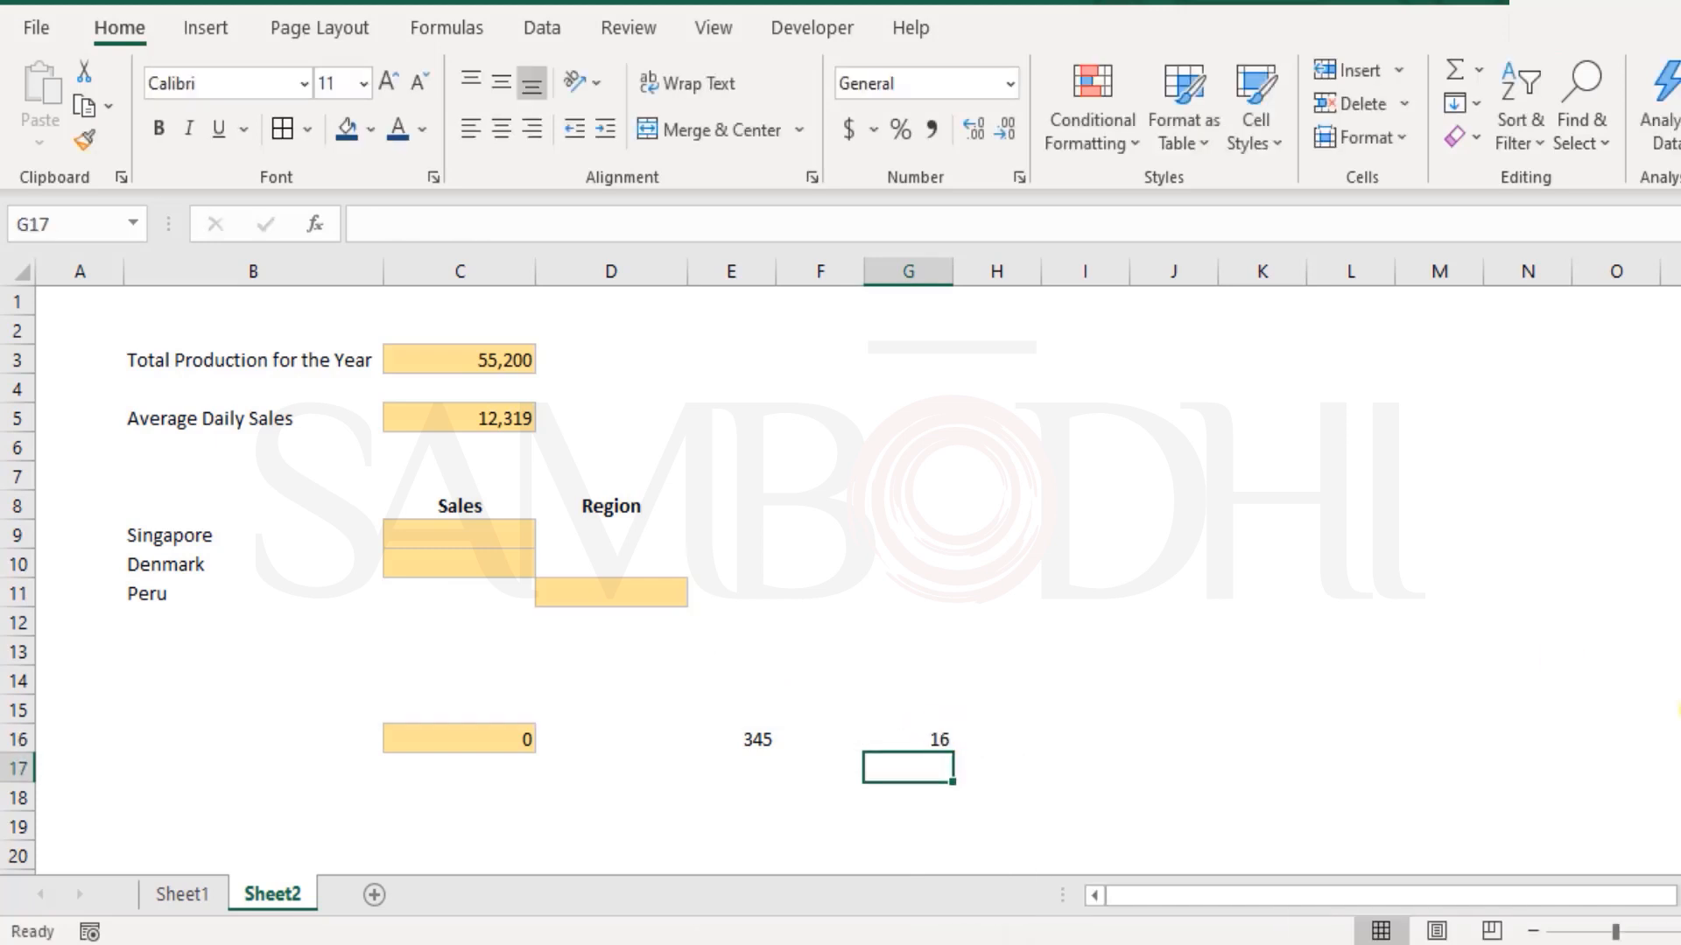
Clear the trial name formulas from cells G16 and E16
click(930, 743)
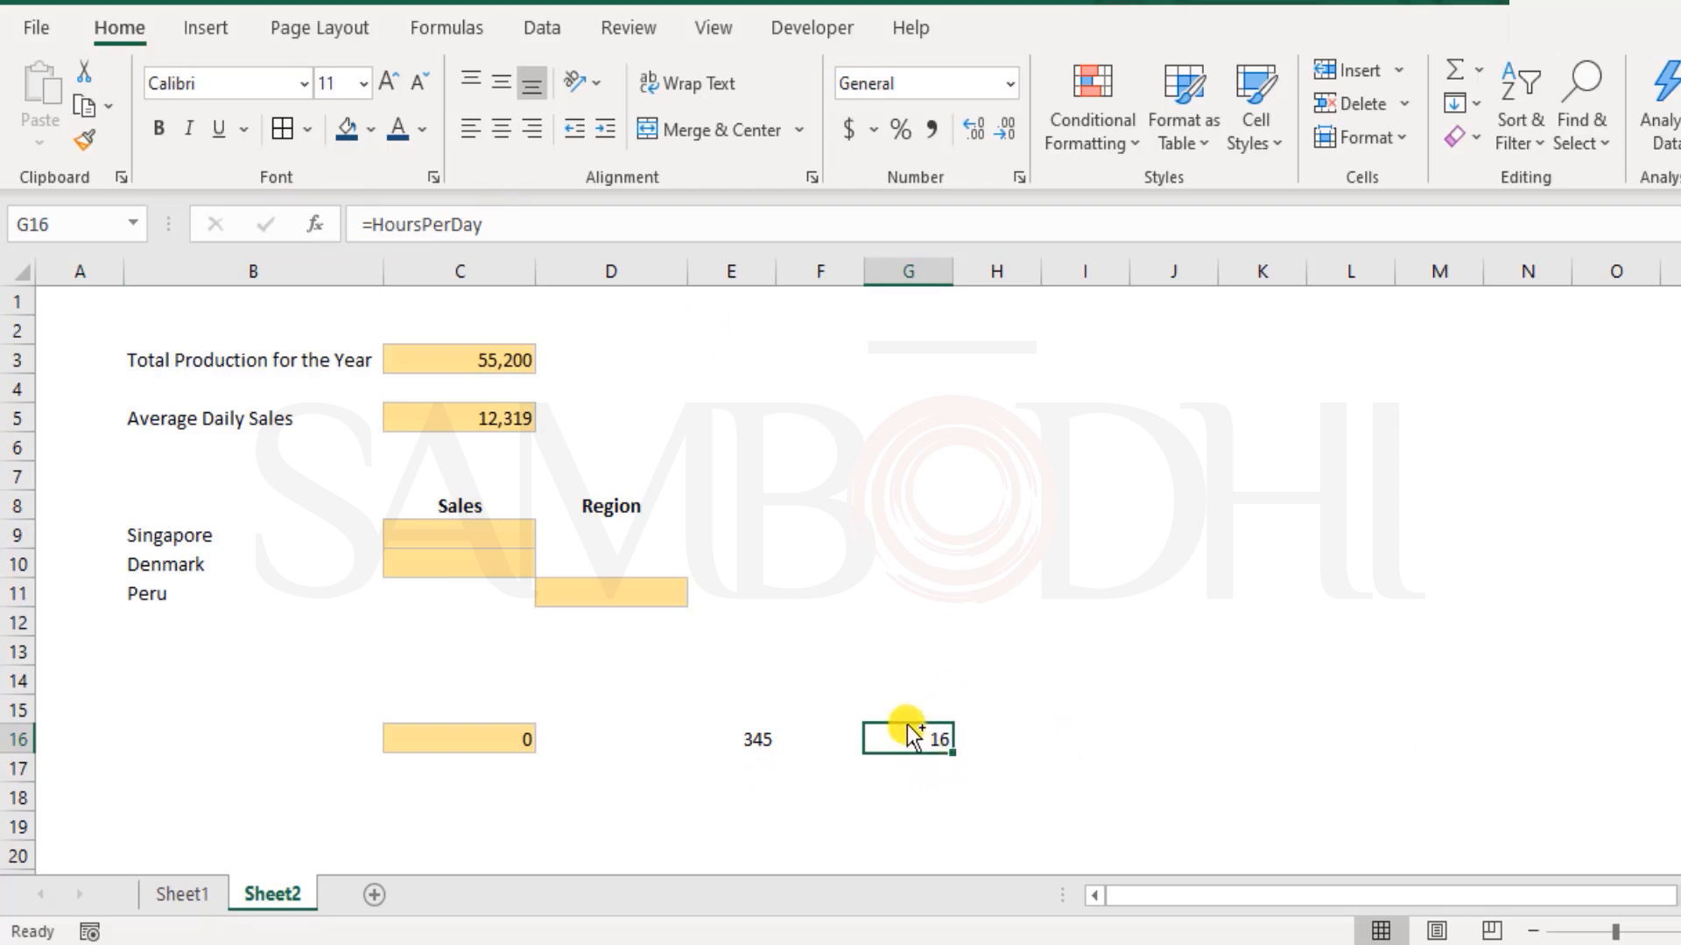
key(Delete)
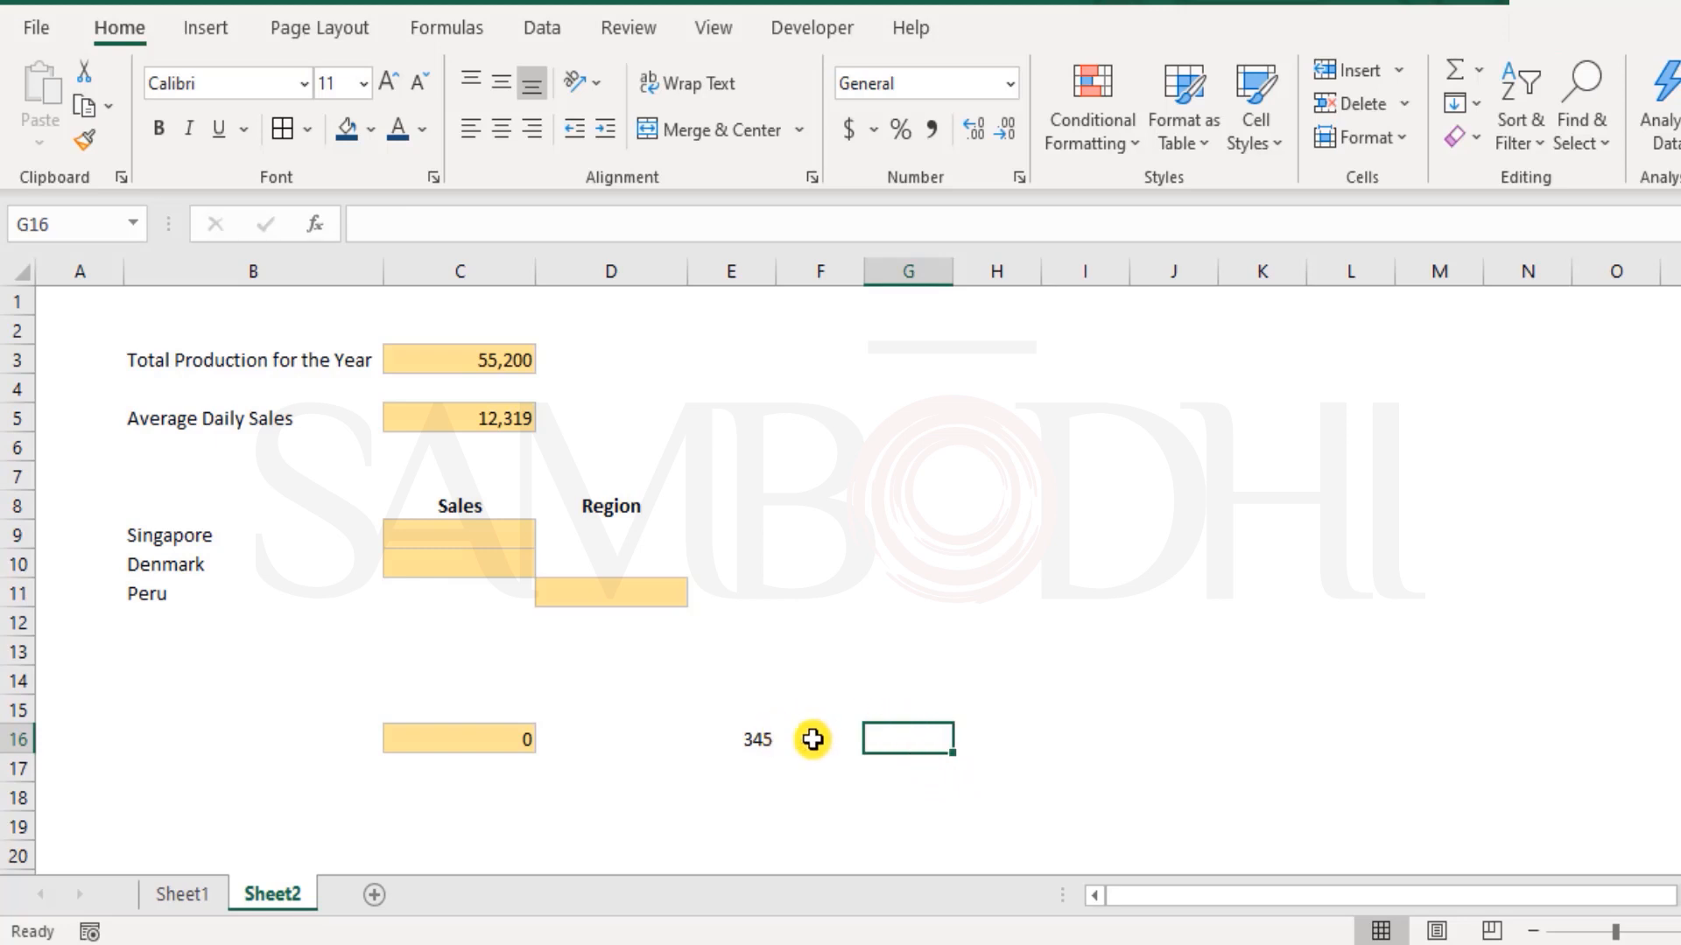
key(Left)
key(Left)
key(Delete)
Review the Total Production for the Year formula in Sheet2 cell C3
click(79, 300)
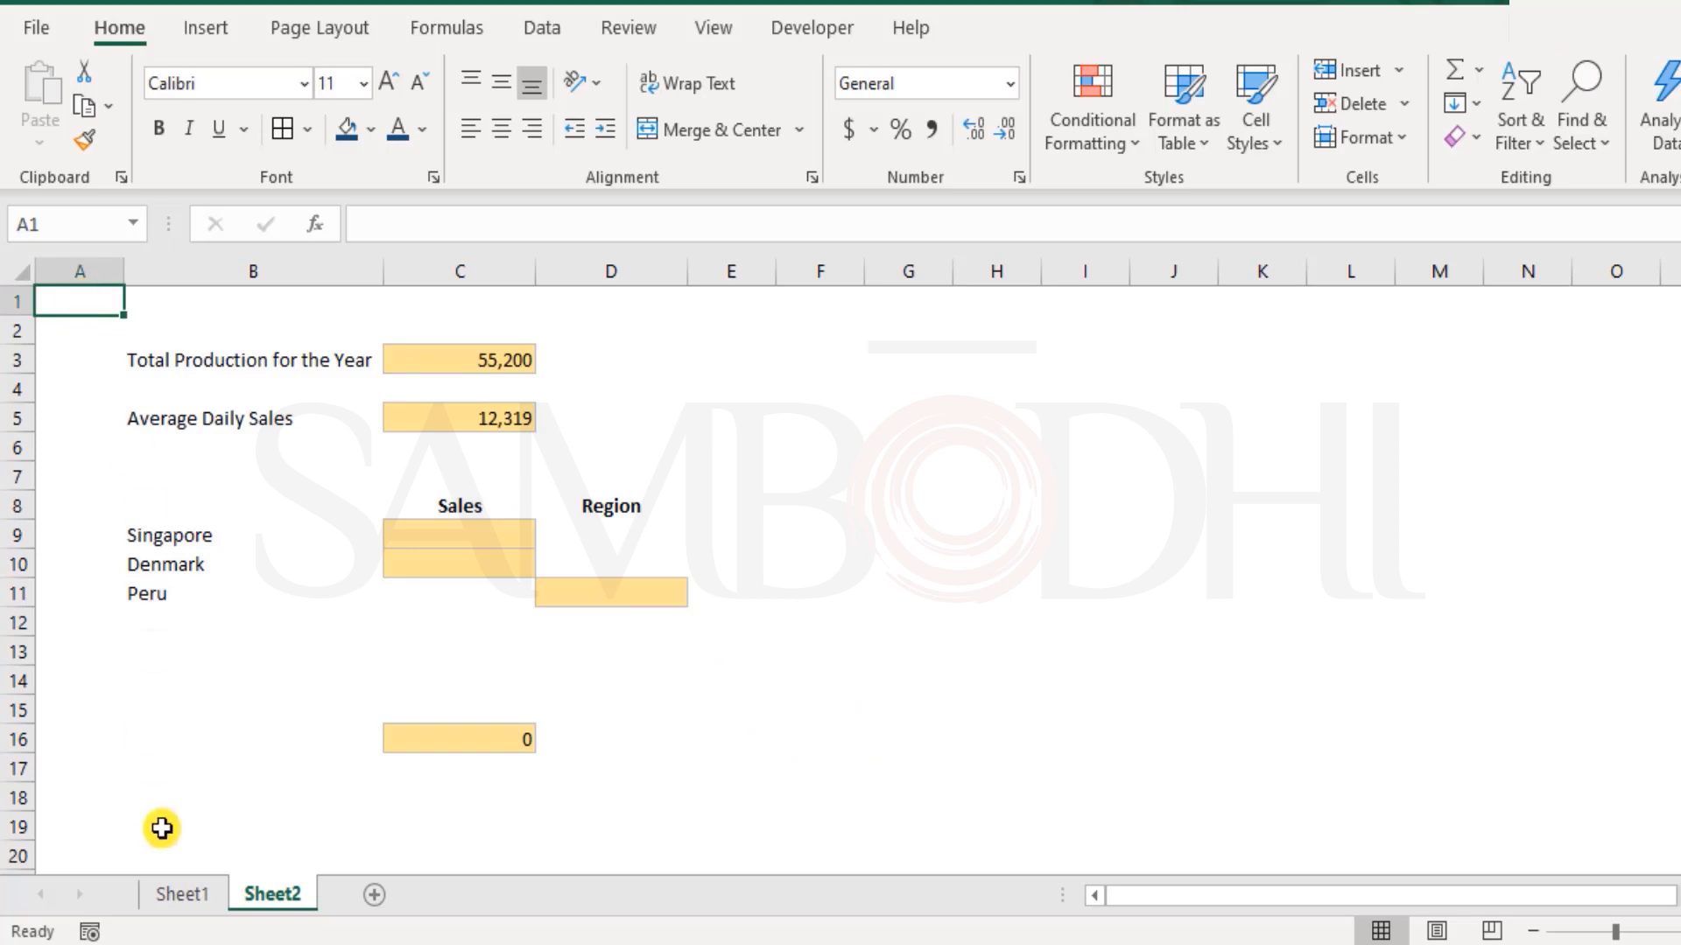
click(461, 535)
click(478, 360)
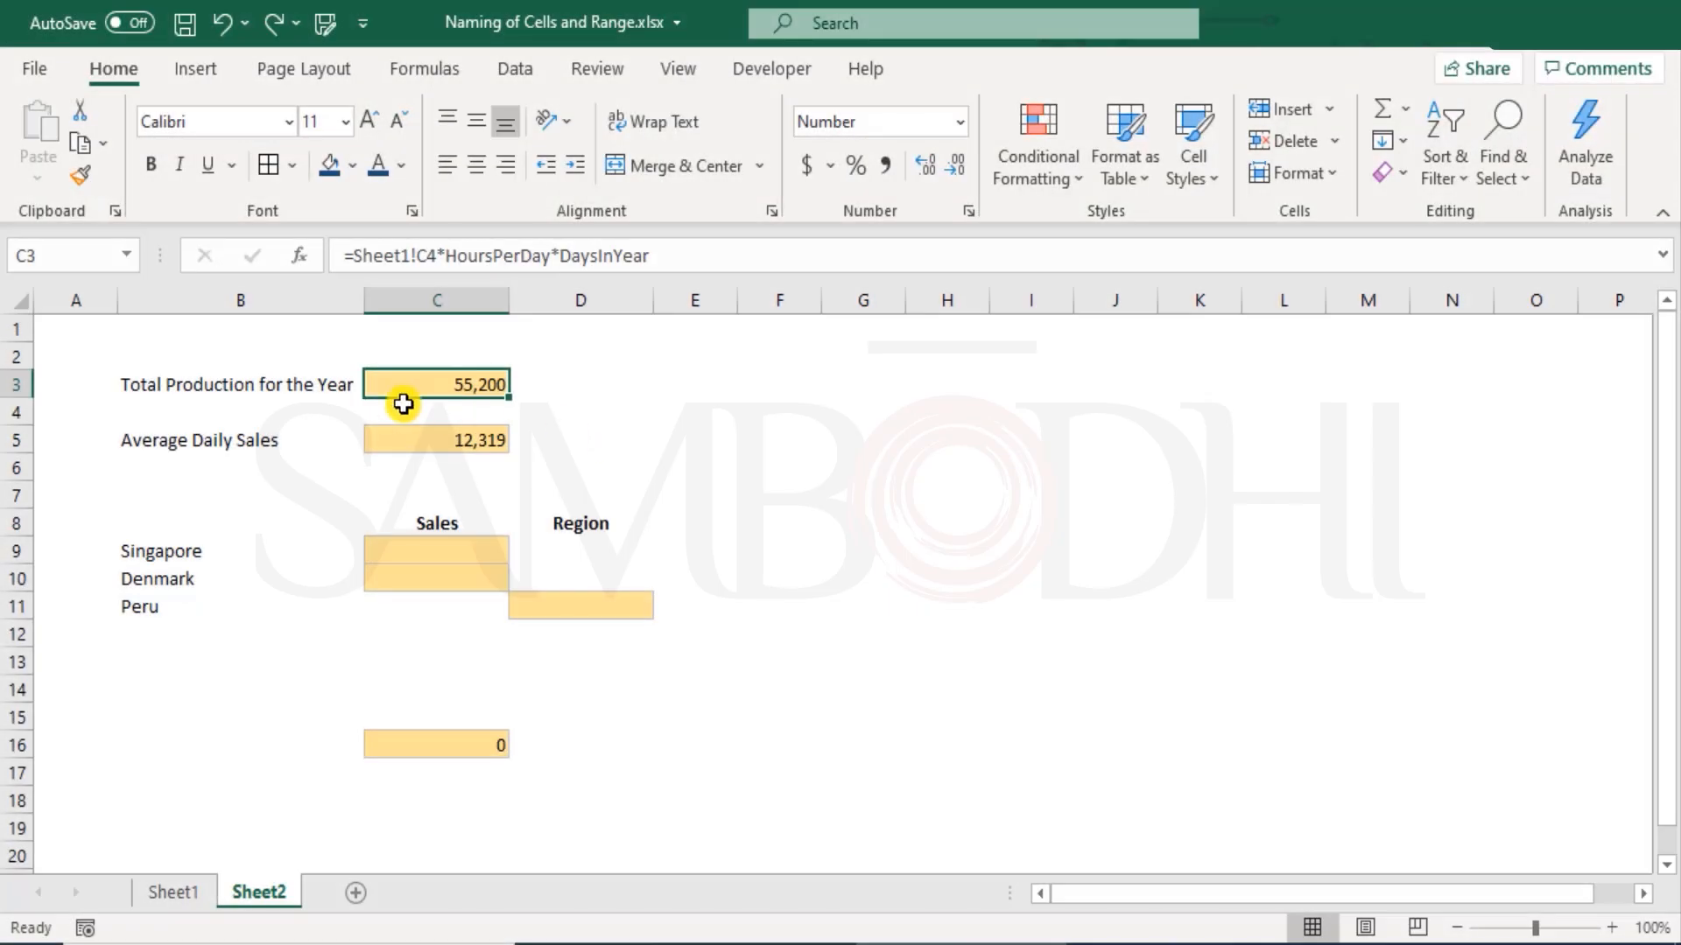
Try to rename the named Production Hours per Day cell C5 in Sheet1 as HoursPerDy by overwriting its existing name
click(167, 892)
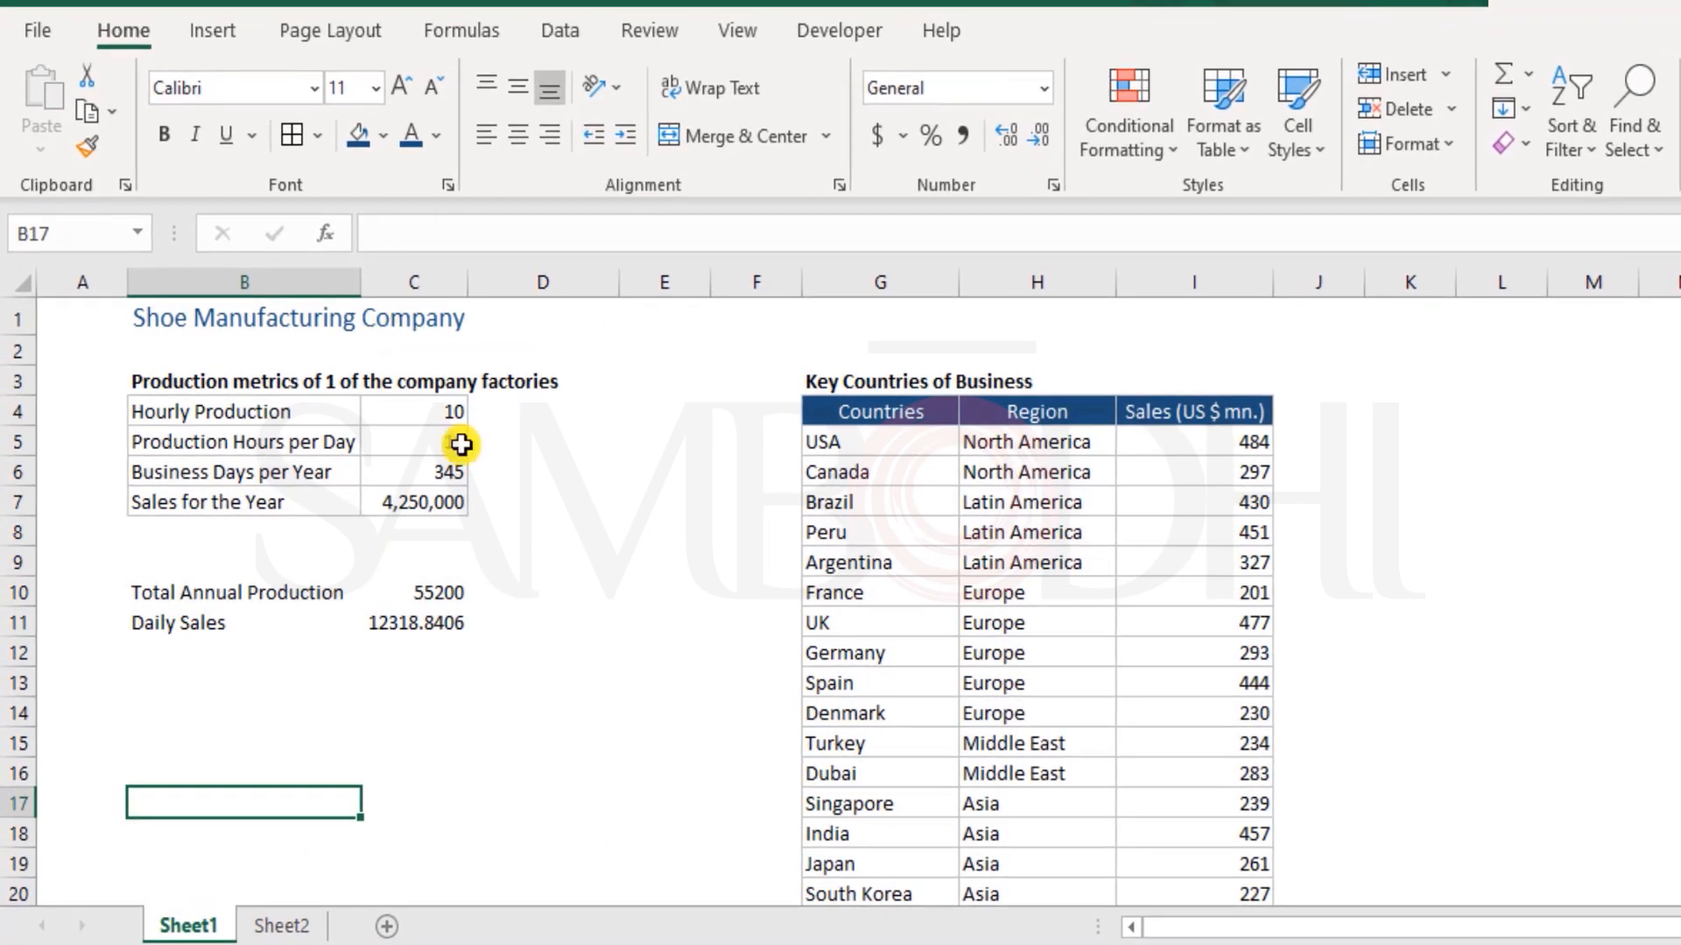
click(442, 445)
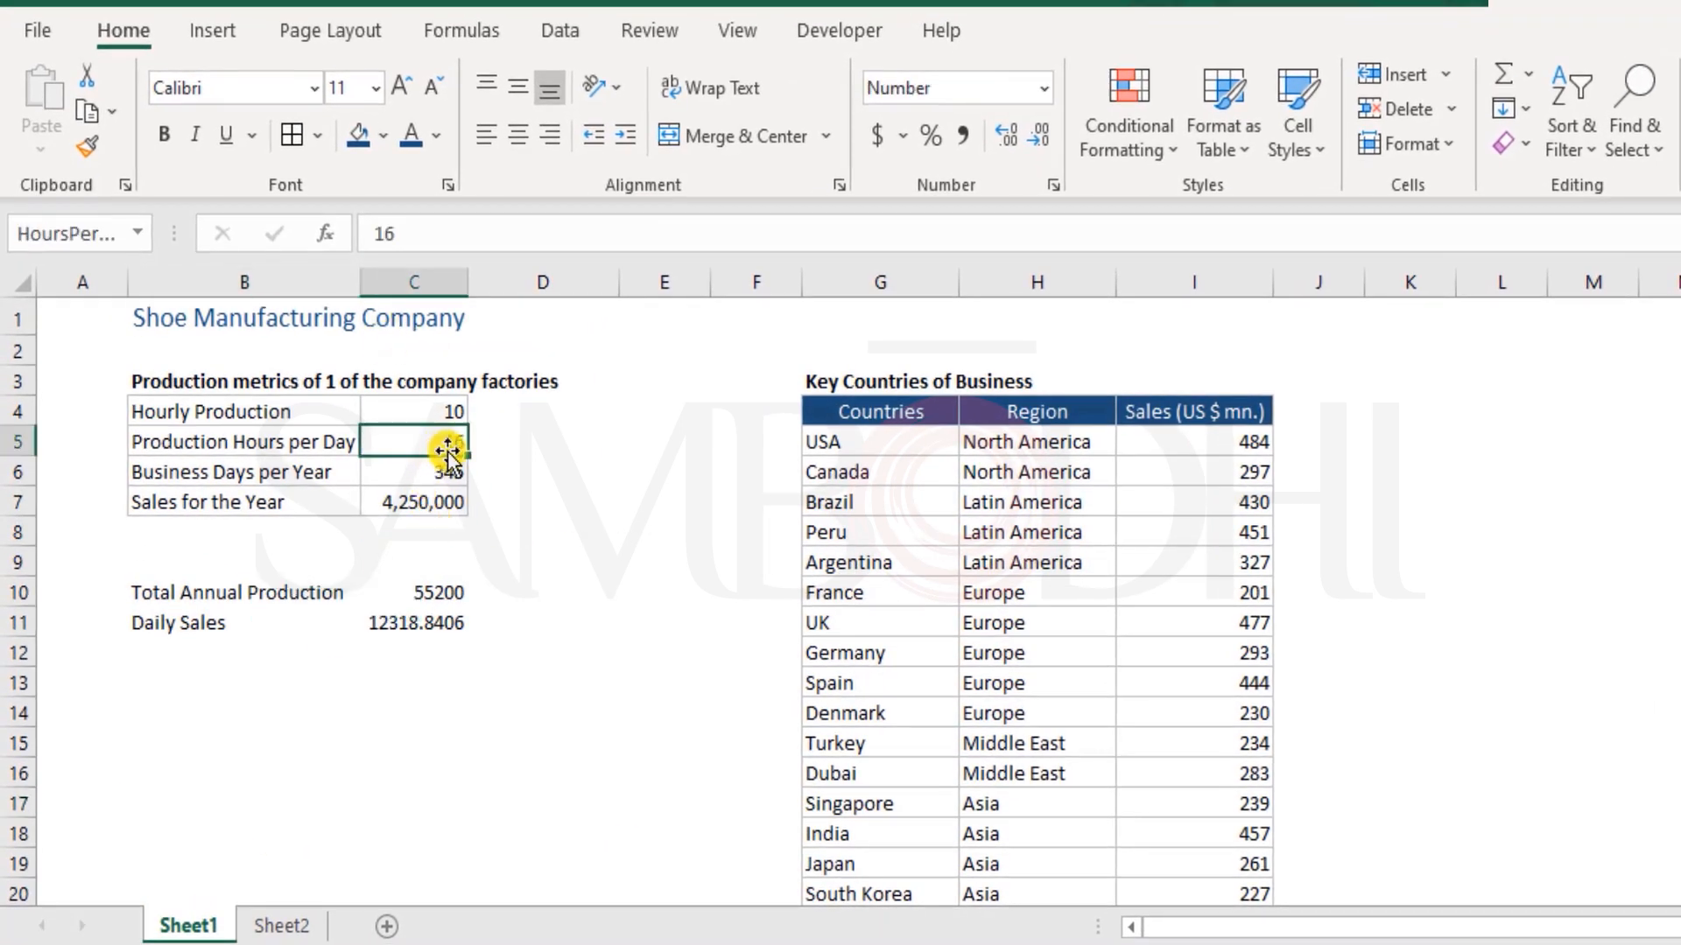
click(71, 239)
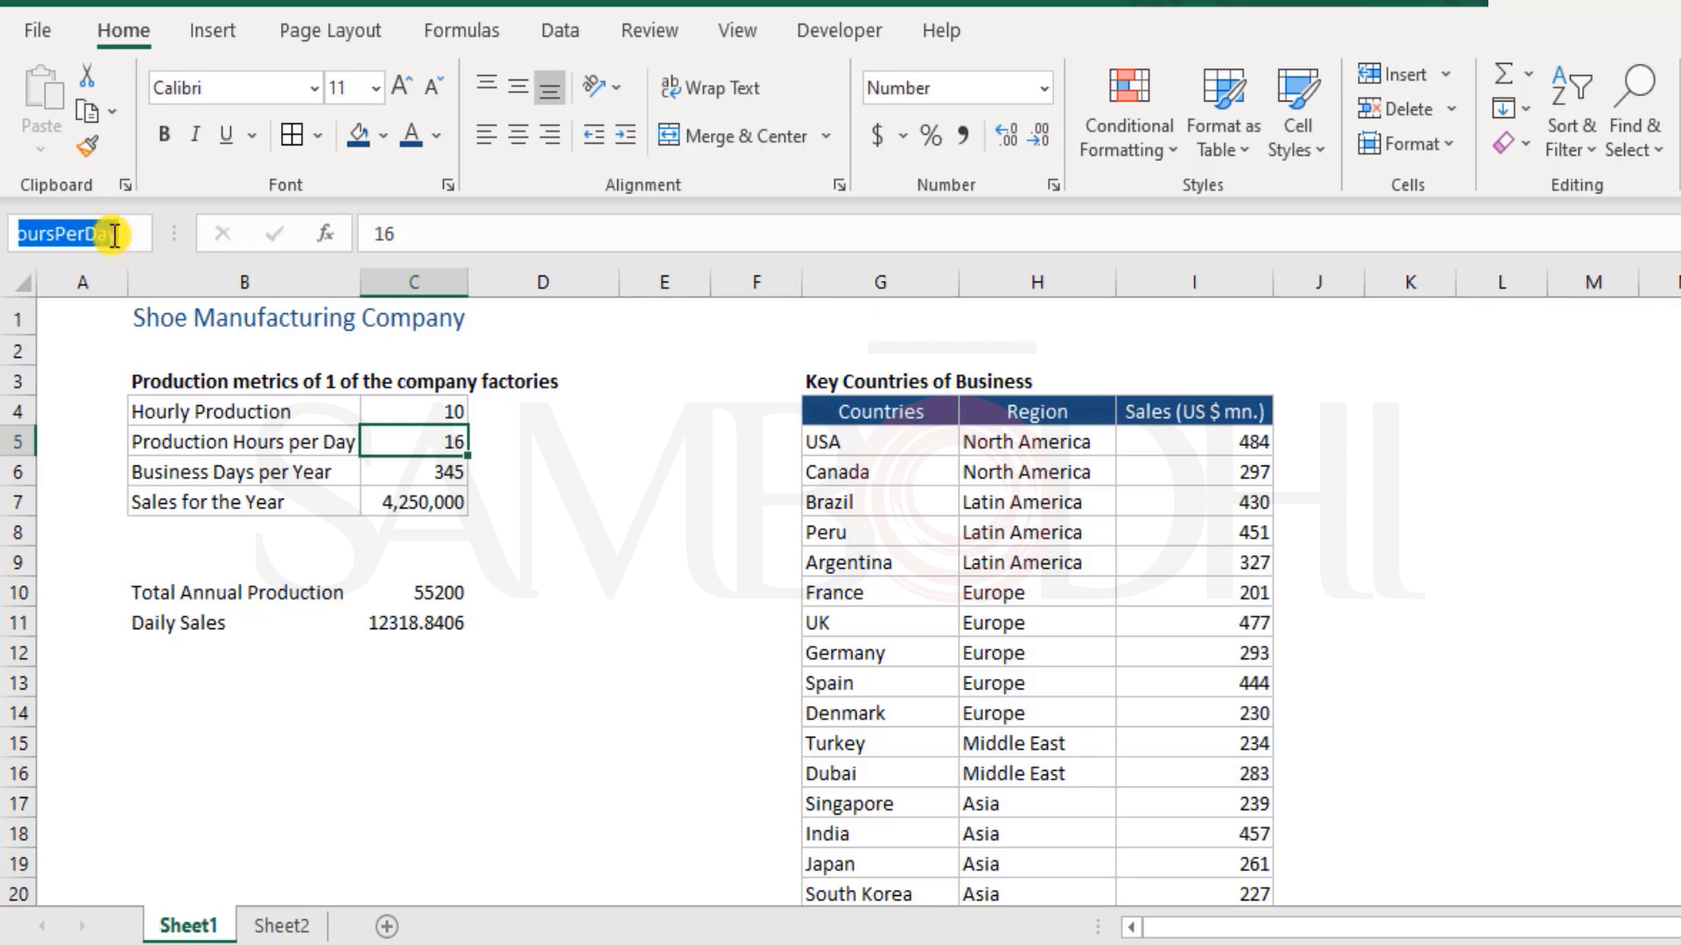
click(114, 235)
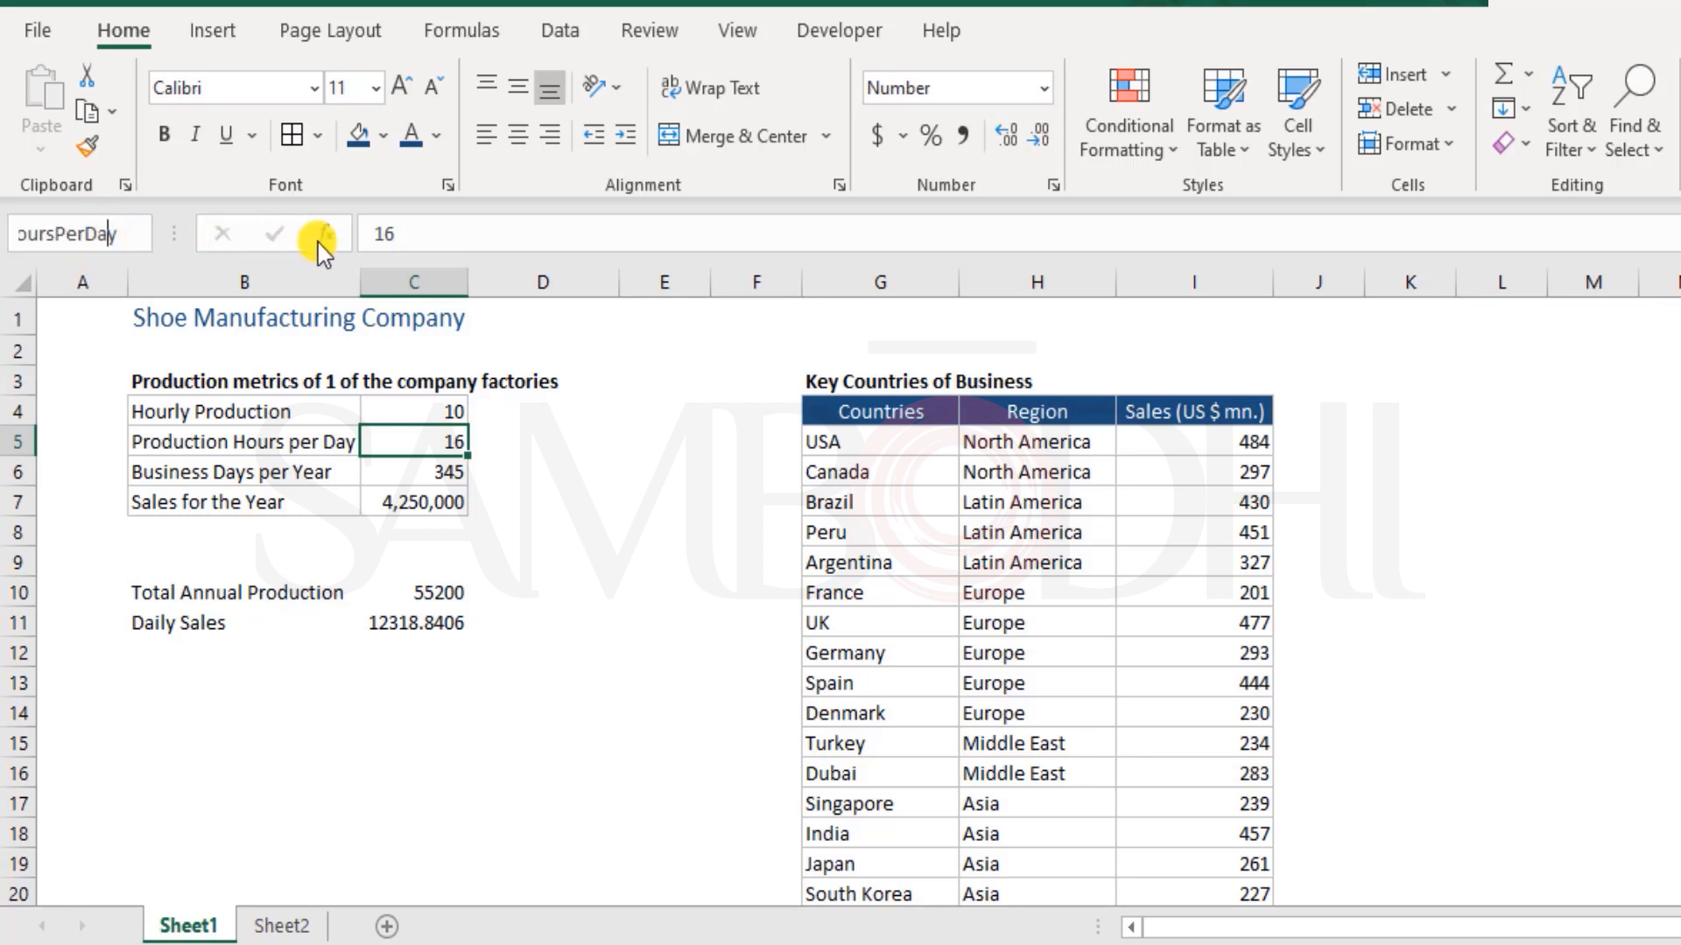
key(BackSpace)
key(Return)
key(Up)
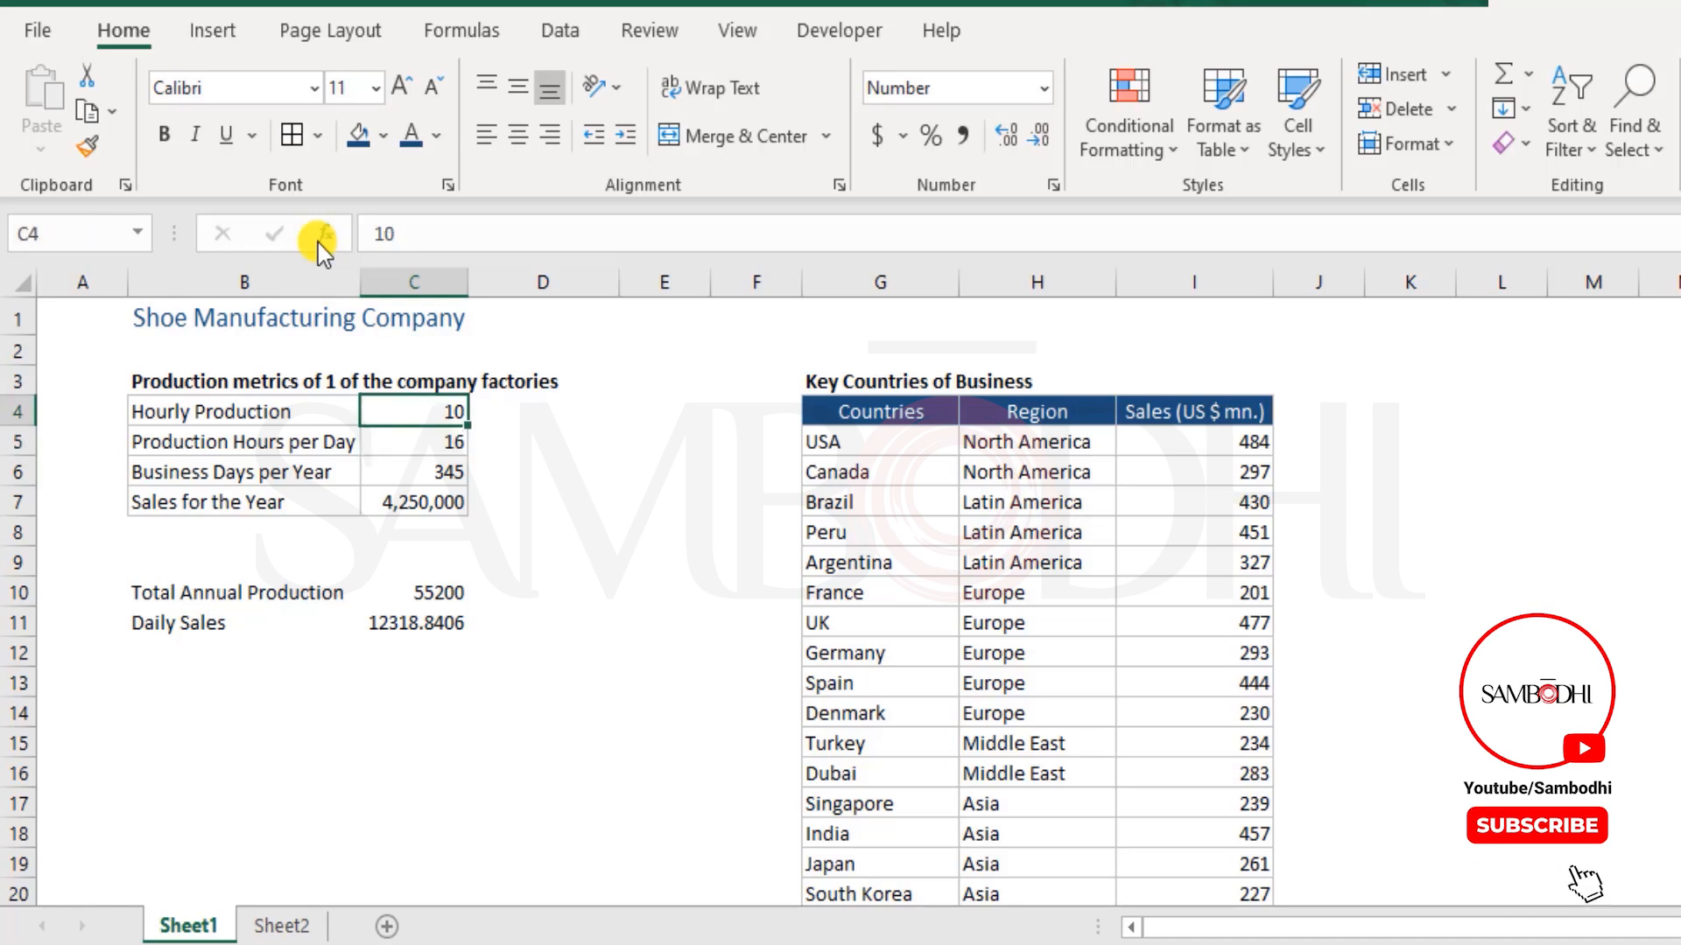
key(Down)
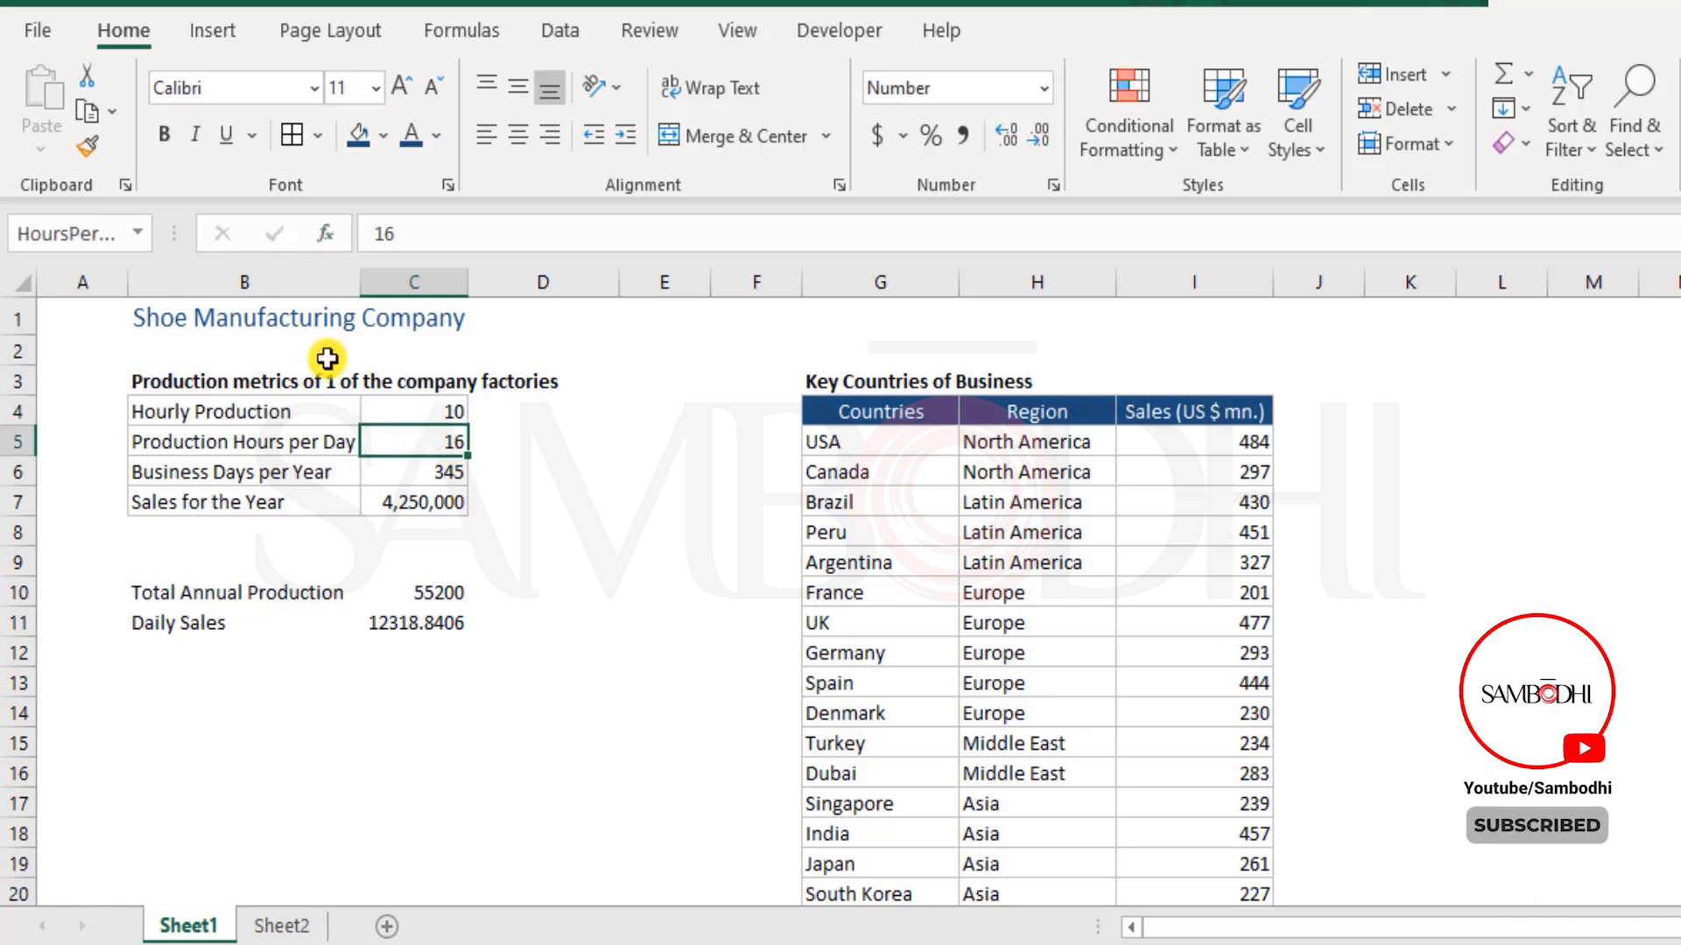
drag(68, 233, 120, 235)
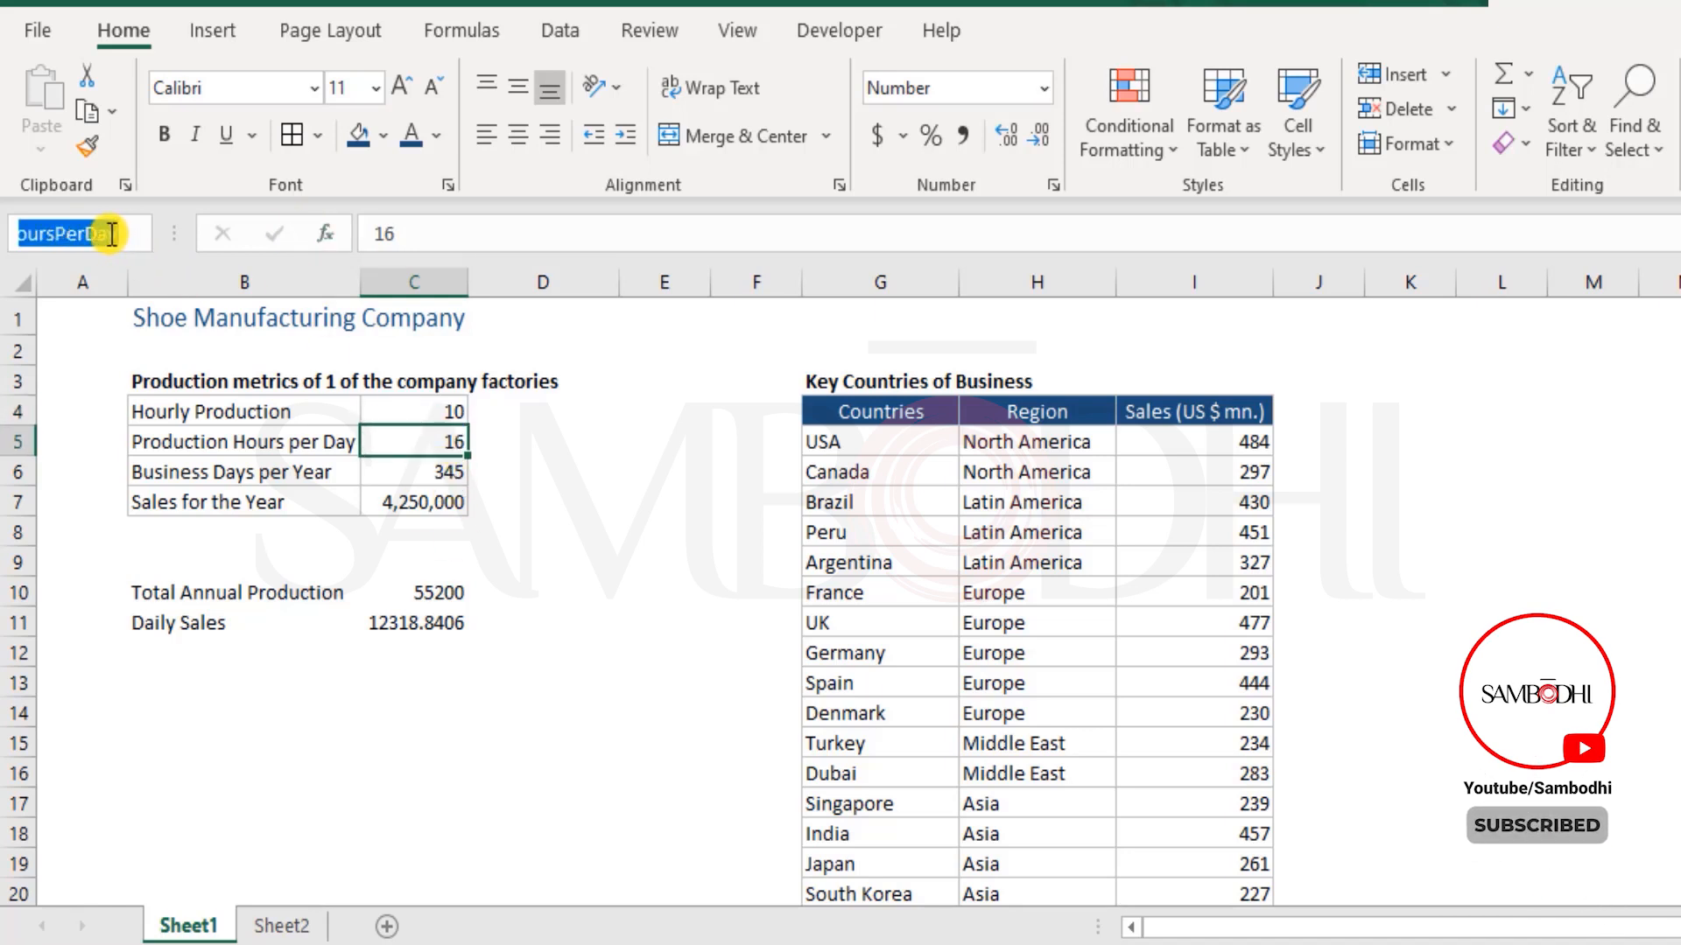
click(112, 235)
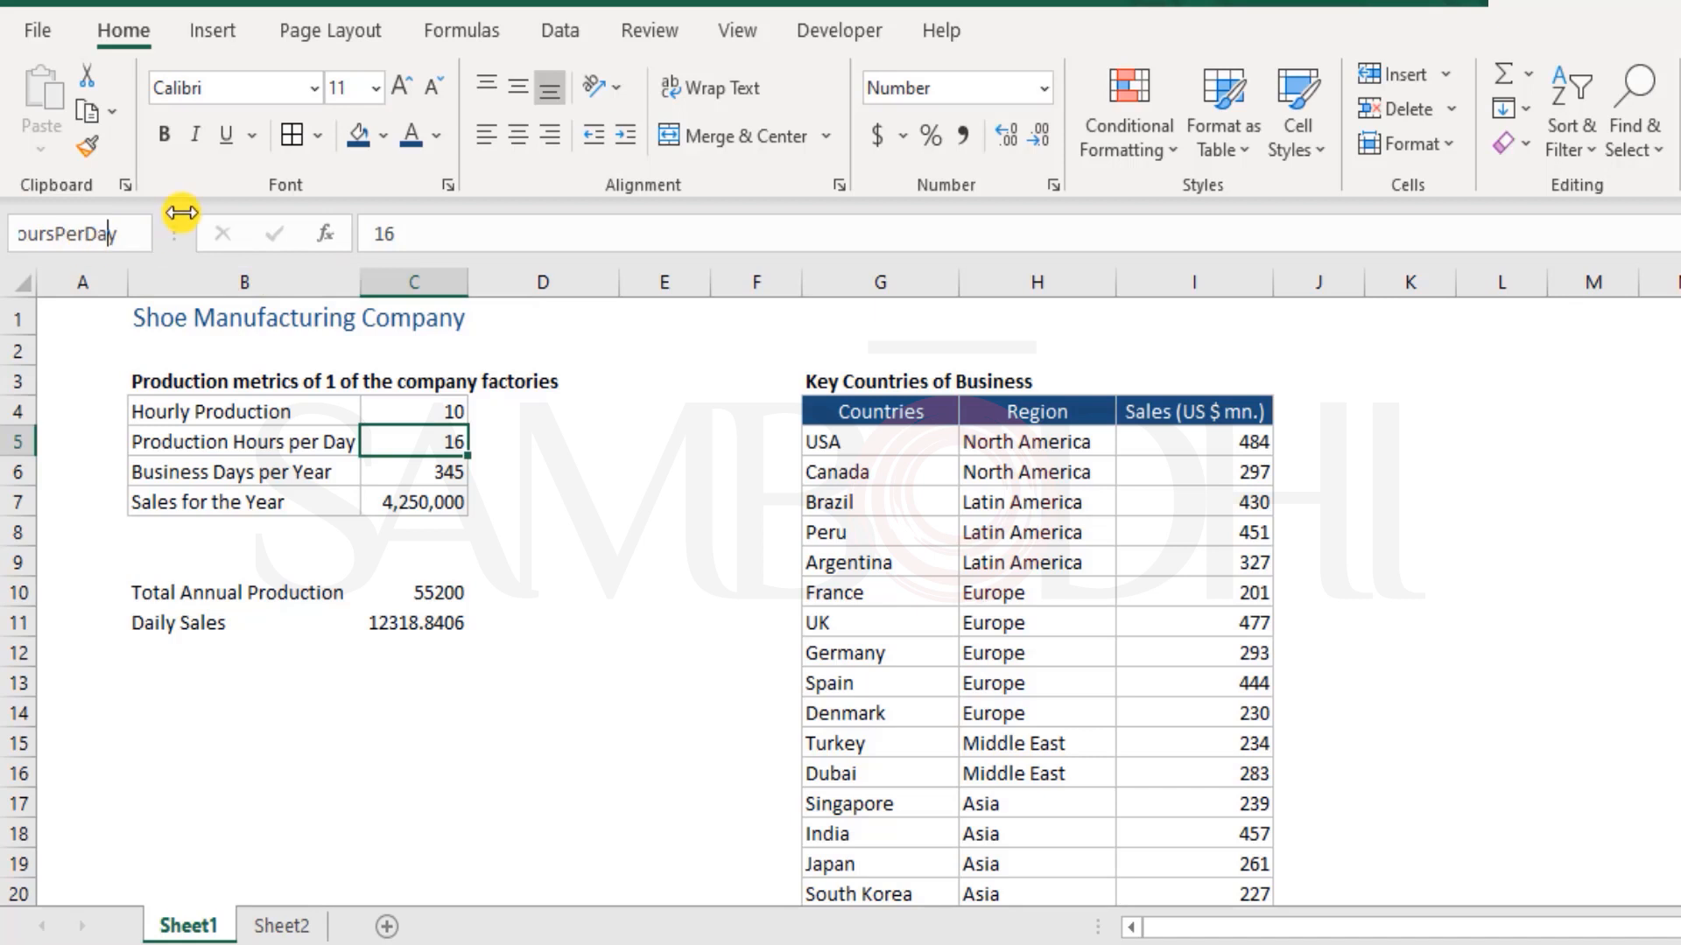
key(Escape)
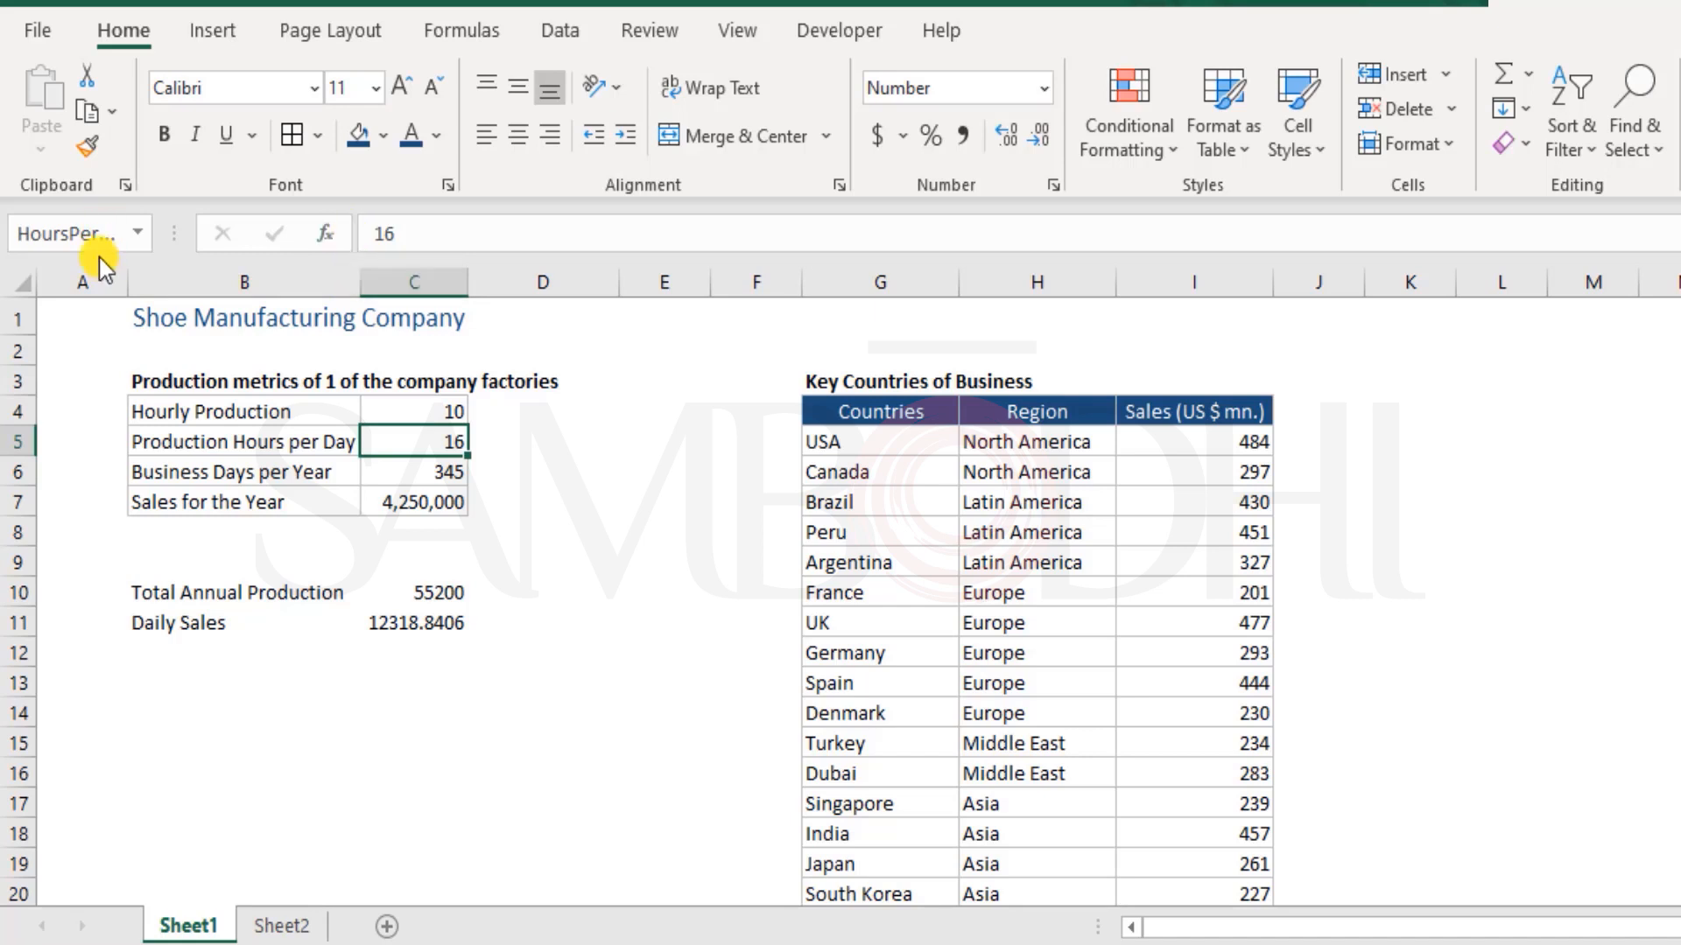
Delete the duplicate name HoursPerDy in the Name Manager
click(462, 31)
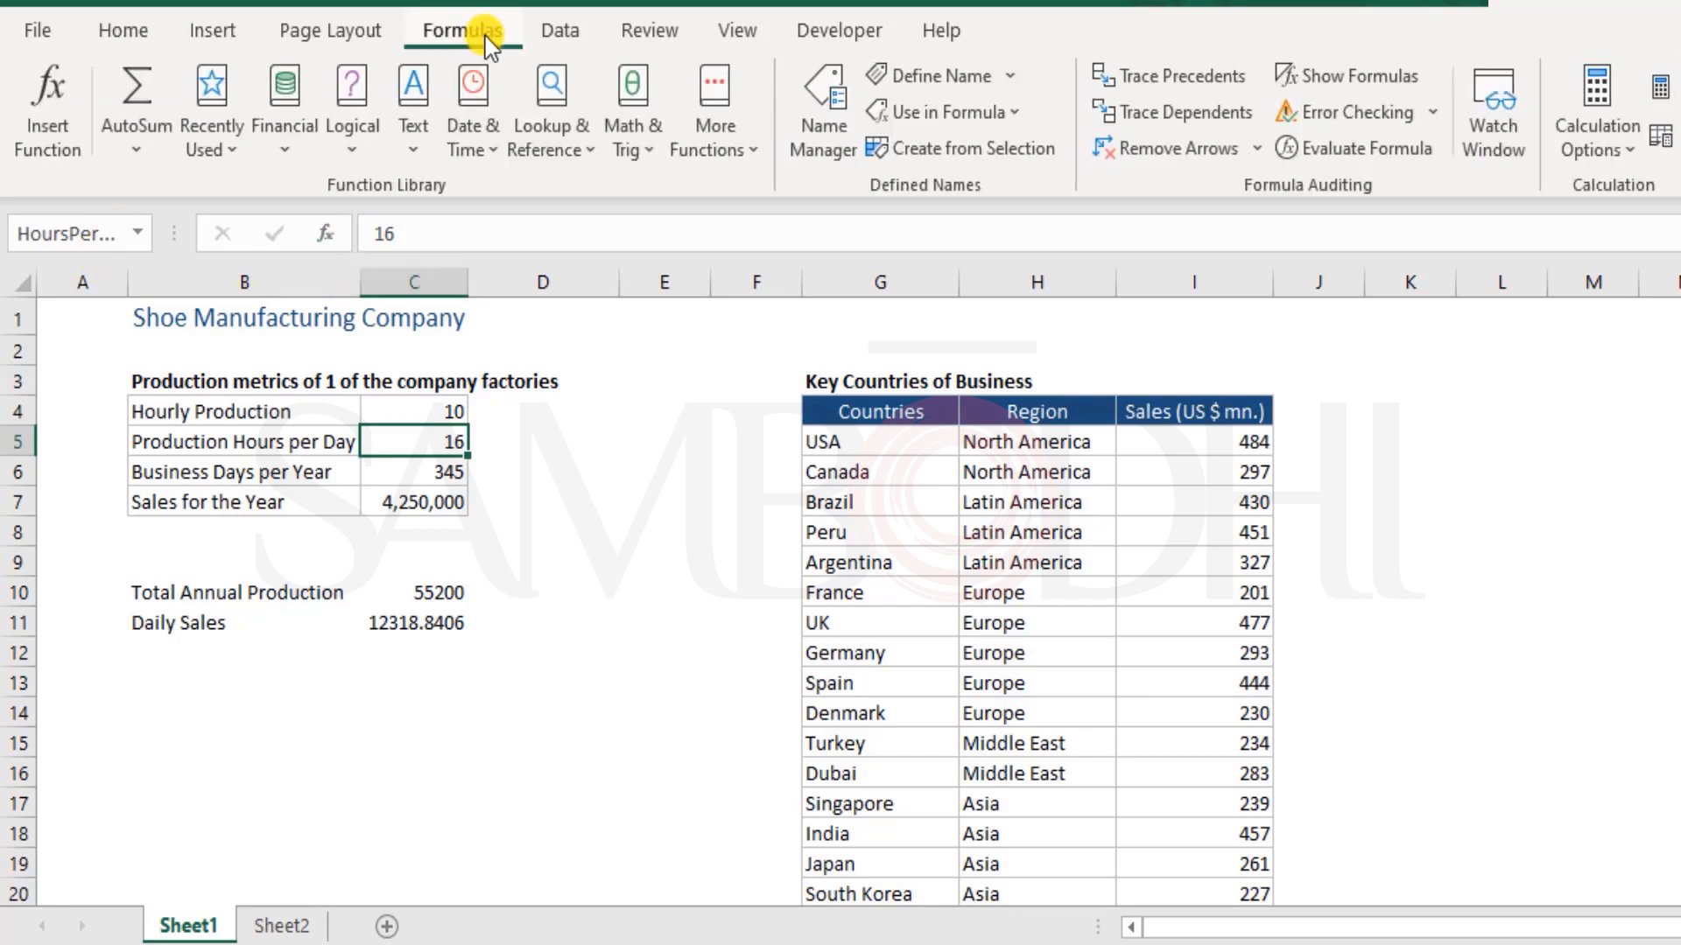
click(825, 77)
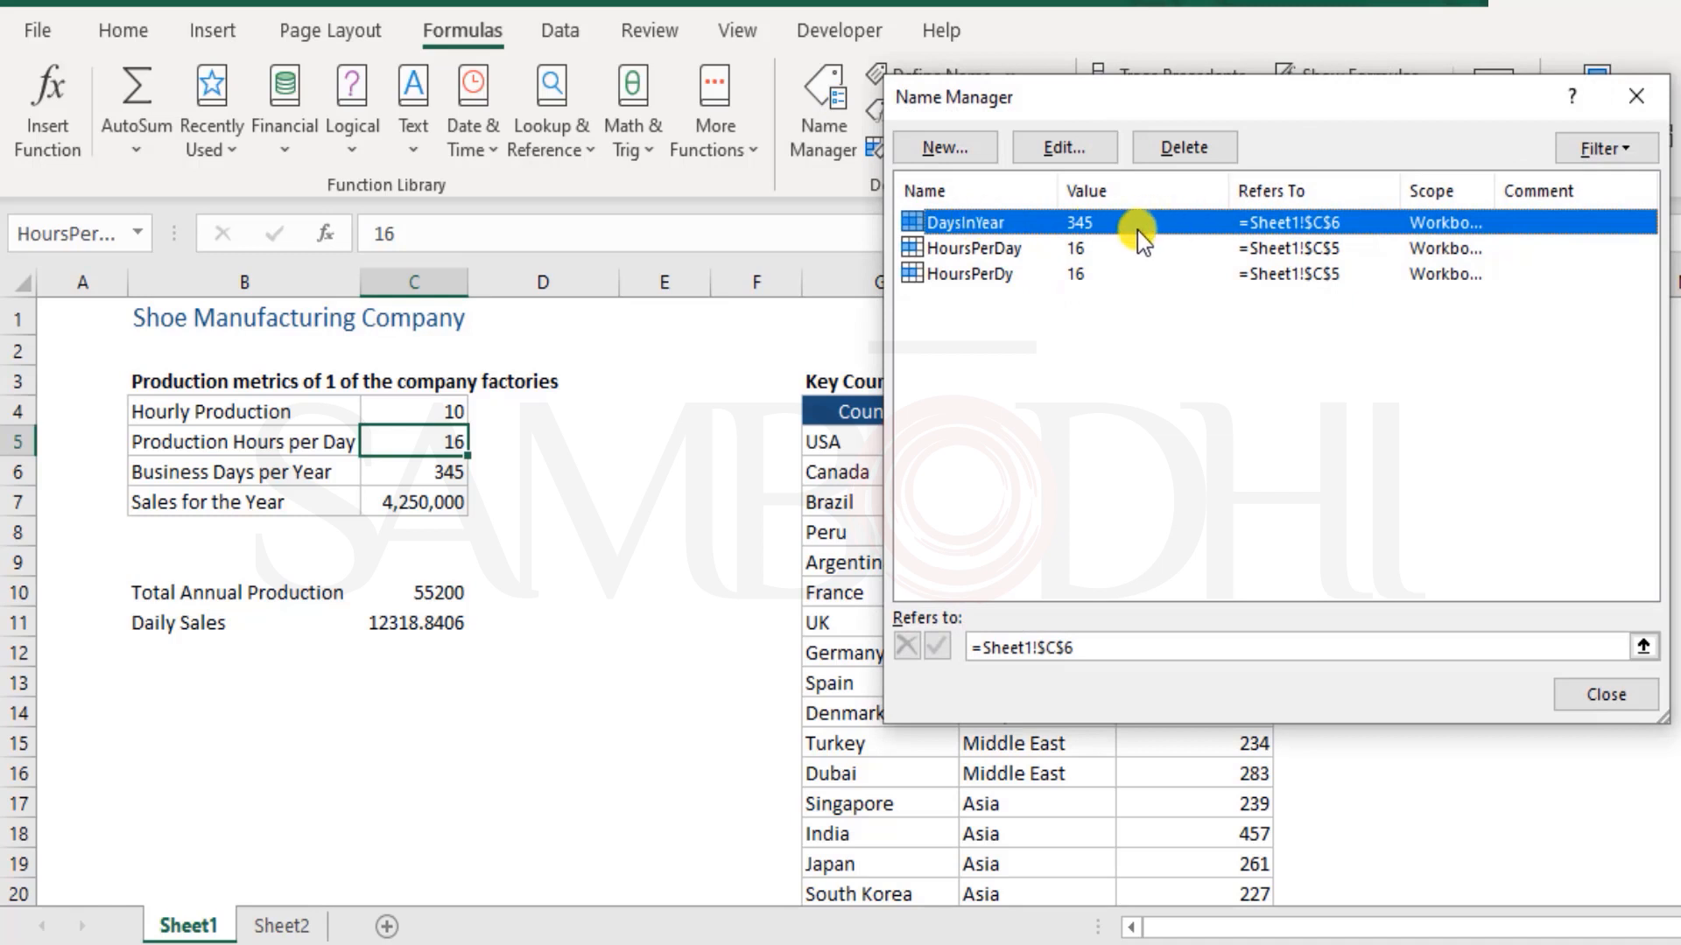
click(979, 277)
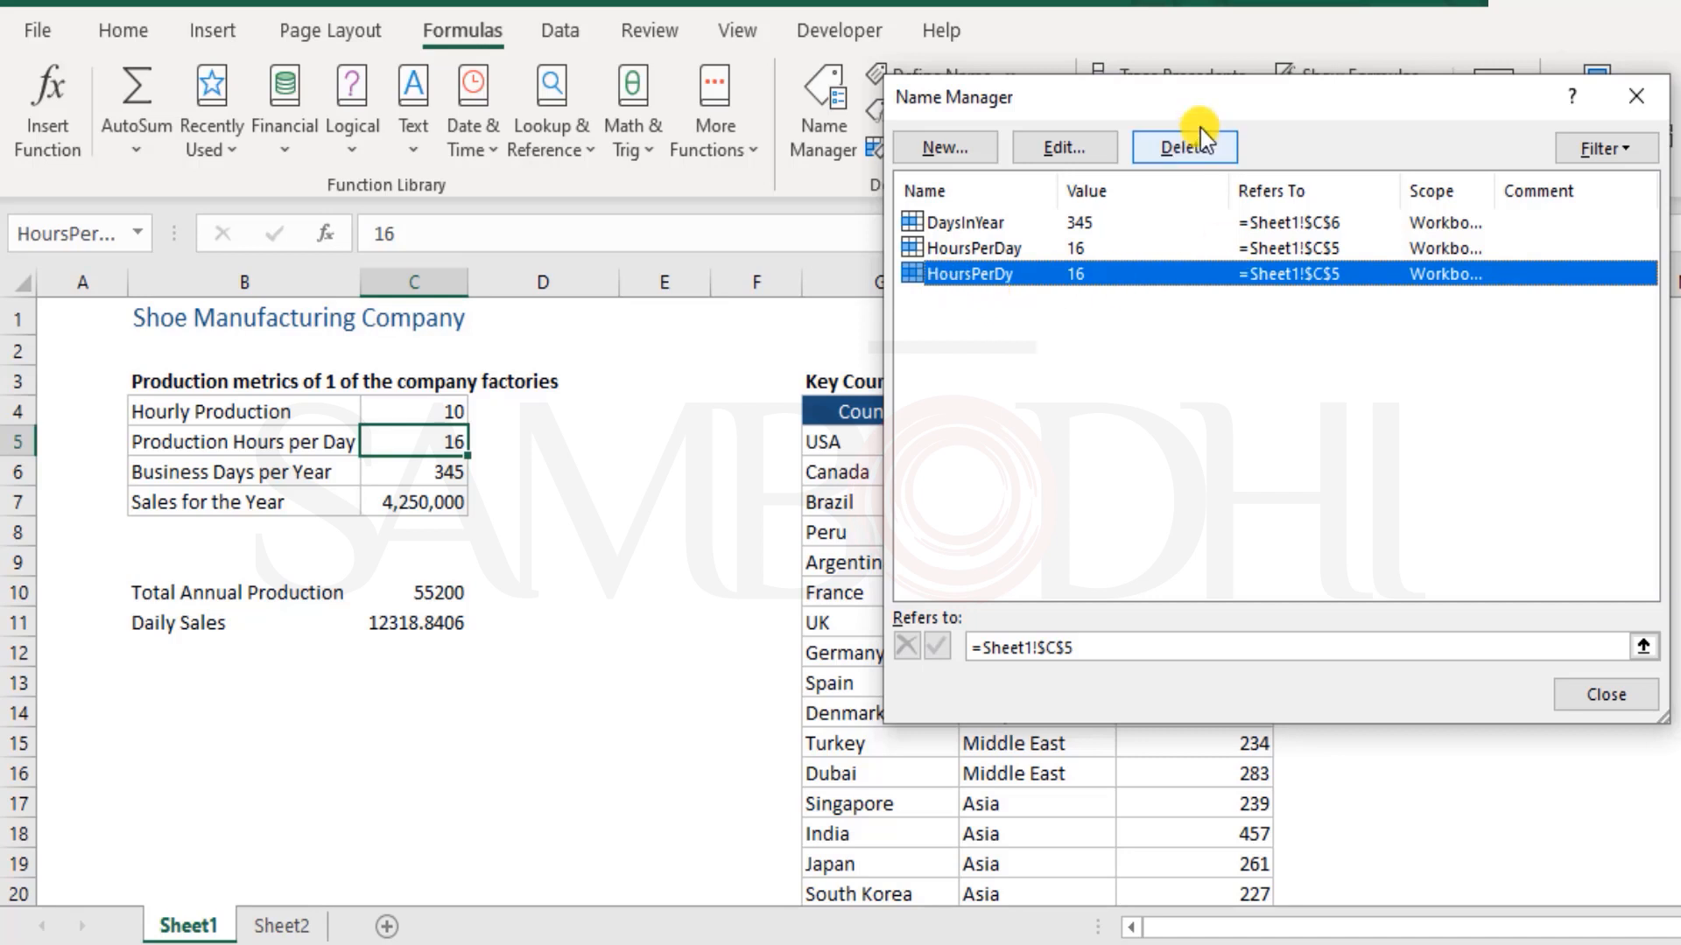
click(1194, 154)
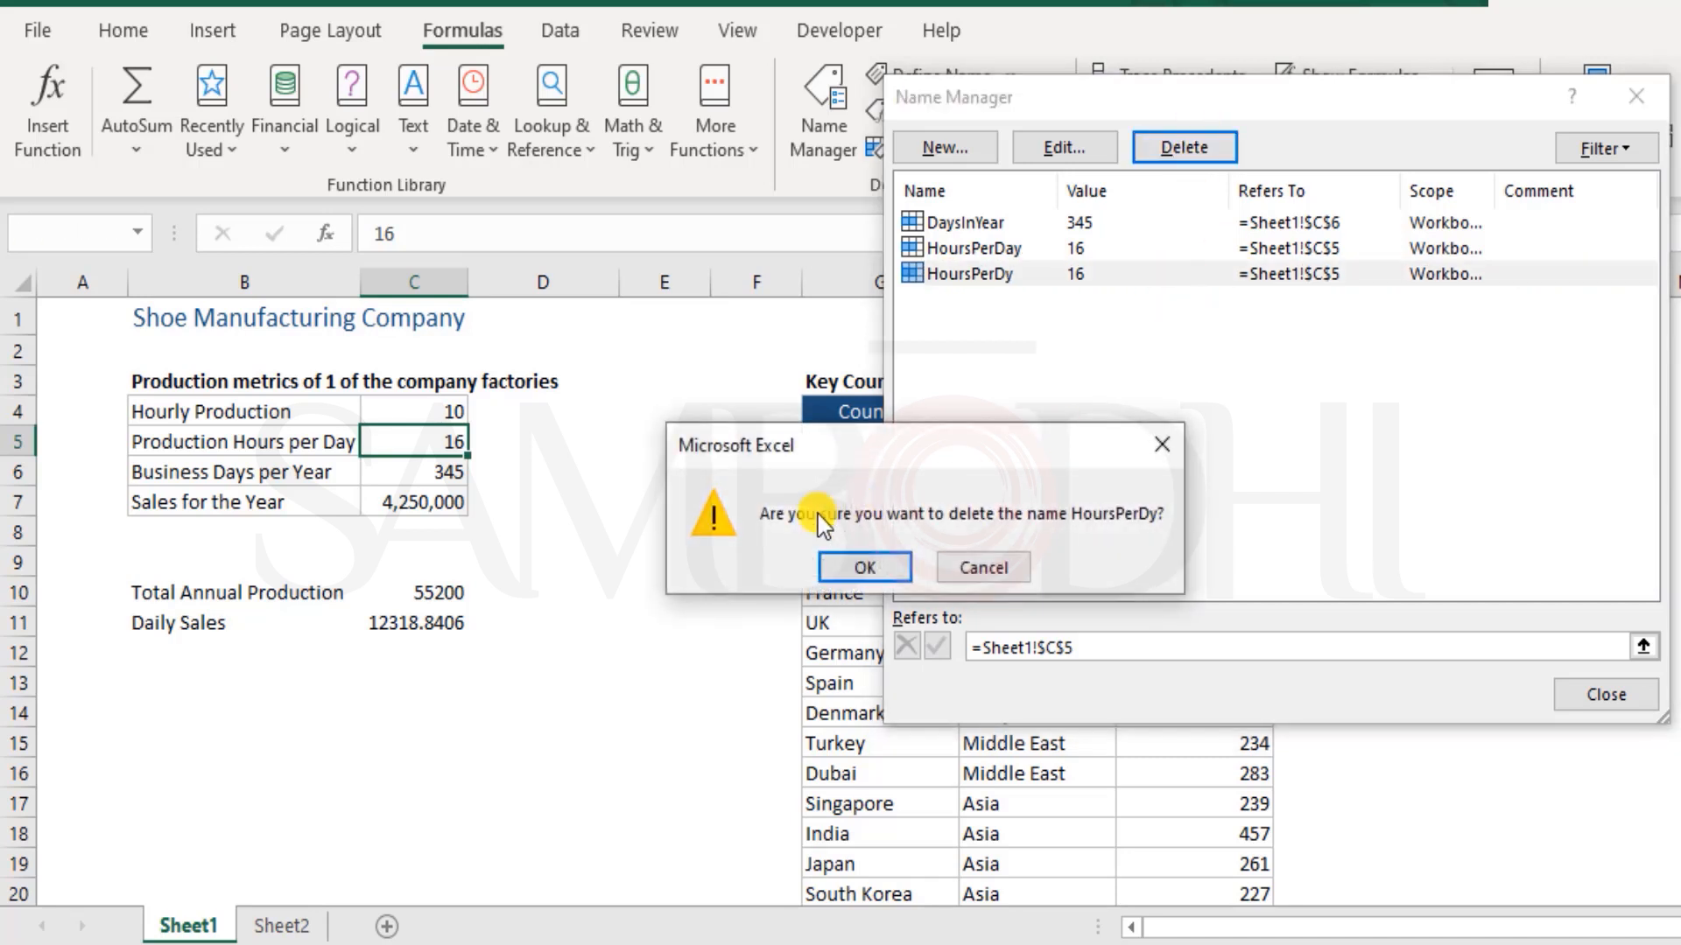
click(884, 567)
Try re-selecting Sheet1 cell C5 as the reference of the name HoursPerDay, discarding the reference change
click(994, 253)
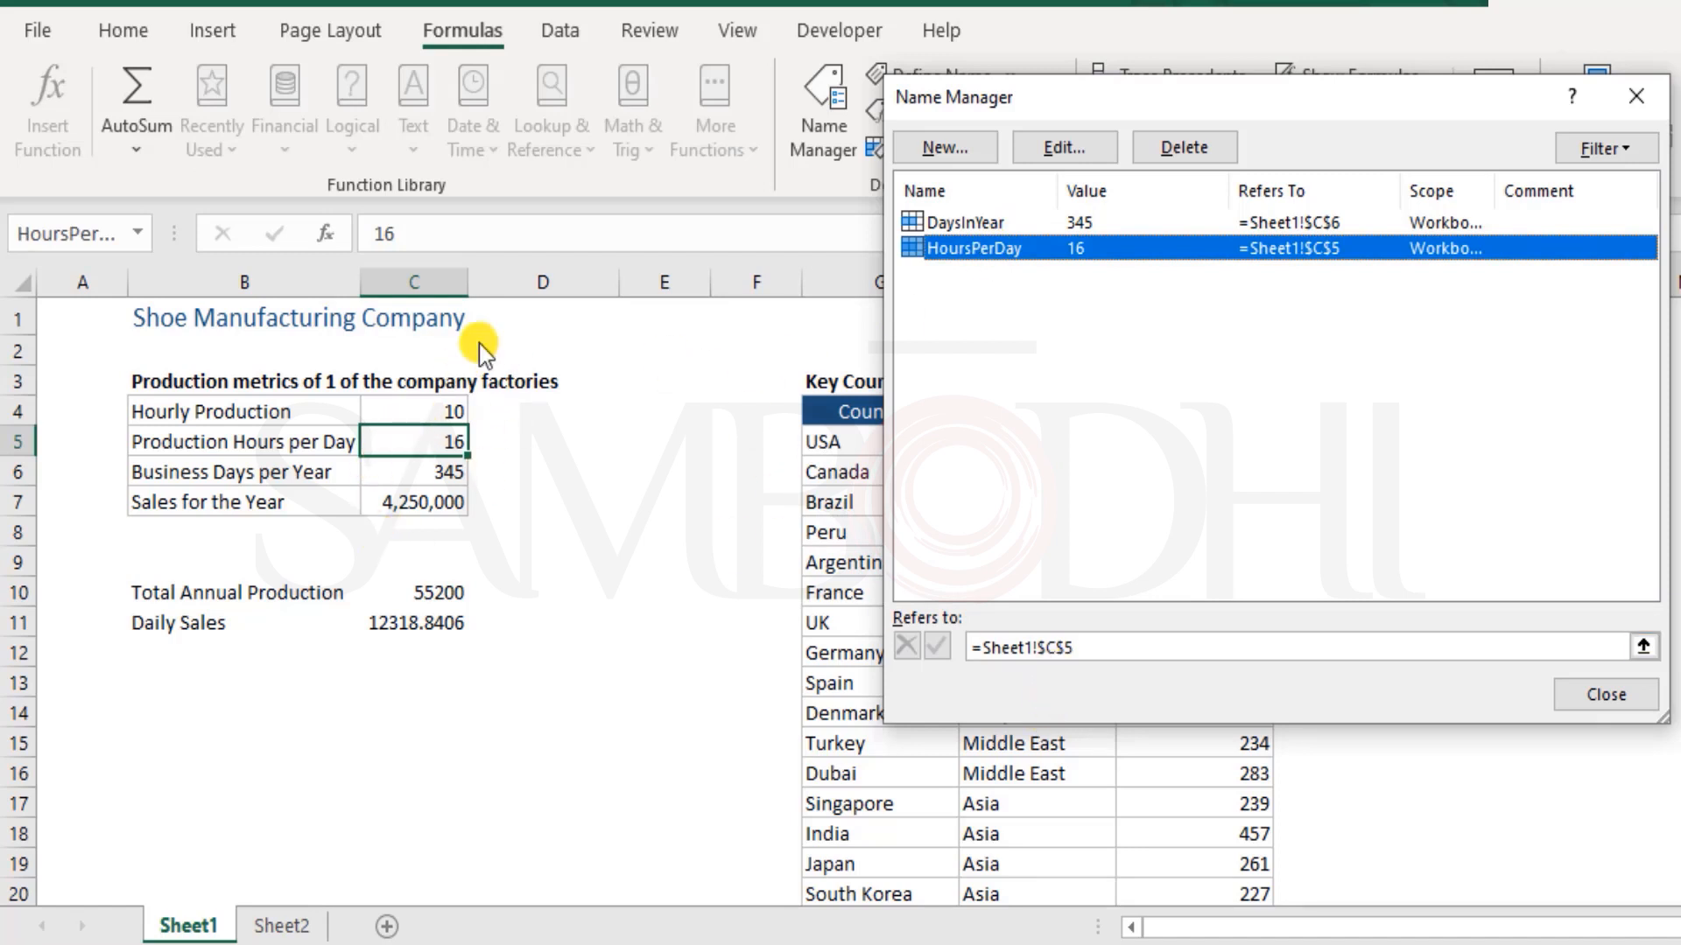
click(1111, 646)
drag(1110, 645, 983, 646)
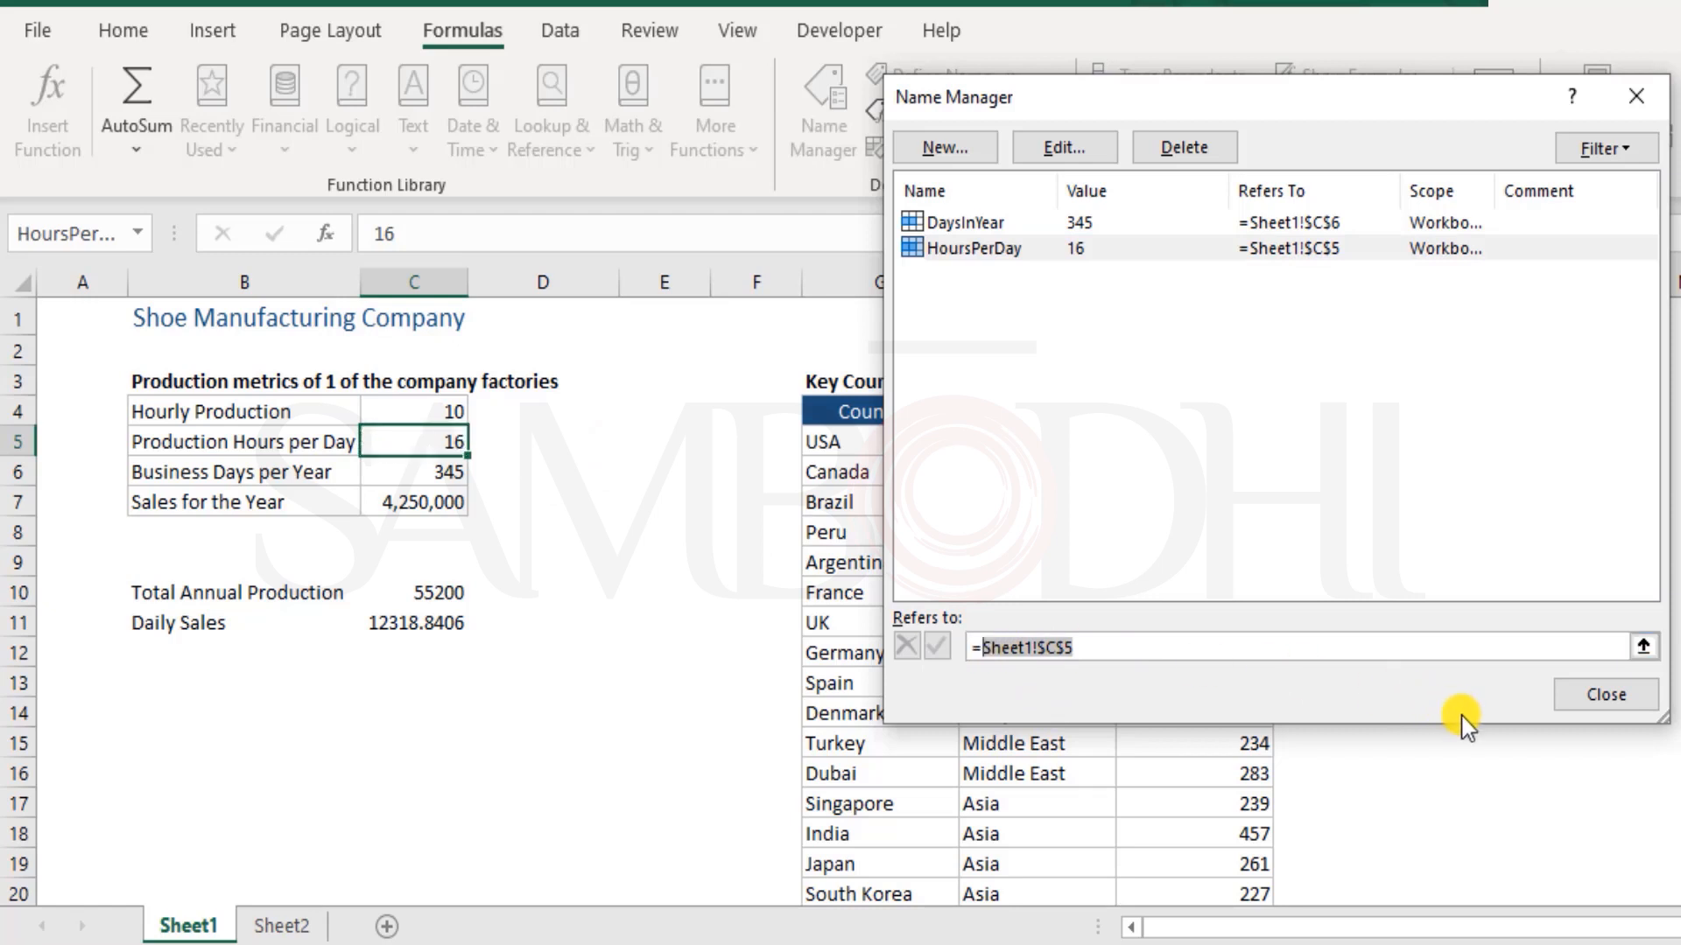
key(BackSpace)
key(BackSpace)
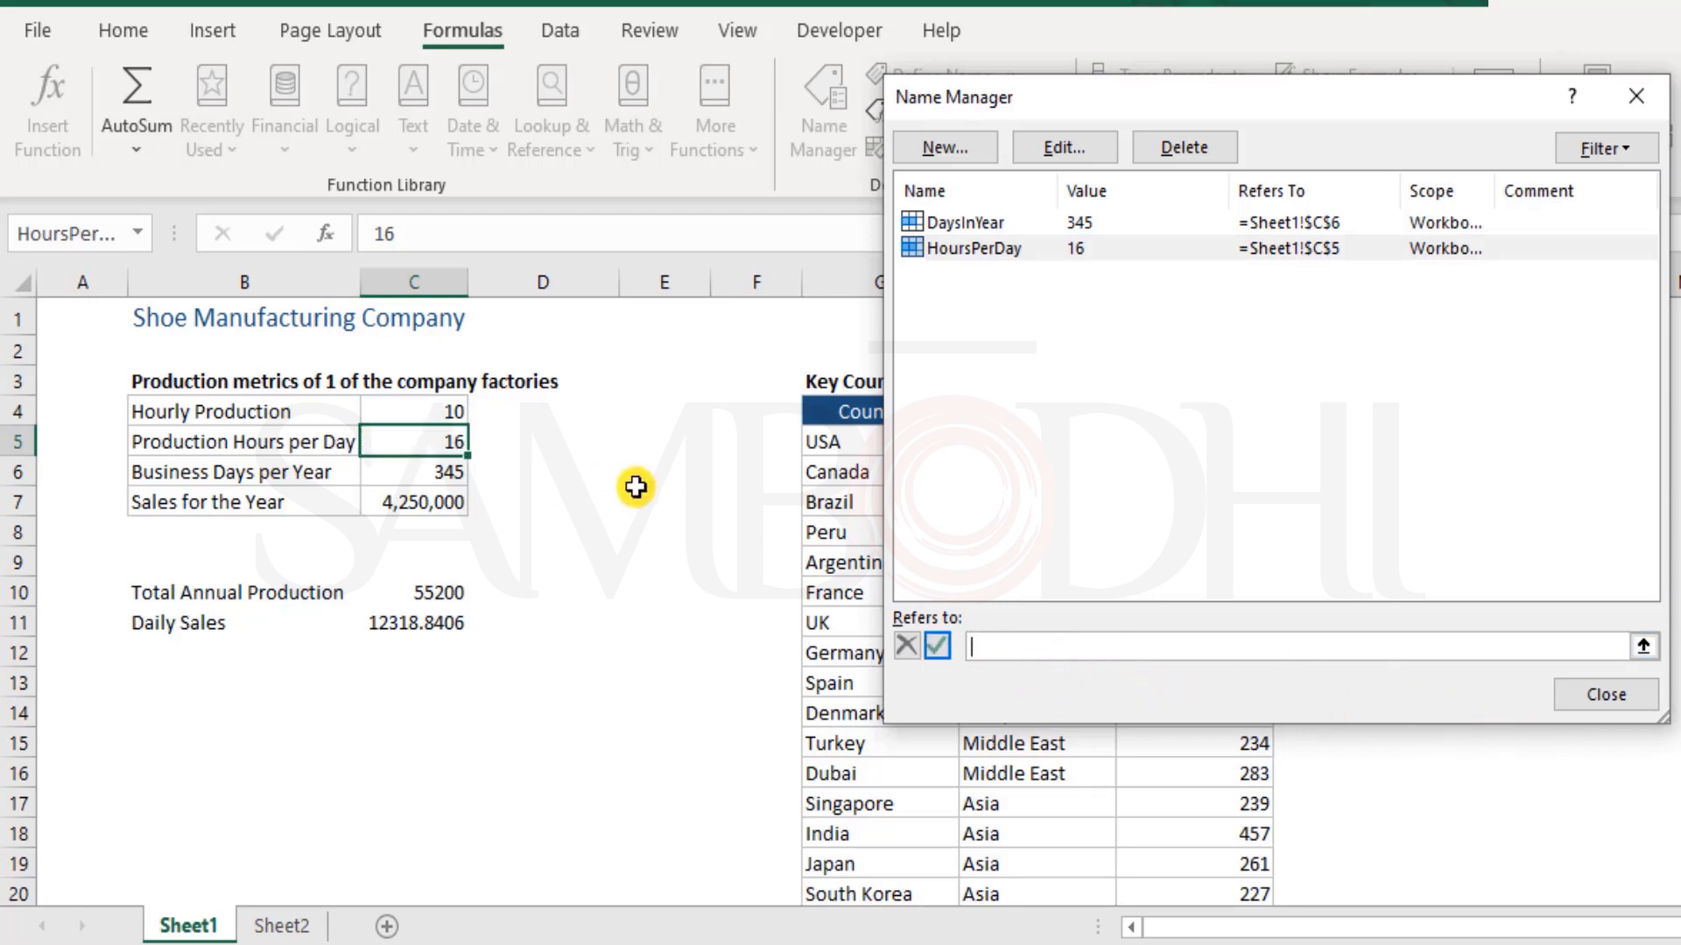
click(420, 411)
click(429, 441)
click(1044, 250)
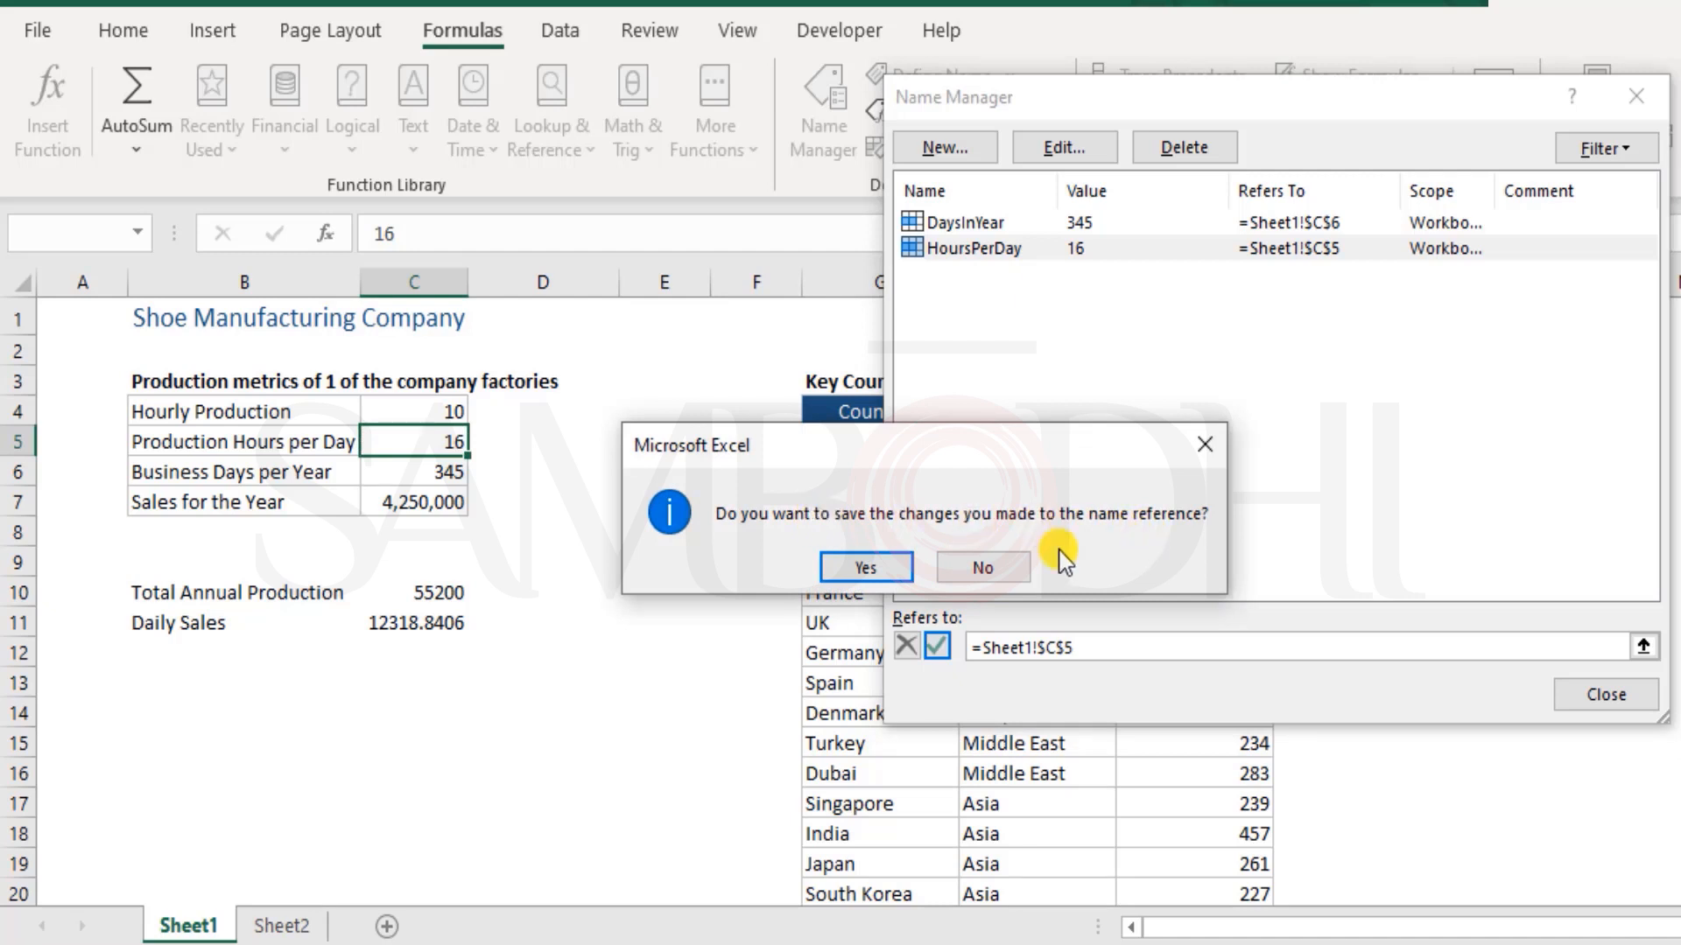
click(1011, 567)
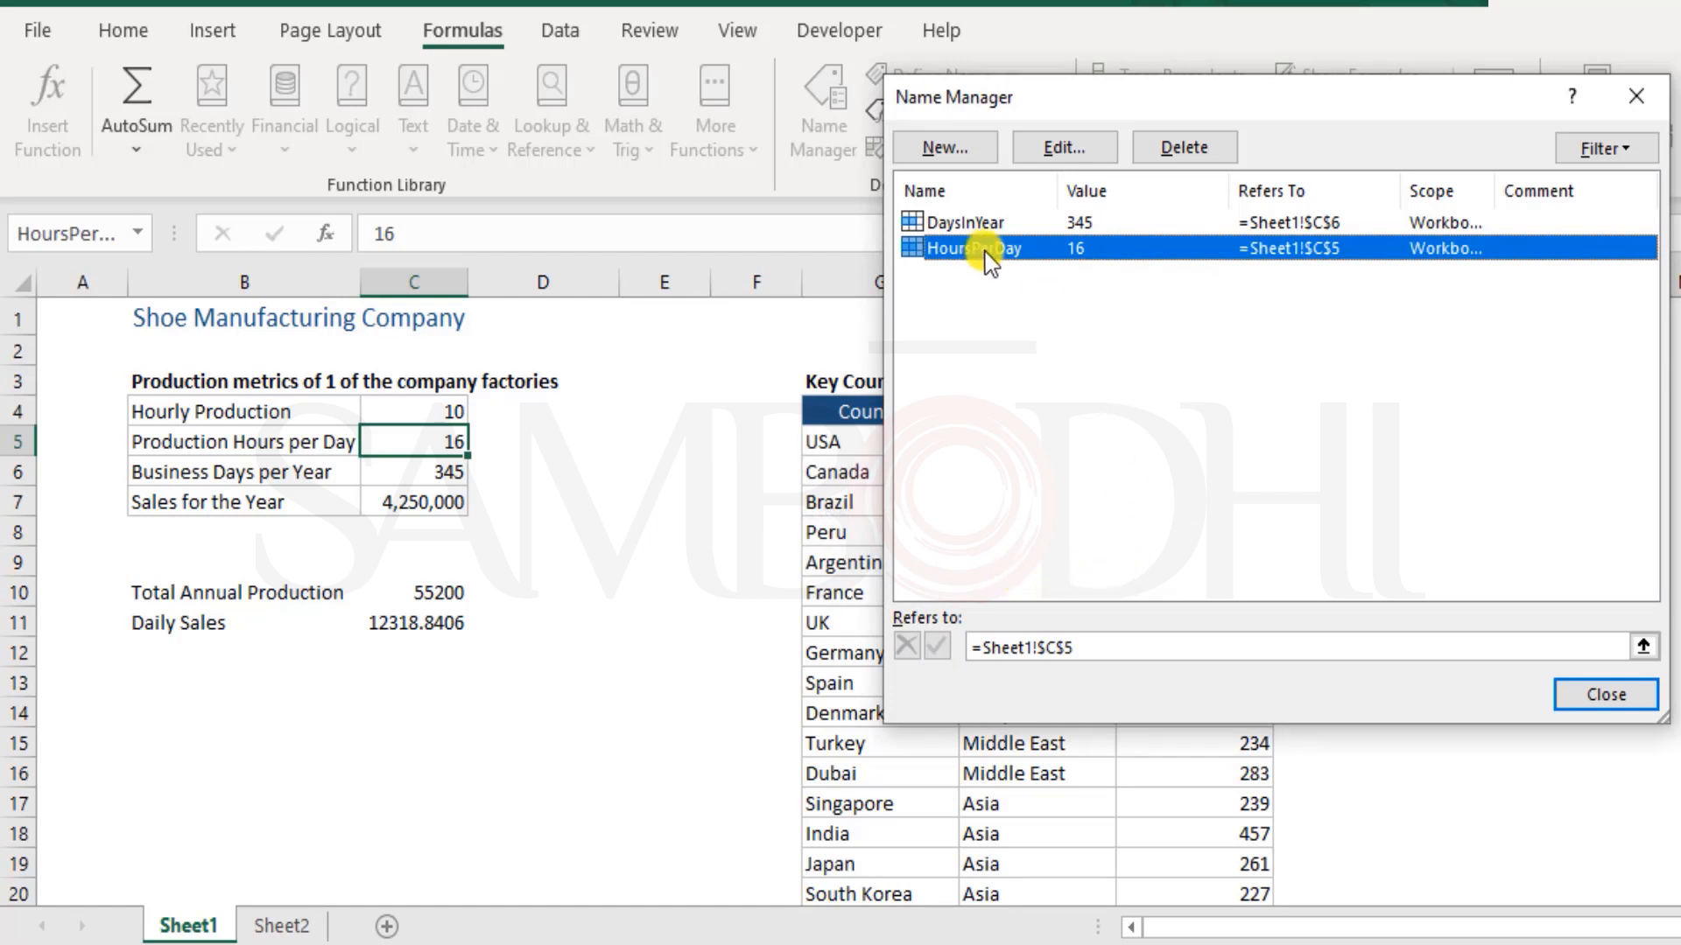
Rename HoursPerDay as Hours_Per_Day in the Name Manager and check the Total Production for the Year formula in Sheet2
click(1064, 149)
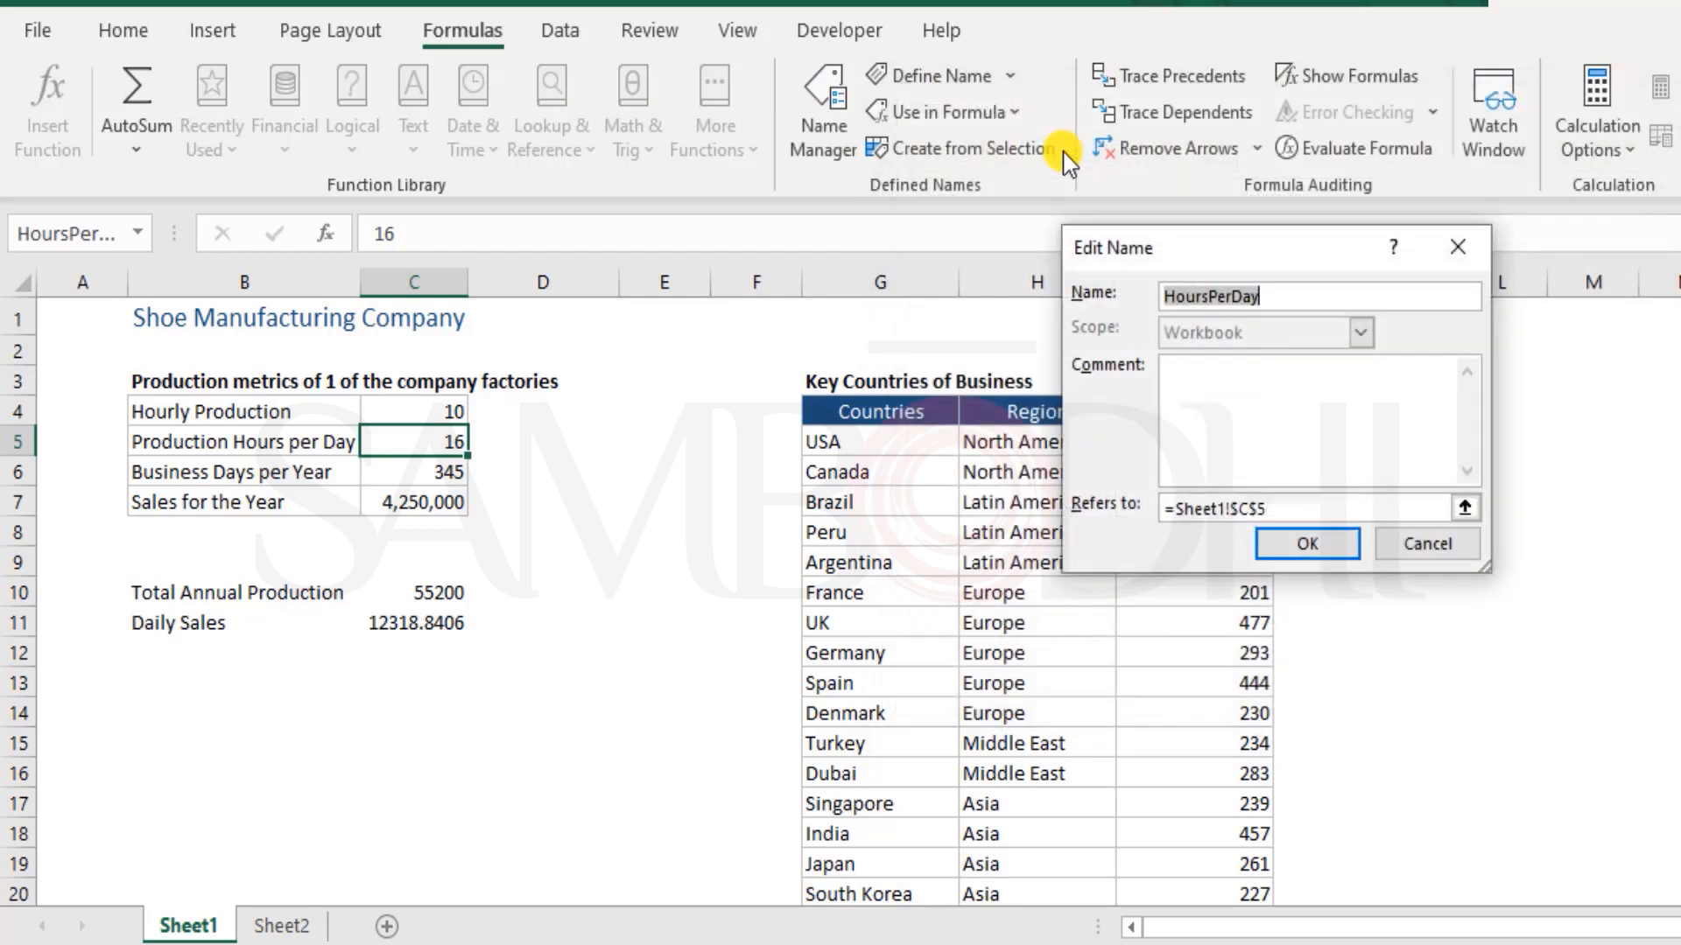
click(1212, 302)
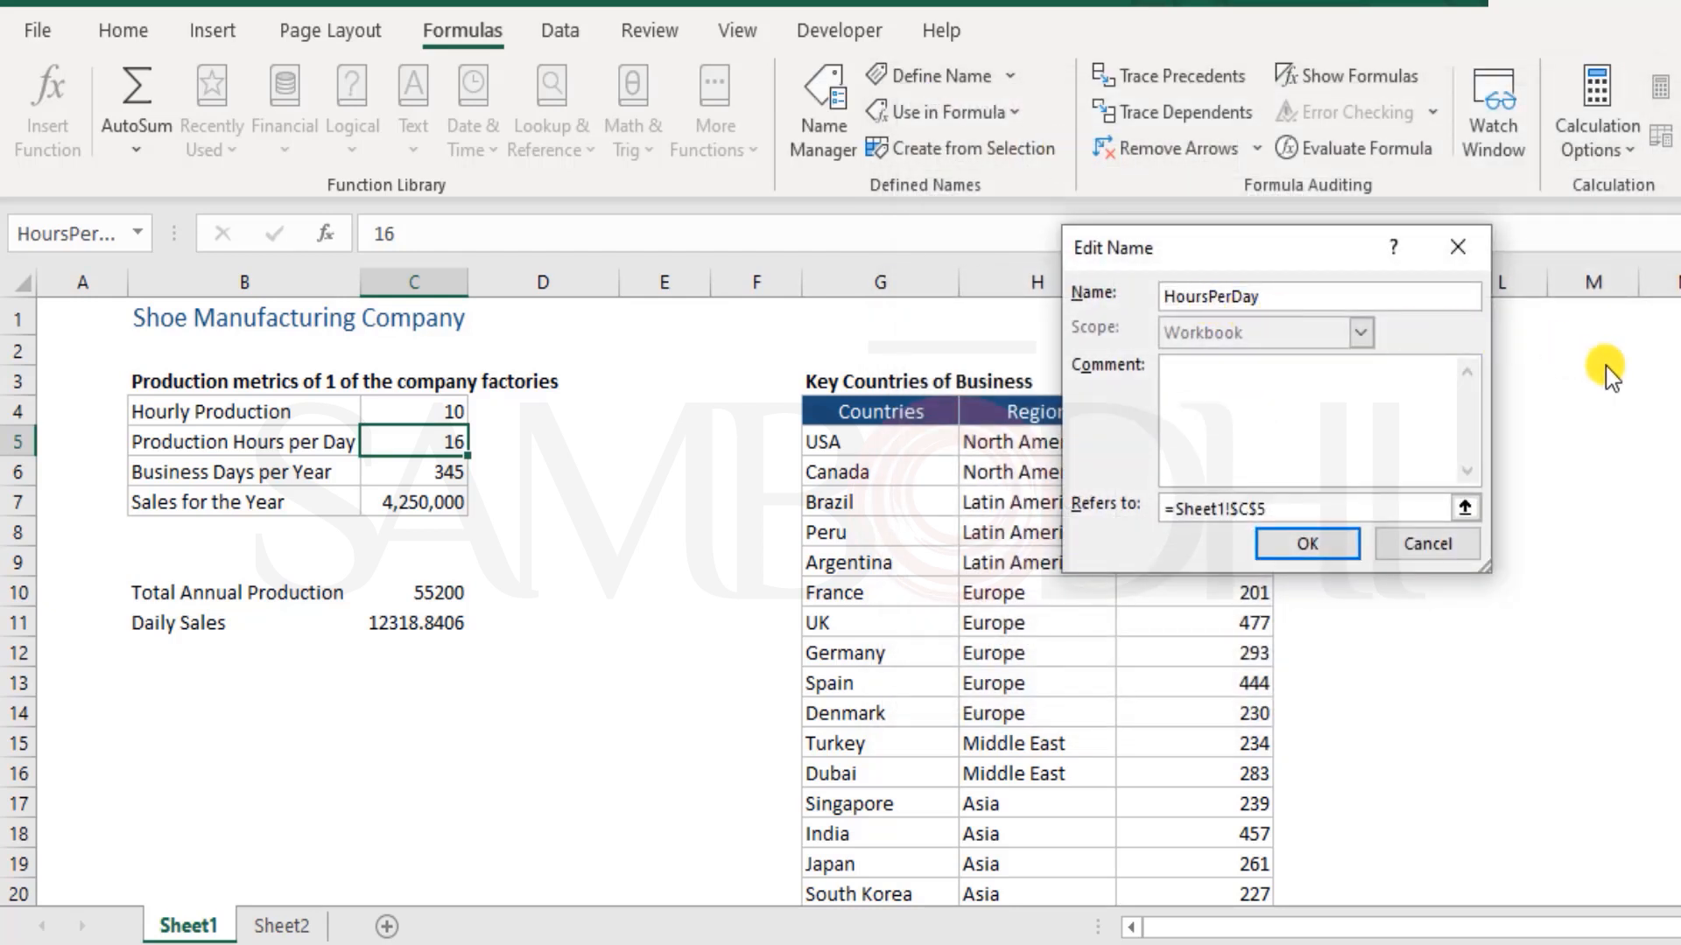
text(_)
click(1320, 537)
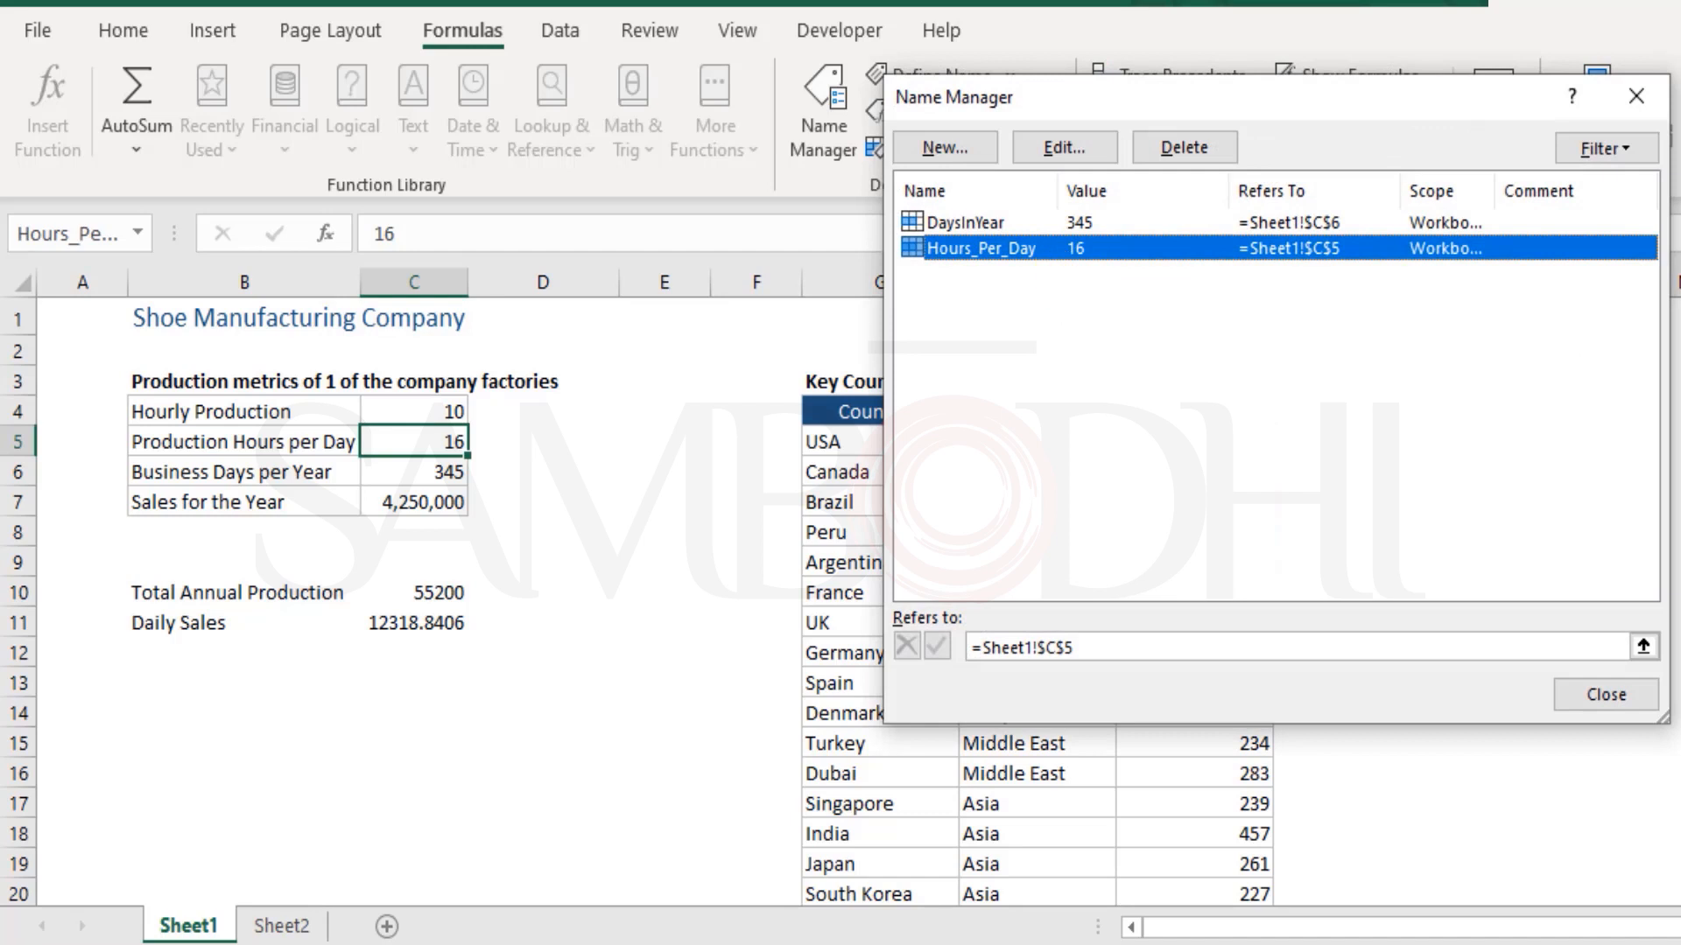
click(1604, 698)
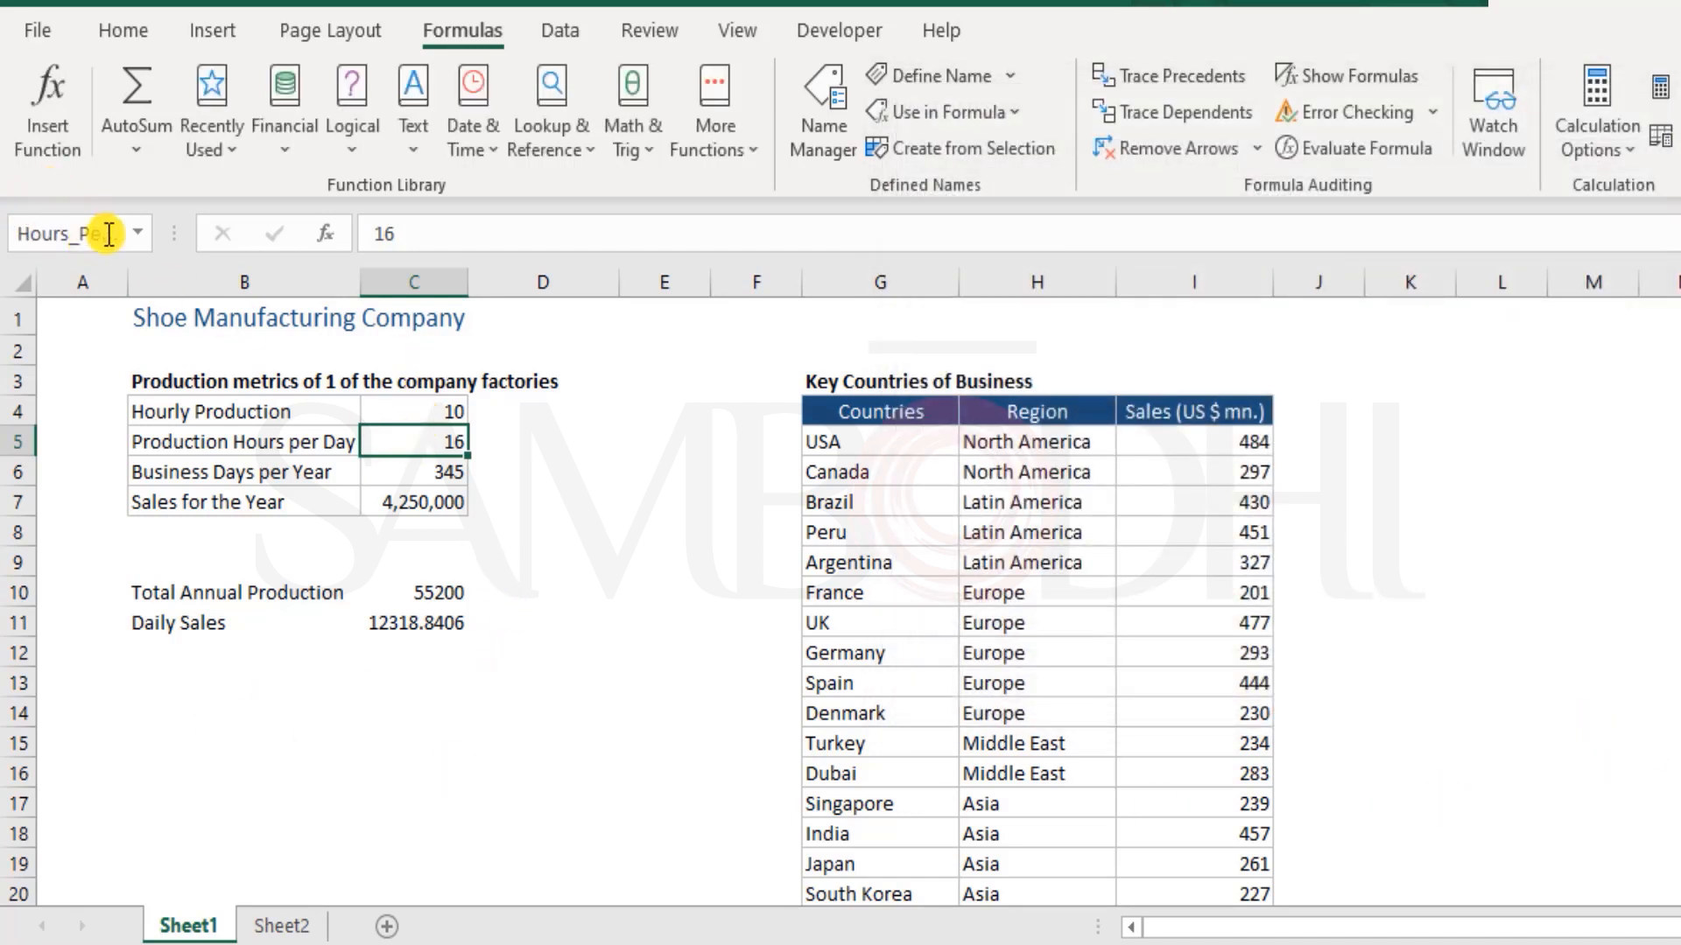
click(304, 927)
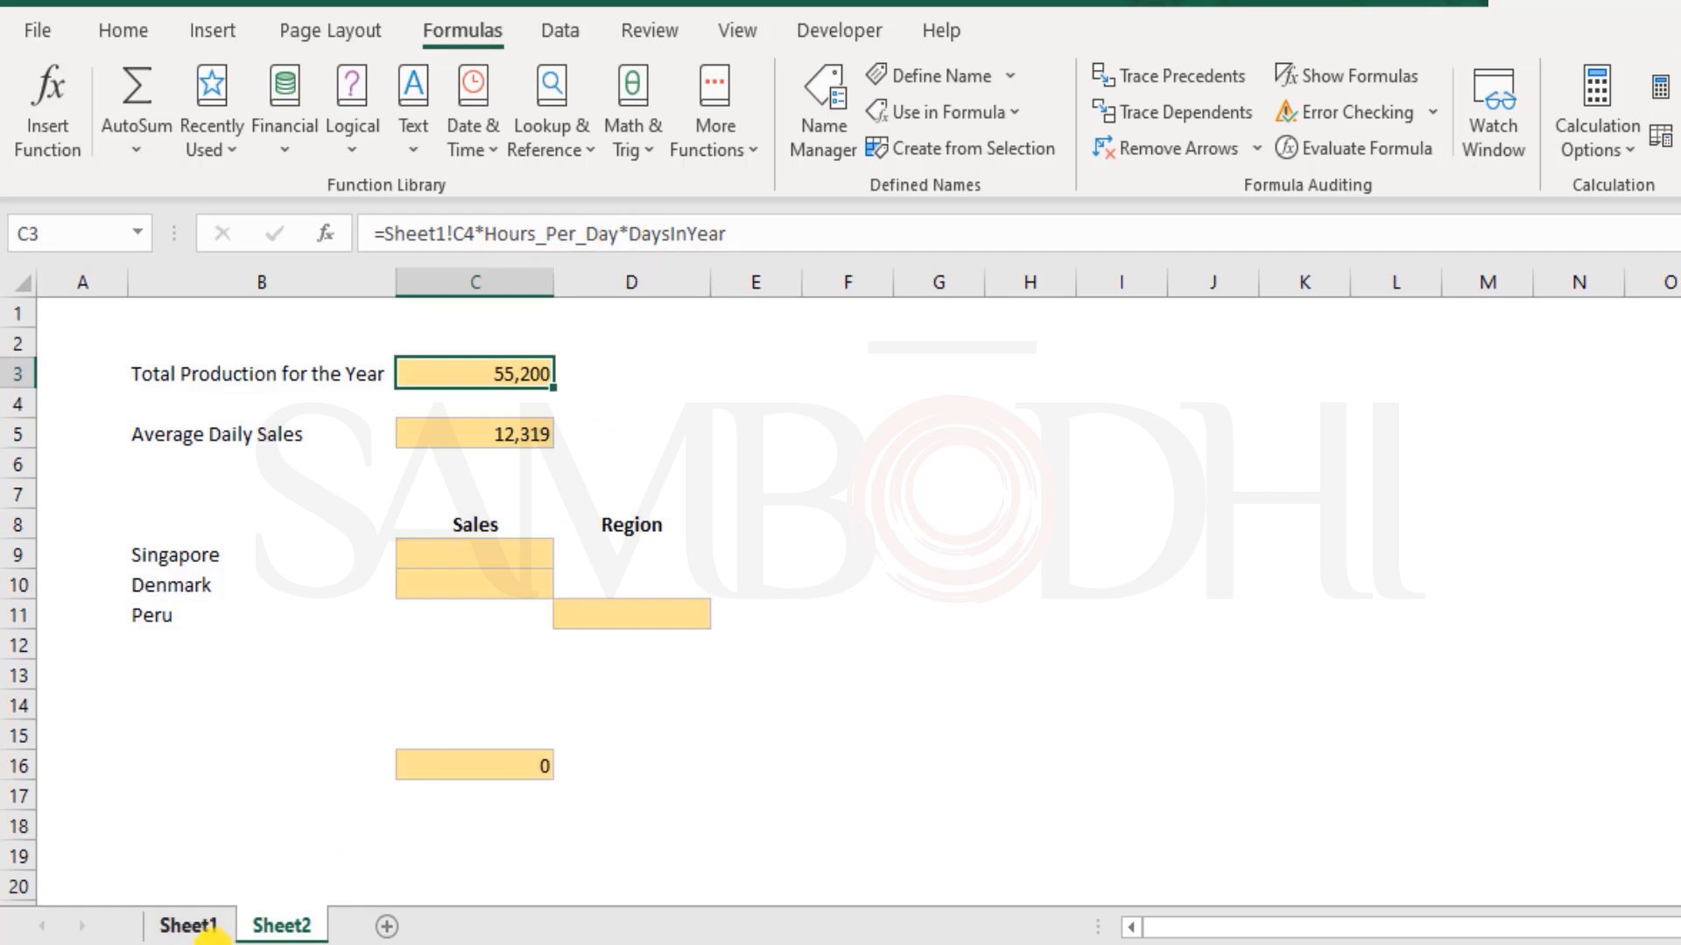
click(219, 930)
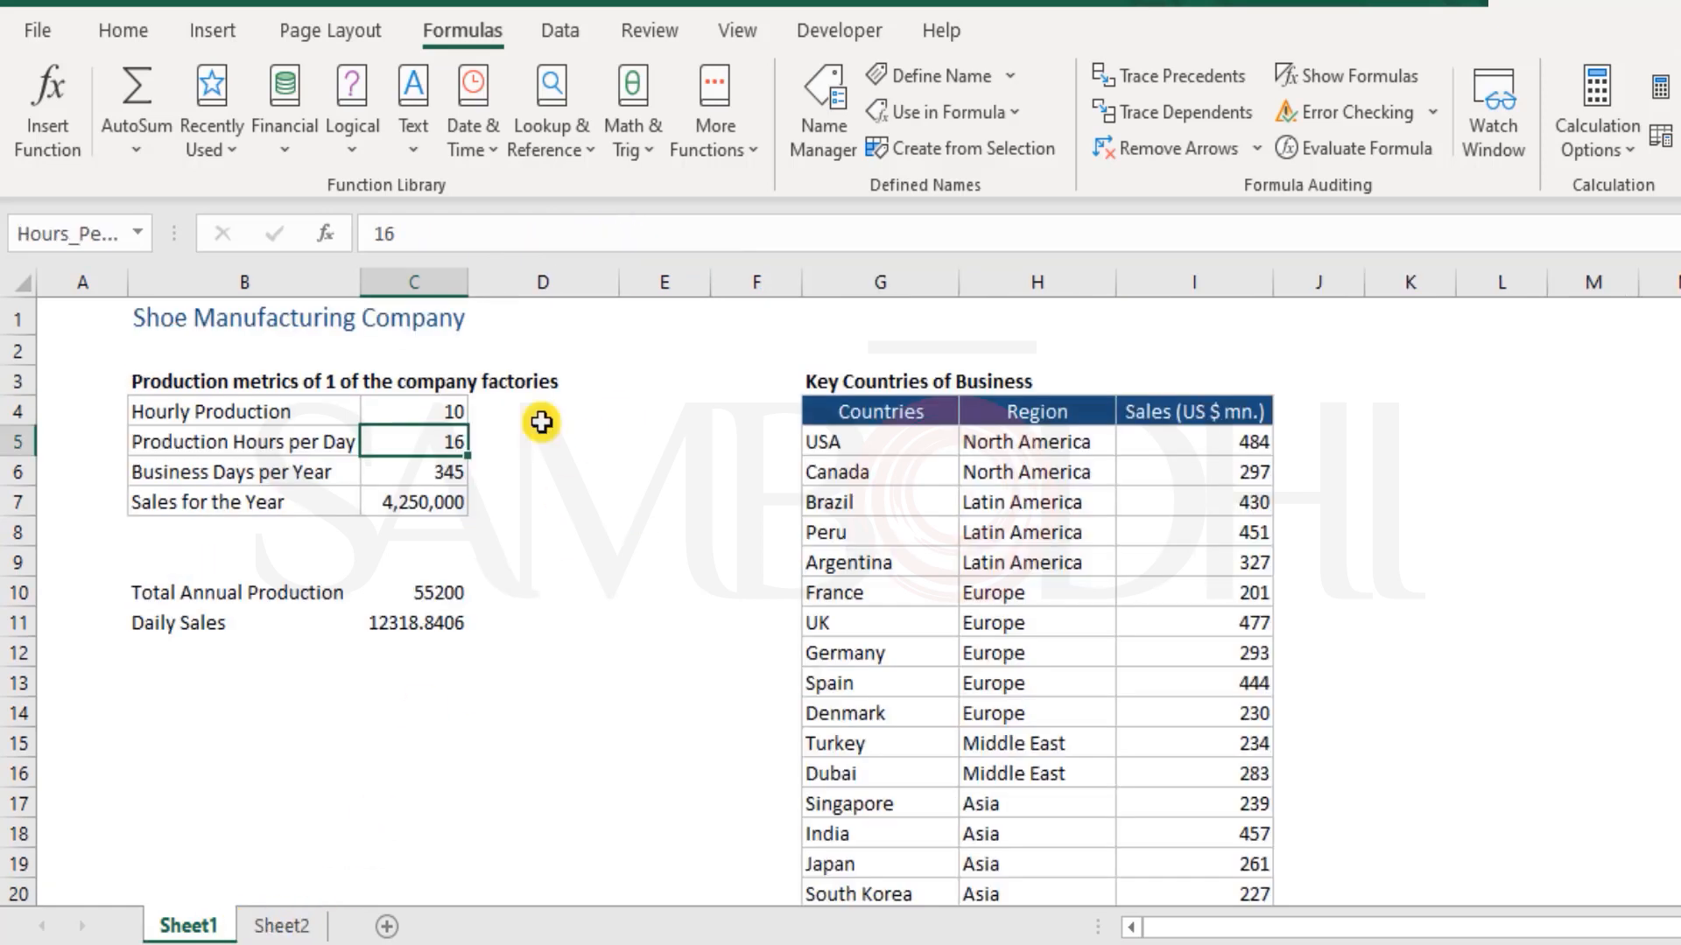
Review the definition of the name Hours_Per_Day in the Name Manager
click(818, 110)
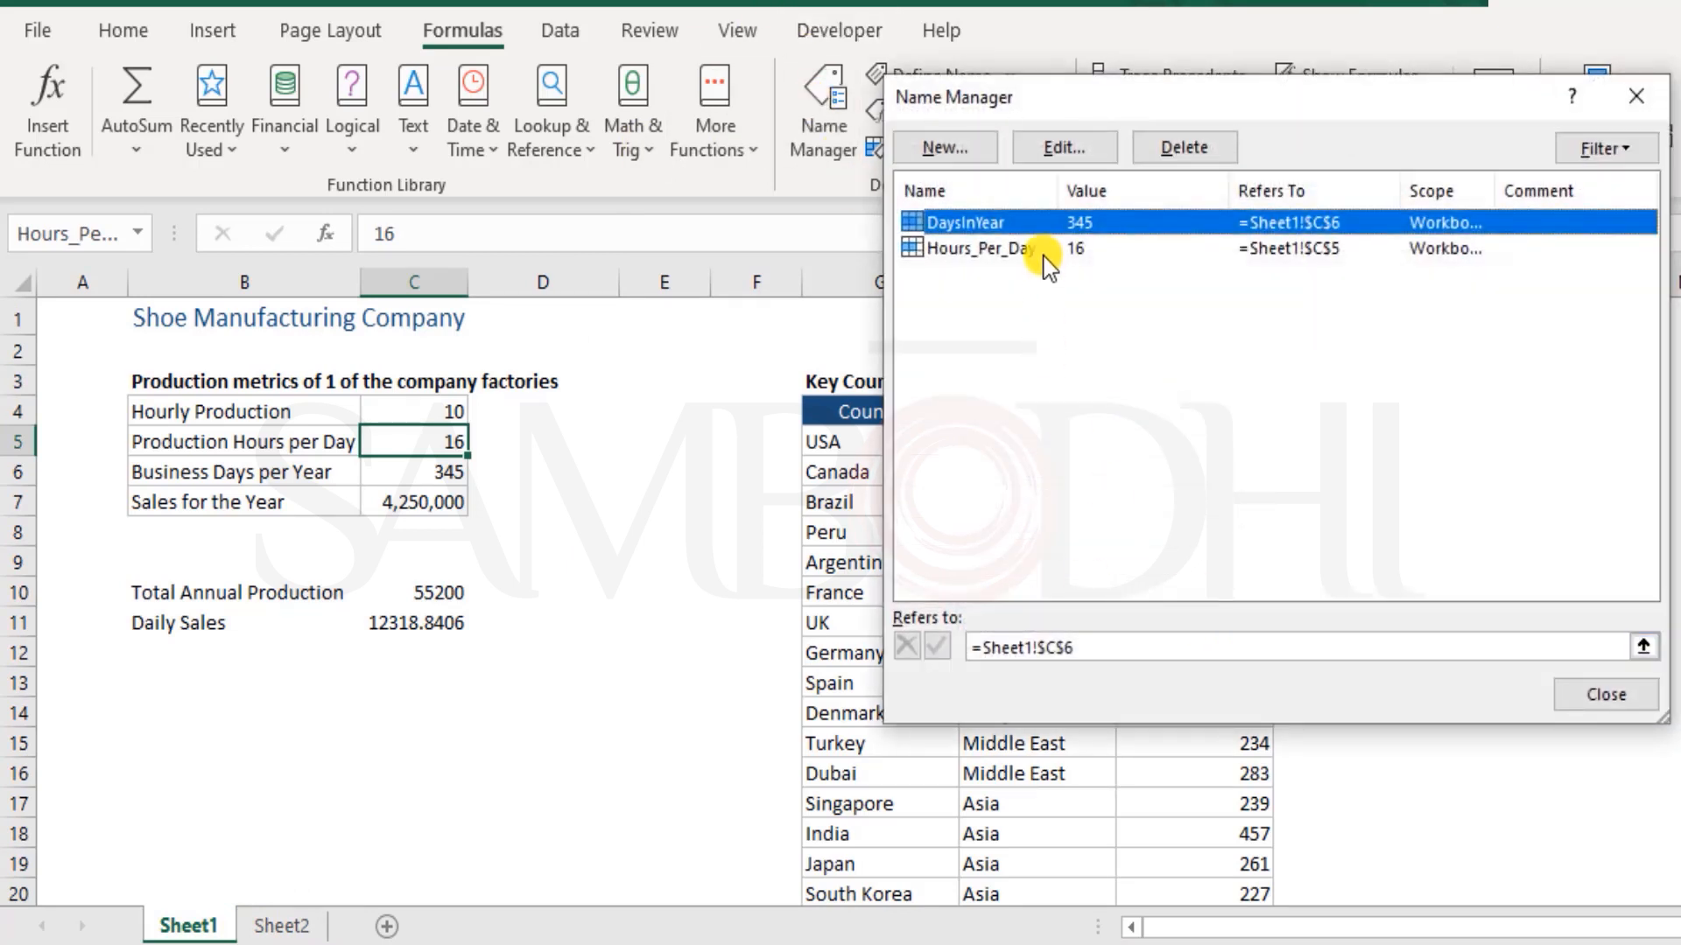
double_click(1041, 250)
click(1222, 296)
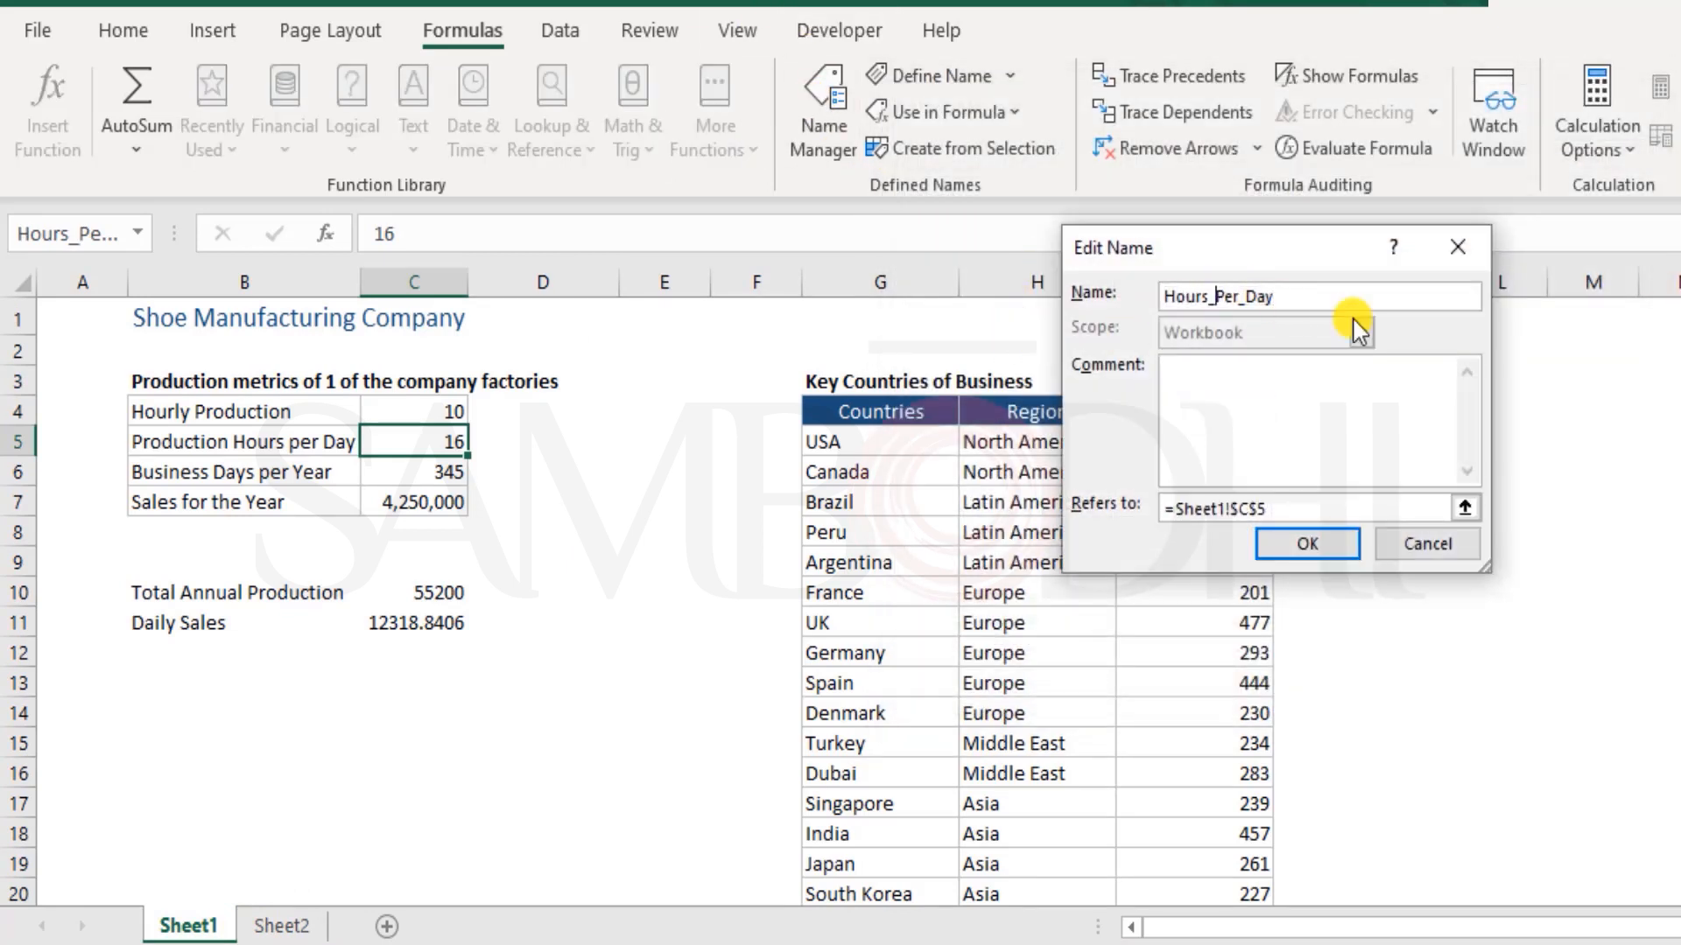
key(Return)
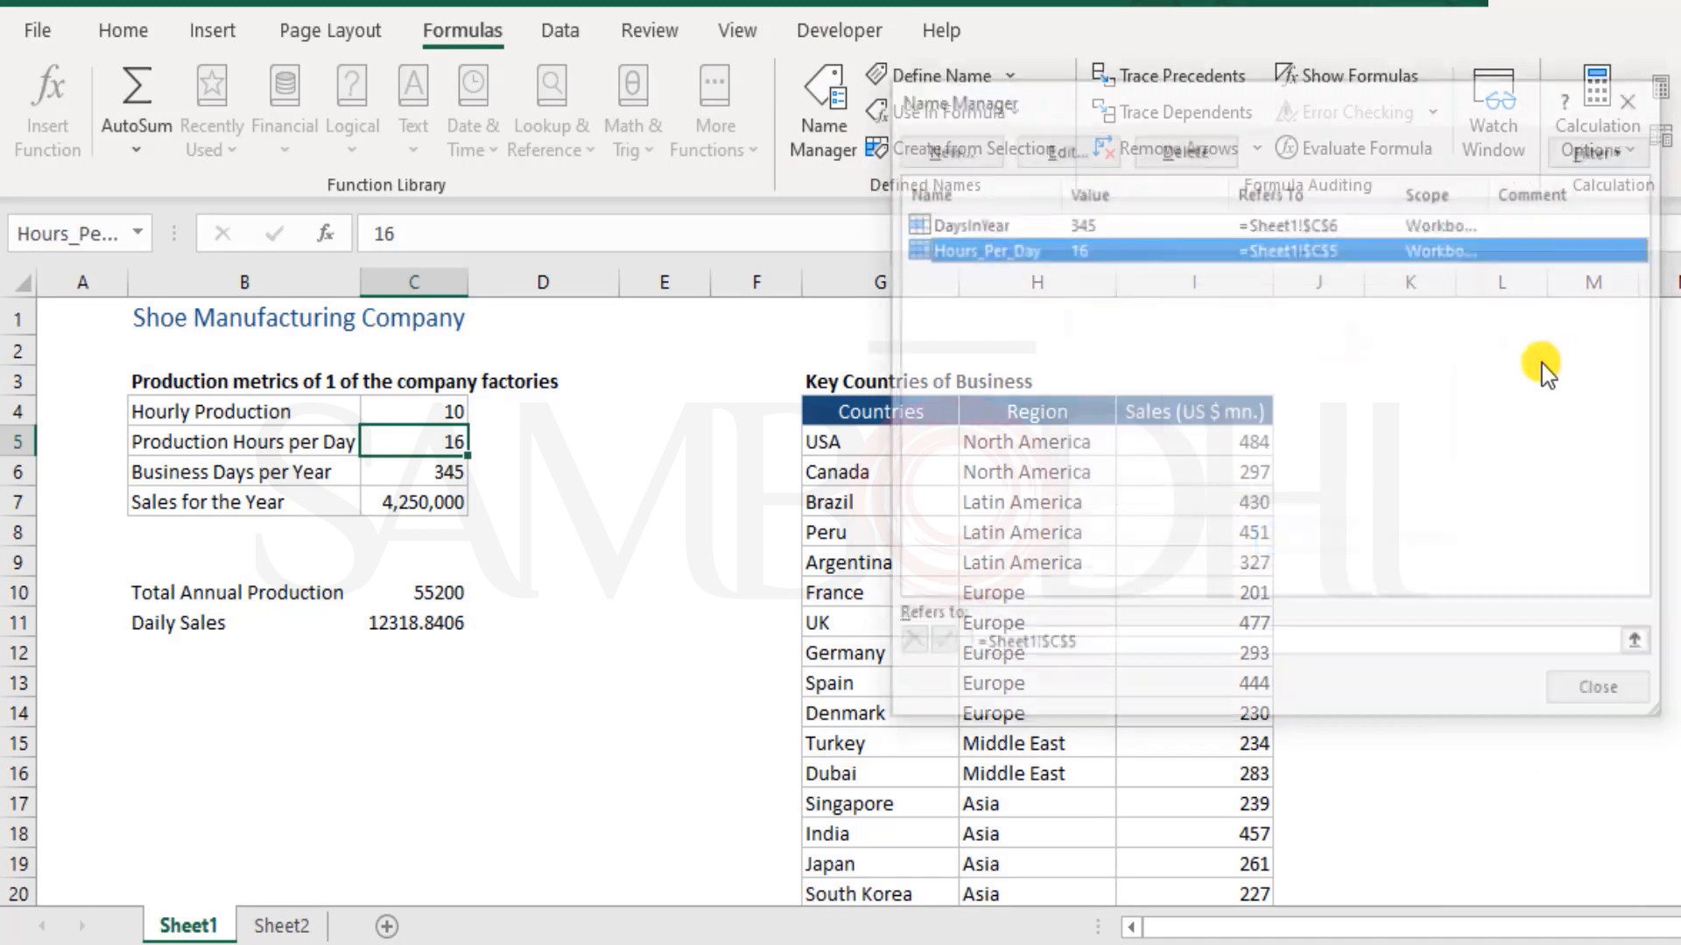
Start a new workbook-scope name called Countries and clear its default cell reference
click(982, 151)
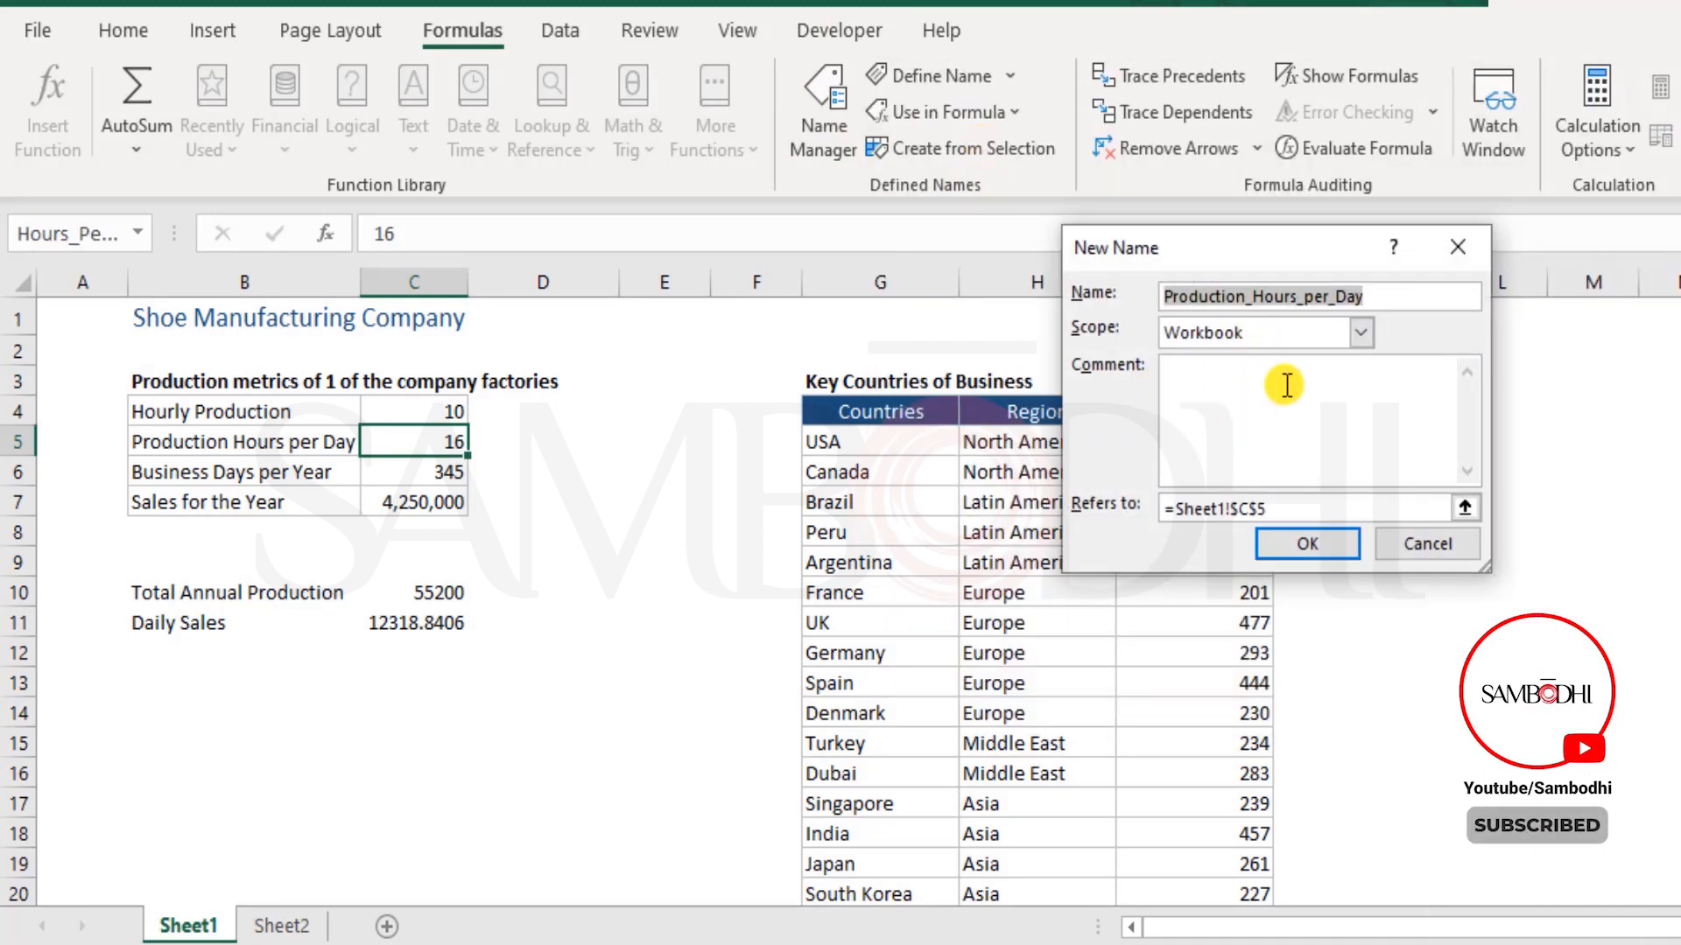
drag(1287, 510, 1160, 511)
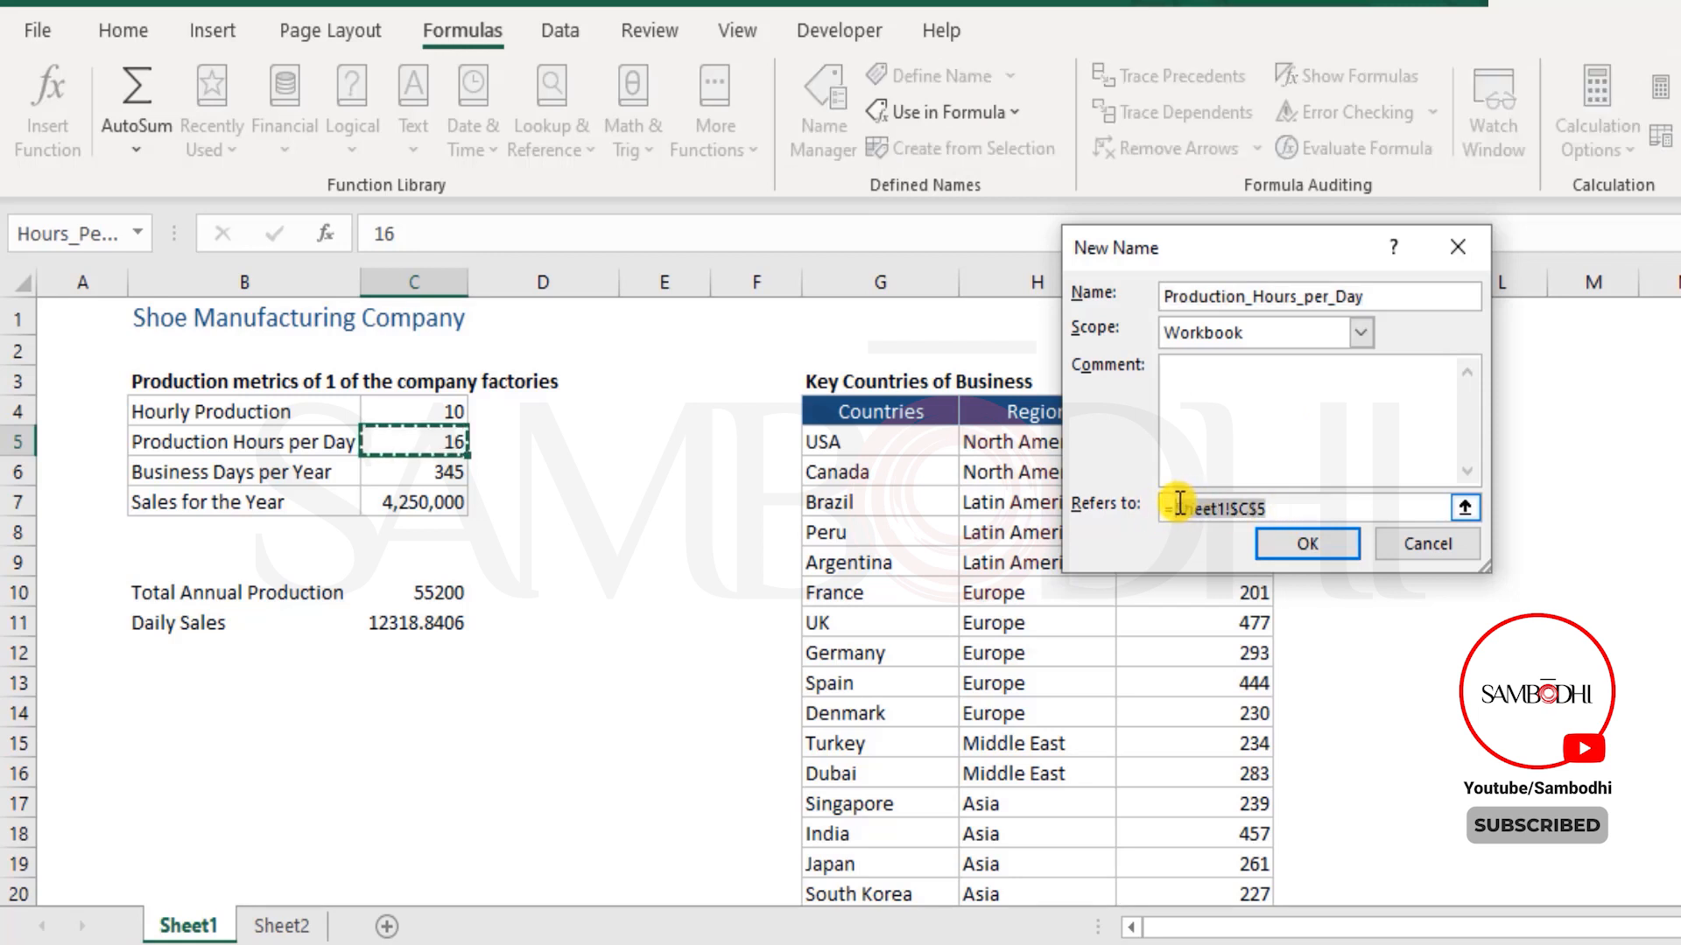
key(BackSpace)
key(BackSpace)
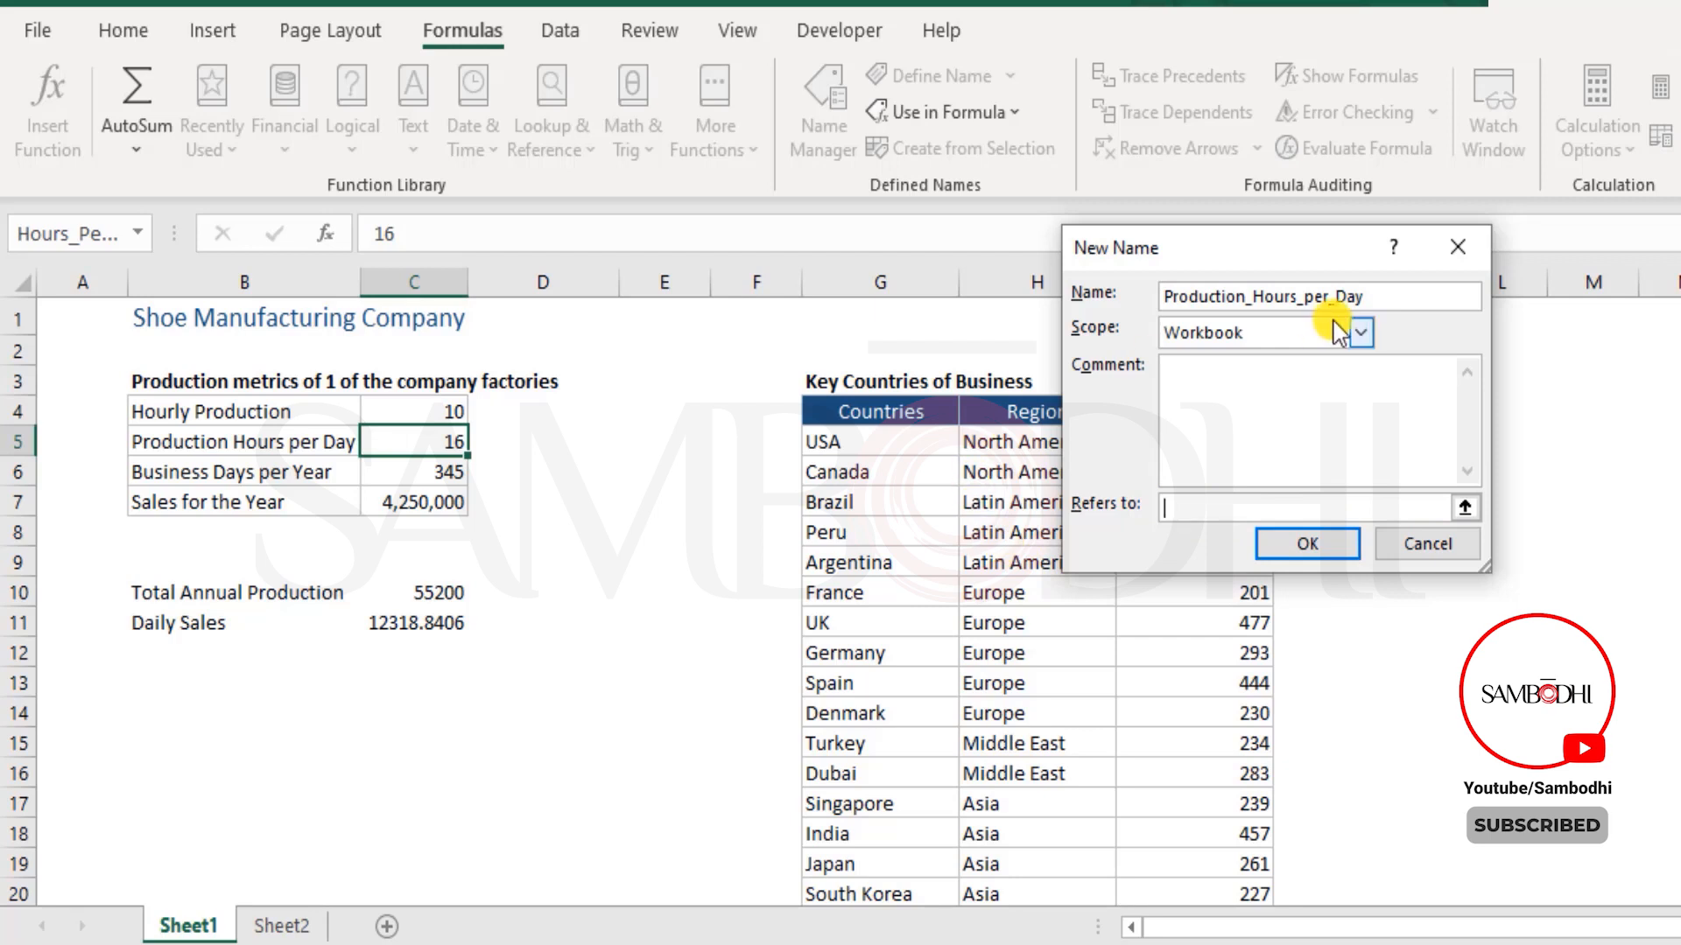
drag(1379, 297, 1051, 305)
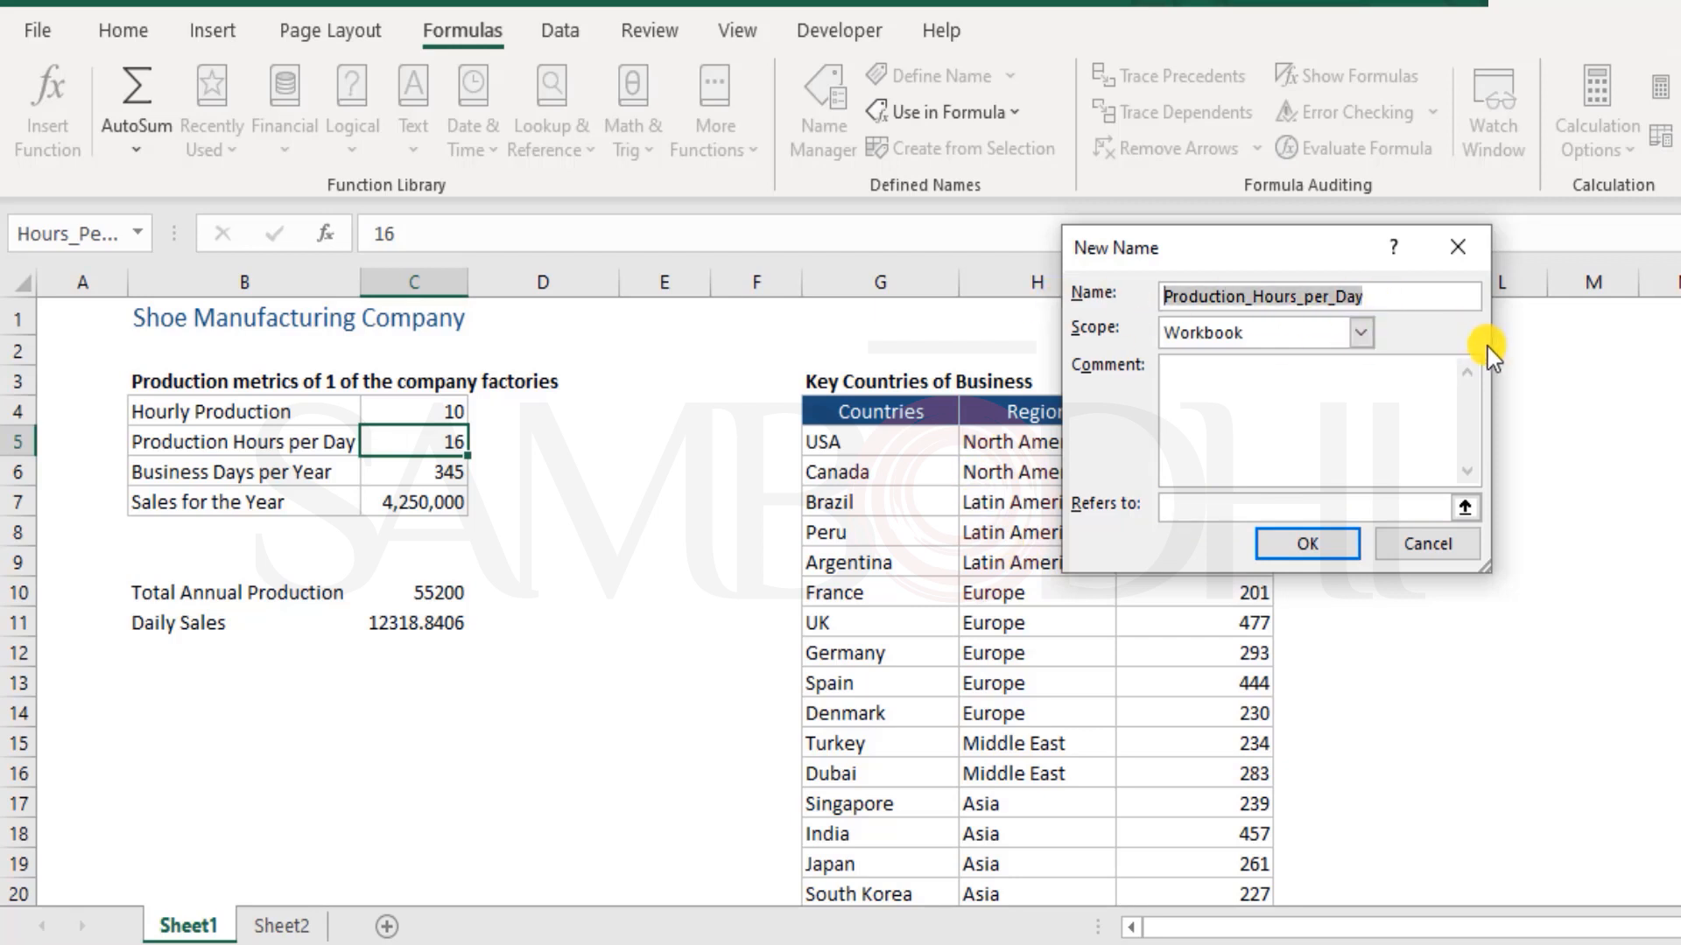
text(C)
text(ountire)
key(BackSpace)
key(BackSpace)
key(BackSpace)
text(ries)
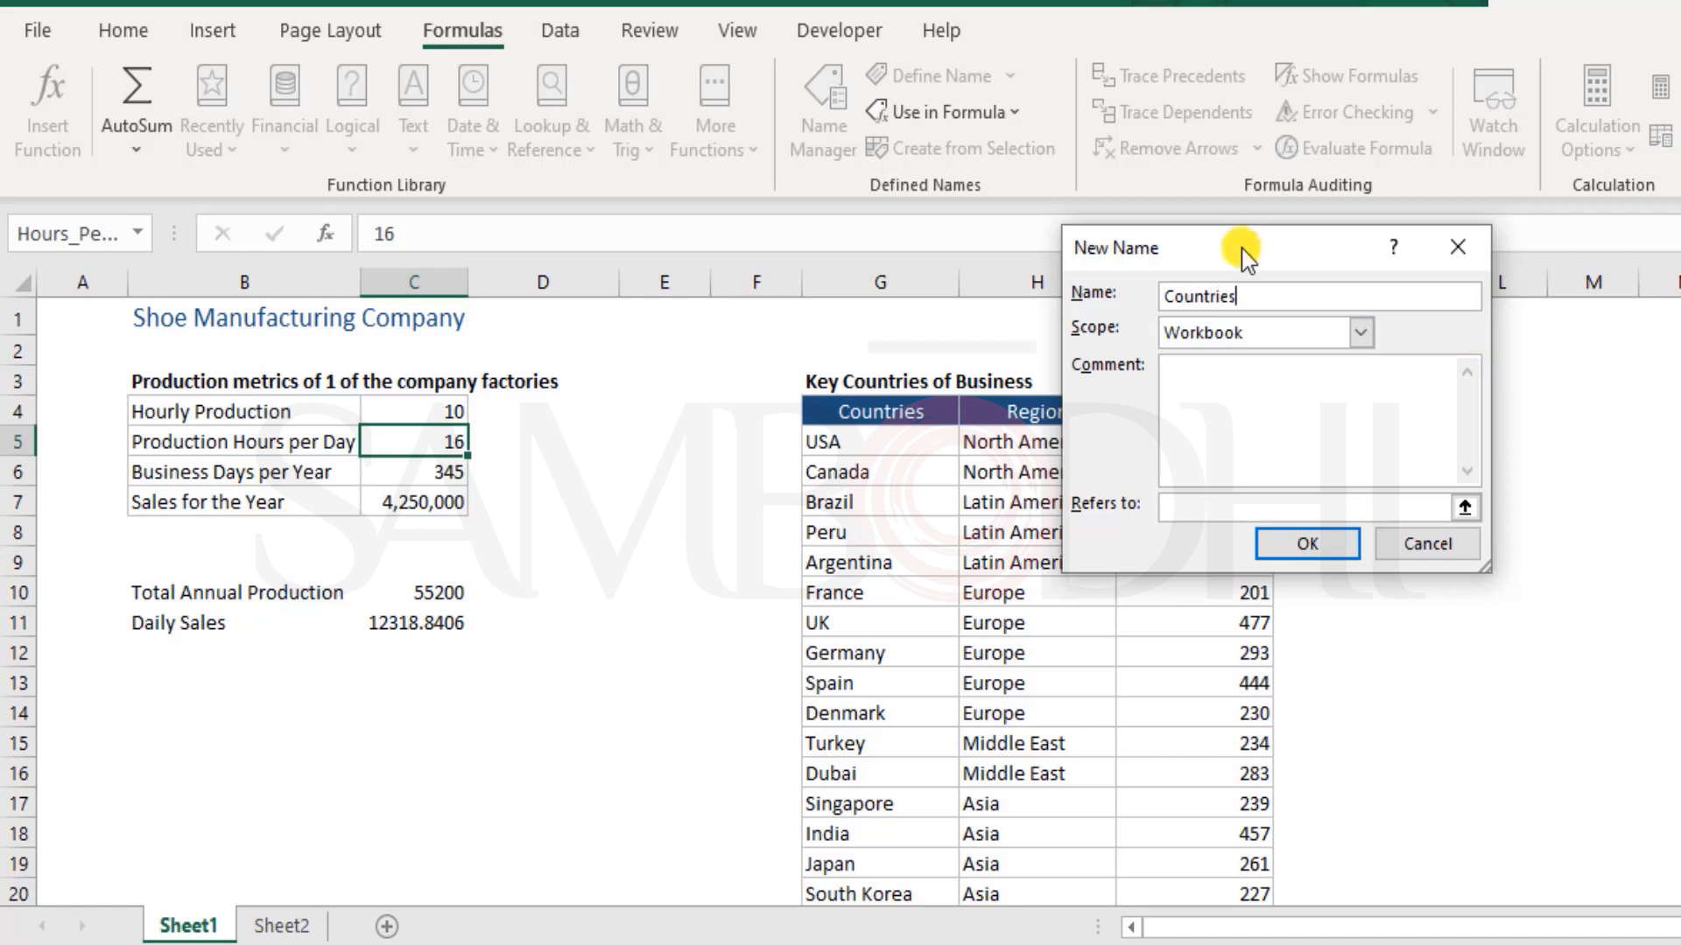
Set the reference of the new name Countries to Sheet1 range G5:I20 and create the name
drag(1242, 249, 1484, 126)
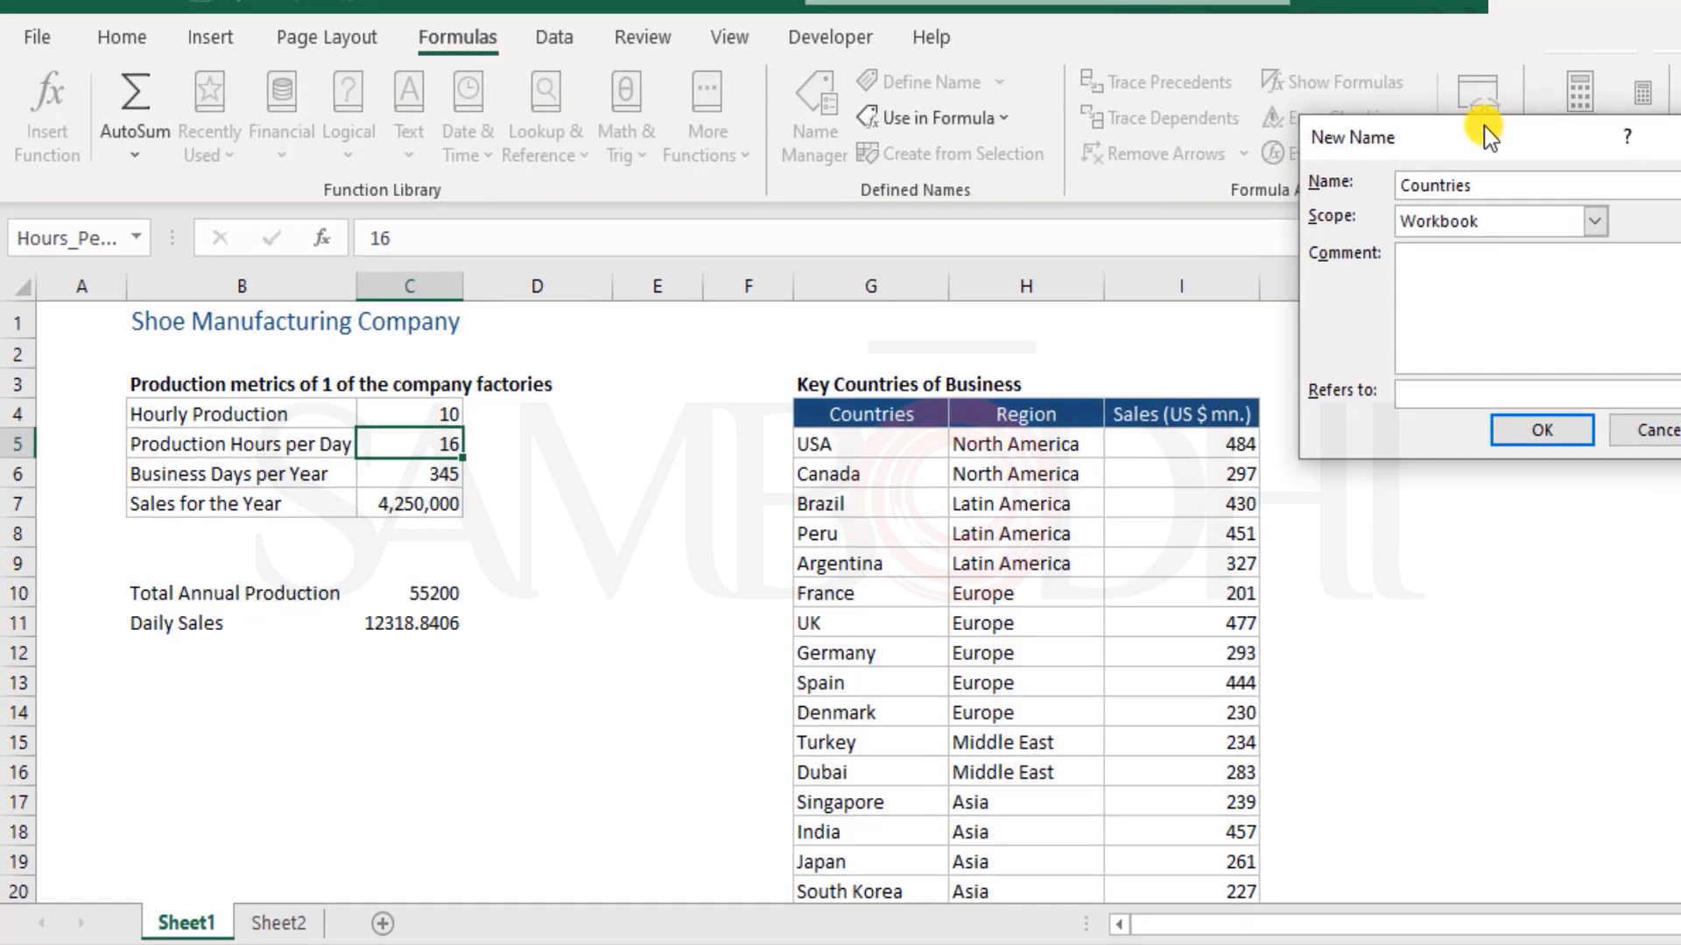
click(1377, 386)
click(368, 481)
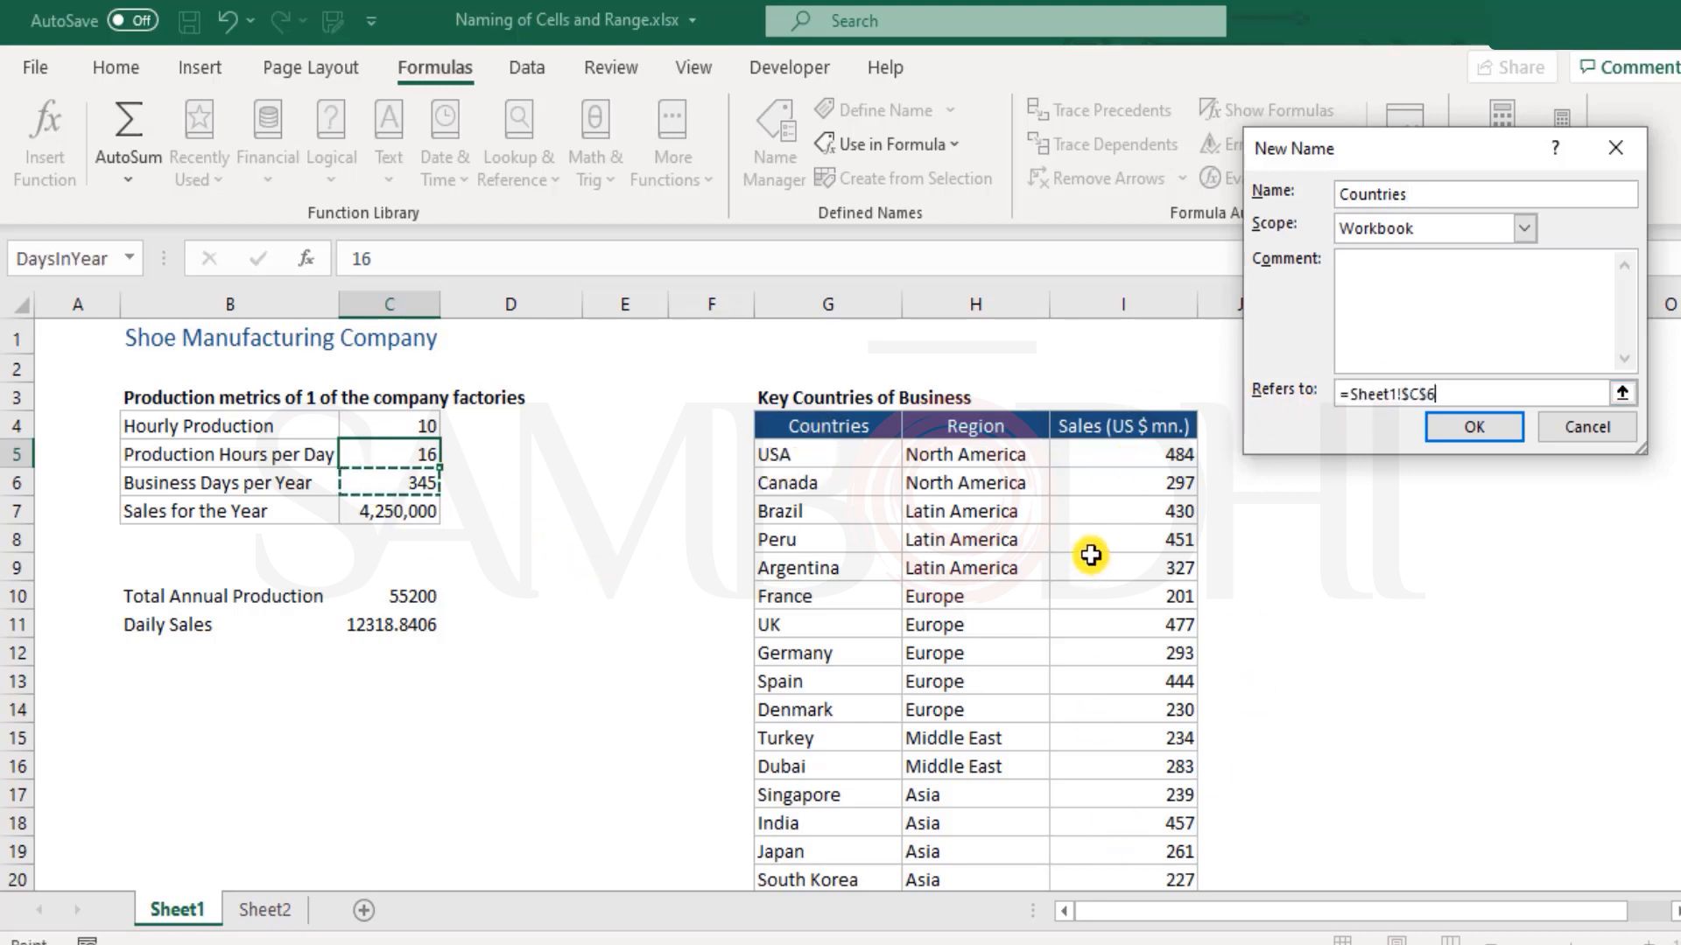
scroll(1090, 555, down, 1)
drag(832, 359, 1138, 791)
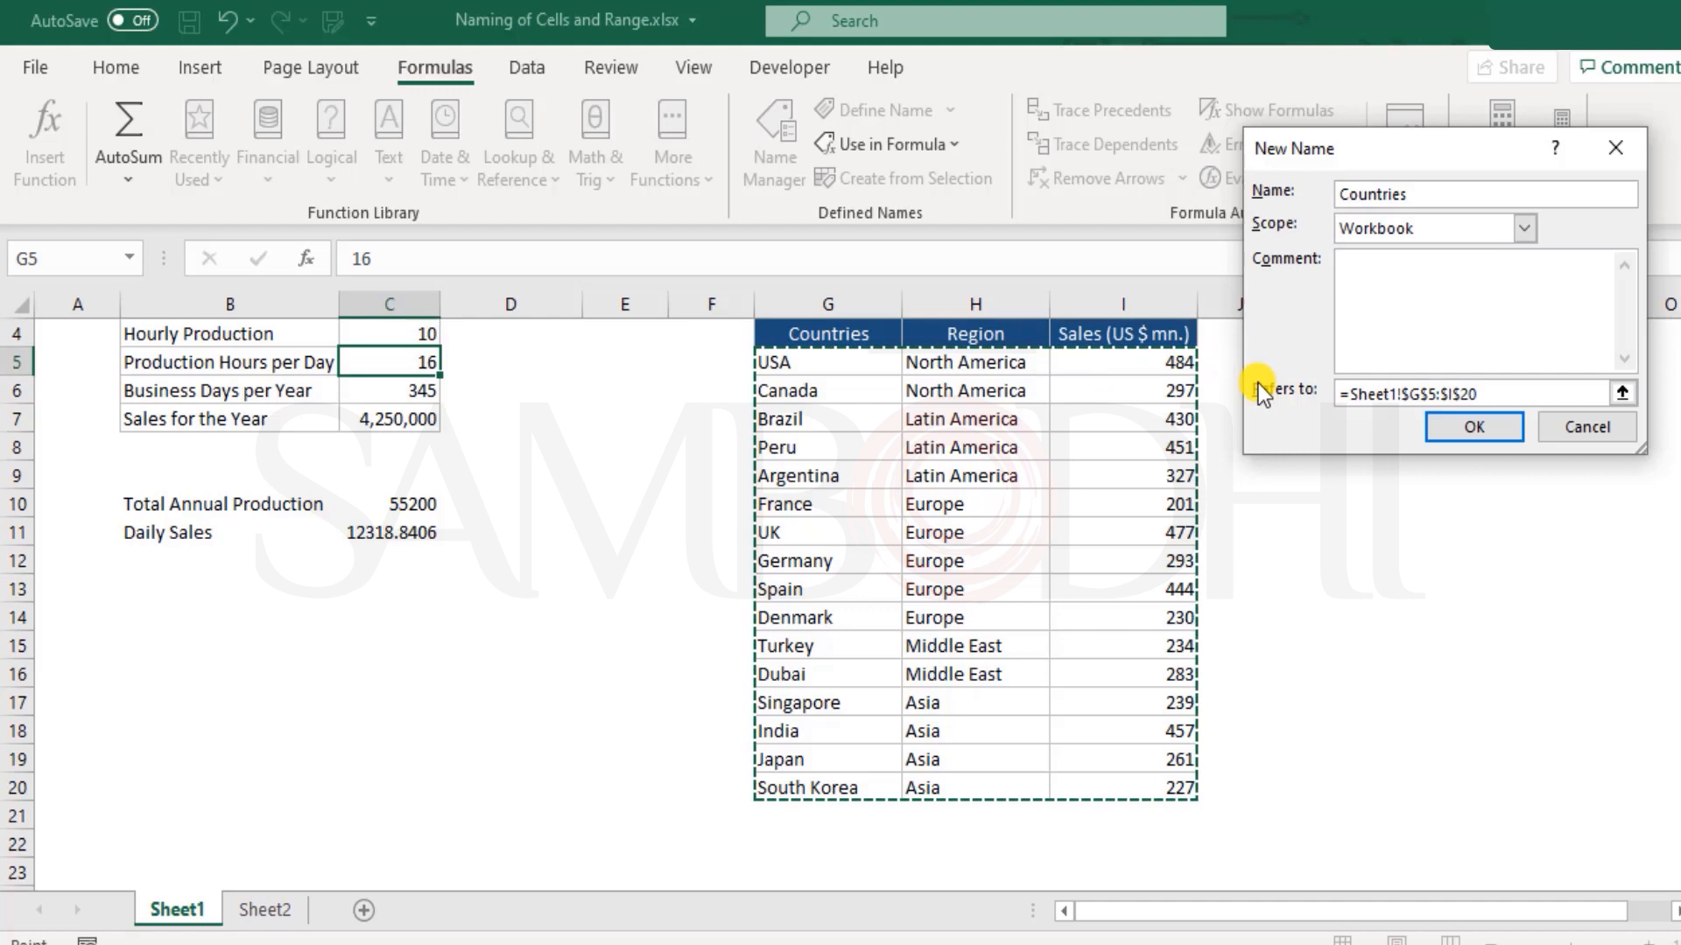
click(1499, 430)
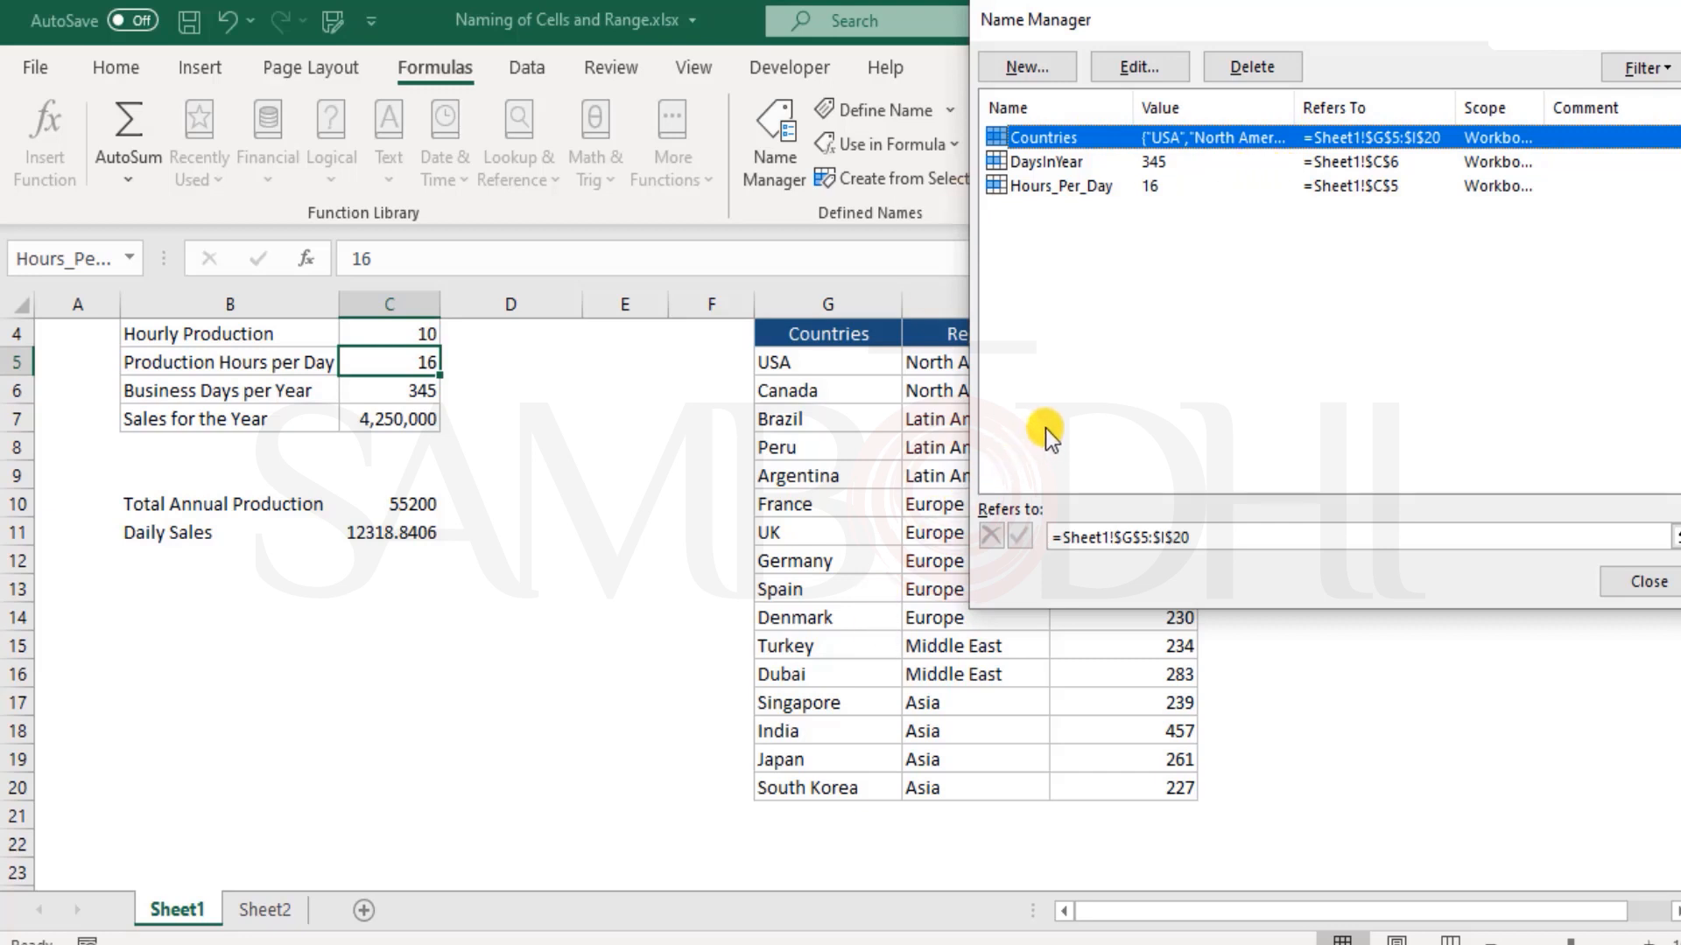
Delete the name Countries in the Name Manager and close the manager
click(1254, 68)
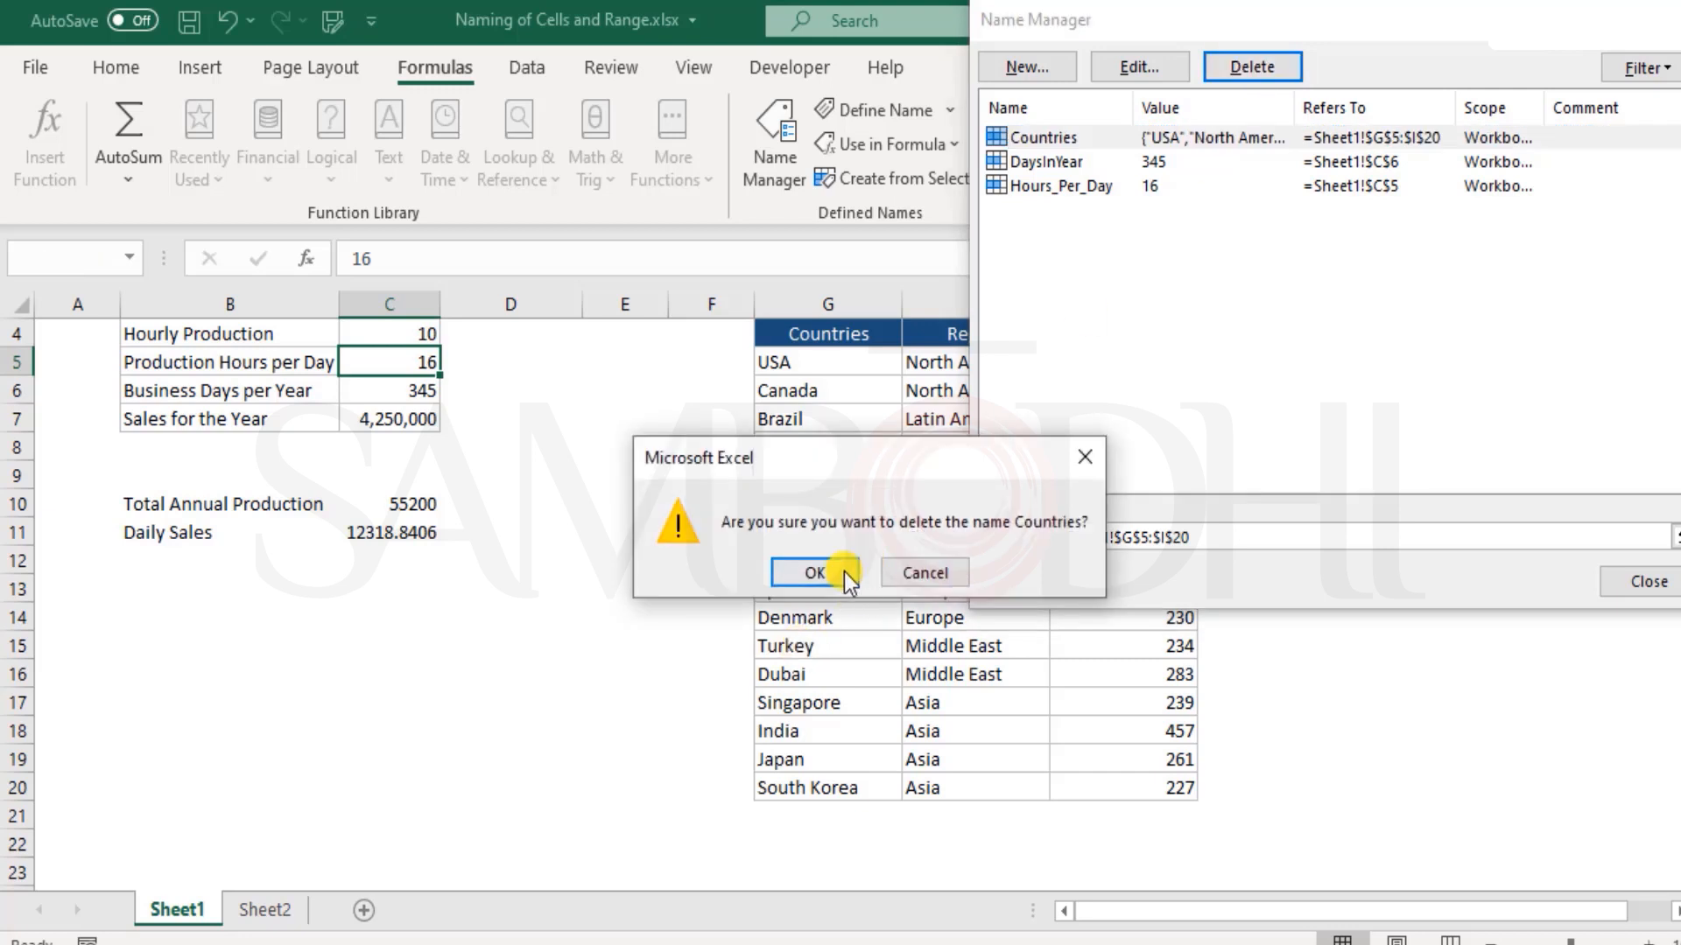
click(843, 570)
click(1650, 581)
Name the Sheet1 country data range G5:I20 Countries directly from the cell selection
drag(836, 359, 1222, 803)
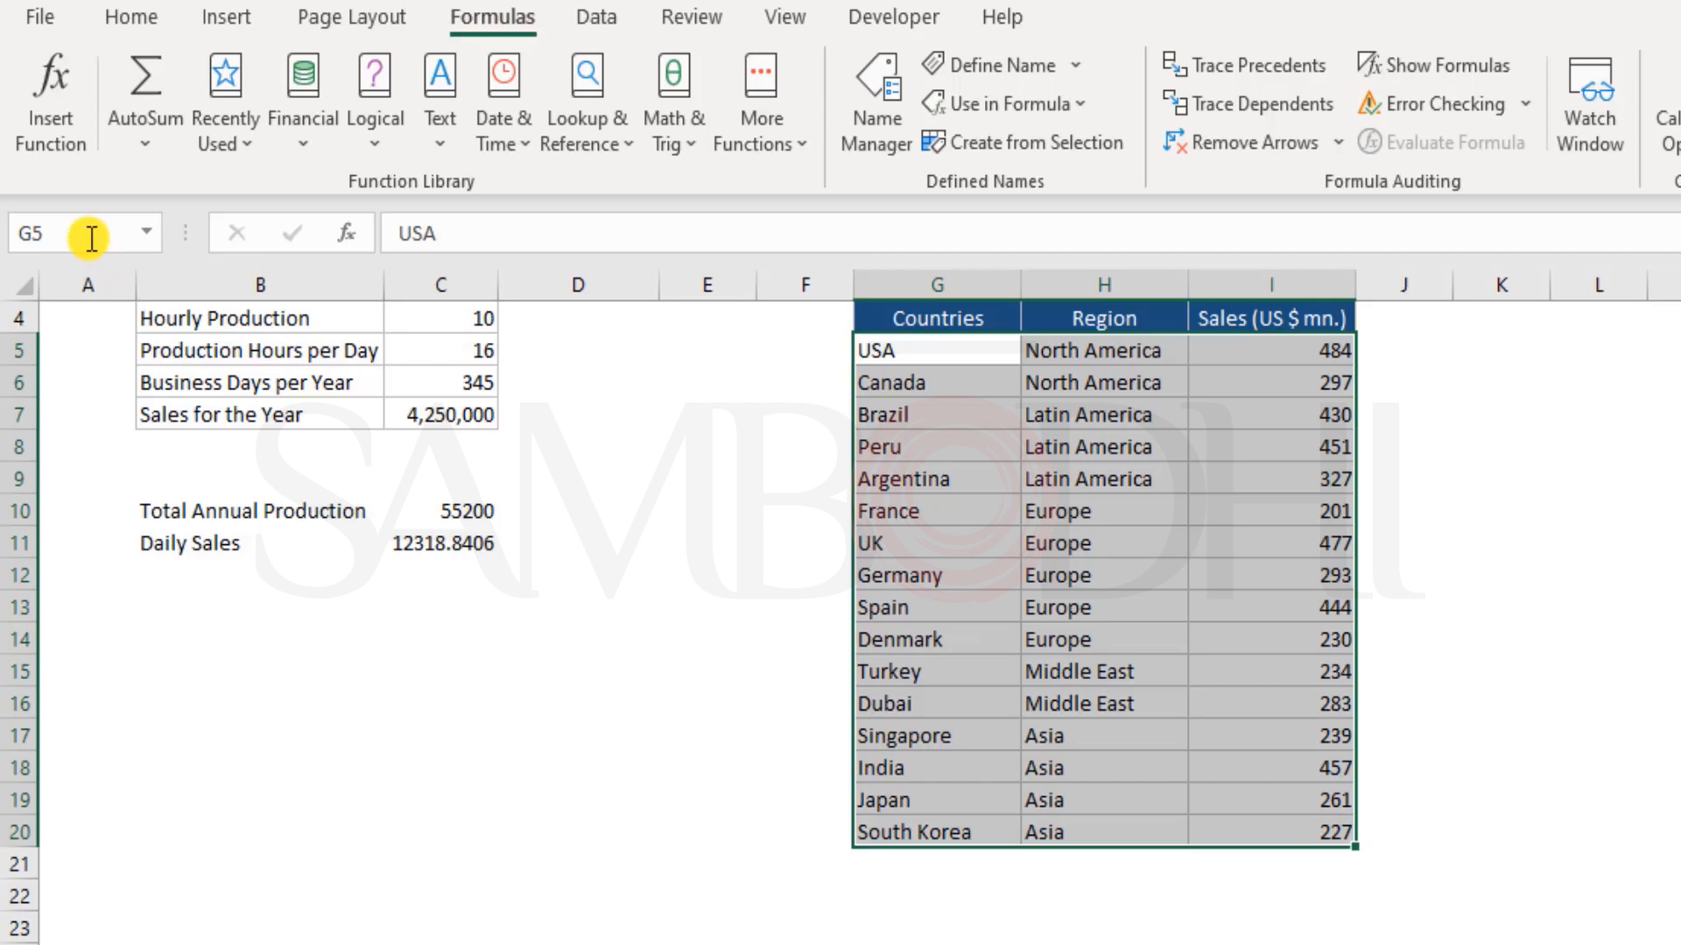
click(91, 238)
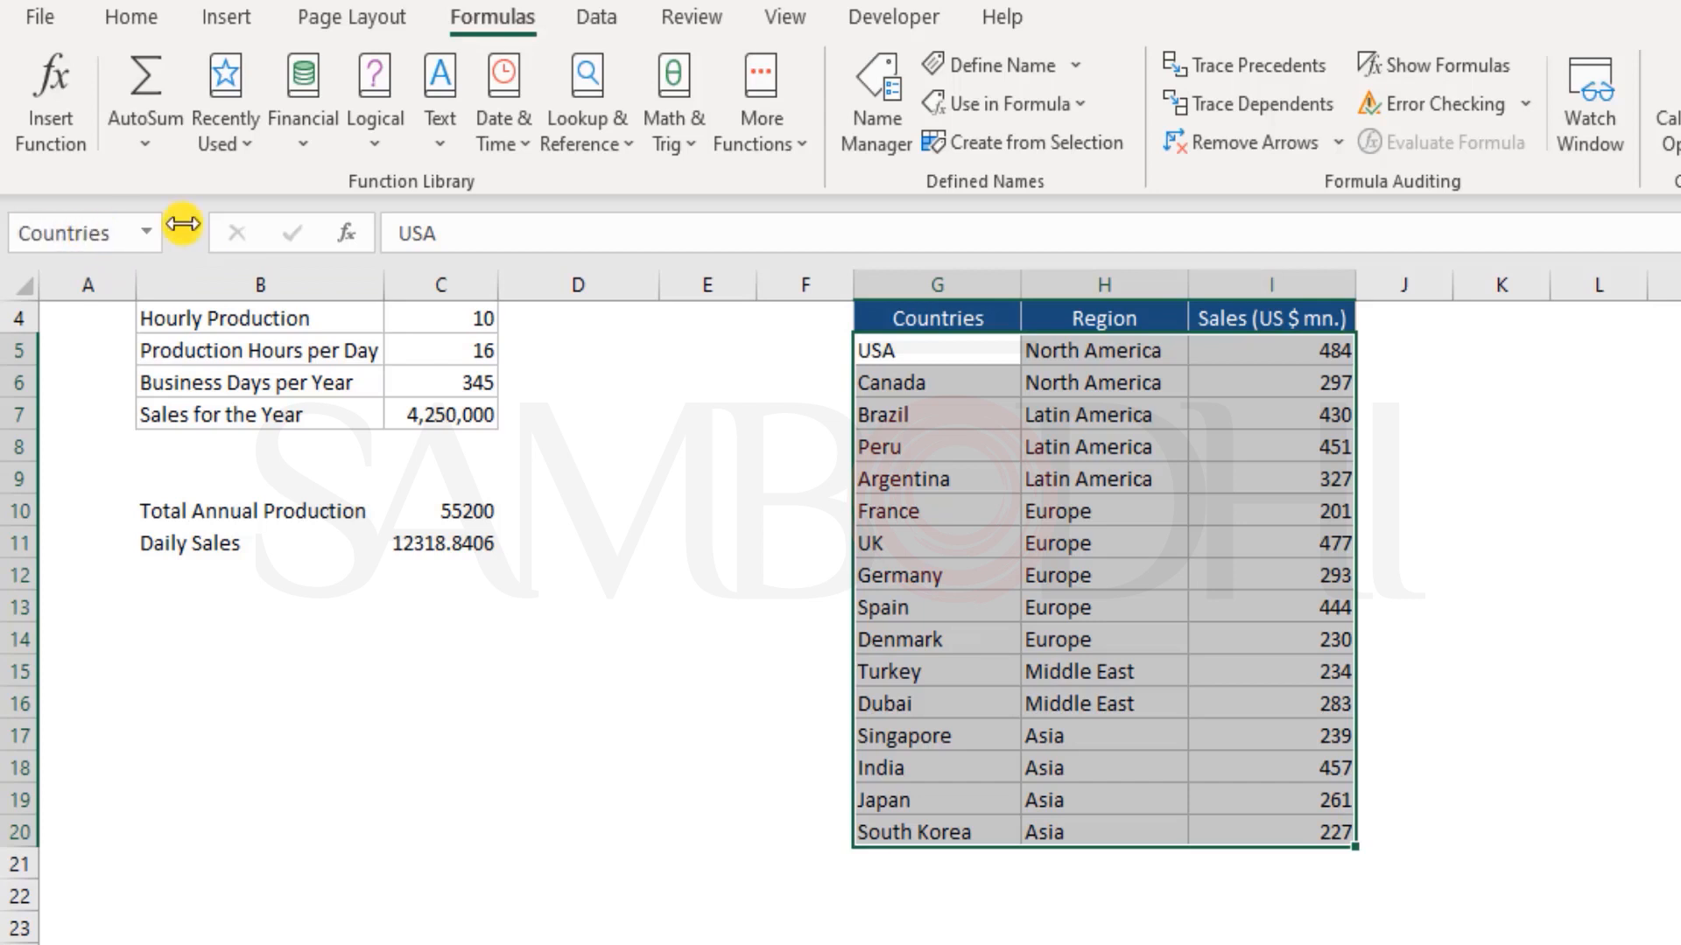
click(573, 388)
Select parts of the country table and then the full range G5:I20 to check which selection carries the name Countries
click(958, 352)
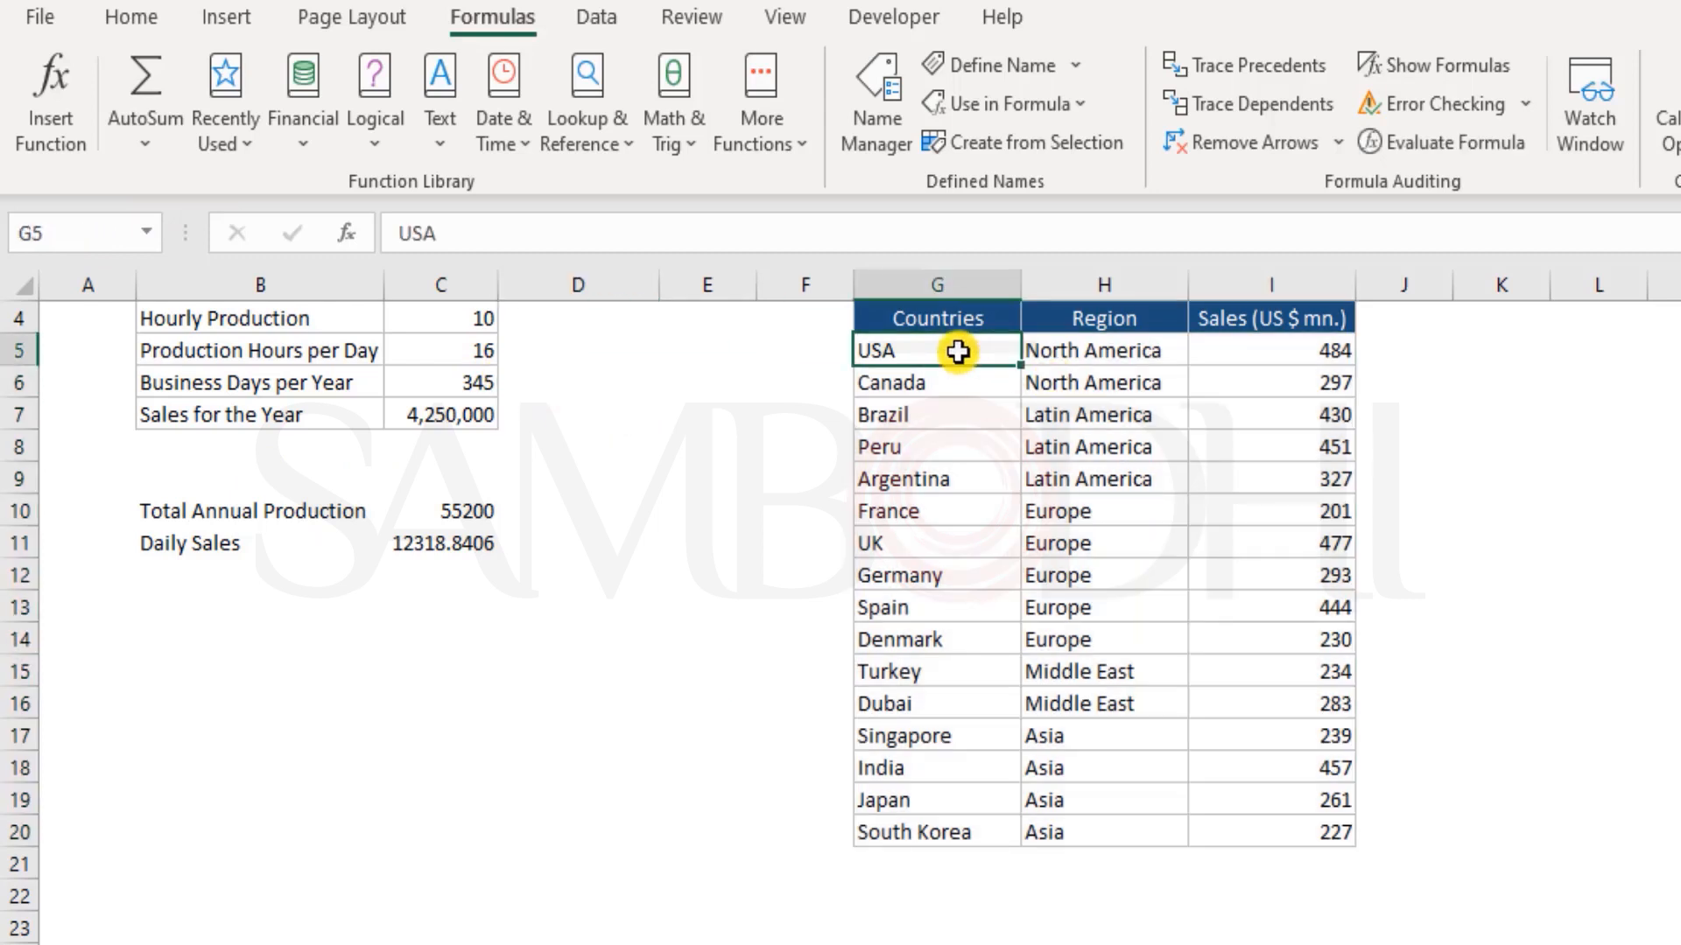
drag(1304, 825, 1128, 817)
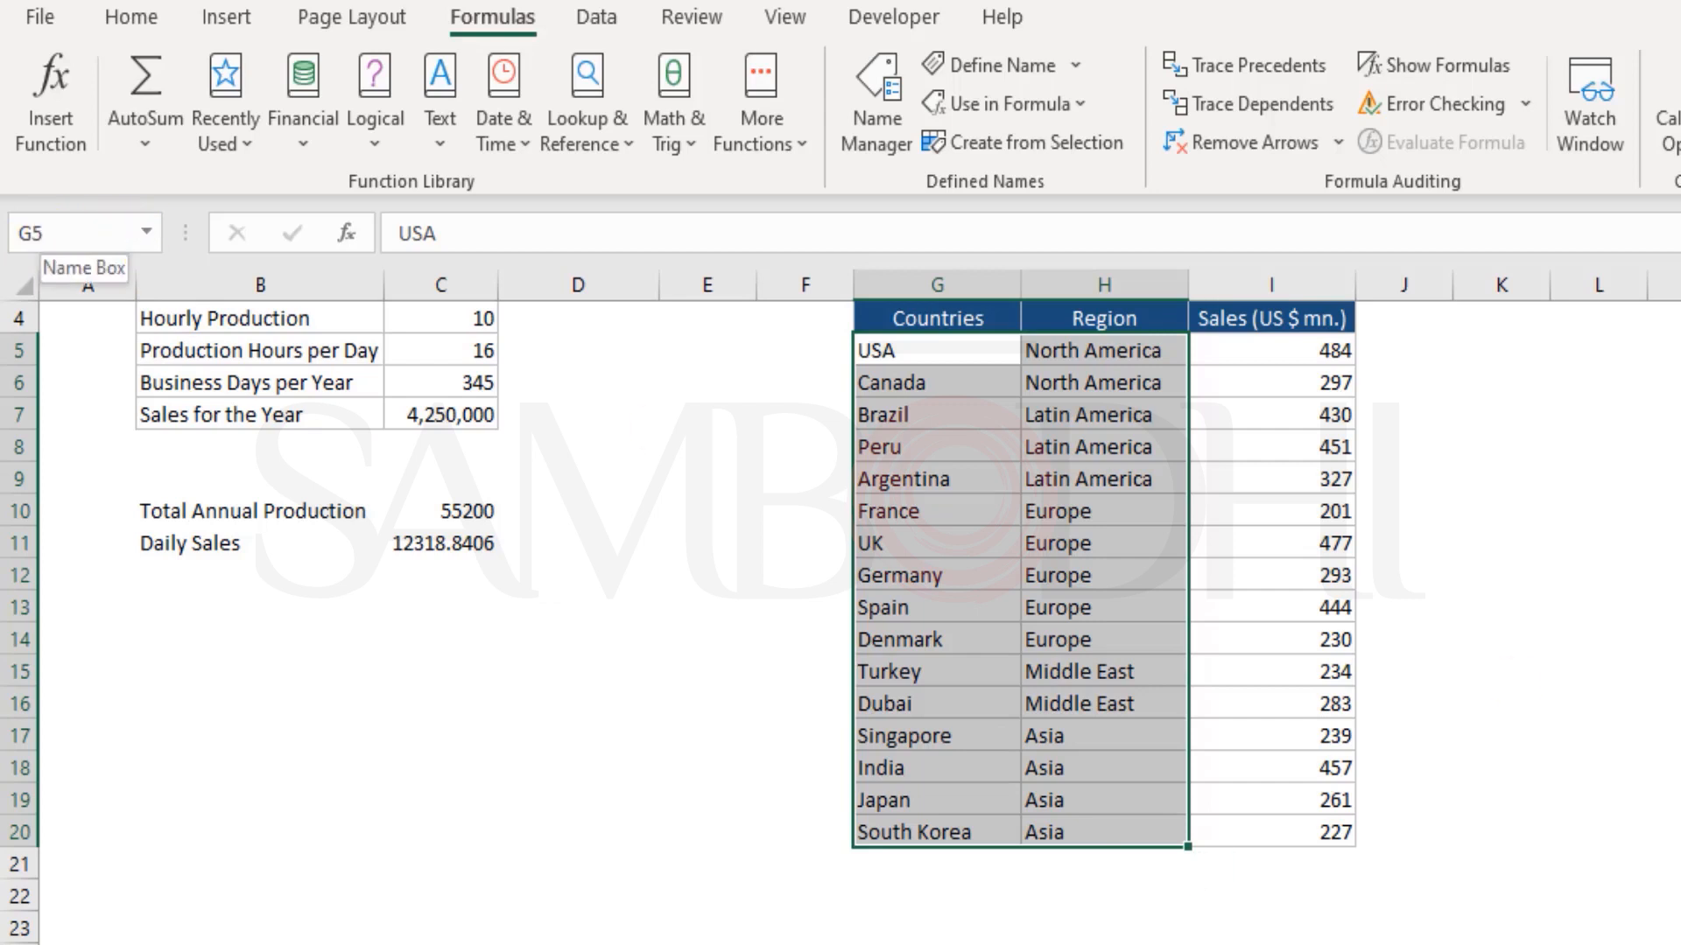
key(shift+Up)
key(shift+Right)
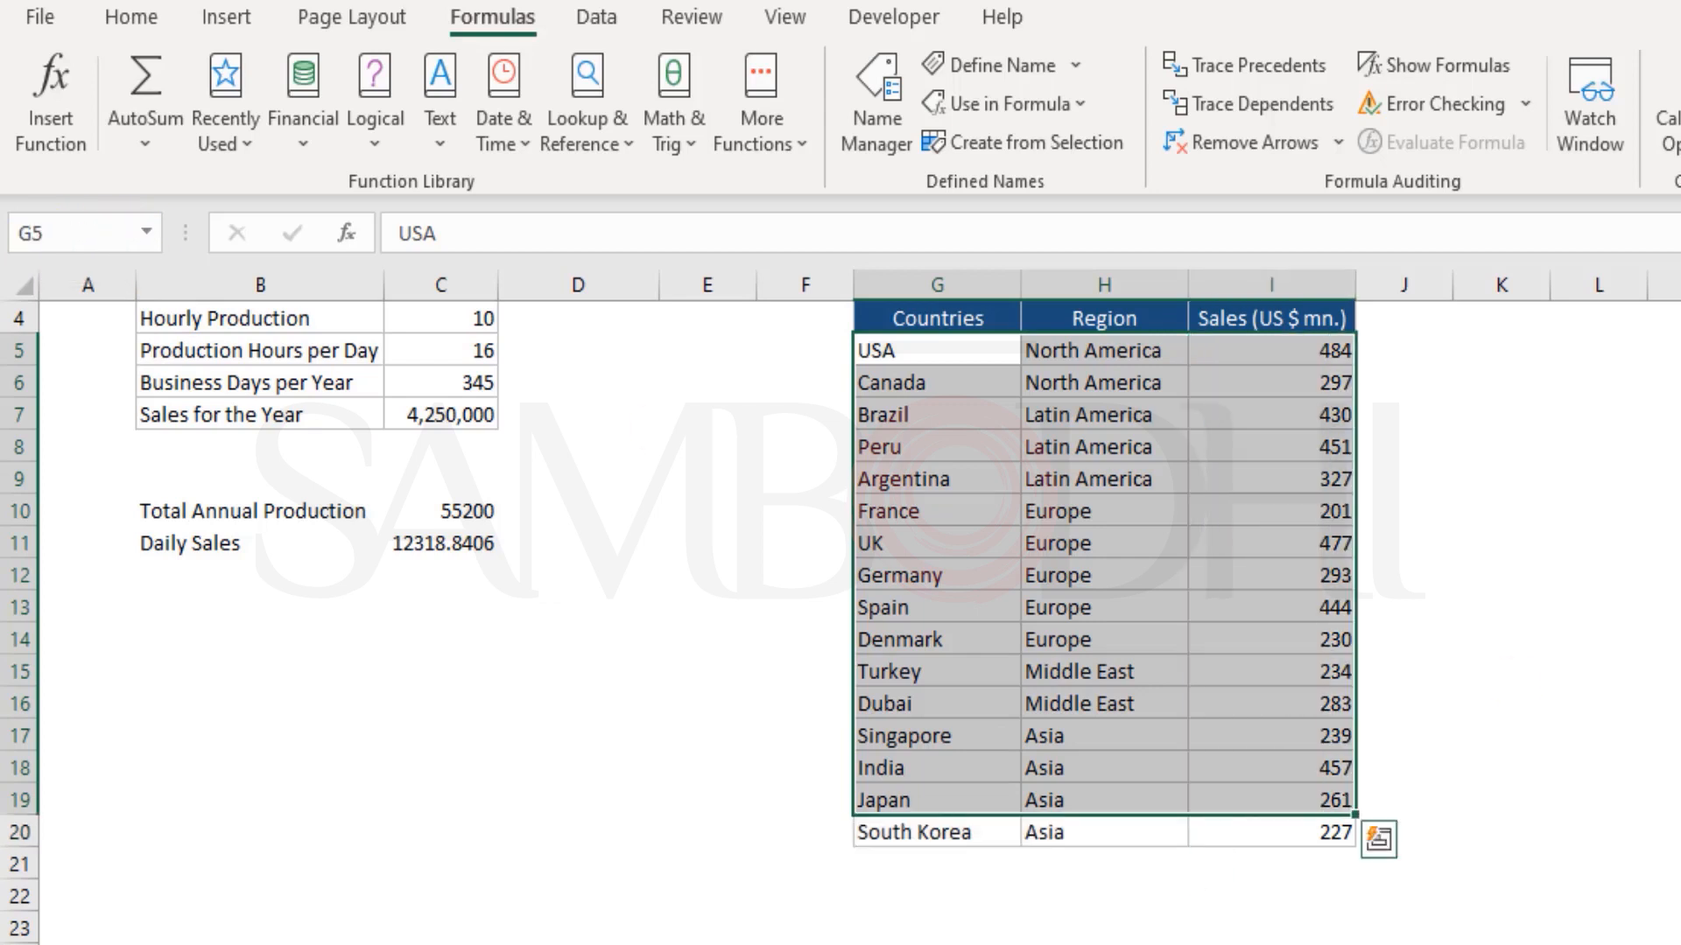
click(1086, 833)
ctrl+click(986, 833)
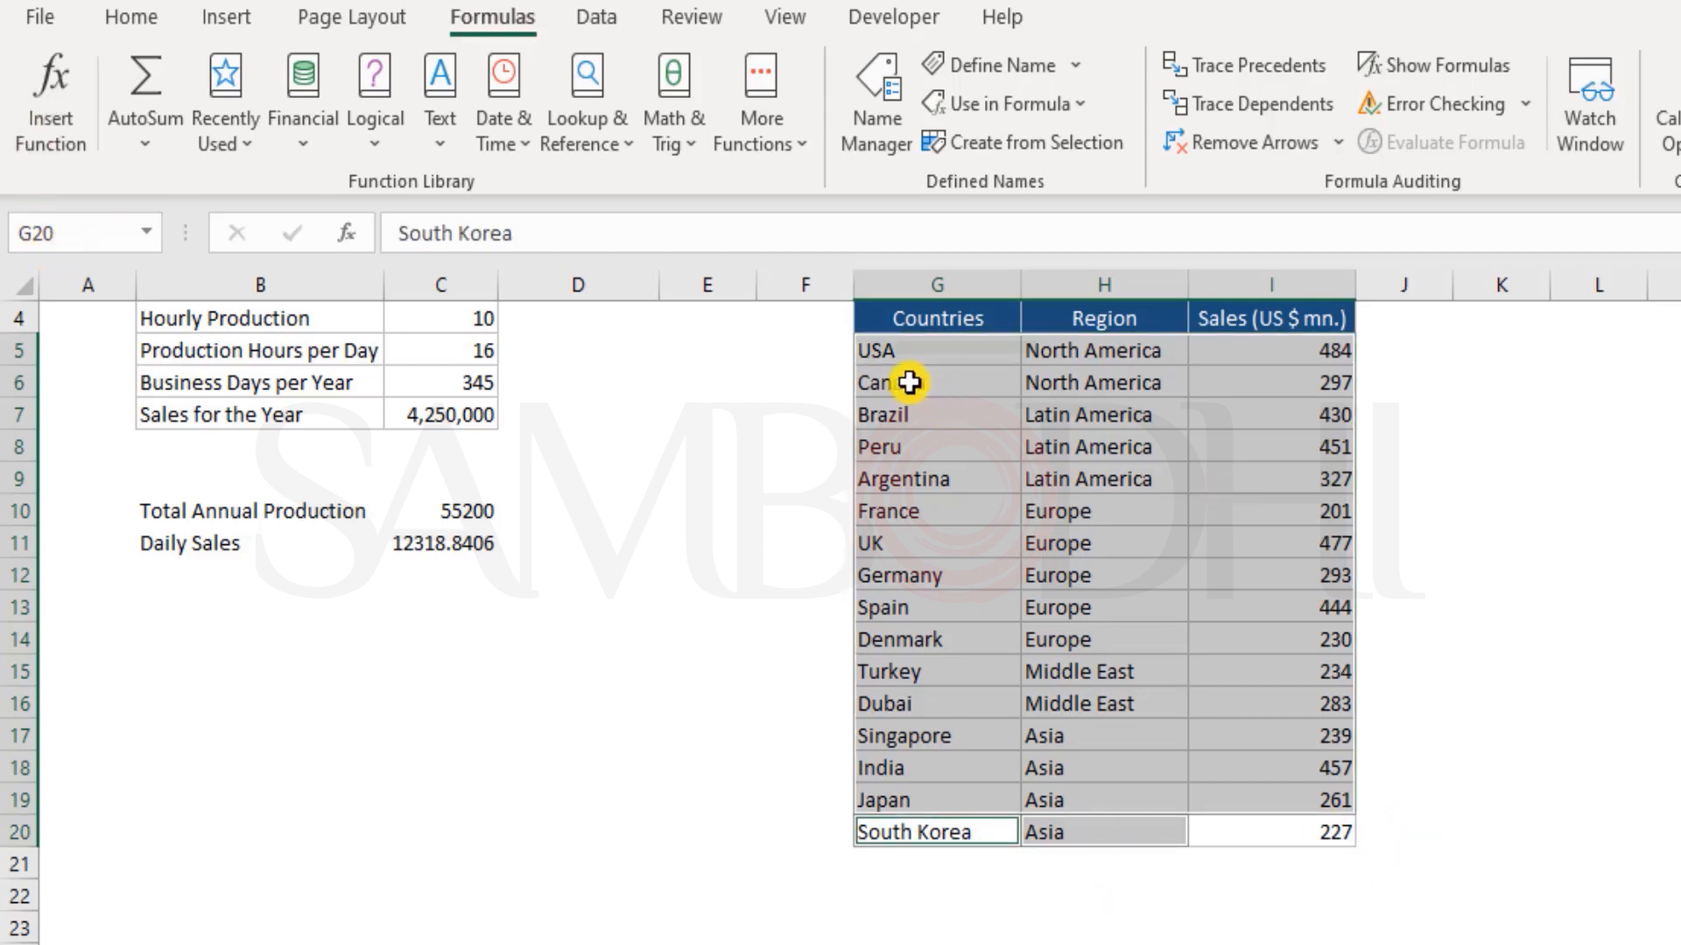
drag(946, 350, 1304, 842)
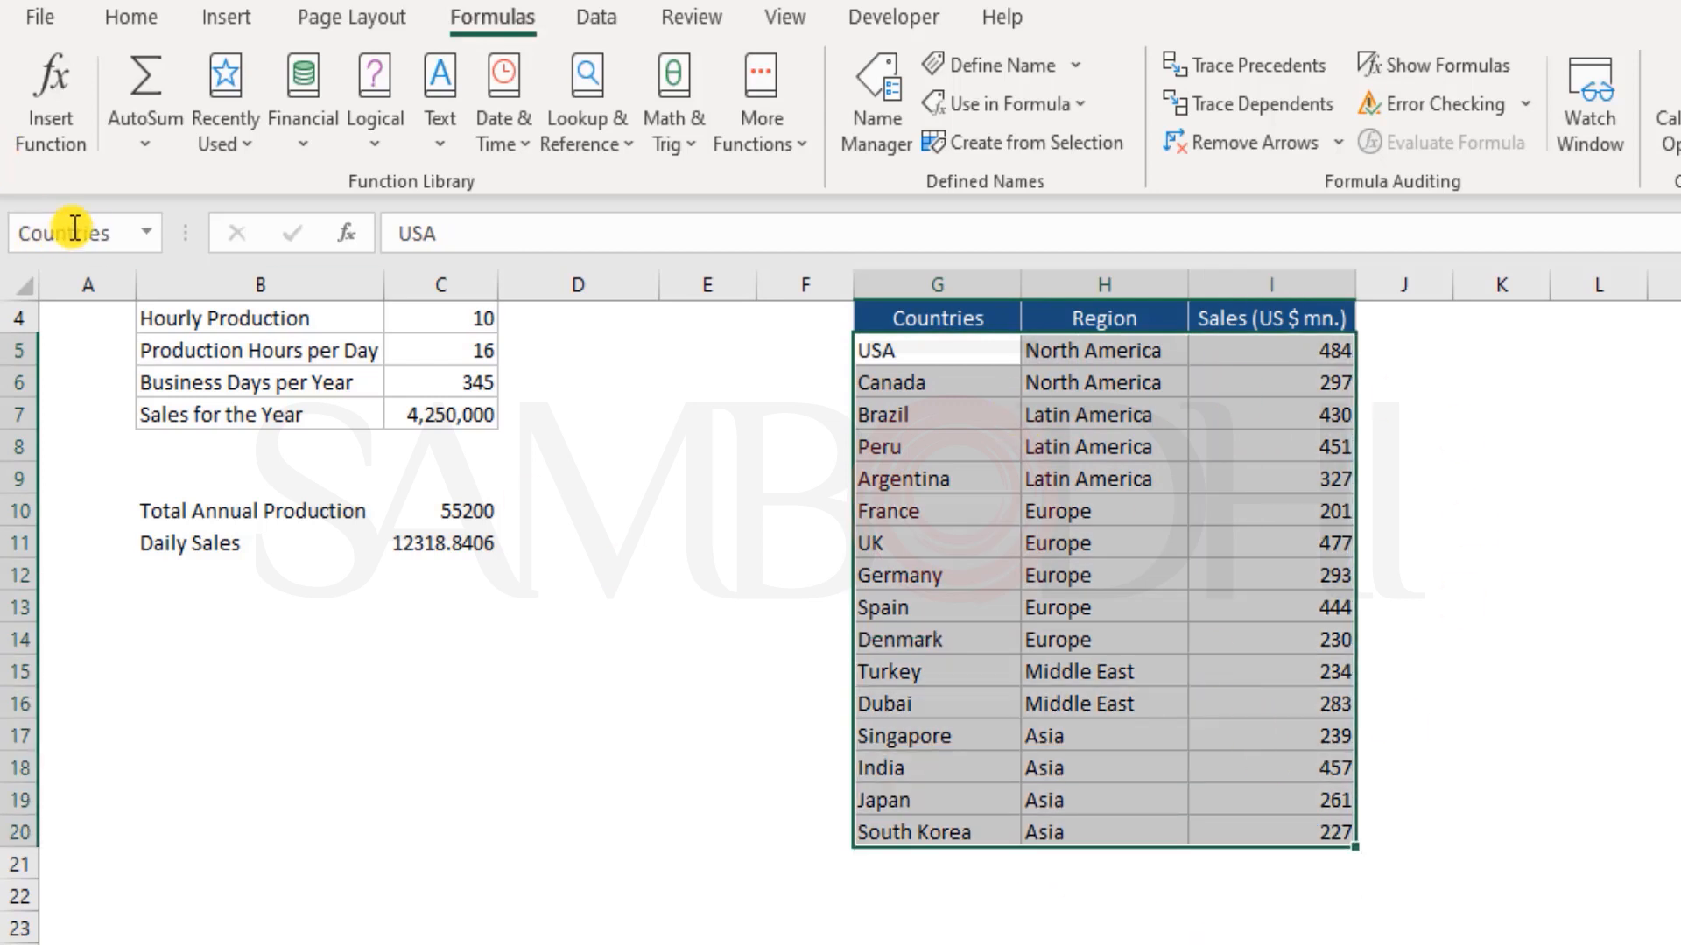
click(396, 660)
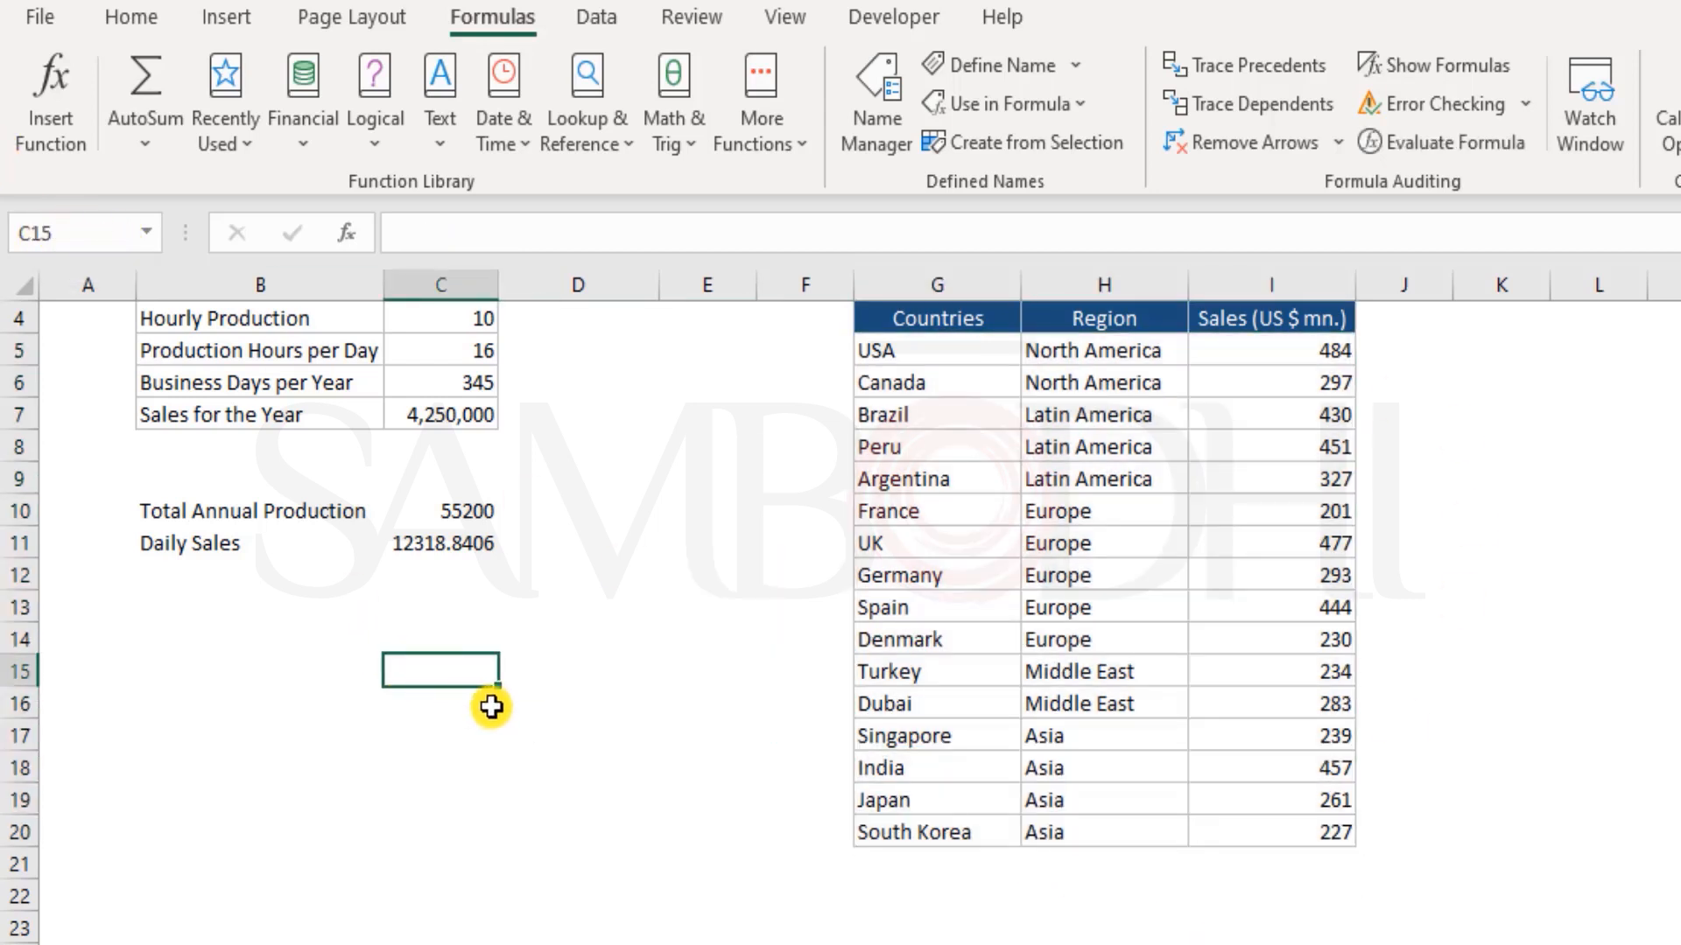
Enter the formula =Countries in Sheet2 cell H2
click(322, 943)
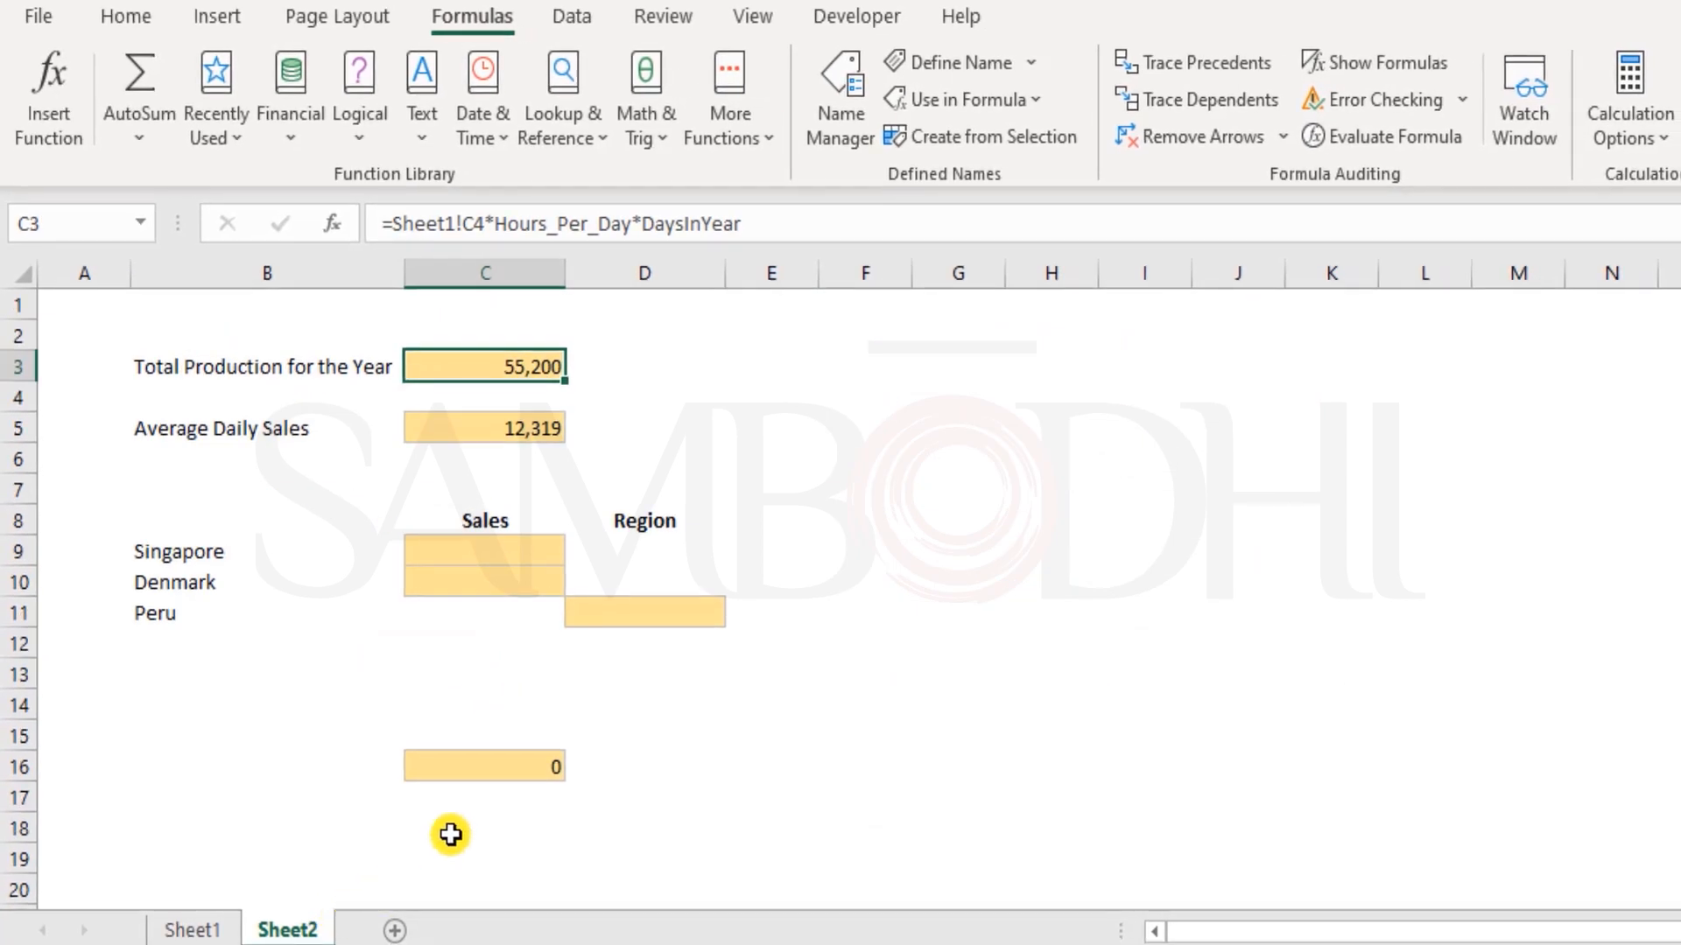
click(1066, 349)
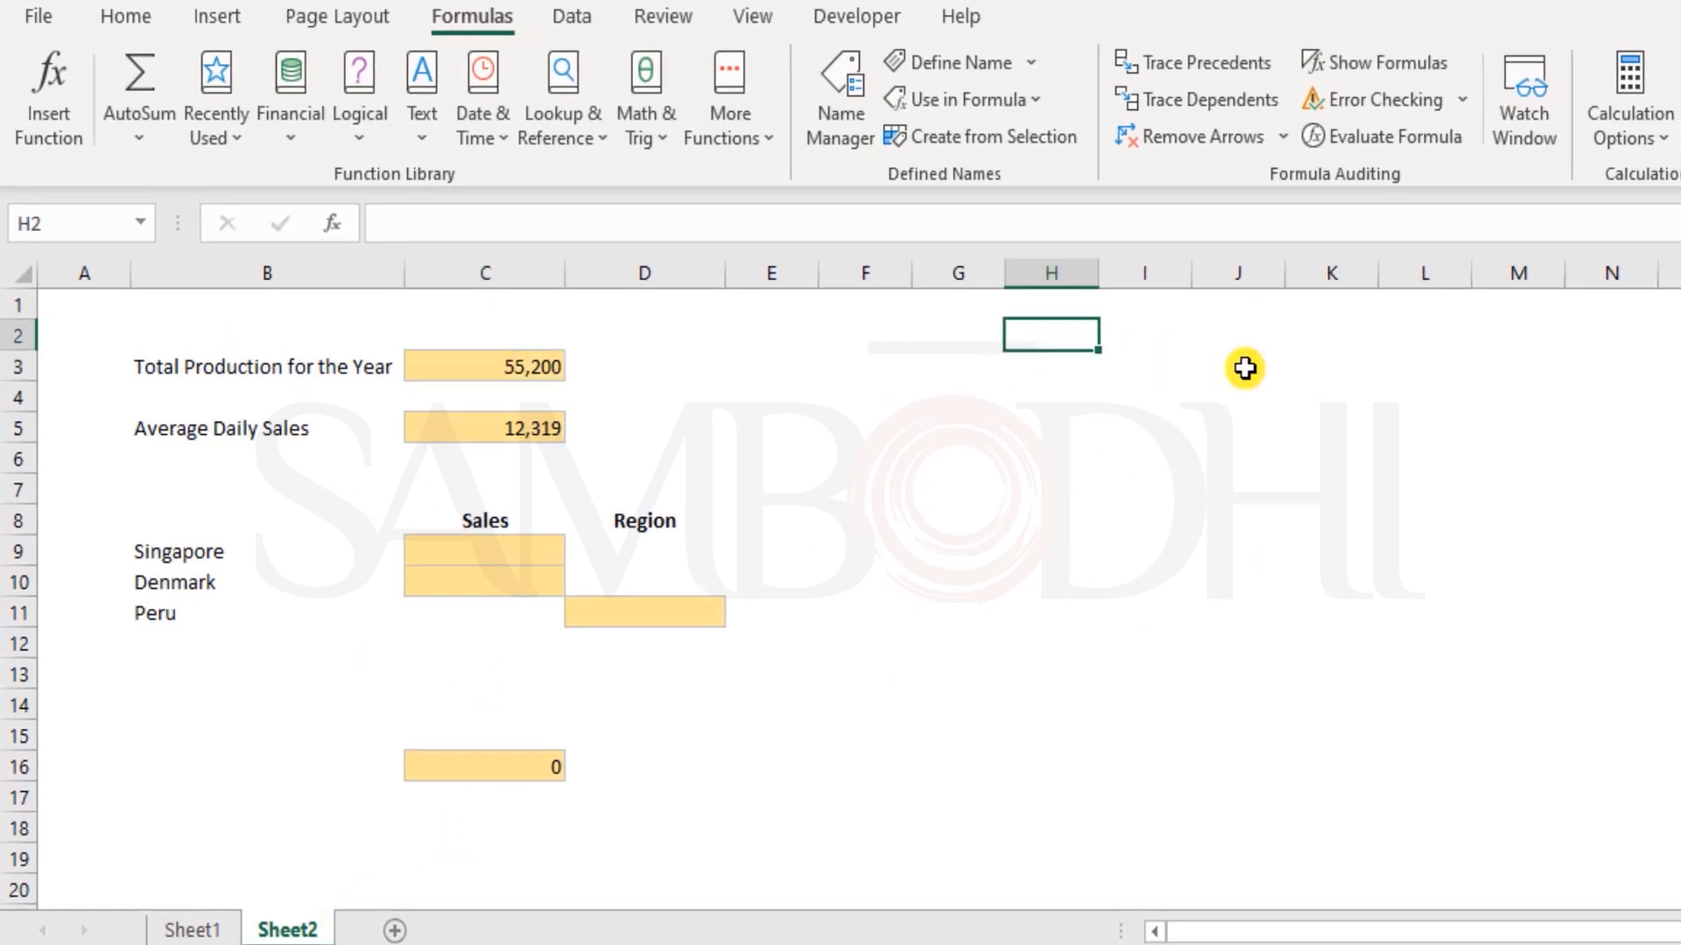
text(=count)
key(Down)
key(Down)
key(Down)
key(Down)
key(Down)
key(Tab)
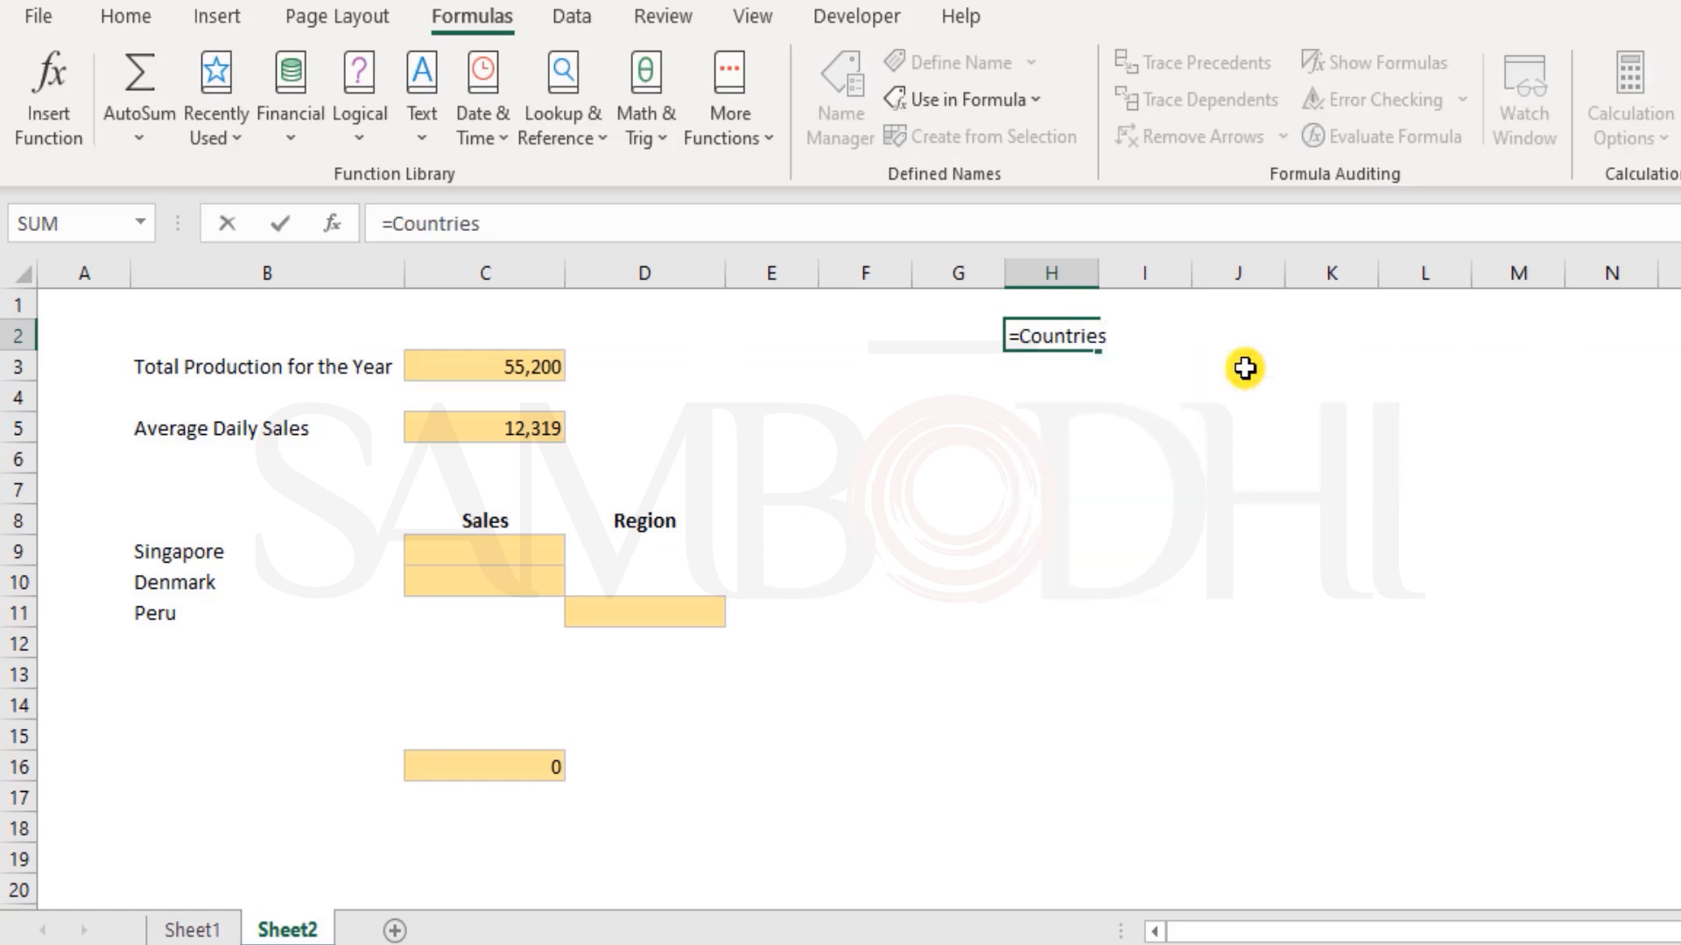
key(Return)
Compare the formula shown for cells H2 and I2 of the spilled Countries data
key(Up)
key(Right)
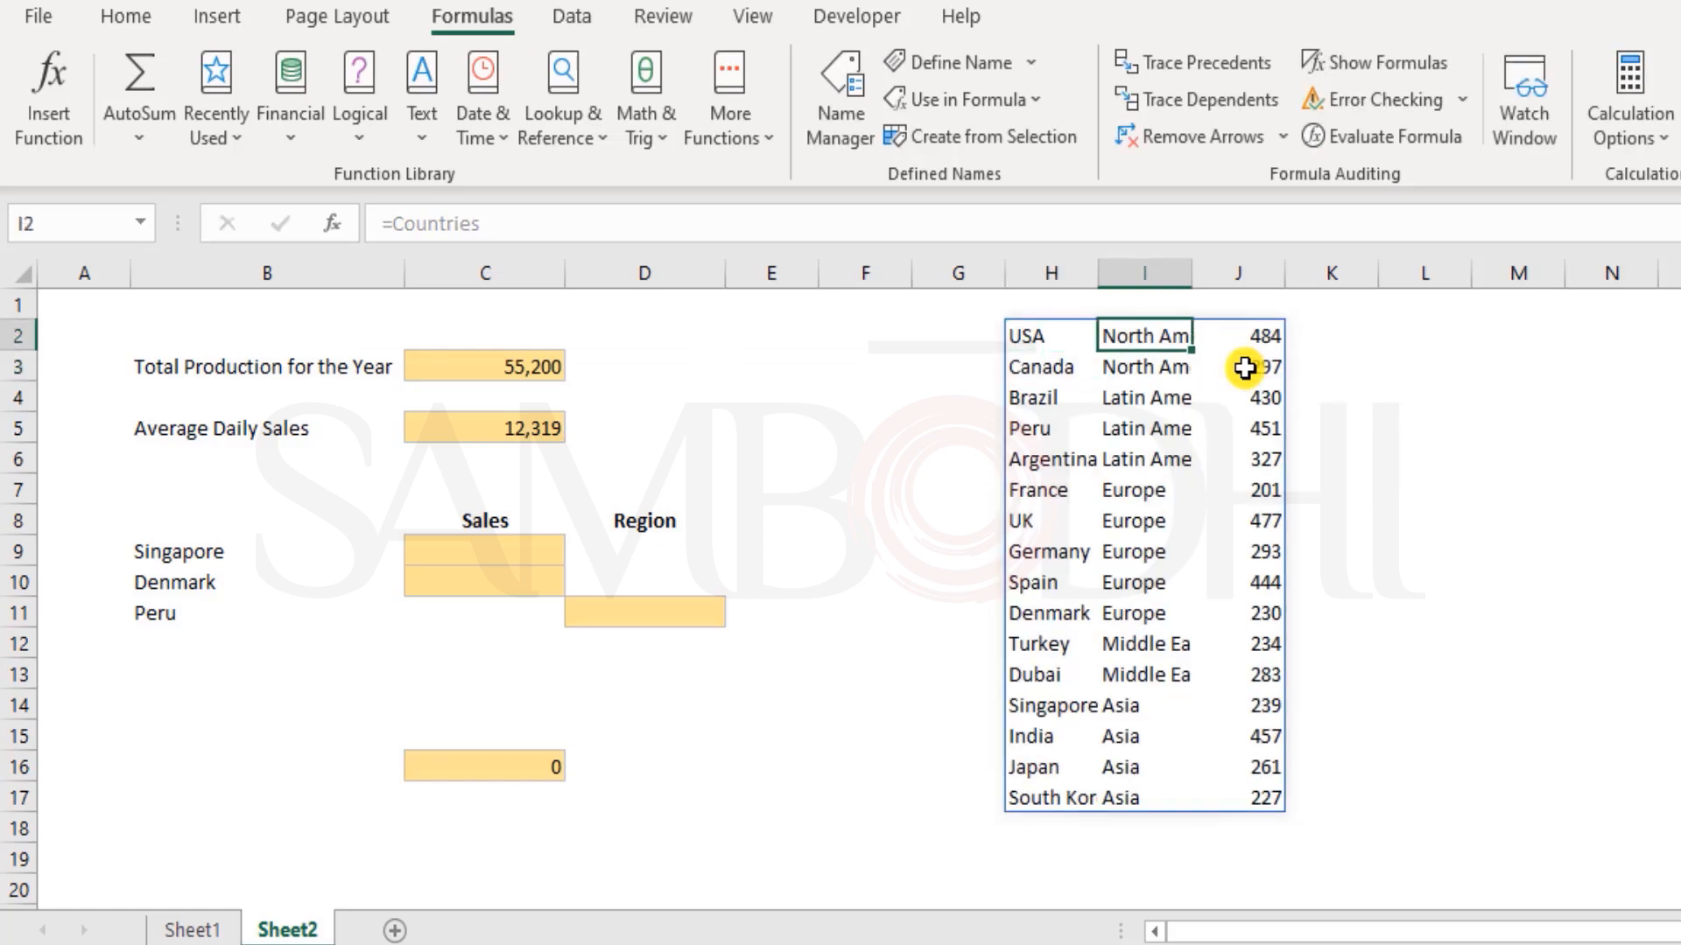
key(Left)
key(Right)
key(Left)
key(Right)
key(Left)
Select the whole spilled Countries range starting at H2 in Sheet2 and clear it
key(shift+Right)
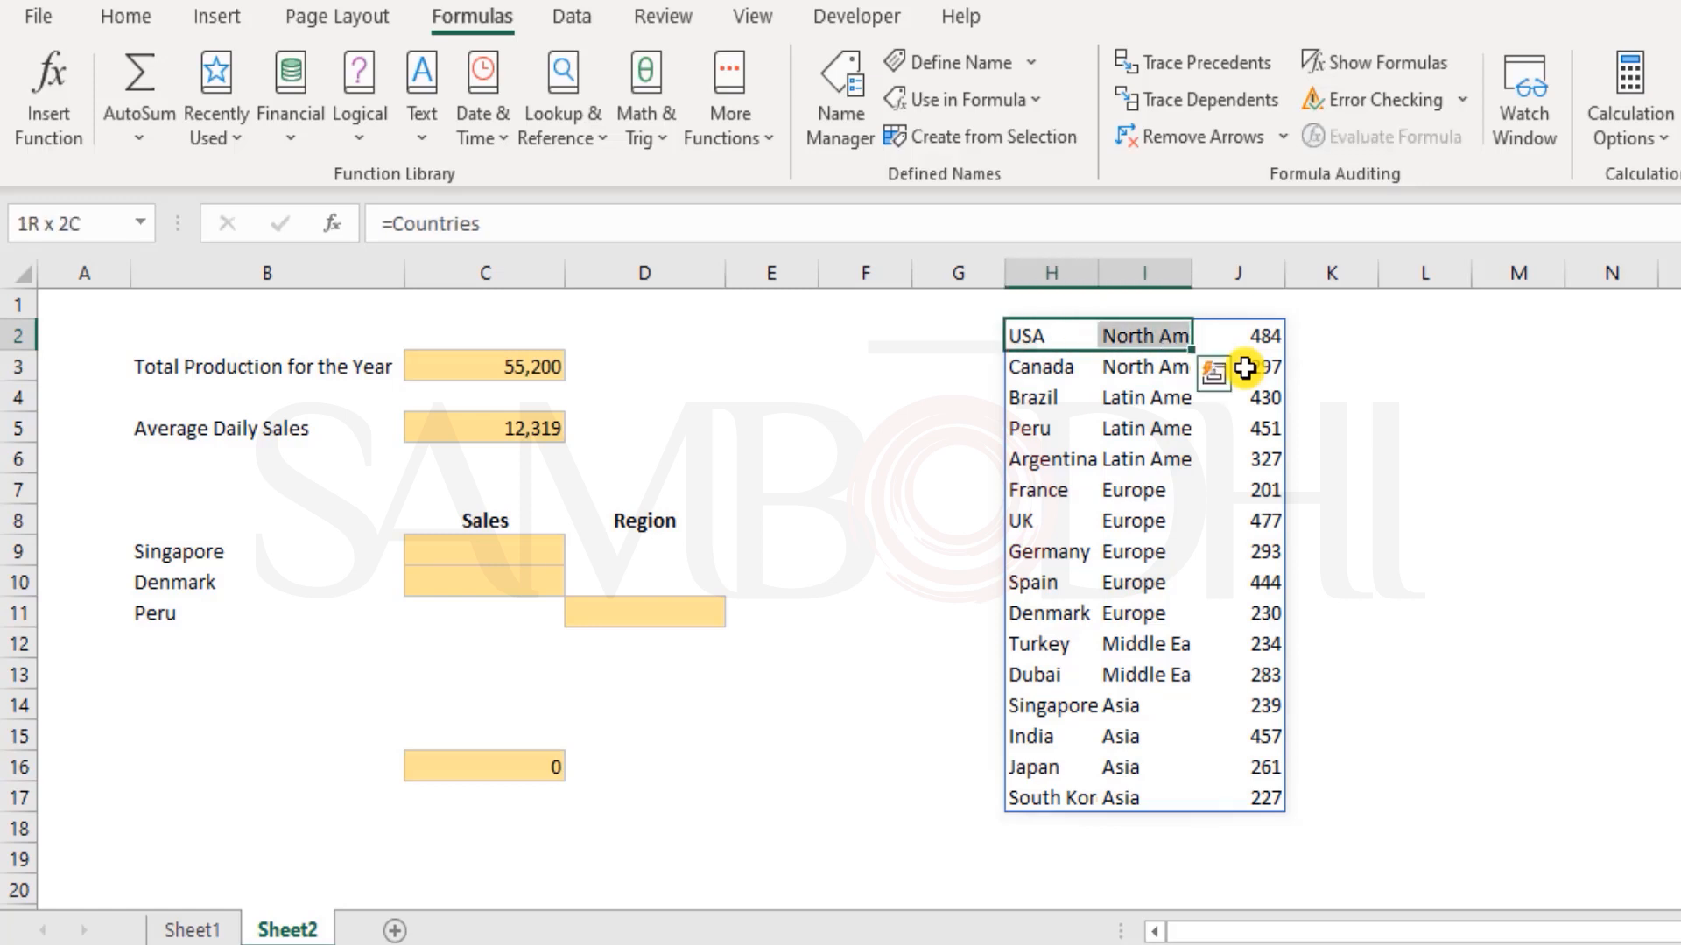
key(shift+Down)
key(shift+Down)
key(shift+Down)
key(shift+Down)
key(ctrl+shift+Down)
key(shift+Right)
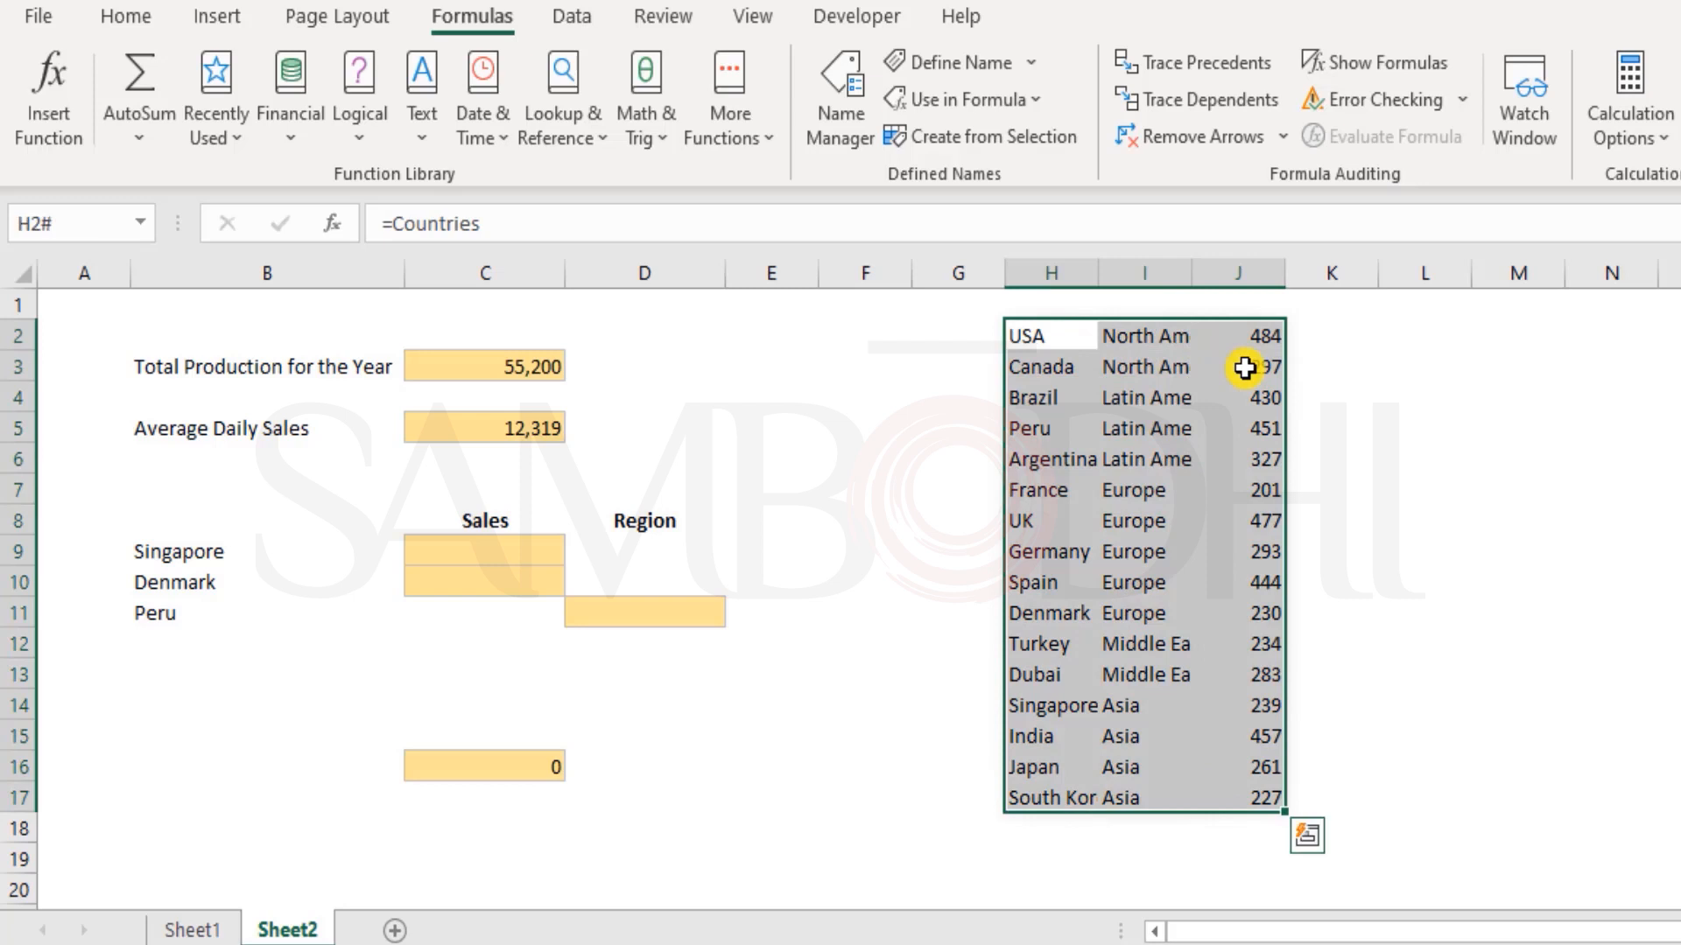
key(Delete)
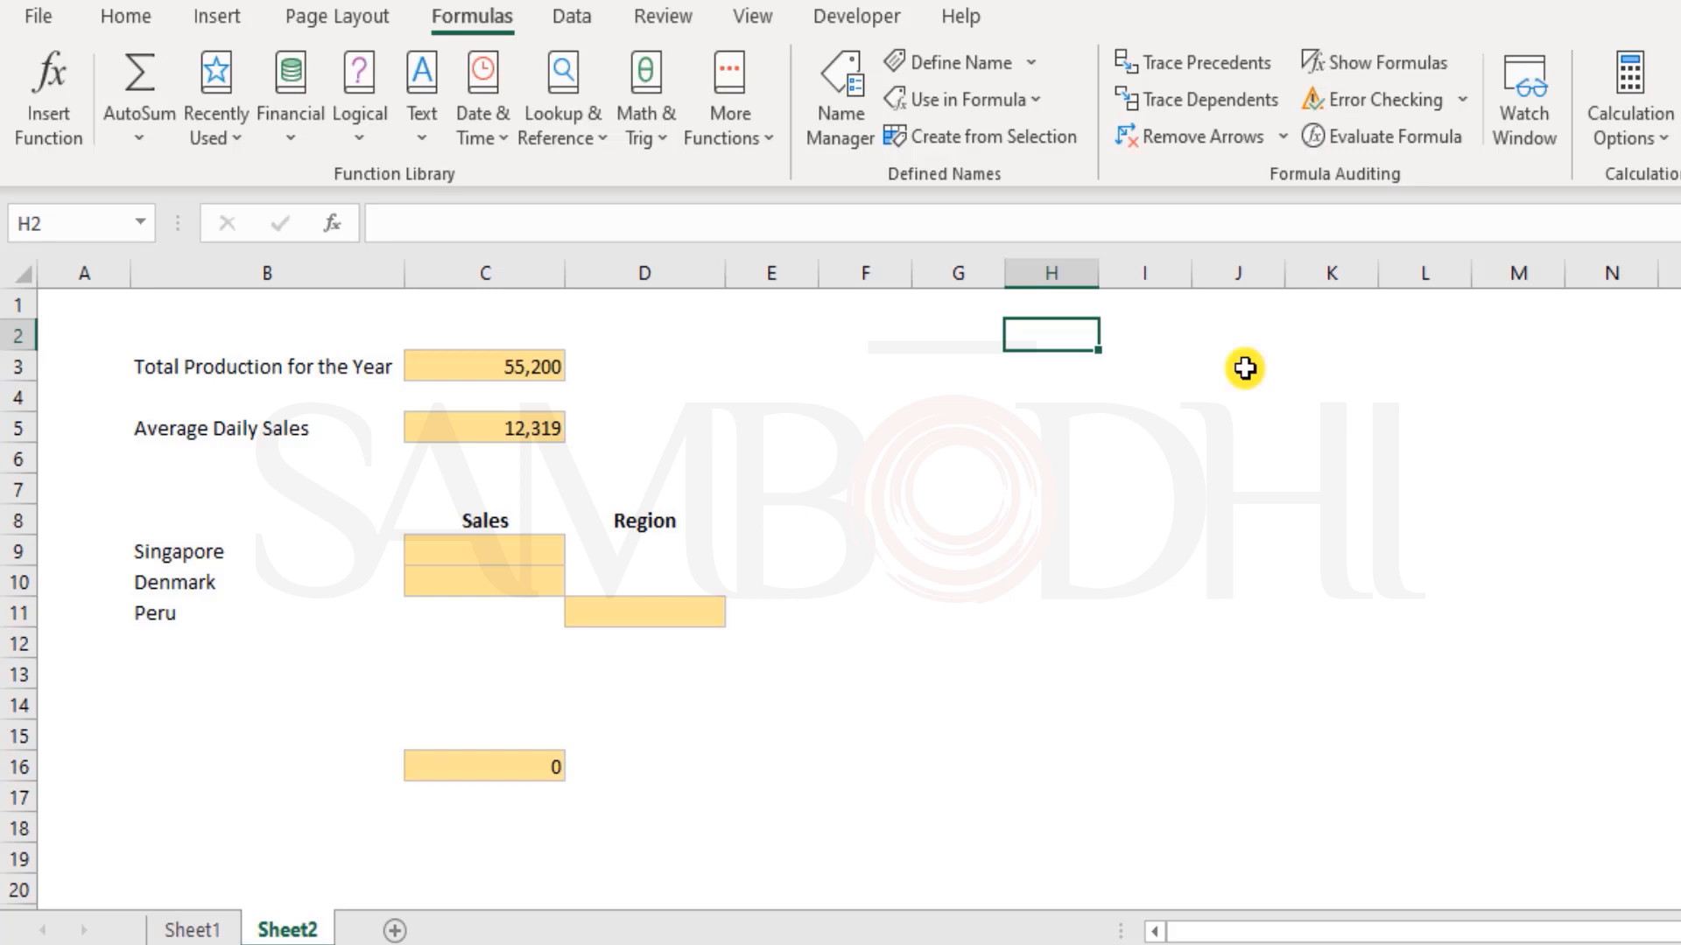
Select the empty Sales cell C9 for Singapore in Sheet2
key(Down)
key(Down)
key(Down)
key(Down)
key(Down)
key(Down)
key(Down)
key(ctrl+Left)
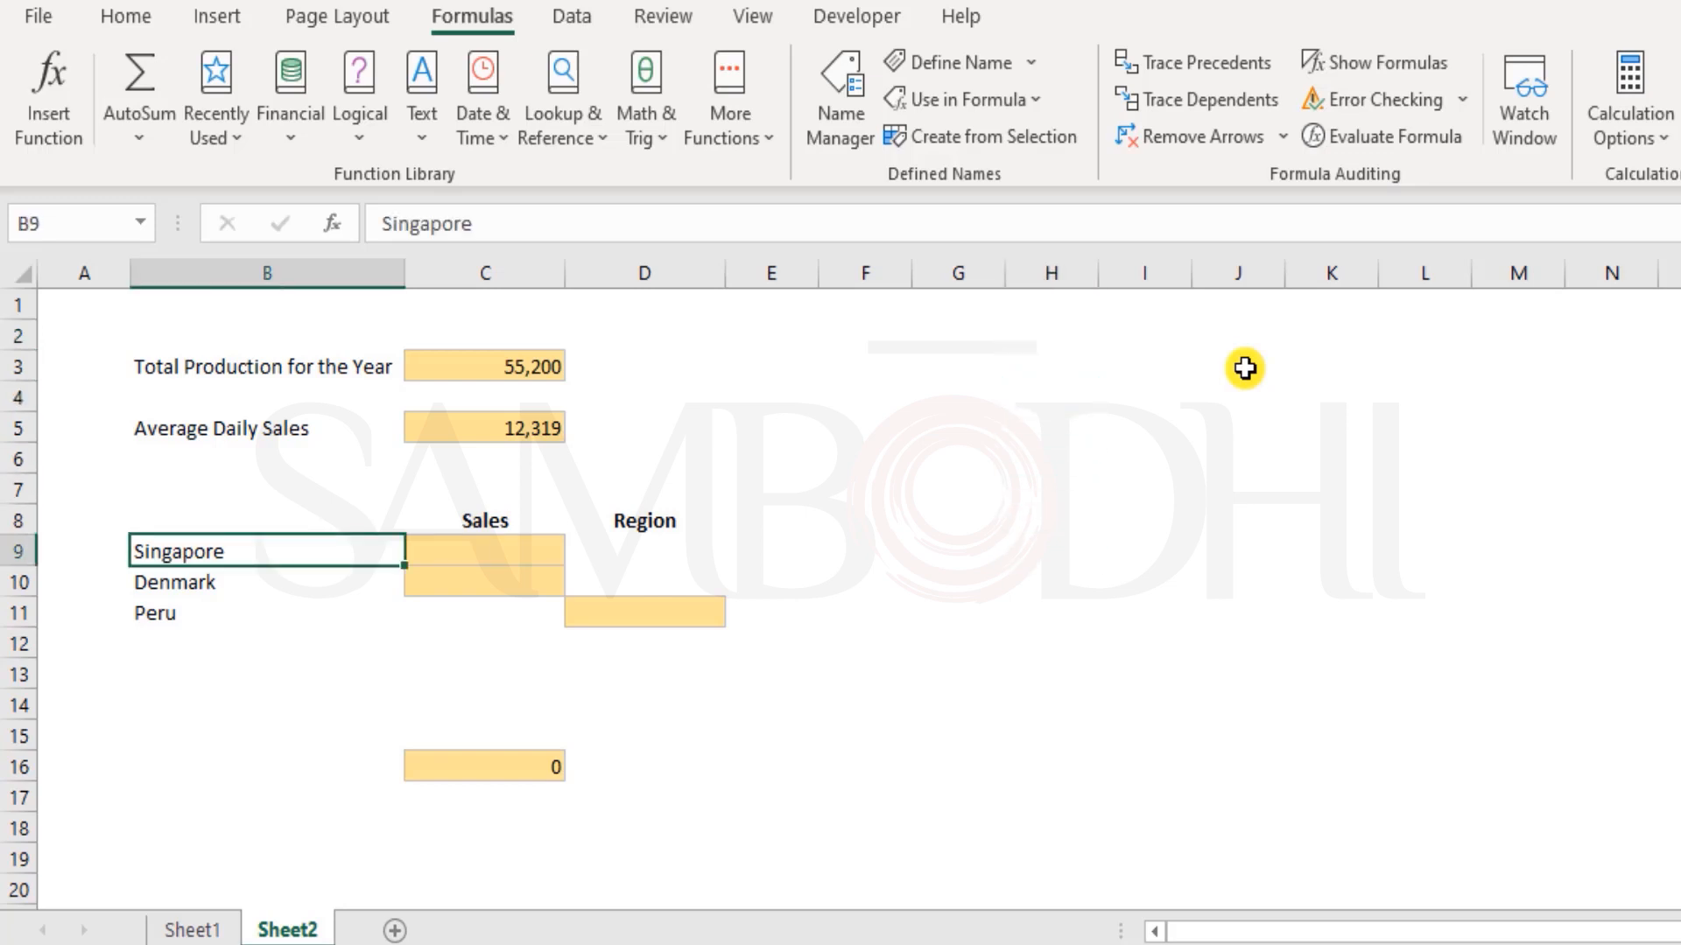
key(Right)
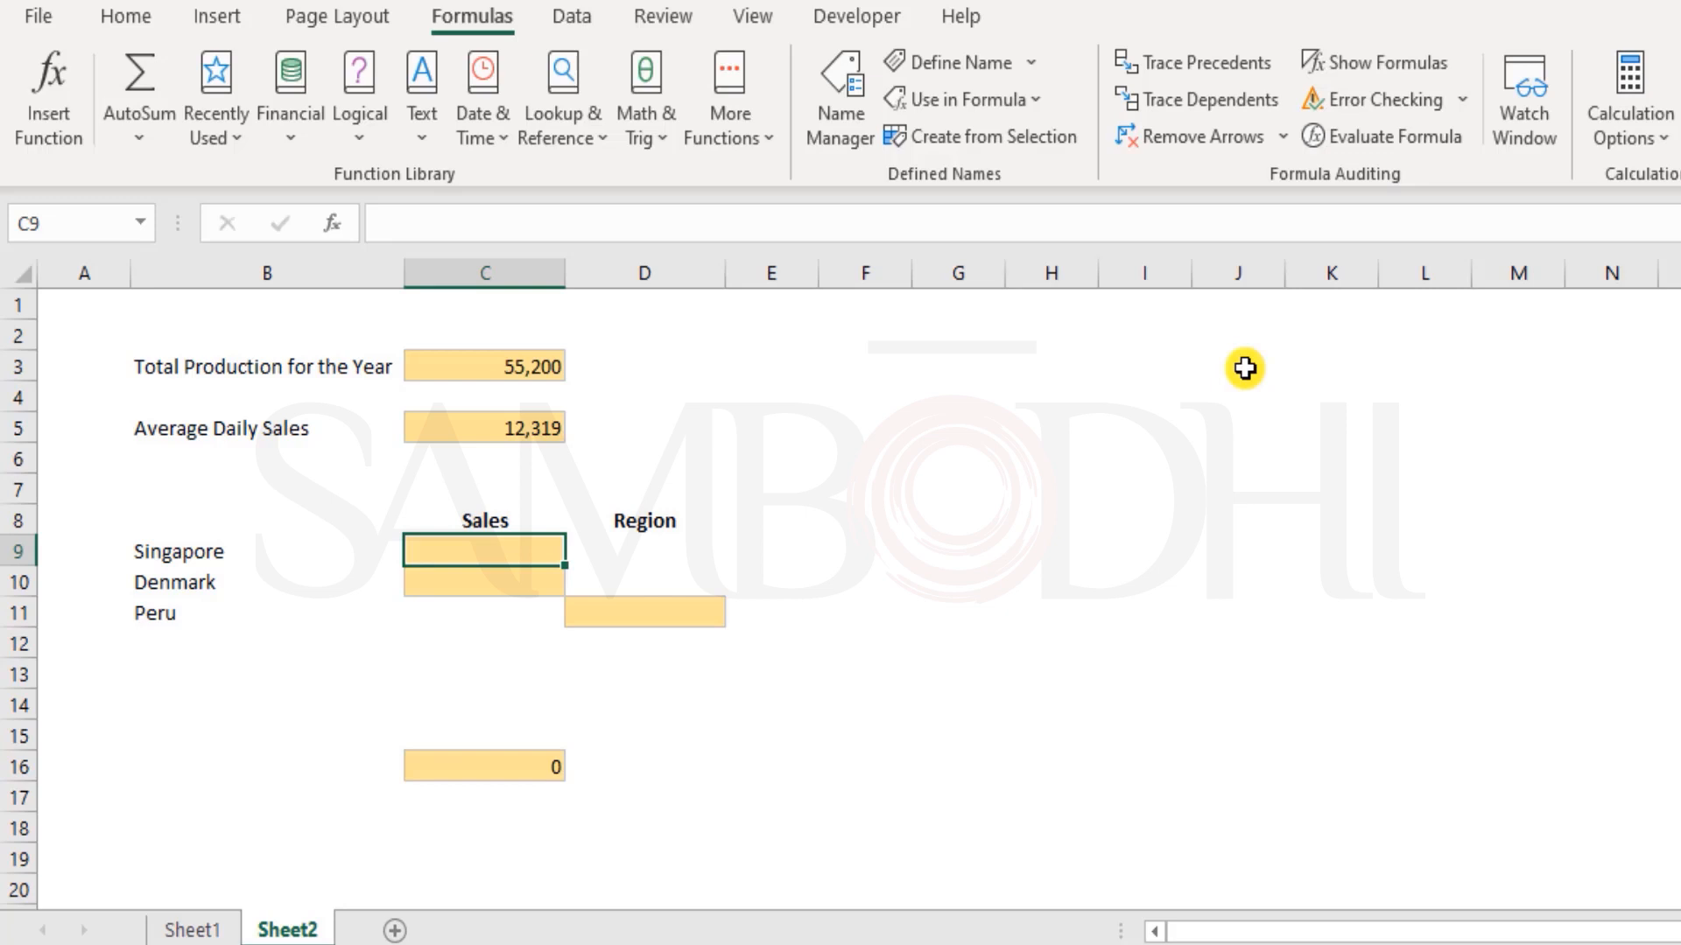
Review the country data range G5:I20 in Sheet1 and the name it carries
key(ctrl+Page_Up)
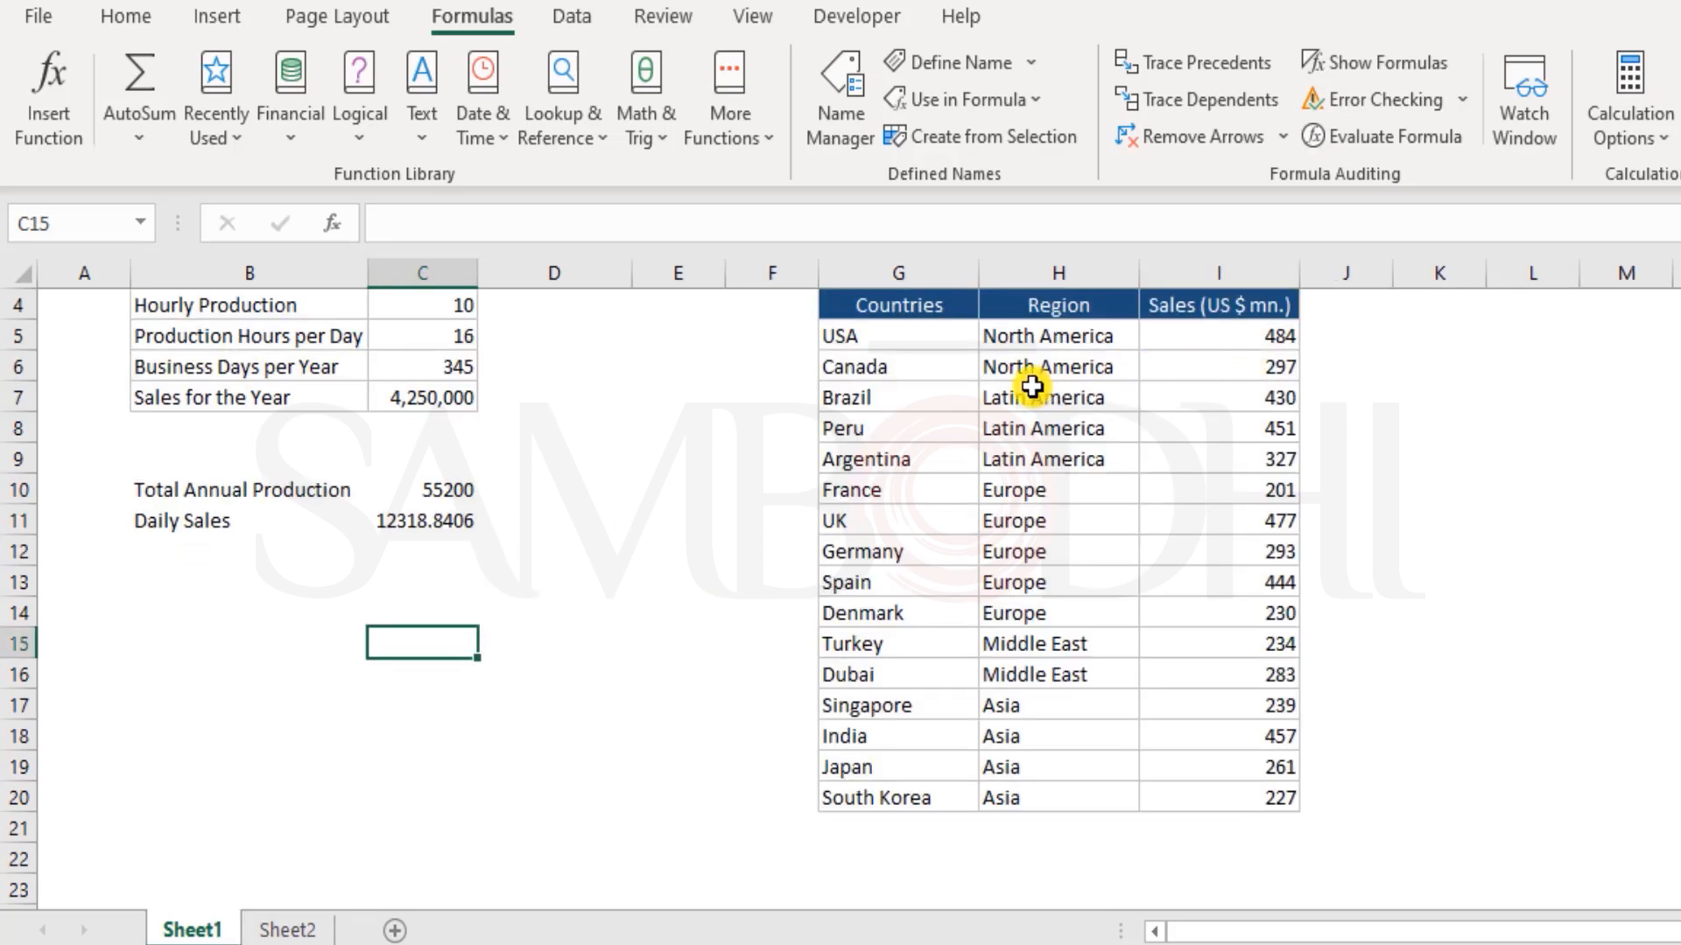
drag(875, 338, 1219, 762)
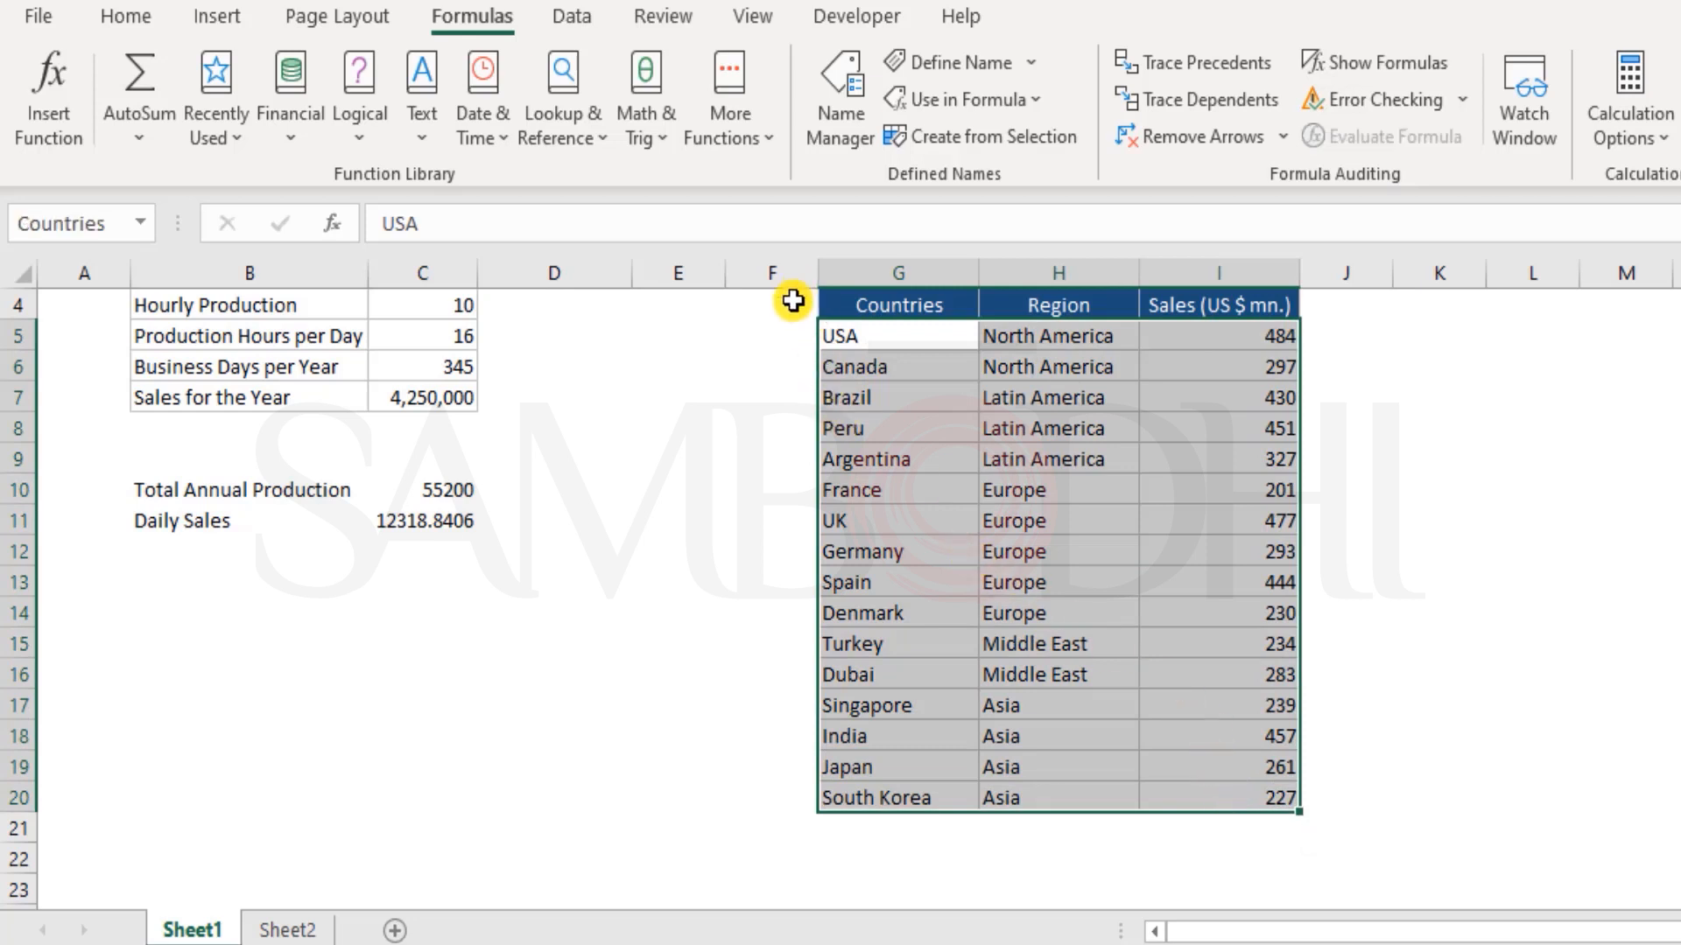
click(792, 306)
scroll(963, 481, up, 1)
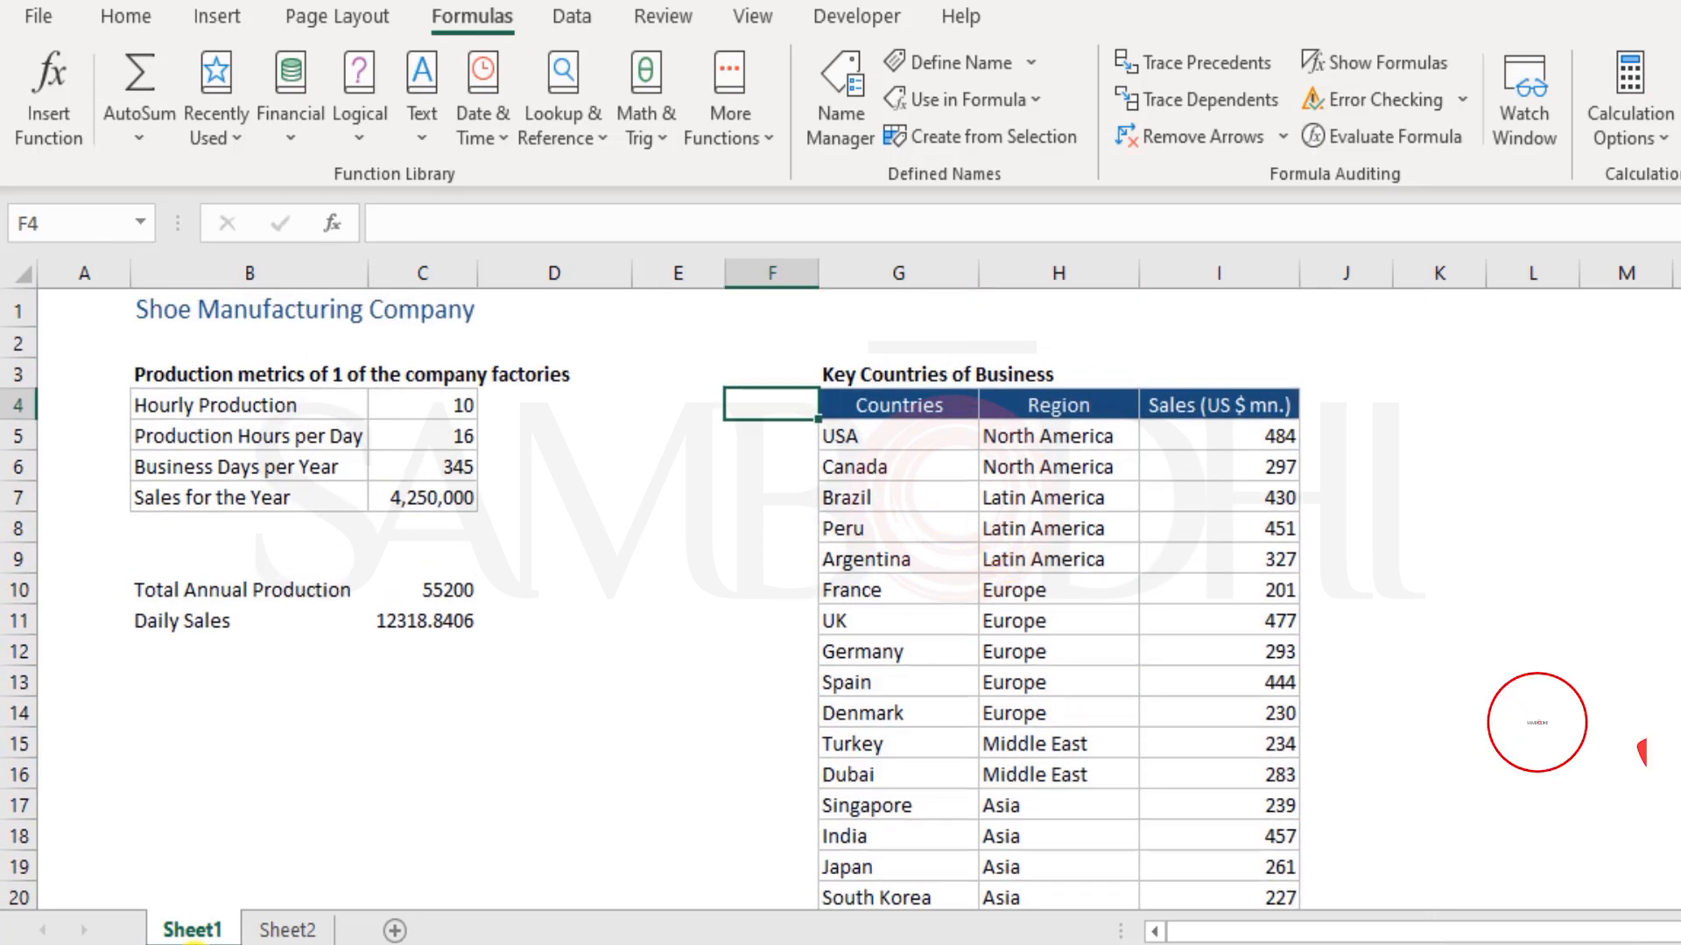
Start a VLOOKUP formula in Sheet2 cell C9 with B9 (Singapore) as the lookup value
click(302, 927)
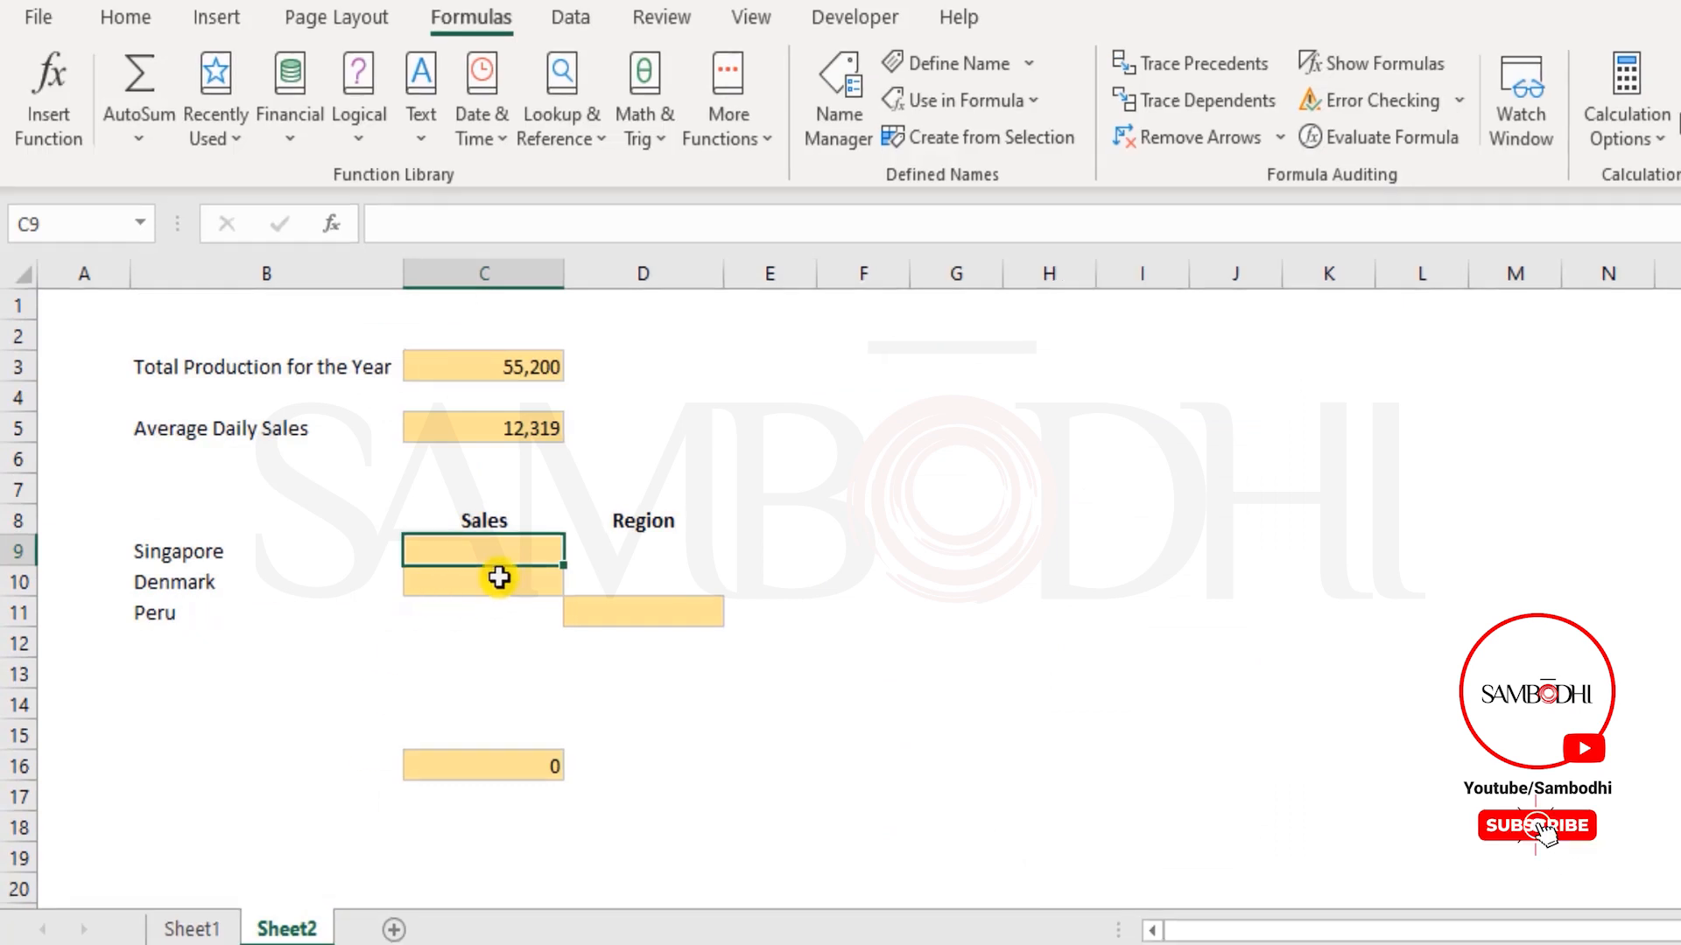
text(=vl)
key(Tab)
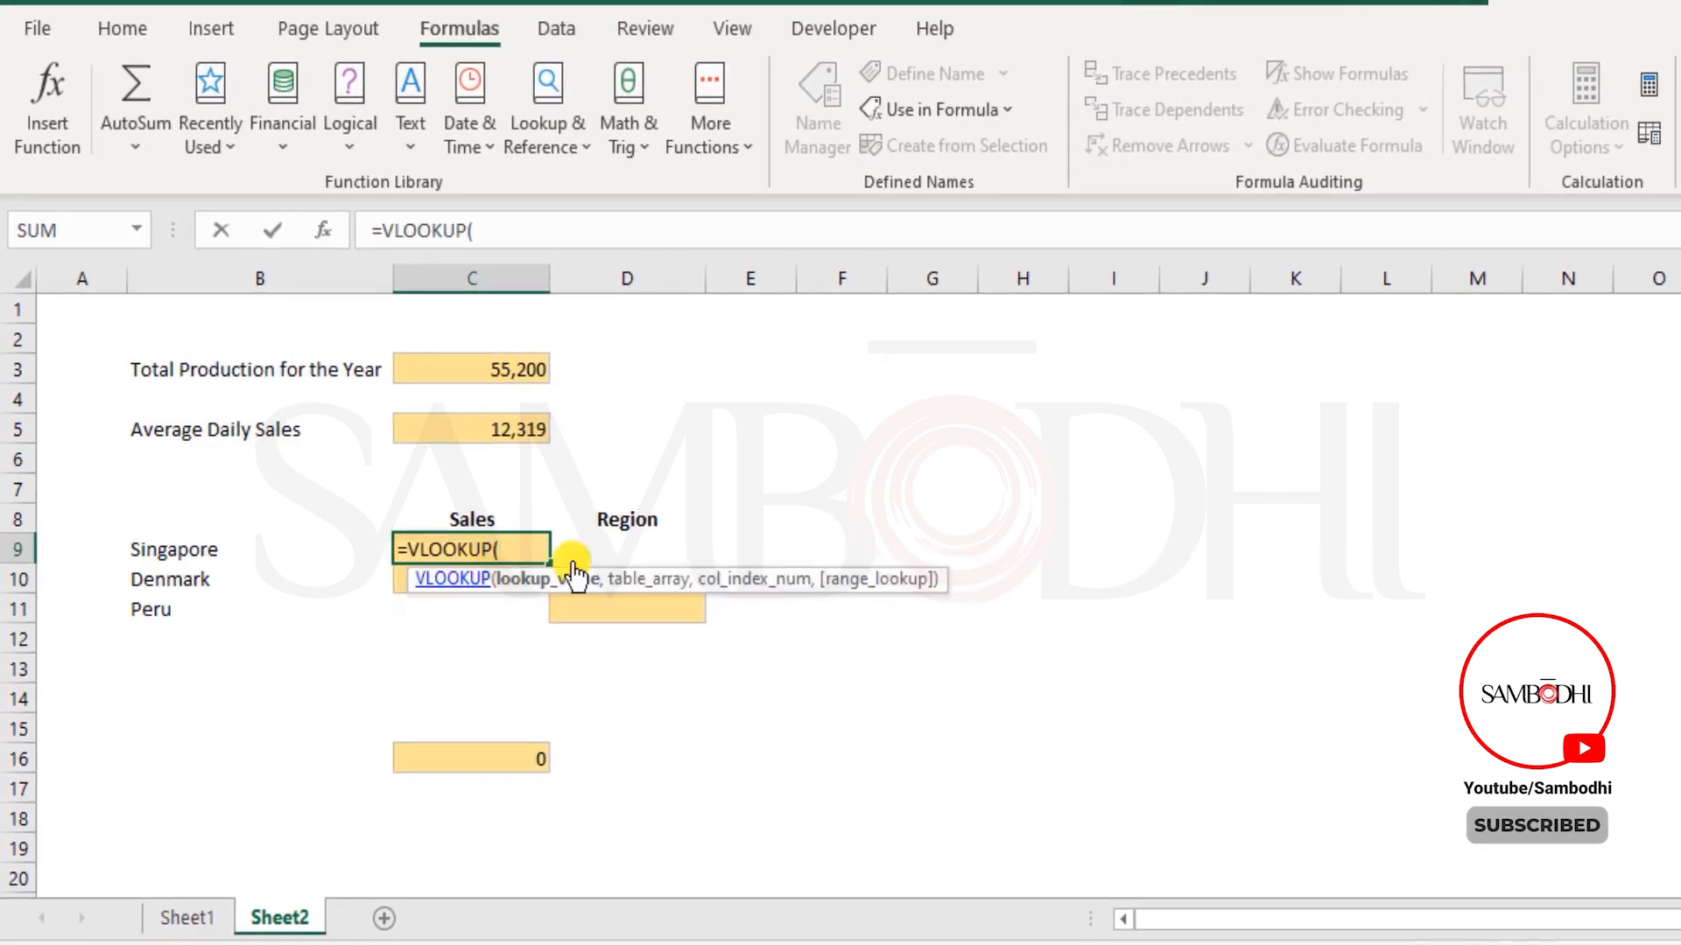
click(231, 555)
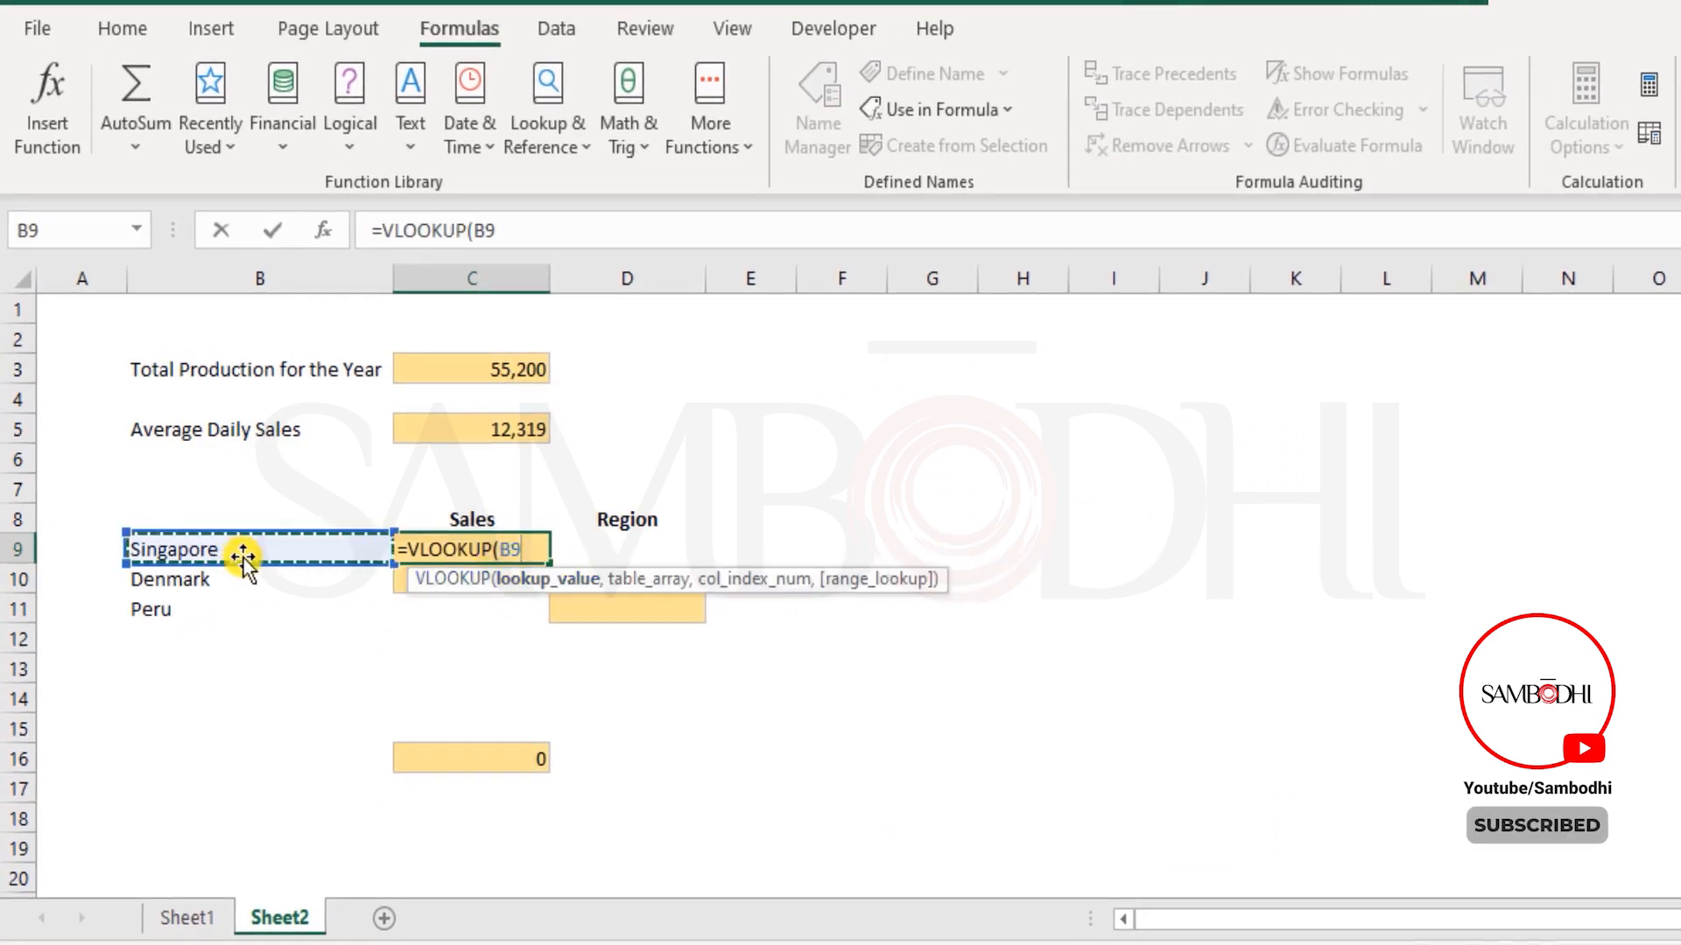
text(,)
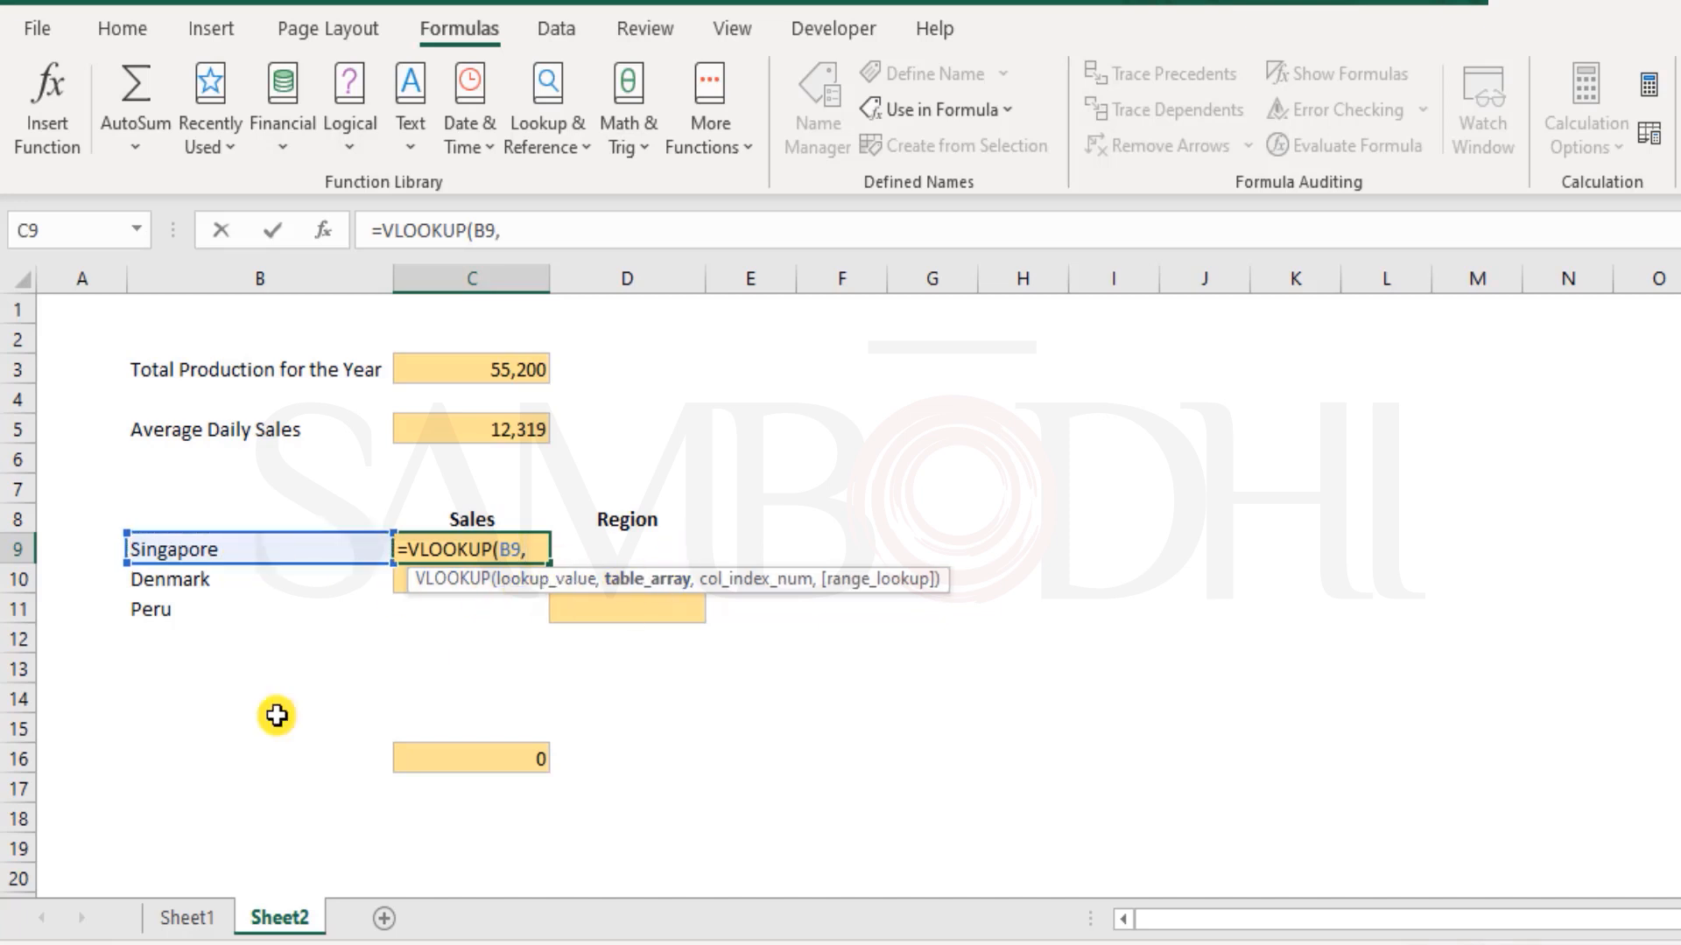
Supply the named range Countries as the VLOOKUP table array by selecting Sheet1 range G5:I20
click(229, 921)
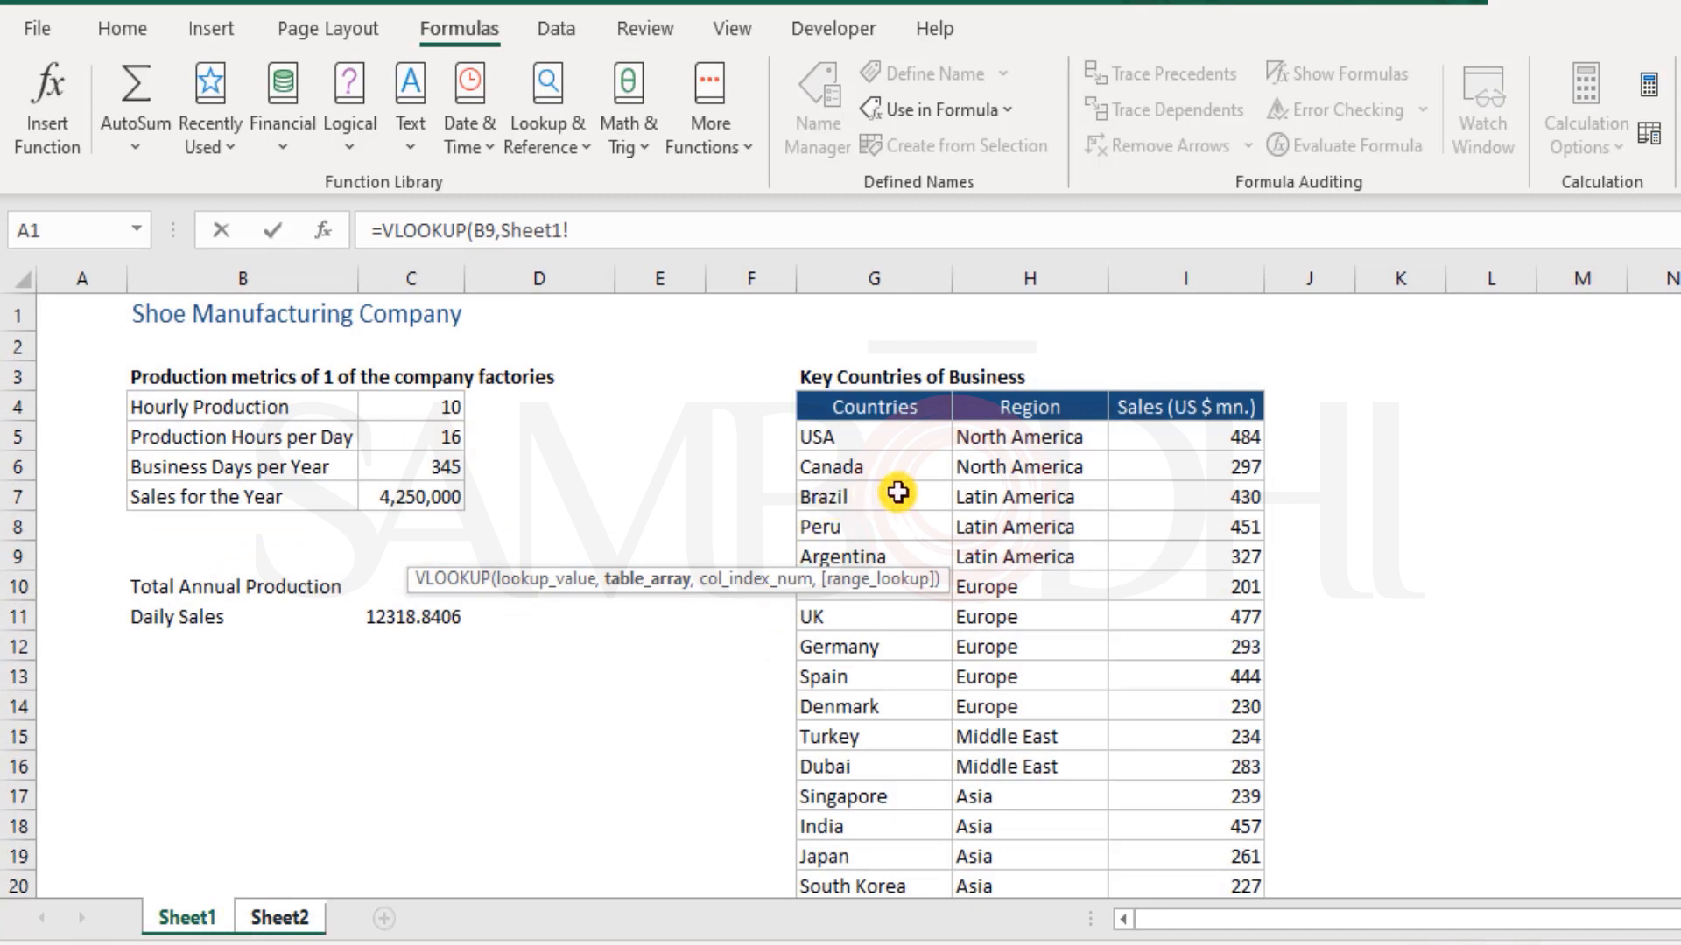
scroll(898, 482, down, 1)
drag(883, 333, 1182, 789)
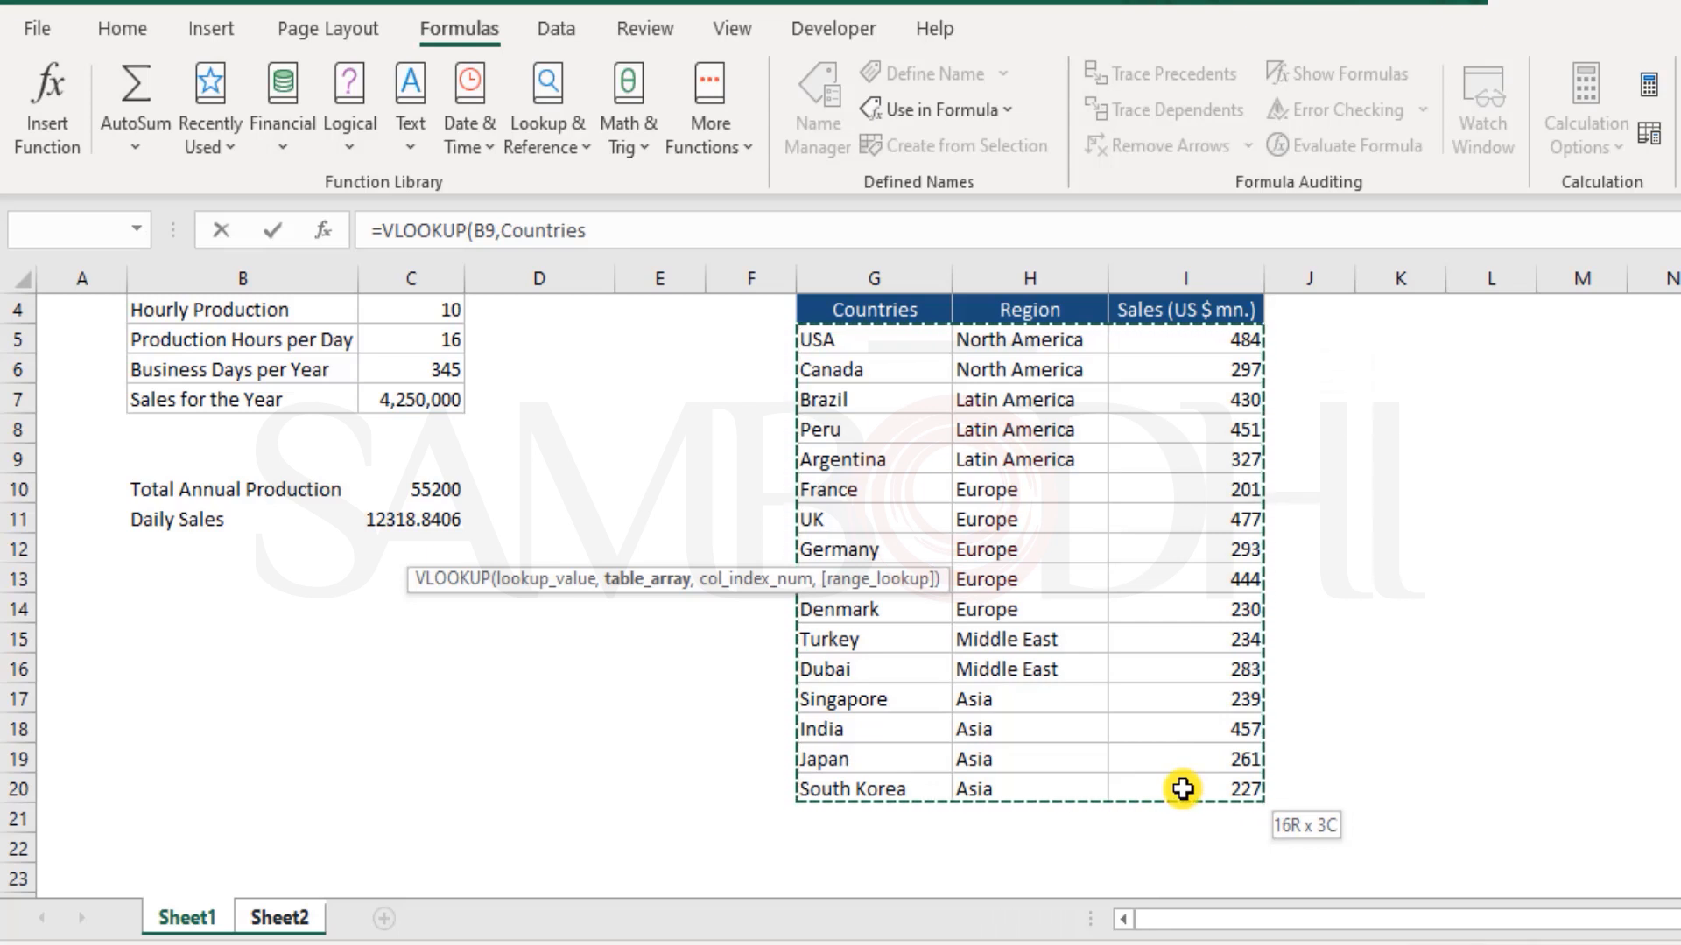
drag(1183, 789, 1188, 764)
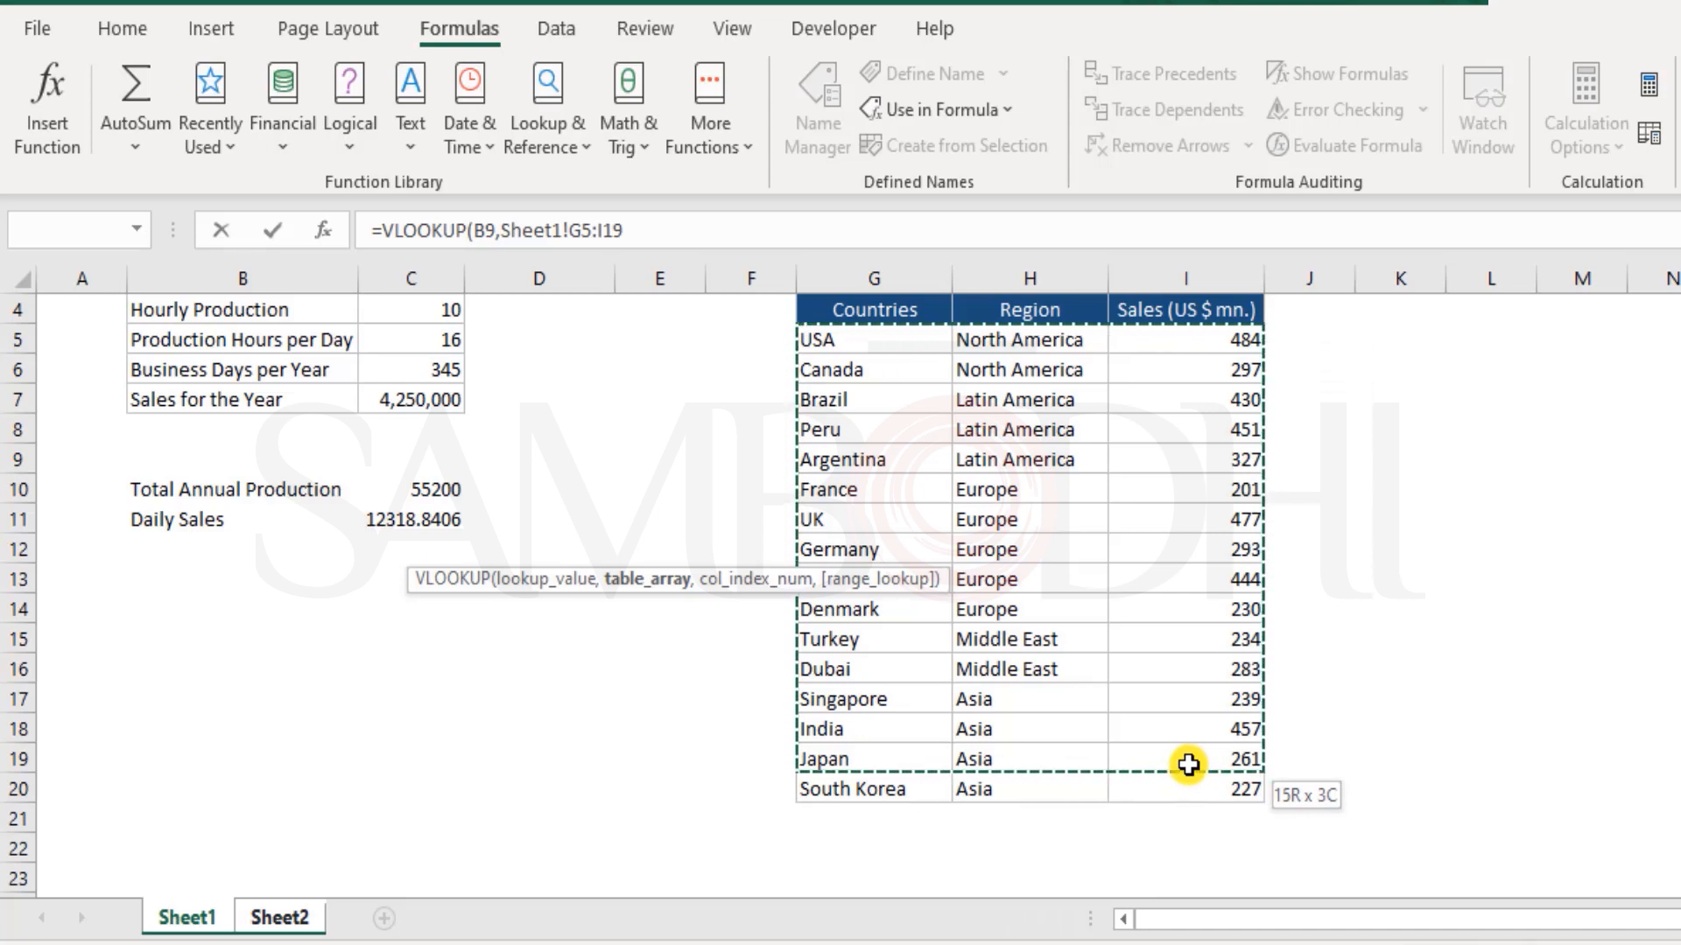
drag(1188, 764, 1199, 787)
click(613, 235)
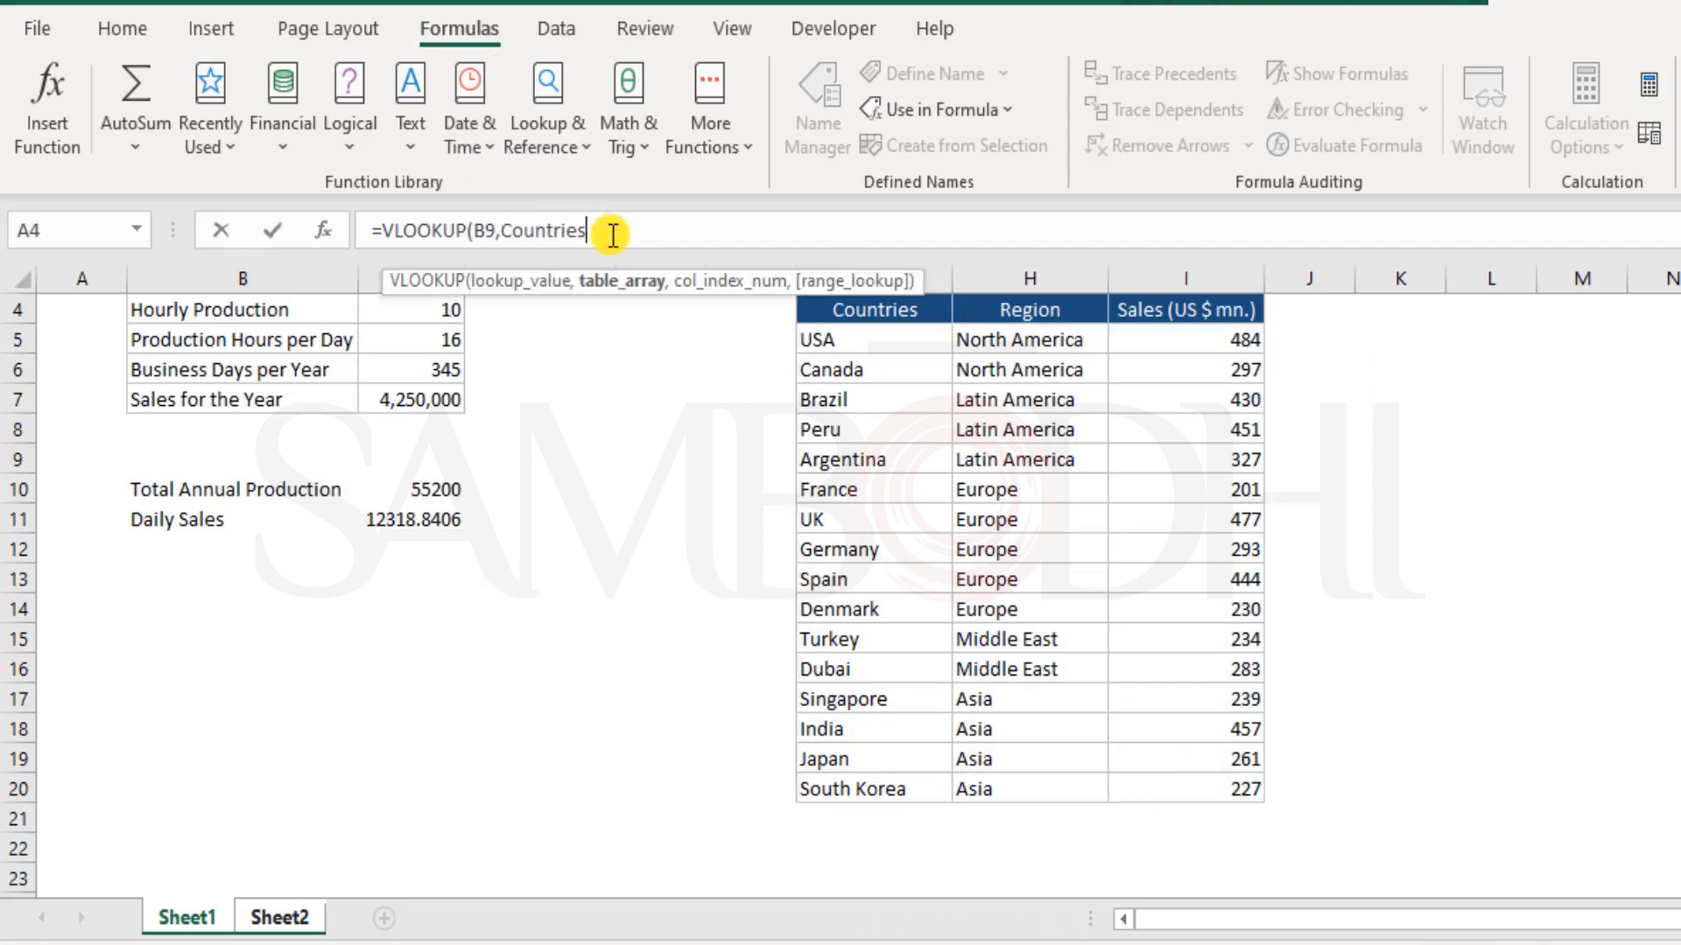
Complete the Singapore VLOOKUP in C9 with column index 3 and FALSE for an exact match, and enter the formula
text(,)
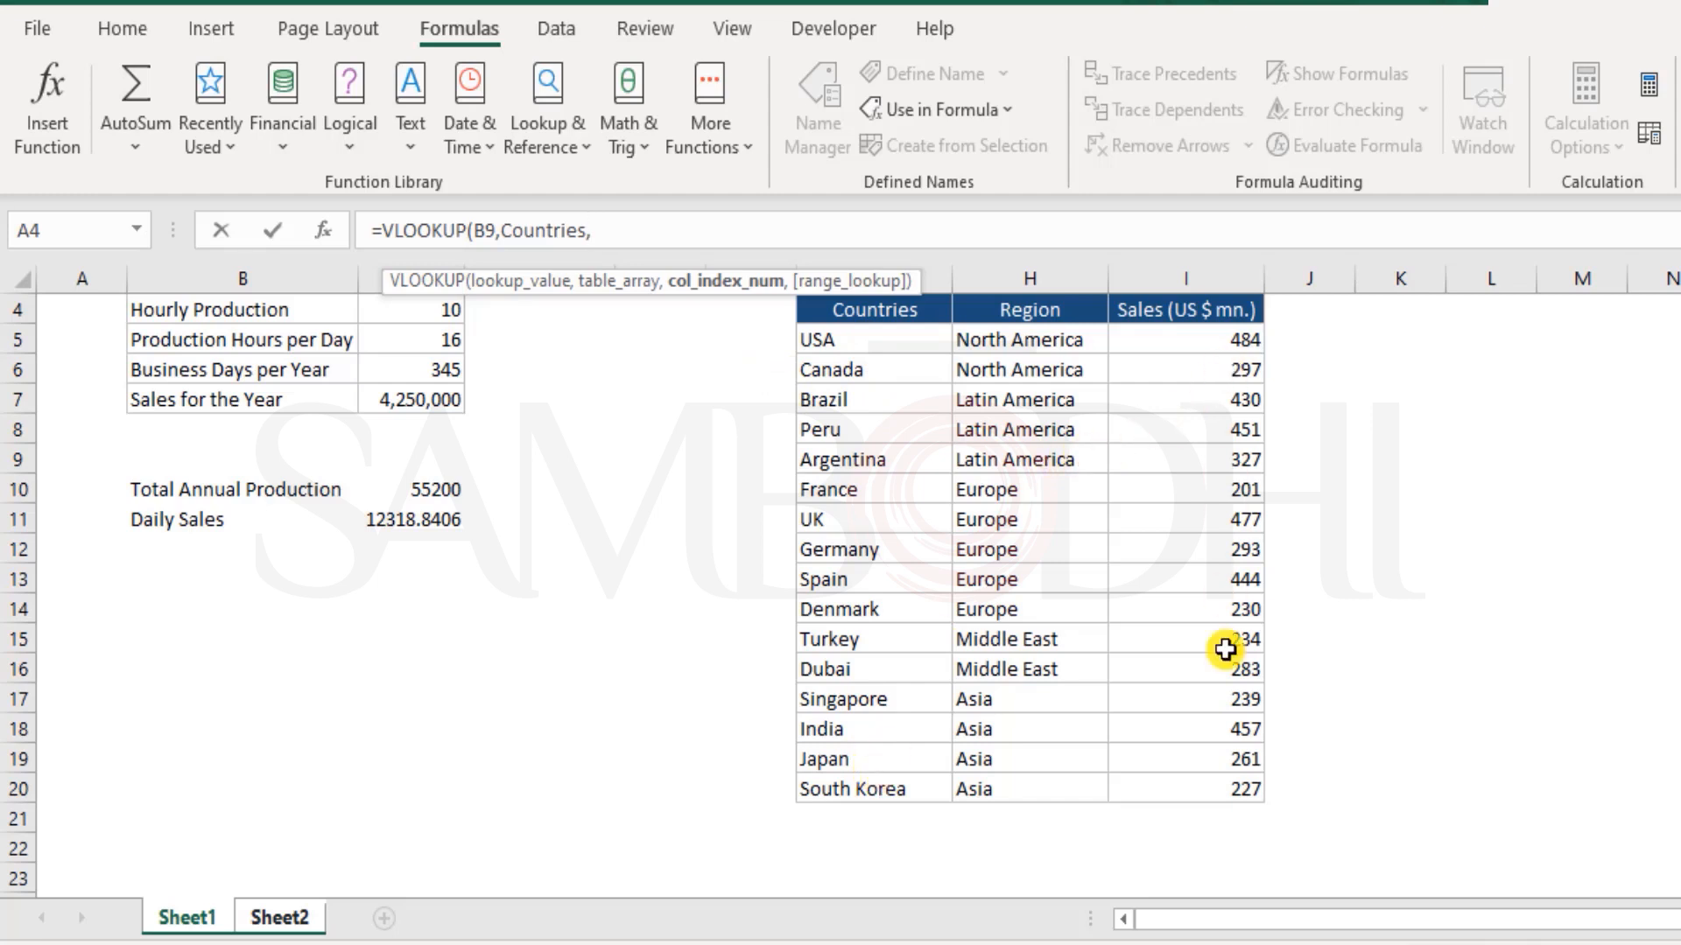
text(3,)
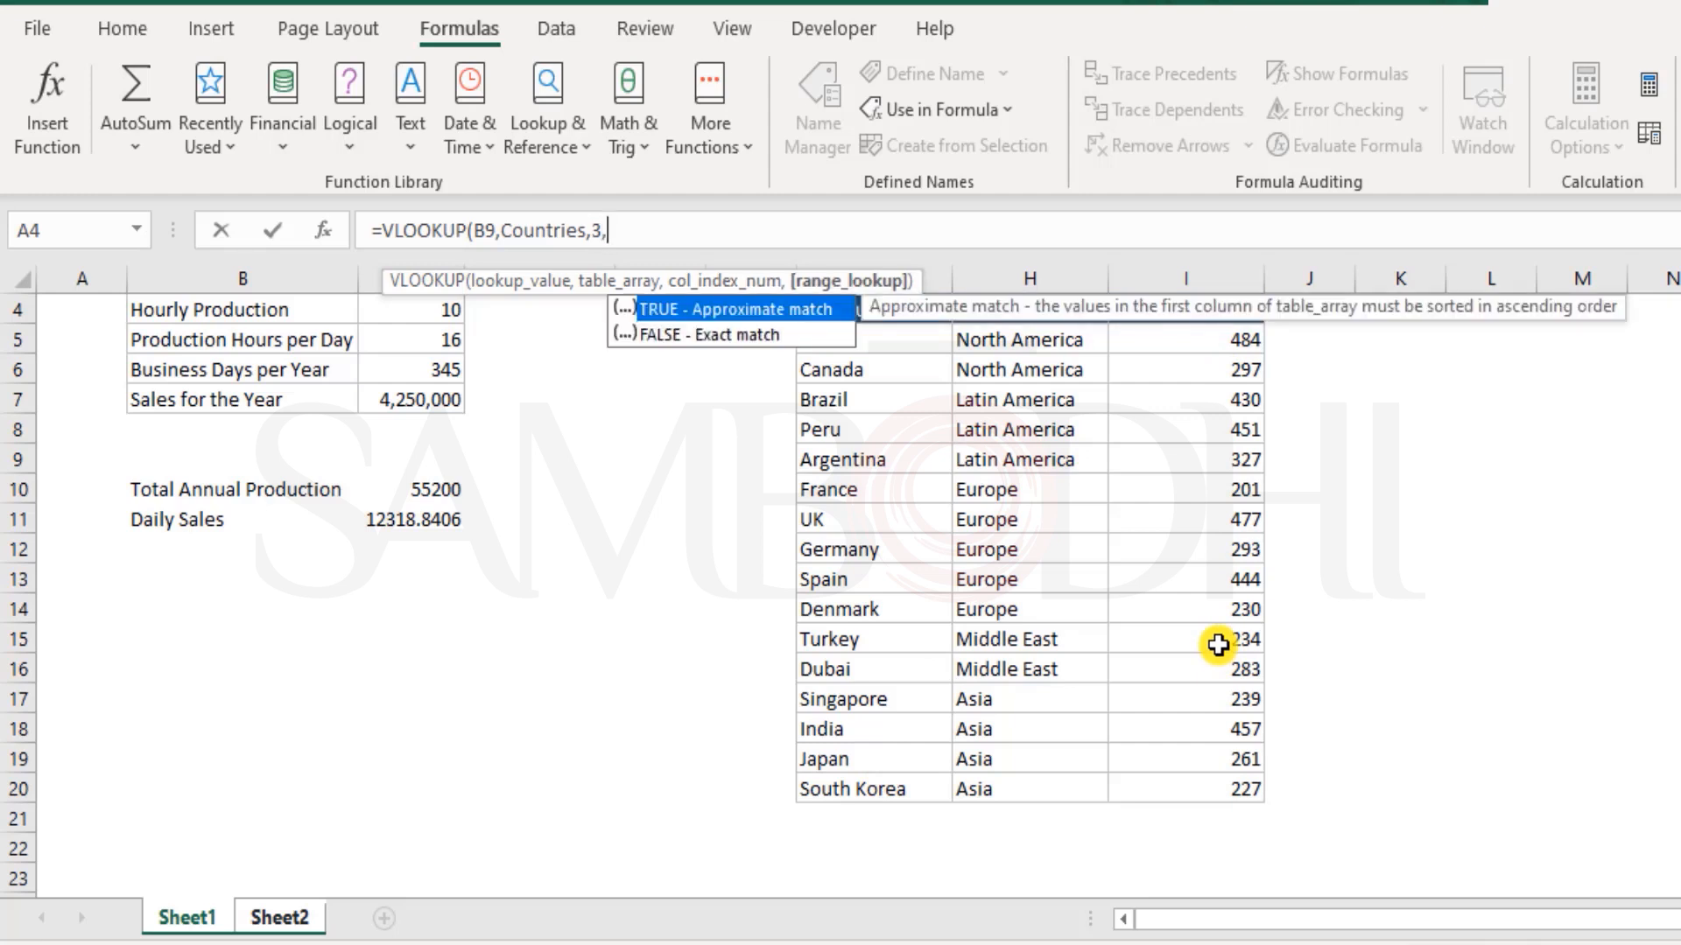
click(760, 336)
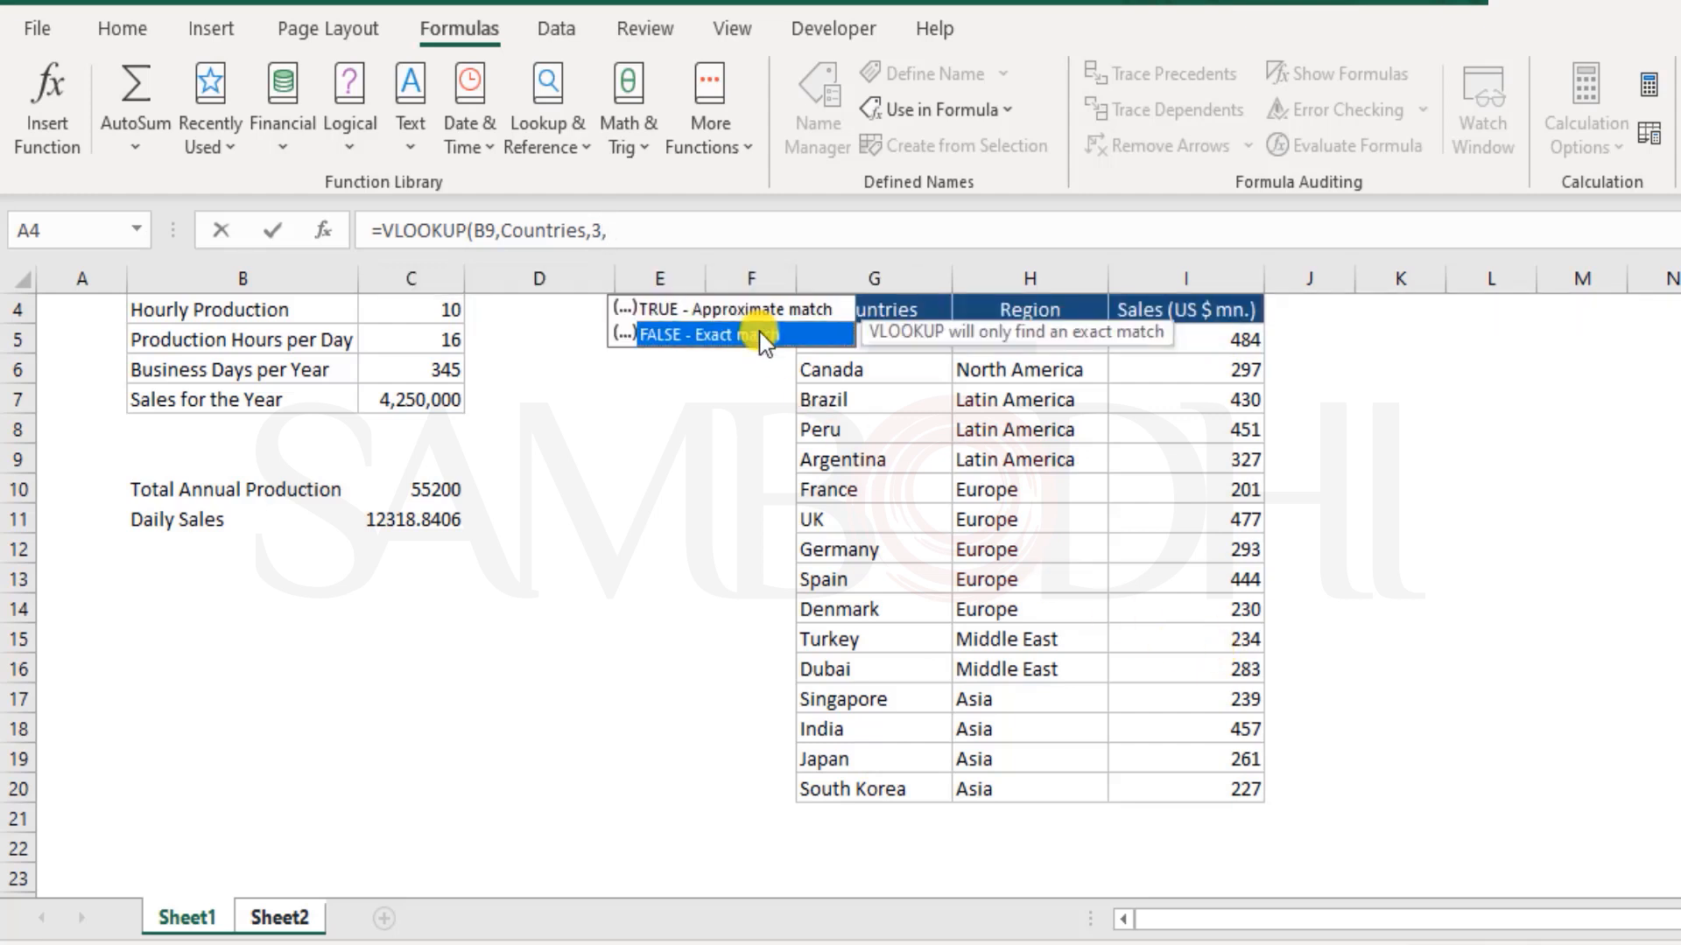
double_click(759, 336)
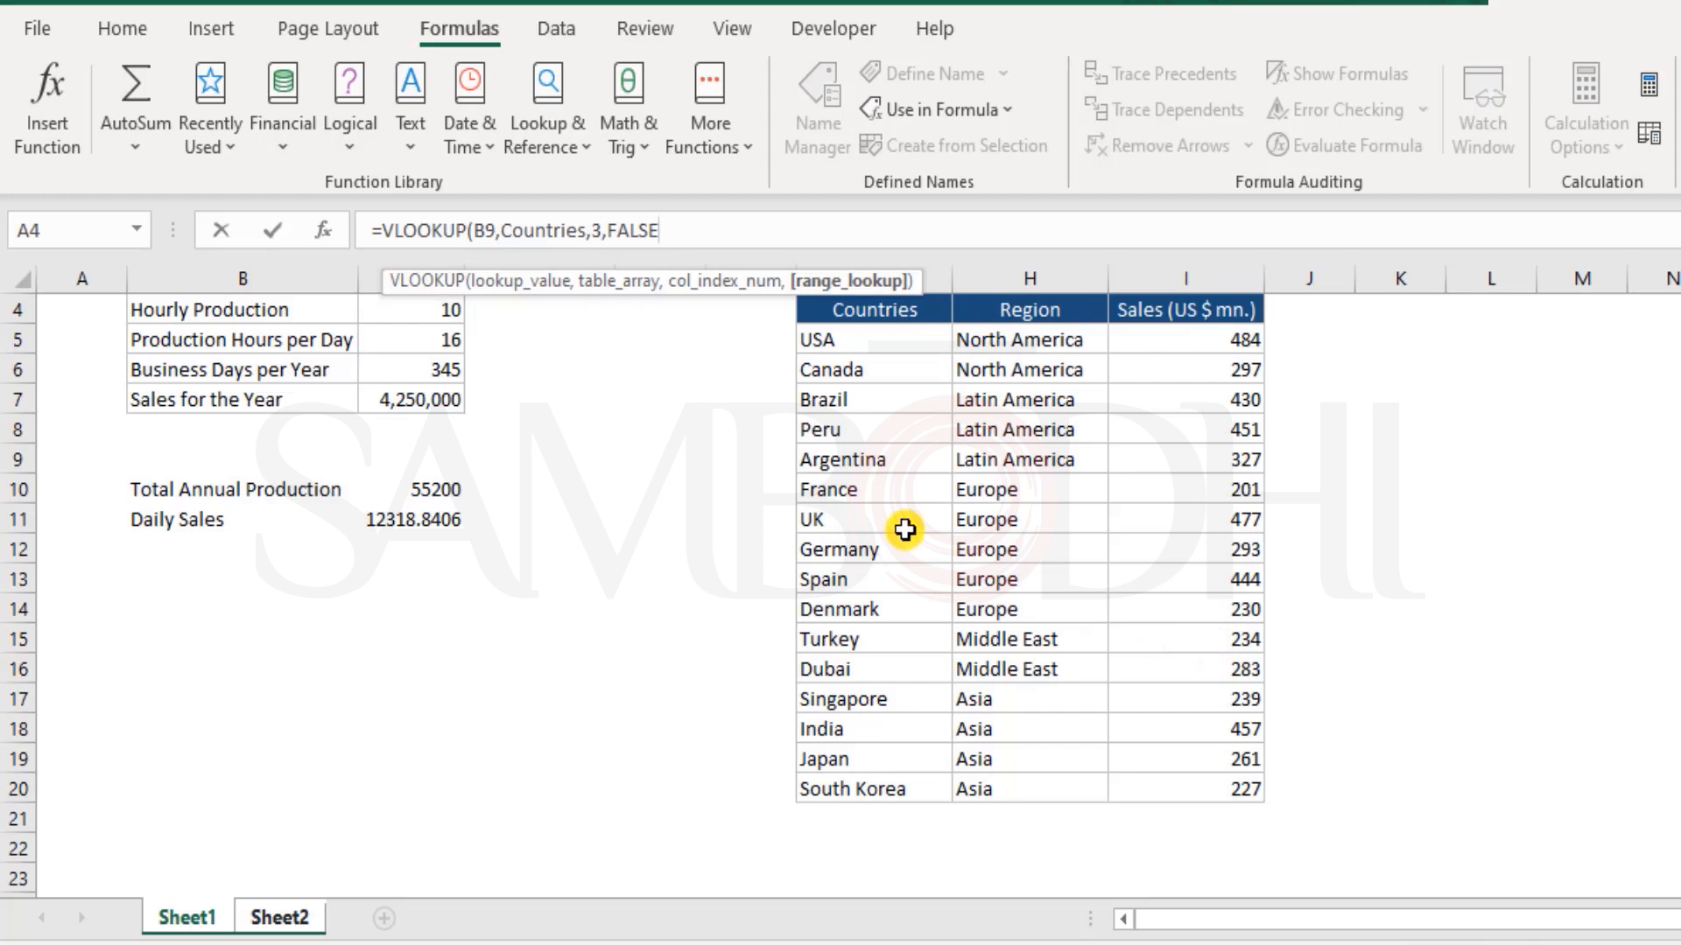
text())
key(Return)
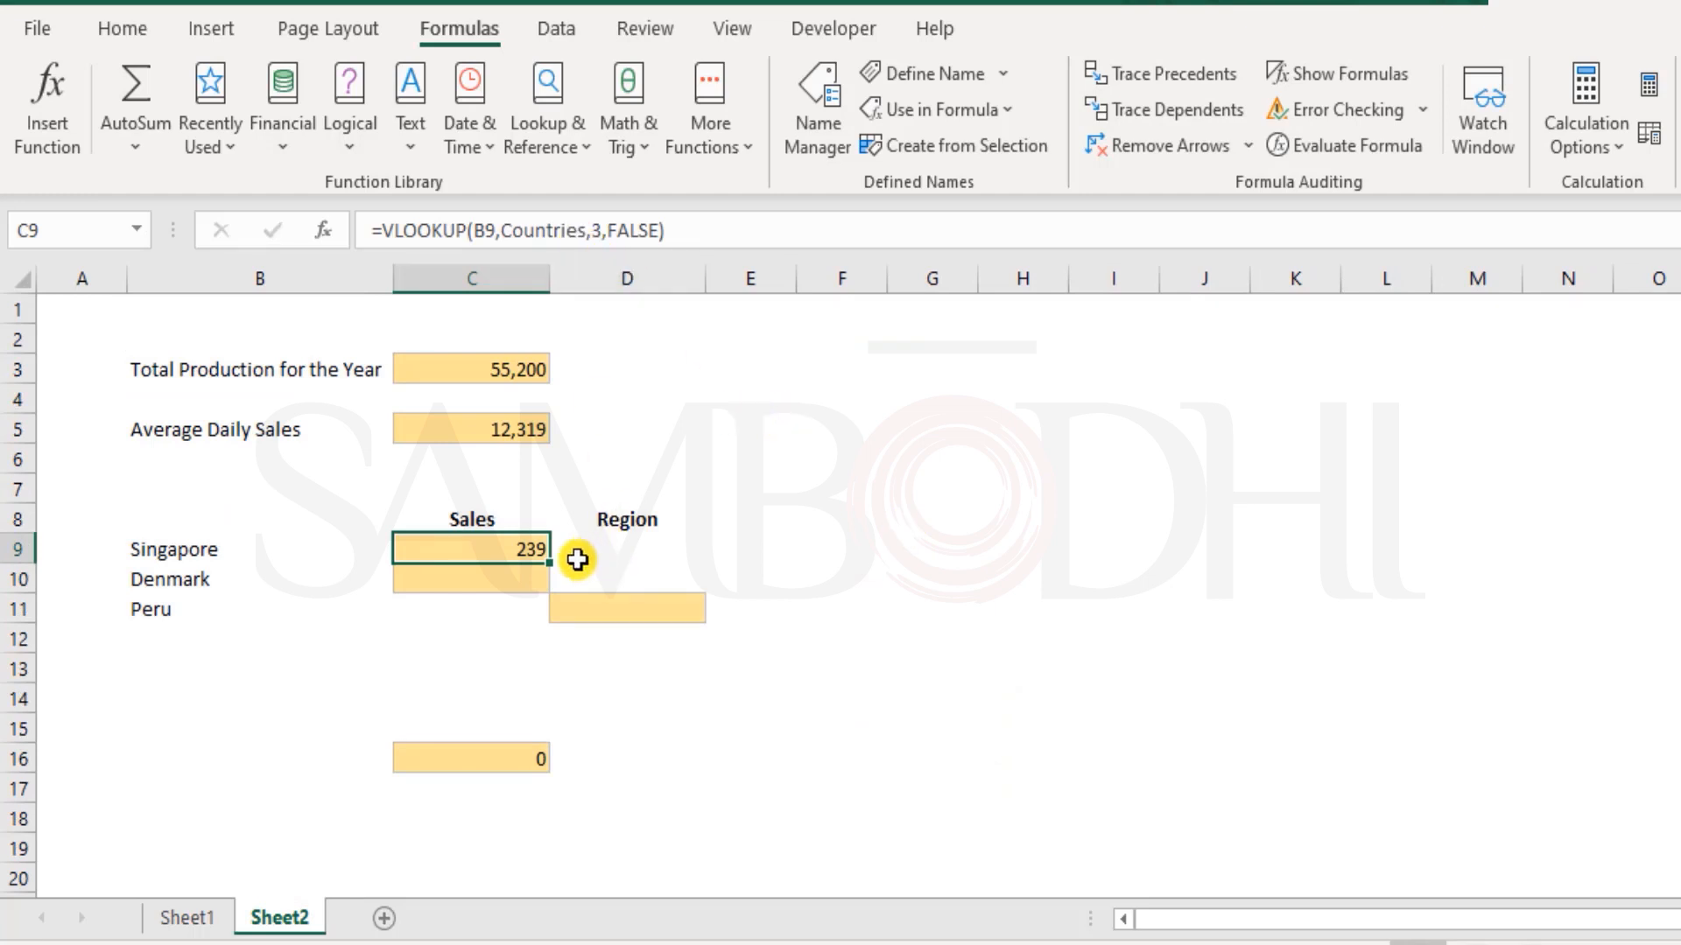
Copy the Singapore sales formula from C9 into C13 and inspect the references in the pasted formula
key(ctrl+c)
click(504, 681)
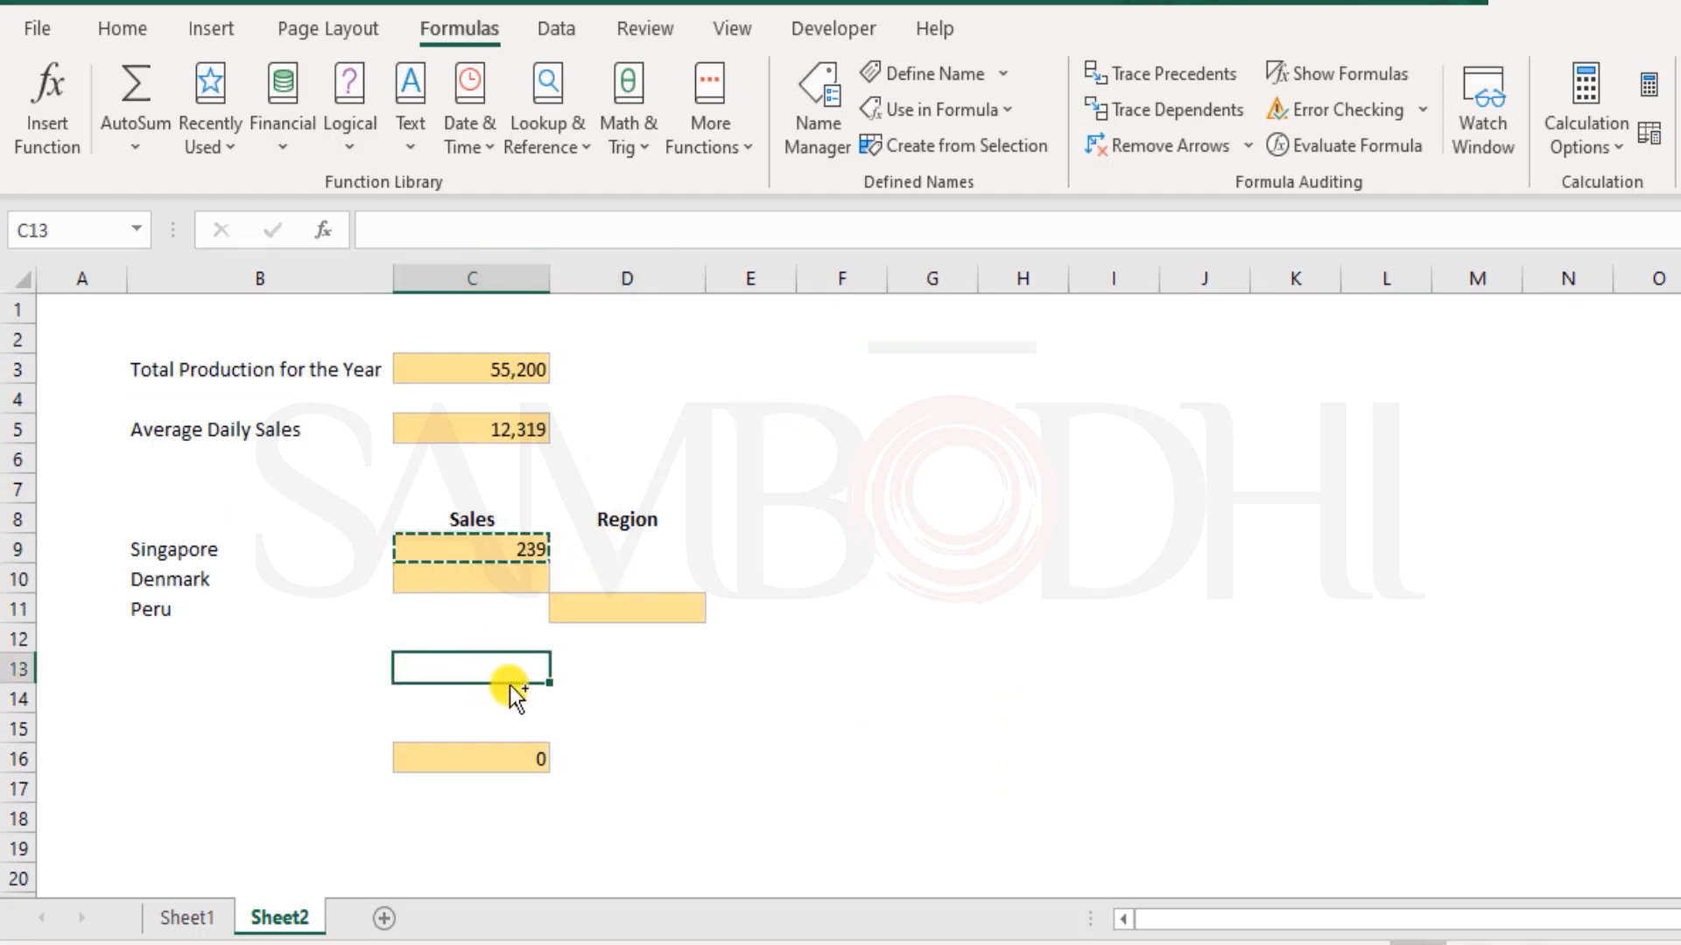
key(ctrl+v)
double_click(468, 670)
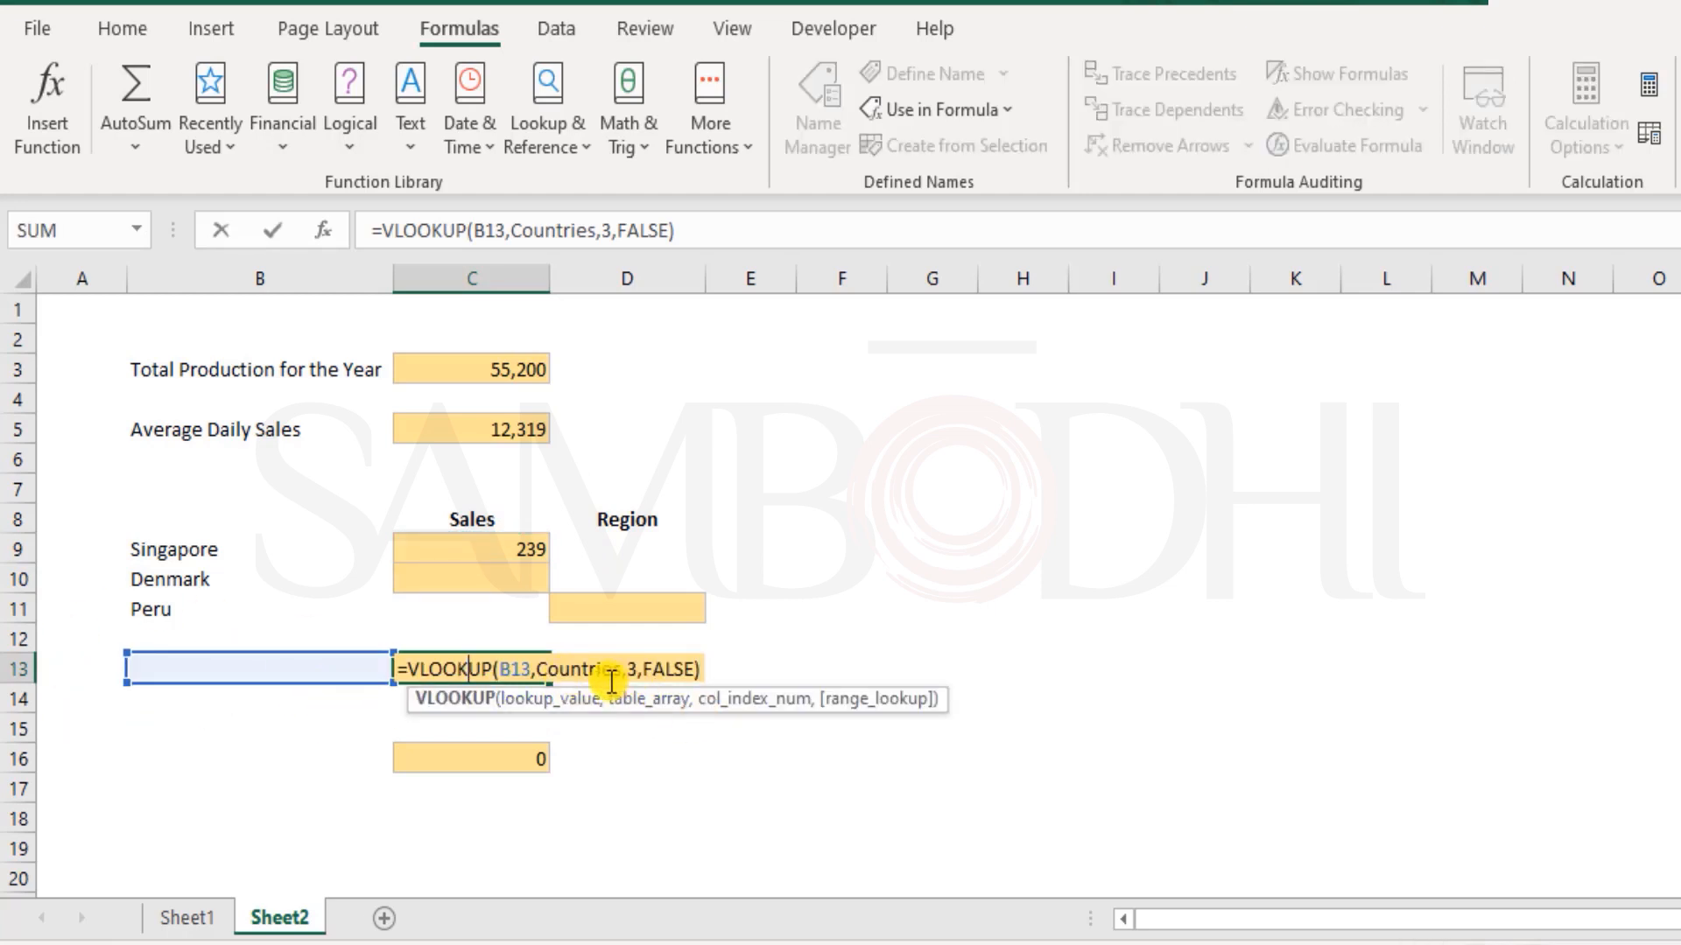
key(Escape)
click(522, 365)
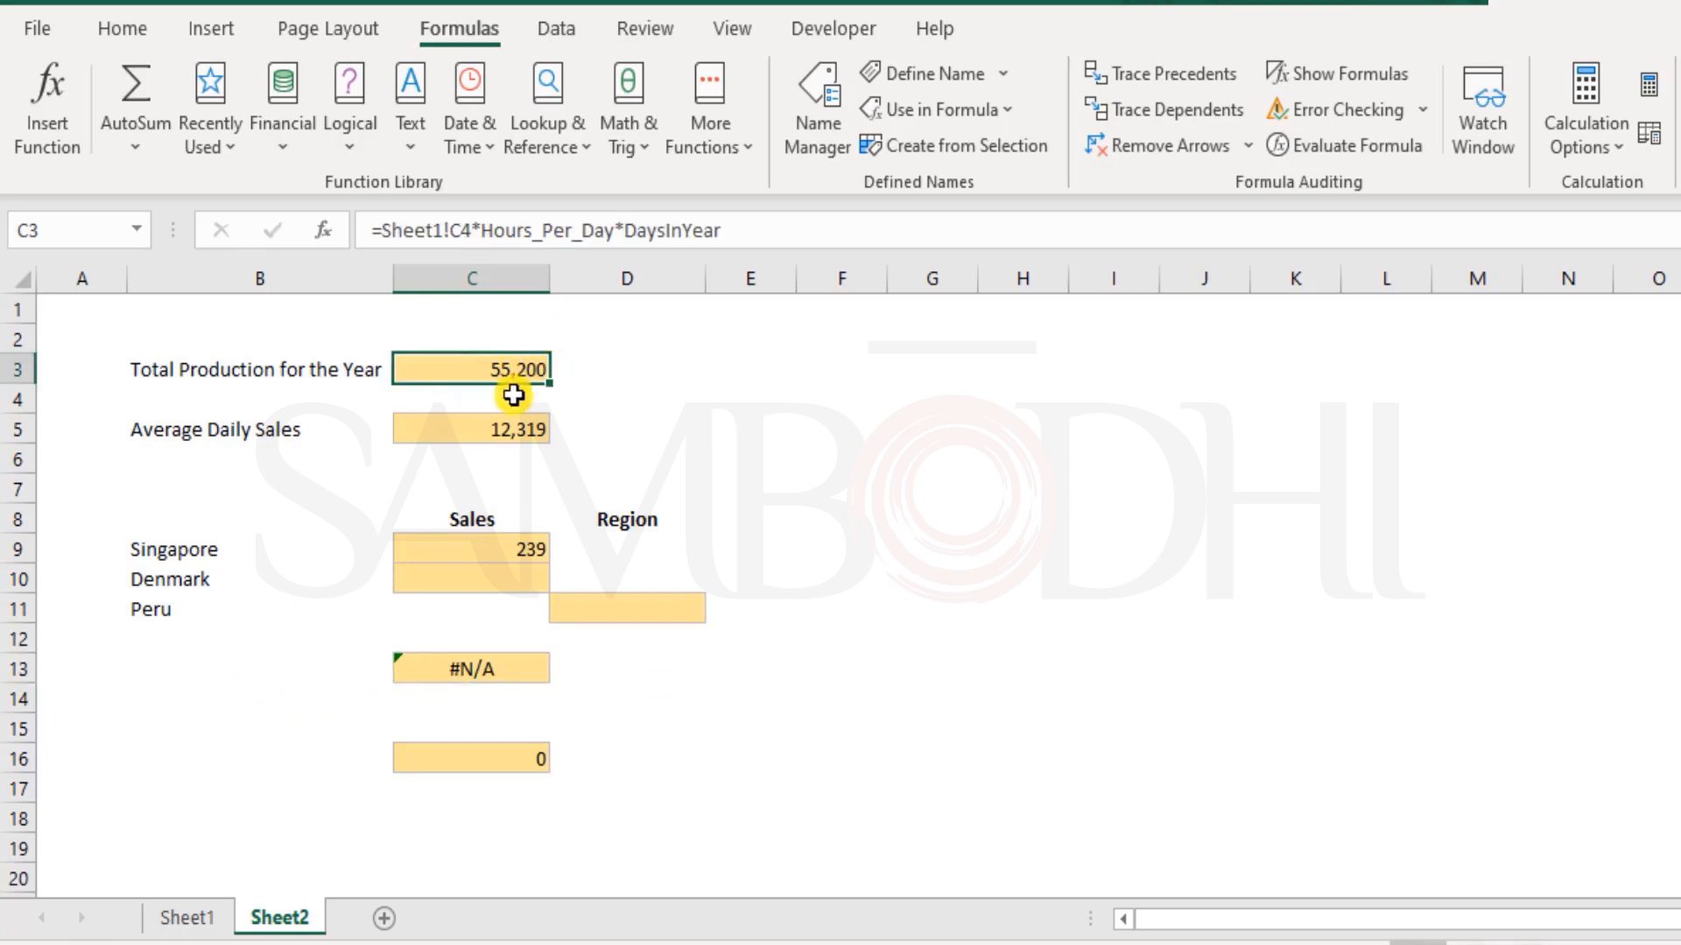
Enter USA in B13 as the lookup value and check the VLOOKUP formula in C13
click(316, 668)
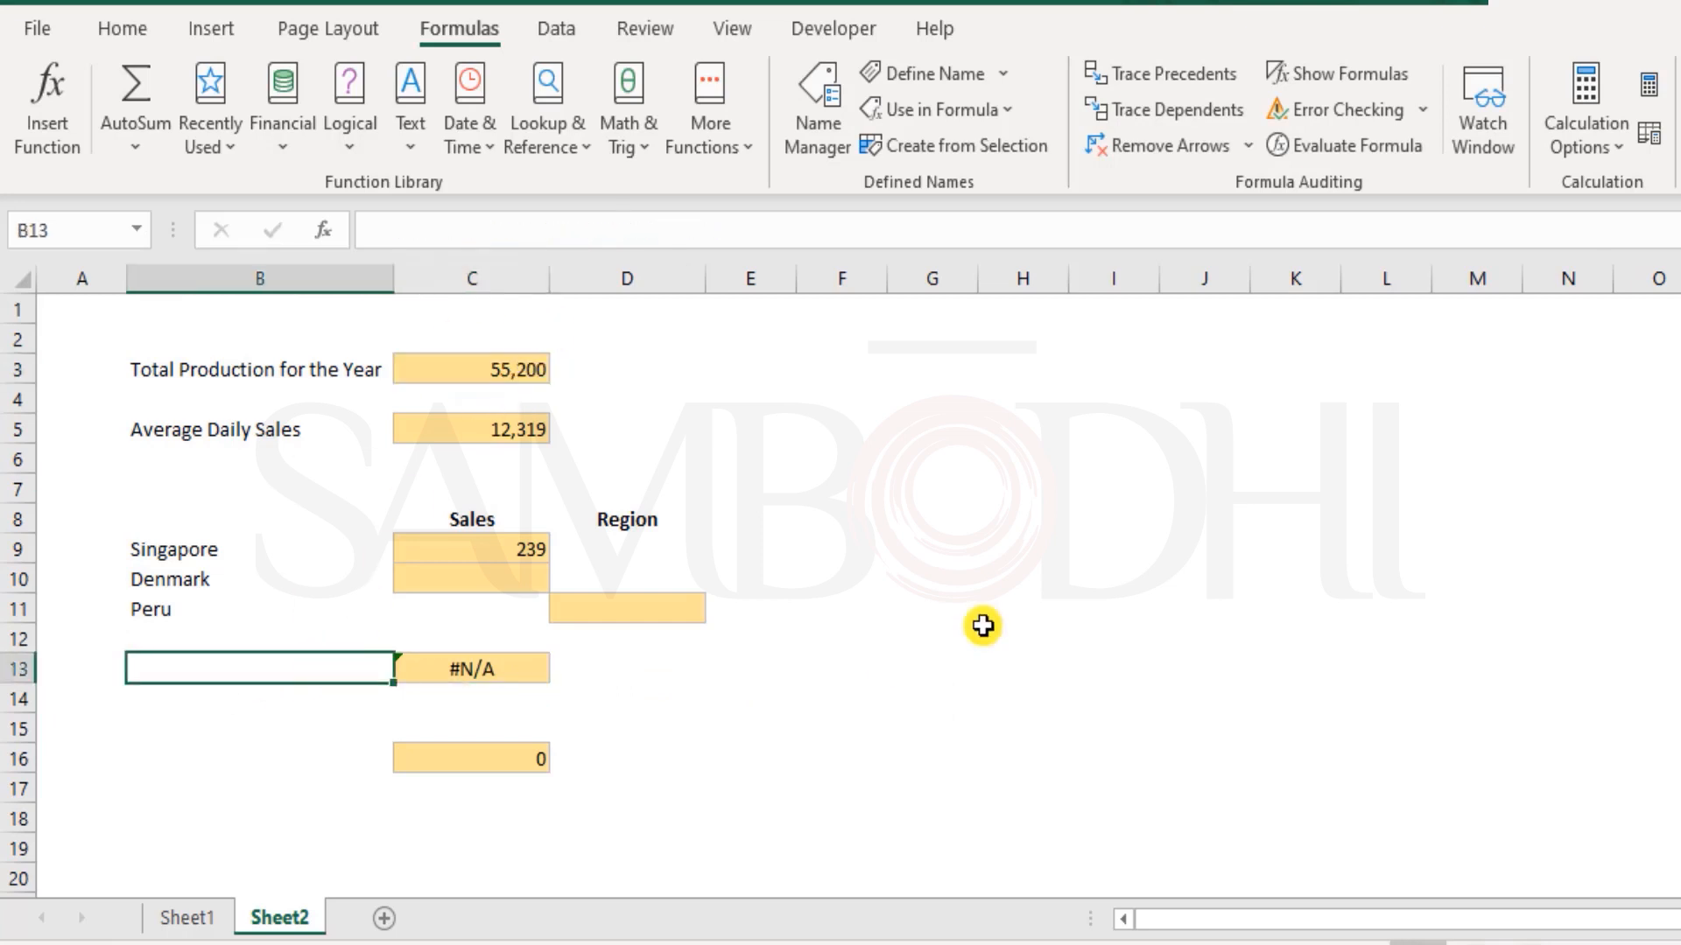
text(US)
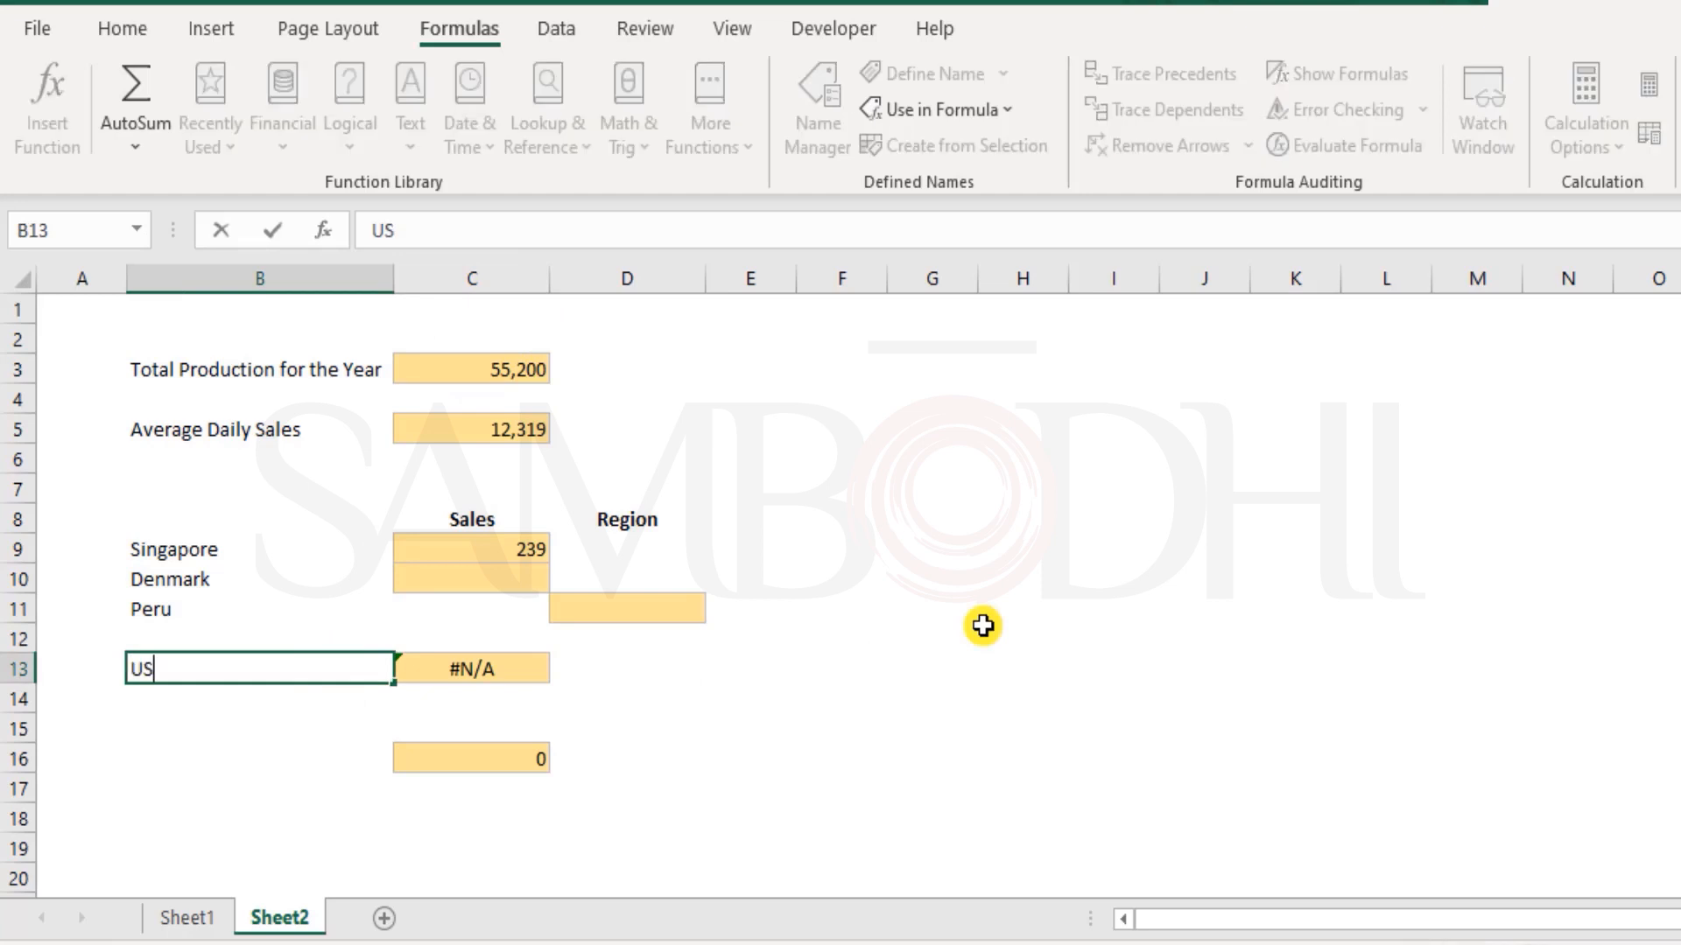
key(Return)
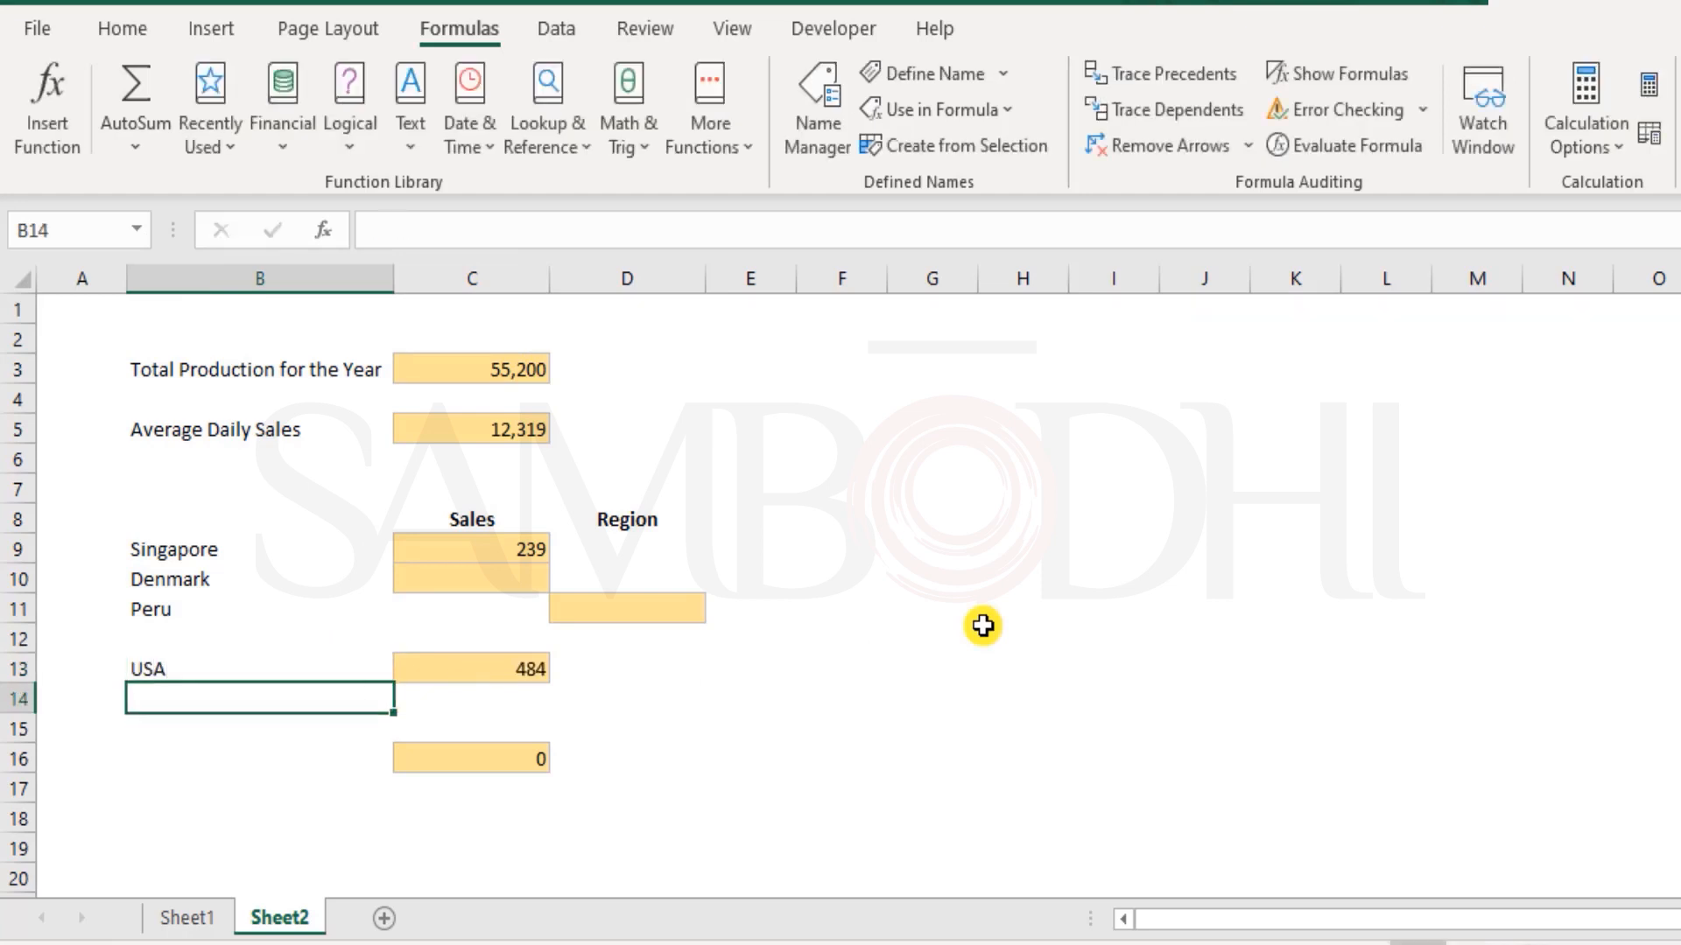
key(Up)
key(Right)
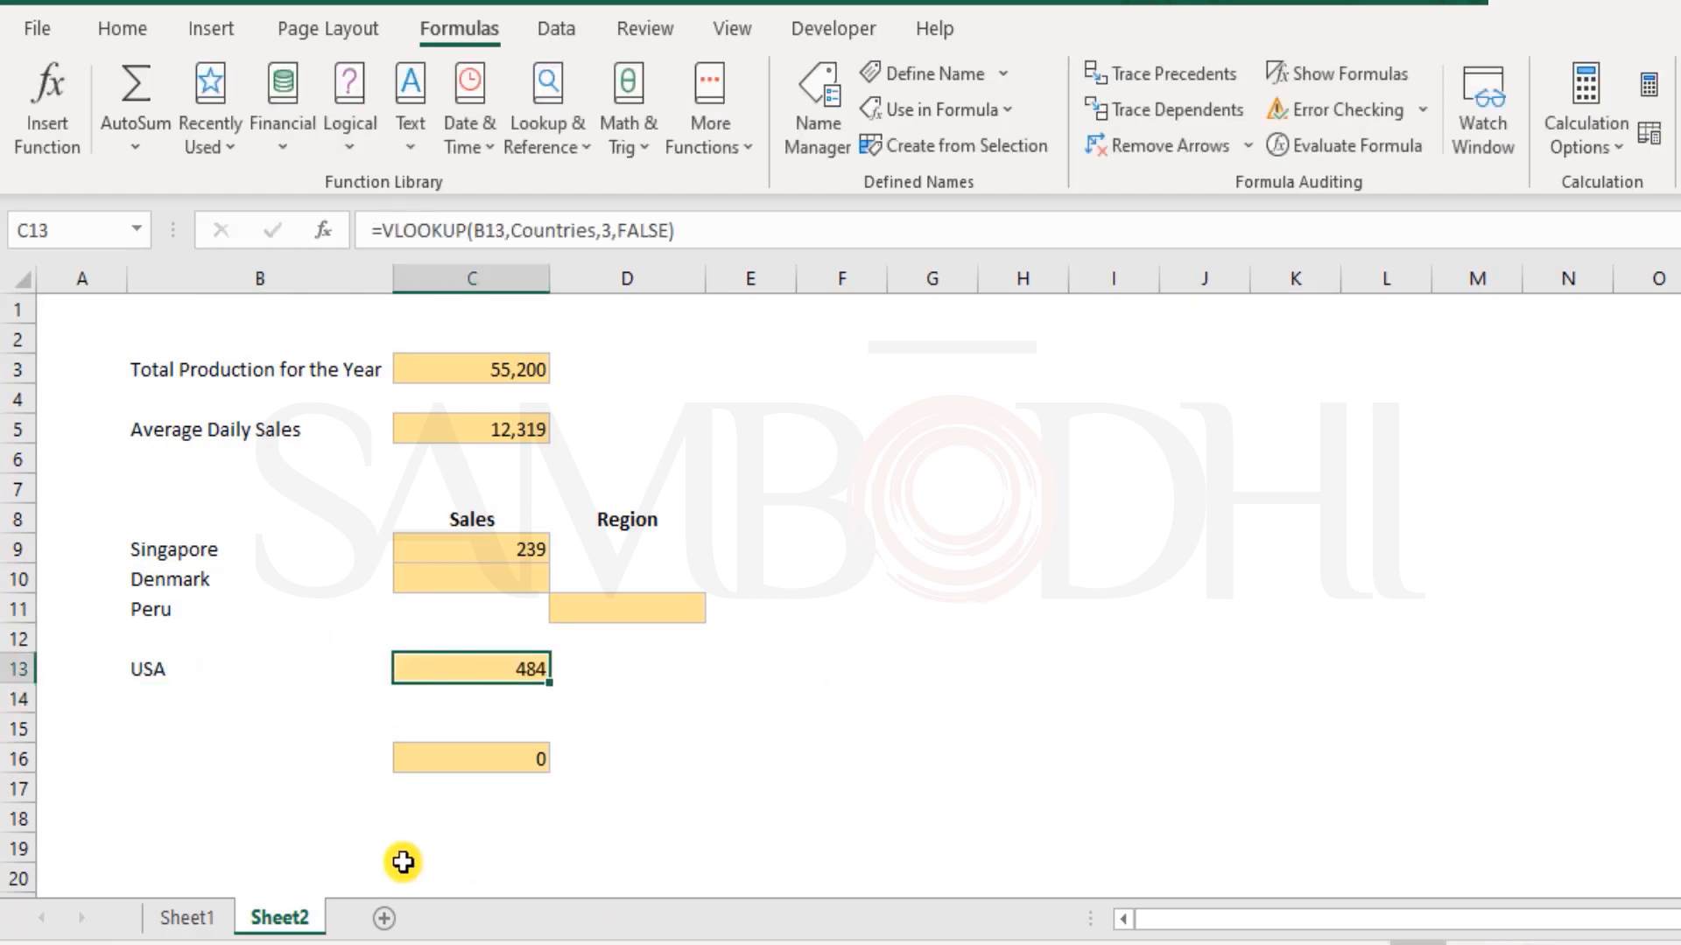
Compare the USA and Singapore sales in the Sheet1 table with the VLOOKUP results in Sheet2
click(175, 915)
click(1212, 342)
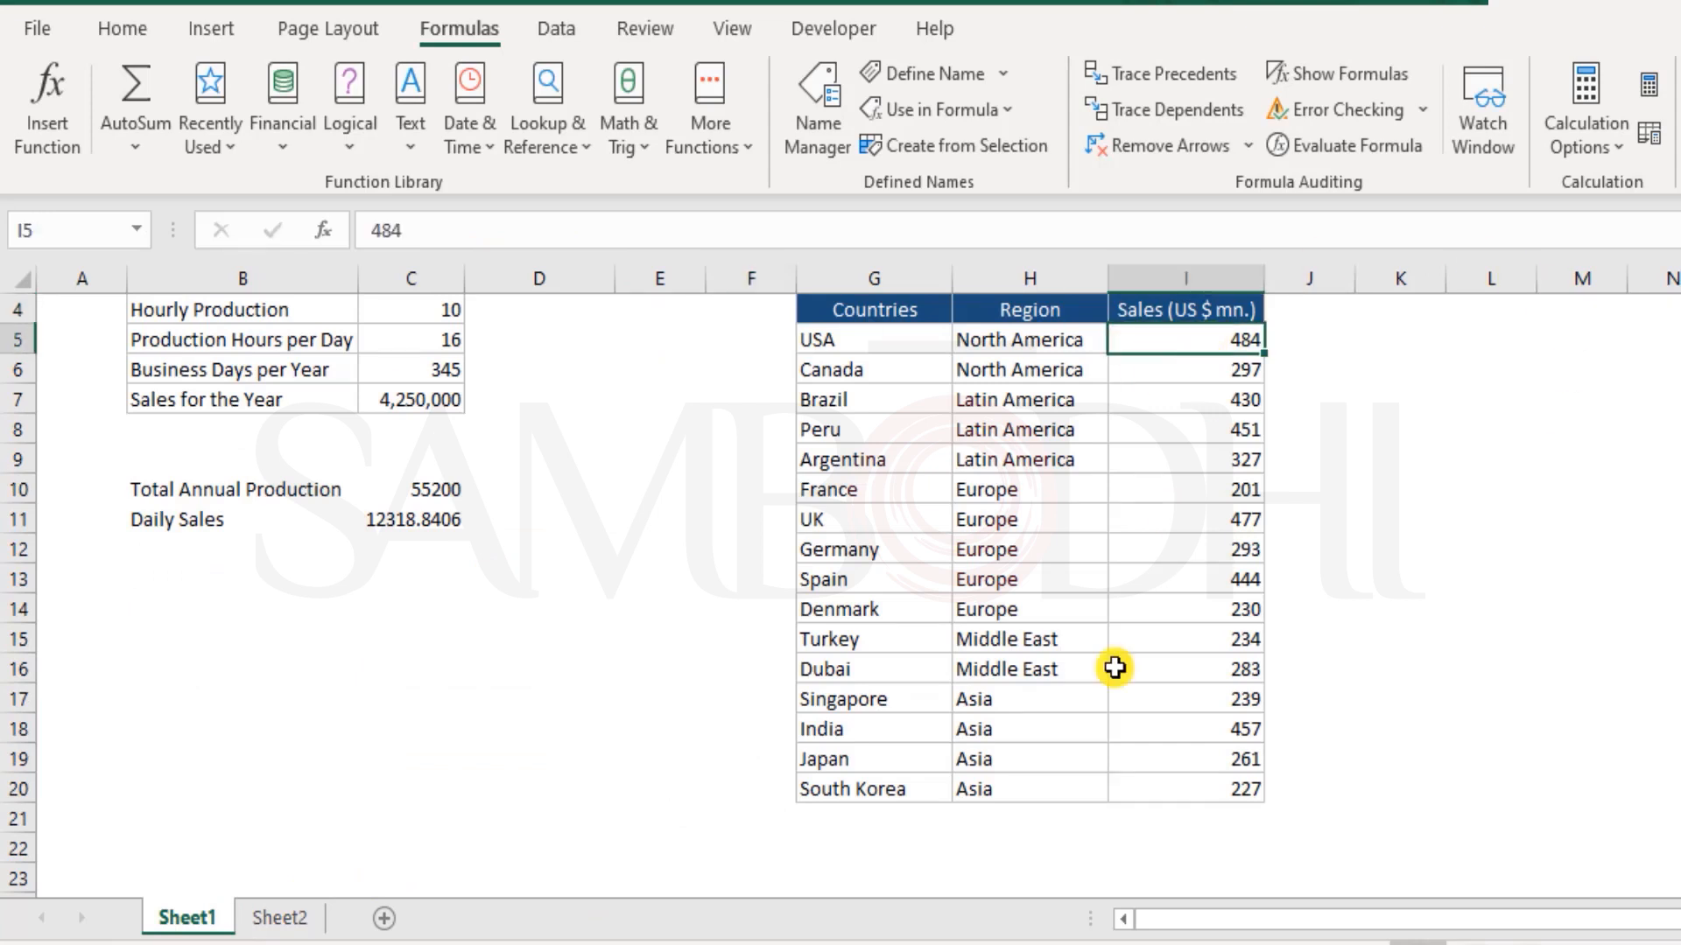
click(1234, 699)
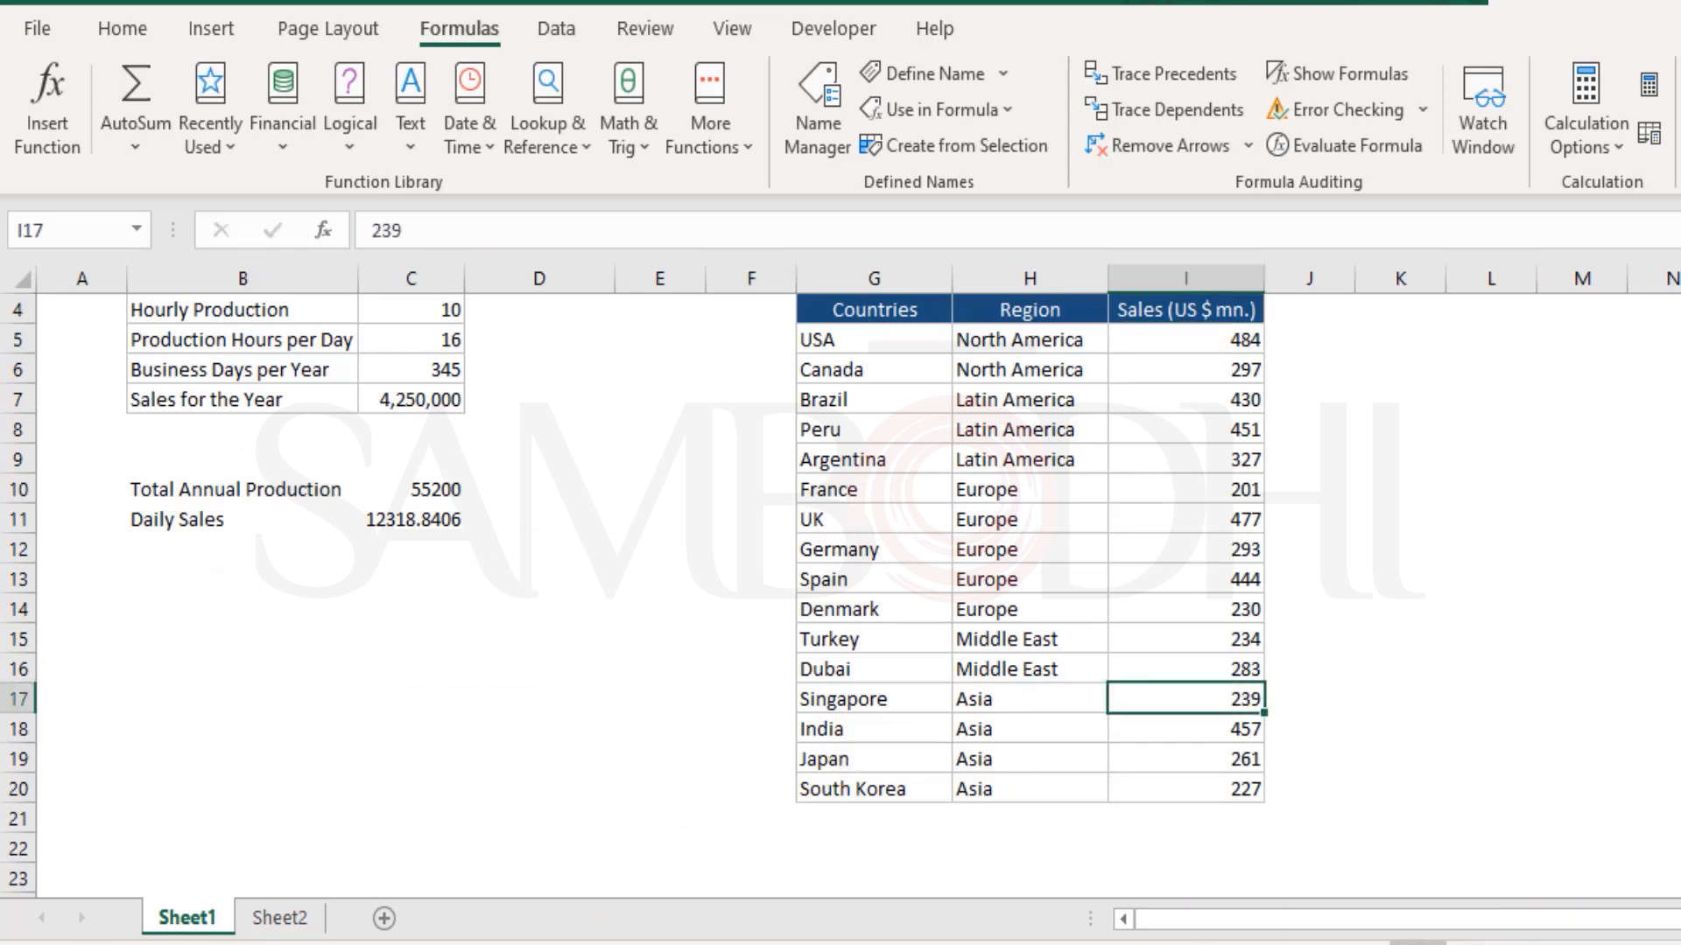
click(277, 917)
click(520, 549)
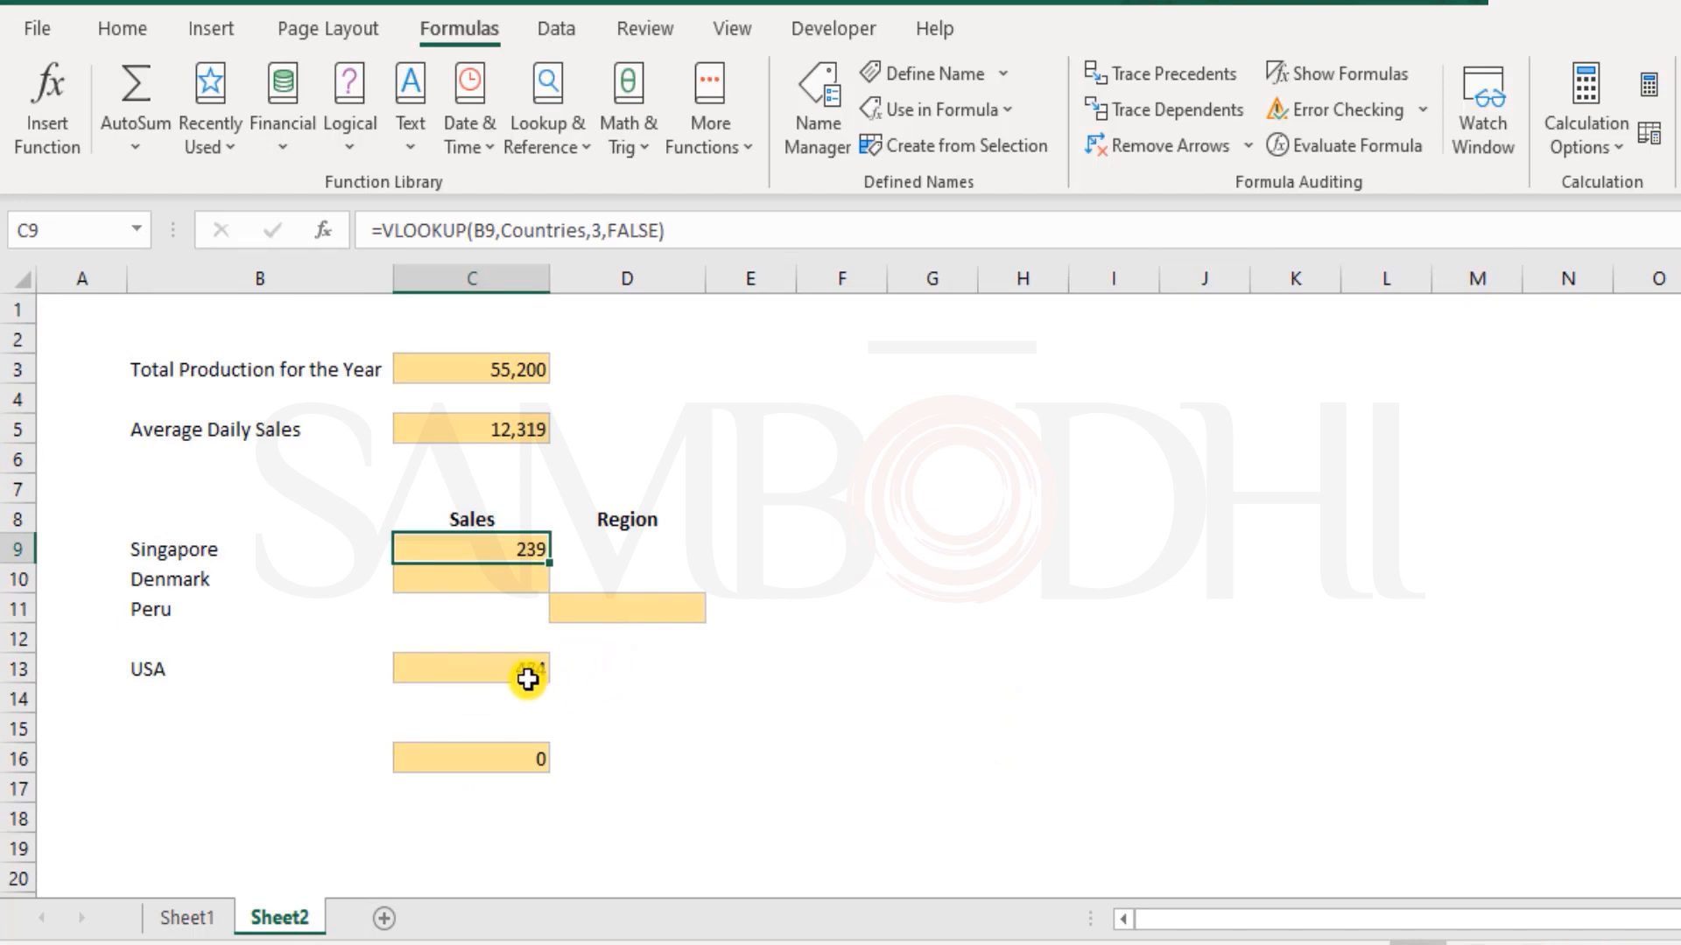
Undo the USA entry in B13 and the formula pasted into C13
key(ctrl+z)
key(ctrl+z)
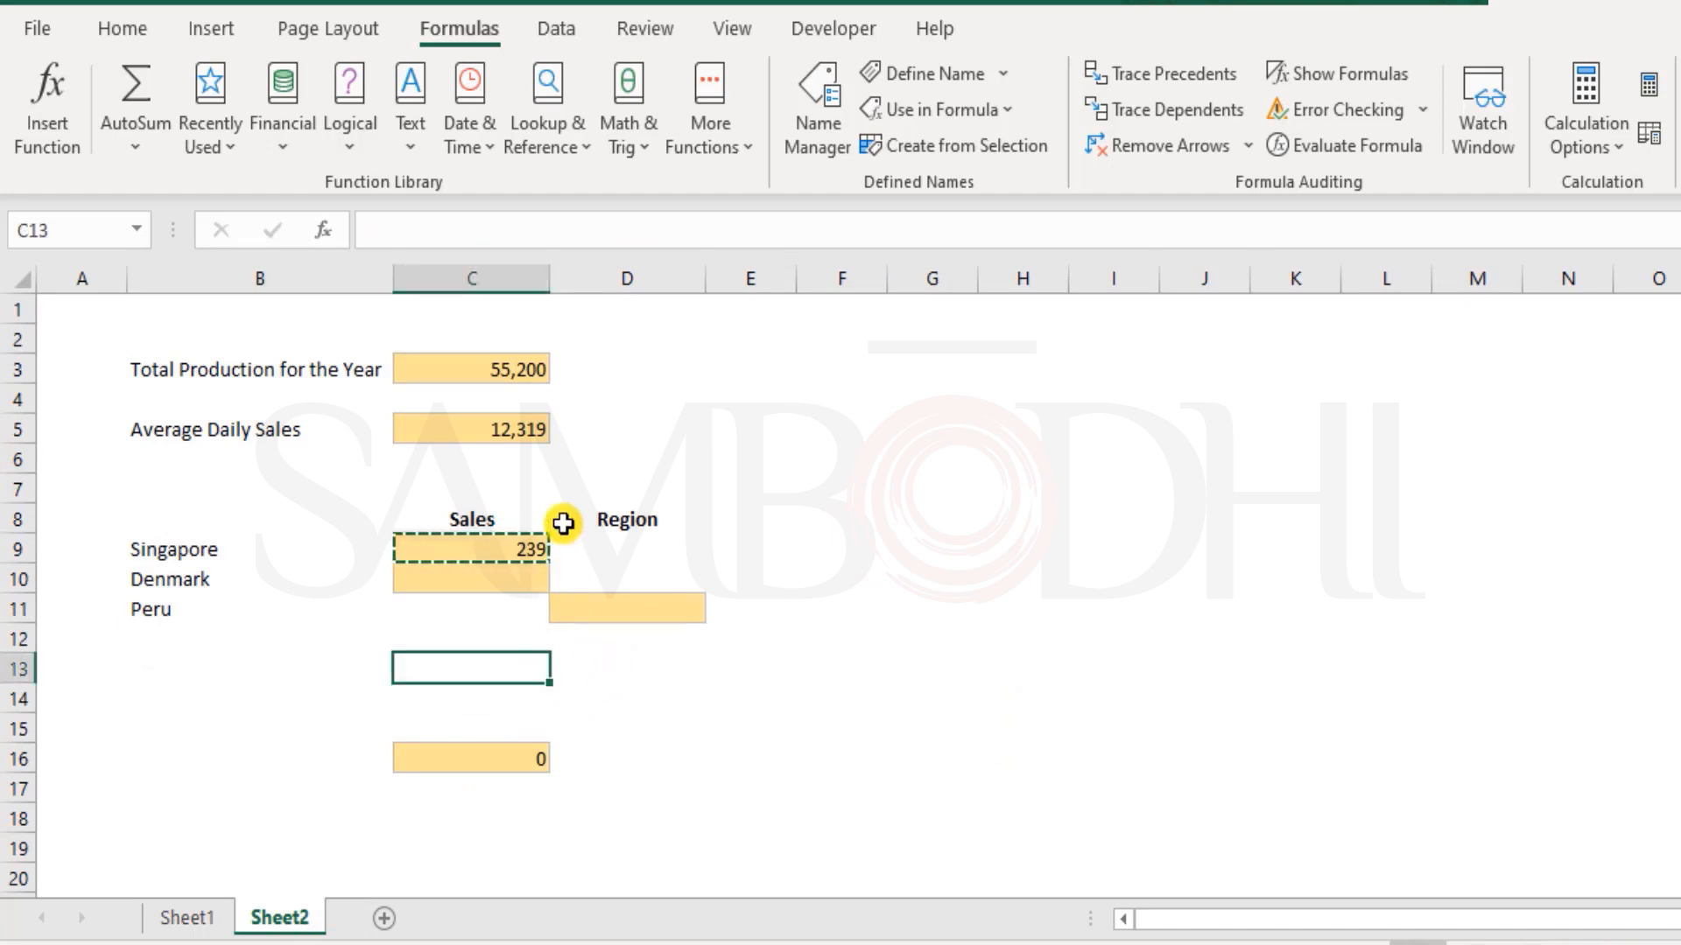
Review the Singapore formula in C9 and the Countries range G5:I20 in Sheet1 that it refers to
click(524, 559)
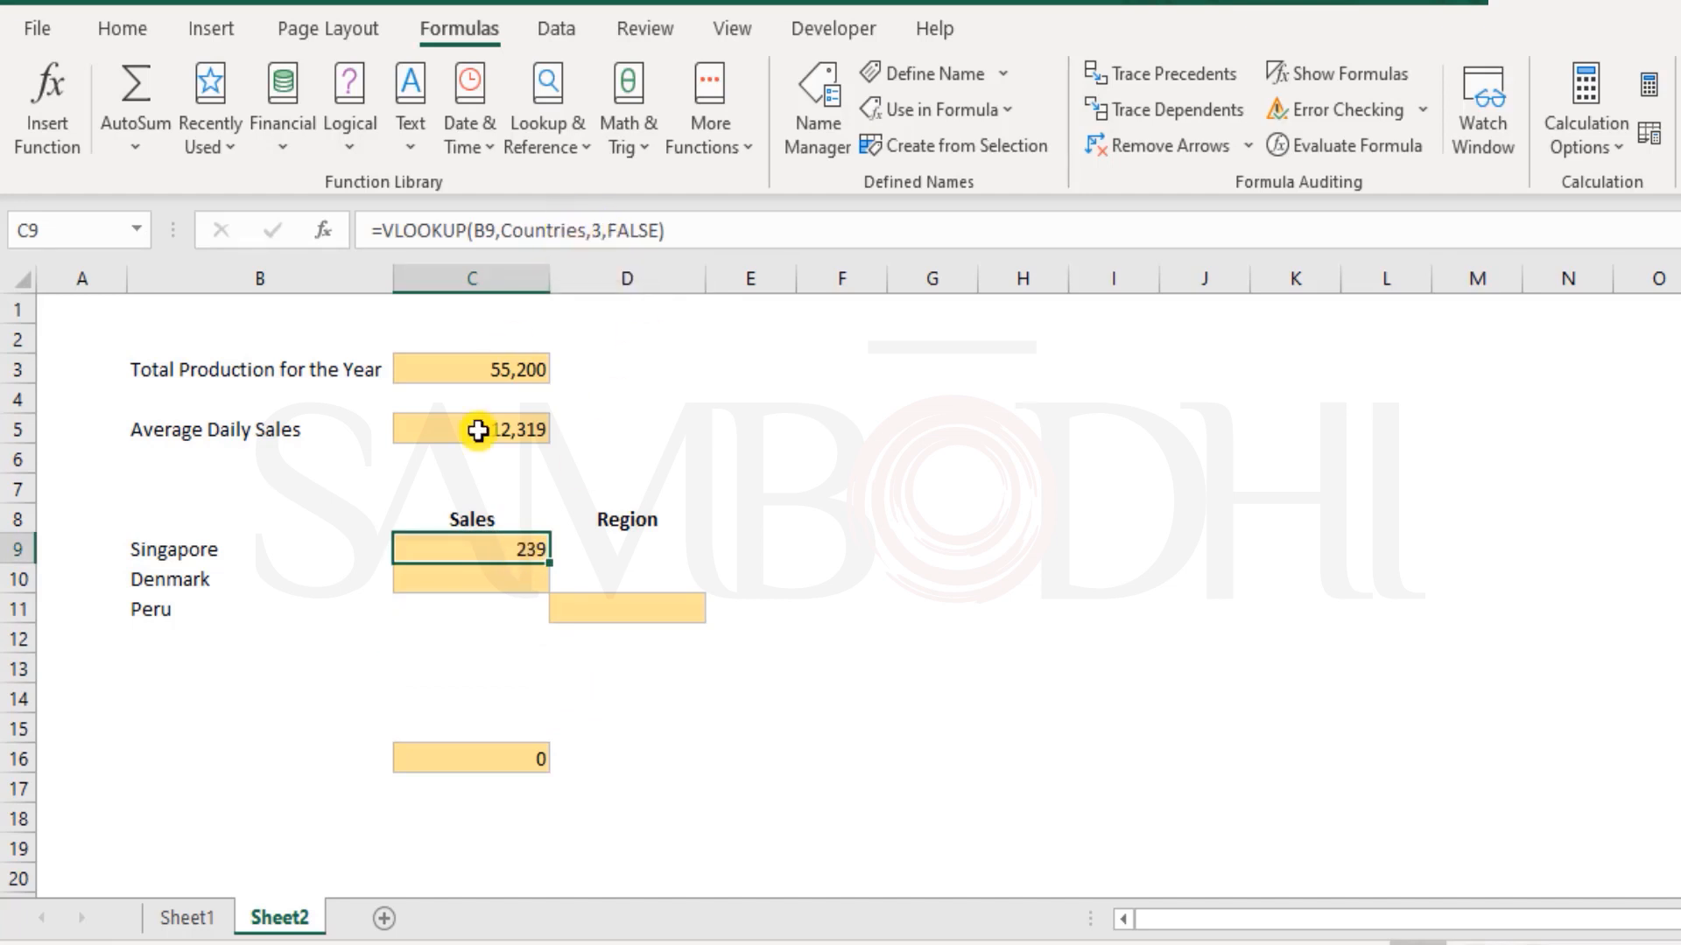
click(175, 914)
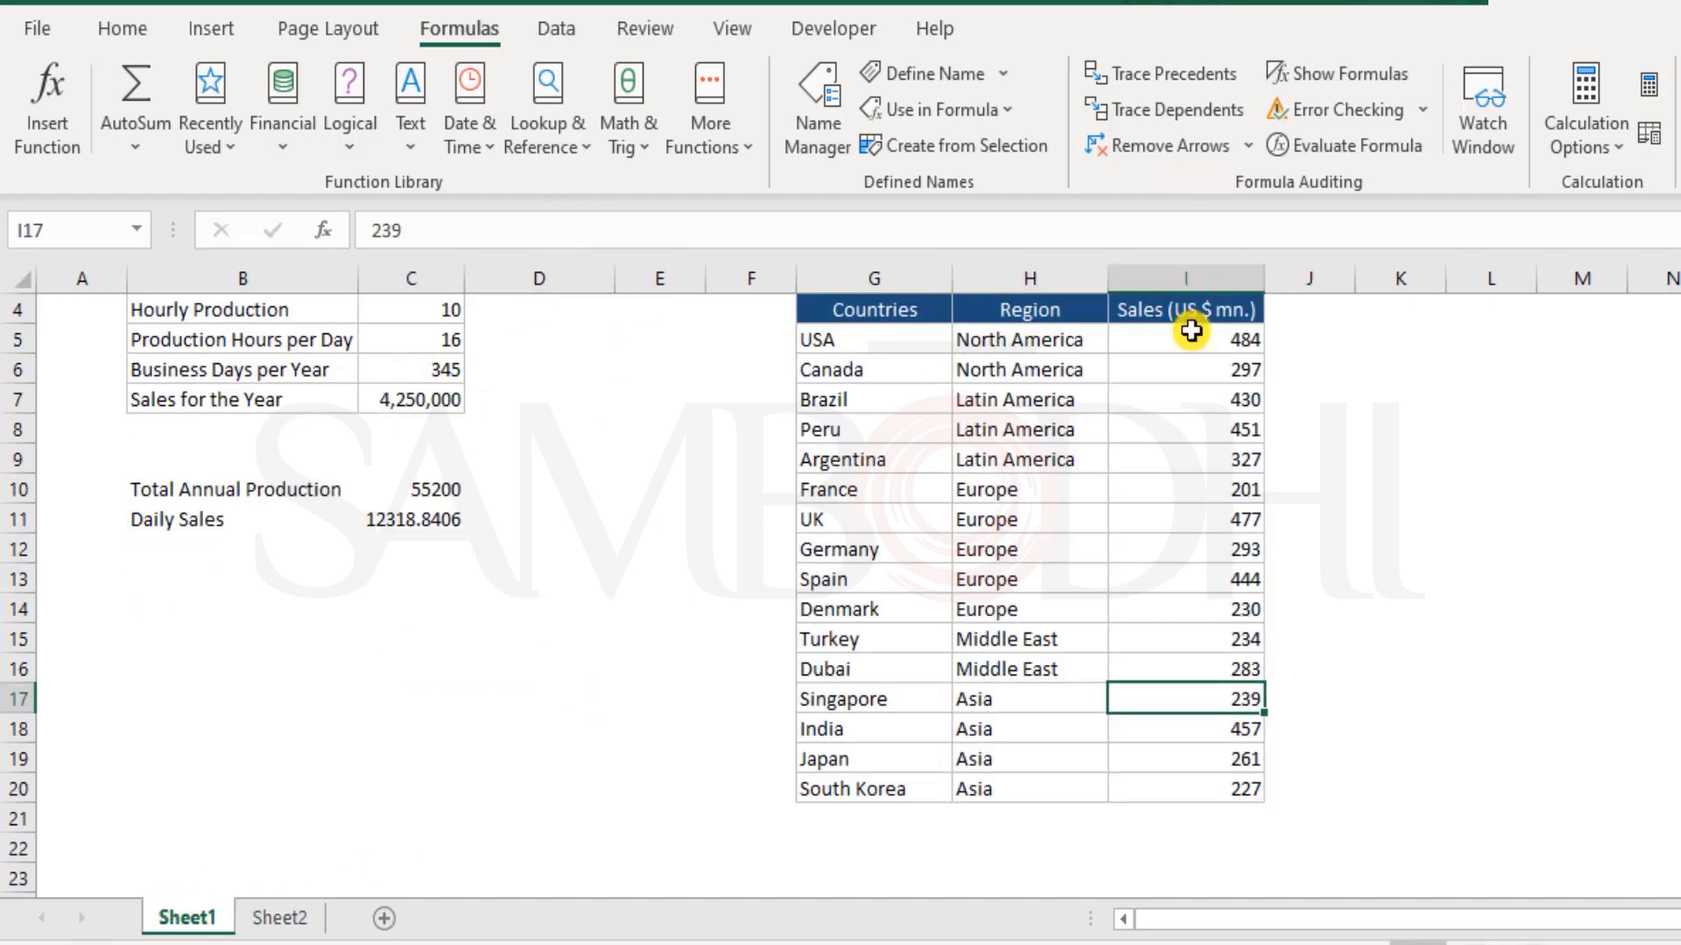
drag(905, 343, 1245, 776)
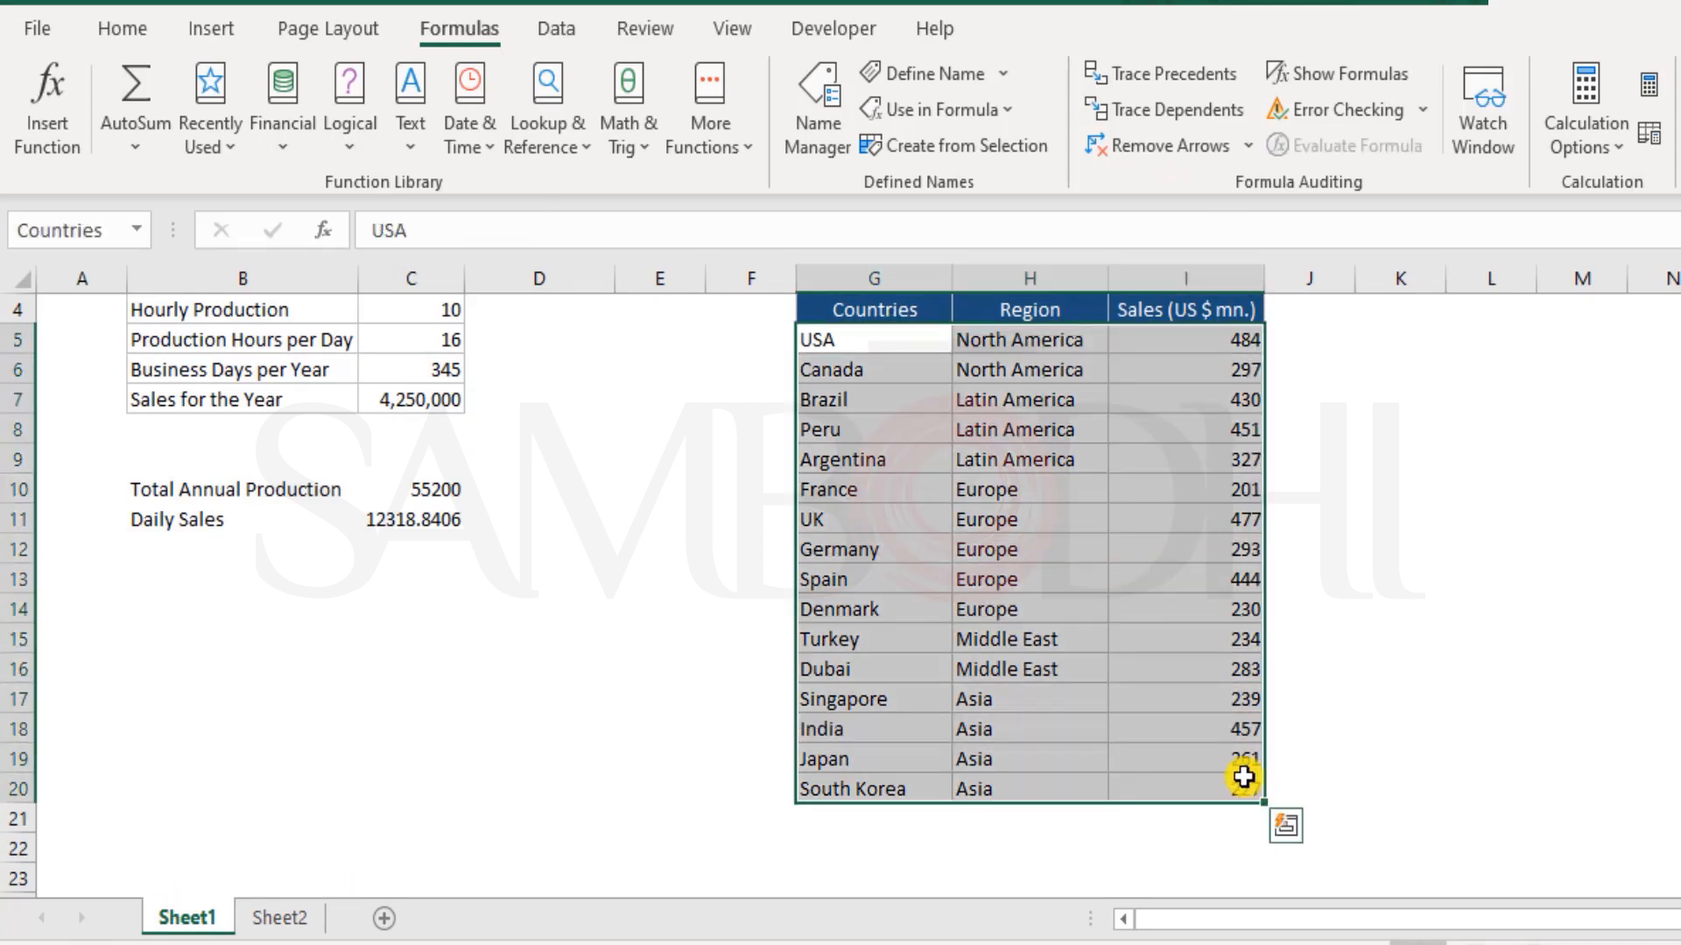
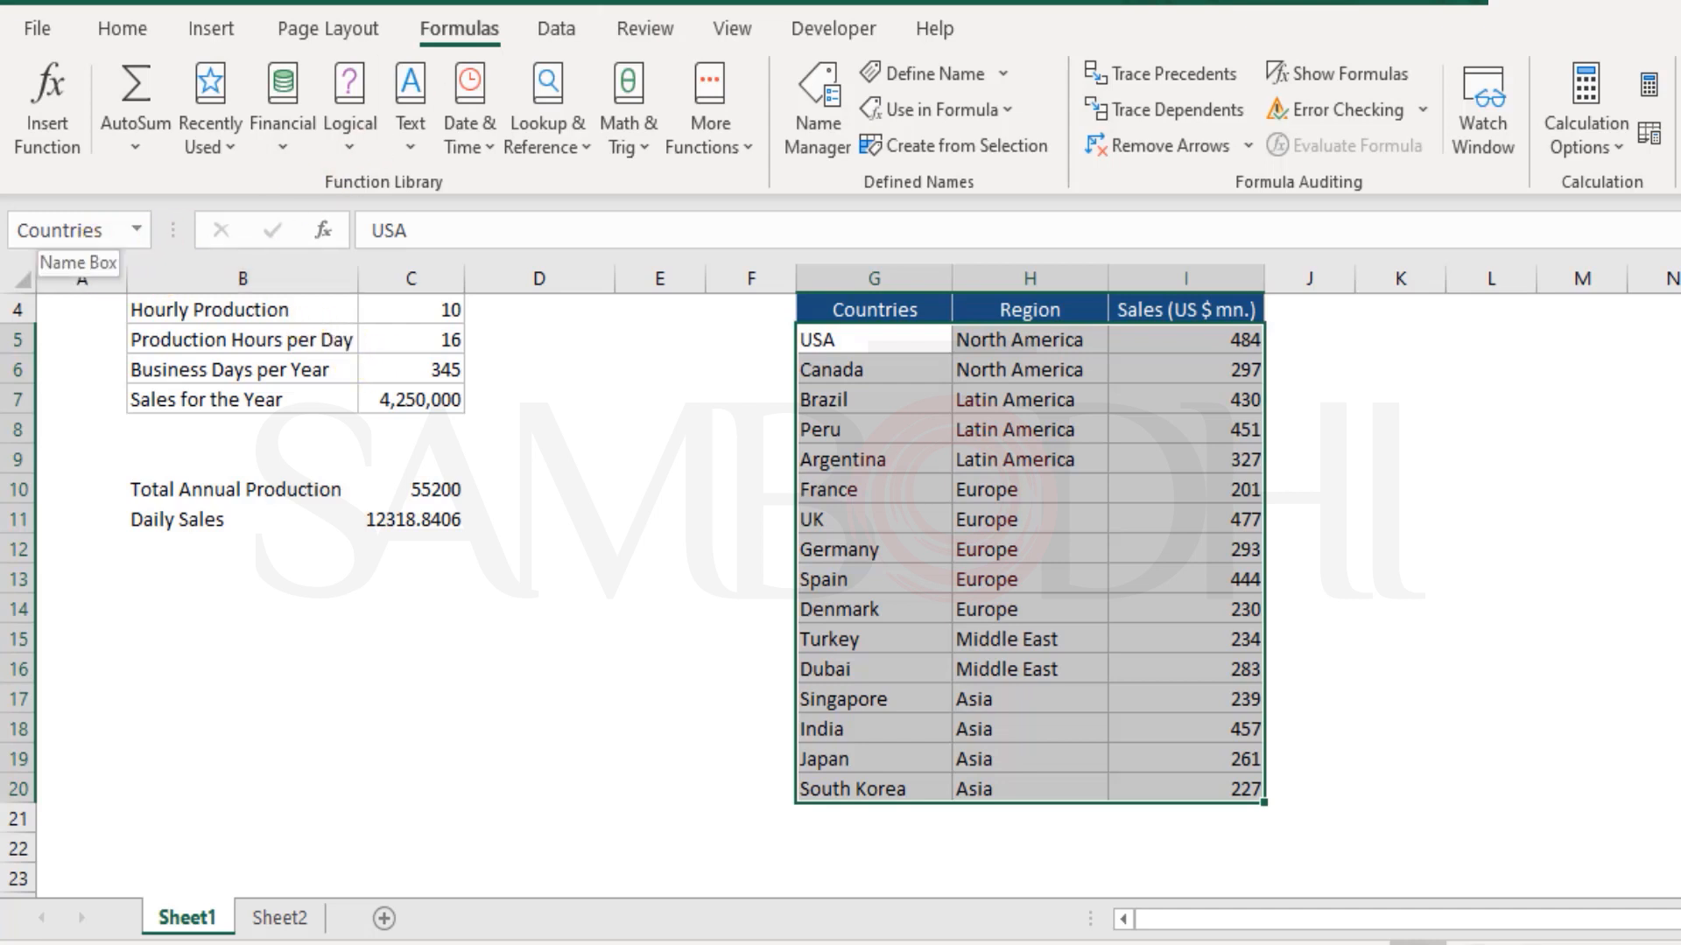
Review the cell reference of the Countries range in the Name Manager
click(821, 105)
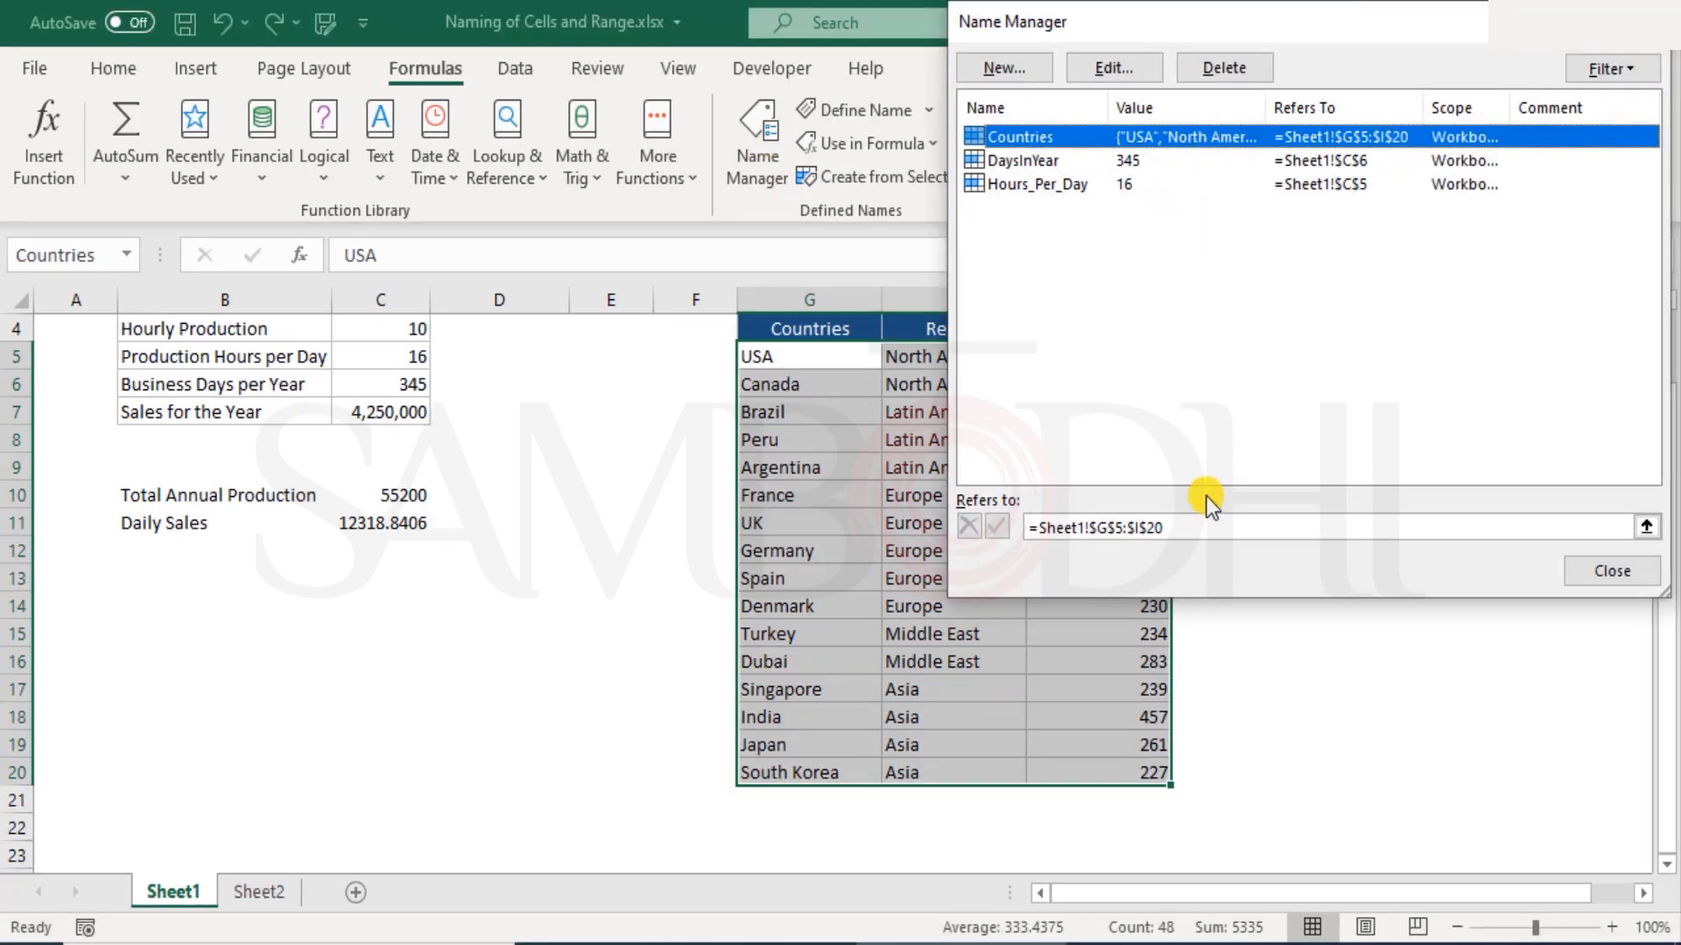
click(1607, 571)
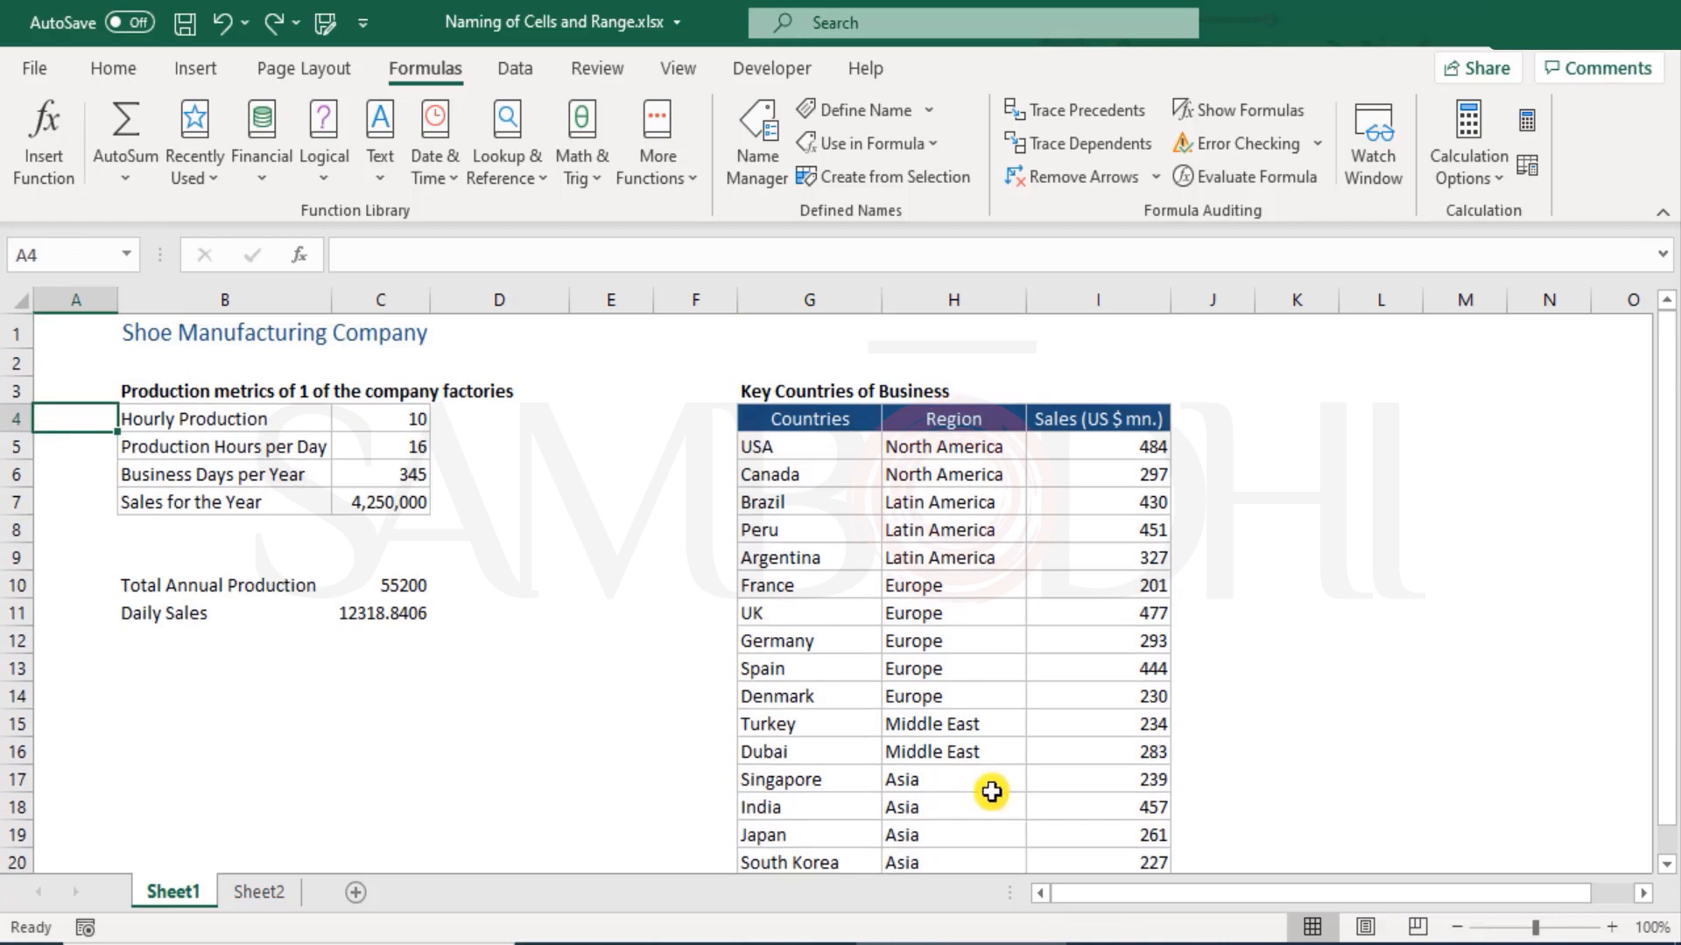
scroll(987, 787, down, 1)
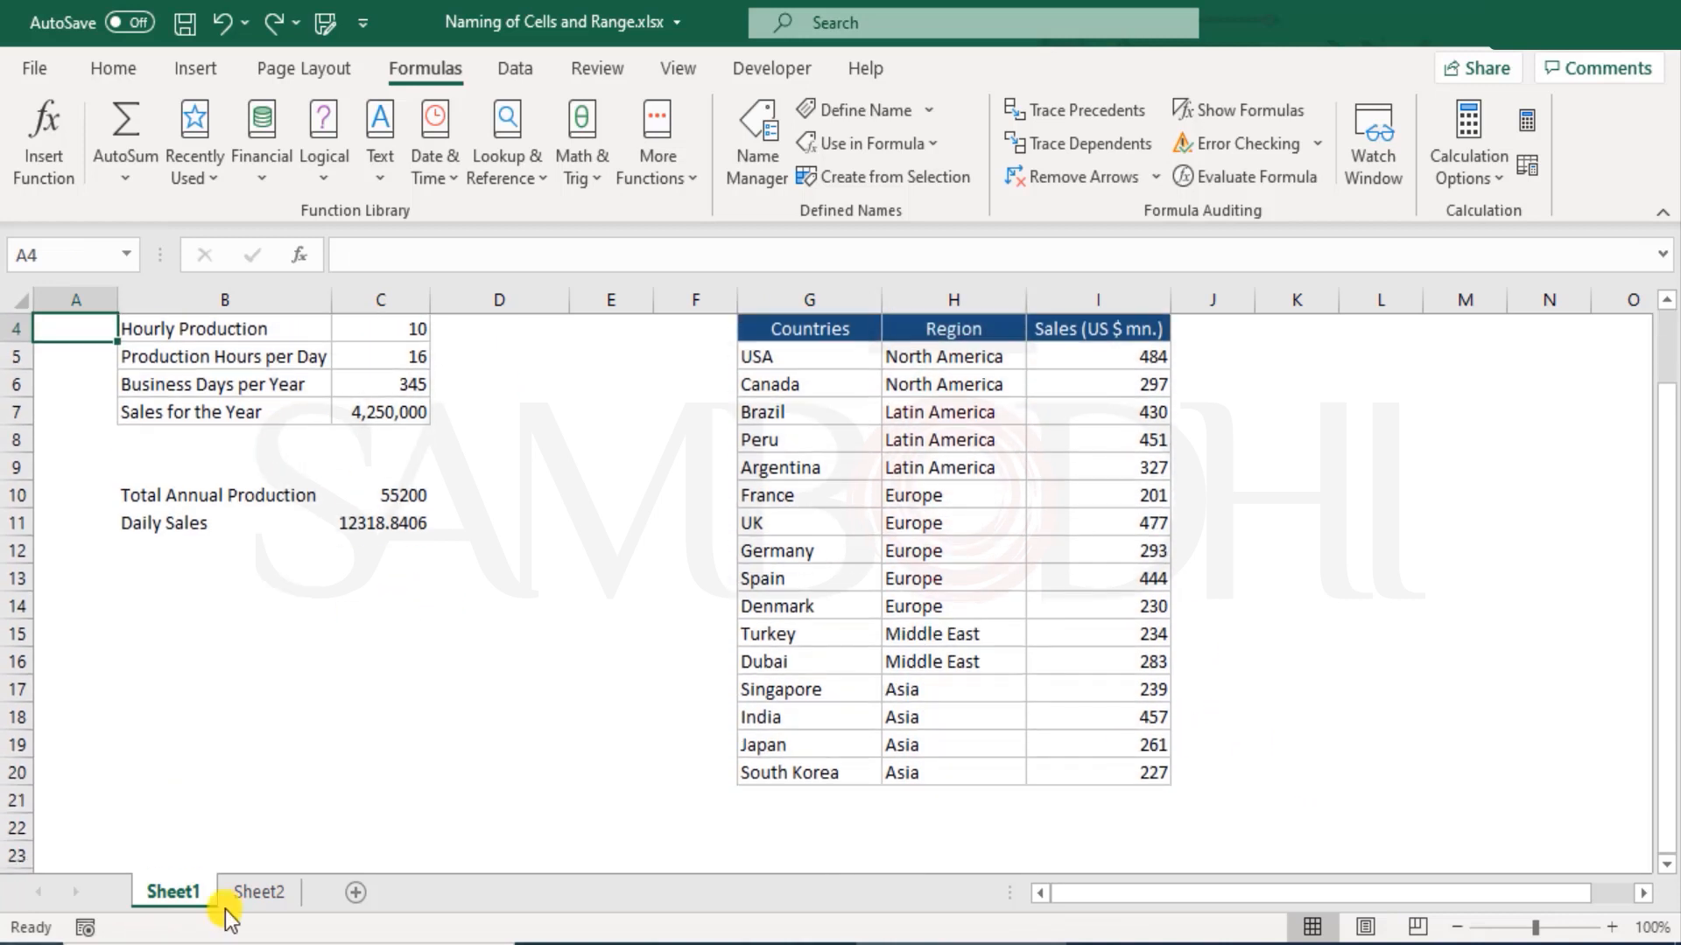
Start a VLOOKUP formula in C10 of Sheet2 with Denmark's cell B10 as the lookup value
click(263, 893)
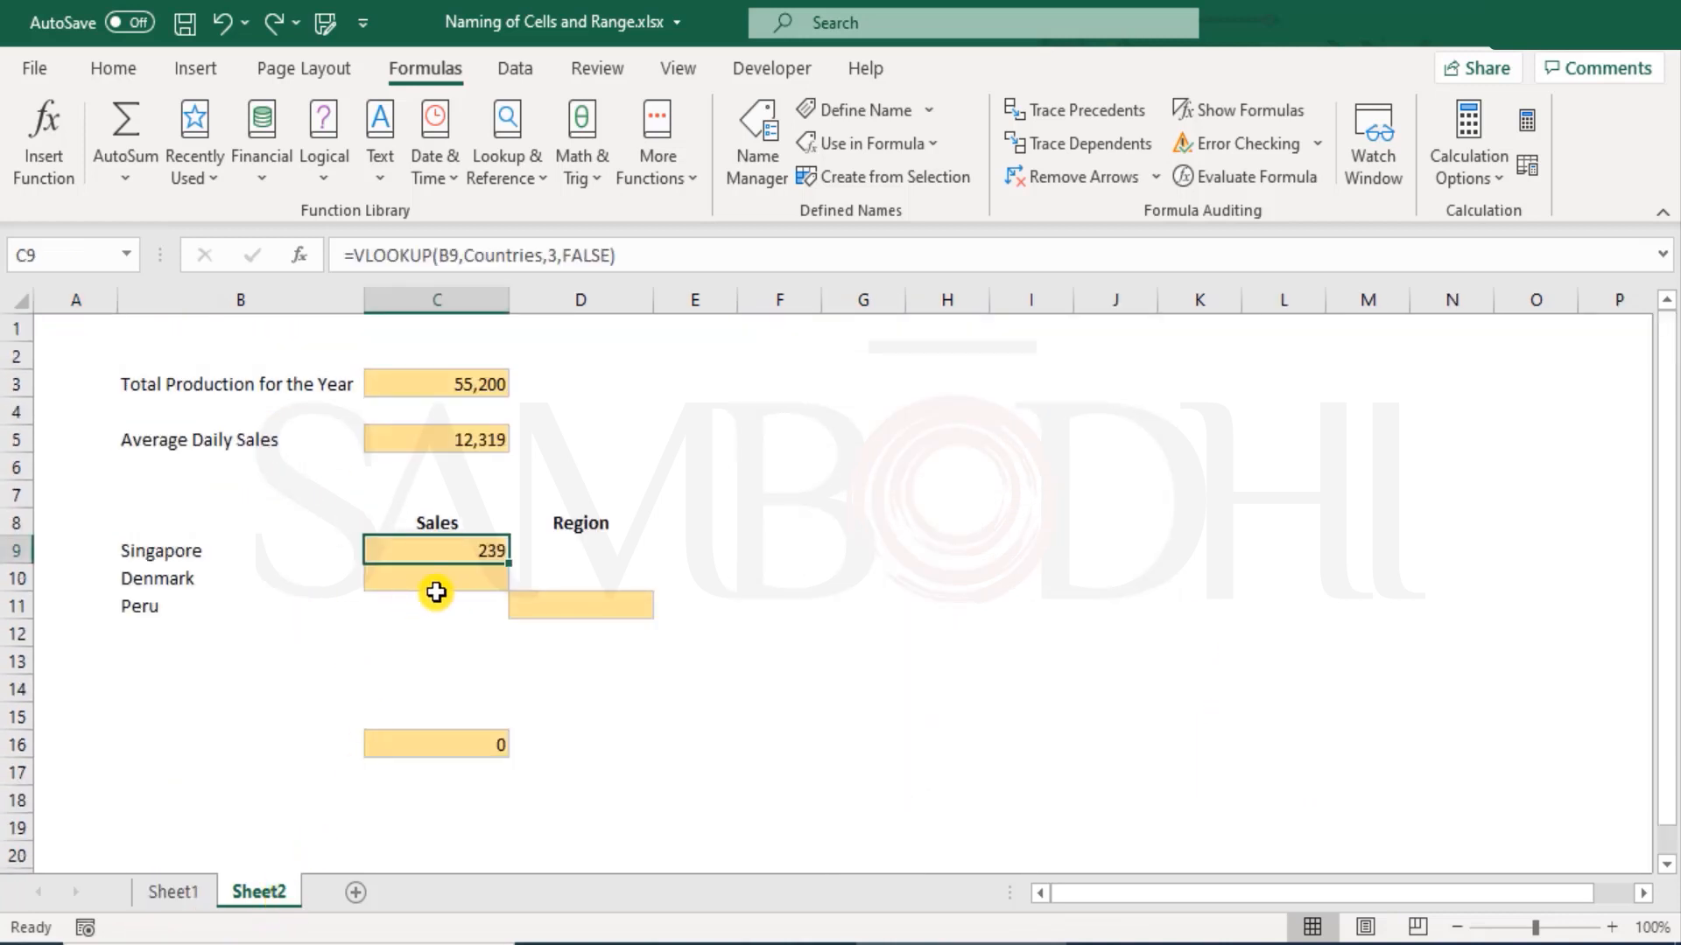
click(420, 586)
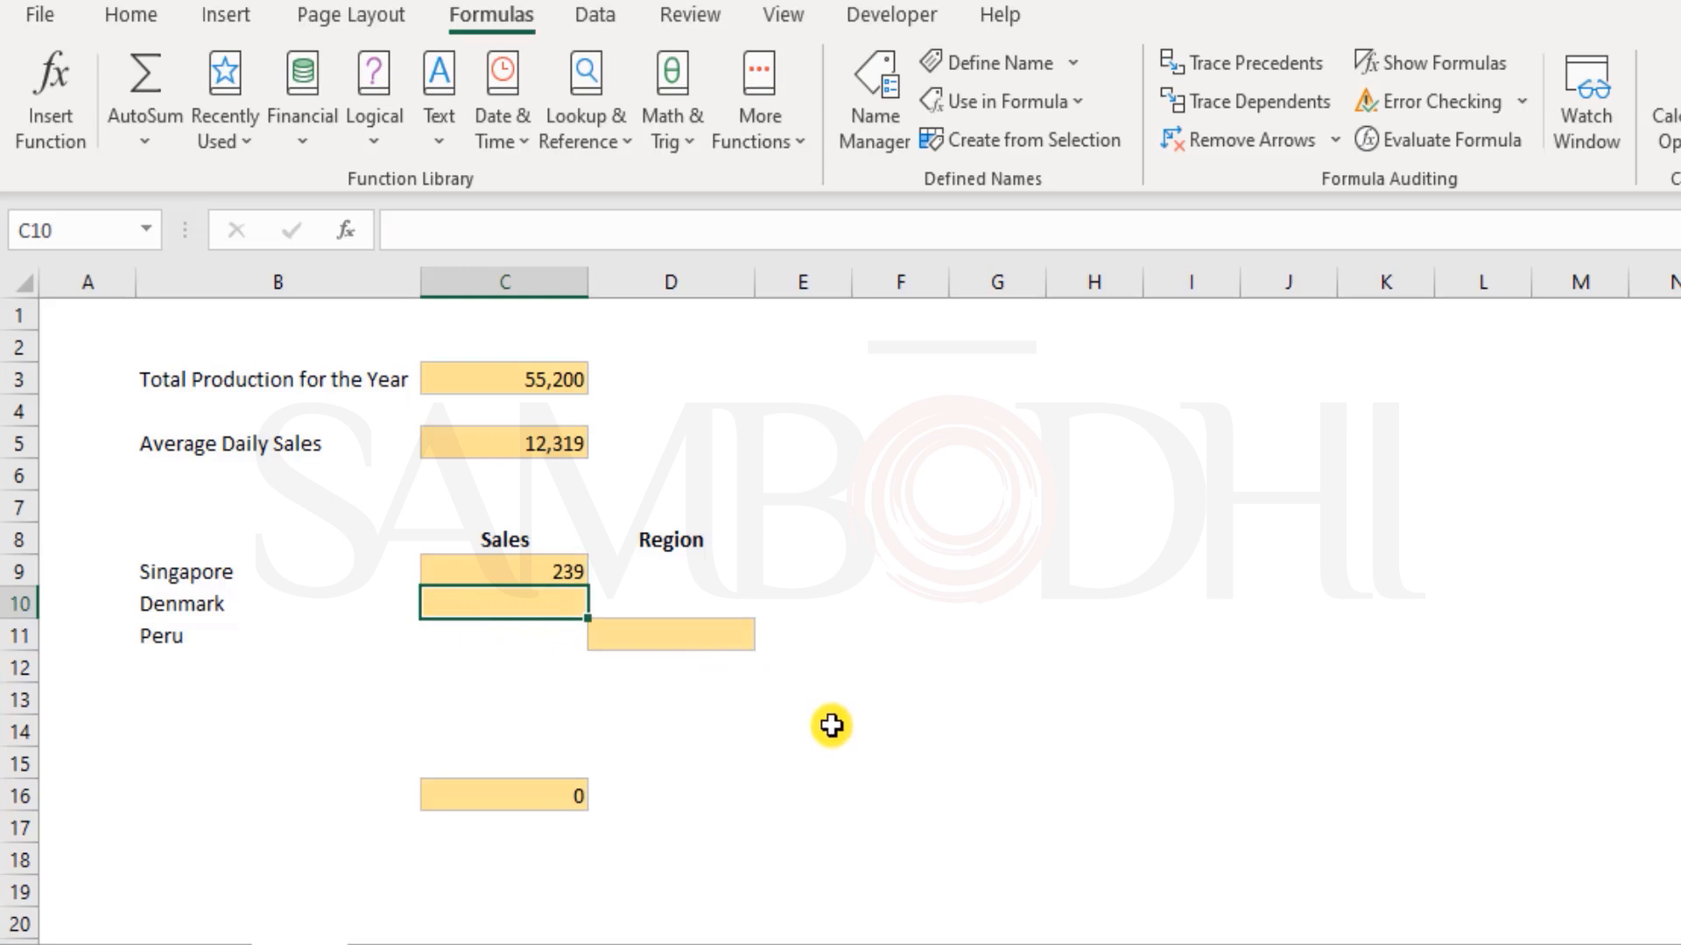
click(670, 630)
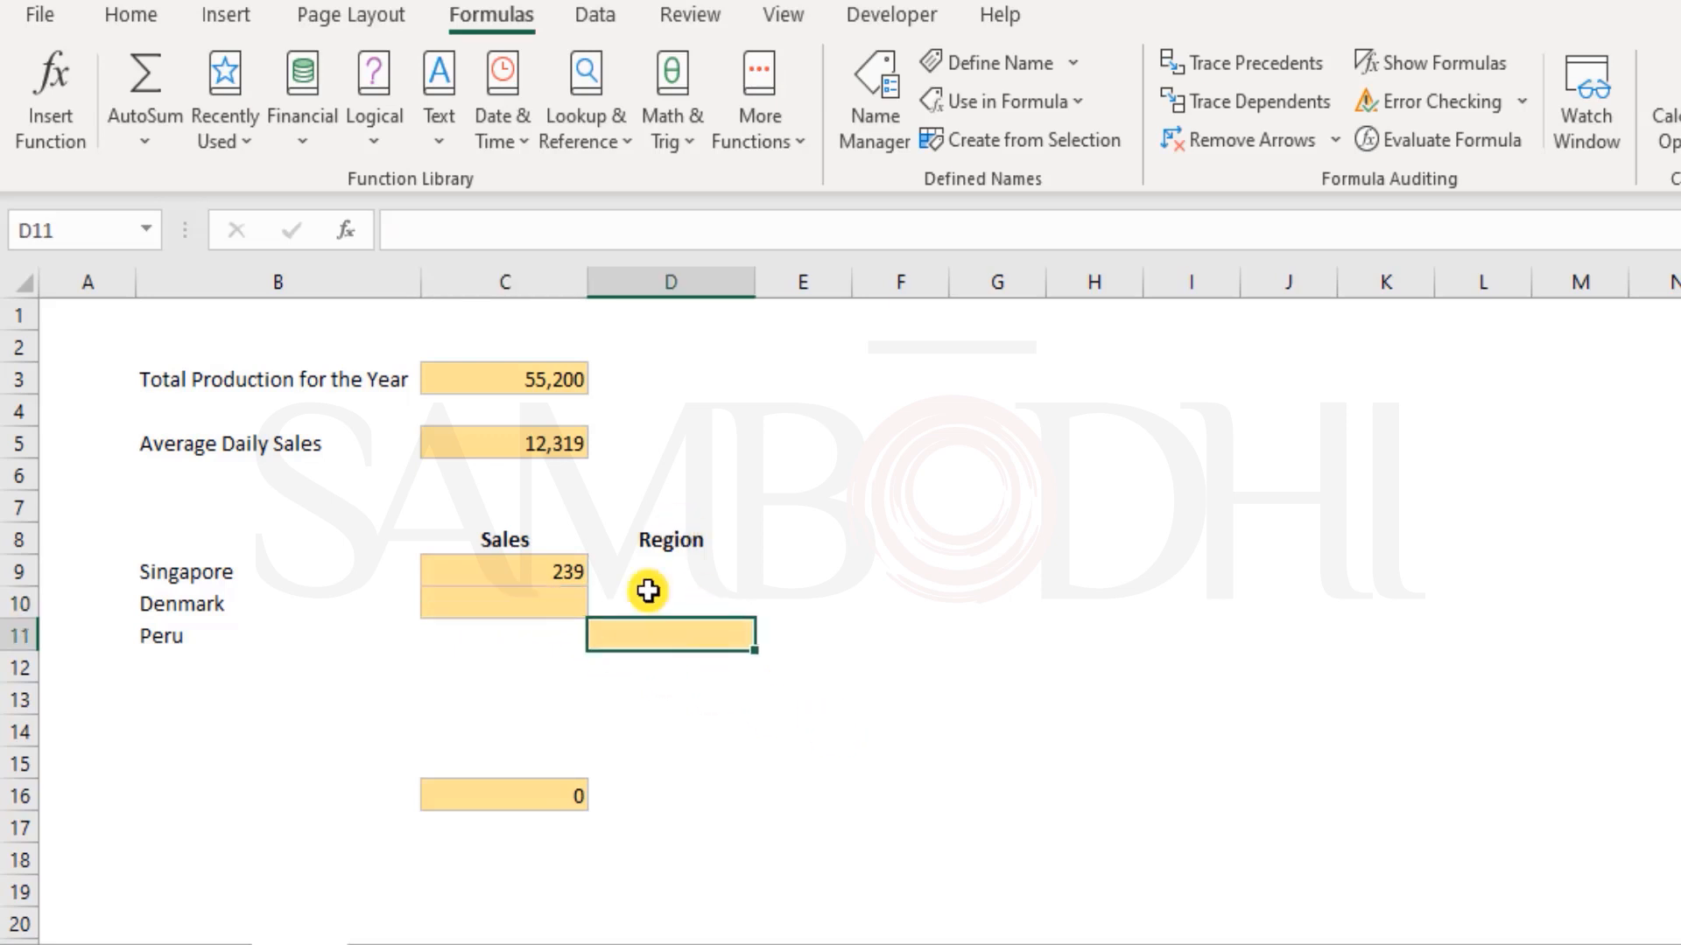
click(501, 596)
text(=vl)
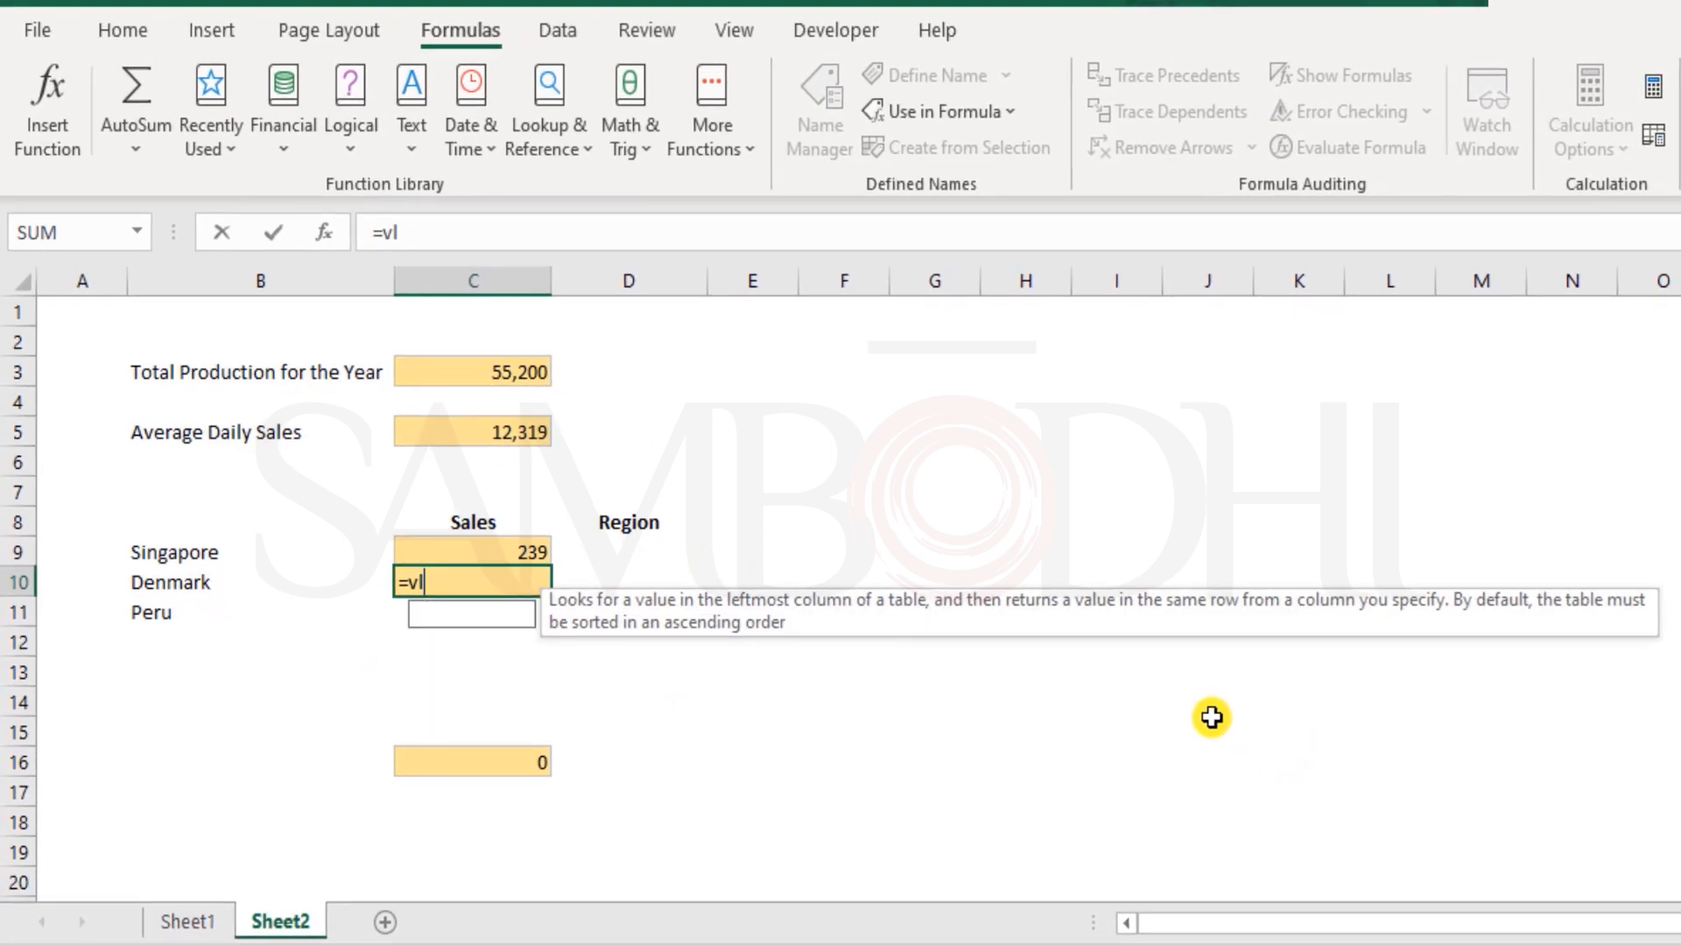
key(Tab)
key(Left)
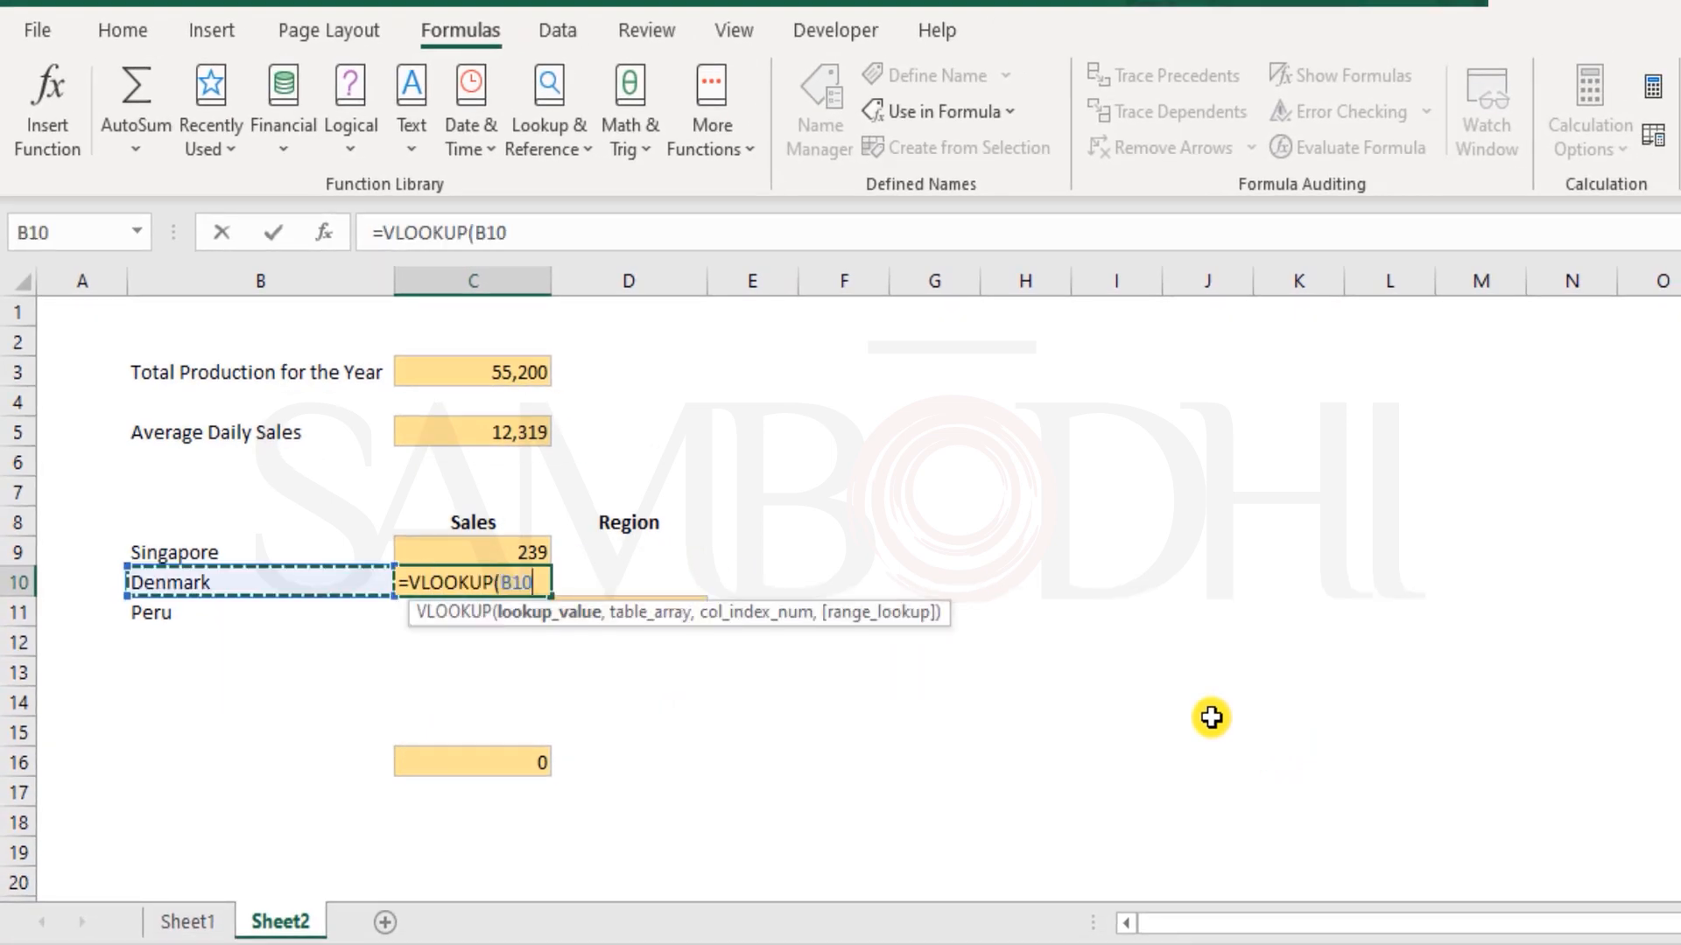
text(,)
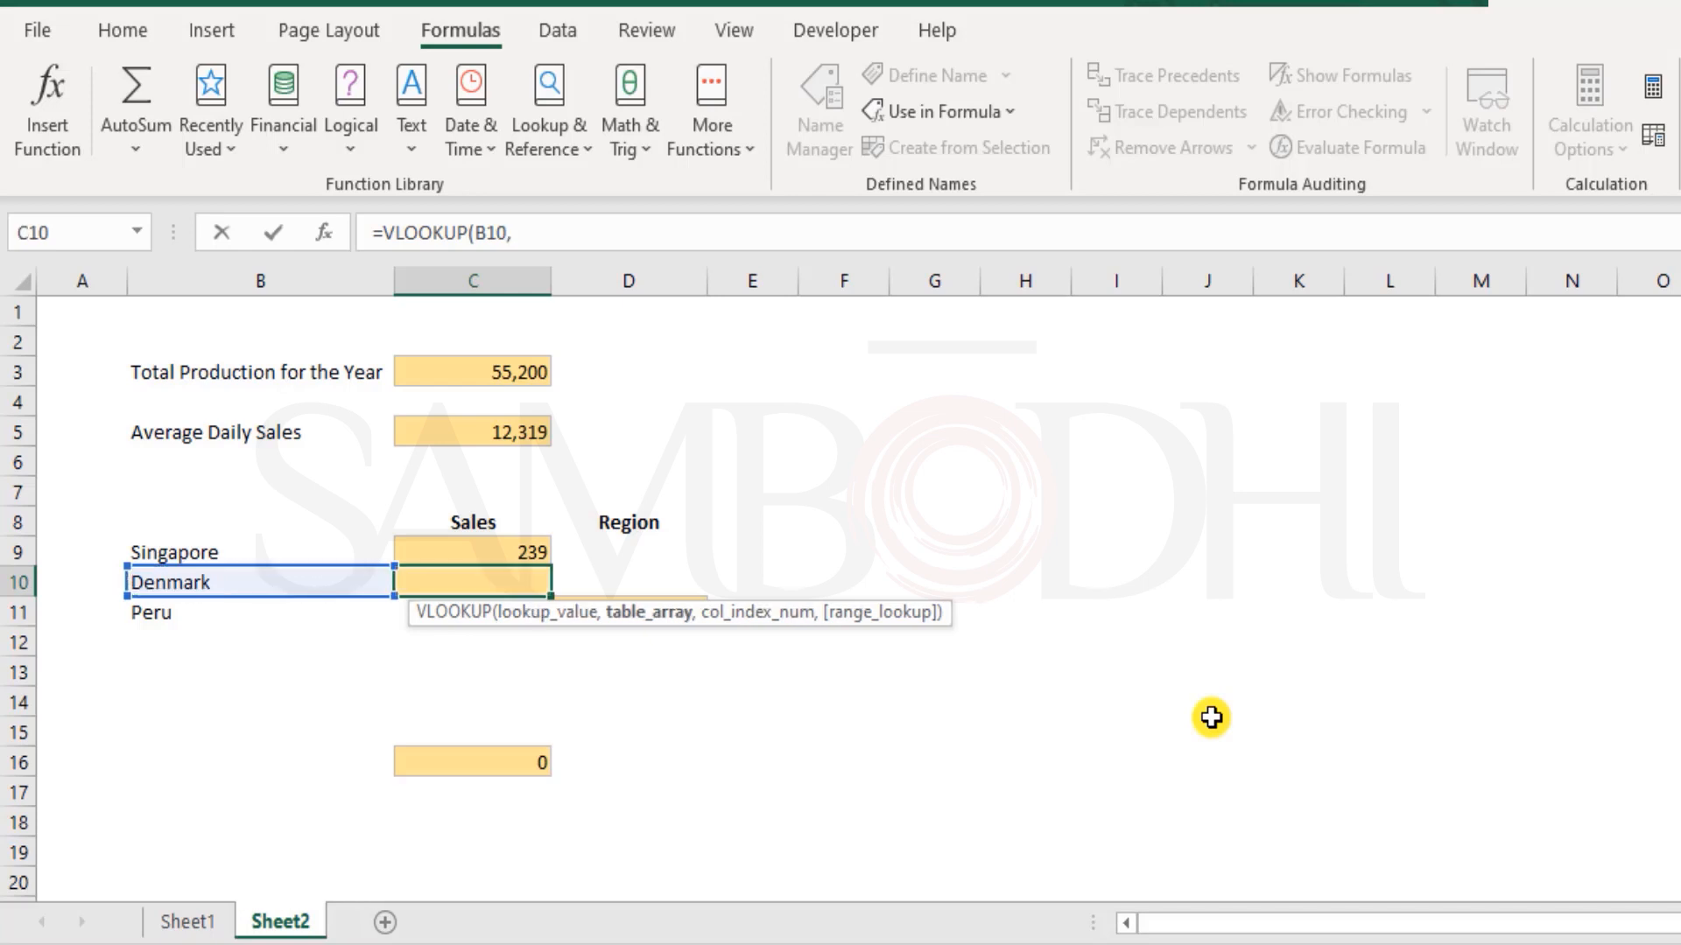
Use the range name Countries as the table array of the VLOOKUP in C10
key(ctrl+Page_Up)
key(ctrl+Page_Down)
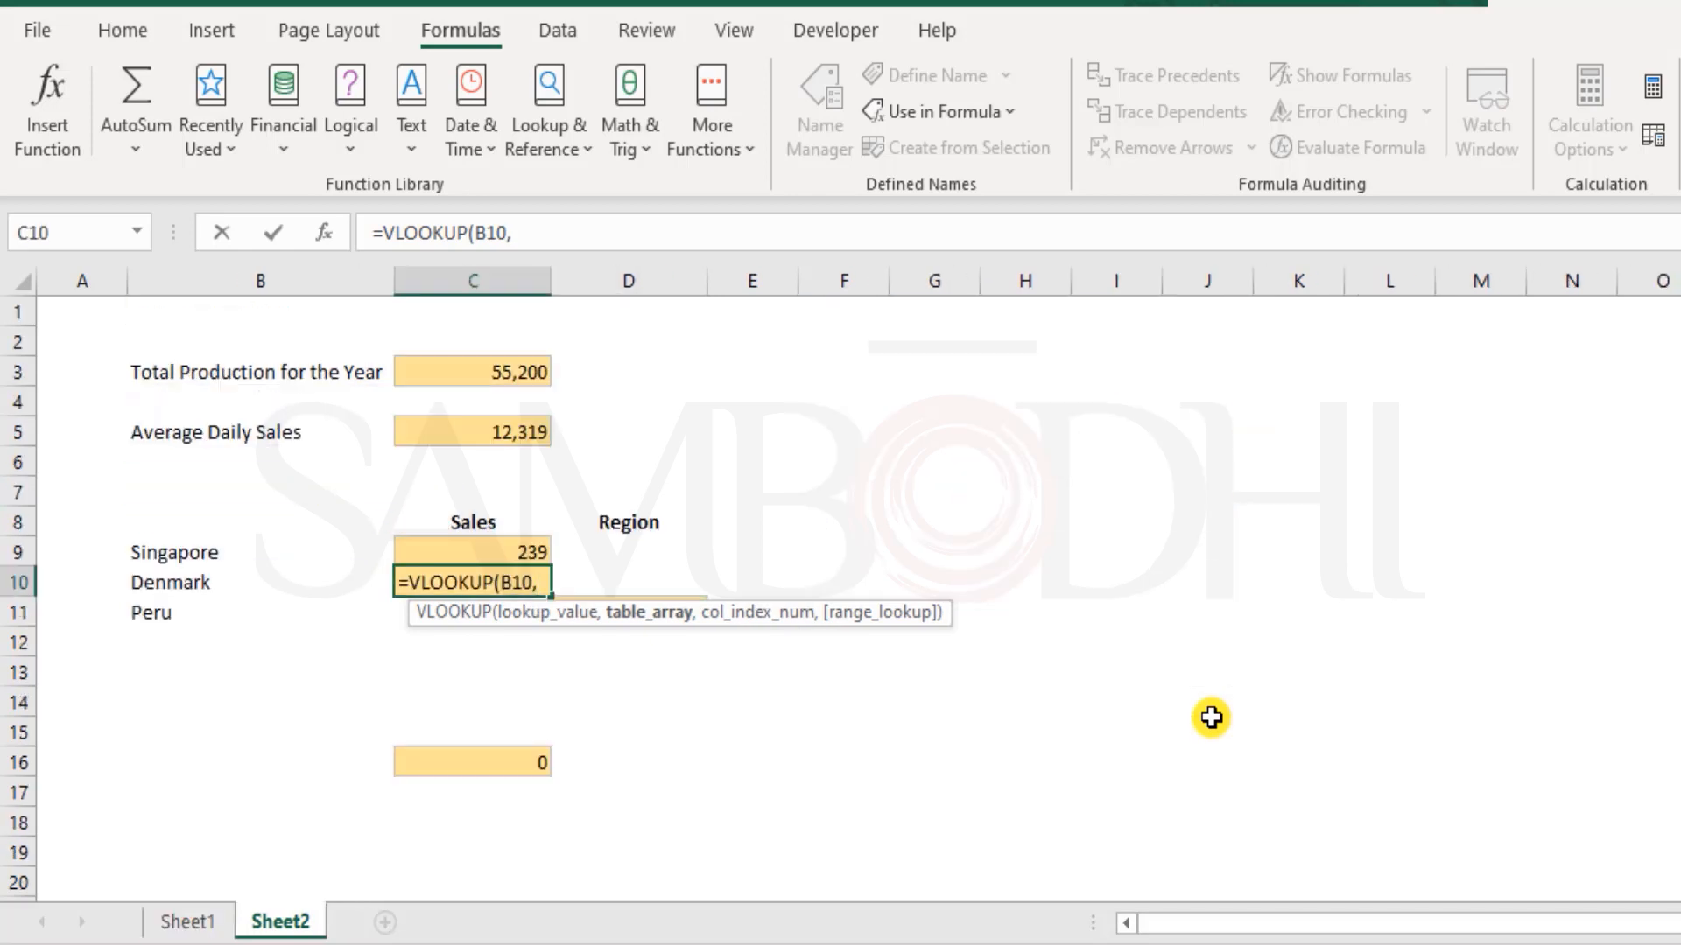
text(count)
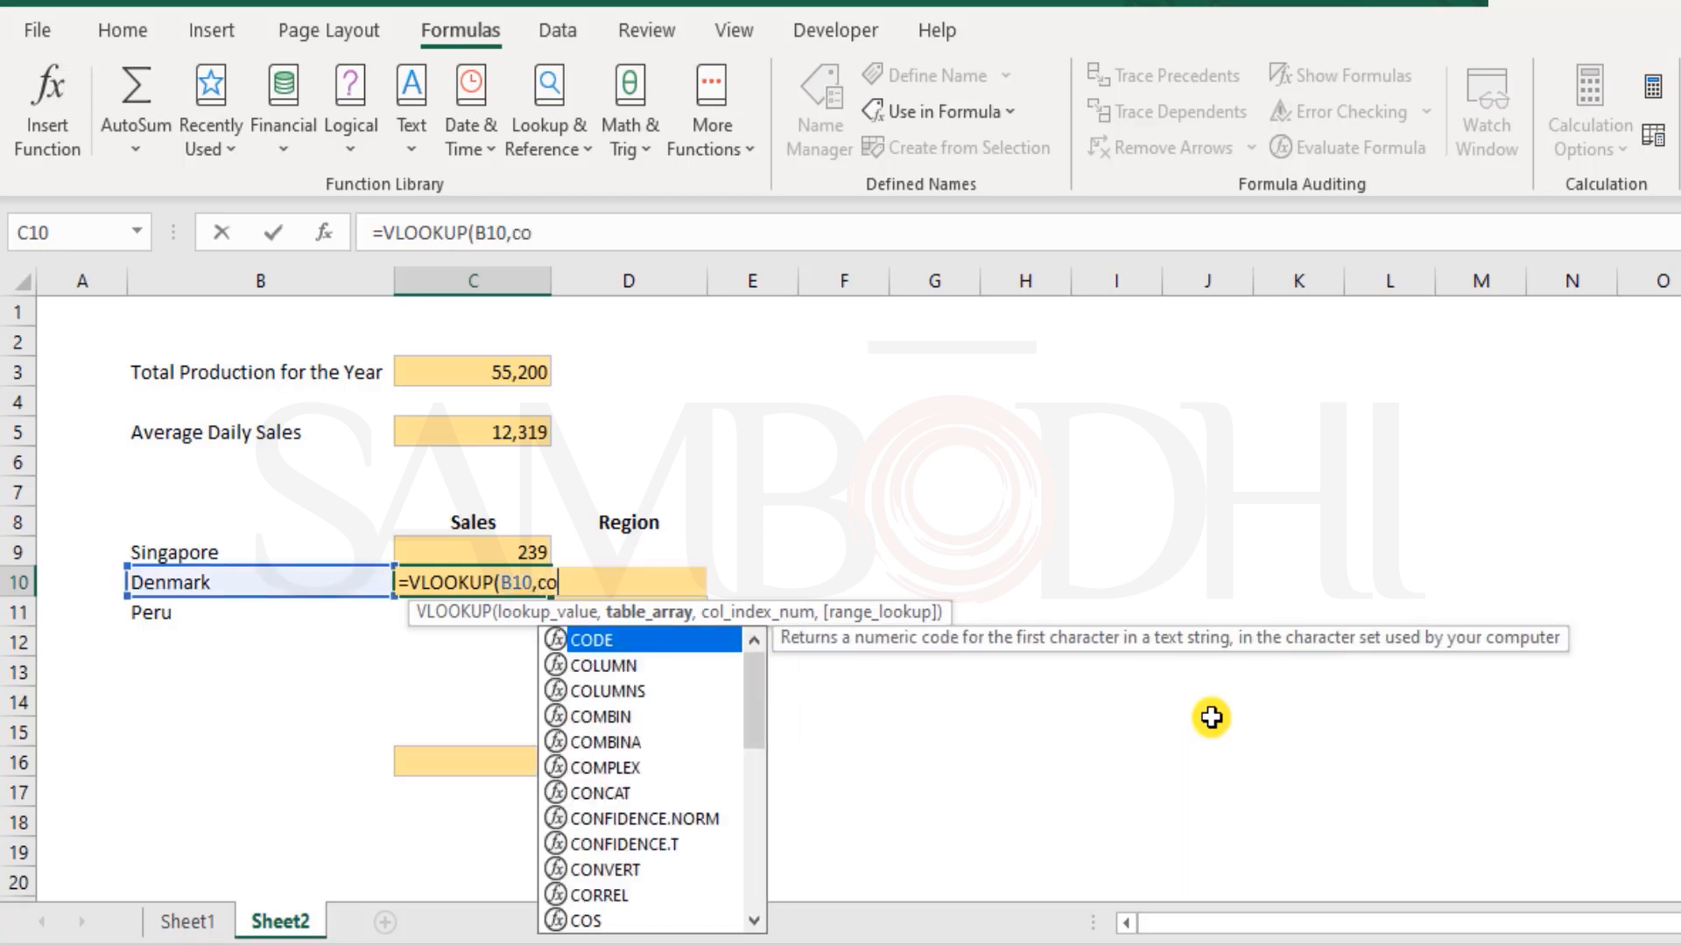
key(Down)
key(Down)
key(Down)
key(Down)
key(Down)
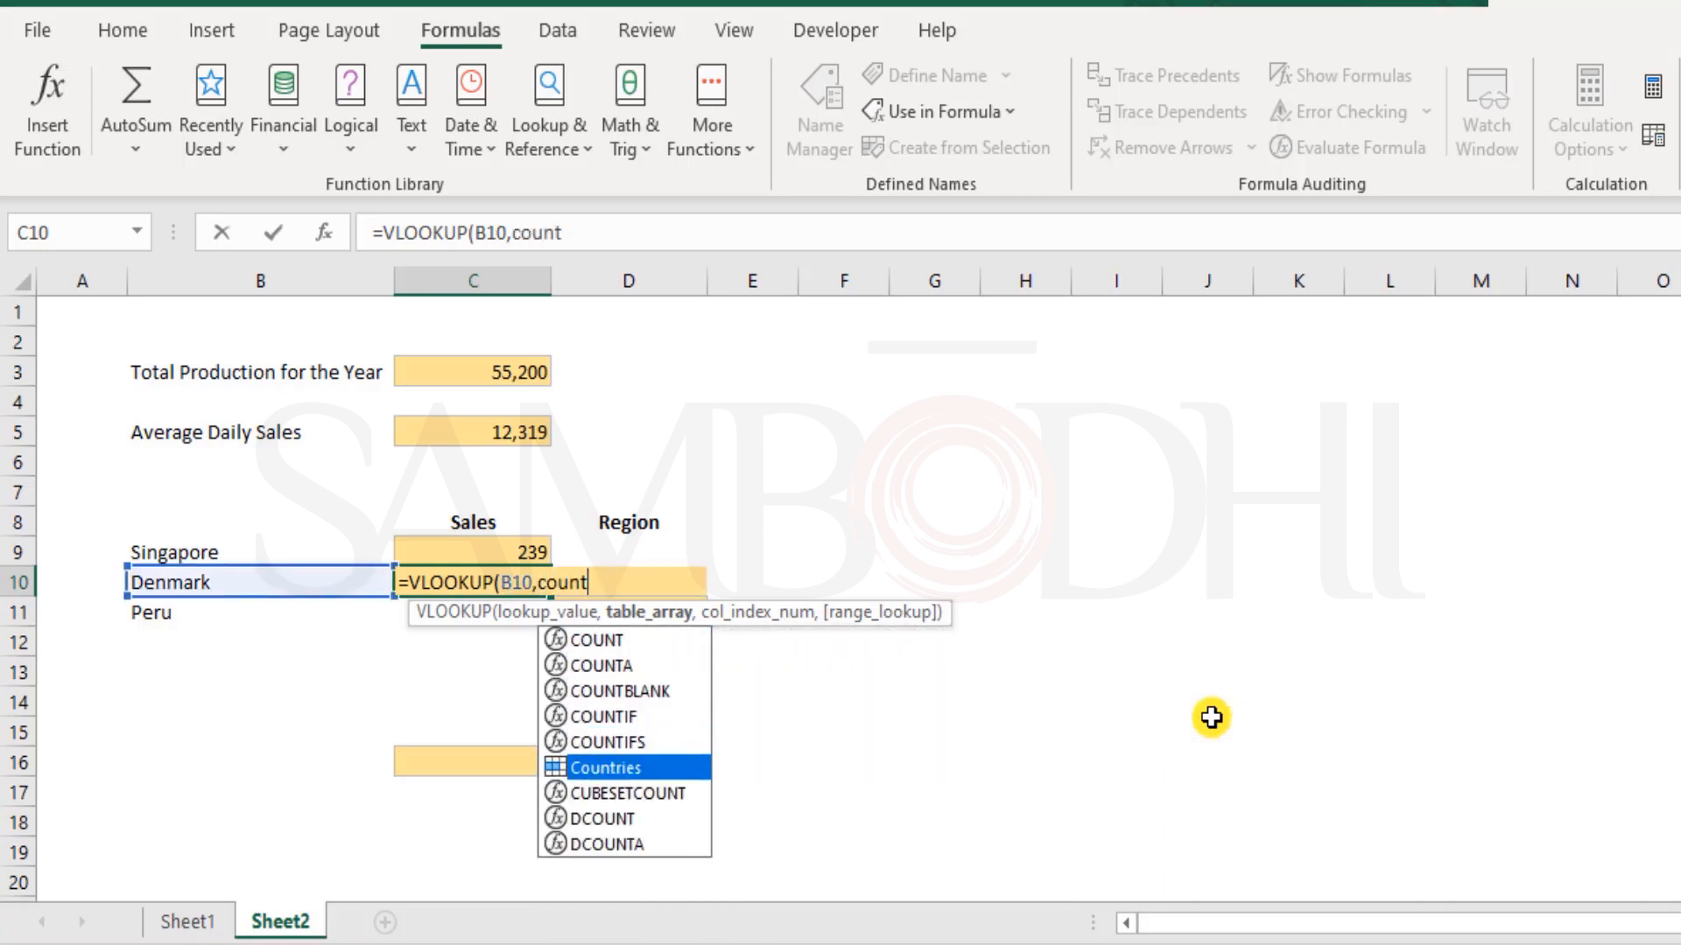
key(Tab)
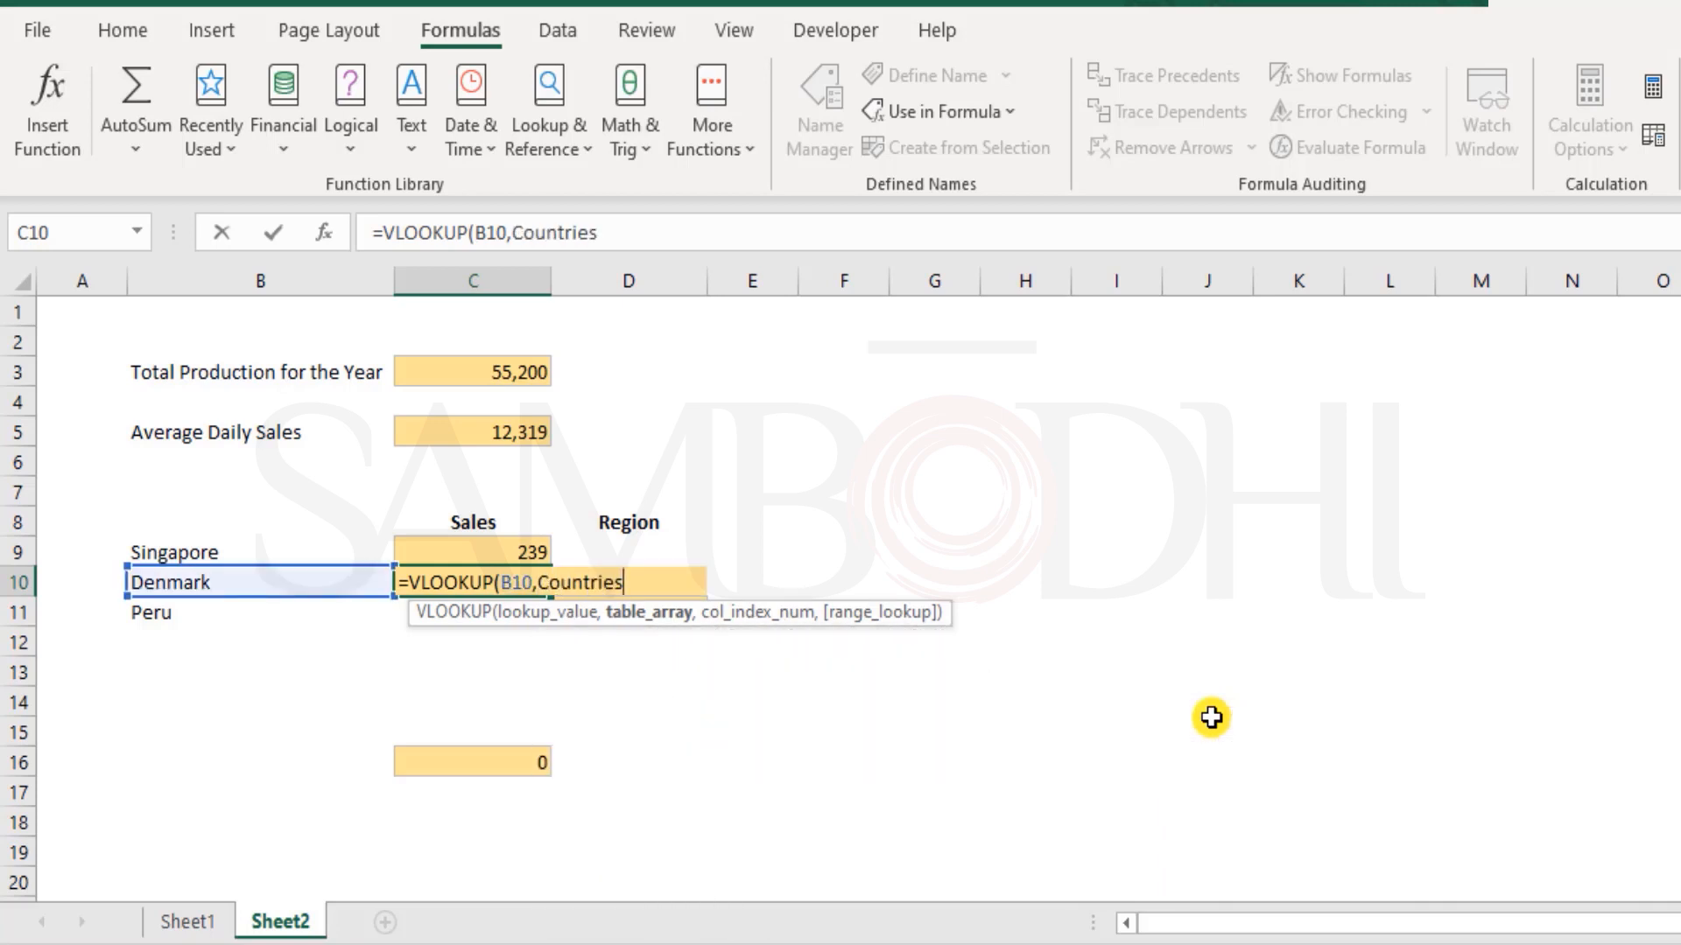
Complete the Denmark formula in C10 with column index 3 and FALSE for an exact match
text(,3<)
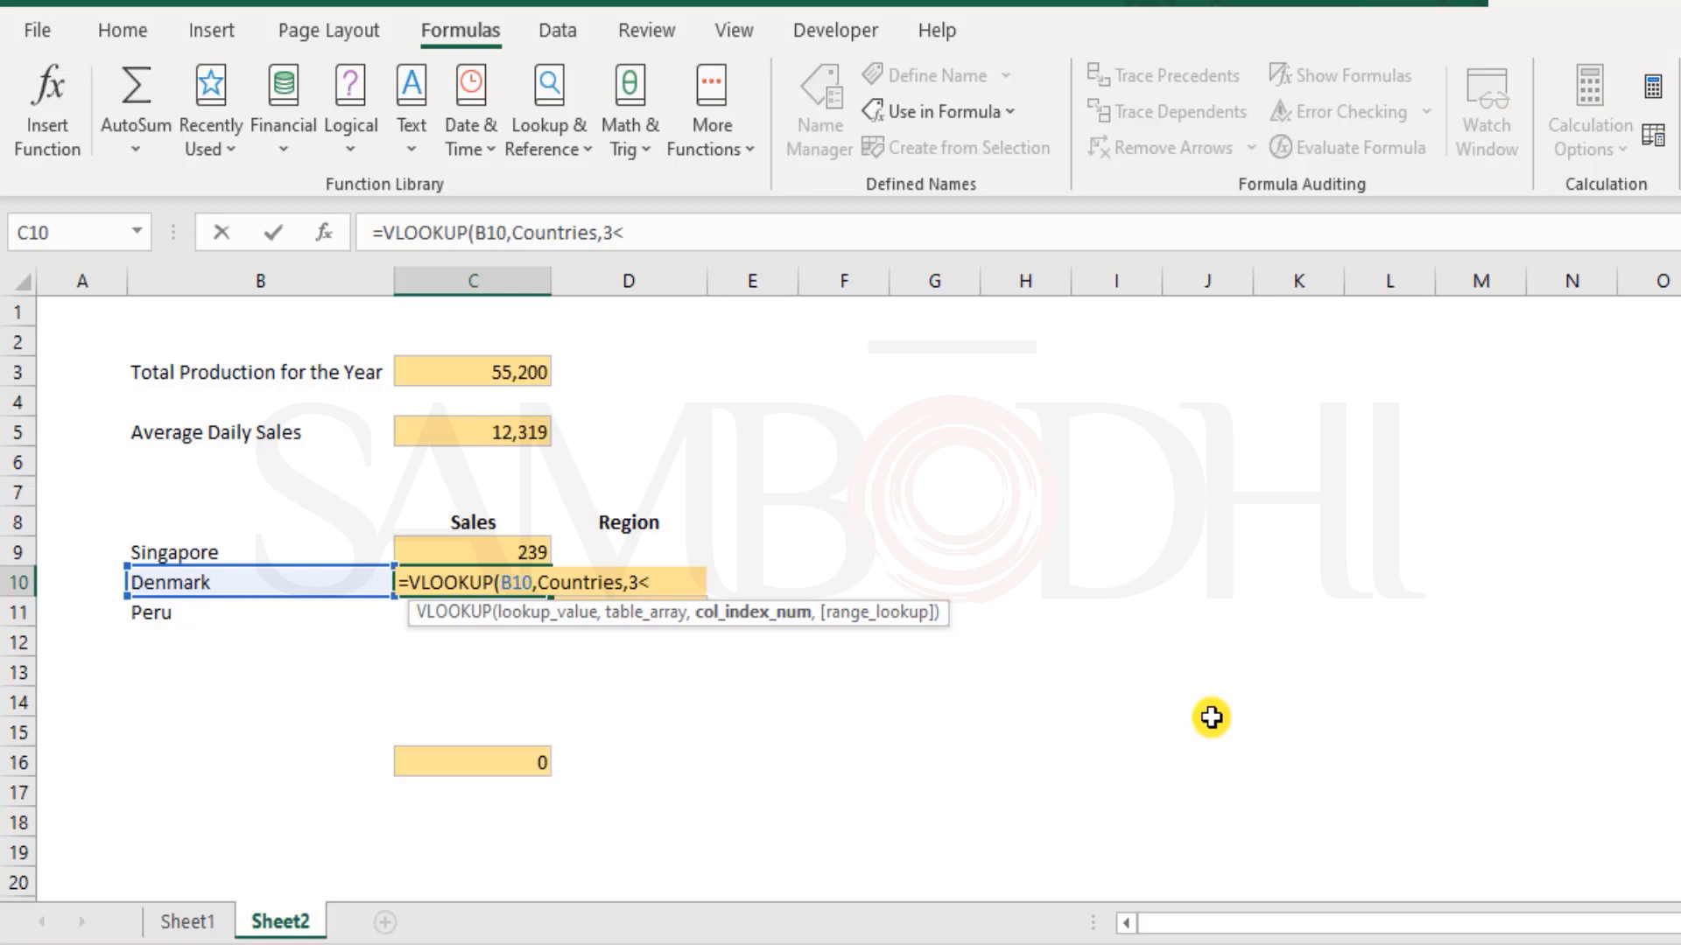
key(BackSpace)
text(,)
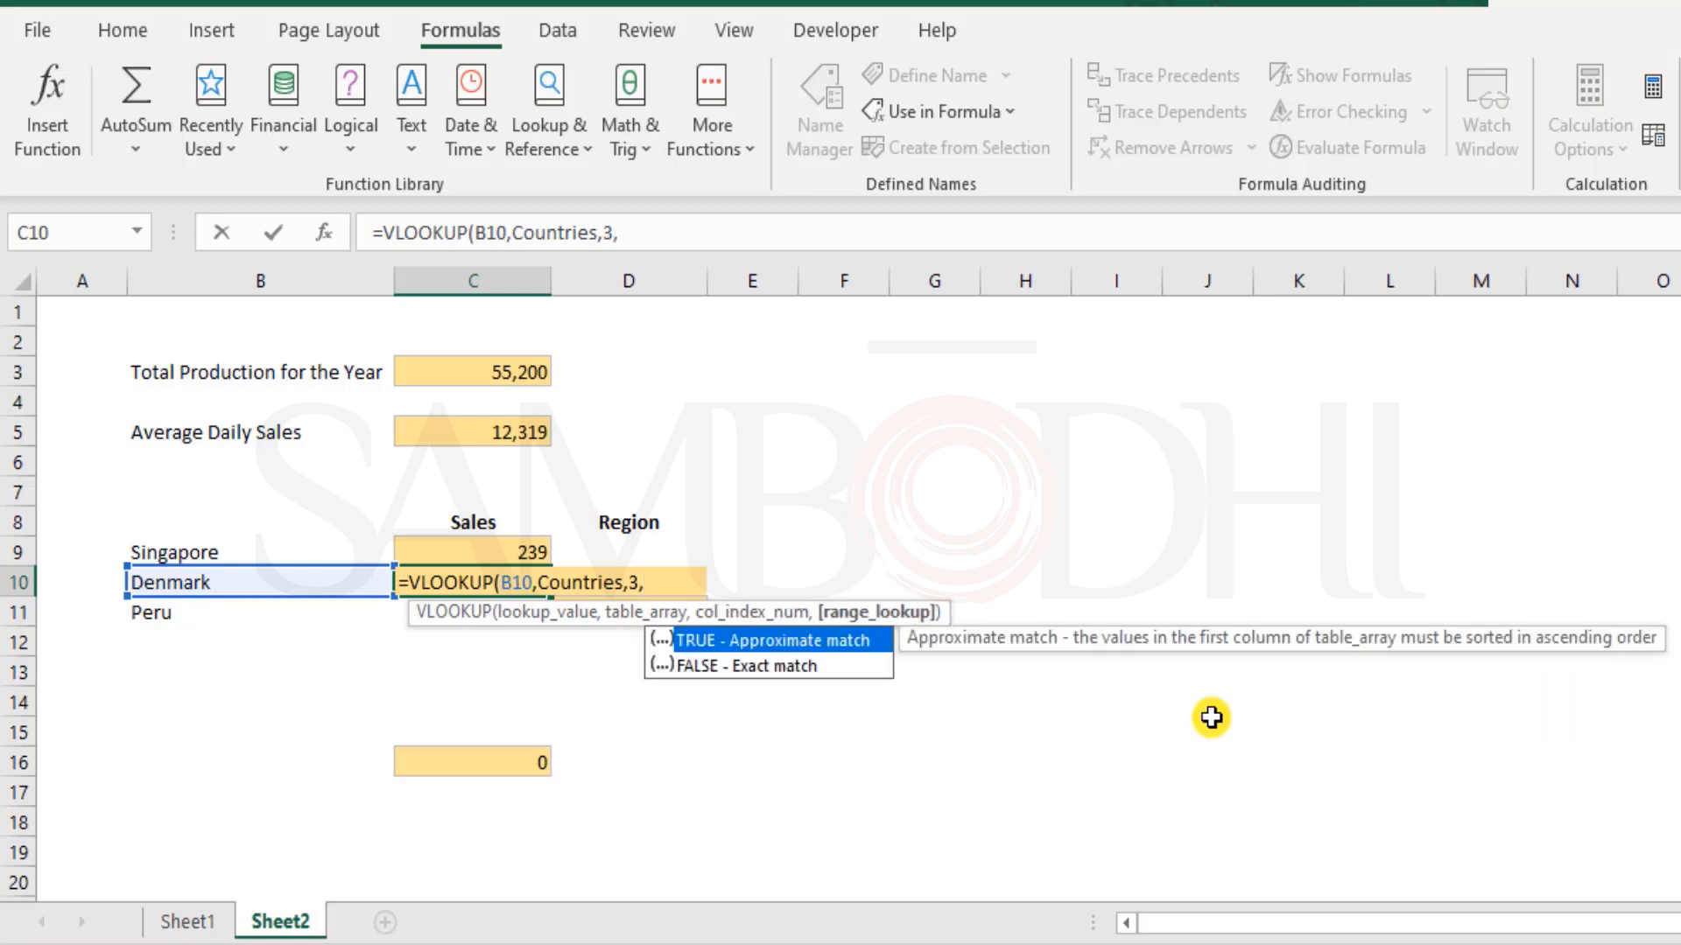
key(Down)
key(Tab)
text())
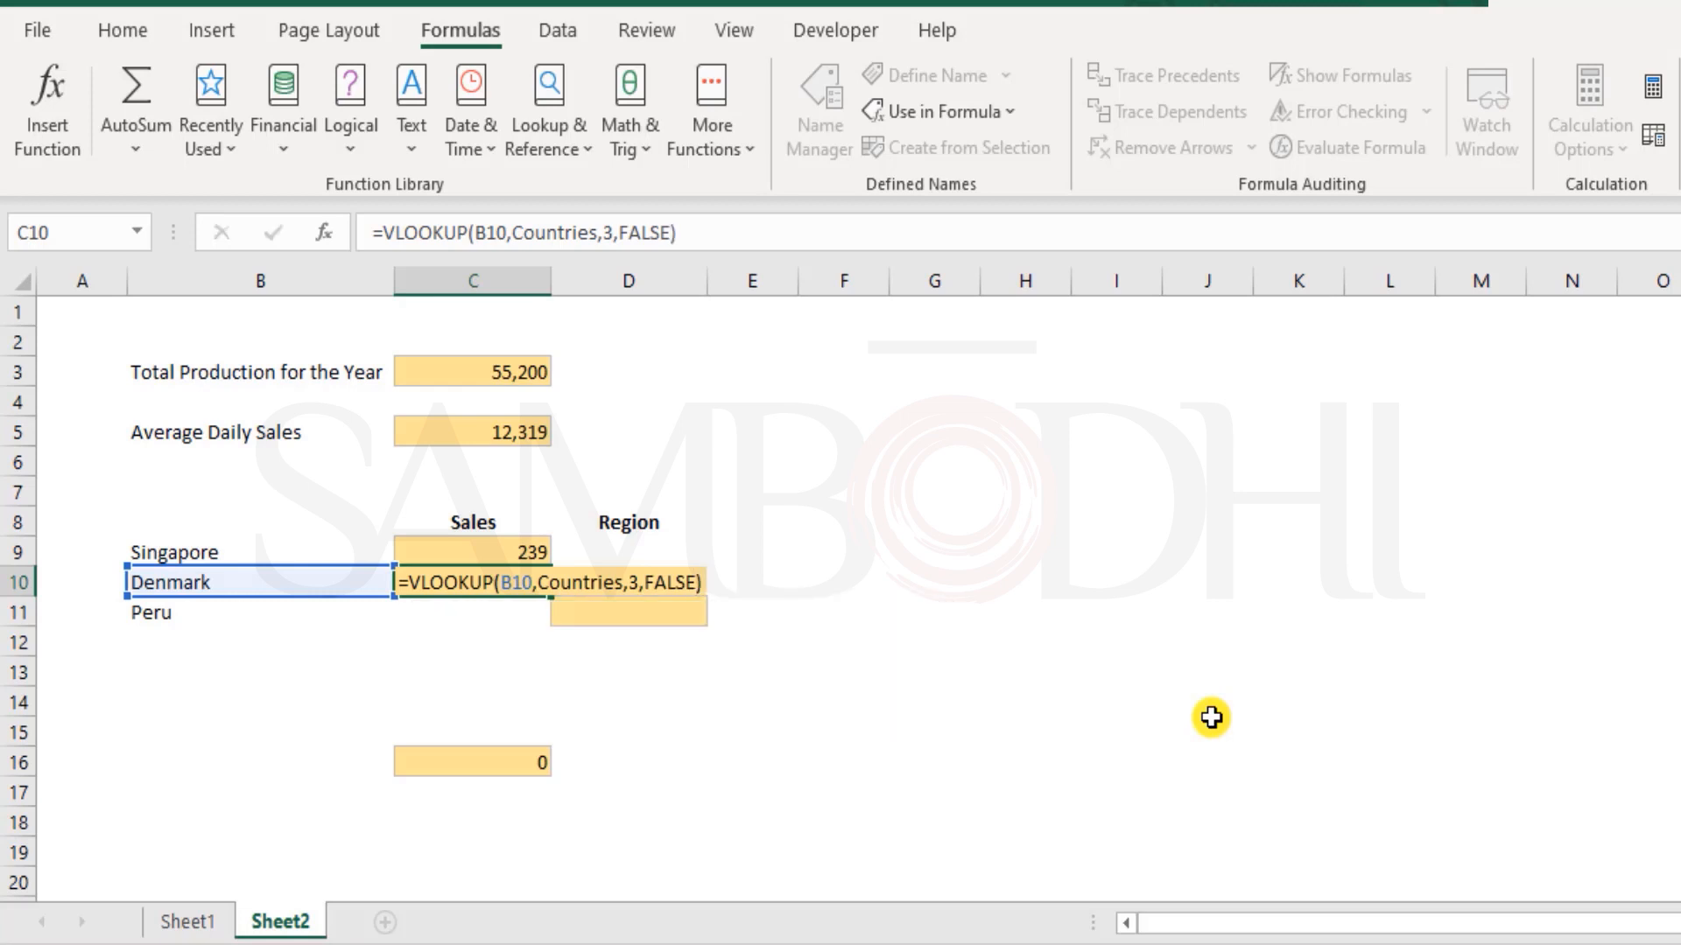
key(Return)
Start a VLOOKUP in D11 with Peru's cell B11 as the lookup value and Countries as the table array
key(Right)
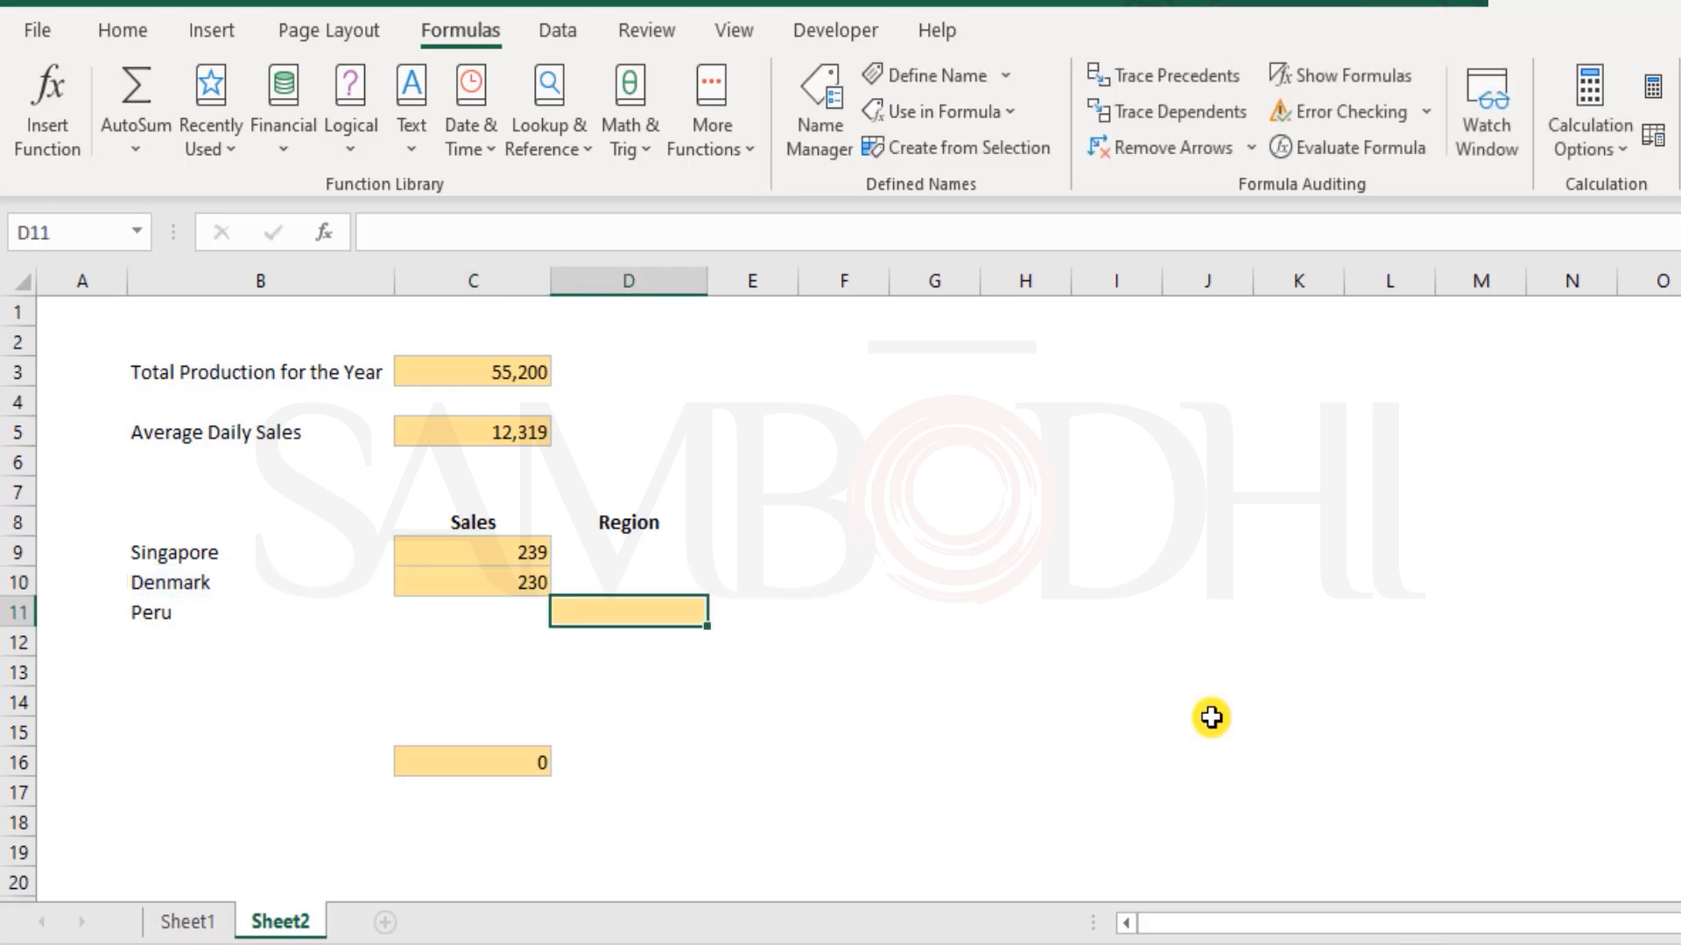
text(=vlo)
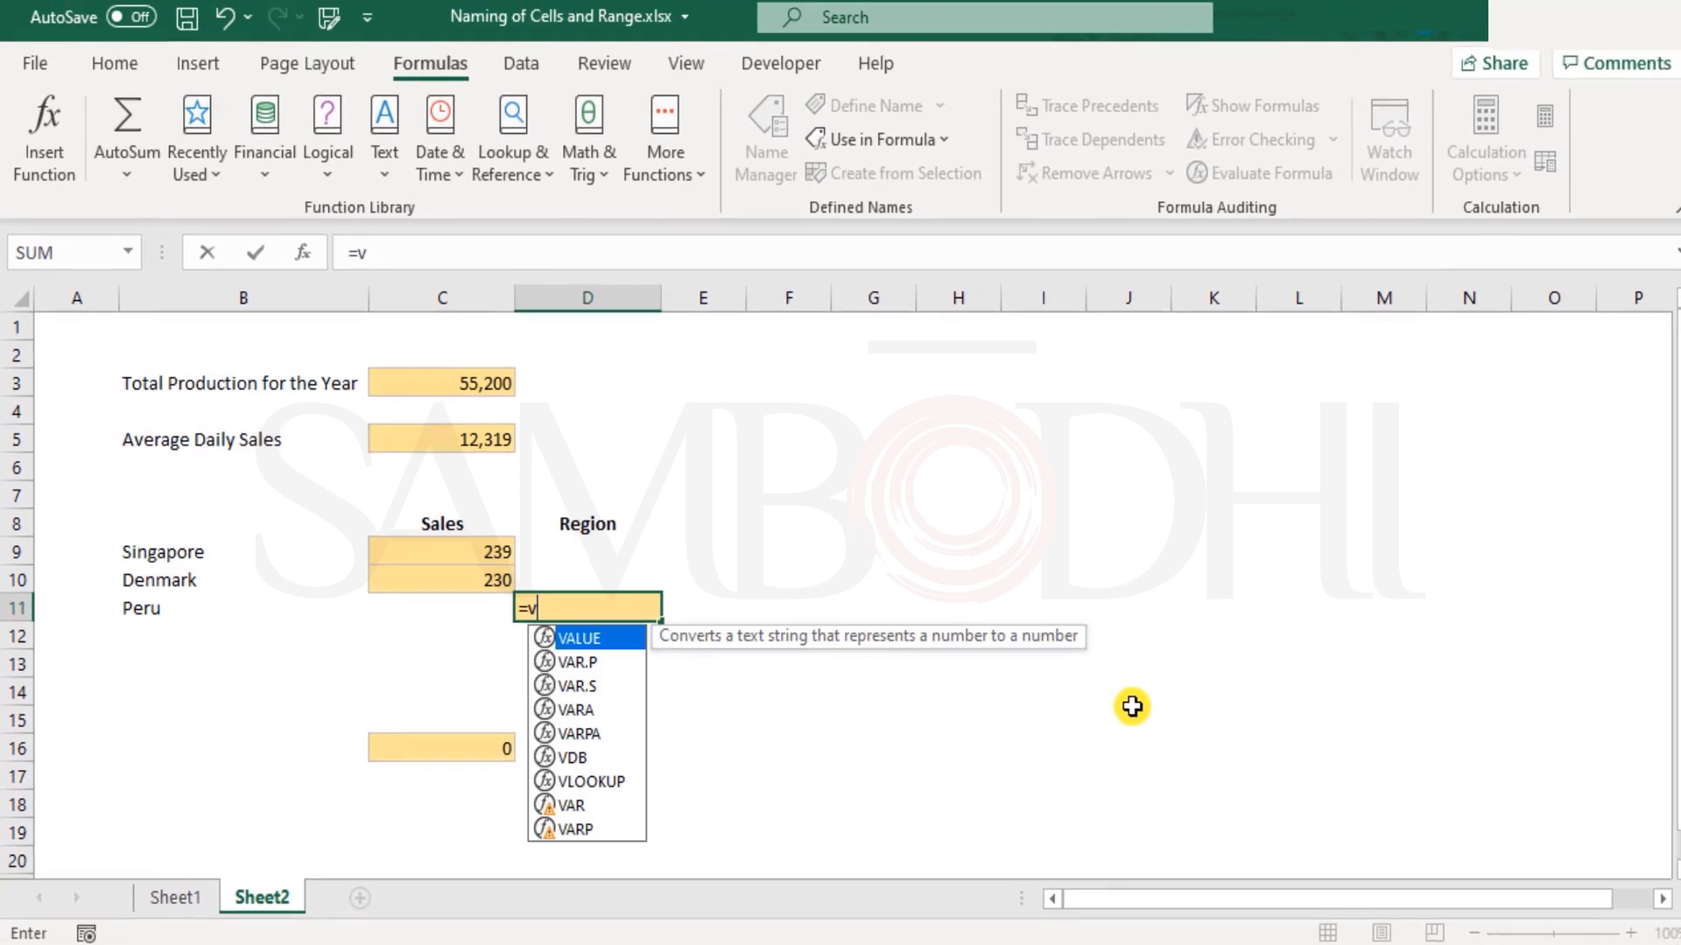
key(Tab)
key(Left)
key(Left)
text(,cou)
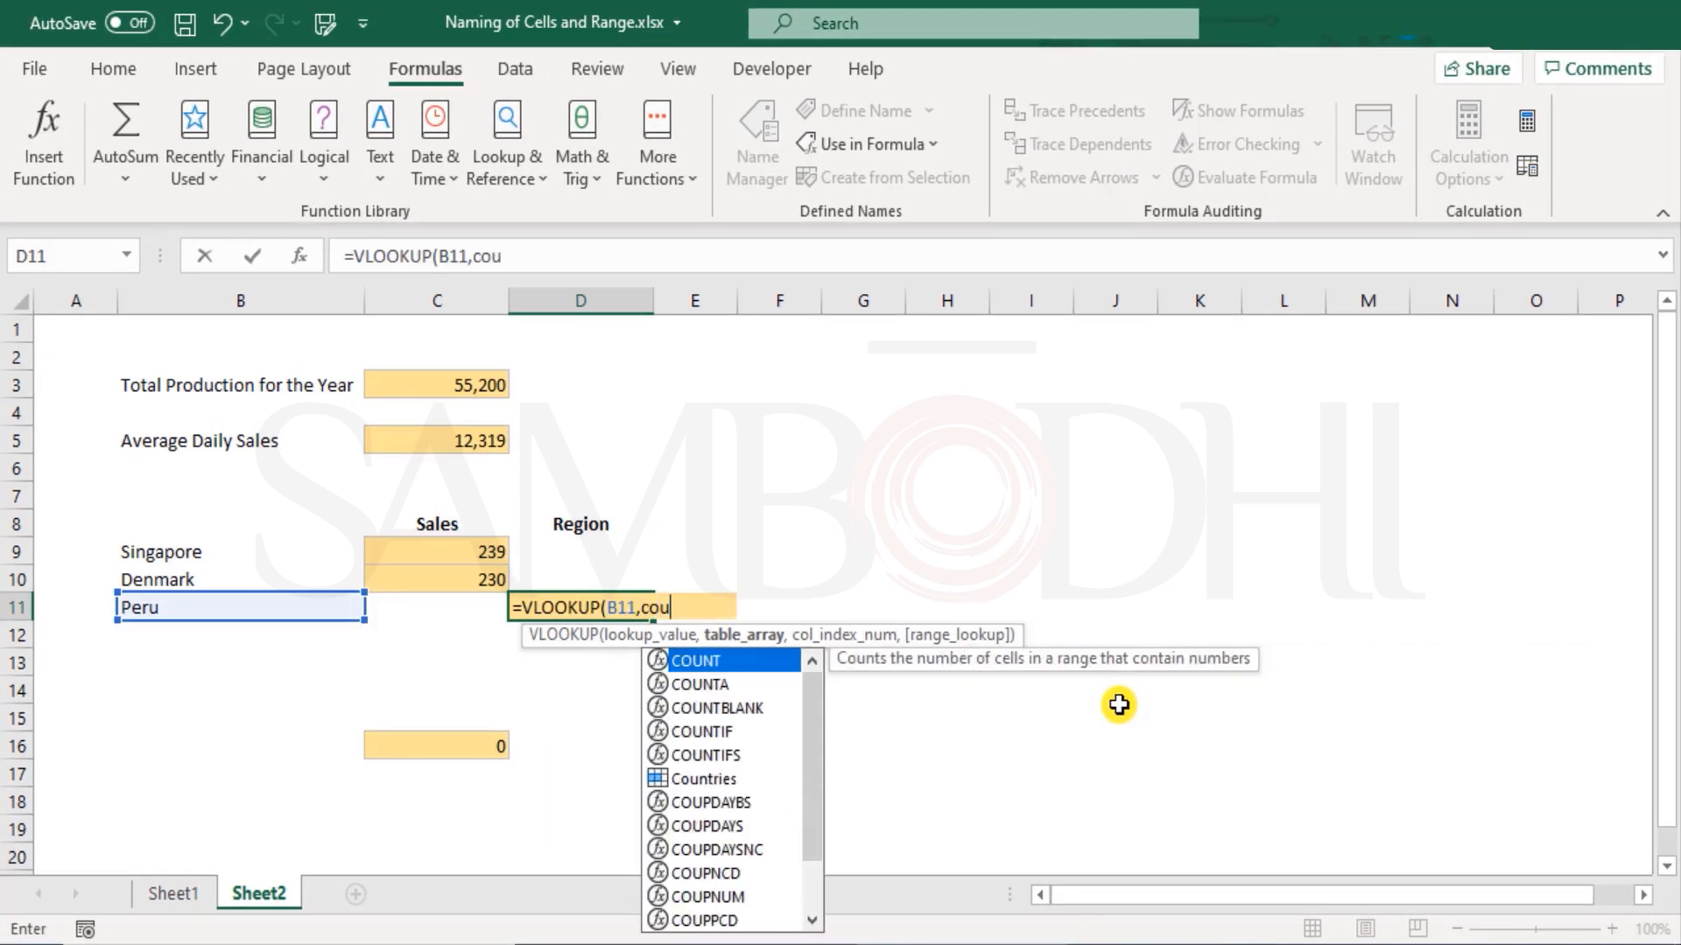
text(ntrie)
key(Tab)
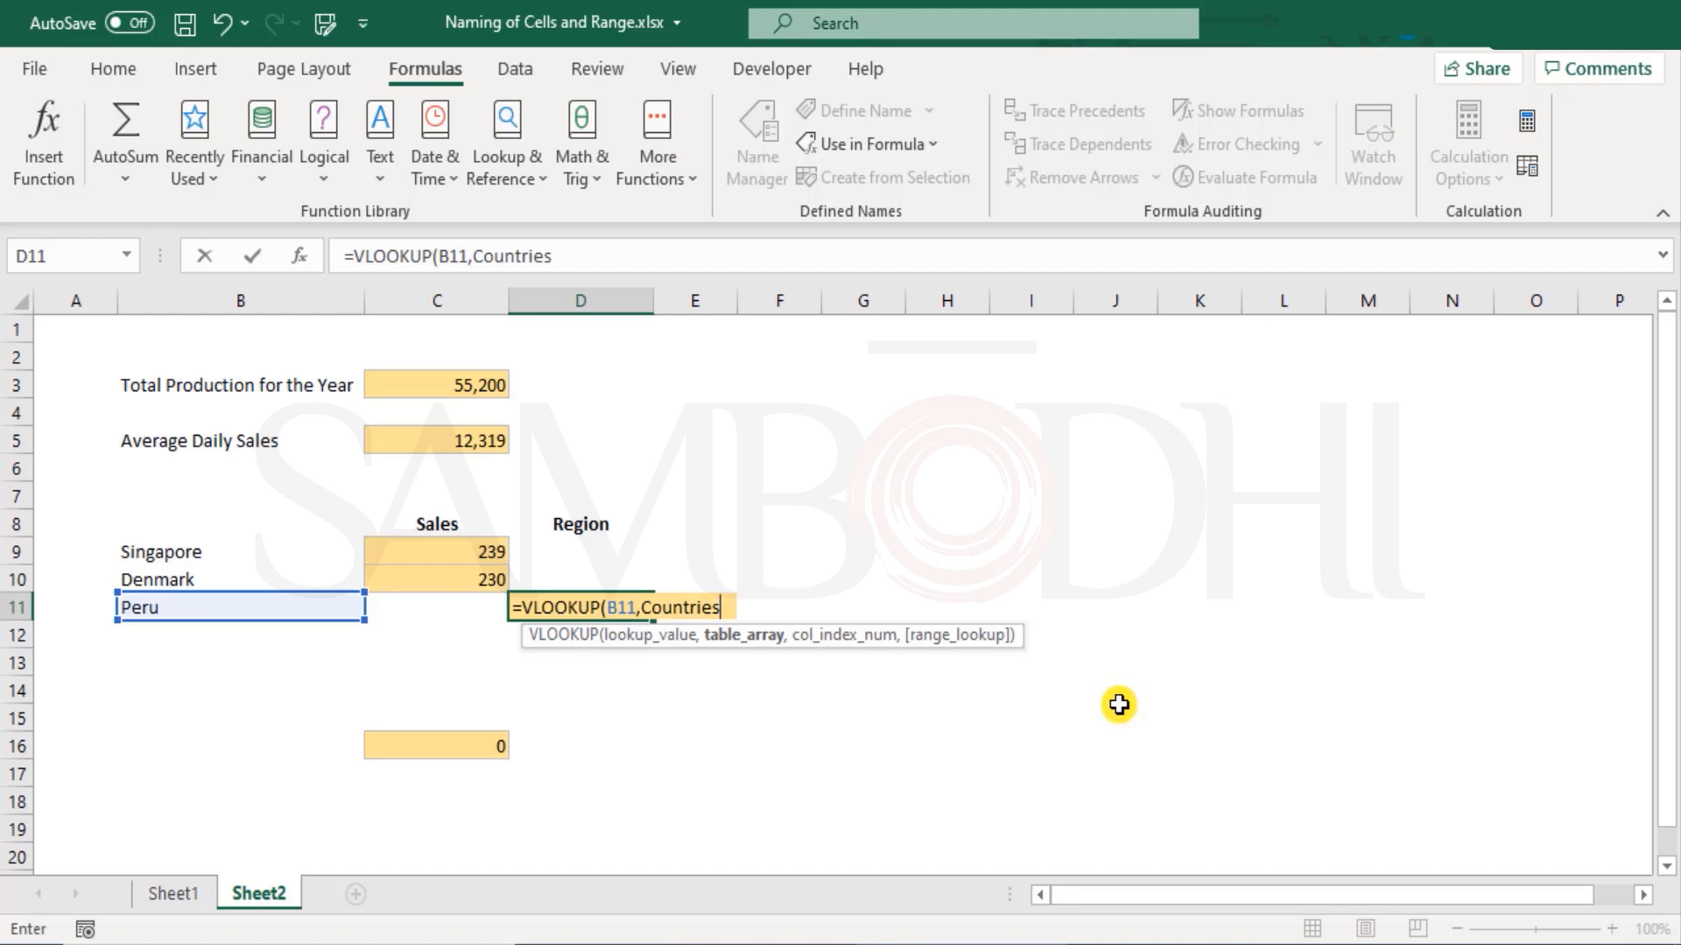
Complete the Peru formula in D11 with column index 2 and FALSE for an exact match
text(,)
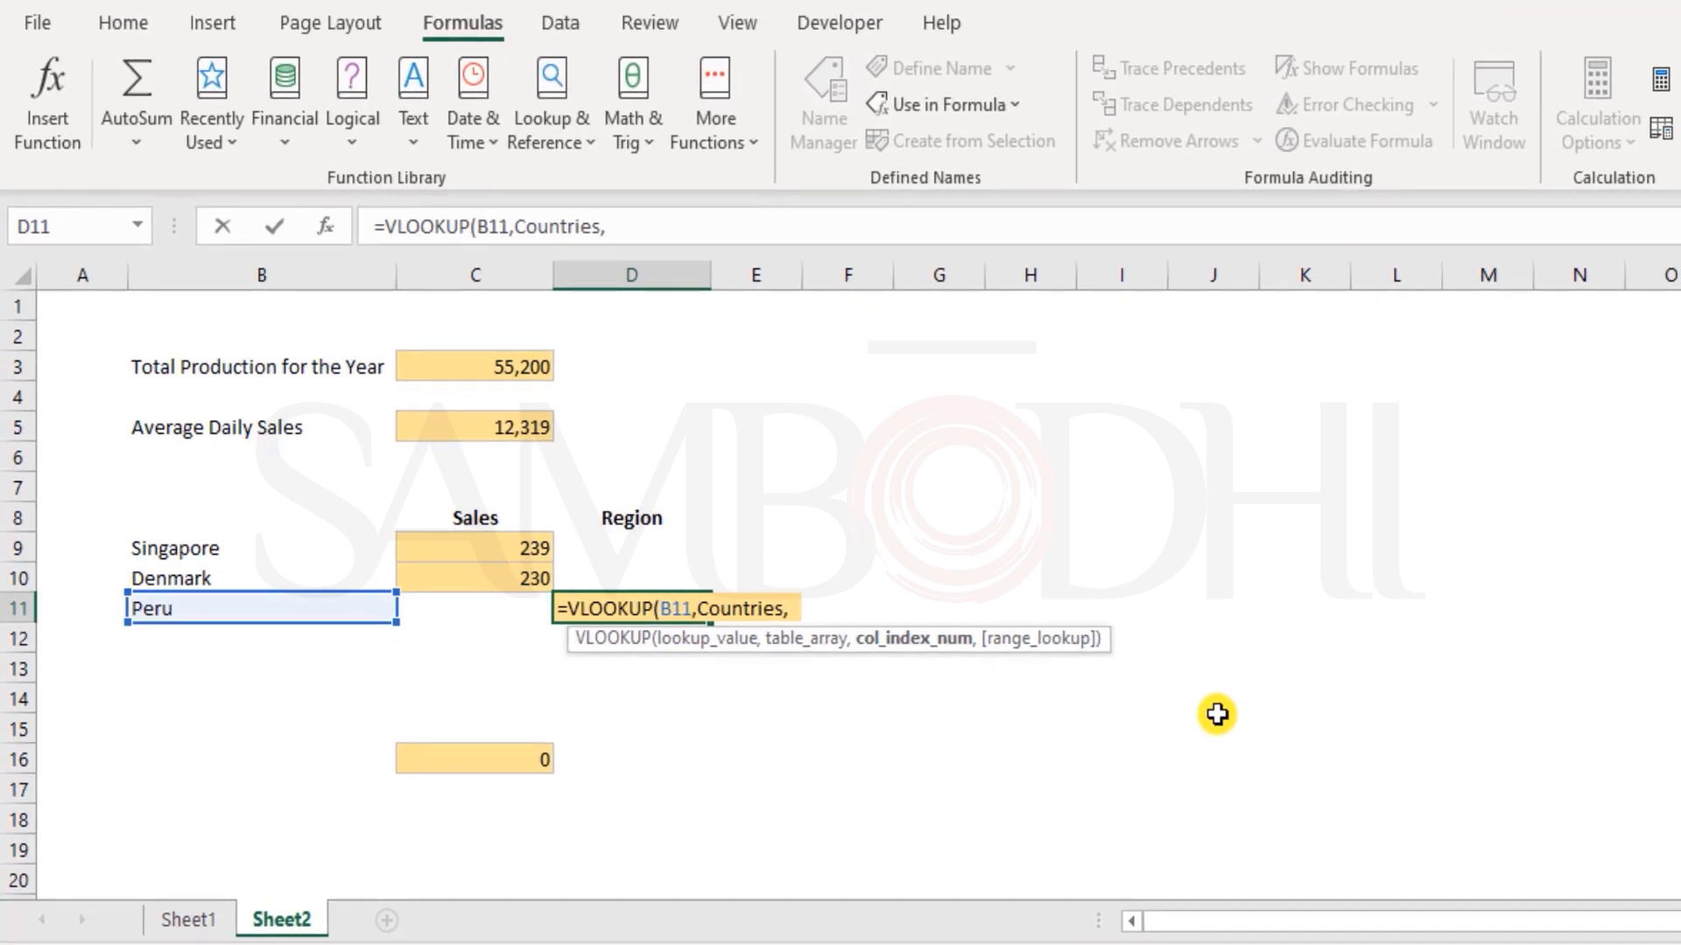
text(2)
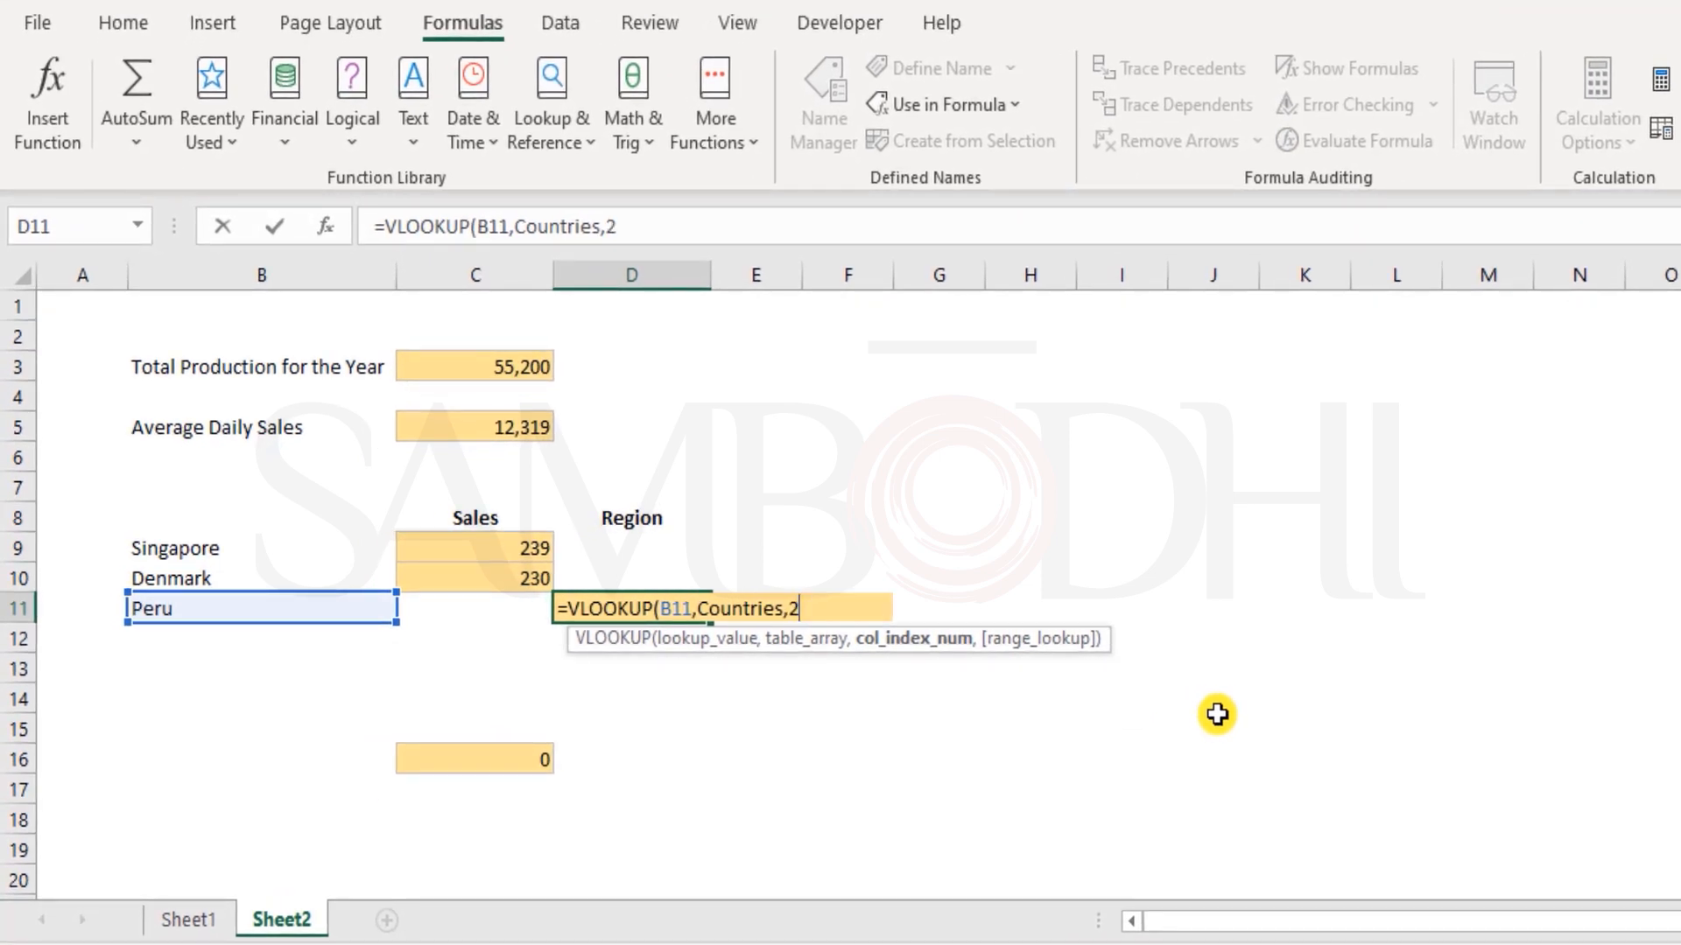
text(,)
key(Down)
key(Tab)
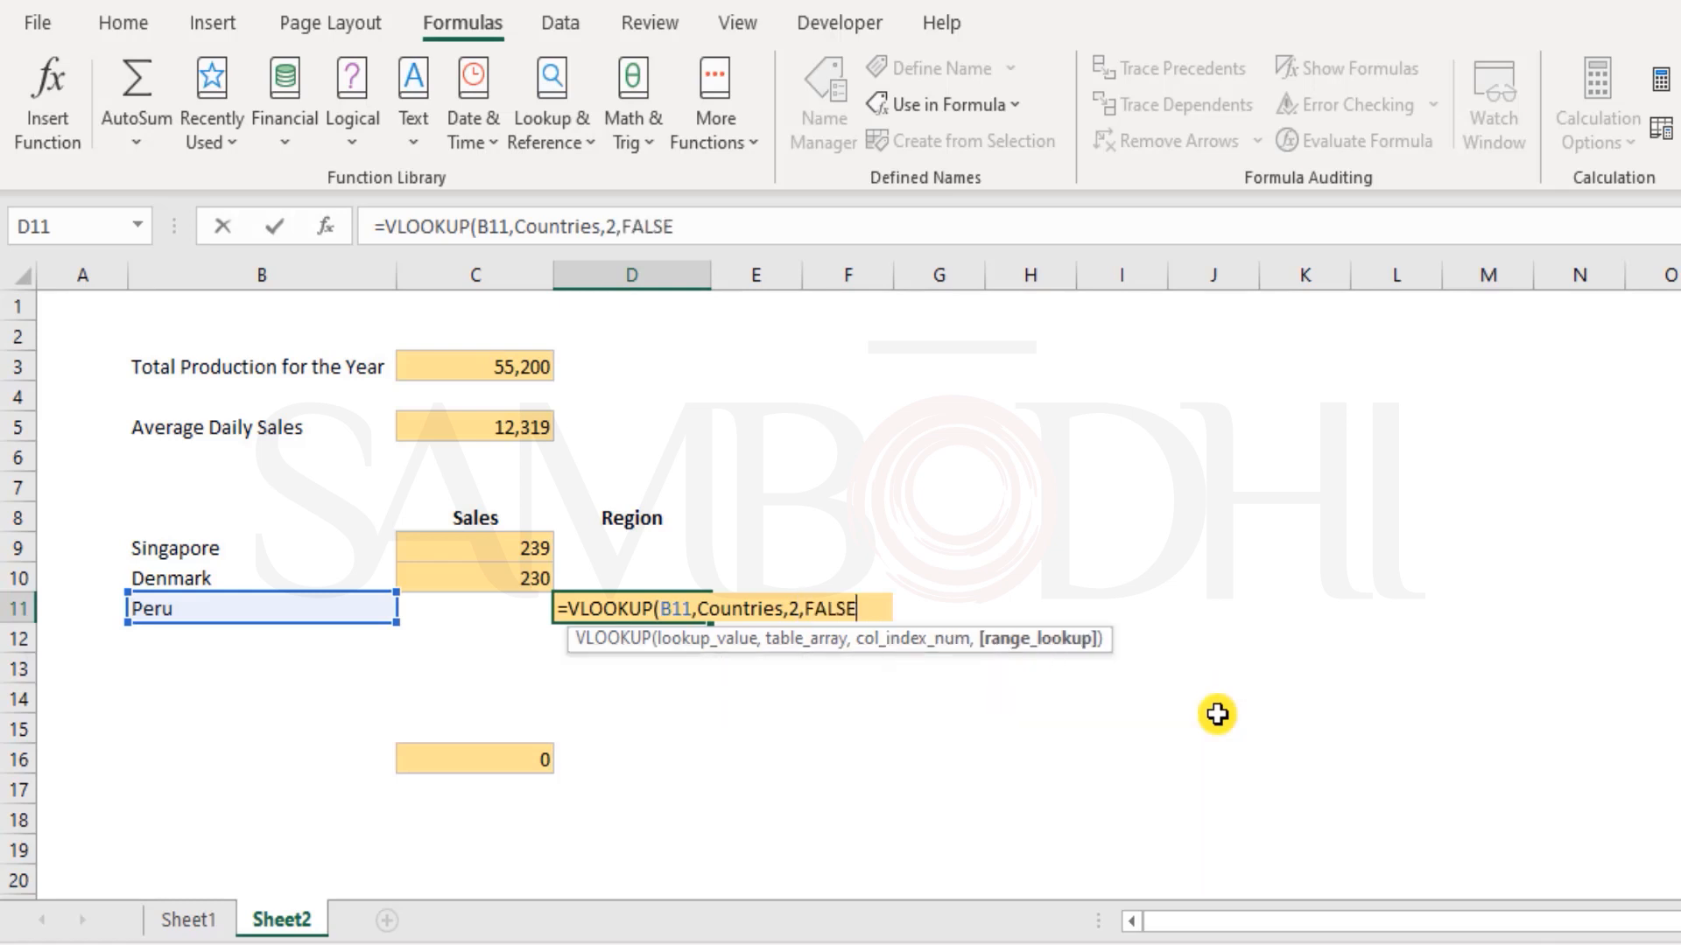
text())
key(Return)
key(Up)
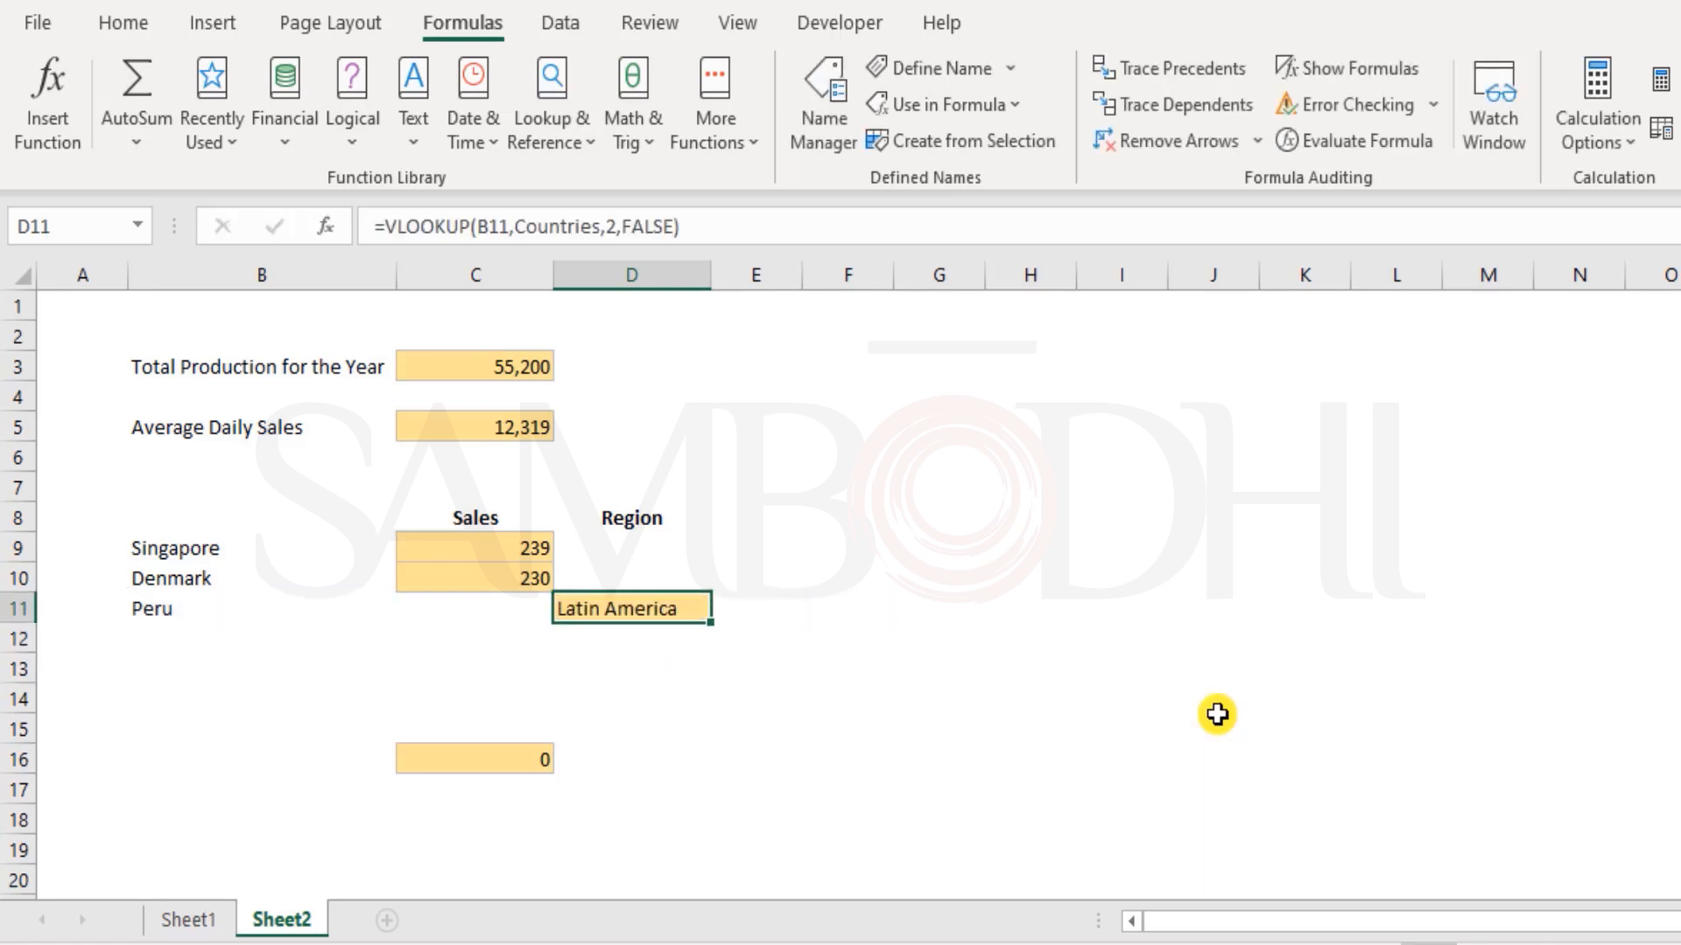
Check the first and last cells of the Countries range in Sheet1 and select G5:I20
key(ctrl+Page_Up)
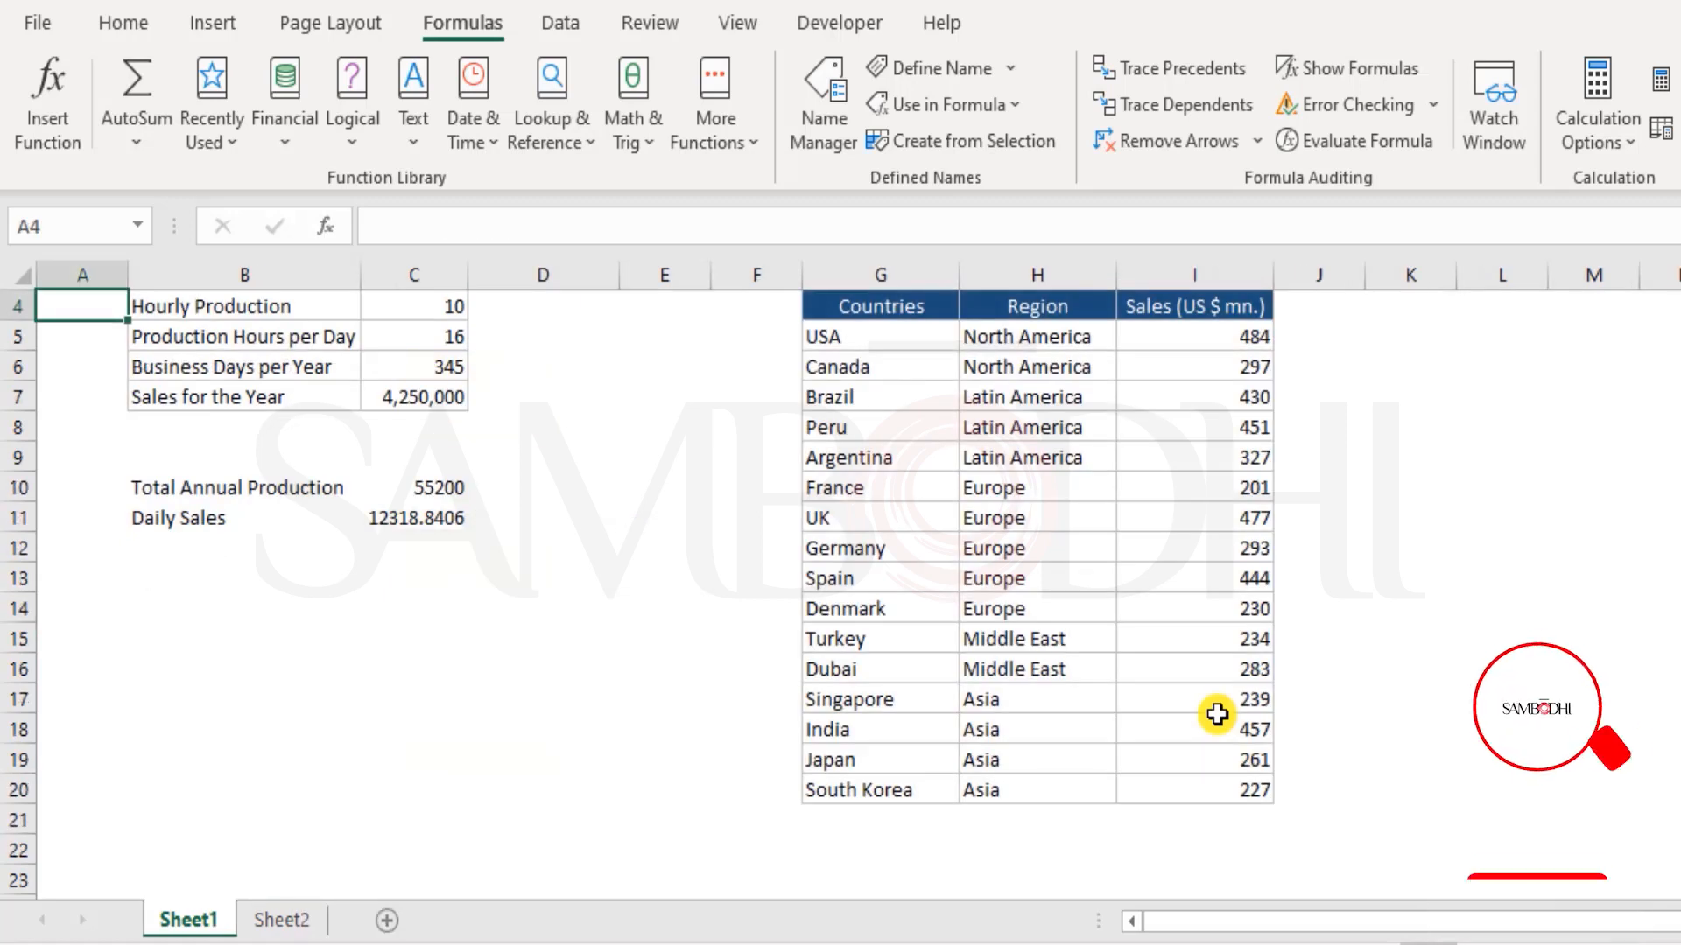
drag(893, 334, 841, 330)
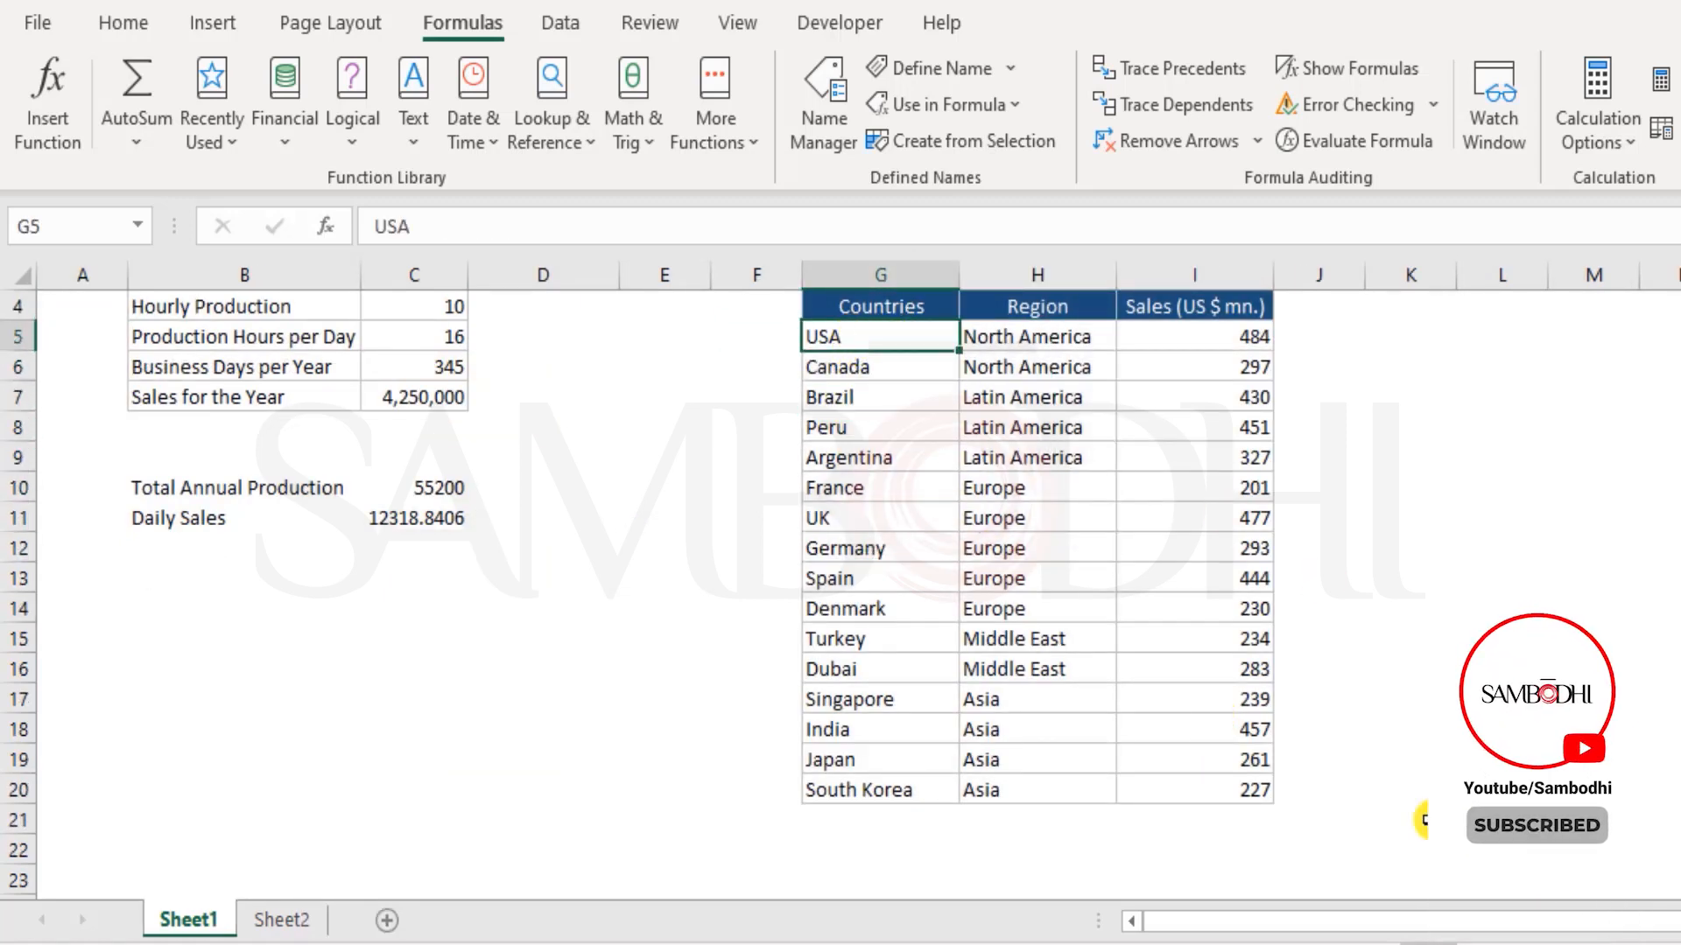
click(1235, 779)
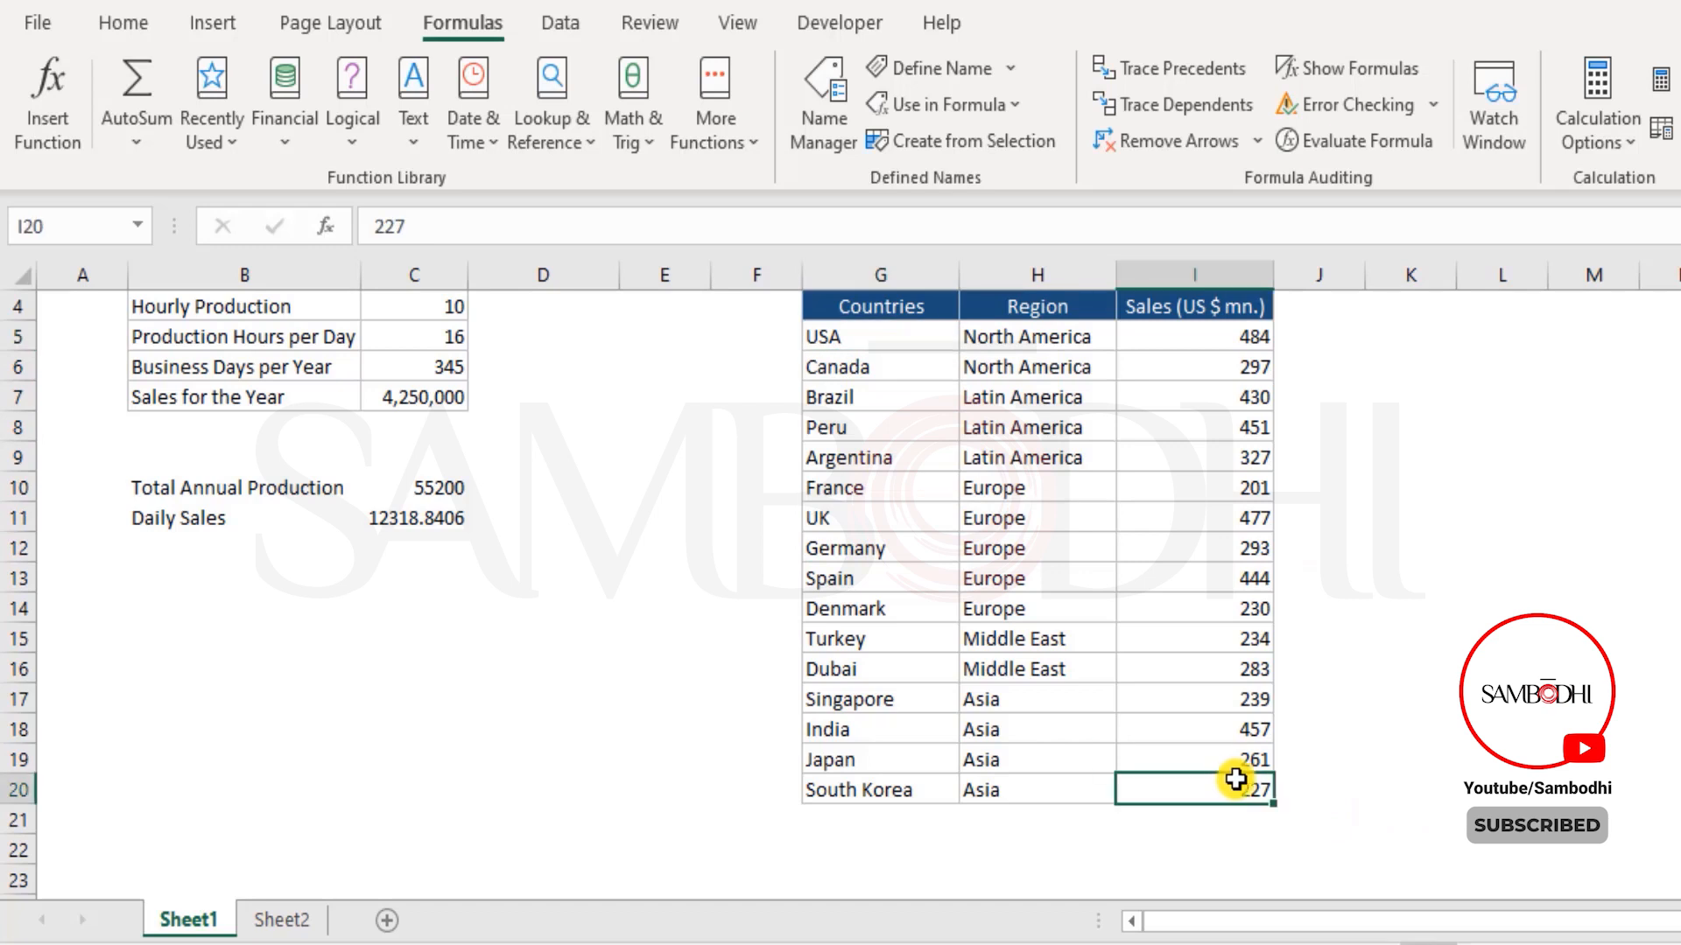
drag(902, 333, 1238, 780)
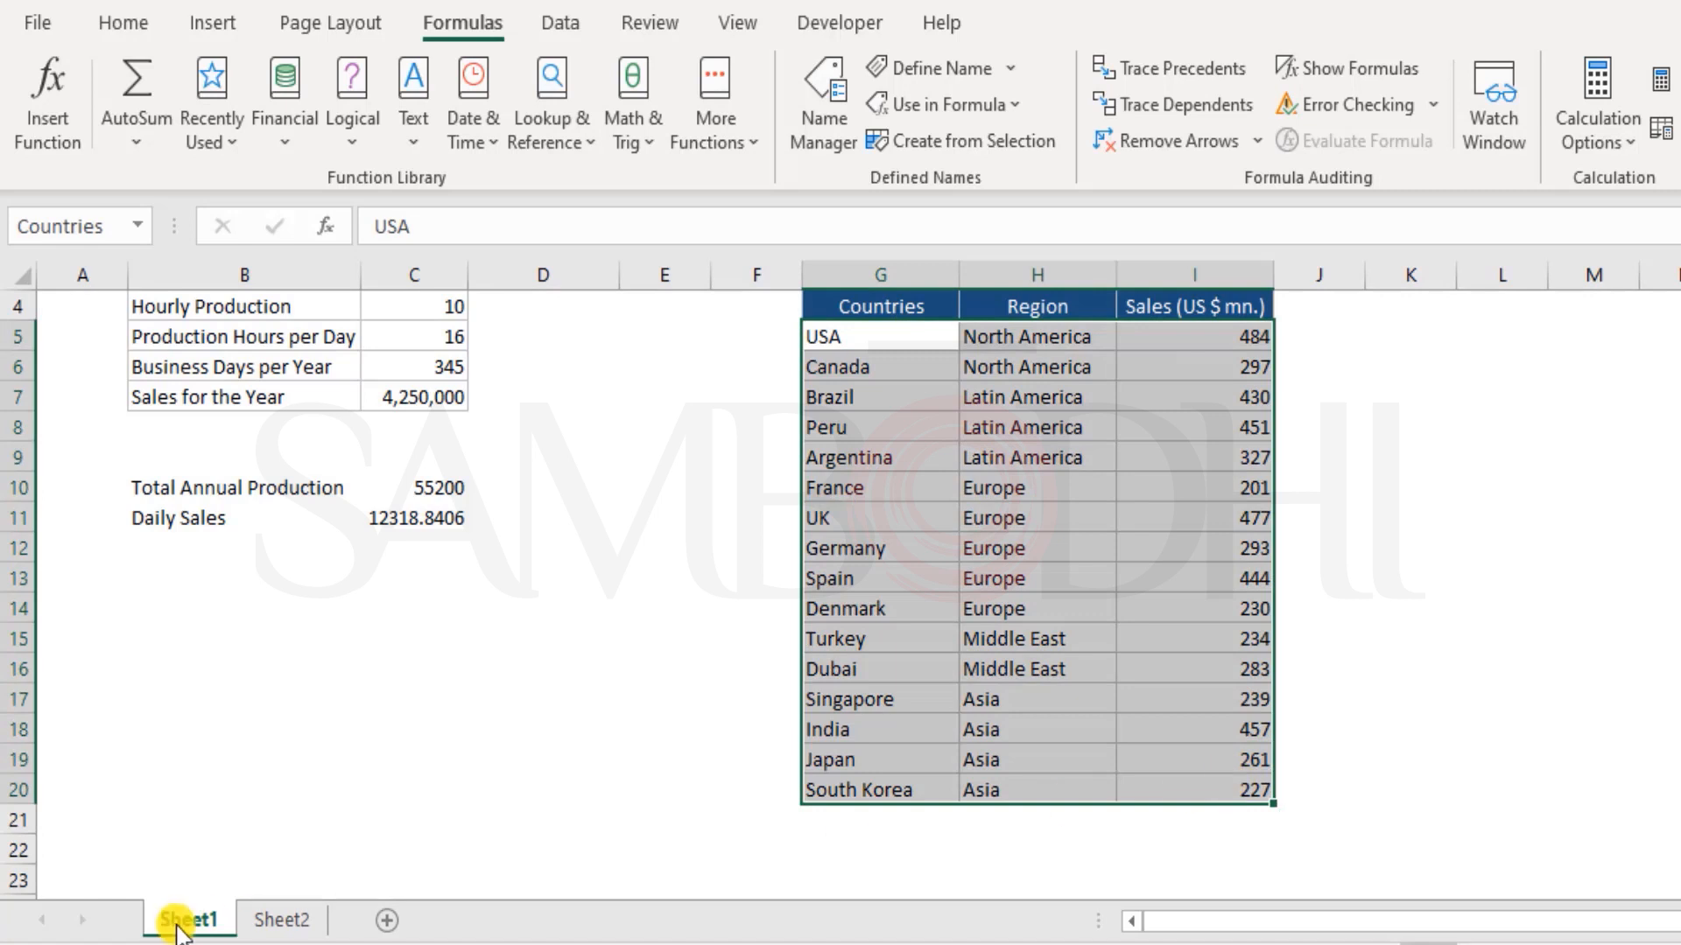
Replace the name Countries in the VLOOKUP formula in D11 of Sheet2 with the reference G5:I20
click(456, 693)
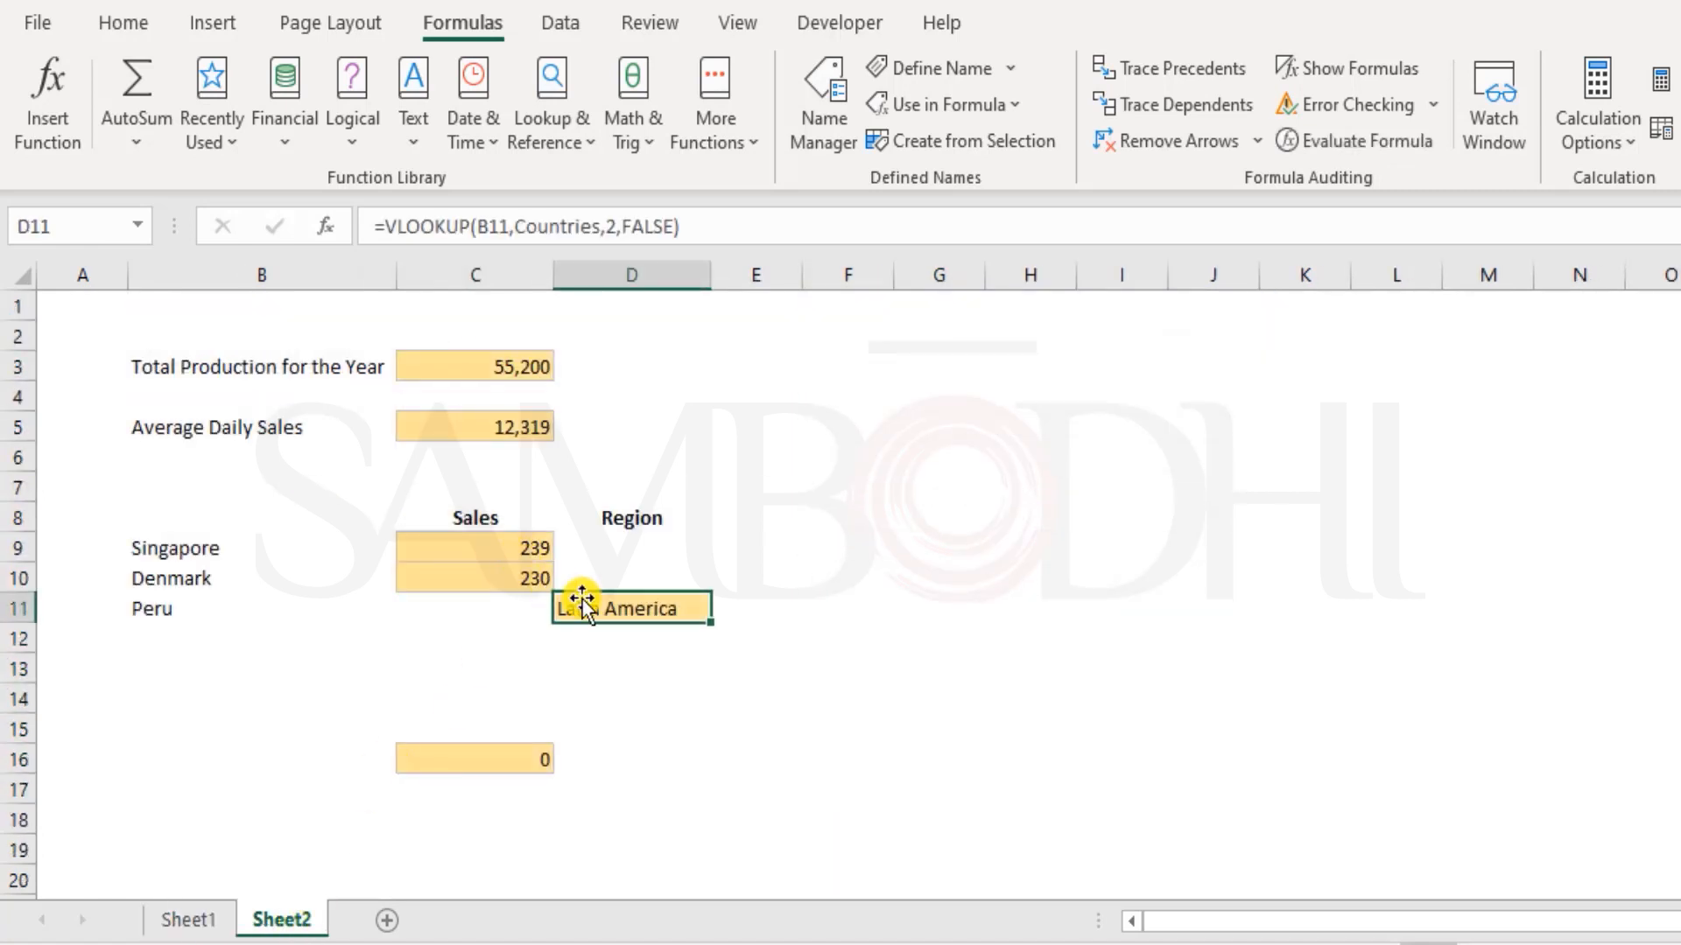
double_click(592, 611)
double_click(739, 608)
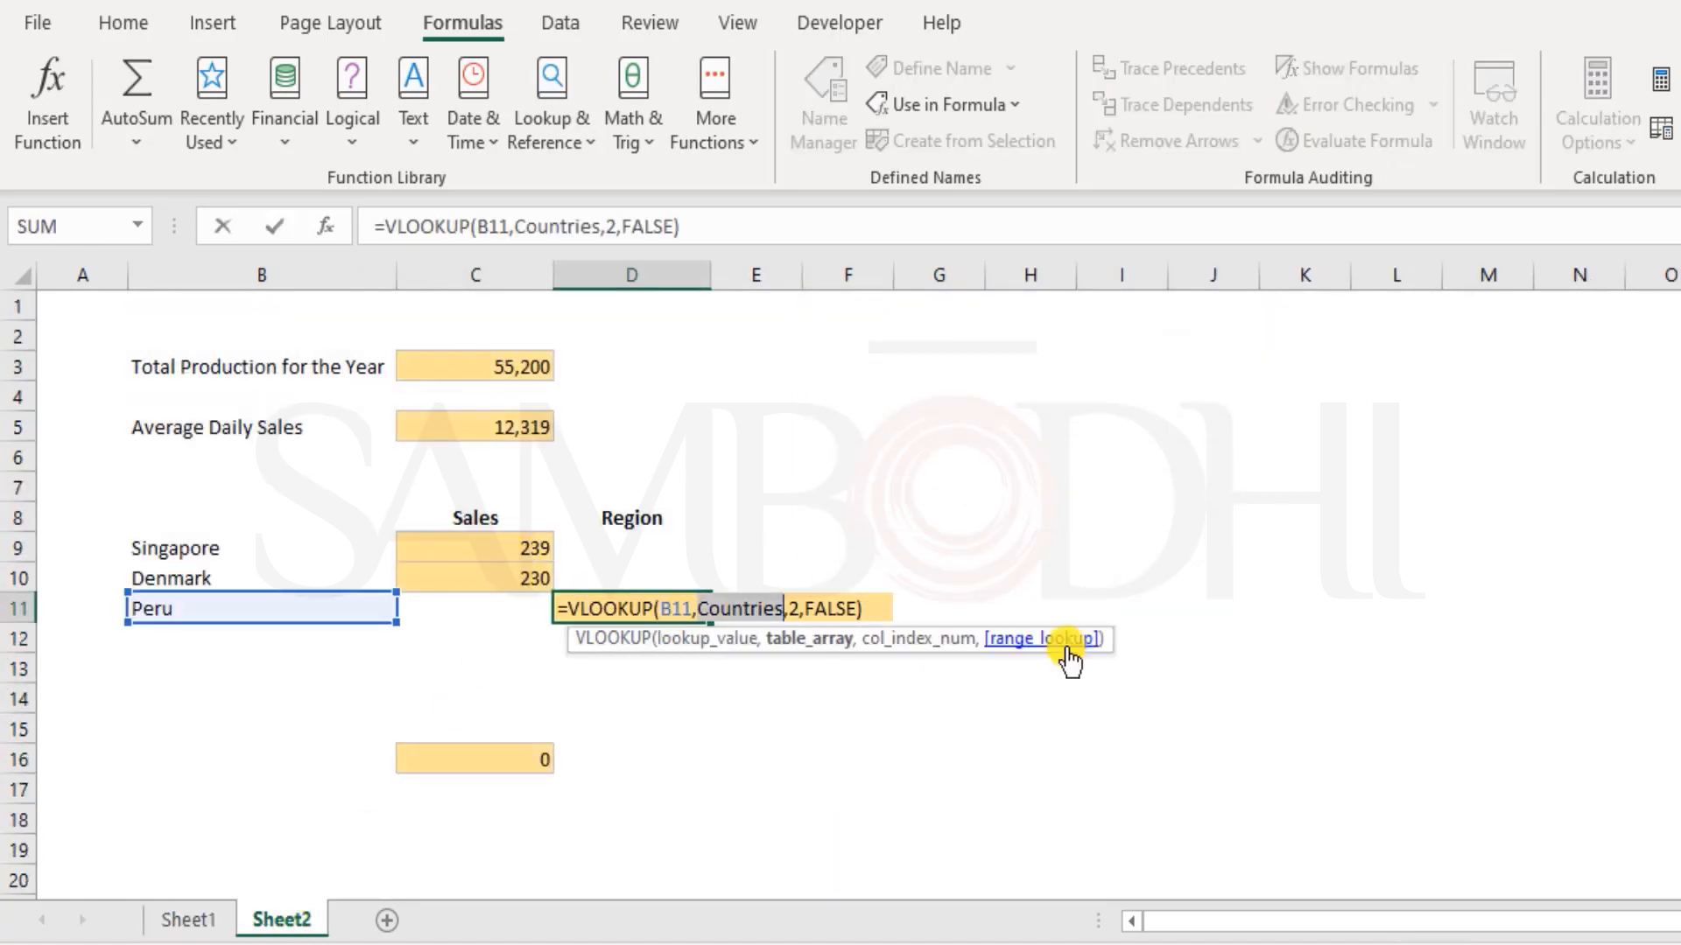
text(G5:I20)
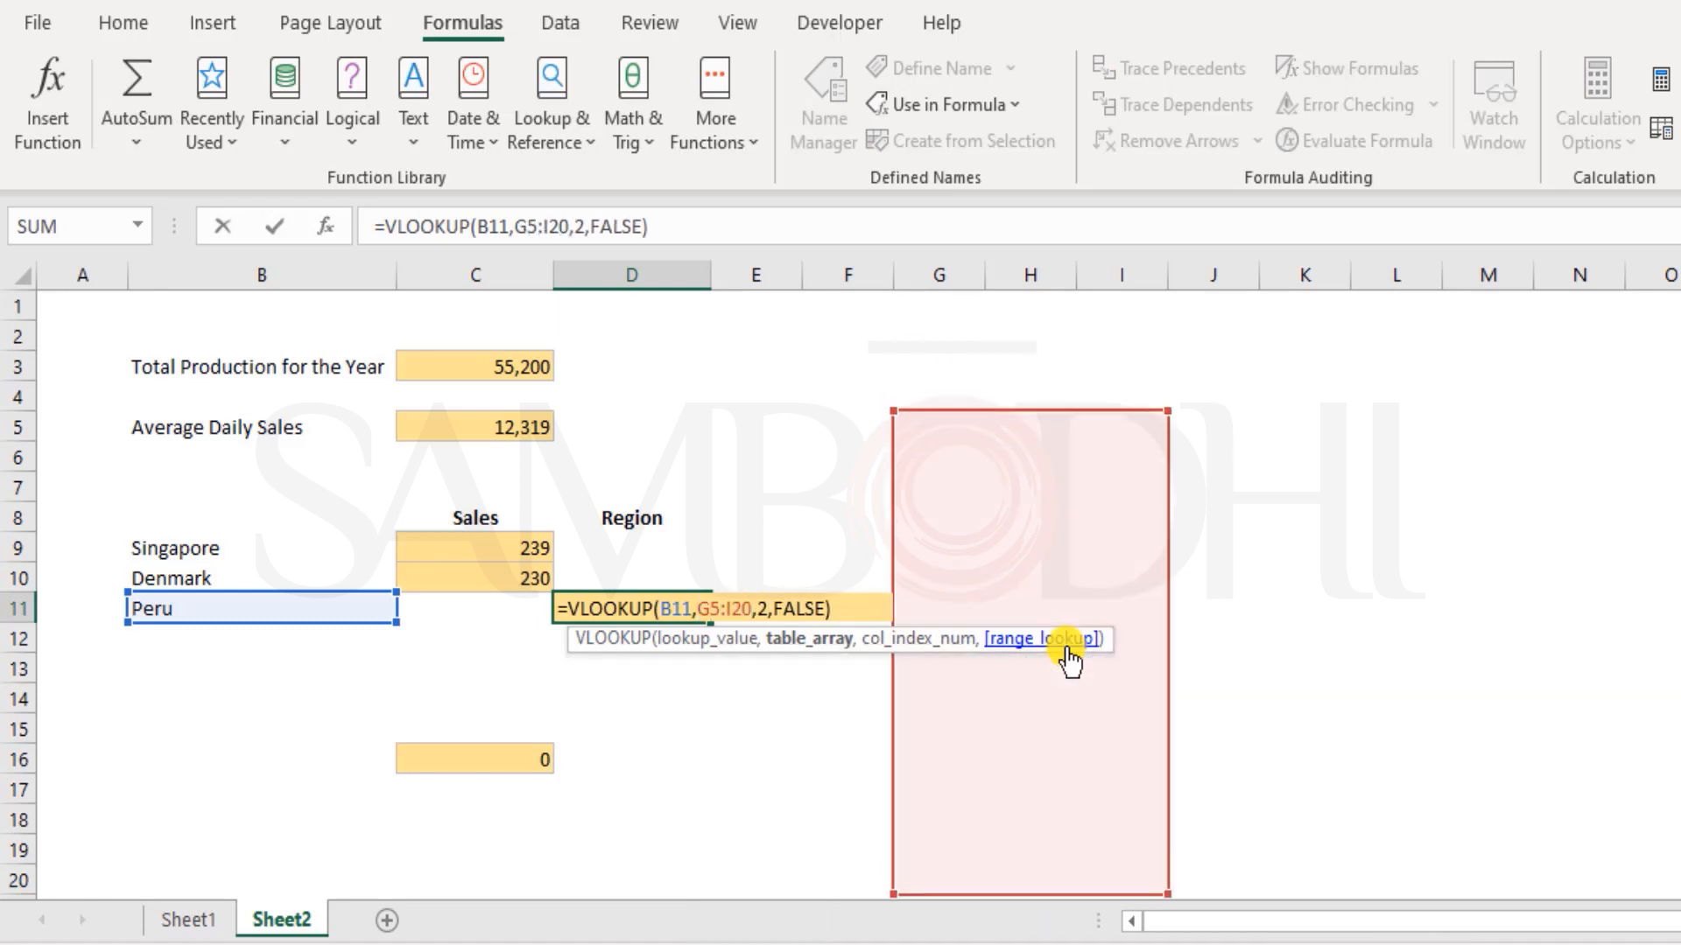
Add the sheet reference Sheet1! before G5:I20 in the D11 formula and enter it
click(697, 610)
text(Shee)
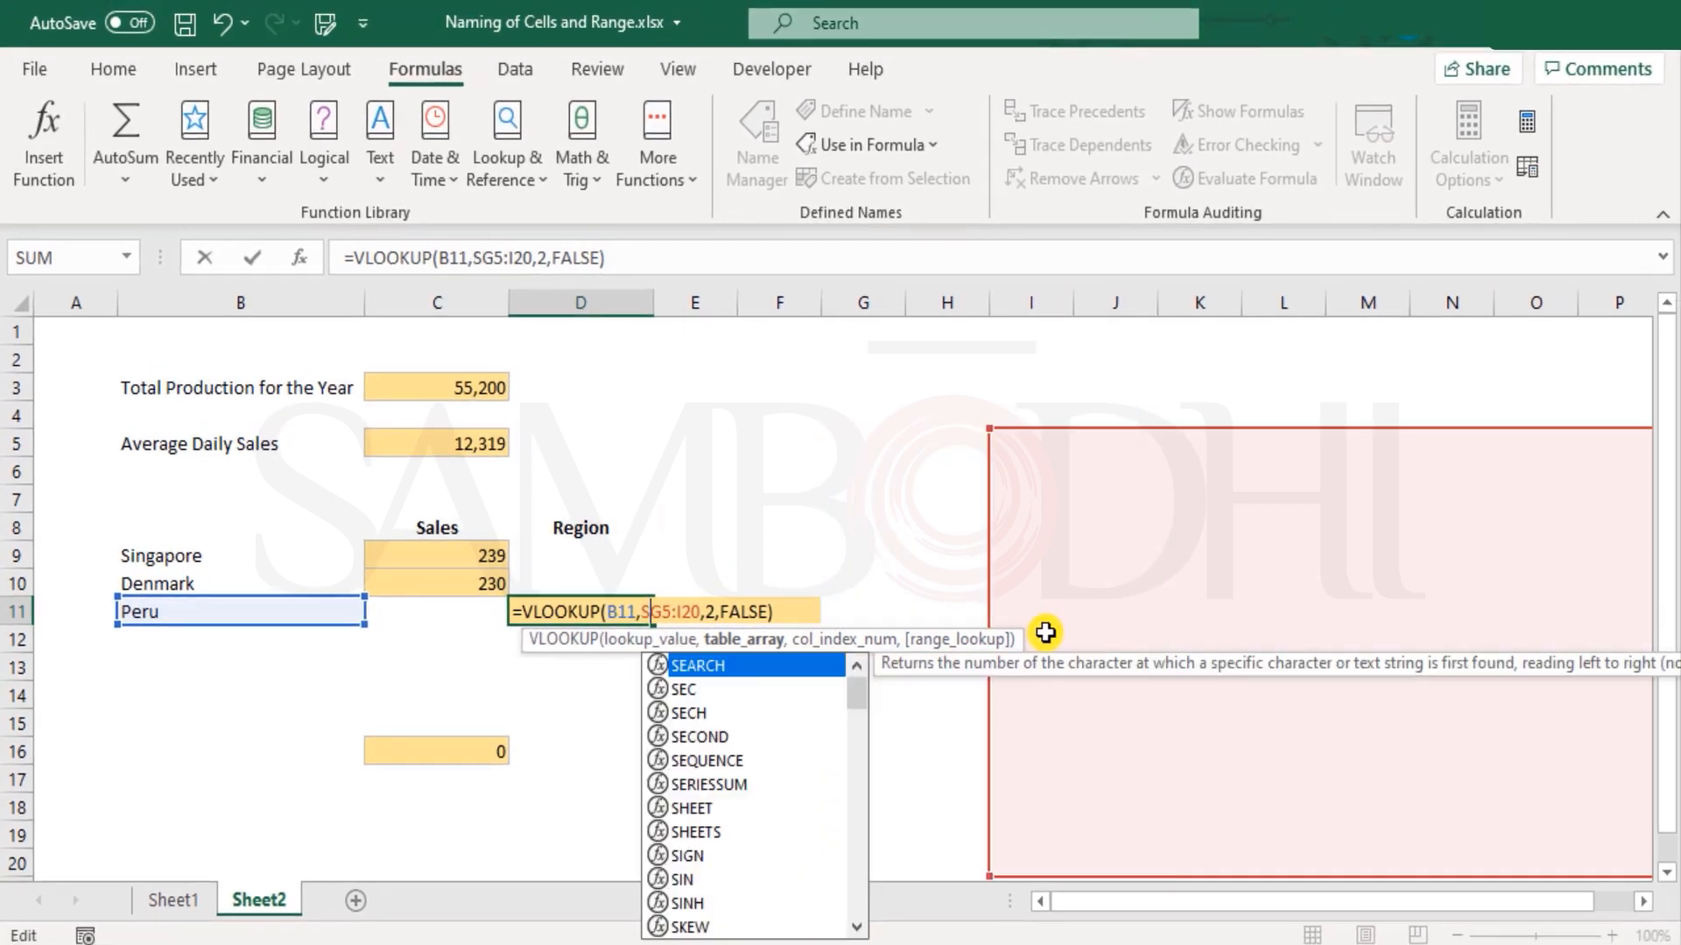
text(t1!)
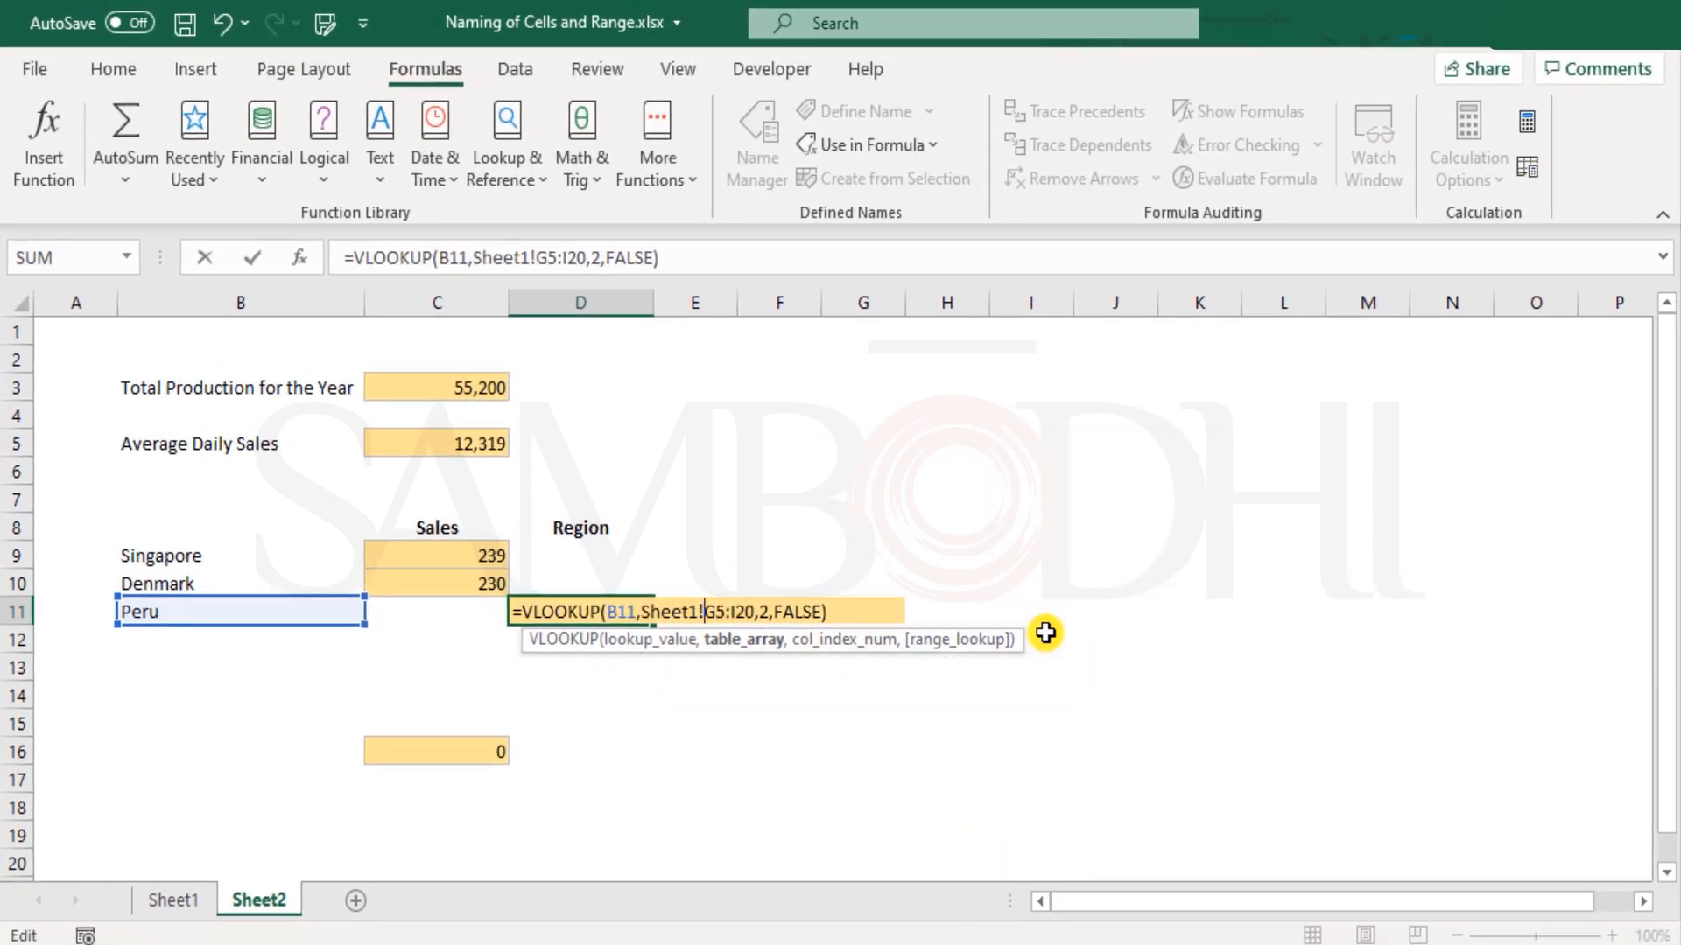
key(Return)
key(Up)
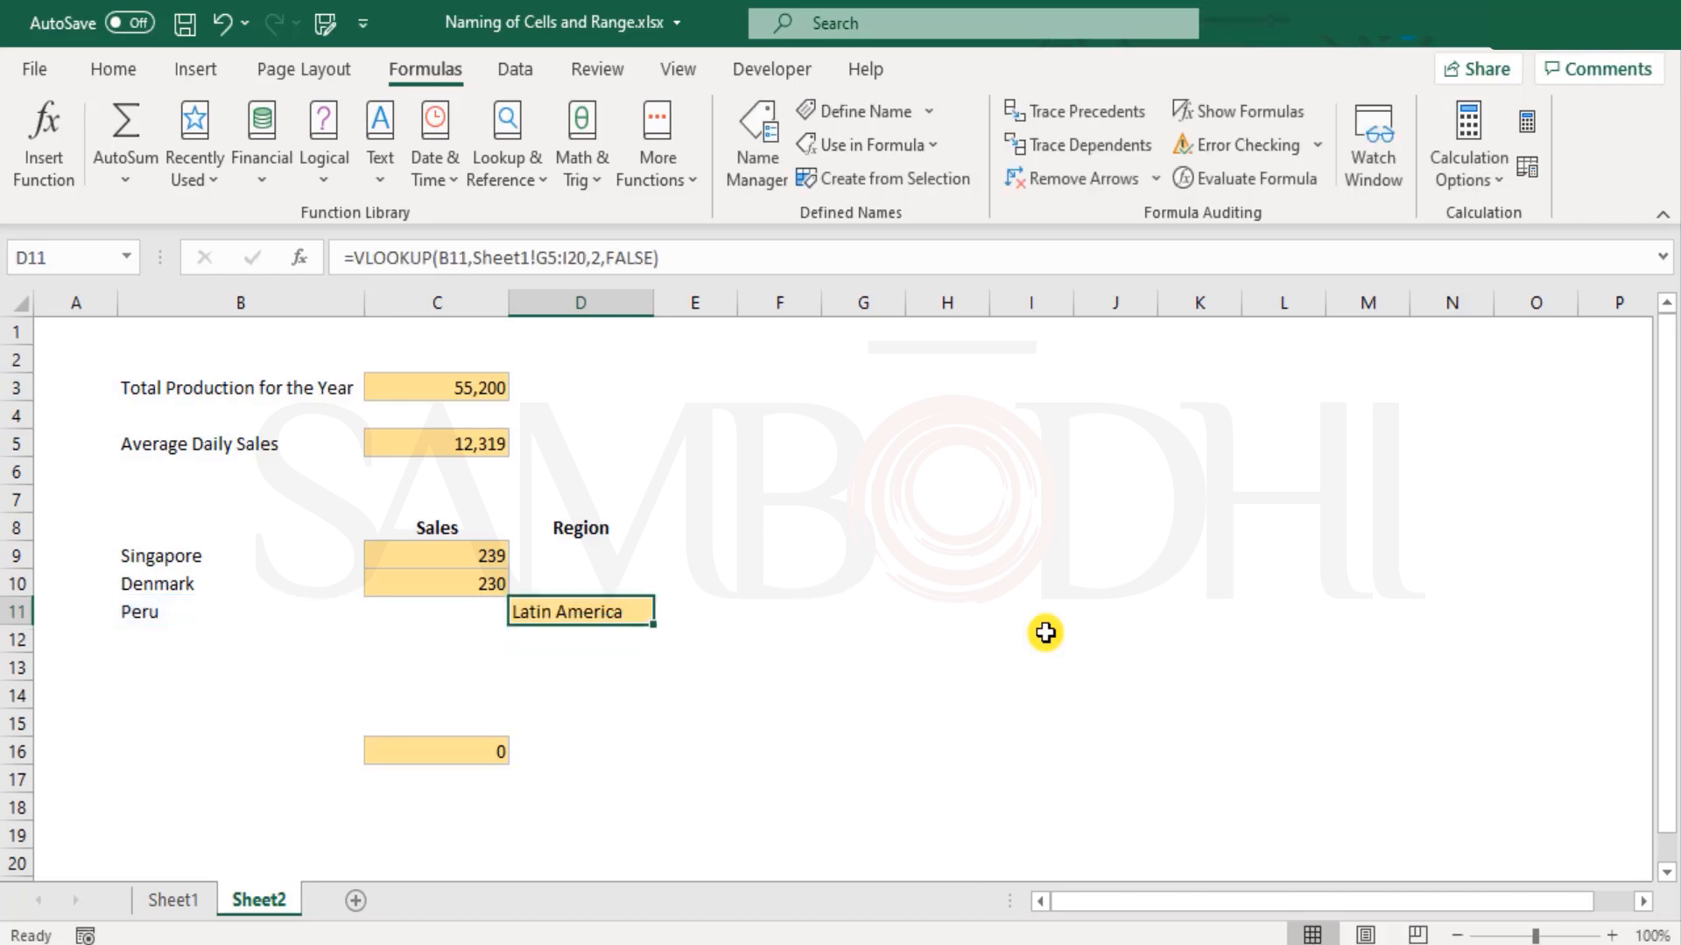
Examine the table array argument Sheet1!G5:I20 in the VLOOKUP formula in D11 of Sheet2
key(F2)
key(Left)
key(Left)
key(Left)
key(Left)
key(Left)
key(Left)
key(Left)
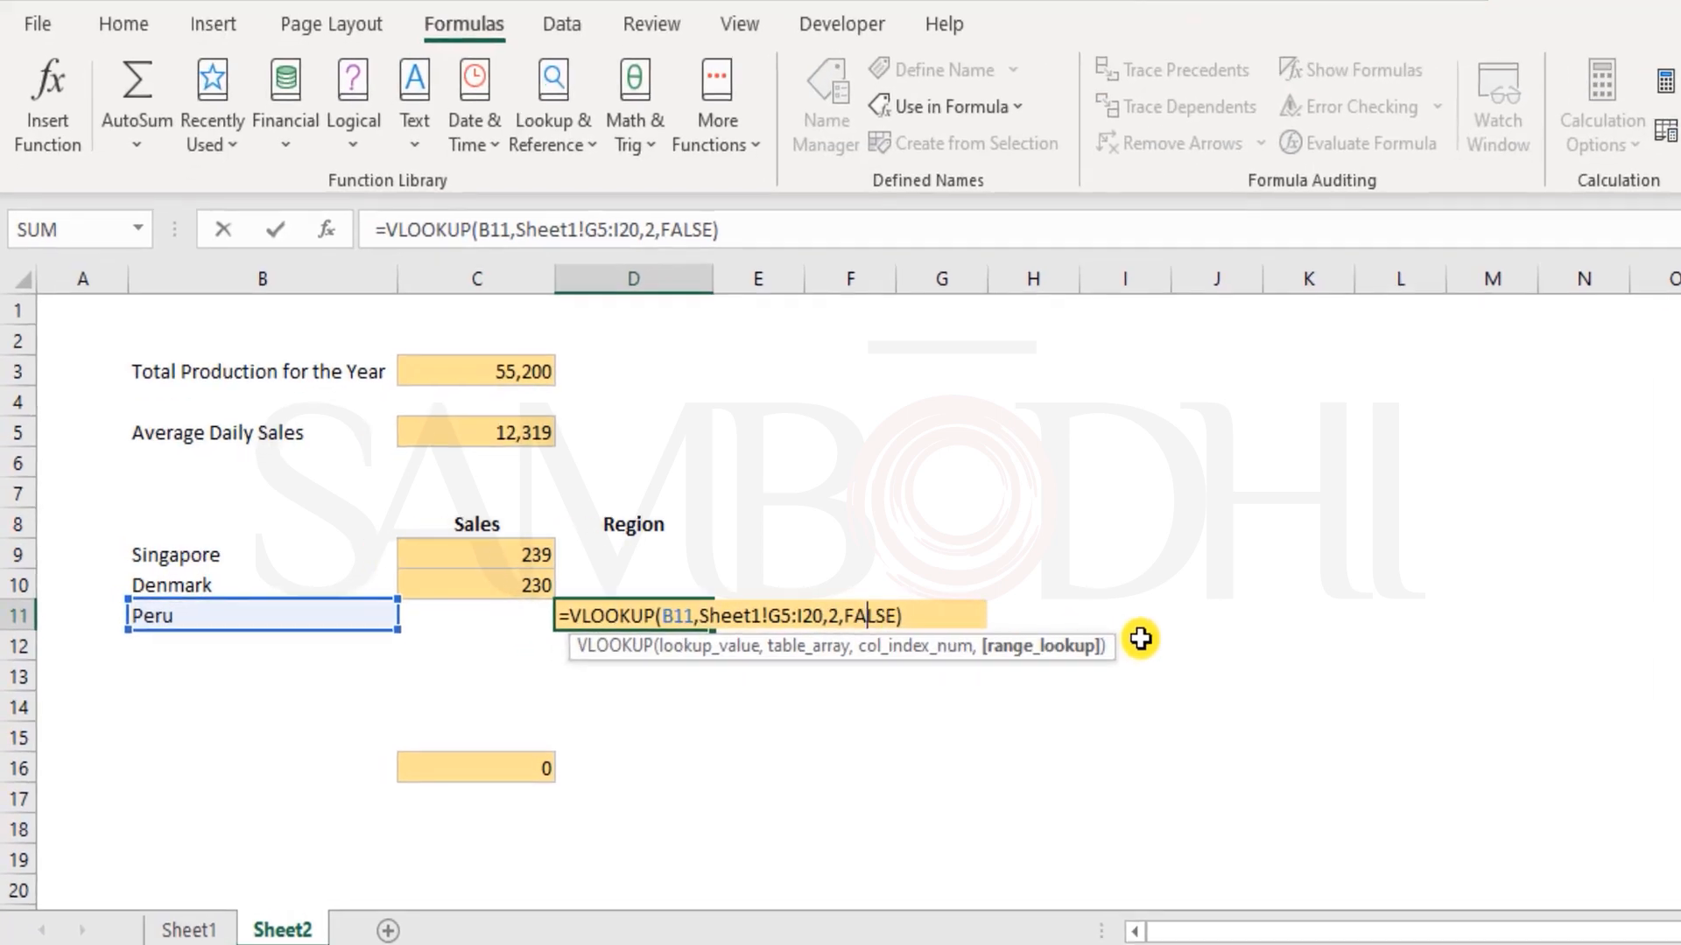
key(Left)
key(Left)
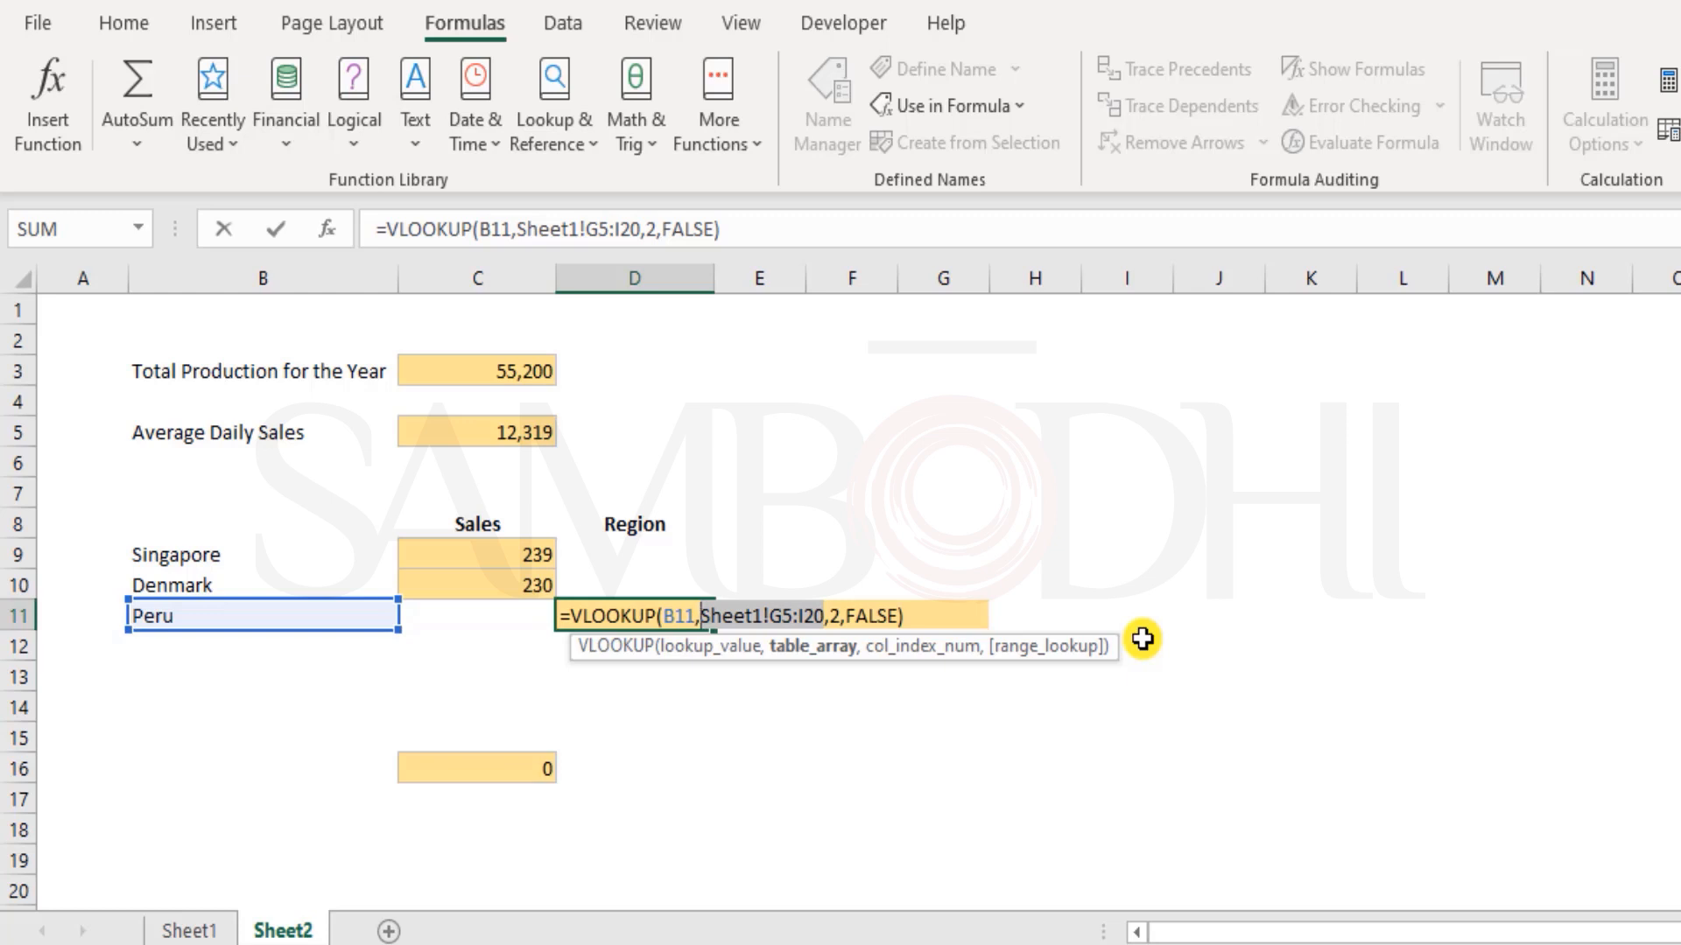
key(ctrl+Return)
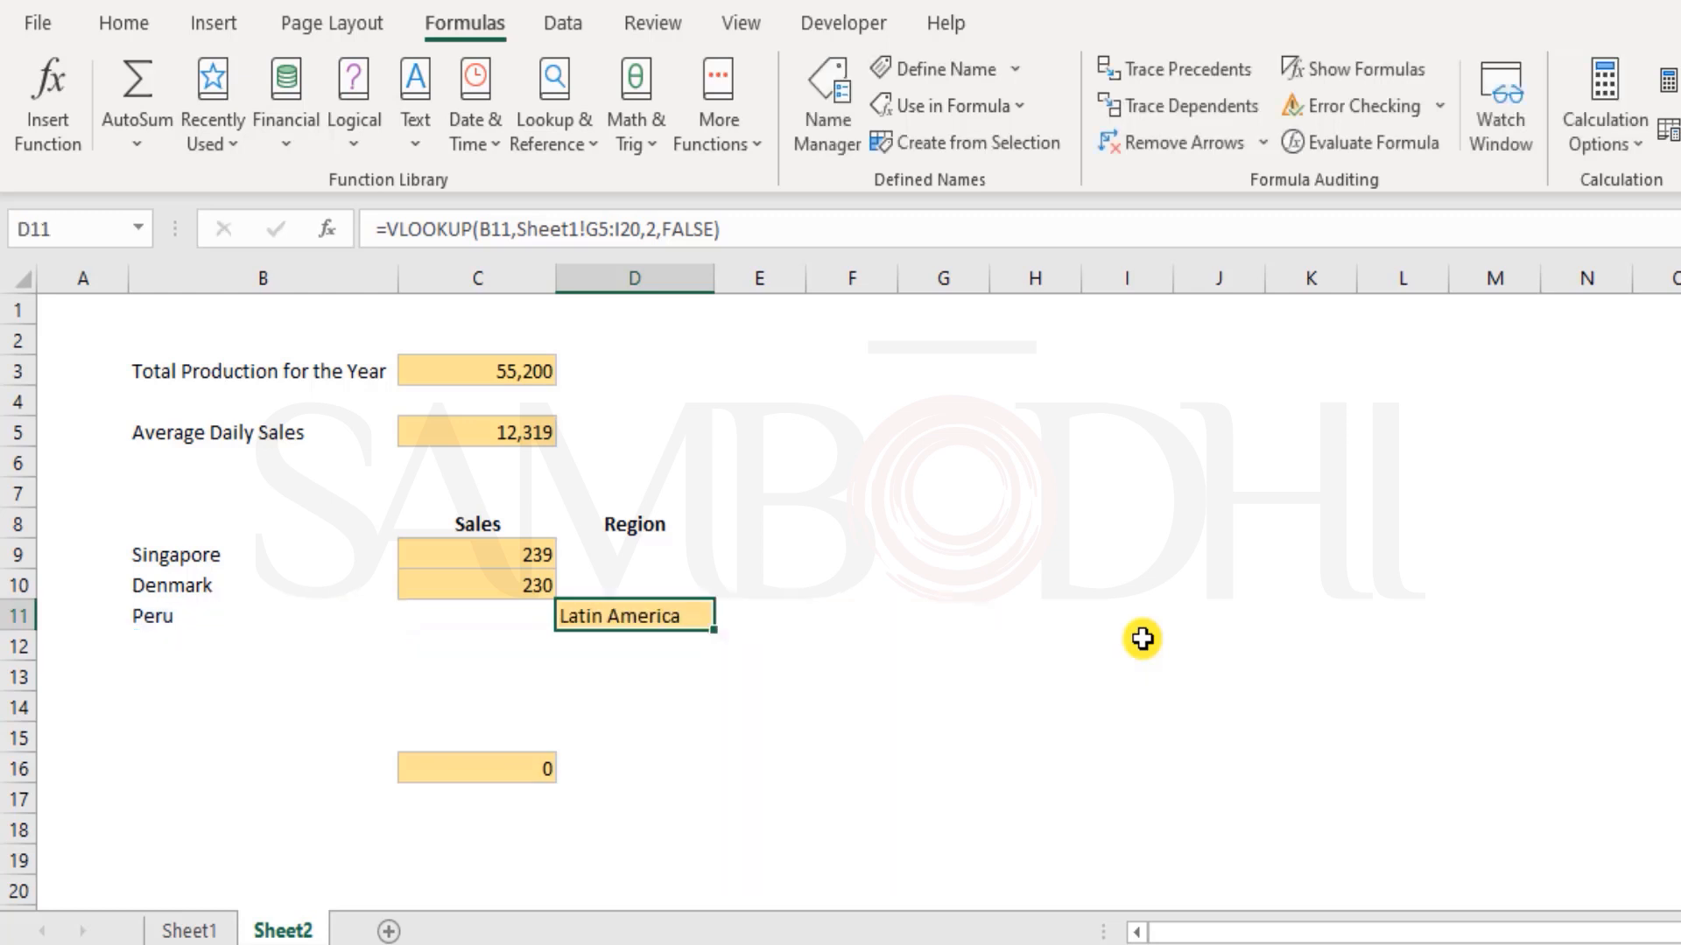
Look through the Key Countries of Business table in Sheet1 from its header row to the South Korea row
click(155, 935)
scroll(911, 508, down, 5)
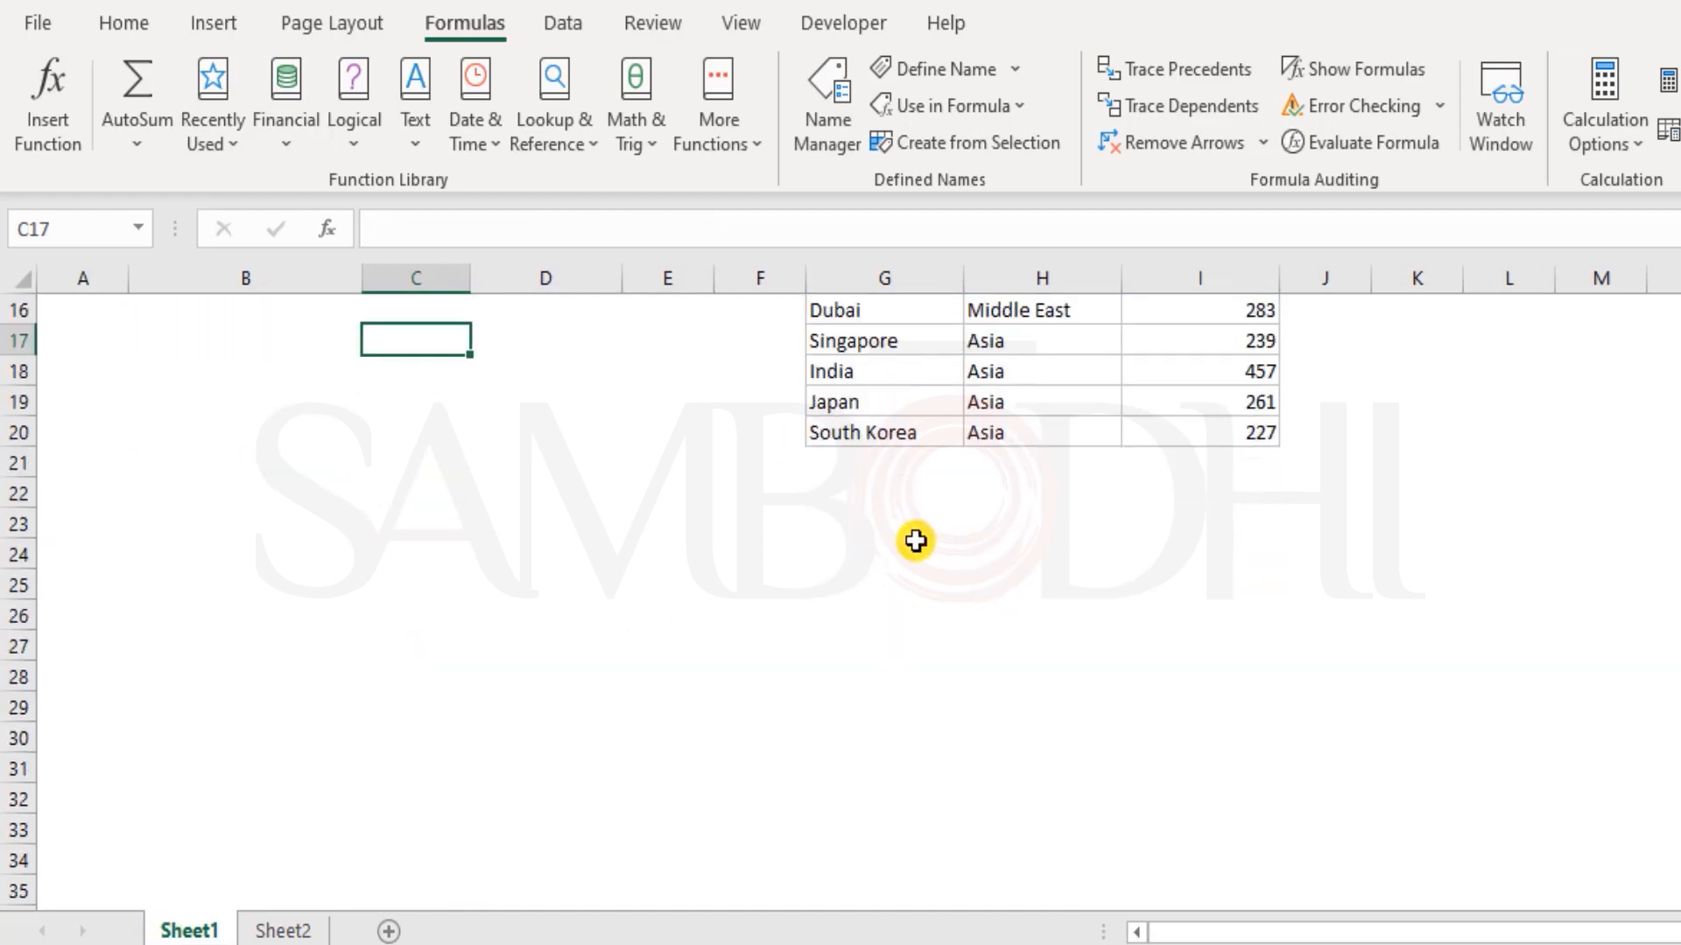
scroll(1002, 788, down, 1)
scroll(1003, 787, up, 6)
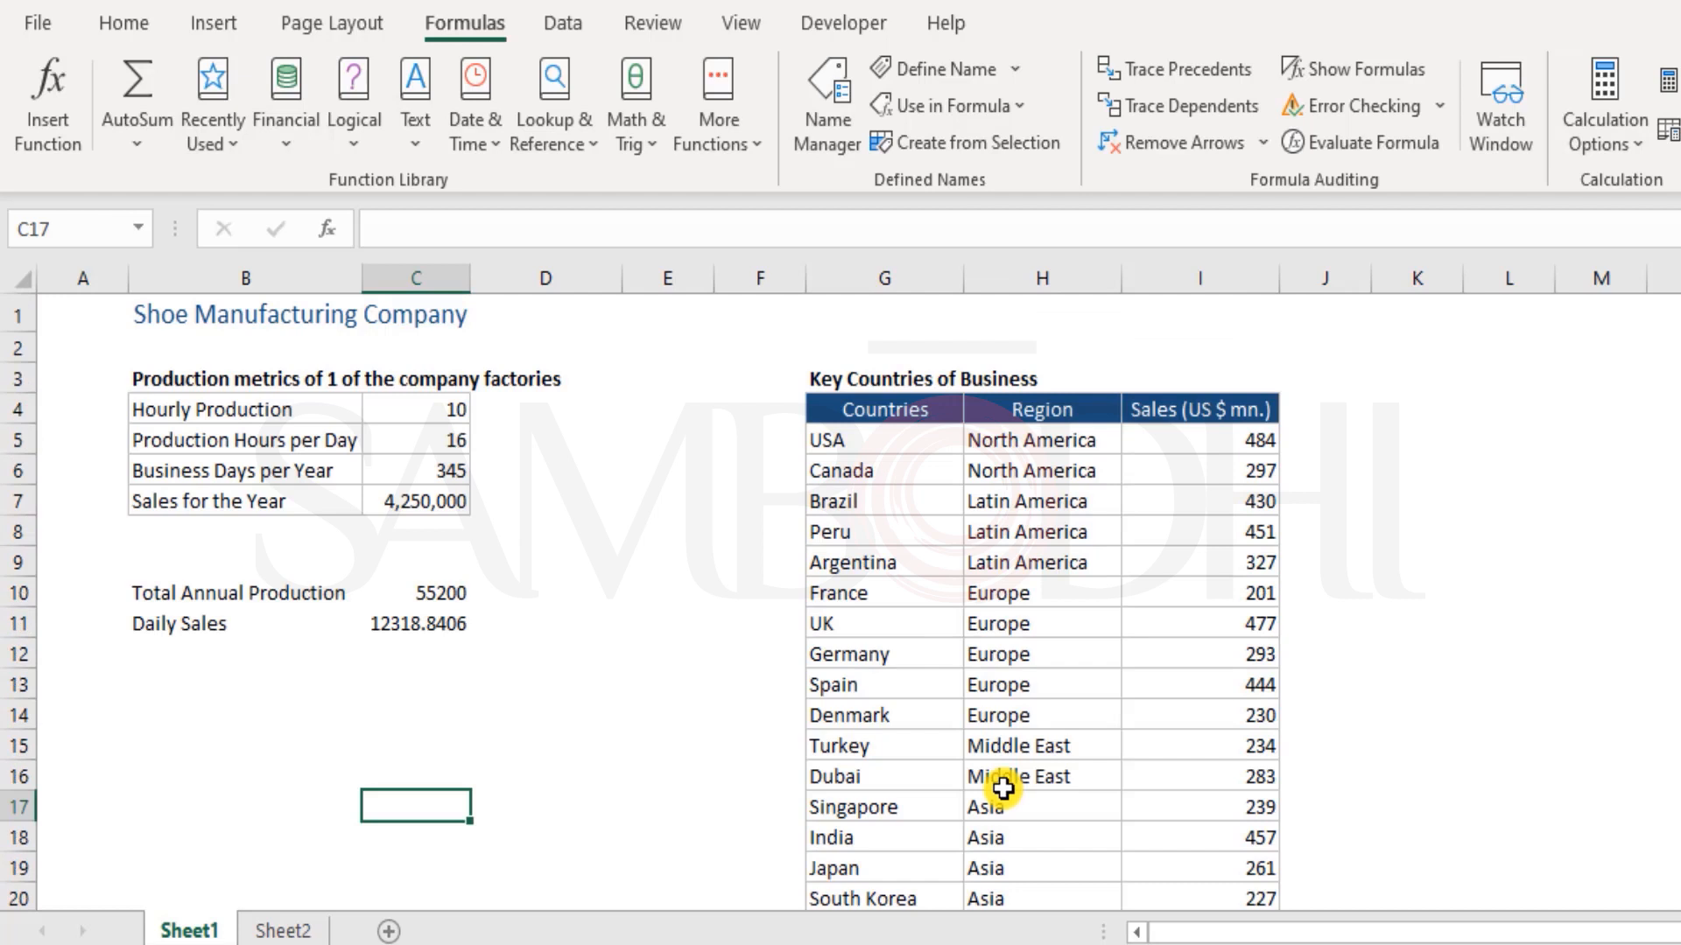
scroll(1002, 788, down, 4)
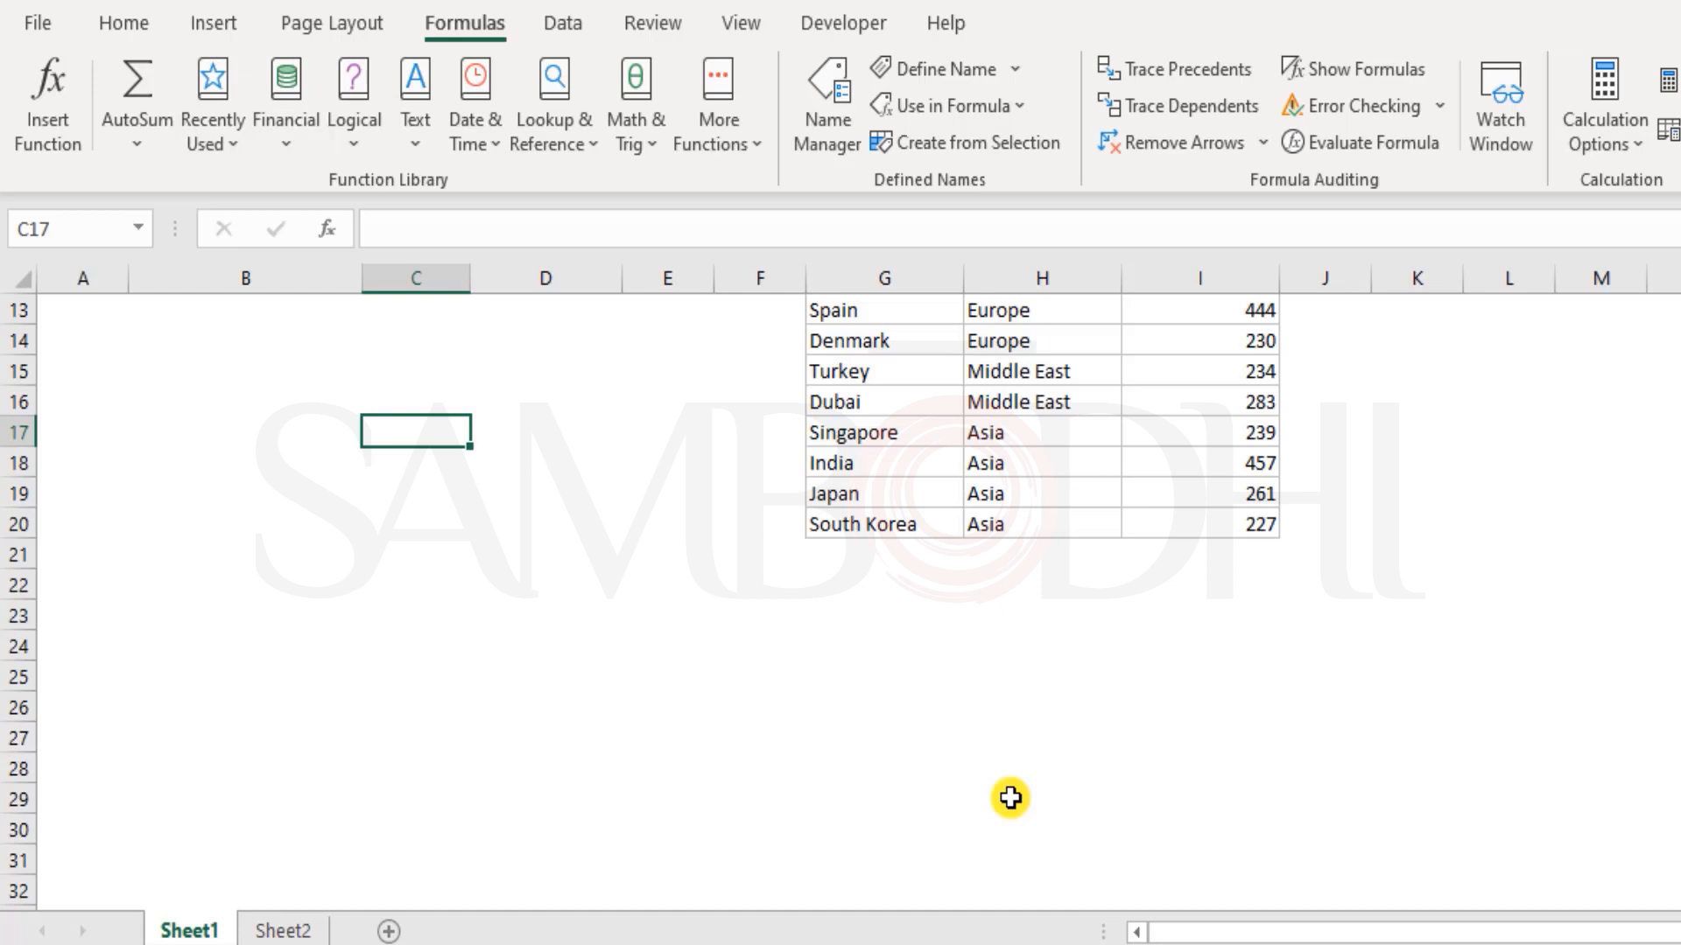
scroll(1058, 683, up, 4)
scroll(1059, 685, down, 6)
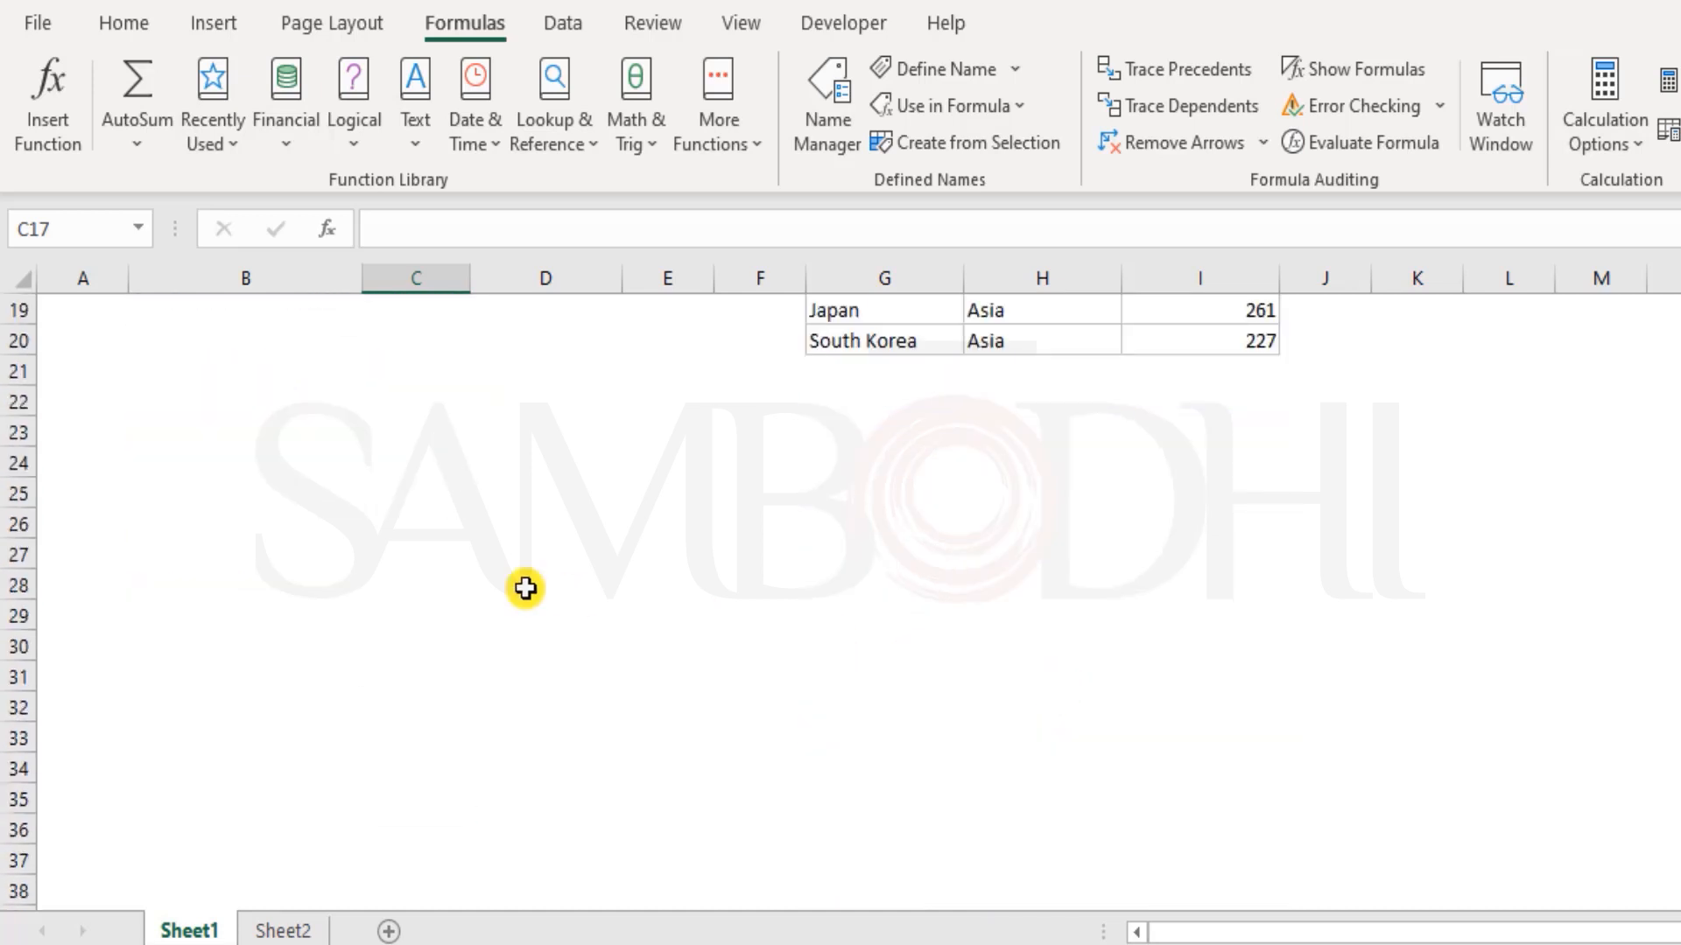
scroll(525, 586, up, 6)
click(87, 313)
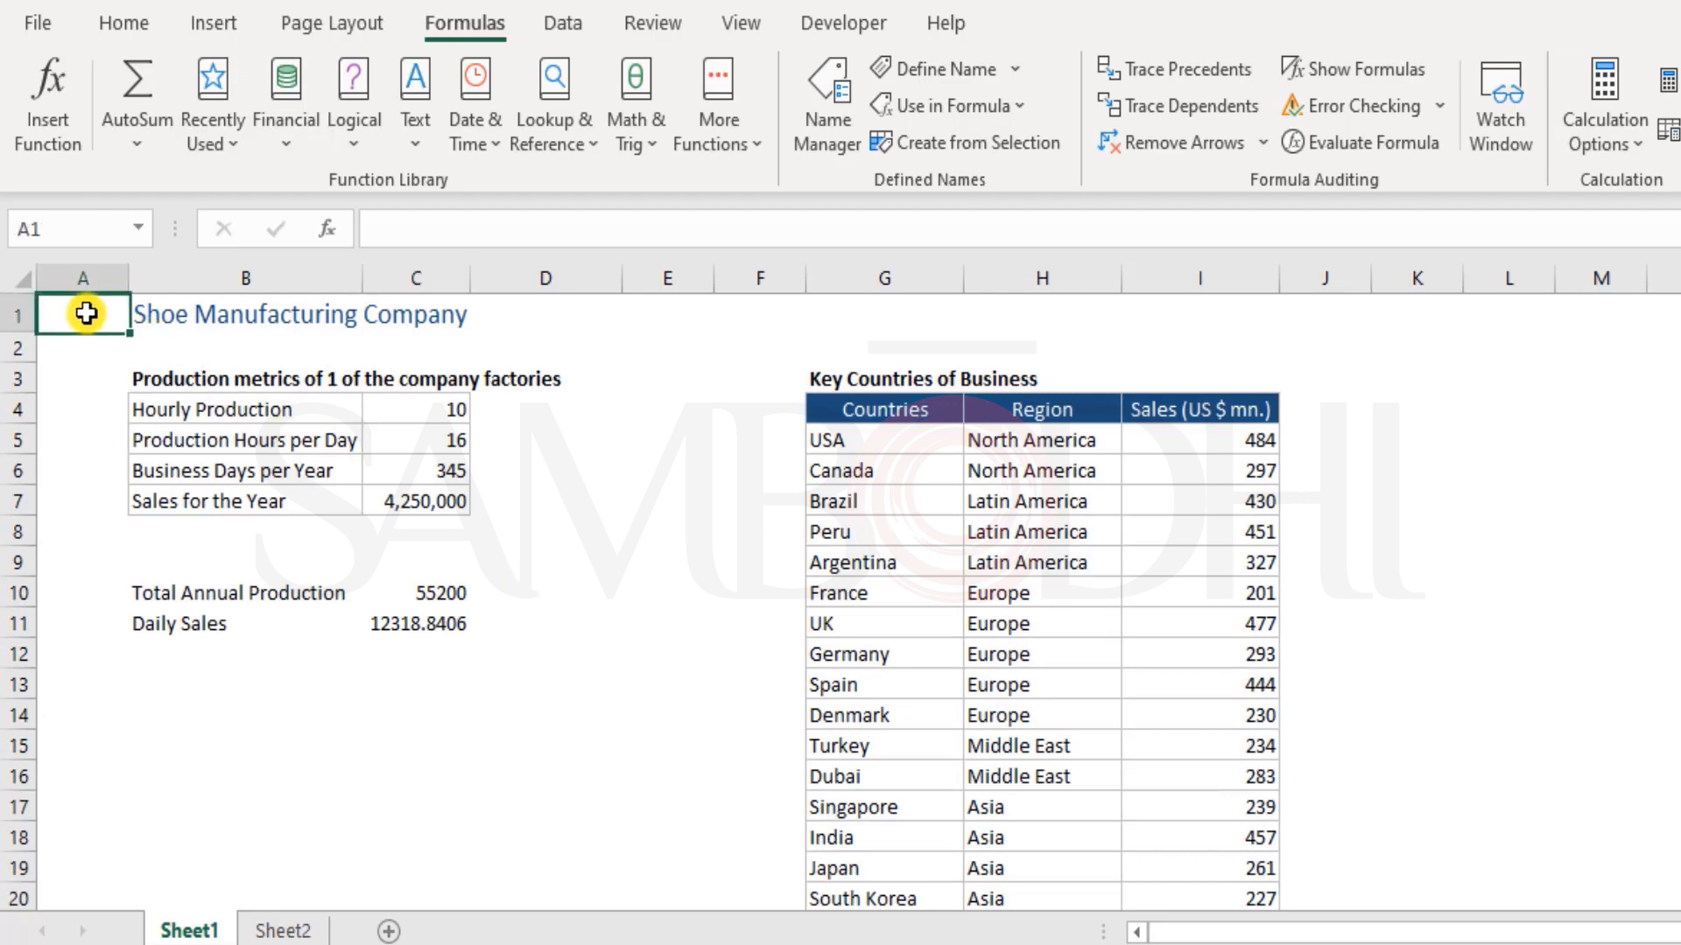
Restore the name Countries as the table array in the VLOOKUP formula in D11 of Sheet2
click(326, 924)
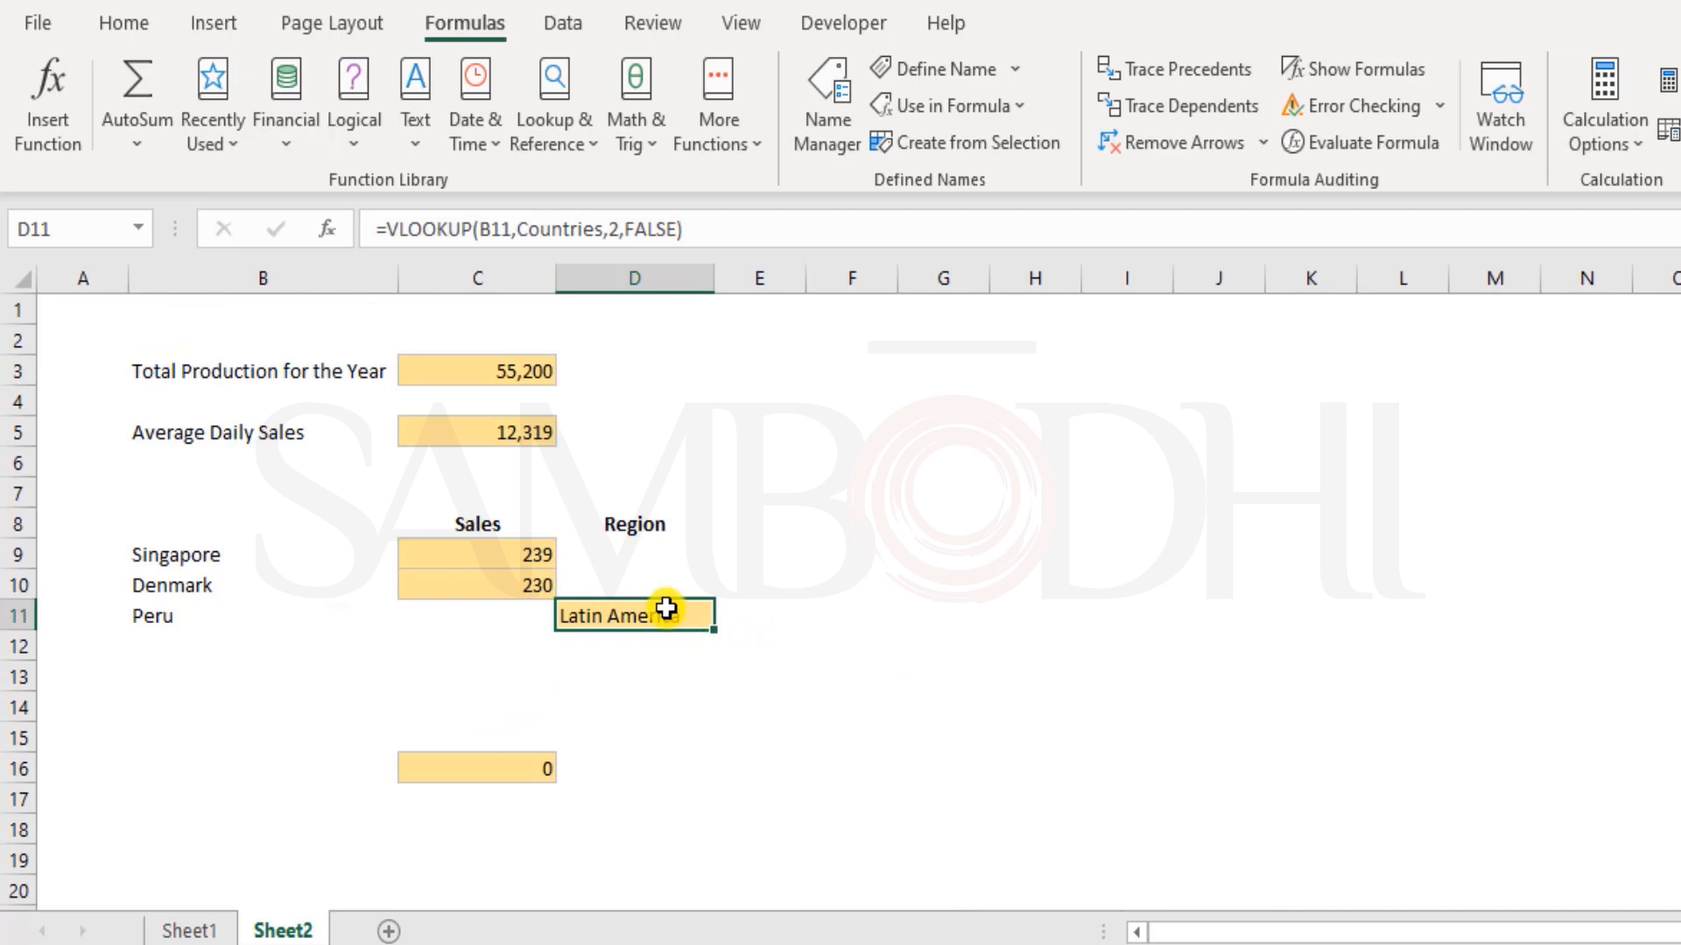
double_click(692, 625)
double_click(740, 616)
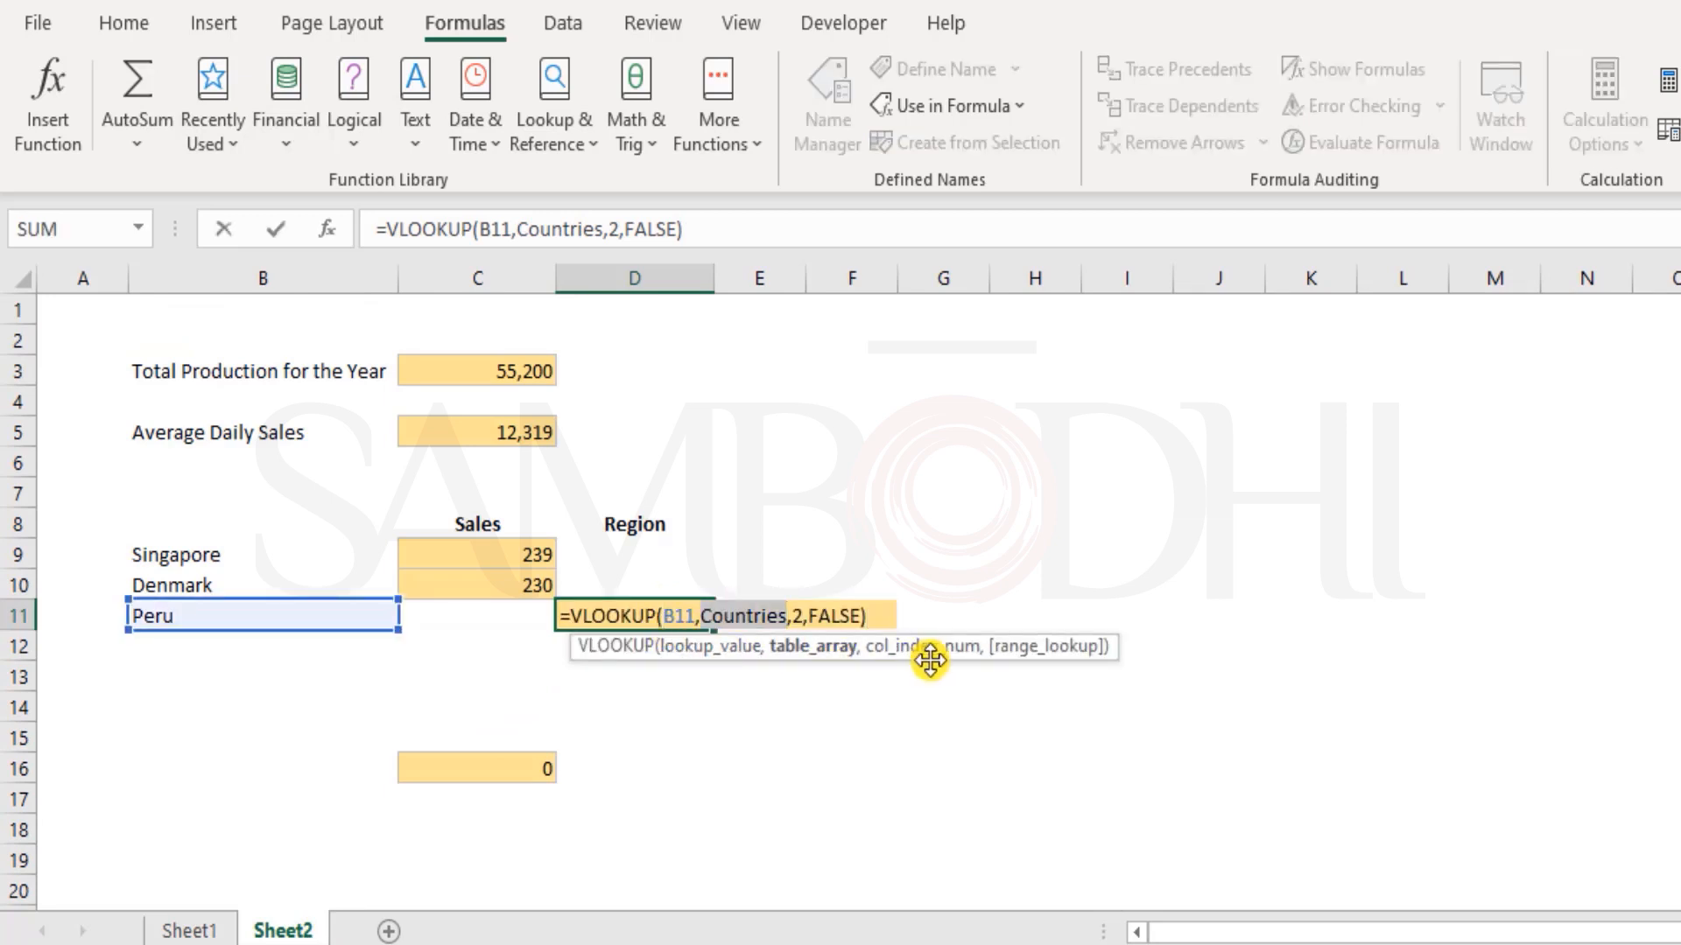
key(ctrl+Return)
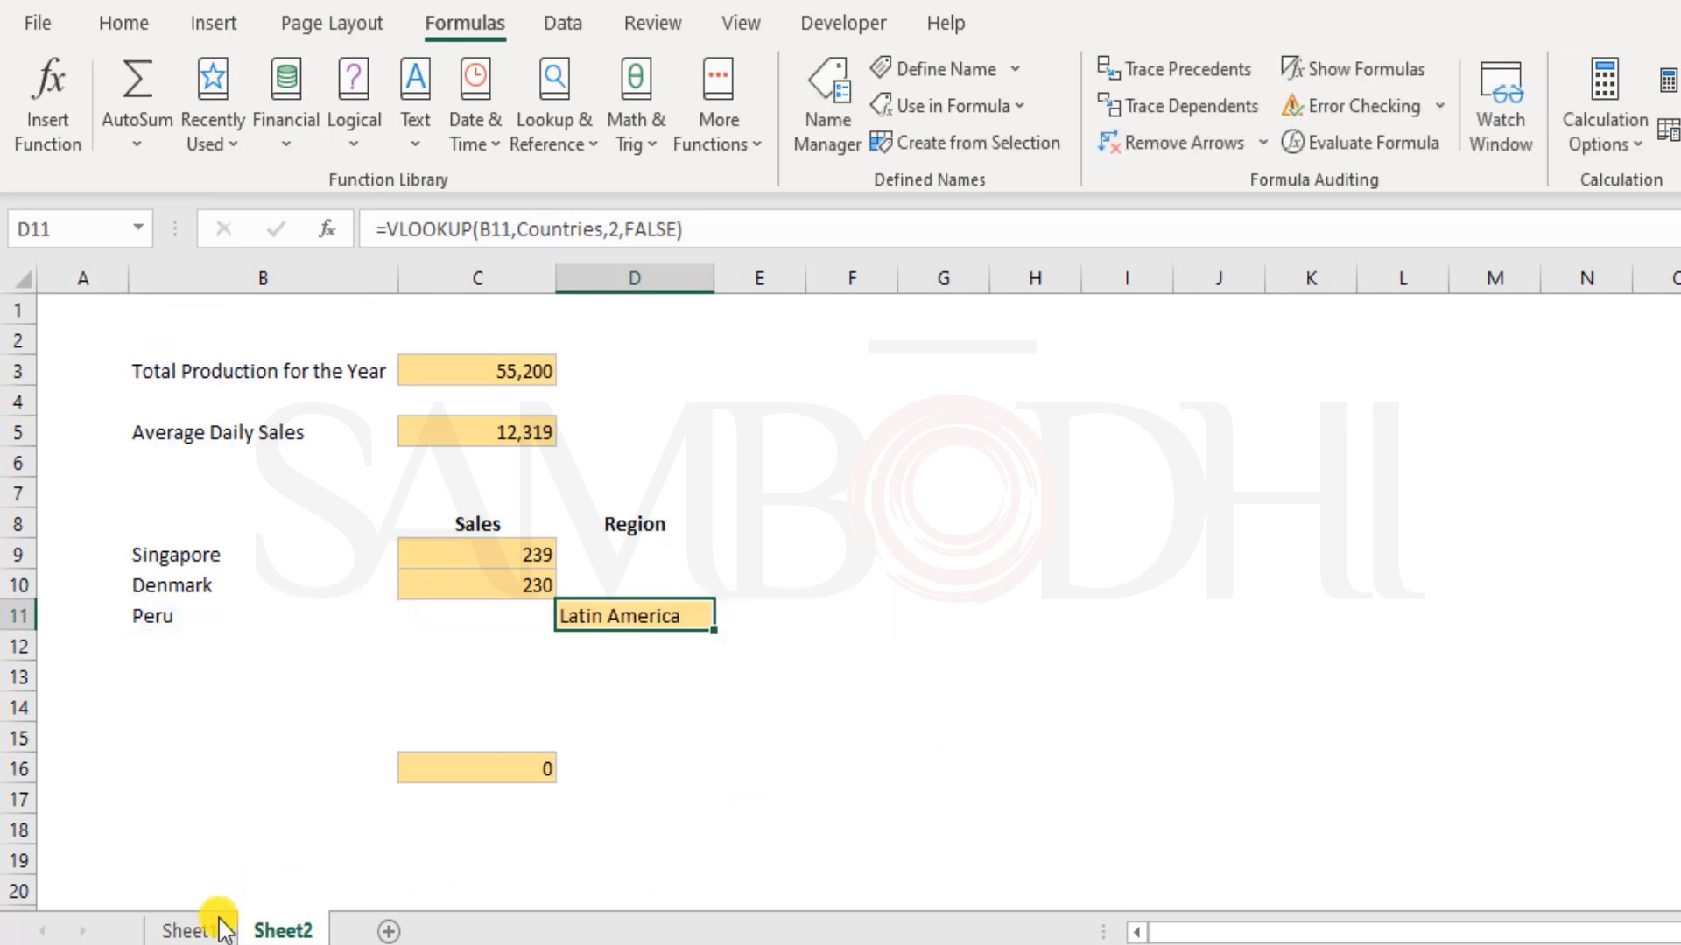
Examine the table headers in G4:I4 of Sheet1 and the blank cells from J4 to J20 beside the table
click(218, 921)
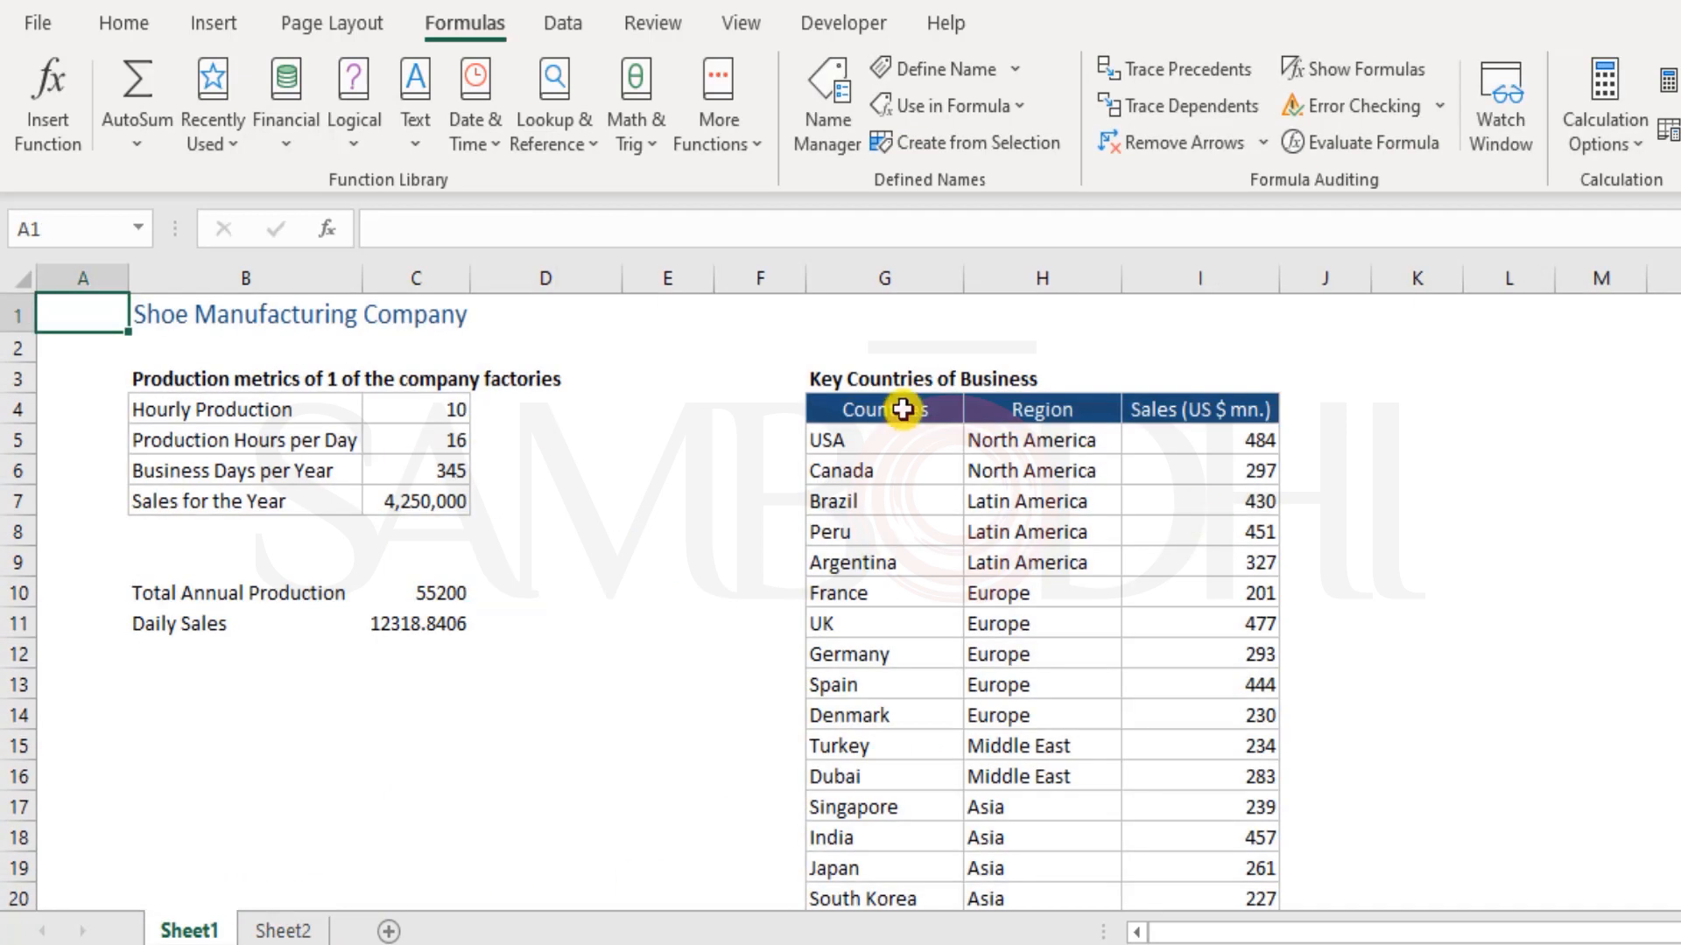
click(279, 926)
click(173, 928)
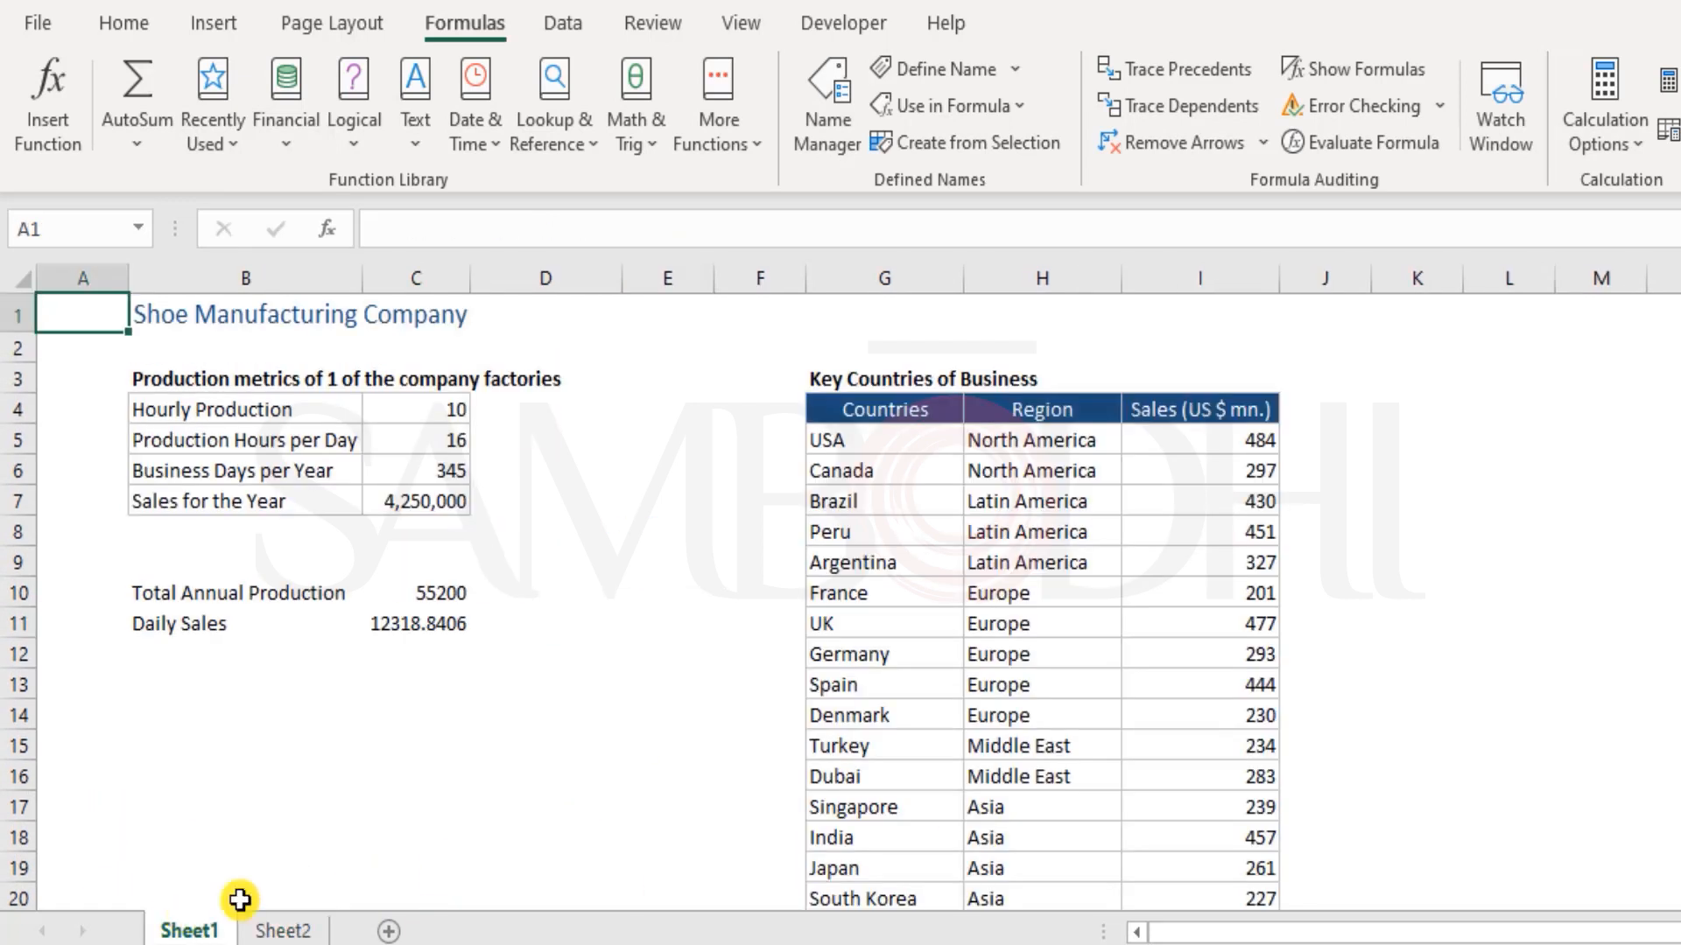
drag(919, 417, 1188, 410)
click(913, 417)
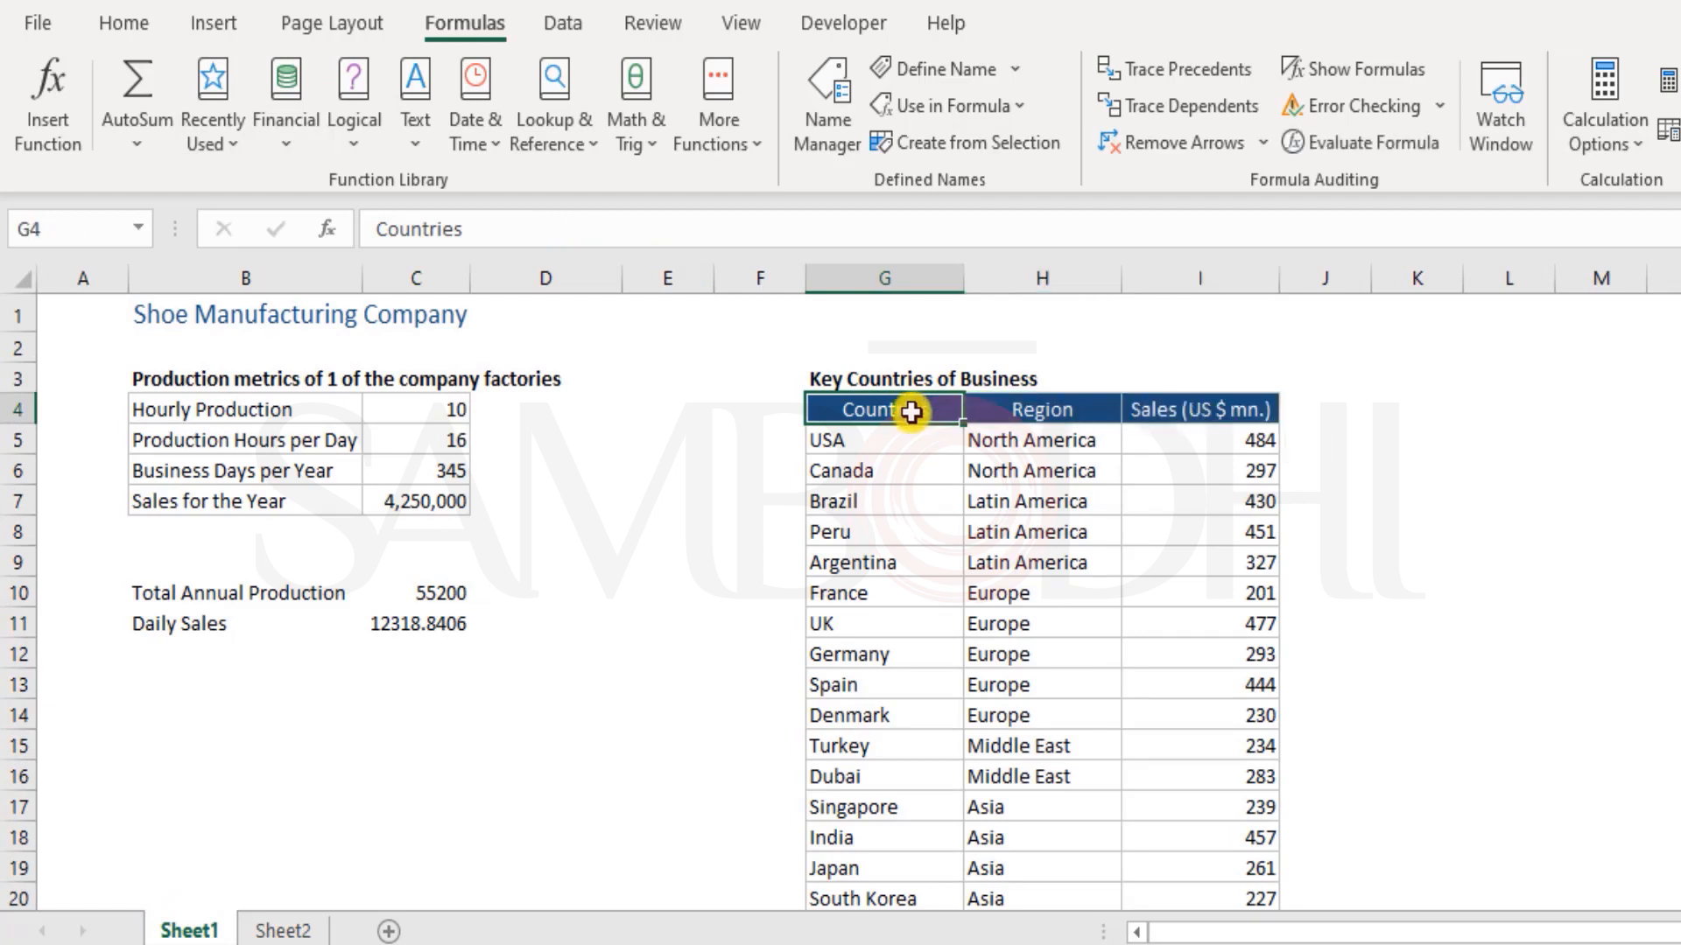
click(1038, 412)
click(1204, 413)
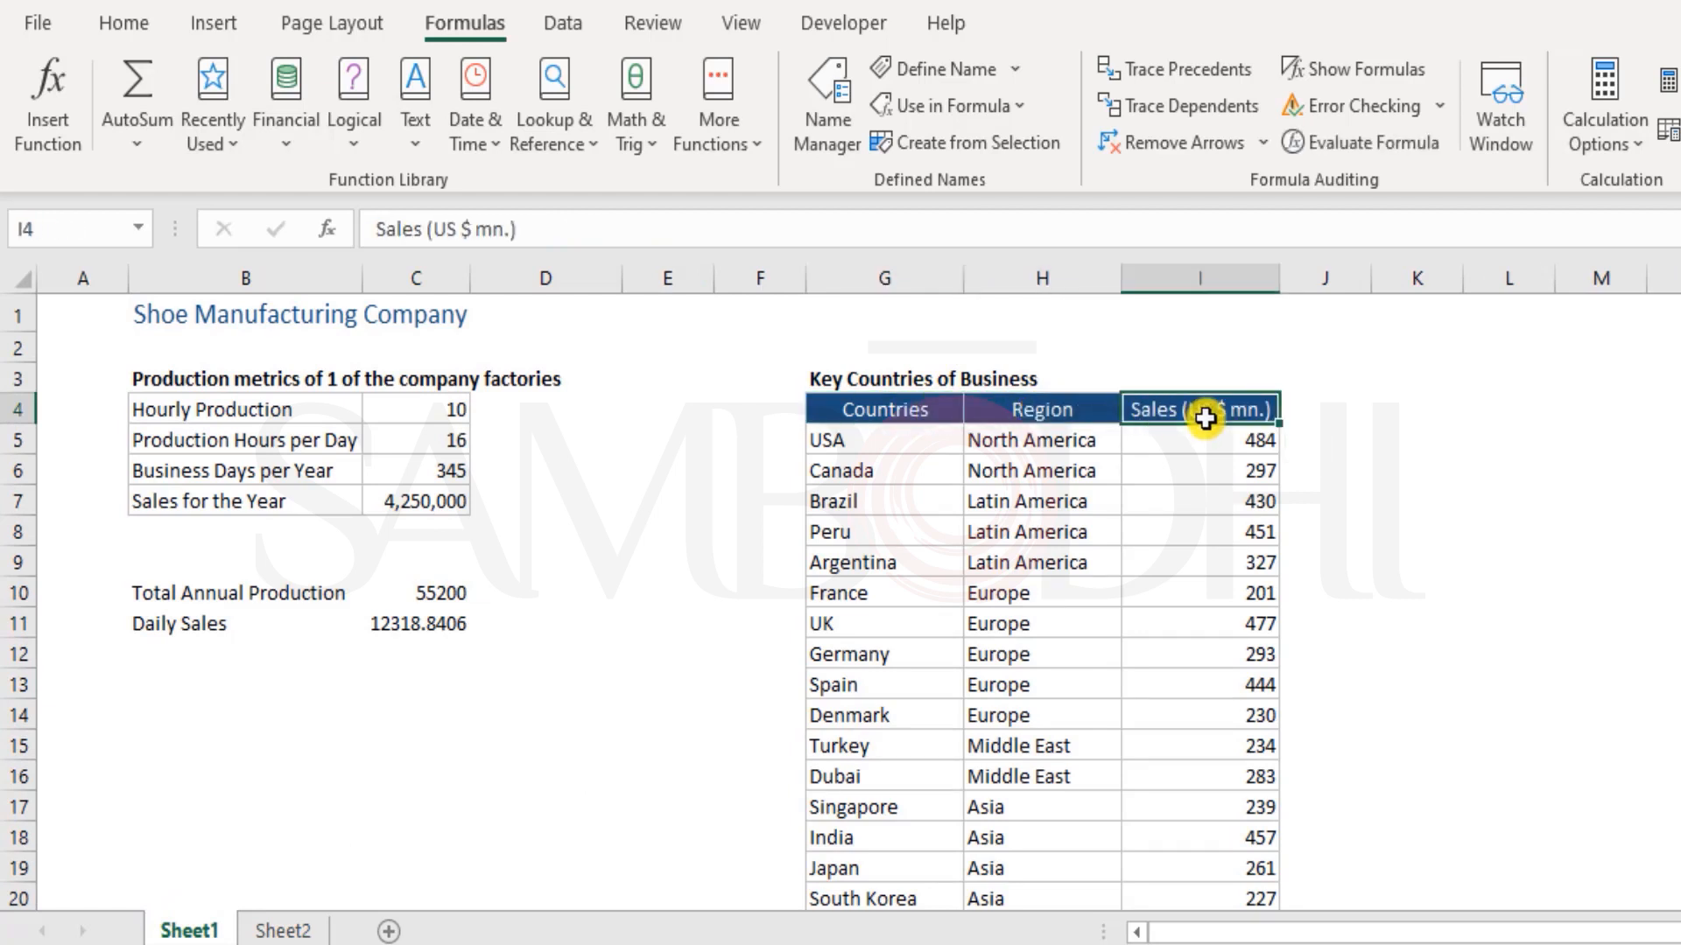
click(1331, 412)
drag(1326, 411, 1290, 698)
scroll(1441, 651, up, 2)
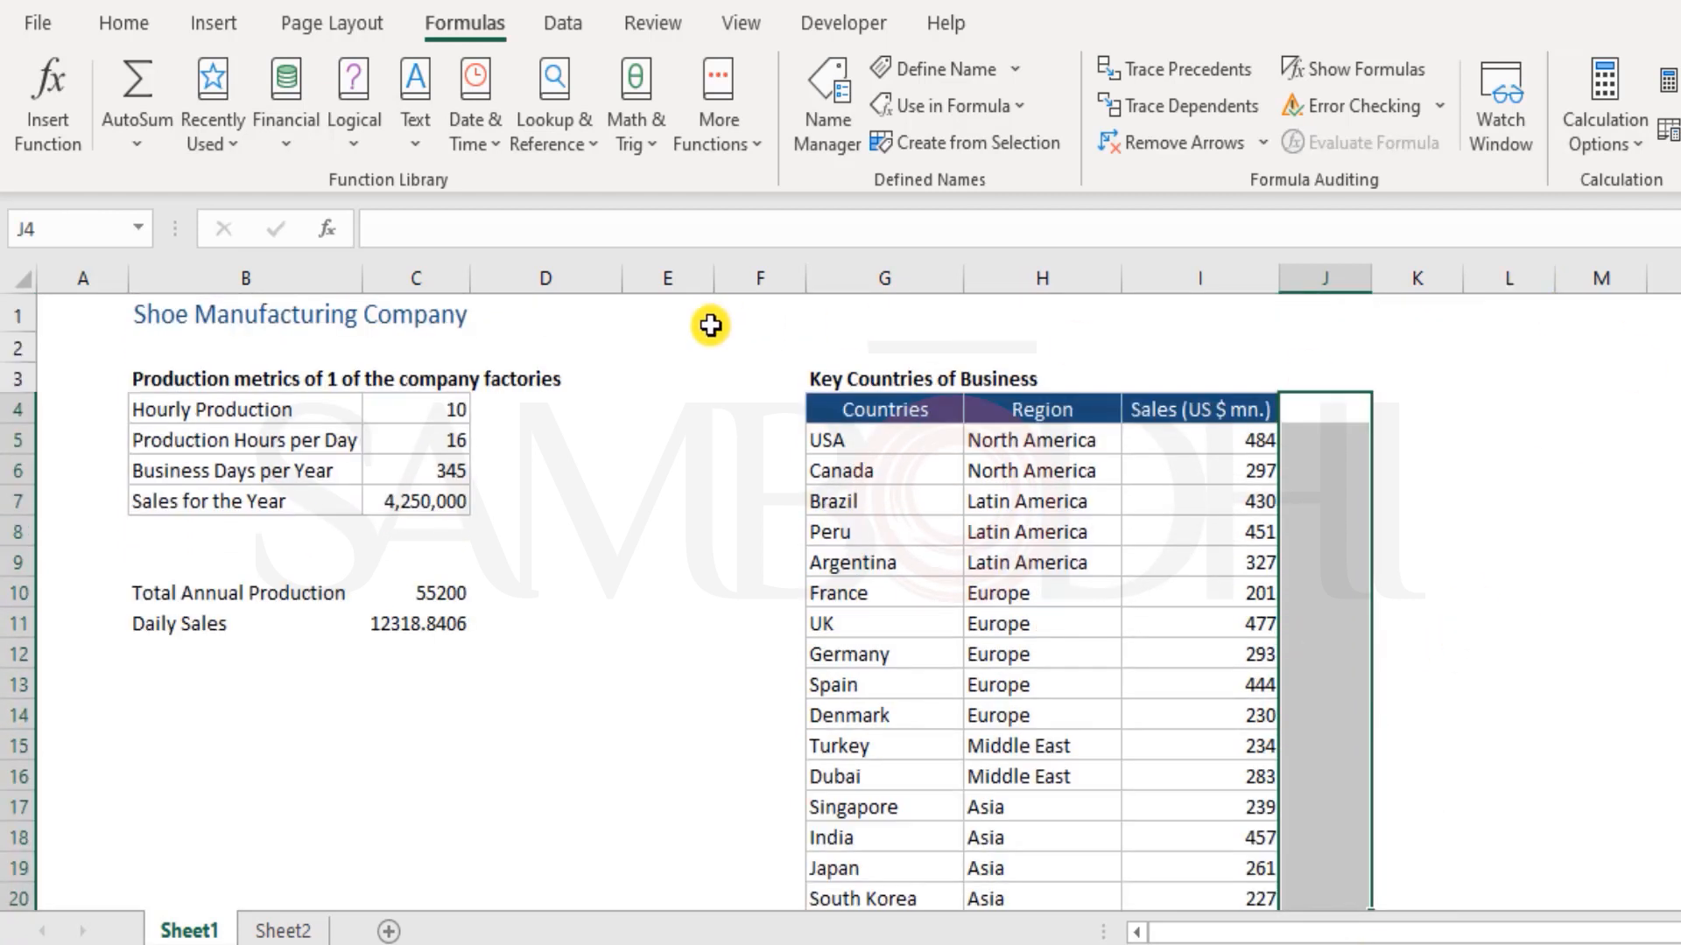
click(917, 408)
click(118, 323)
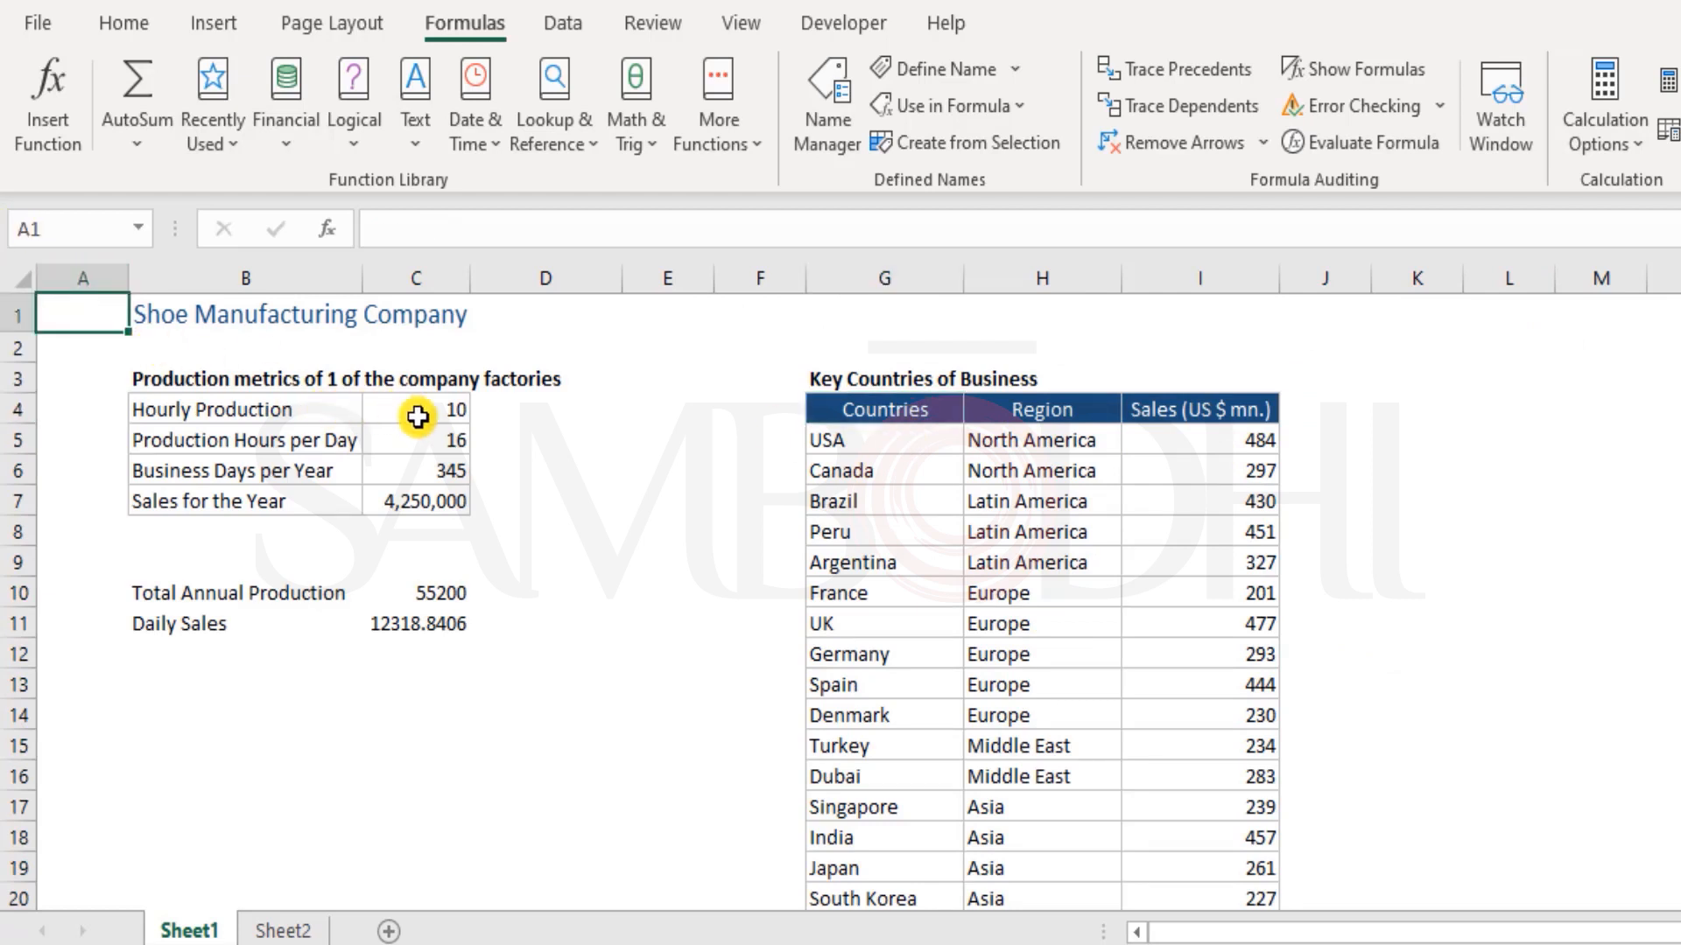
Select G5:I20 in Sheet1 to check which cells the name Countries covers
drag(873, 438, 1245, 737)
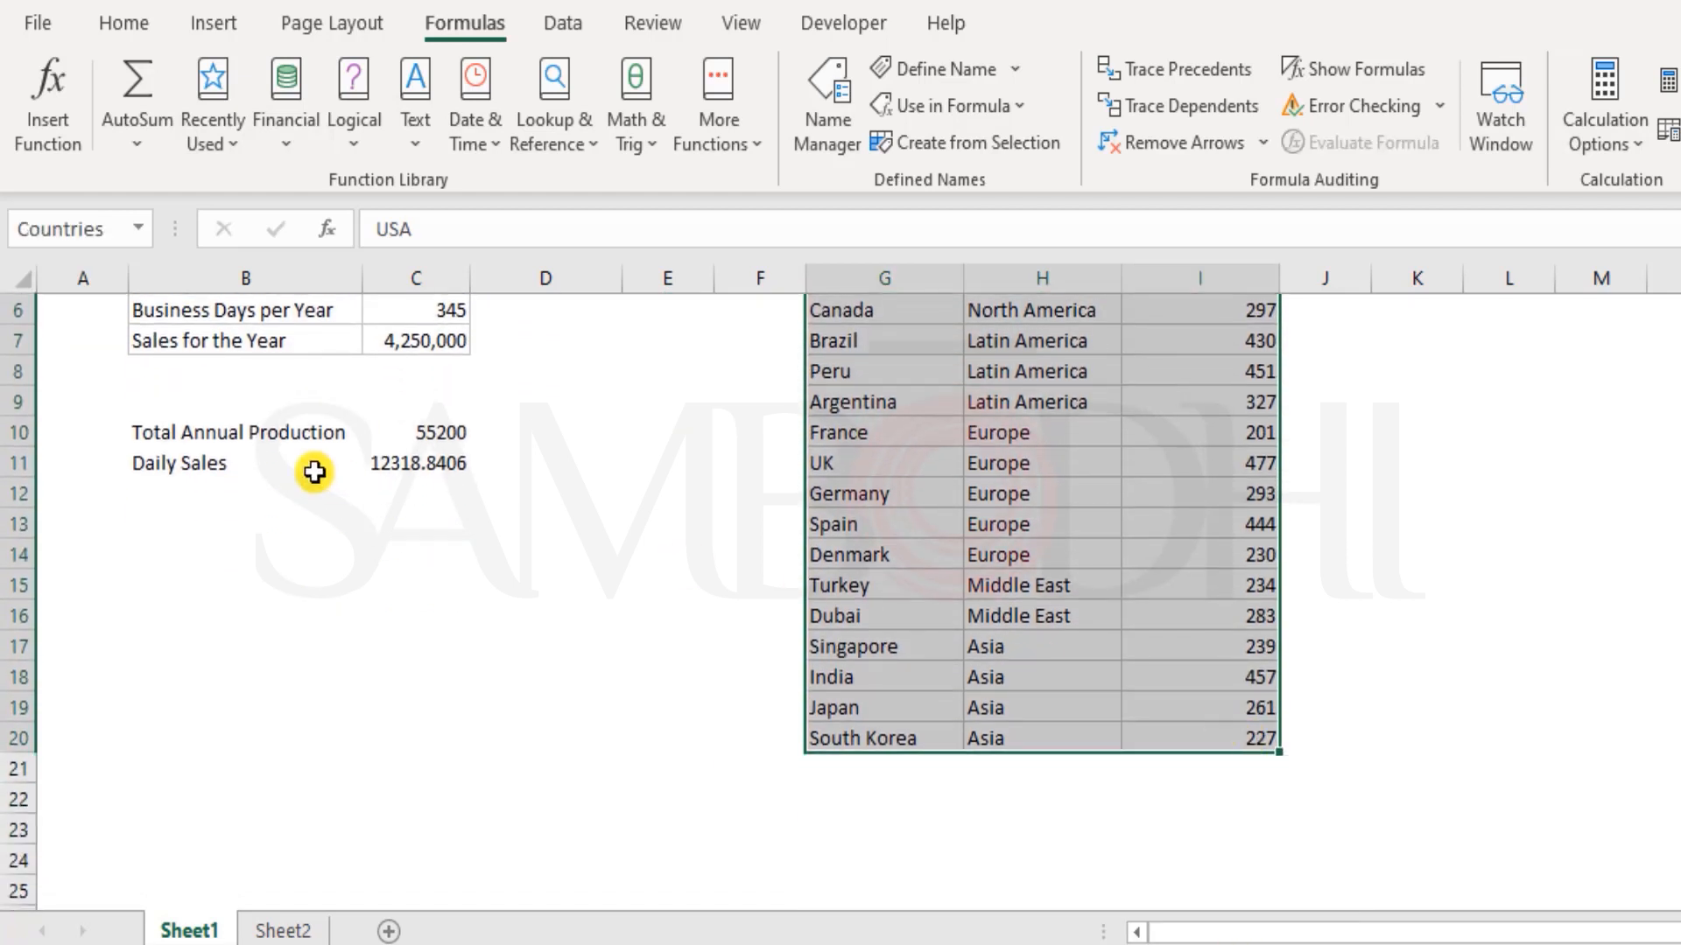
scroll(312, 469, up, 2)
click(95, 324)
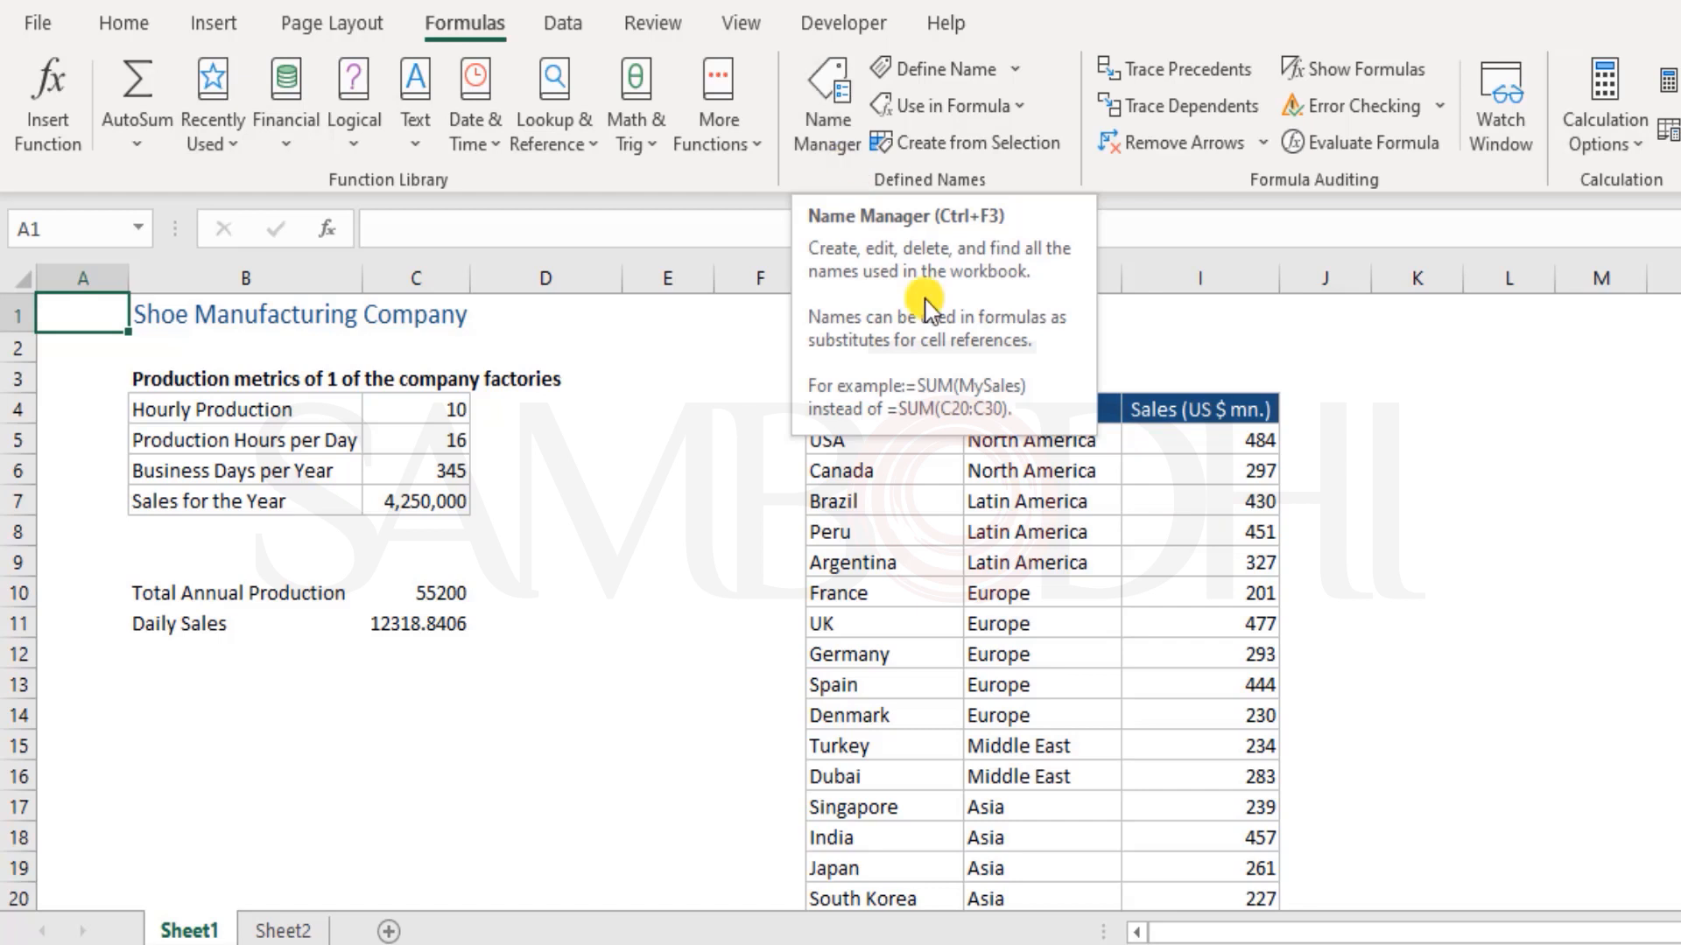
Add the column heading Capitals in J4, beside the Sales (US $ mn.) heading
click(1354, 426)
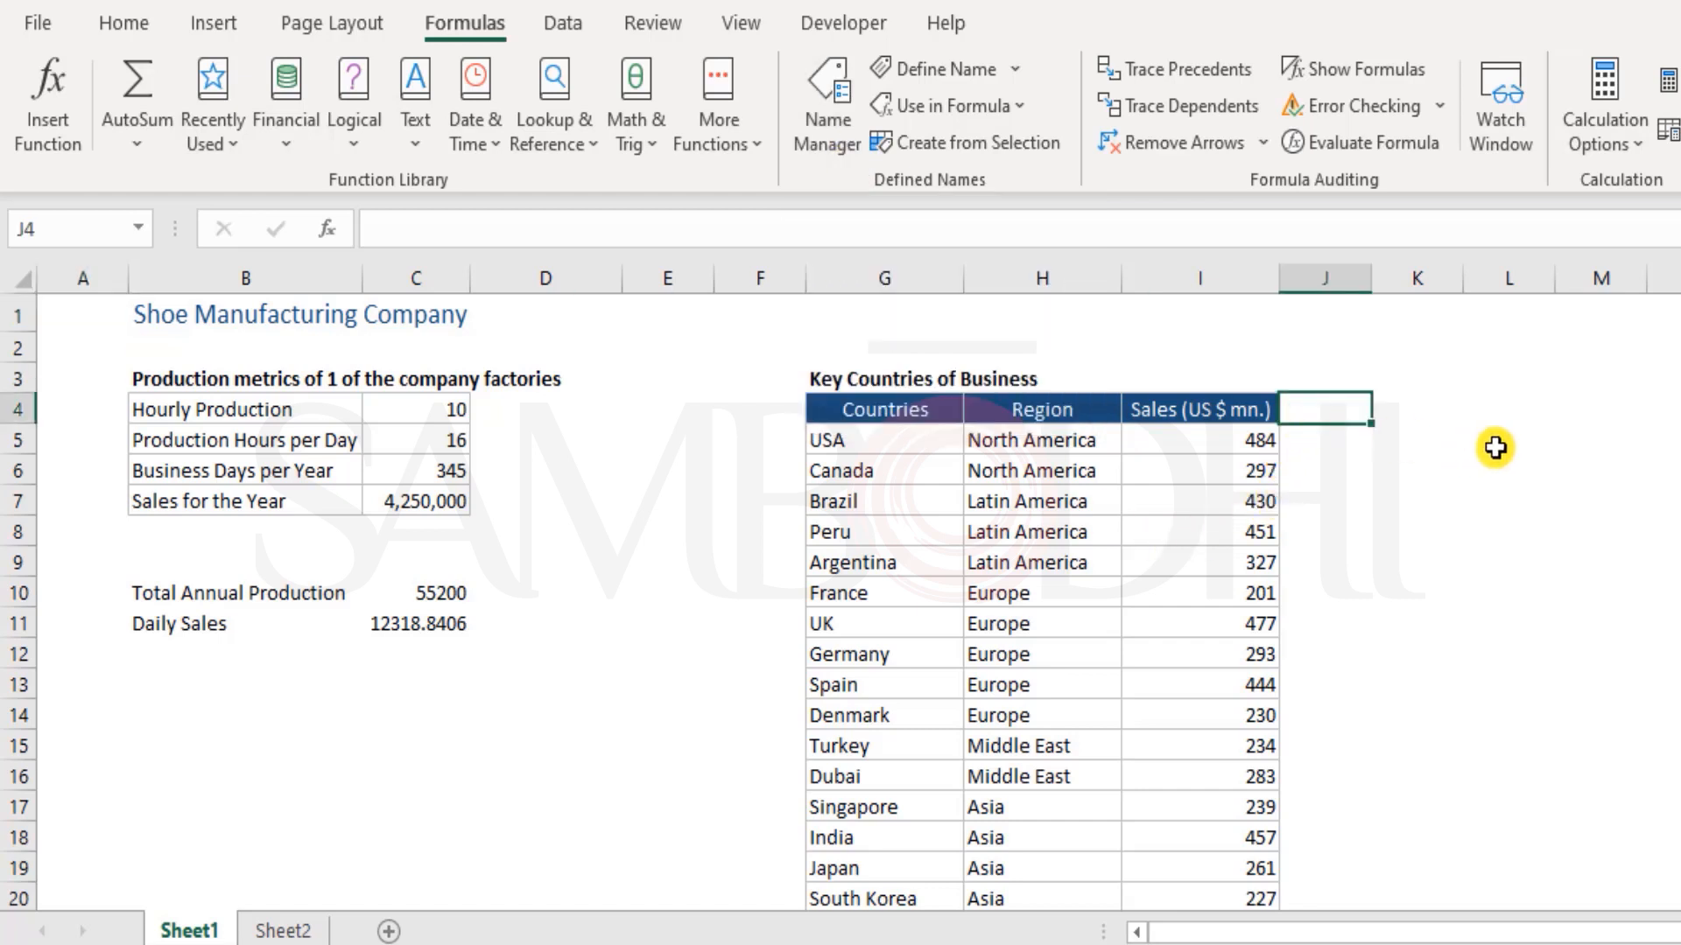
text(Capital)
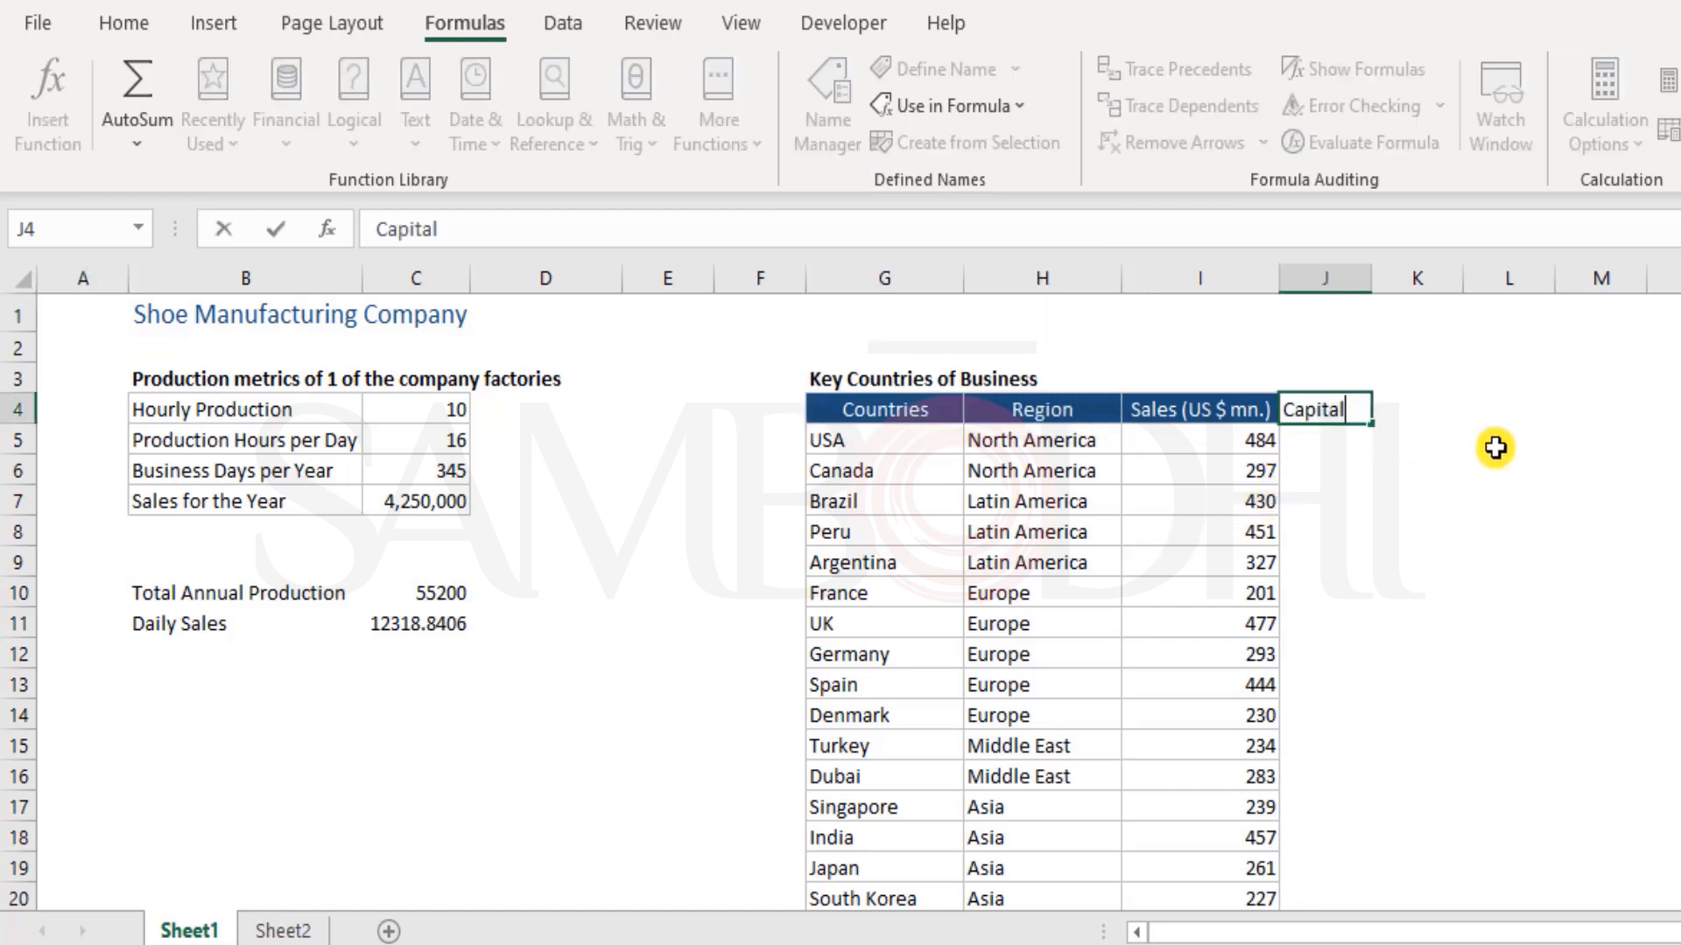
text(s)
key(Return)
Open the Name Manager and clear the cell reference of the name Countries
scroll(1488, 486, down, 3)
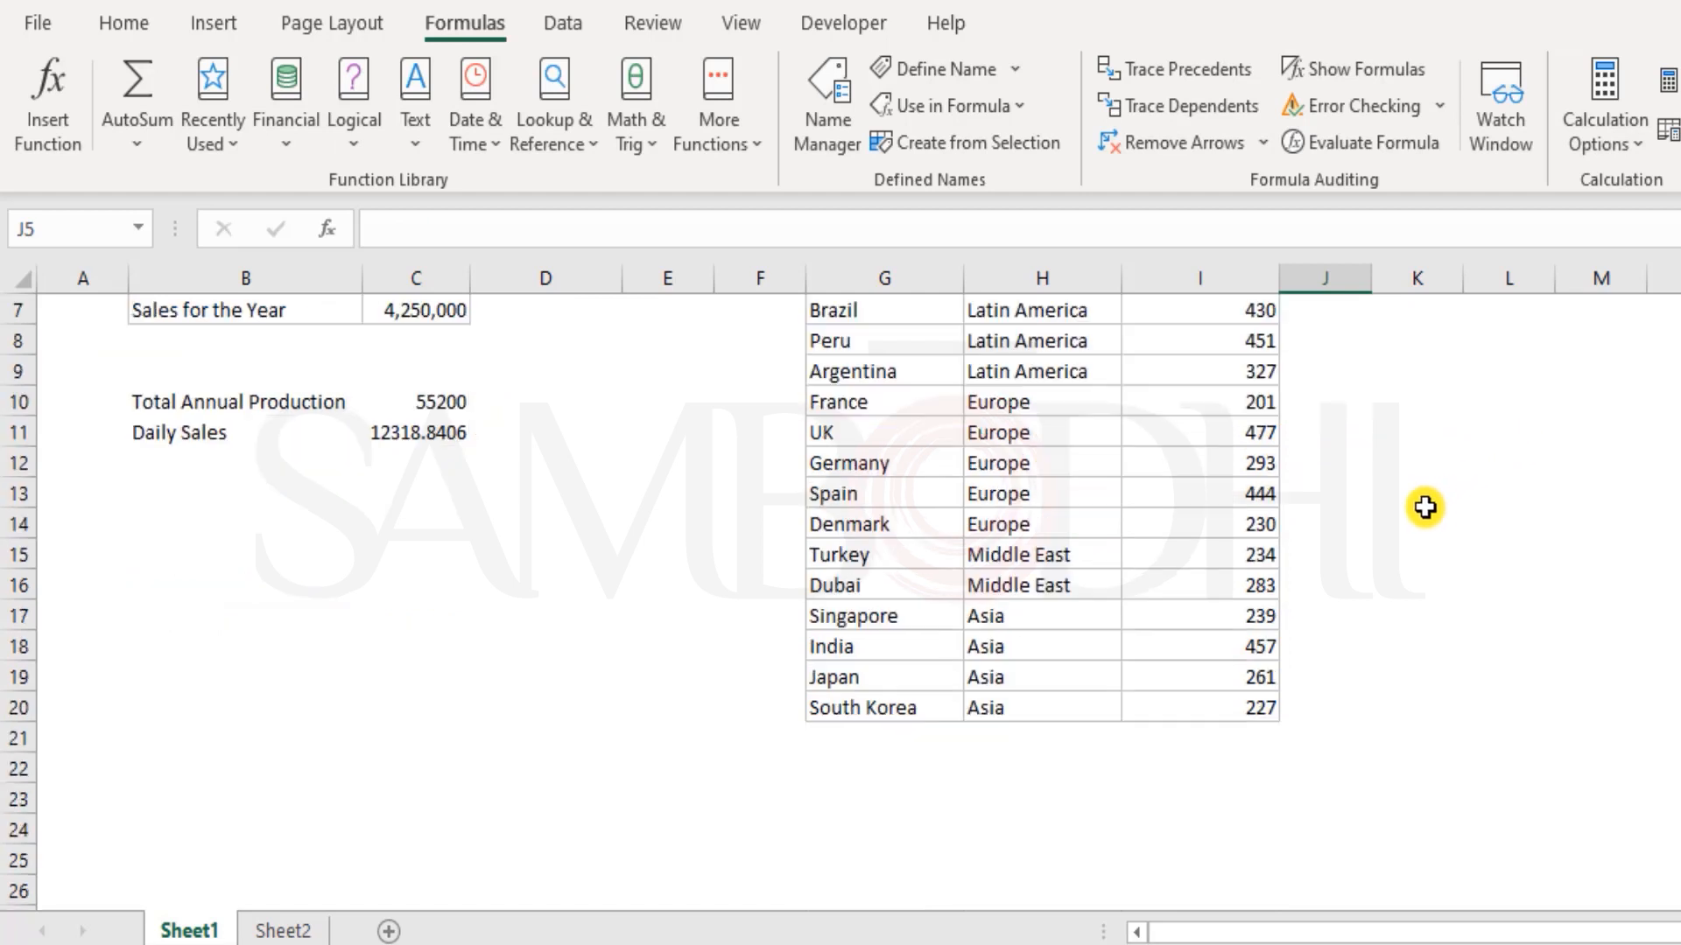
scroll(1378, 662, up, 3)
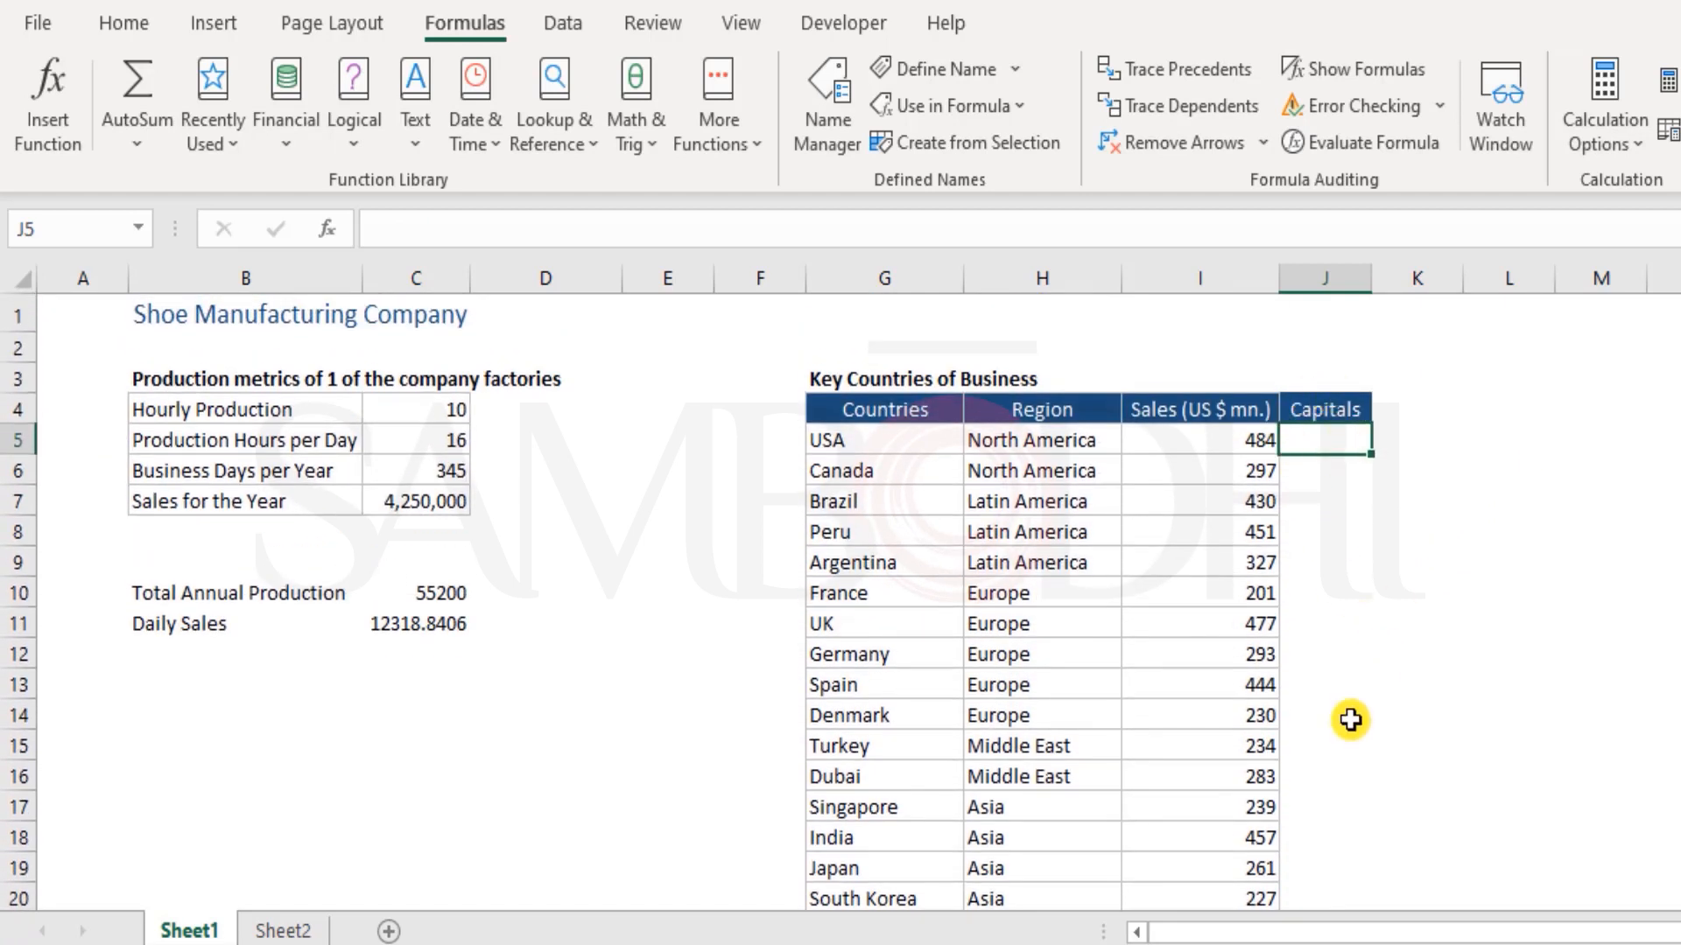
scroll(1234, 547, down, 1)
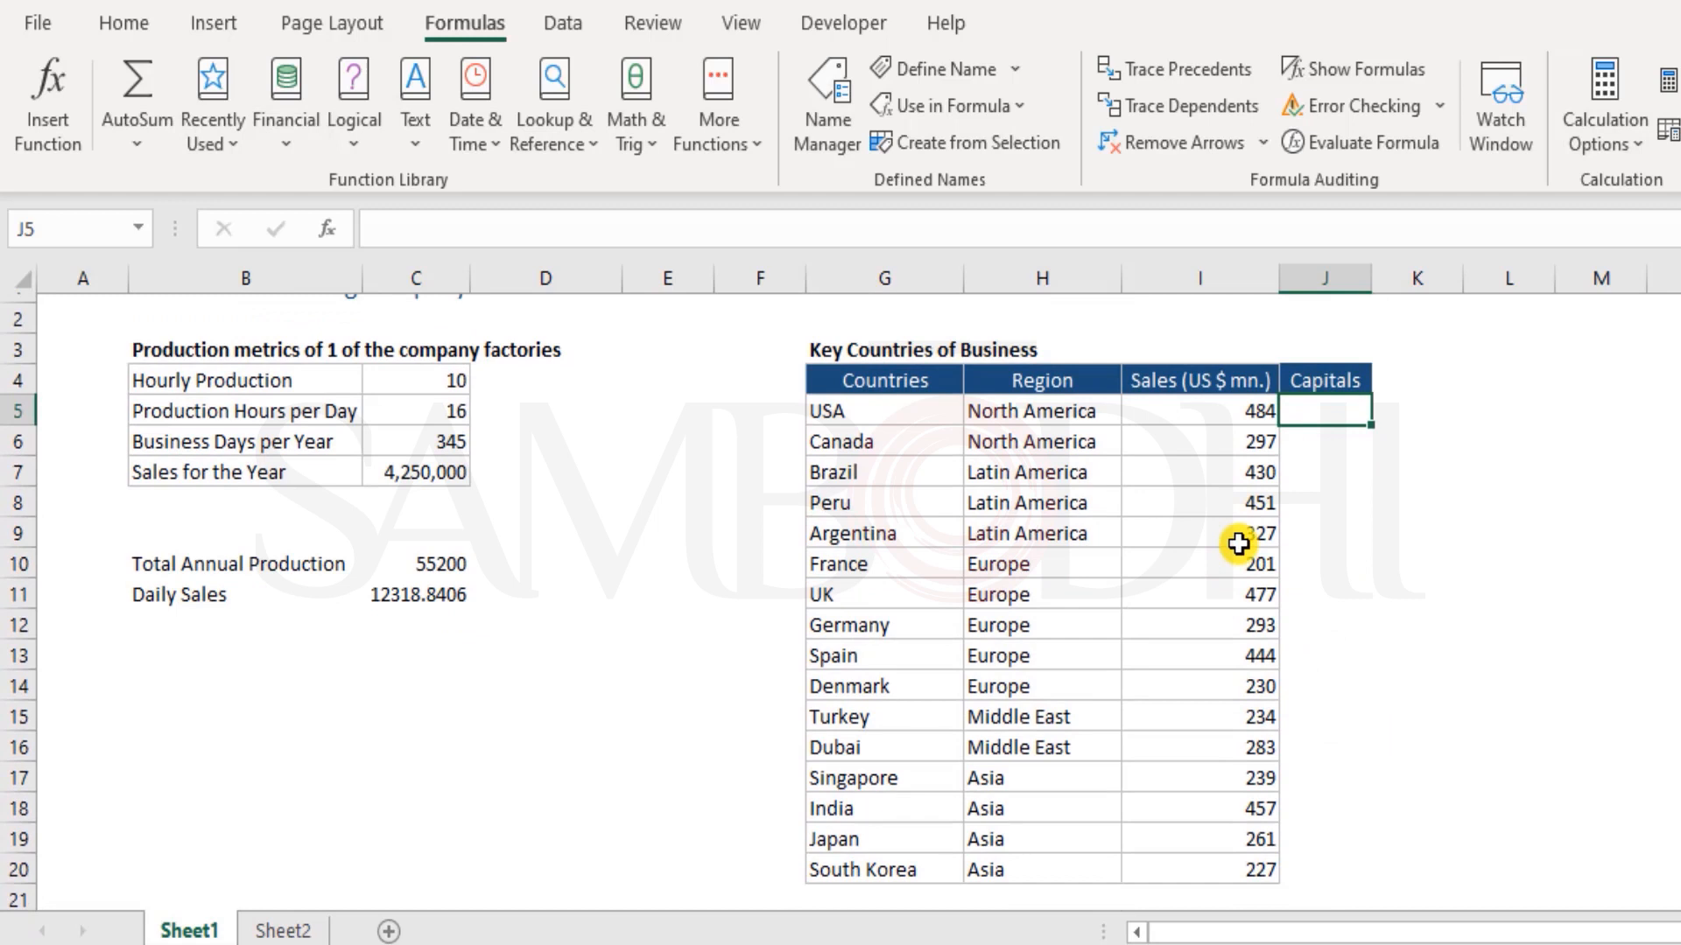
click(854, 87)
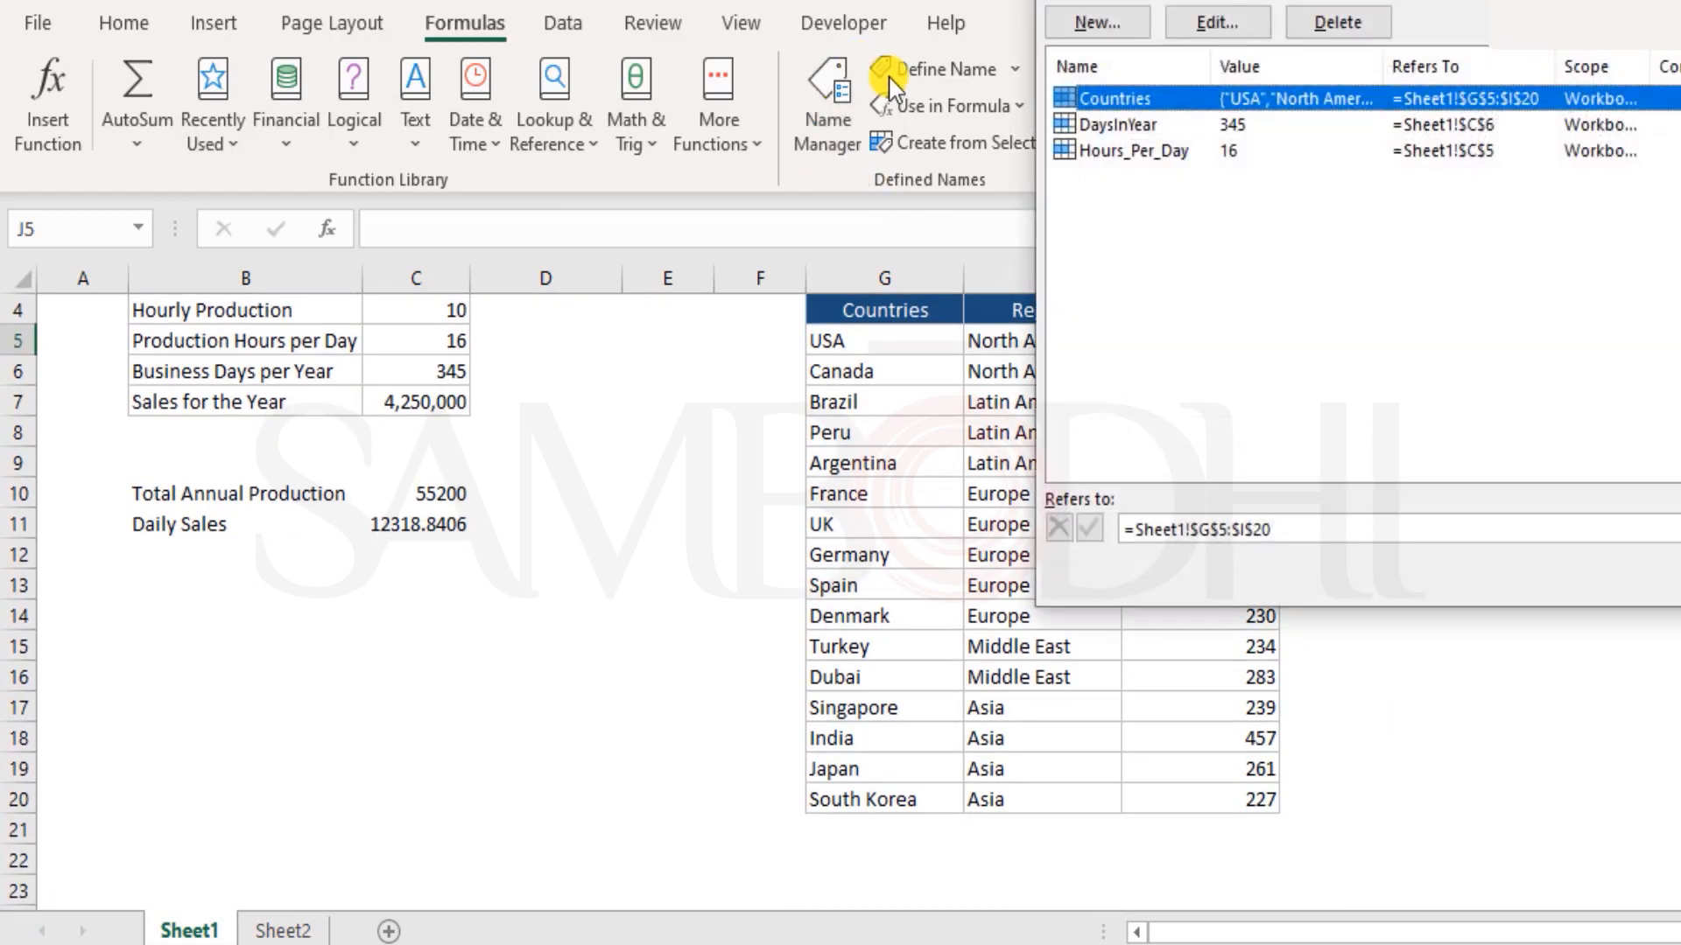
double_click(1193, 98)
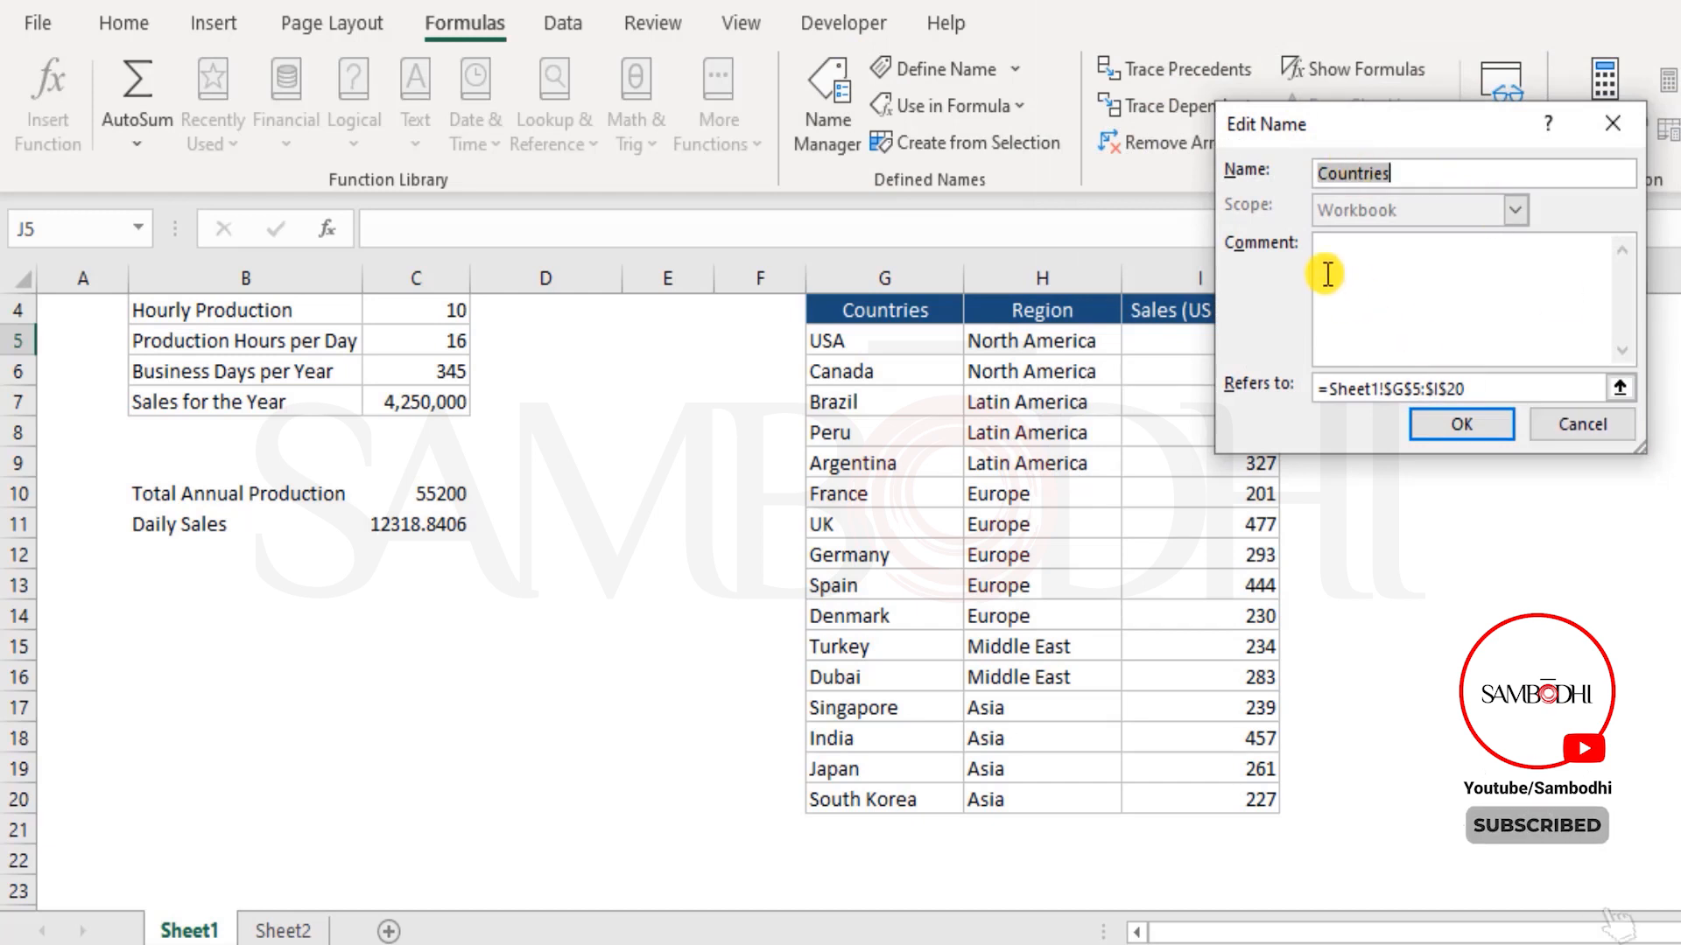
key(Escape)
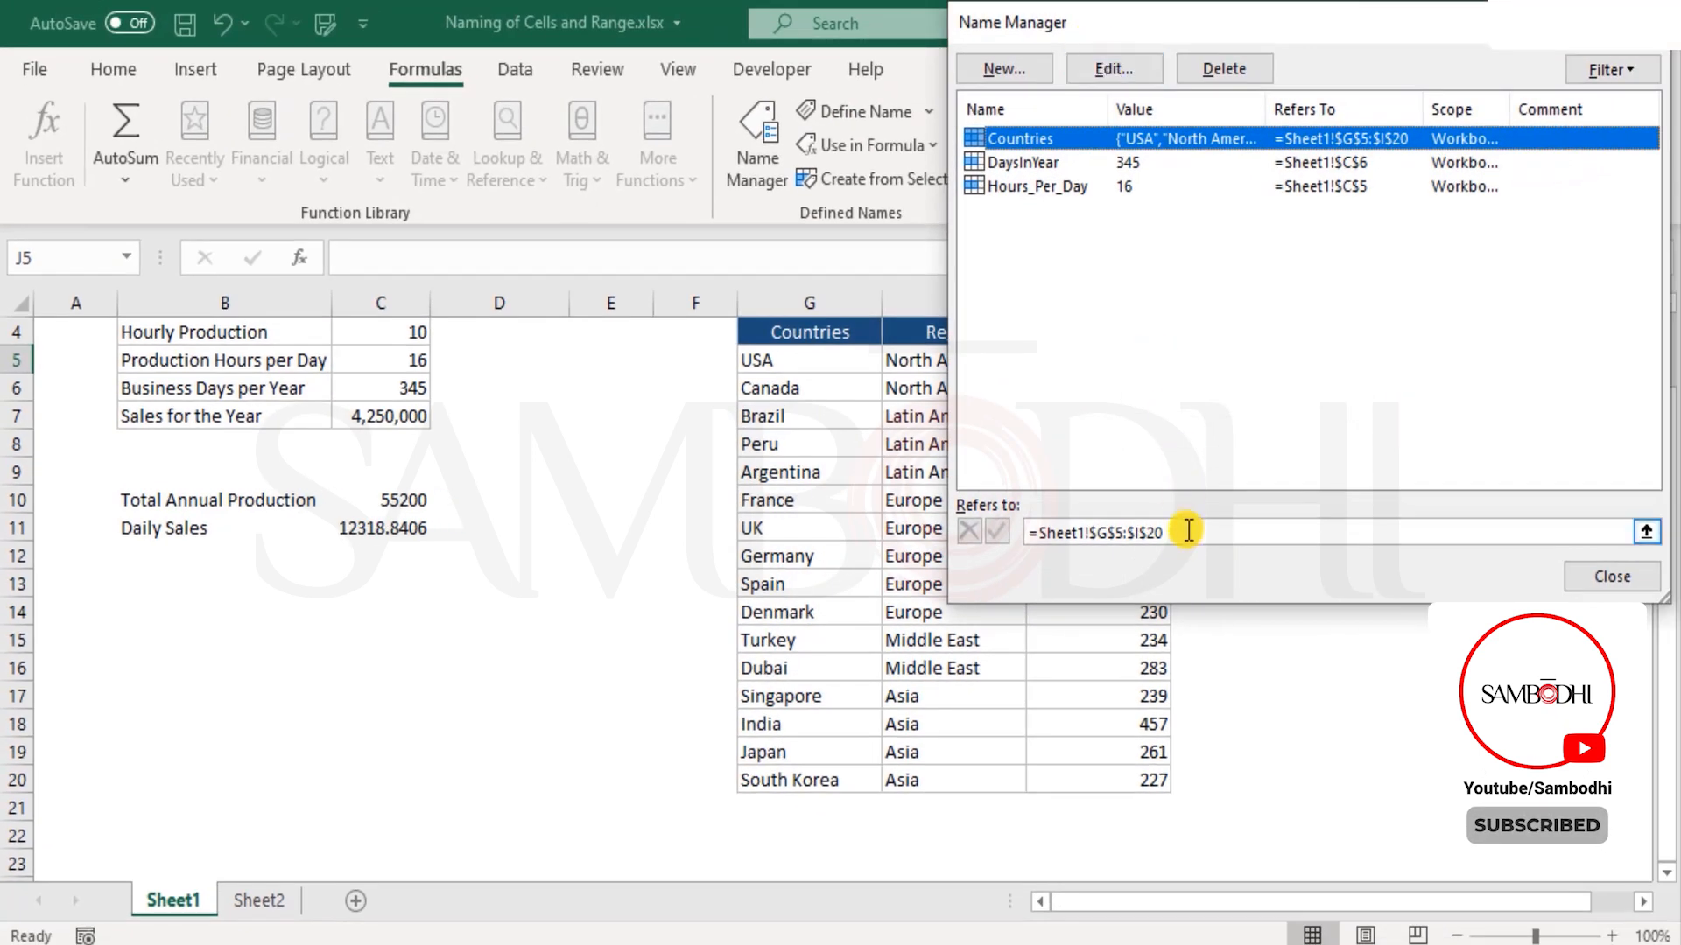
drag(1188, 531, 1042, 534)
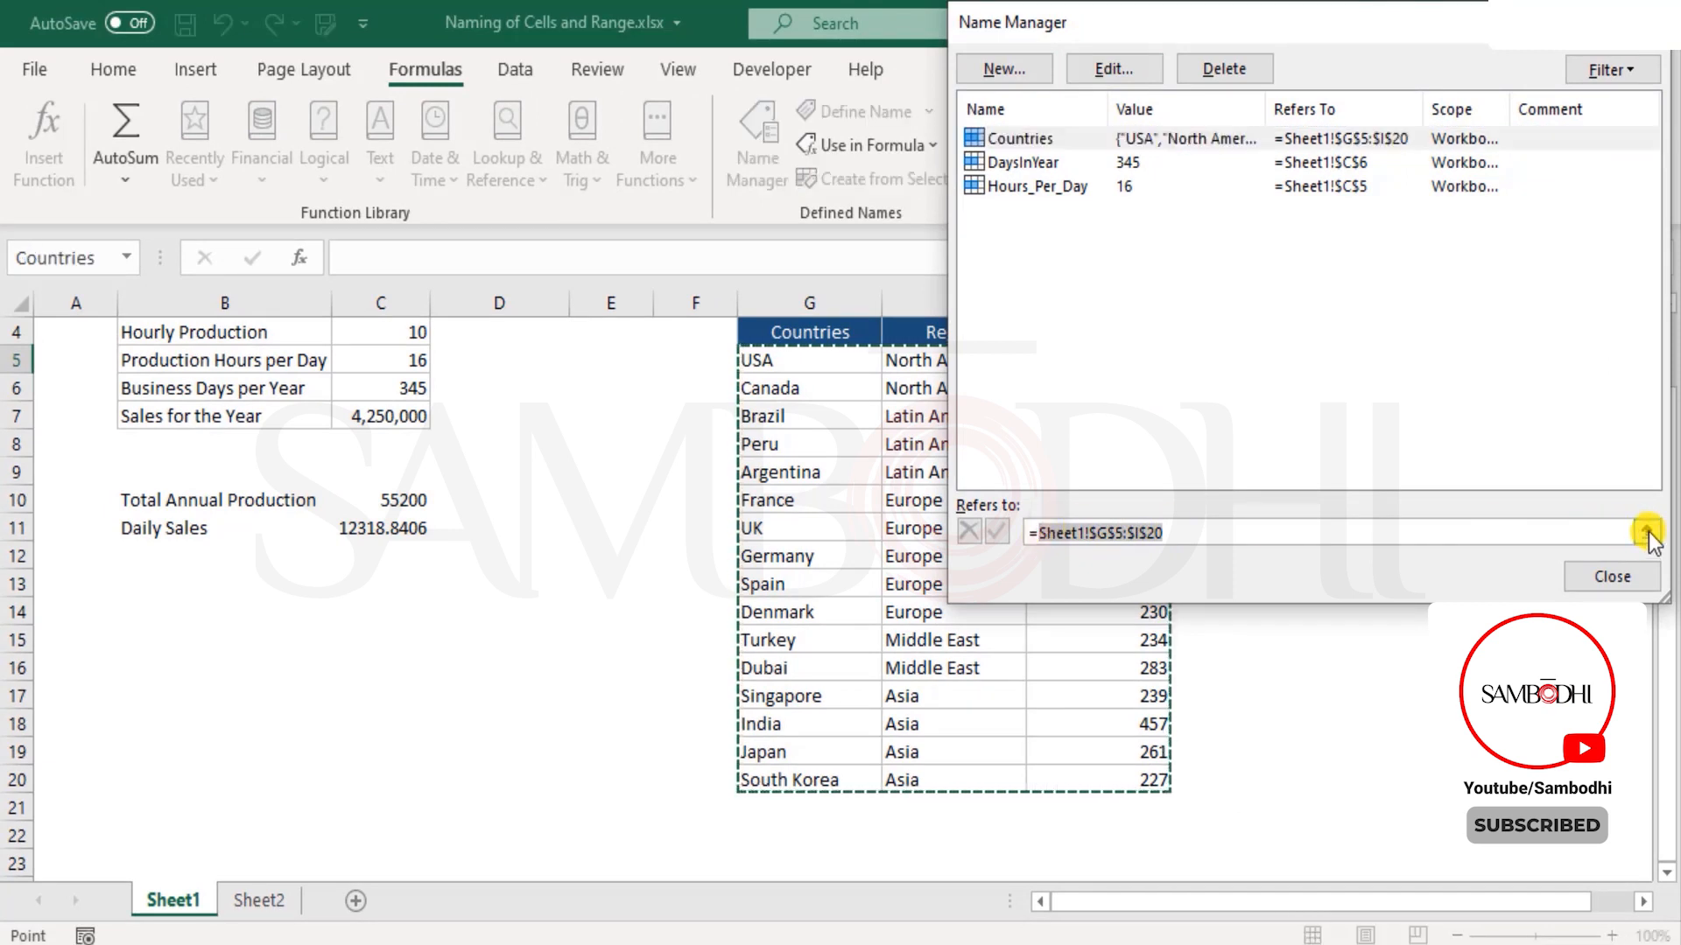
key(Delete)
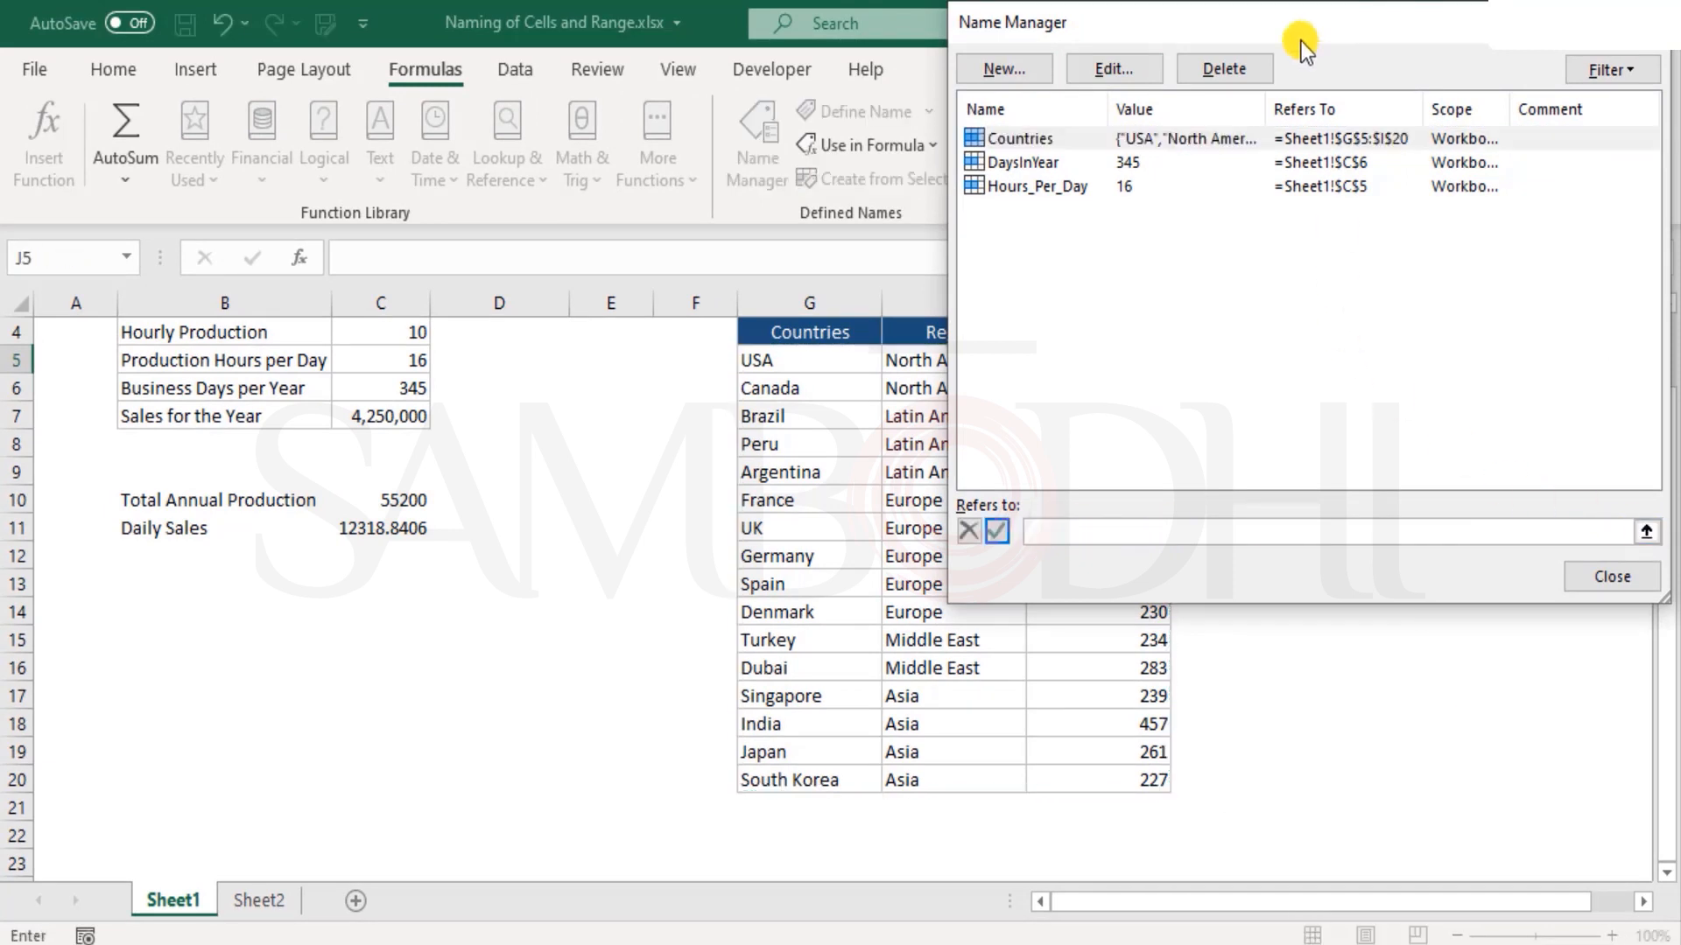
Set the name Countries to refer to =Sheet1!$G$5:$J$20, save the name reference and close the Name Manager
drag(1298, 30, 1477, 48)
click(783, 356)
drag(783, 356, 1207, 770)
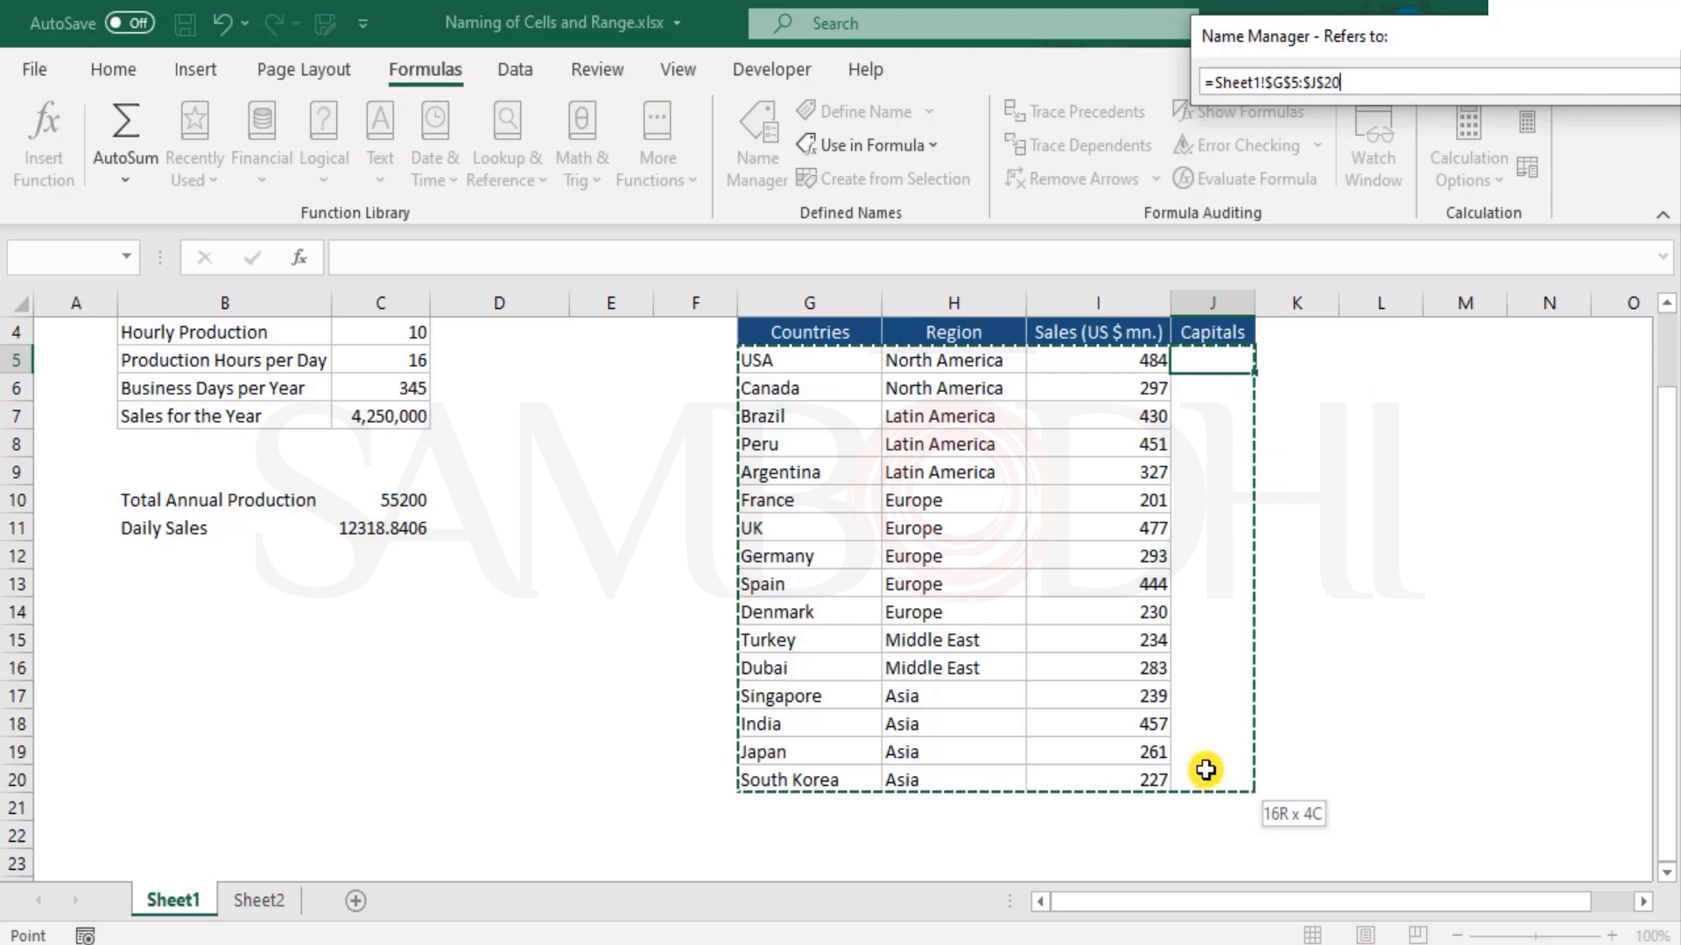
drag(1206, 770, 1204, 769)
drag(1569, 55, 731, 95)
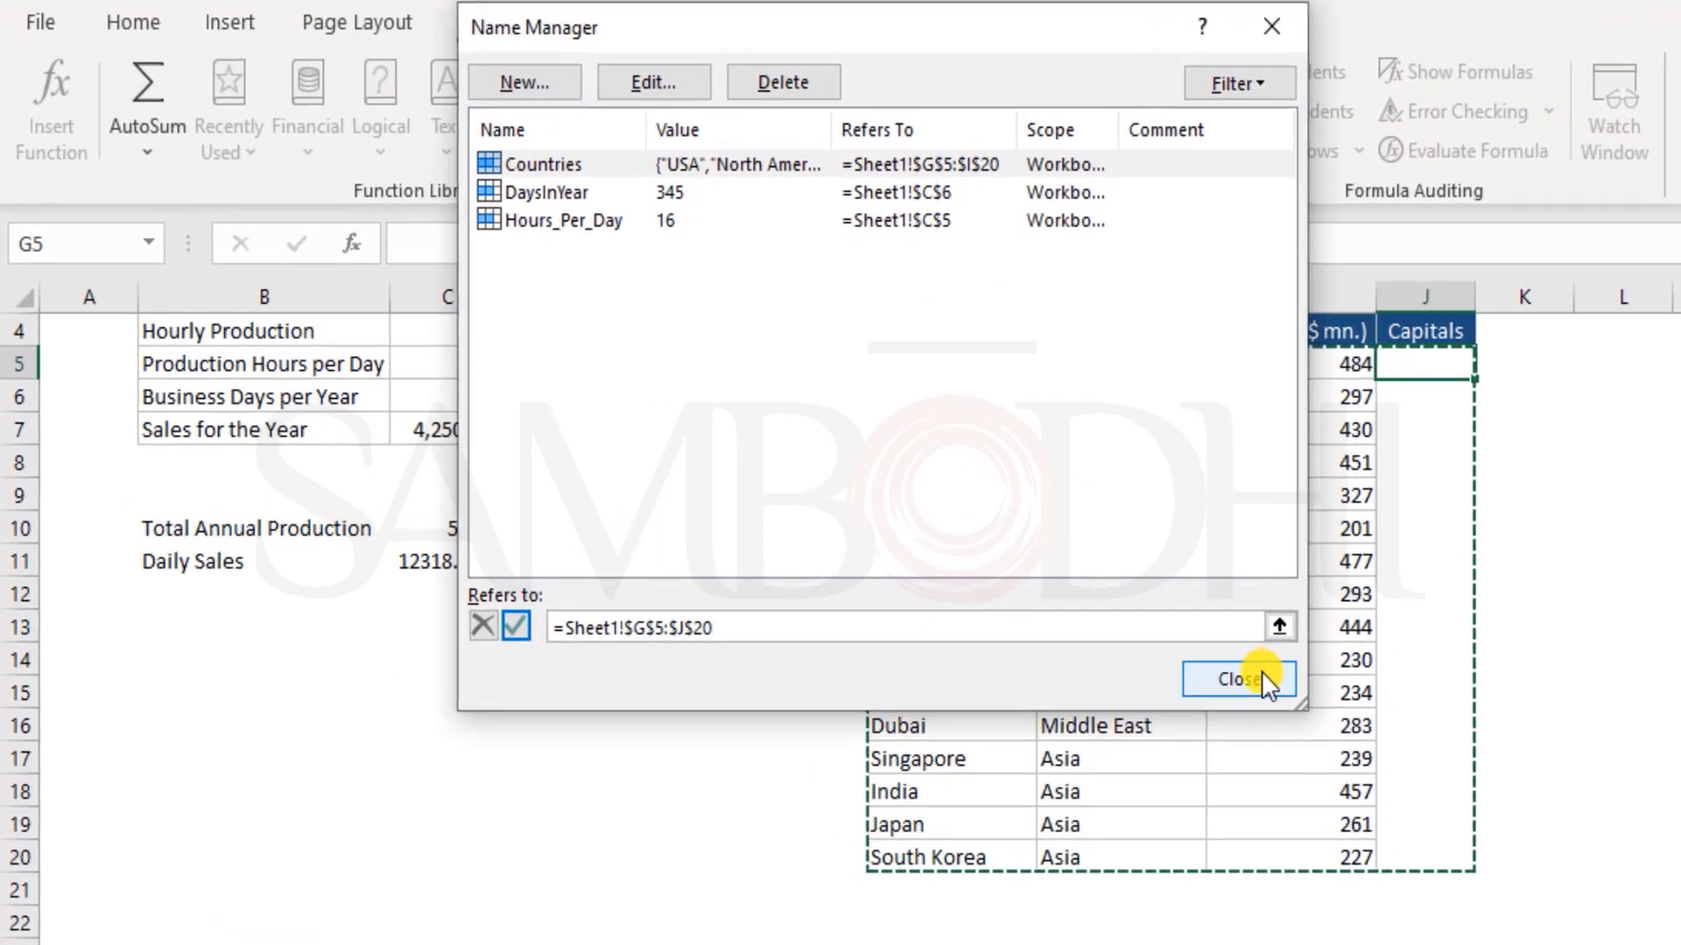
click(1262, 671)
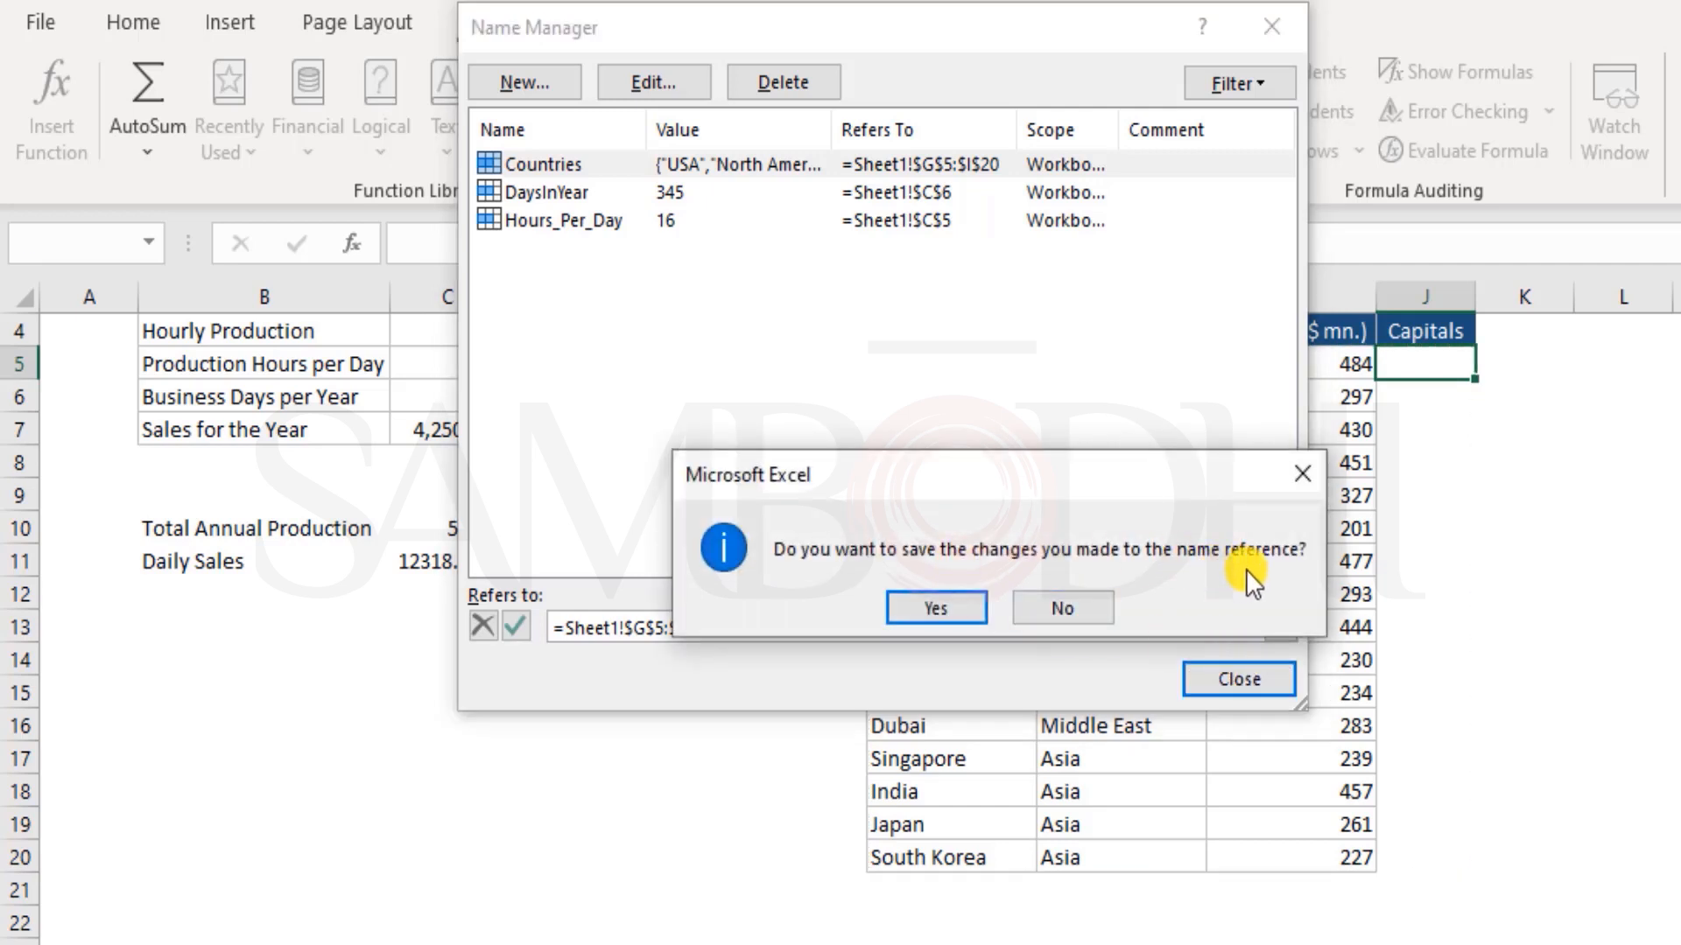
click(960, 610)
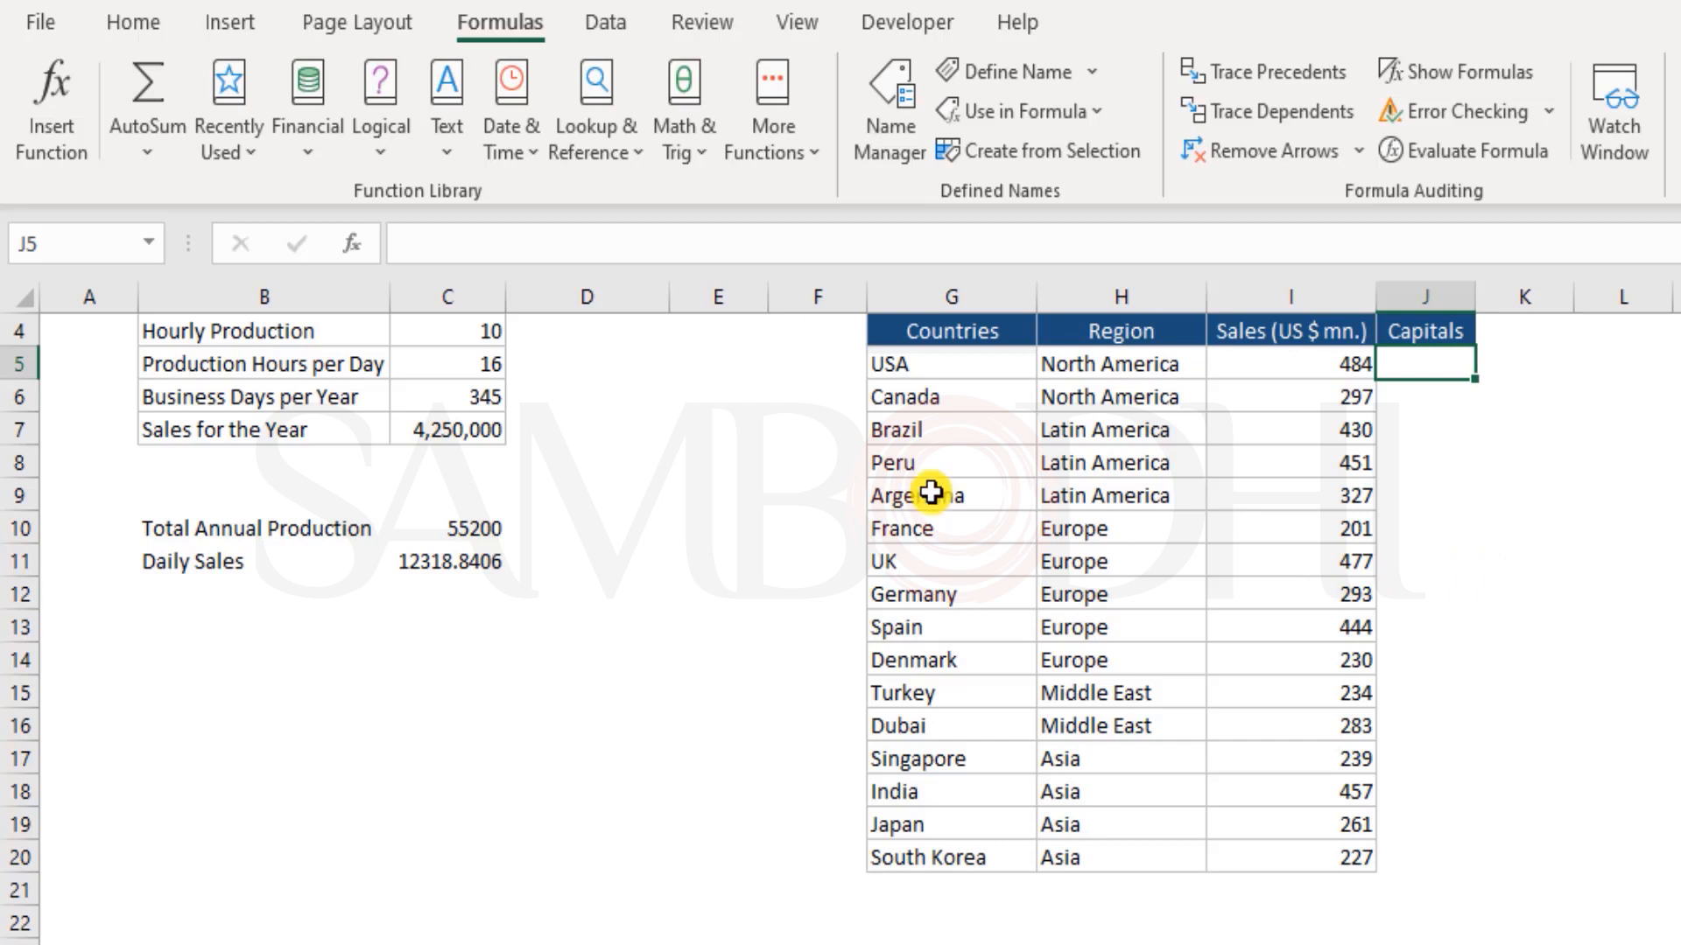
Select the table data first as G5:I20 and then as G5:J20 to check which range carries the name Countries
drag(936, 374, 1335, 855)
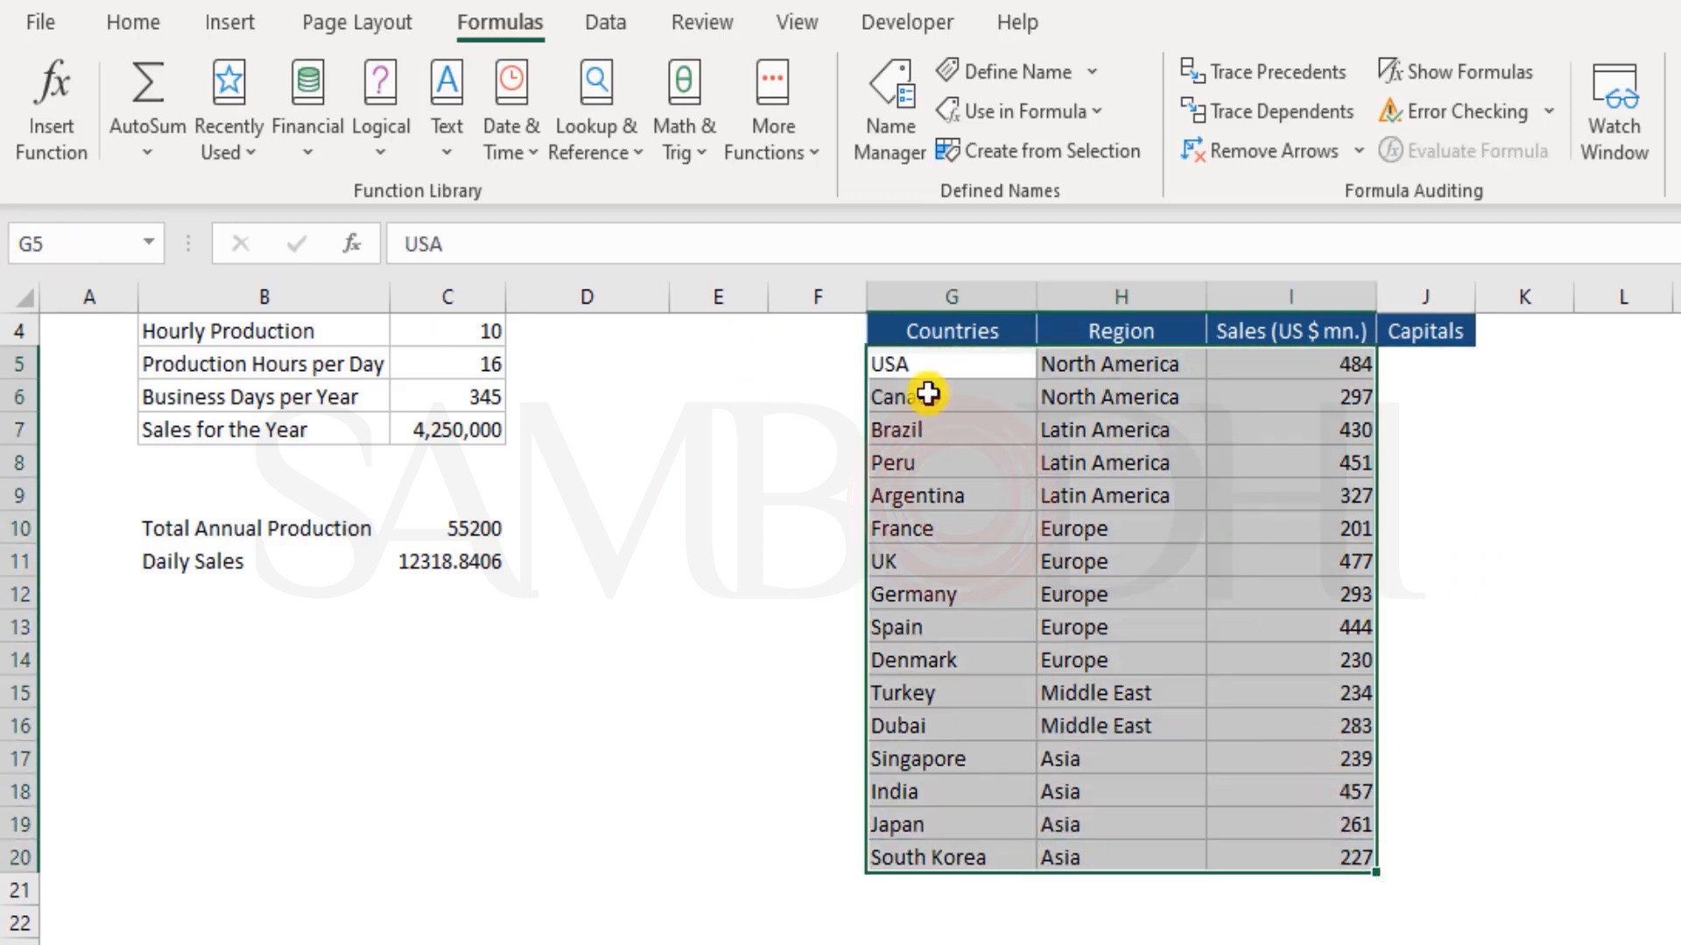
shift+click(1440, 866)
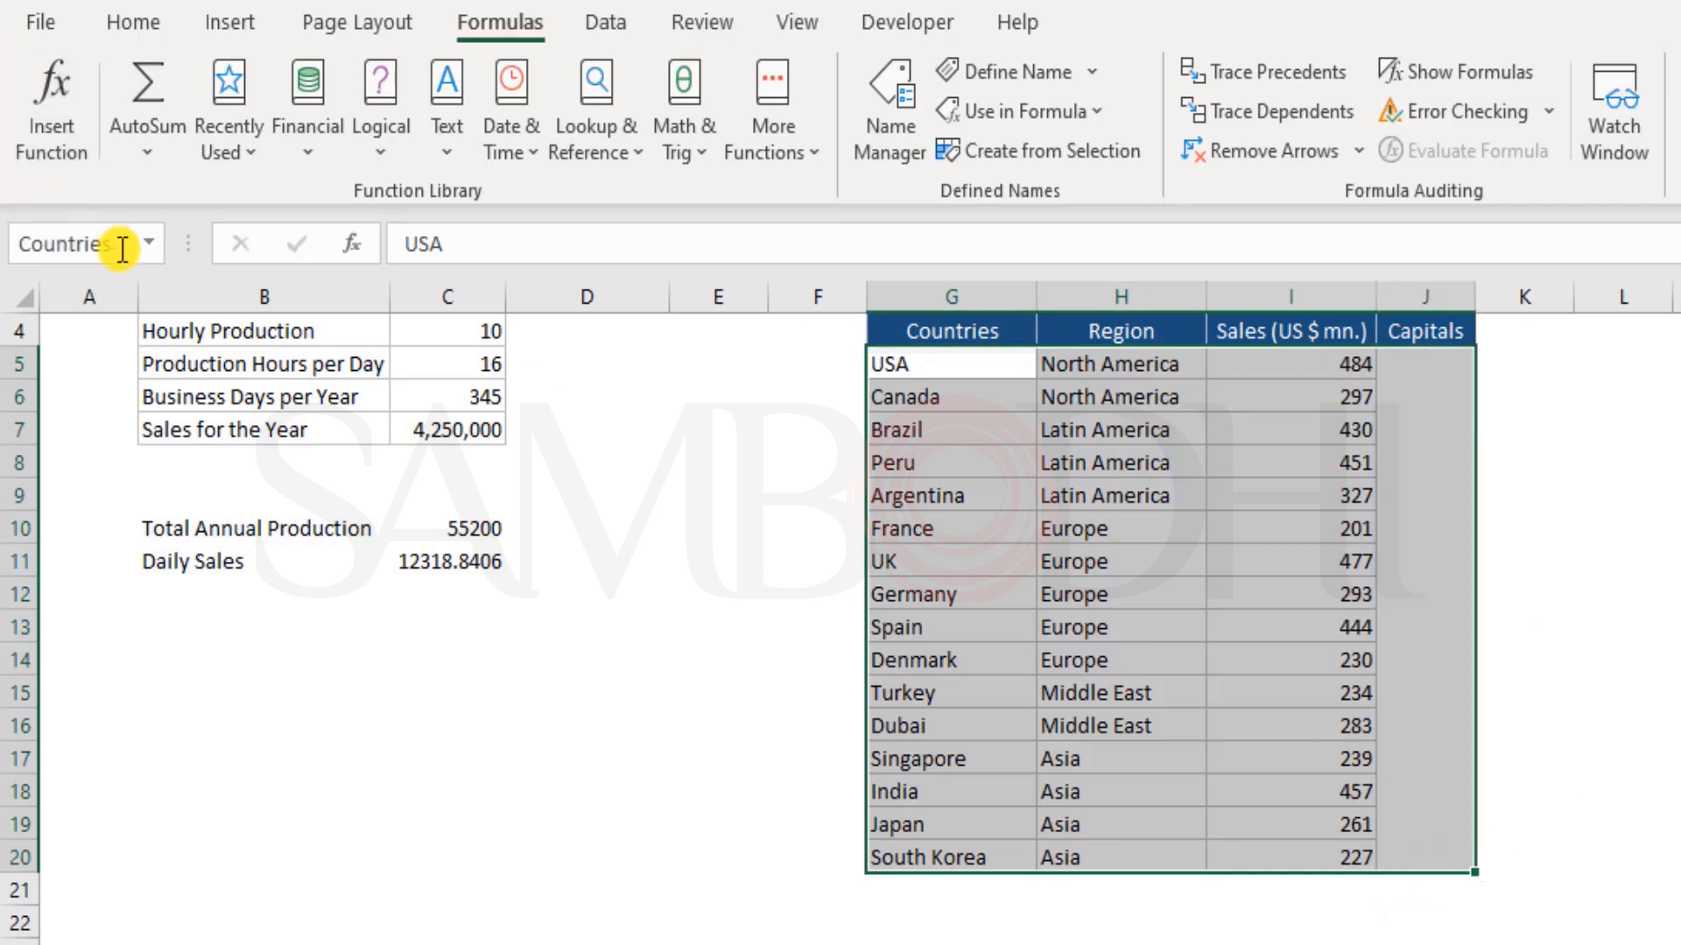
key(ctrl+q)
click(961, 485)
click(961, 485)
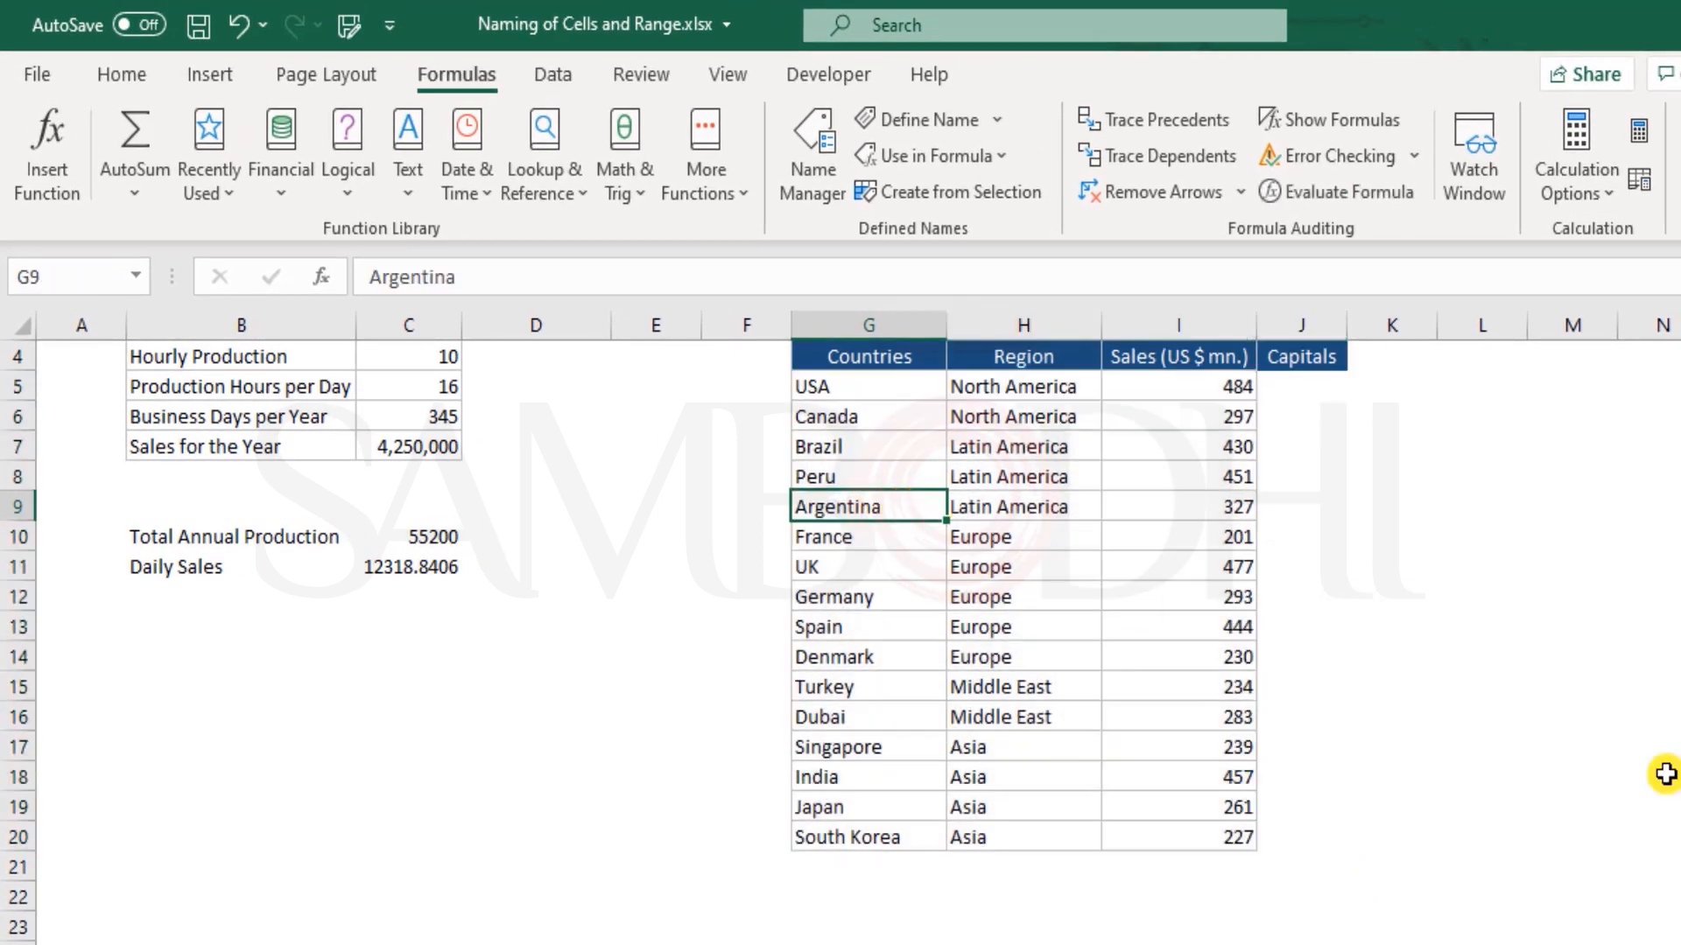
Return to Sheet2 and select cell C16
click(296, 938)
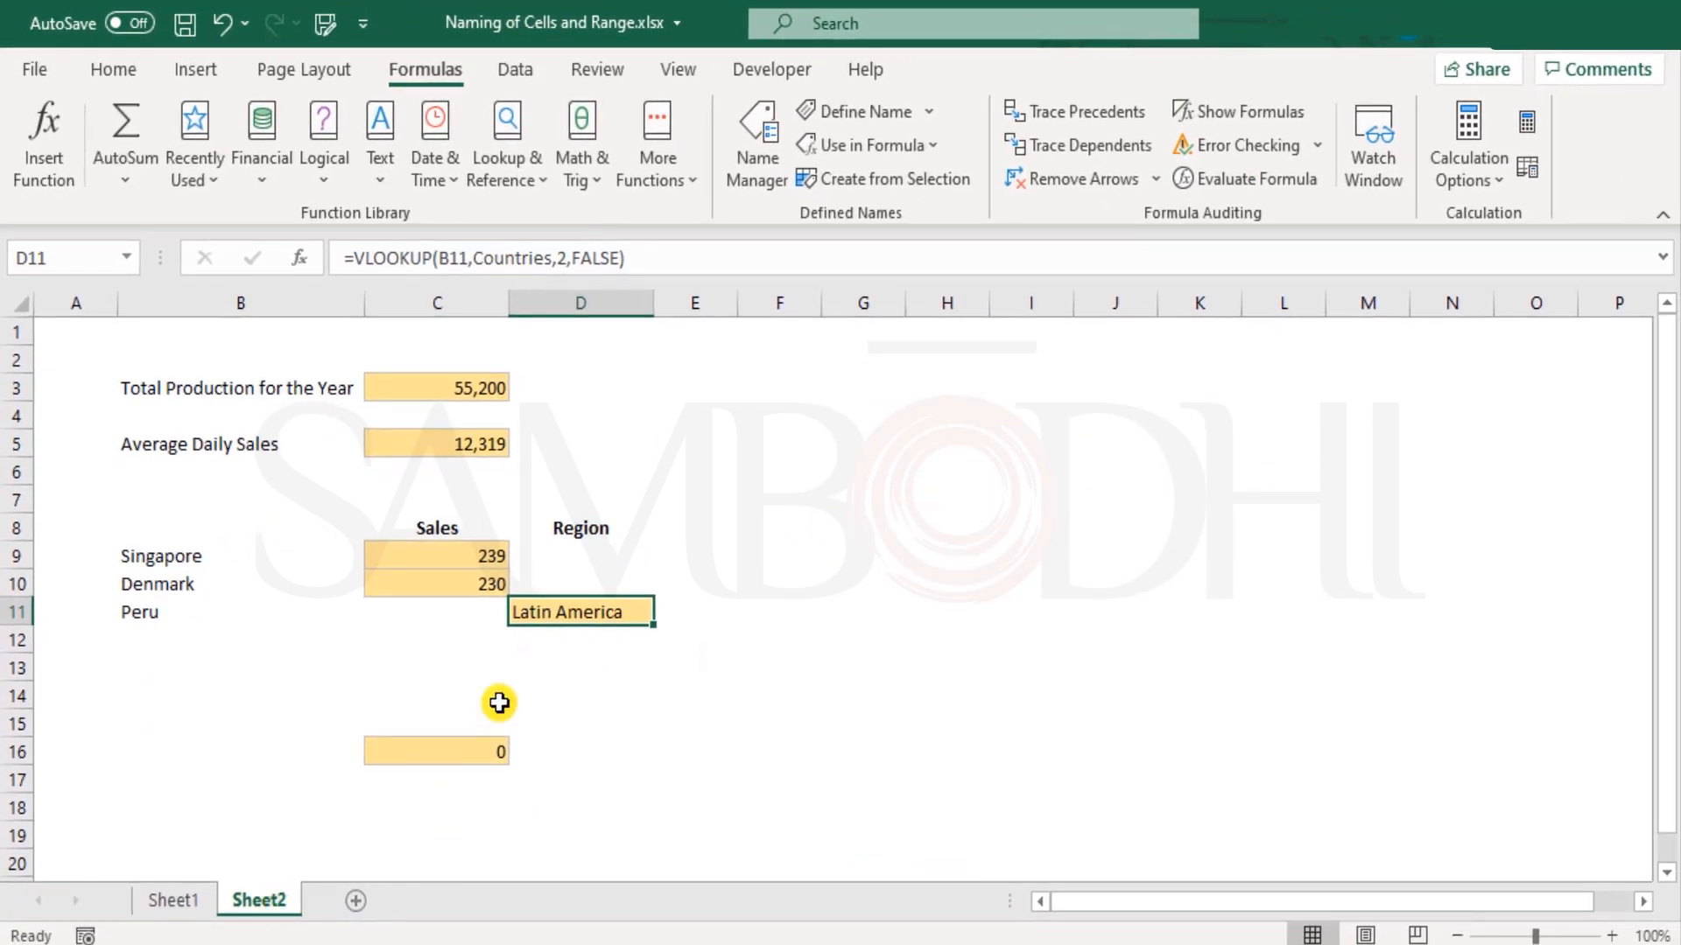
click(495, 760)
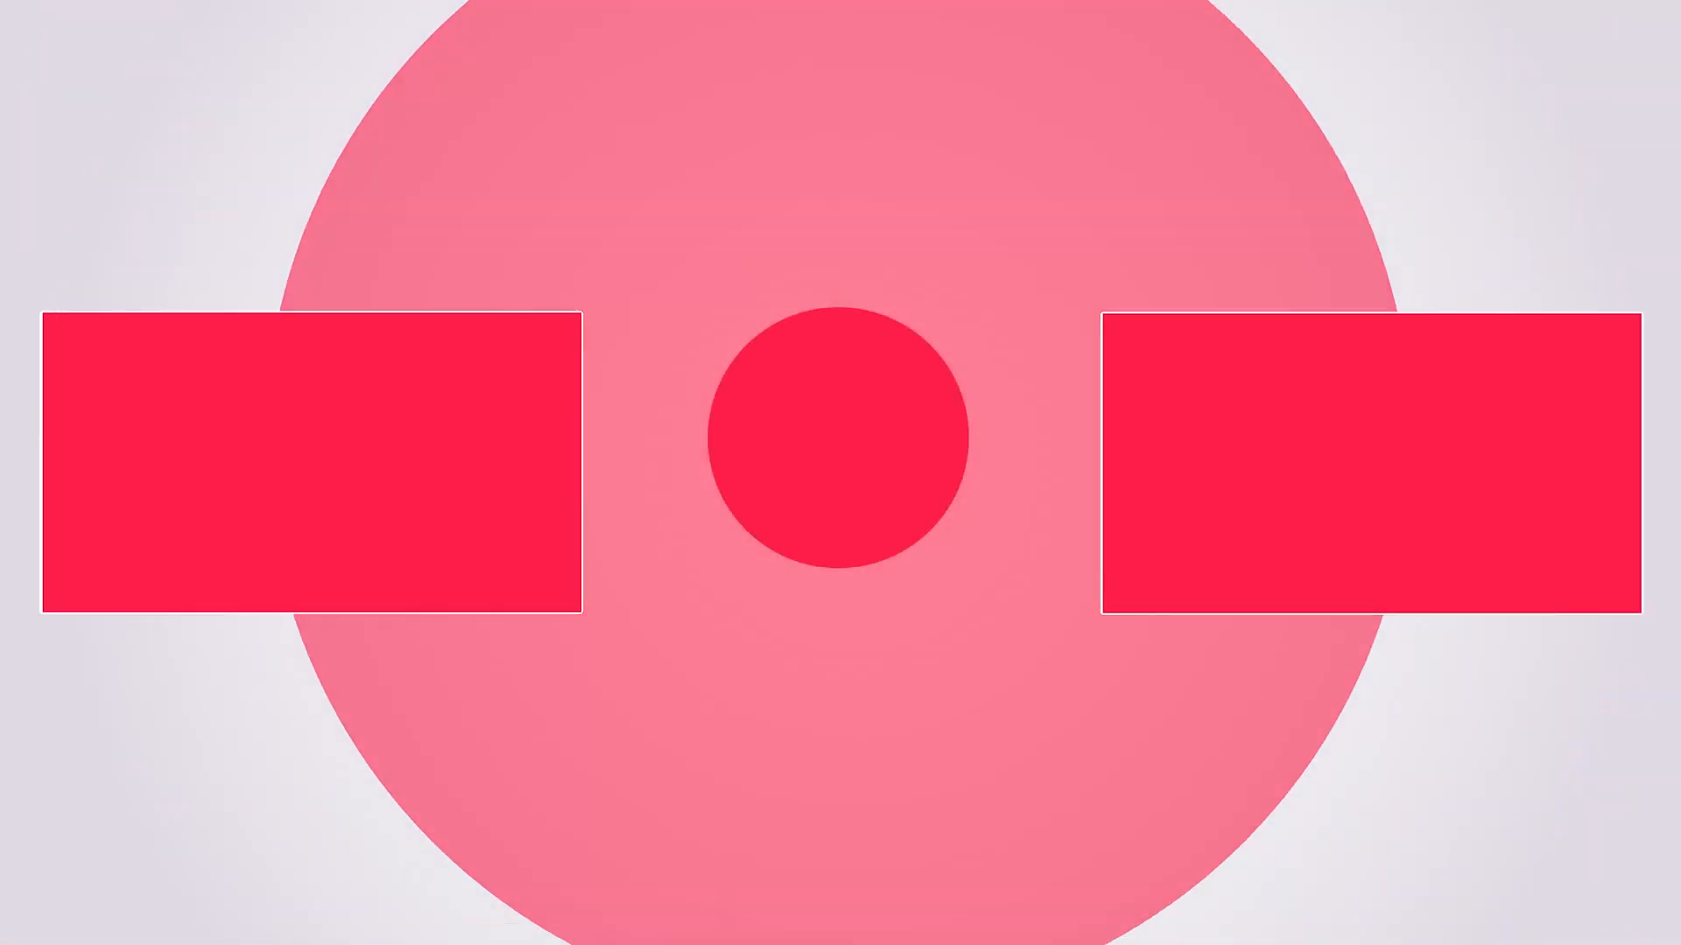